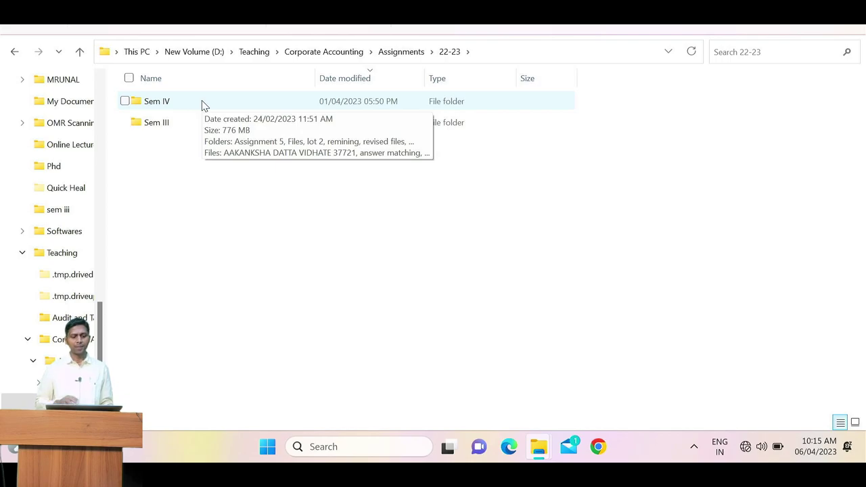
# Step: Open the first student's assignment PDF from Sem IV > revised files in Edge
pyautogui.doubleClick(205, 105)
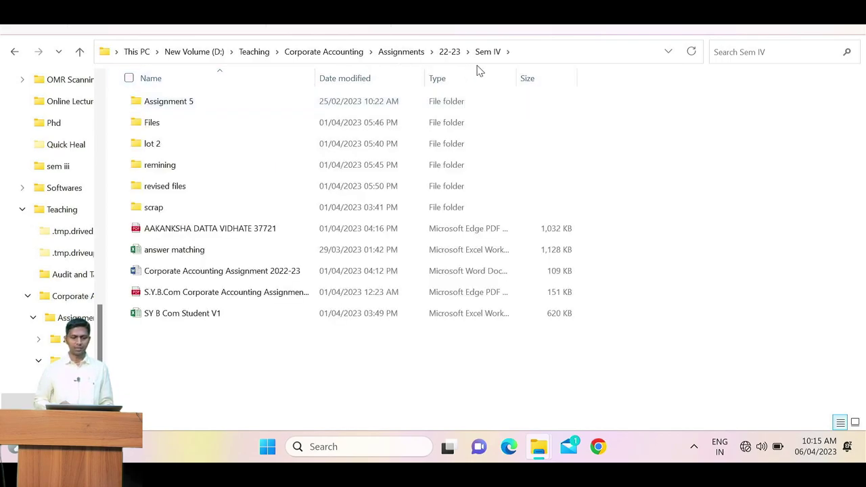
pyautogui.doubleClick(203, 186)
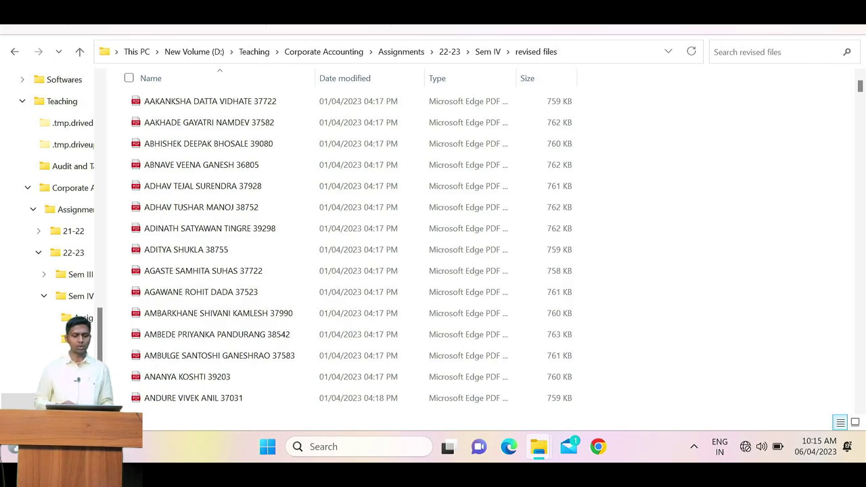
pyautogui.click(249, 145)
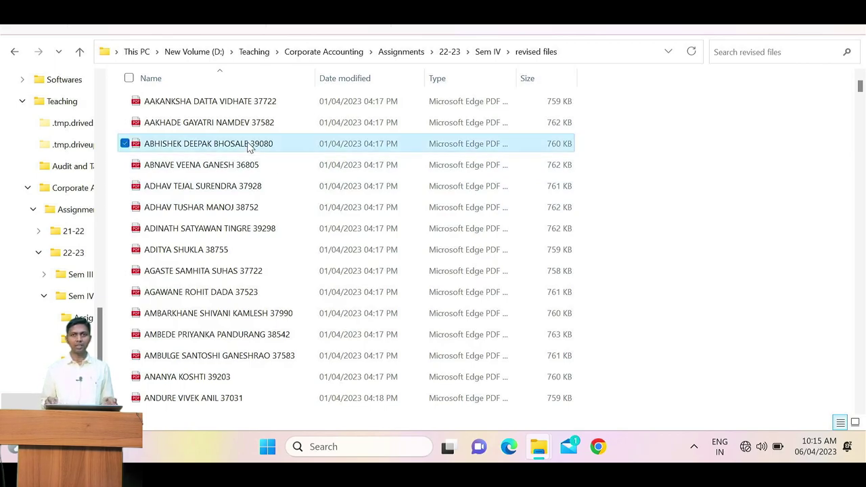
pyautogui.click(274, 105)
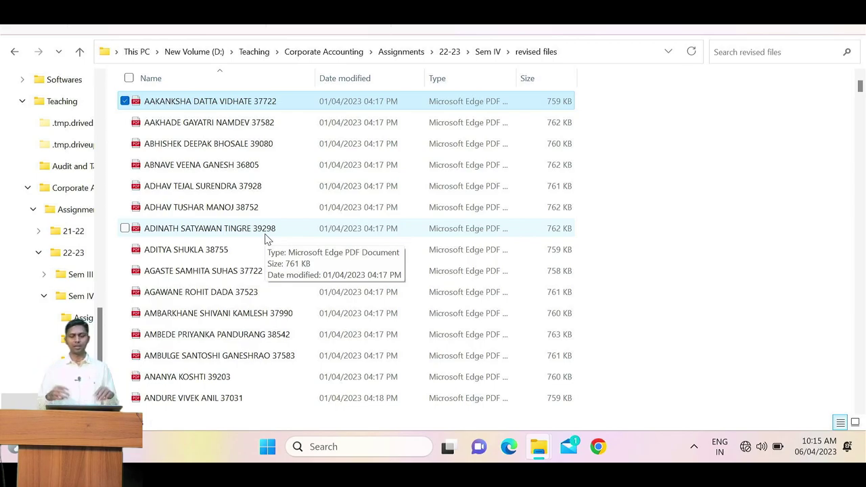
pyautogui.press('Down')
pyautogui.press('Up')
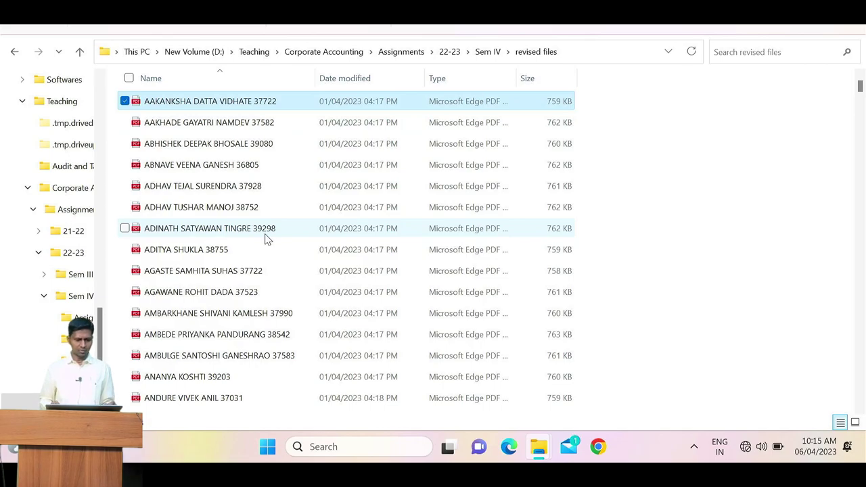
pyautogui.press('Return')
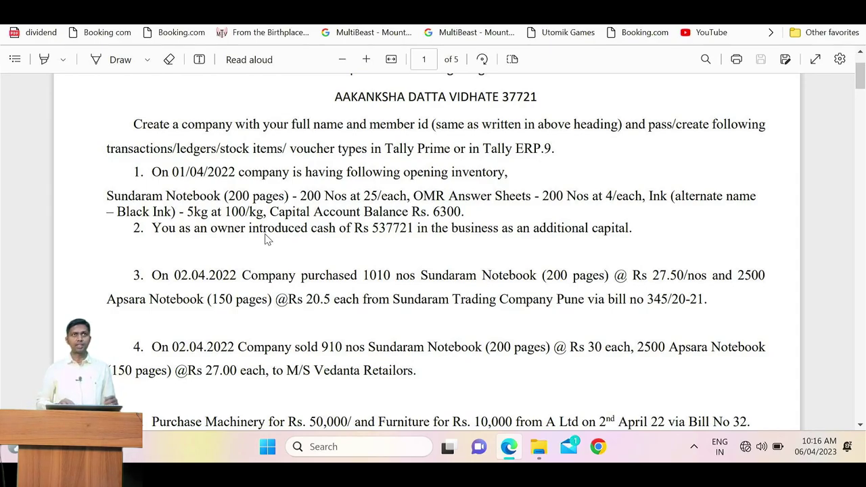
# Step: Skim the 5-page assignment and highlight item 13's 31 May 2022 Rs 15000 EMI sentence
pyautogui.scroll(-15, 280, 273)
pyautogui.scroll(-20, 281, 272)
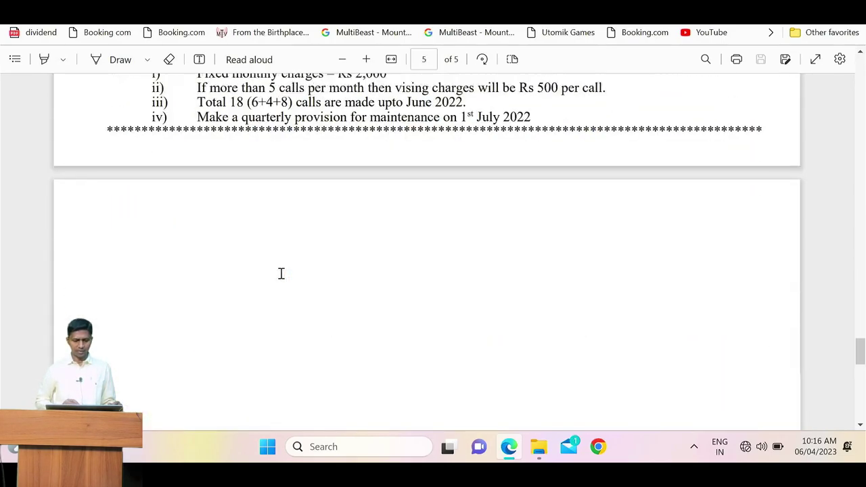
pyautogui.scroll(3, 281, 273)
pyautogui.scroll(20, 280, 272)
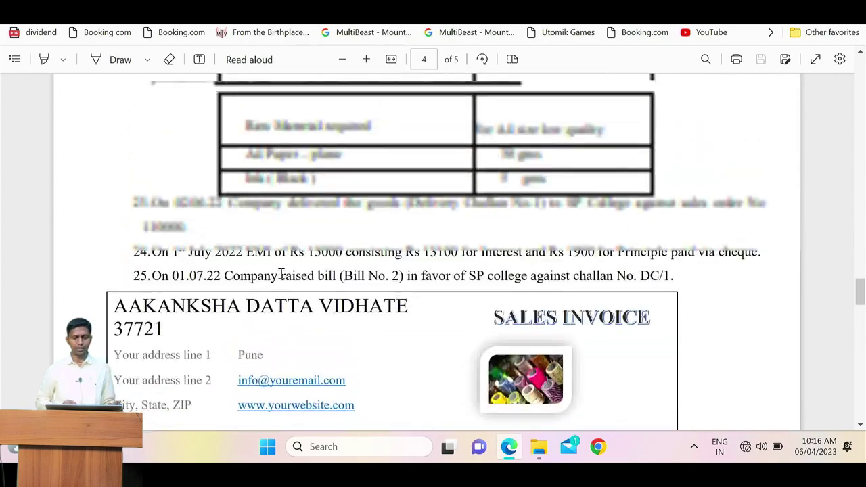
pyautogui.scroll(-12, 281, 273)
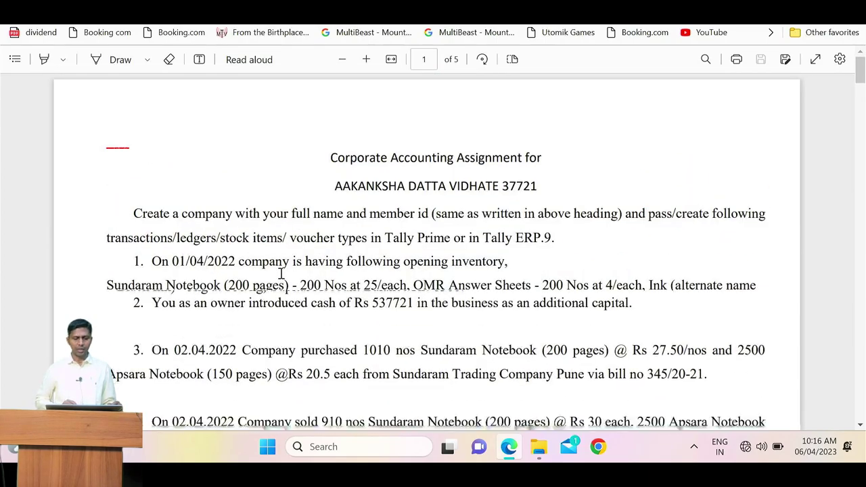
pyautogui.scroll(-4, 280, 273)
pyautogui.scroll(5, 281, 272)
pyautogui.moveTo(157, 246); pyautogui.dragTo(780, 244)
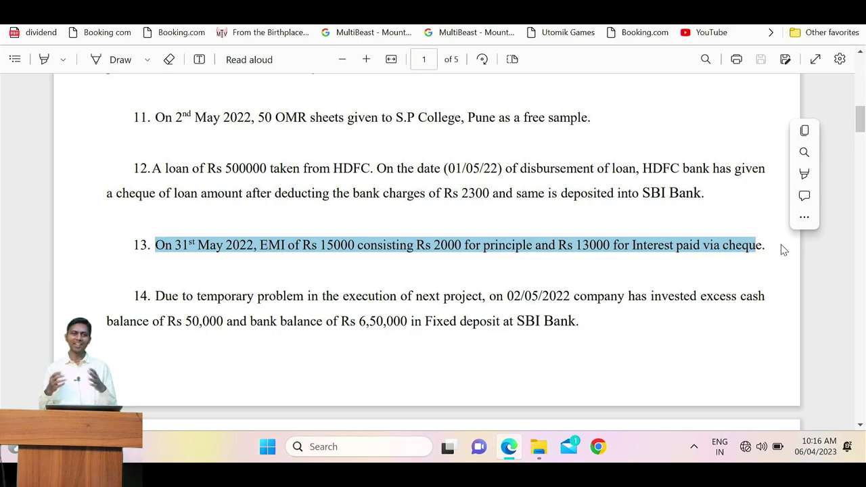
# Step: Scroll to page 2's Sir Parashurambhau College purchase order dated 02.05.22 under item 15
pyautogui.scroll(-1, 781, 245)
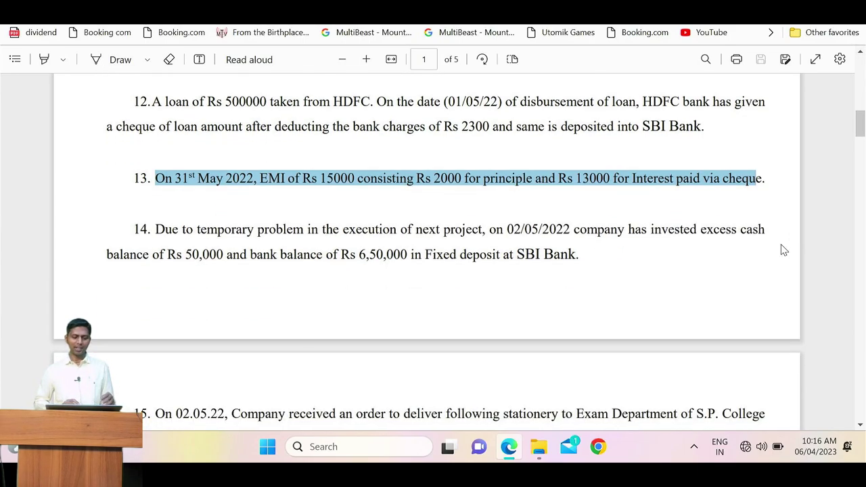
pyautogui.scroll(-7, 781, 245)
pyautogui.scroll(5, 780, 245)
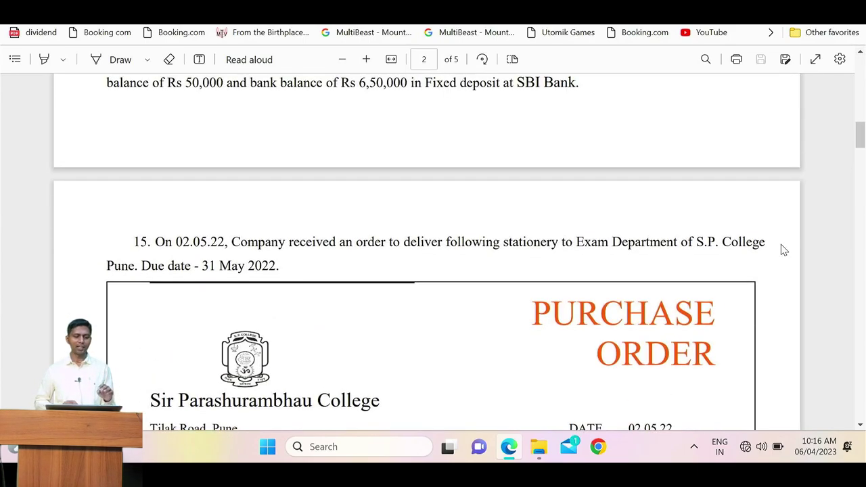
pyautogui.scroll(-3, 781, 244)
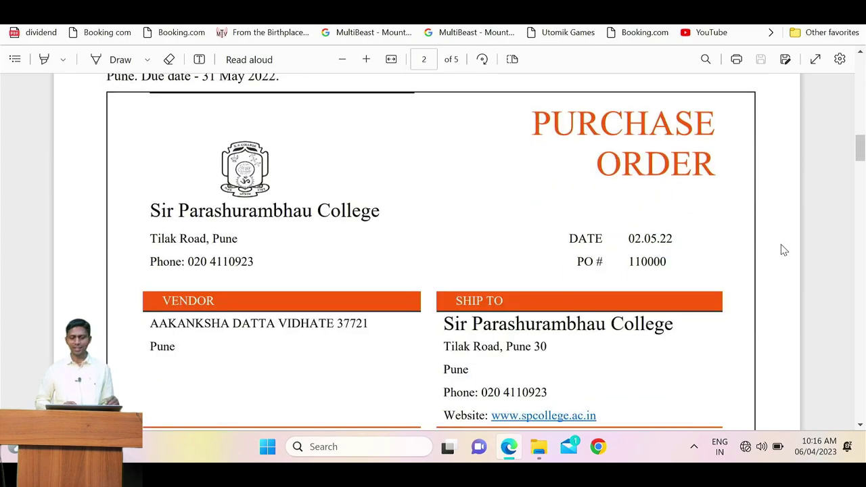
pyautogui.scroll(1, 780, 244)
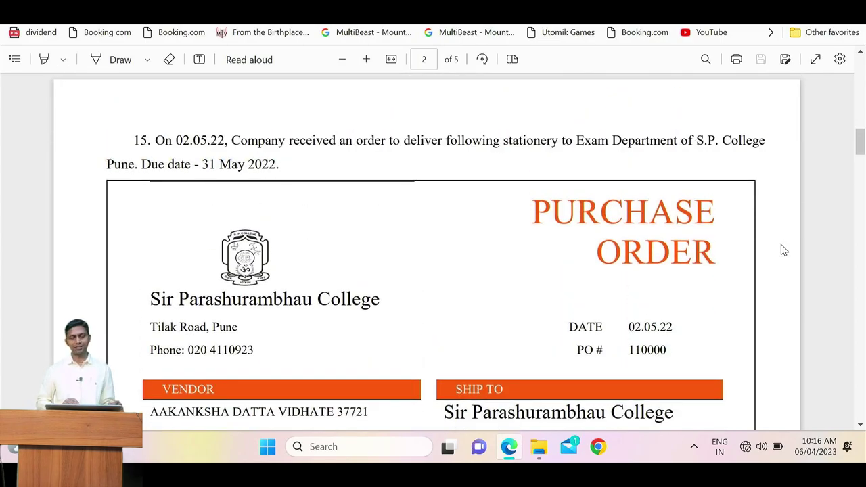
pyautogui.scroll(-2, 781, 244)
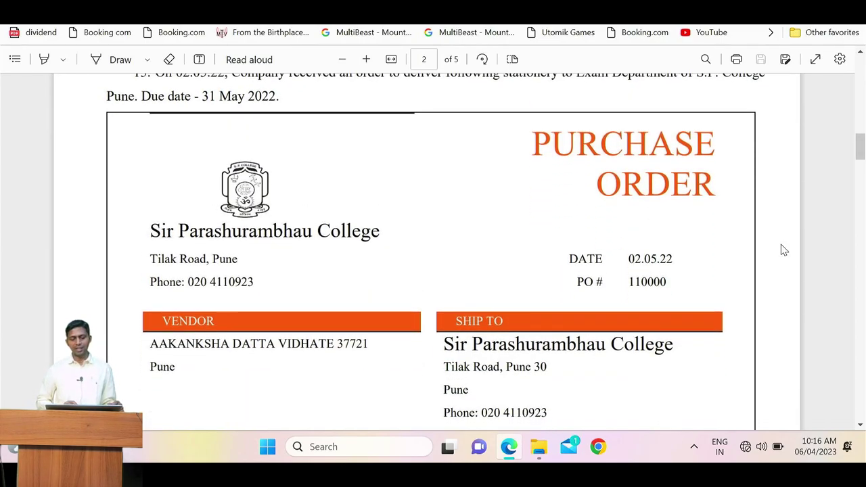
pyautogui.scroll(-1, 781, 244)
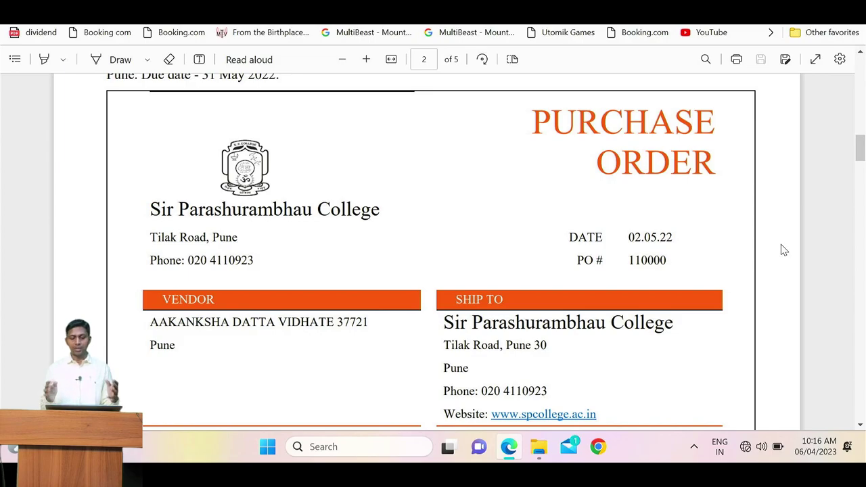
pyautogui.scroll(-3, 781, 245)
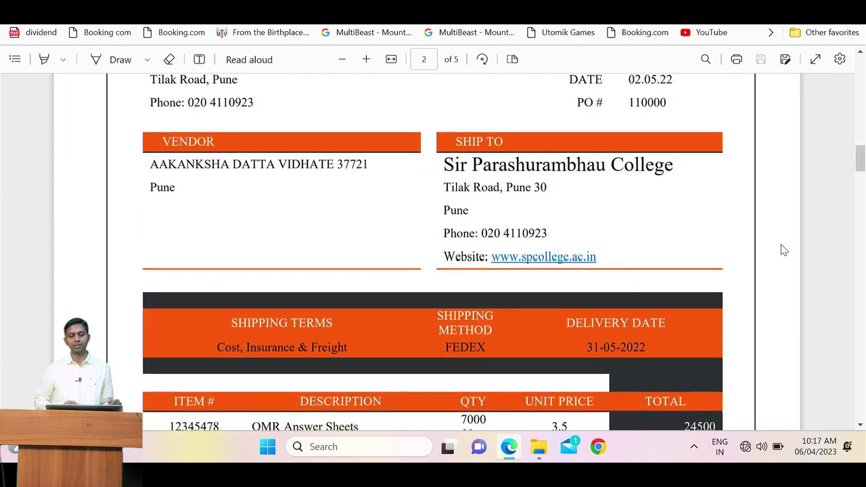
pyautogui.scroll(2, 780, 246)
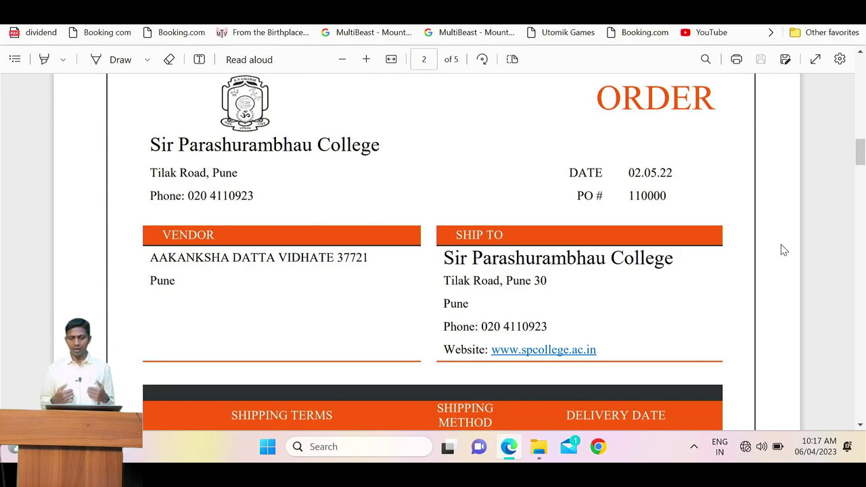
pyautogui.scroll(1, 781, 244)
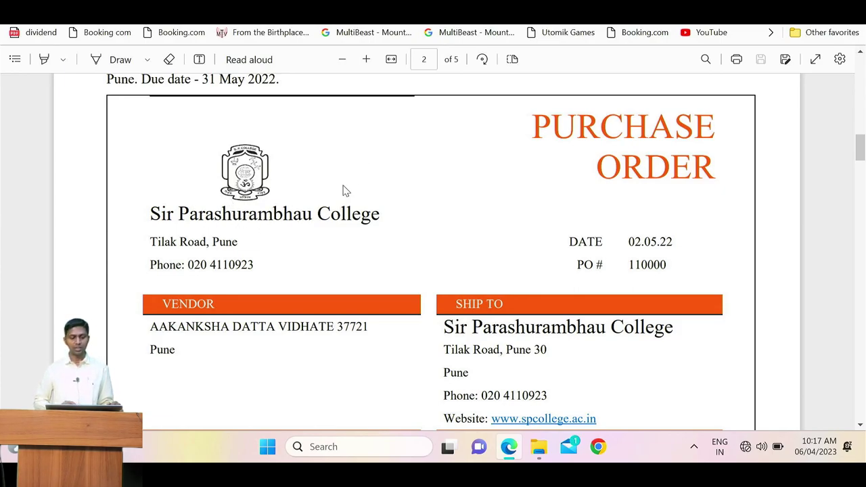
pyautogui.scroll(-1, 314, 195)
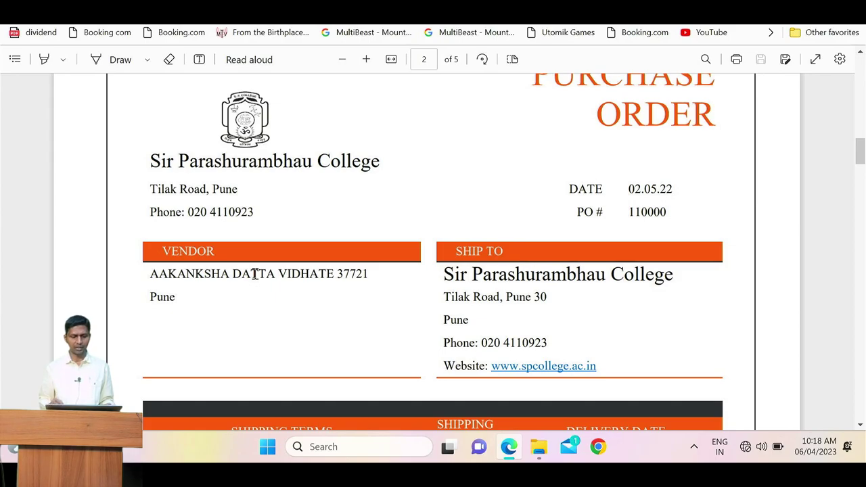
# Step: Scroll to item 16's Ruby papers purchase order and highlight 'A4 plane paper'
pyautogui.scroll(-1, 254, 273)
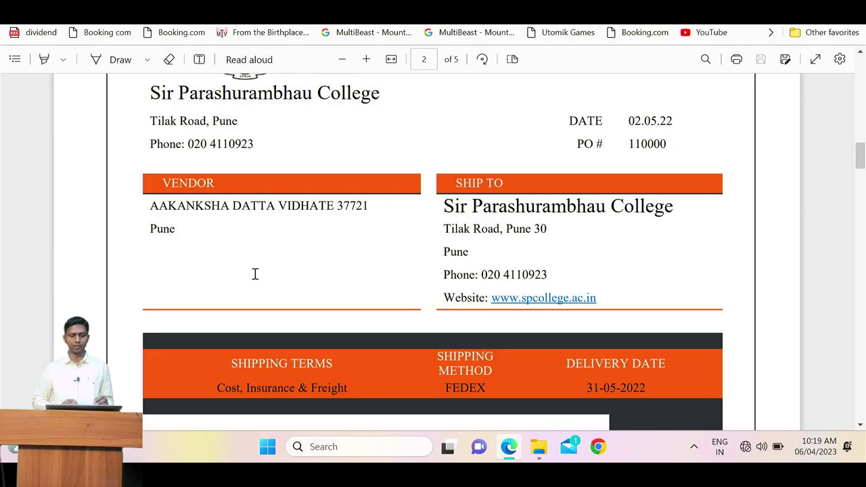
pyautogui.scroll(-3, 255, 273)
pyautogui.scroll(9, 255, 273)
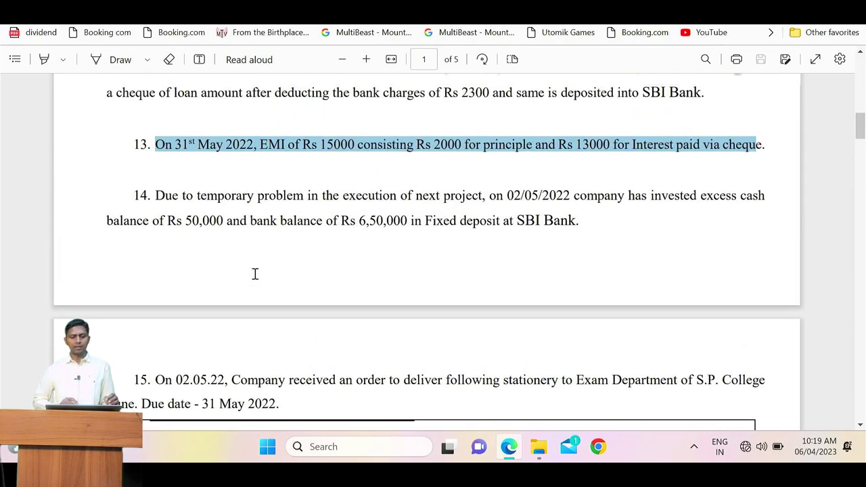
pyautogui.scroll(-18, 255, 274)
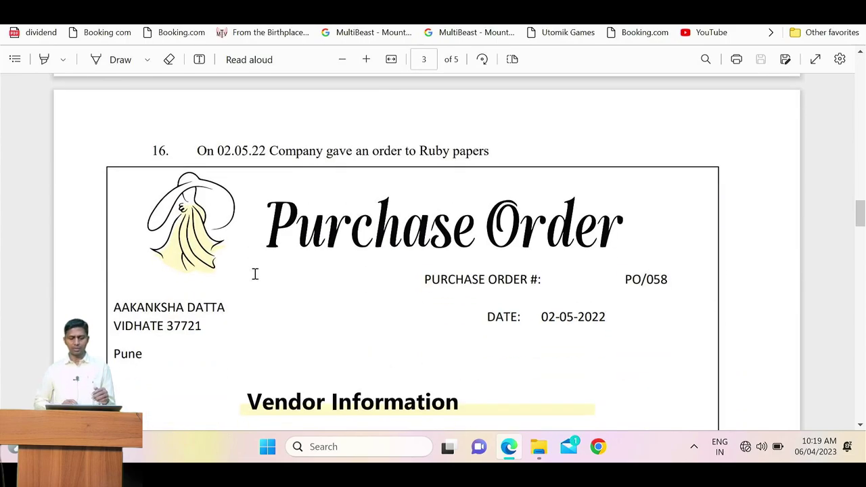
pyautogui.scroll(-3, 255, 273)
pyautogui.scroll(3, 255, 274)
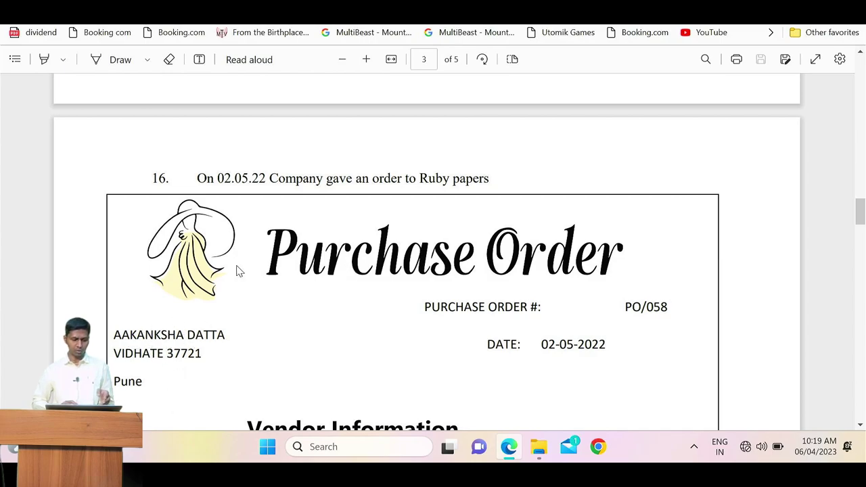
pyautogui.scroll(-1, 167, 362)
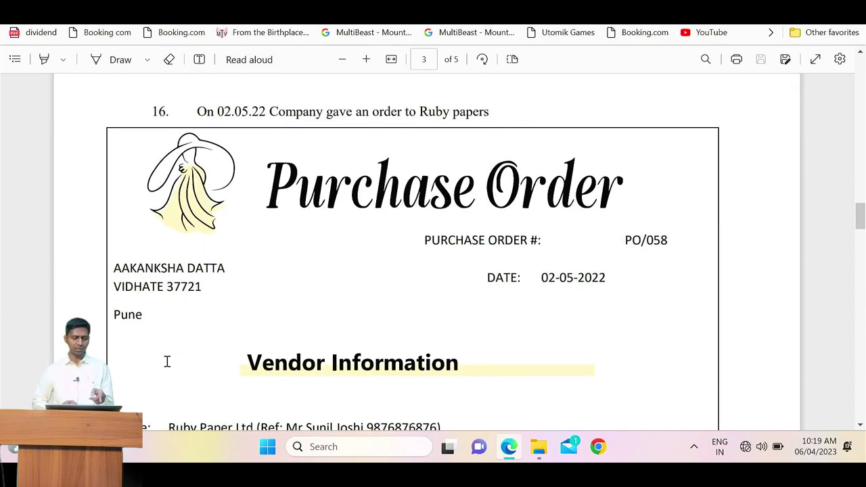
pyautogui.scroll(-1, 167, 362)
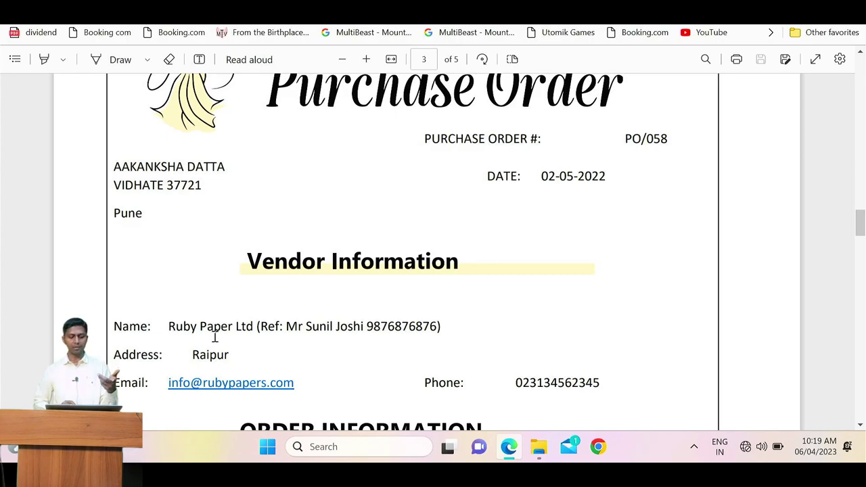
pyautogui.scroll(-4, 214, 337)
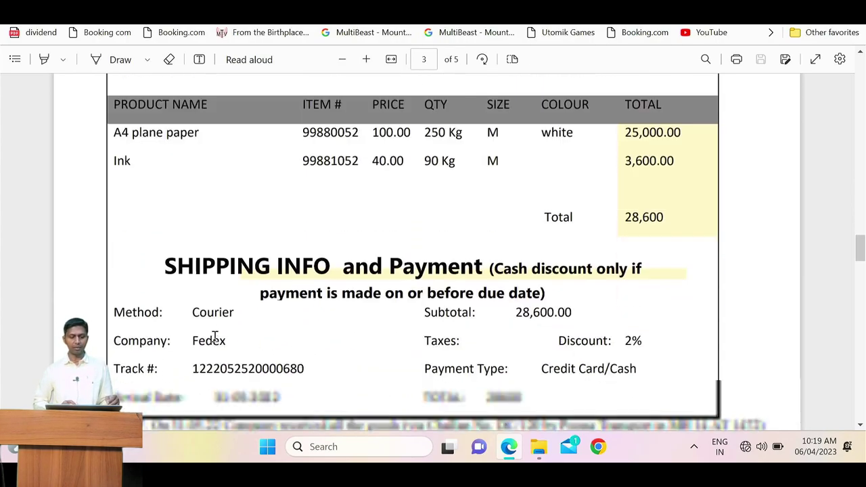
pyautogui.scroll(1, 178, 340)
pyautogui.moveTo(113, 226); pyautogui.dragTo(201, 229)
# Step: Bring page 3's items 17–21 into view: goods receipt, 10 Kg rejection, debit note, cash payment
pyautogui.scroll(-5, 201, 229)
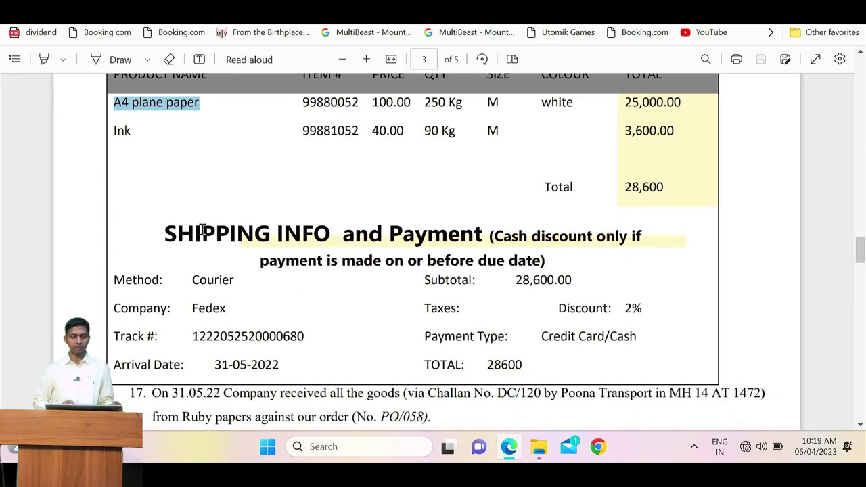
pyautogui.scroll(1, 201, 229)
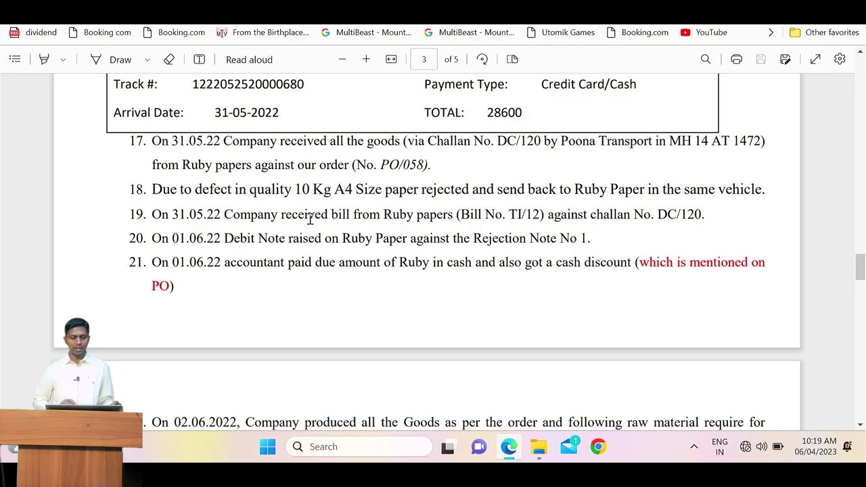
pyautogui.scroll(-1, 310, 218)
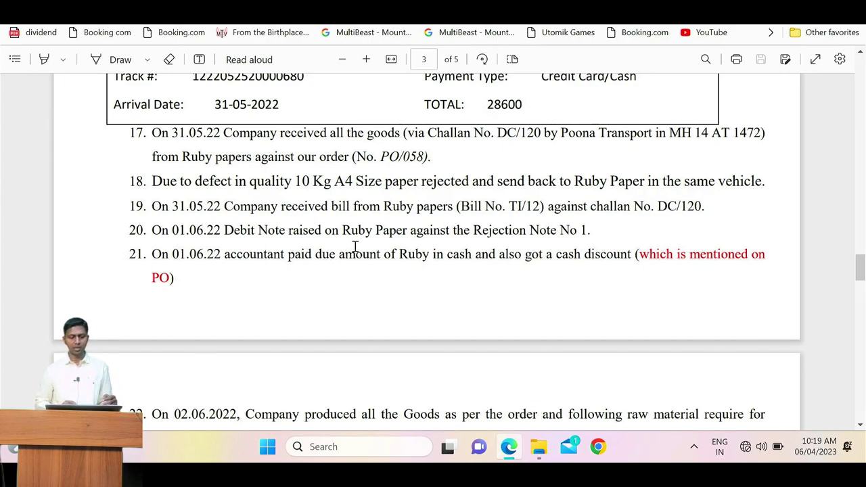
pyautogui.moveTo(225, 231); pyautogui.dragTo(276, 231)
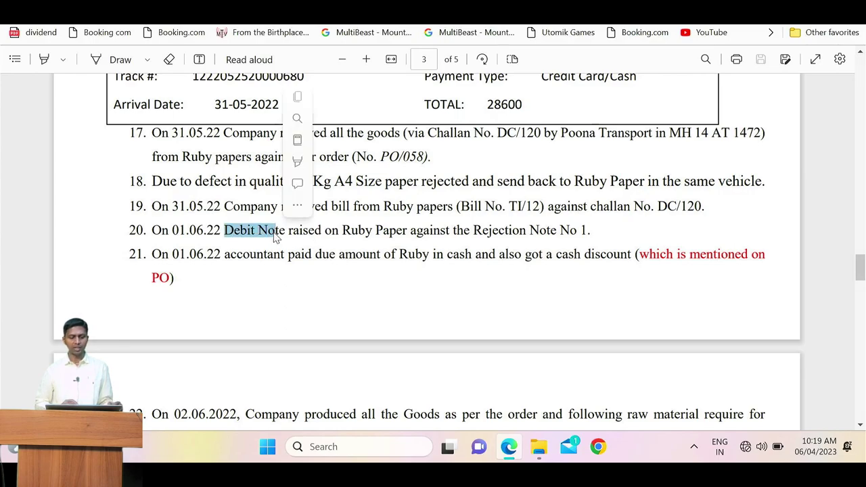
pyautogui.scroll(-4, 274, 232)
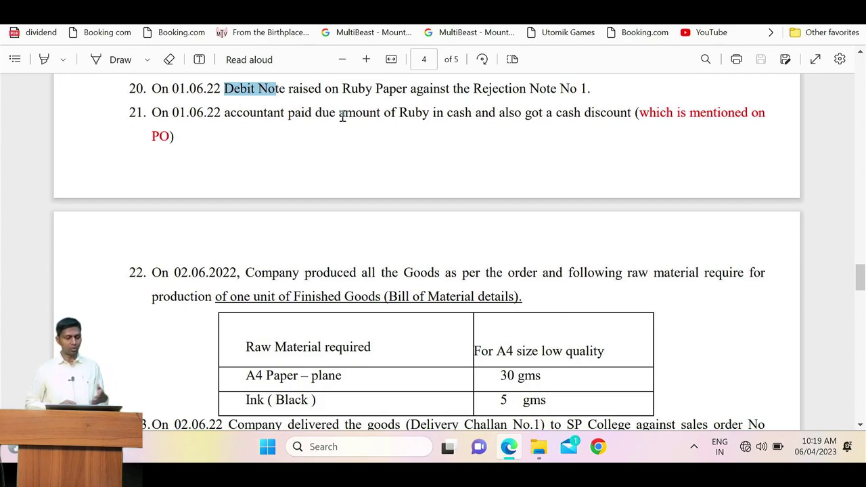
pyautogui.scroll(-3, 425, 176)
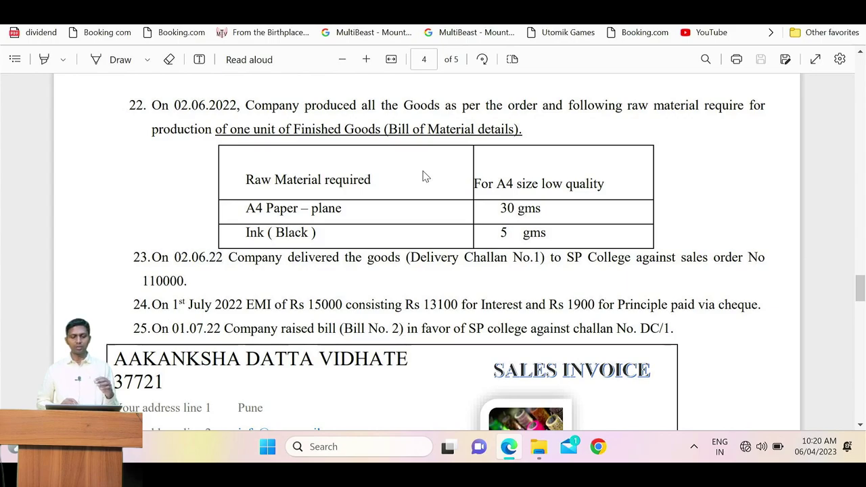
pyautogui.scroll(-2, 425, 176)
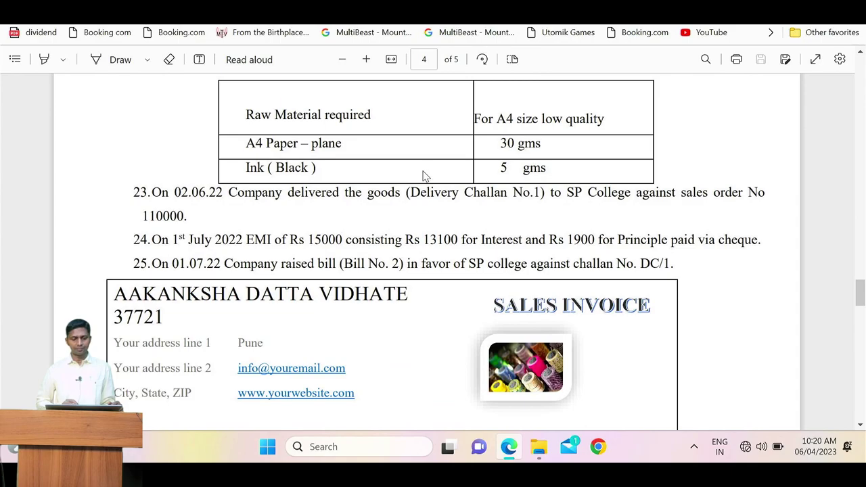
pyautogui.scroll(-1, 425, 176)
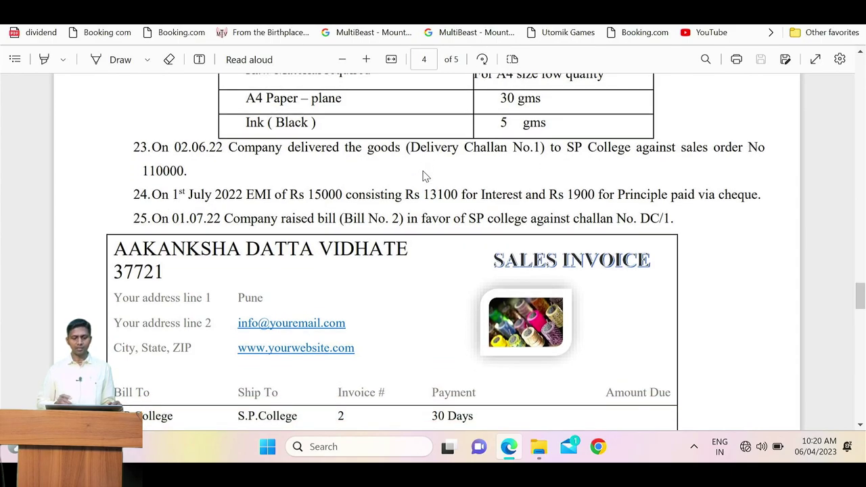
pyautogui.scroll(-2, 424, 176)
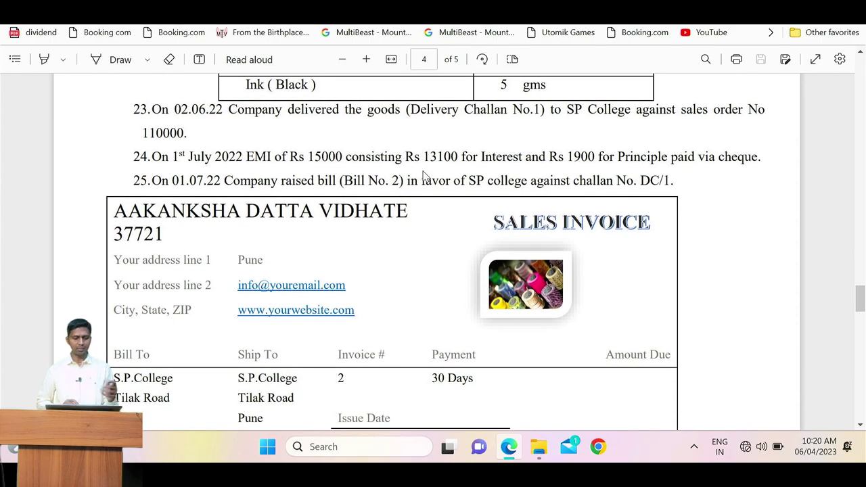
pyautogui.scroll(-2, 425, 176)
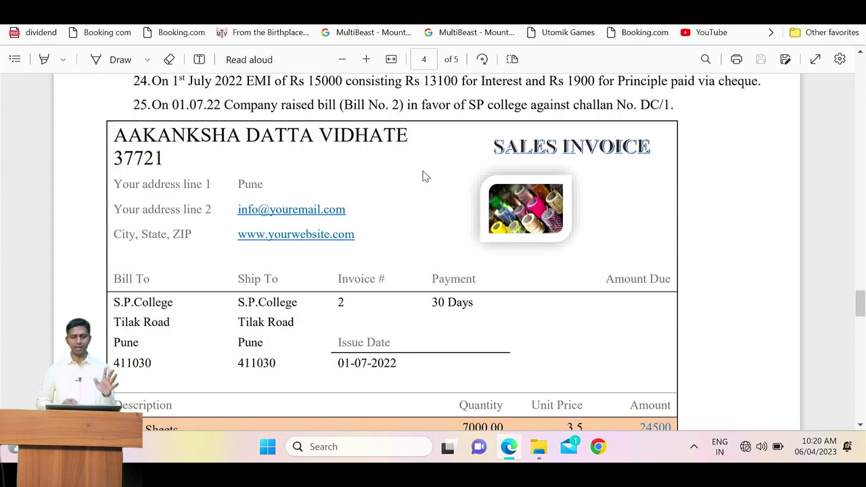
pyautogui.scroll(-1, 425, 175)
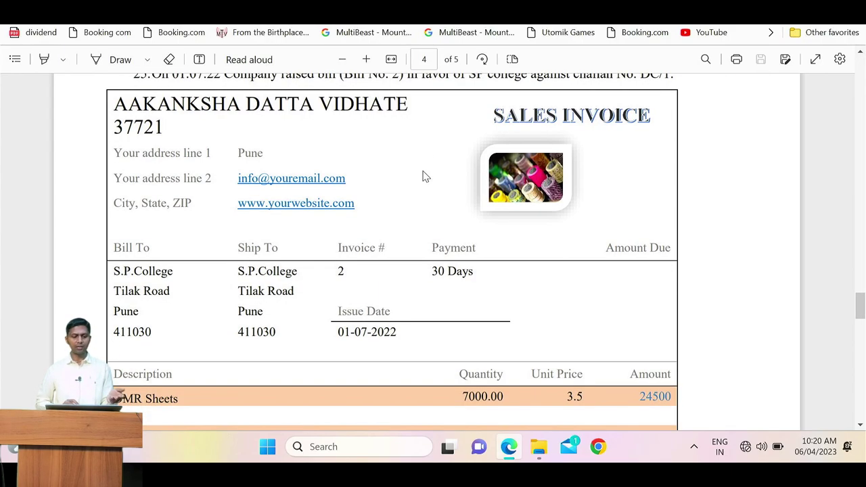
pyautogui.scroll(2, 425, 176)
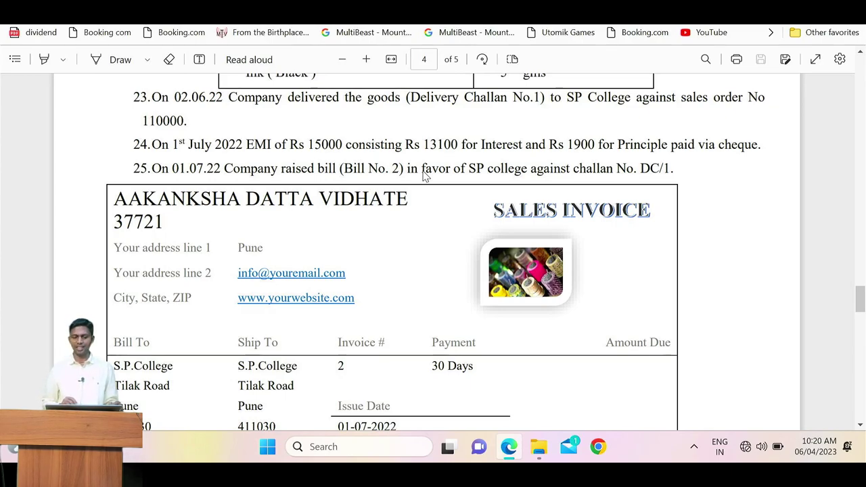
pyautogui.scroll(-5, 425, 176)
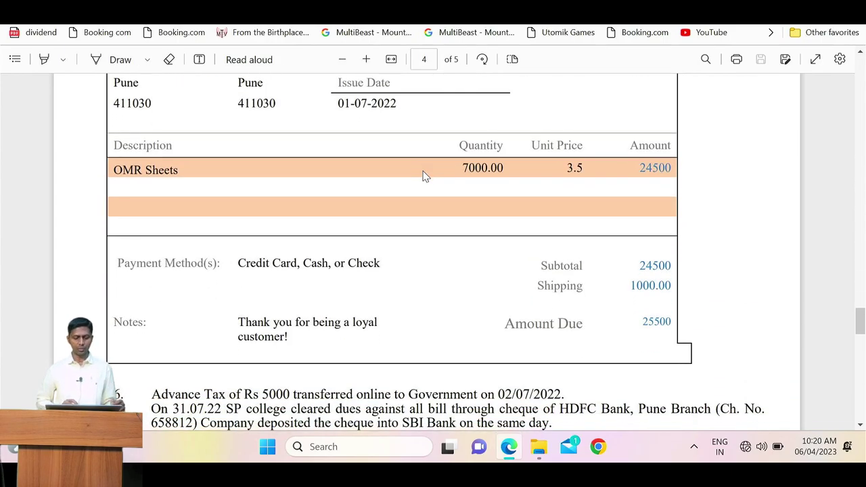
pyautogui.scroll(-2, 425, 176)
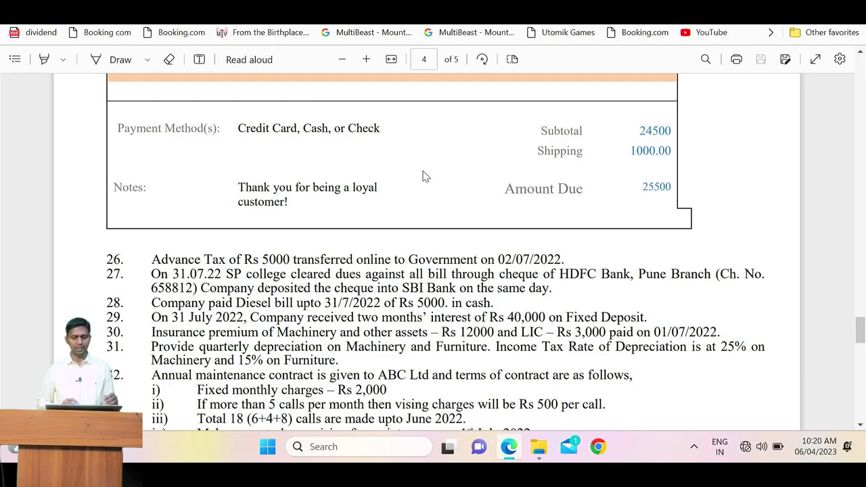
pyautogui.scroll(-2, 425, 176)
pyautogui.scroll(10, 425, 176)
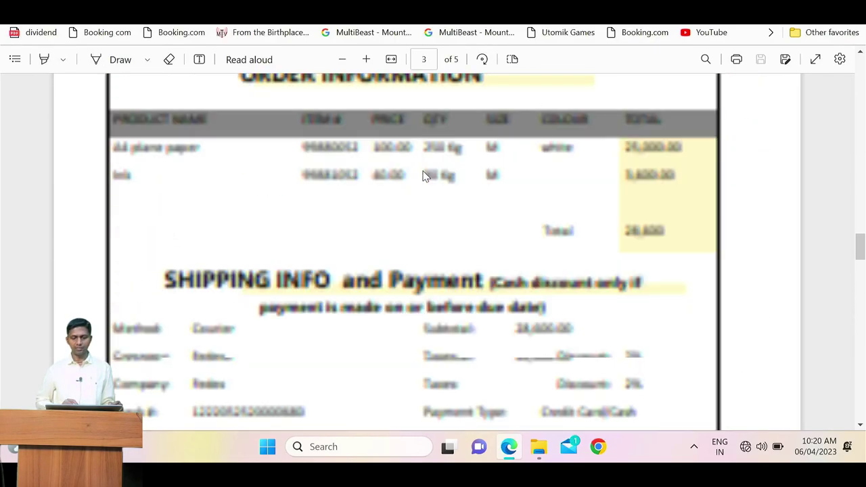
# Step: Scroll back to page 1's item 1 opening inventory of Sundaram Notebook, OMR Answer Sheets, Ink
pyautogui.scroll(15, 425, 176)
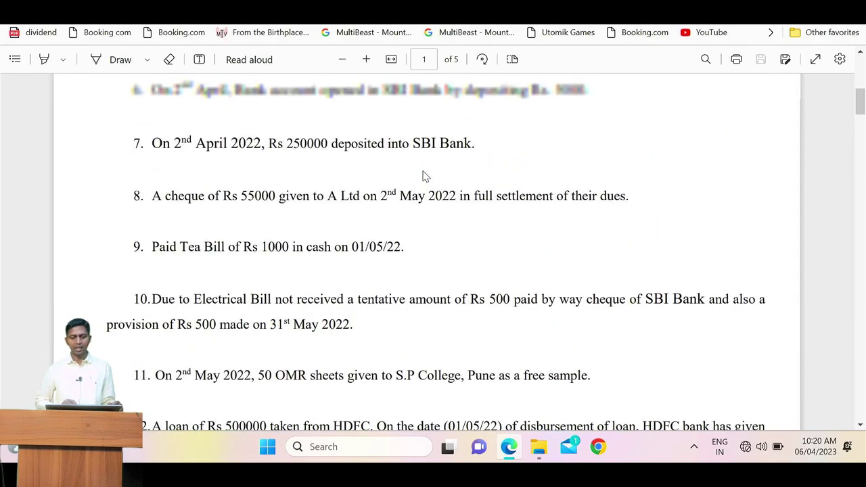
pyautogui.scroll(5, 425, 175)
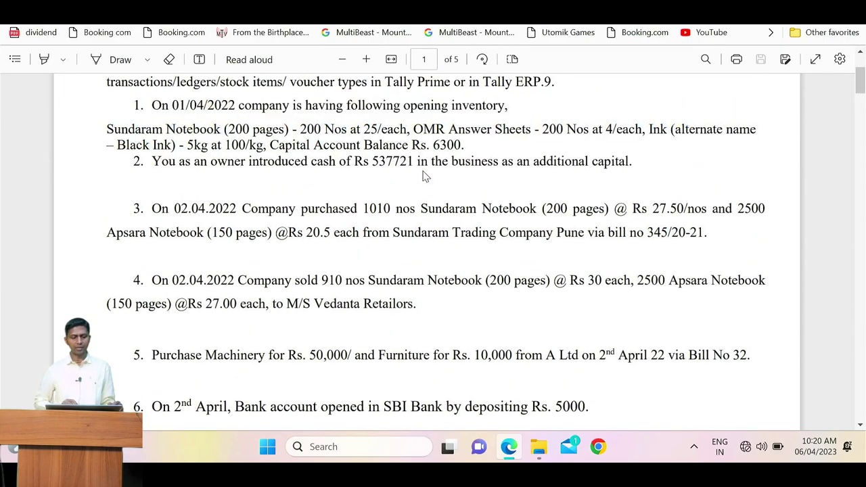
pyautogui.scroll(1, 425, 176)
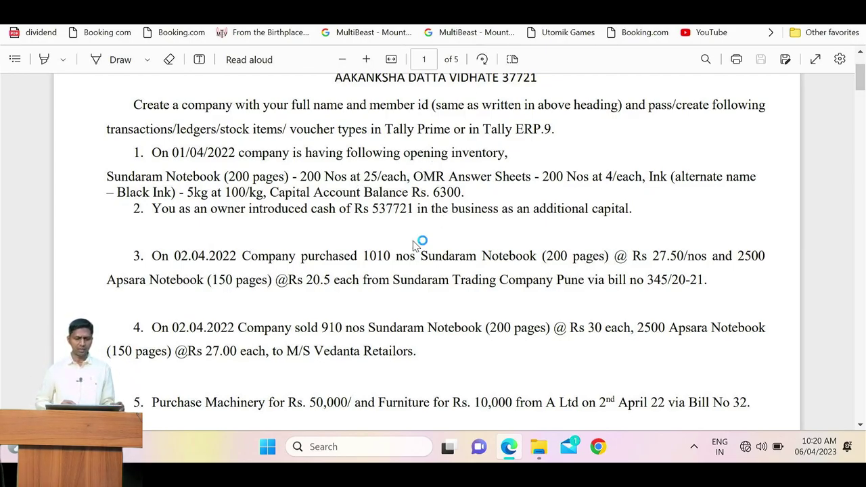
pyautogui.scroll(-3, 318, 278)
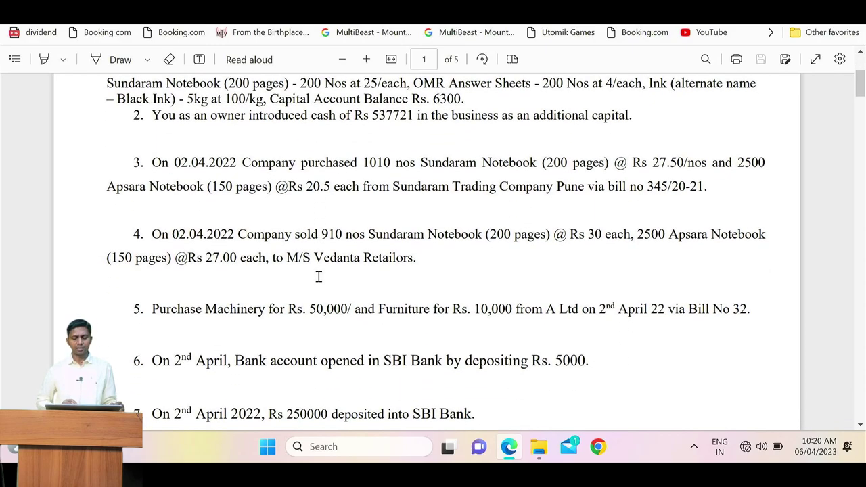
pyautogui.scroll(-1, 318, 277)
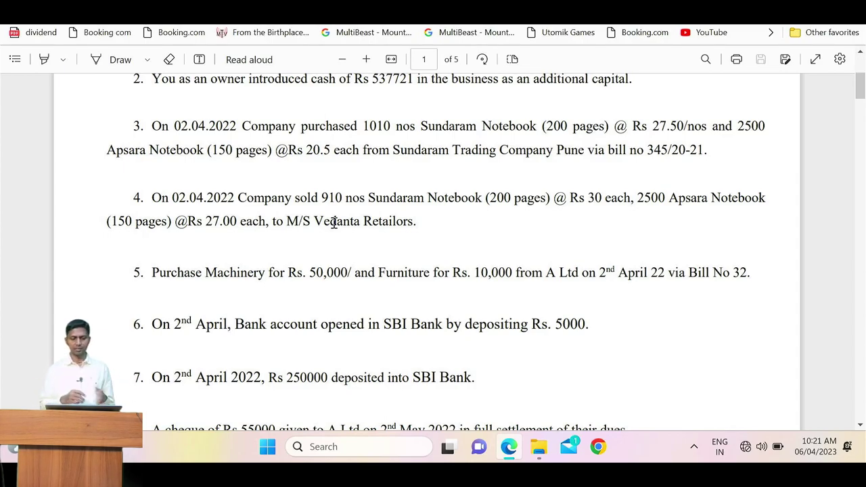
pyautogui.scroll(-1, 334, 223)
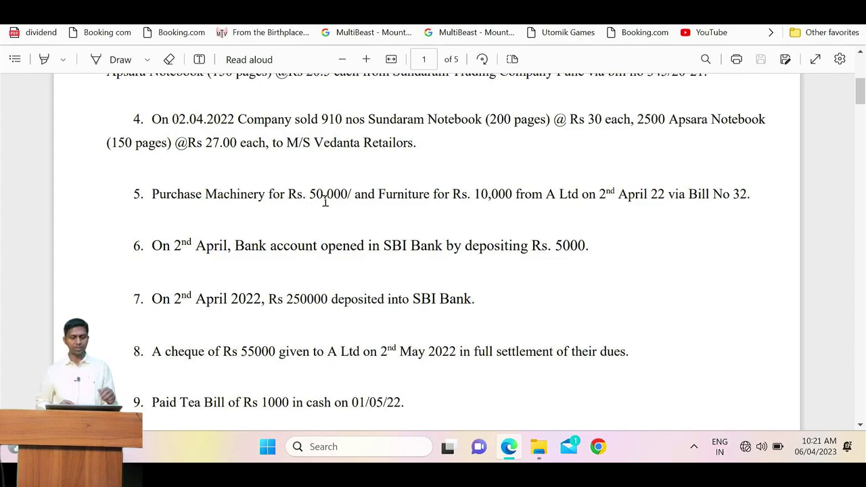
pyautogui.scroll(2, 346, 198)
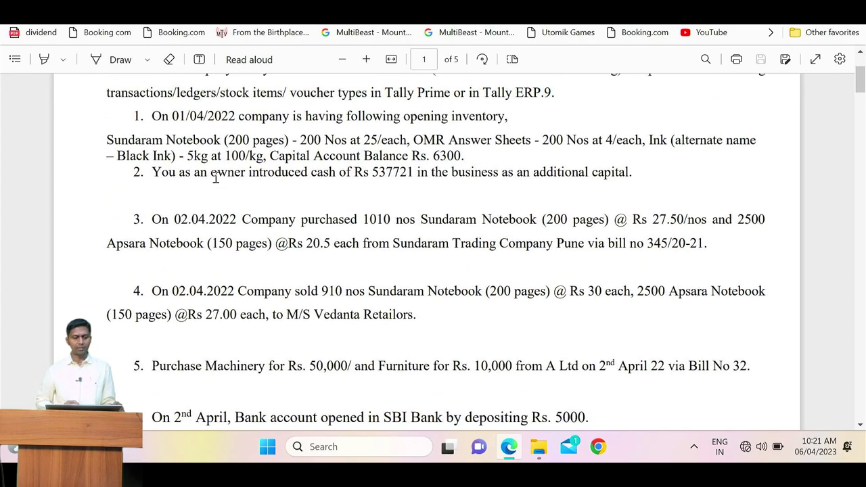
pyautogui.moveTo(218, 172); pyautogui.dragTo(338, 174)
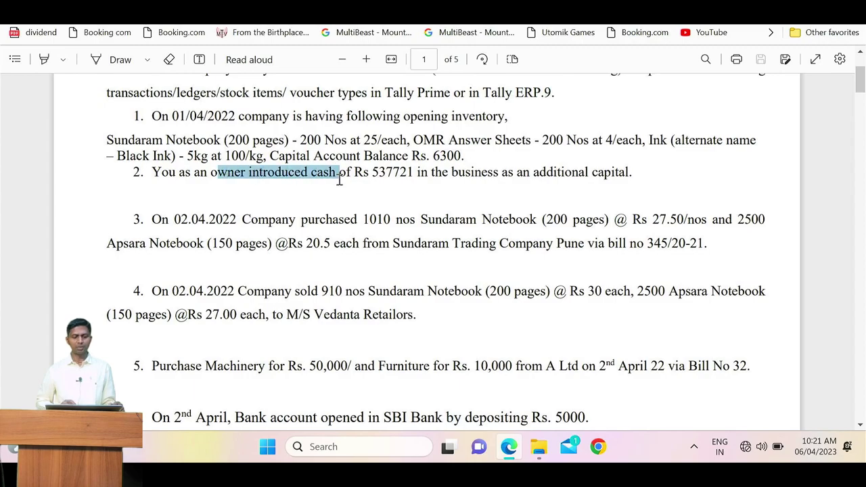
pyautogui.click(400, 180)
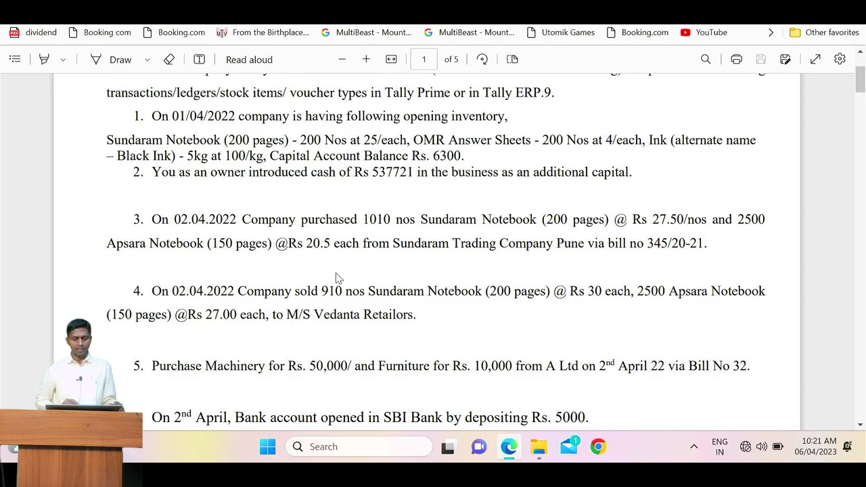
pyautogui.scroll(-2, 335, 274)
pyautogui.scroll(-1, 336, 273)
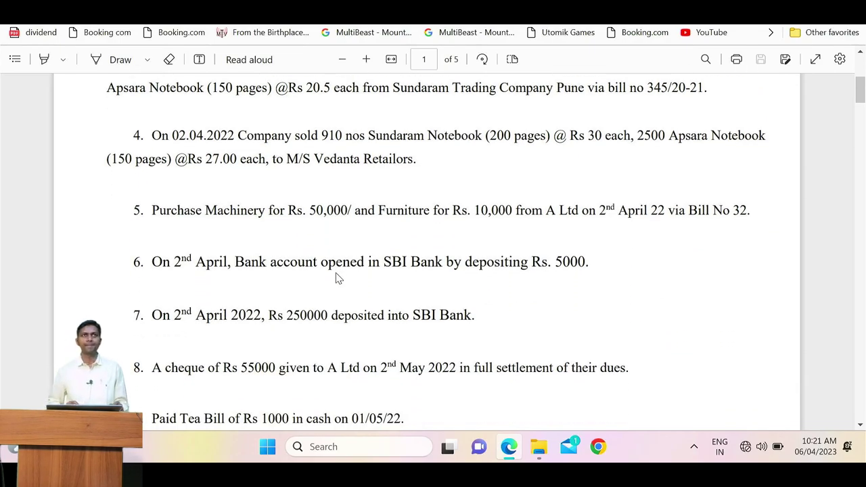
pyautogui.scroll(-1, 335, 273)
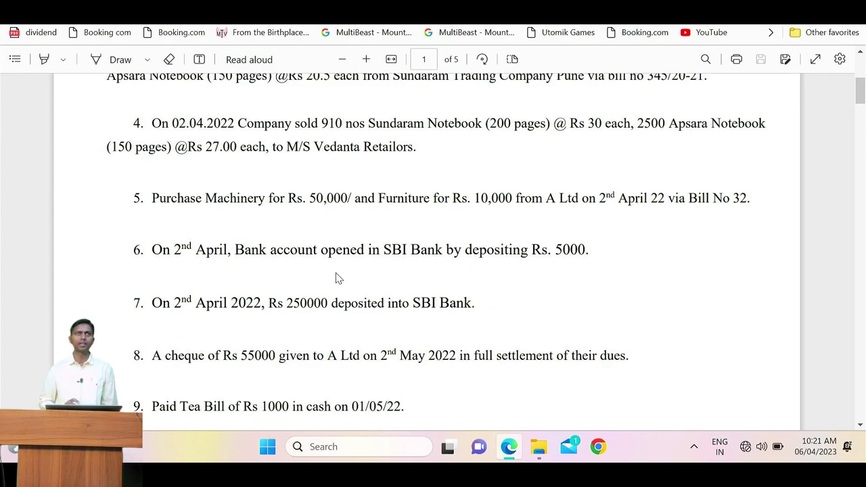
pyautogui.scroll(-1, 336, 278)
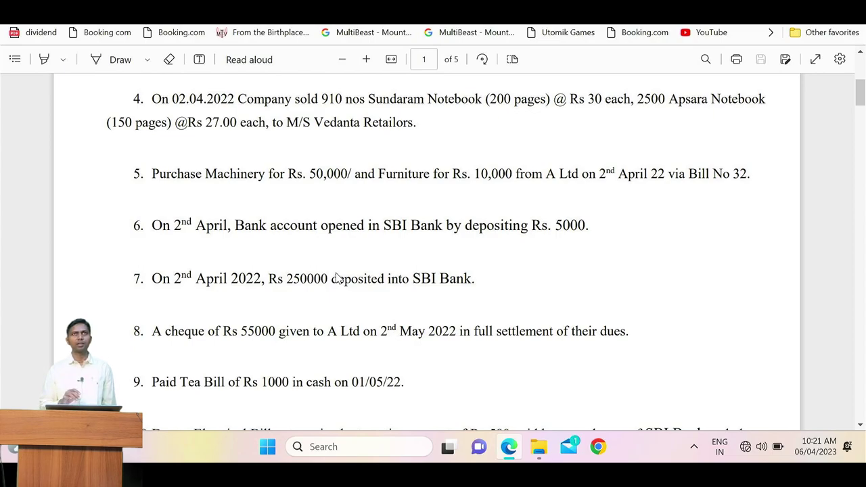
pyautogui.scroll(-5, 337, 277)
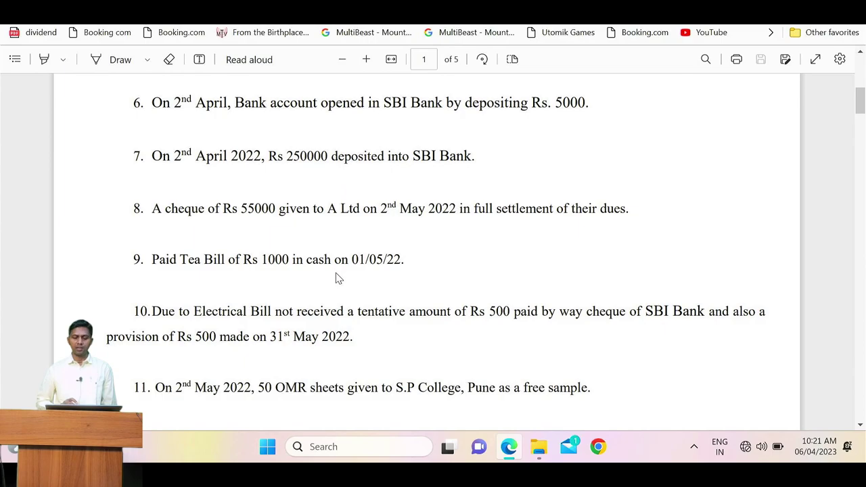
pyautogui.scroll(-1, 336, 277)
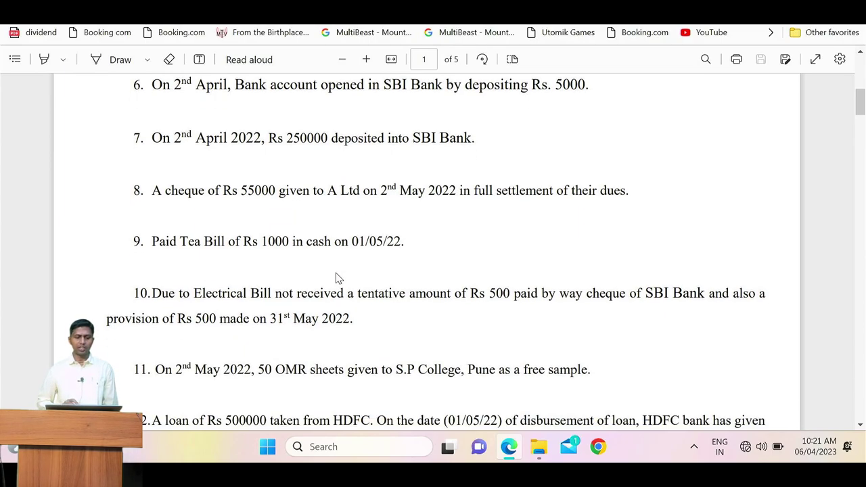
pyautogui.scroll(3, 336, 277)
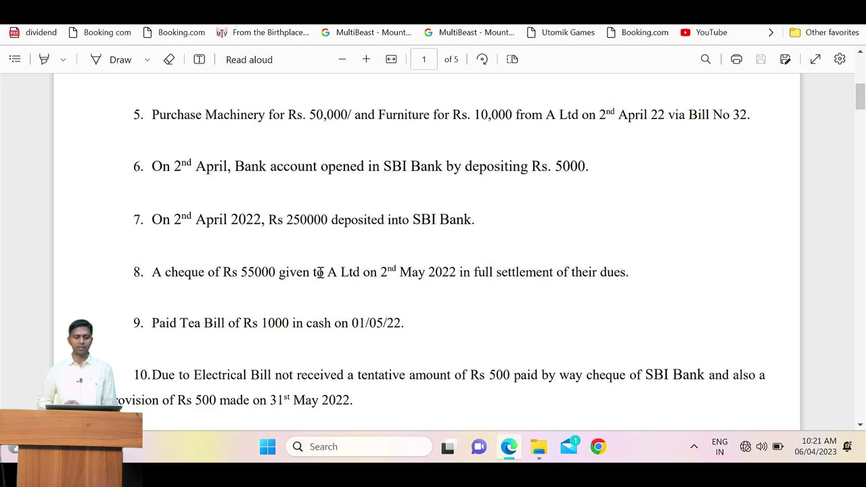
pyautogui.scroll(-1, 321, 271)
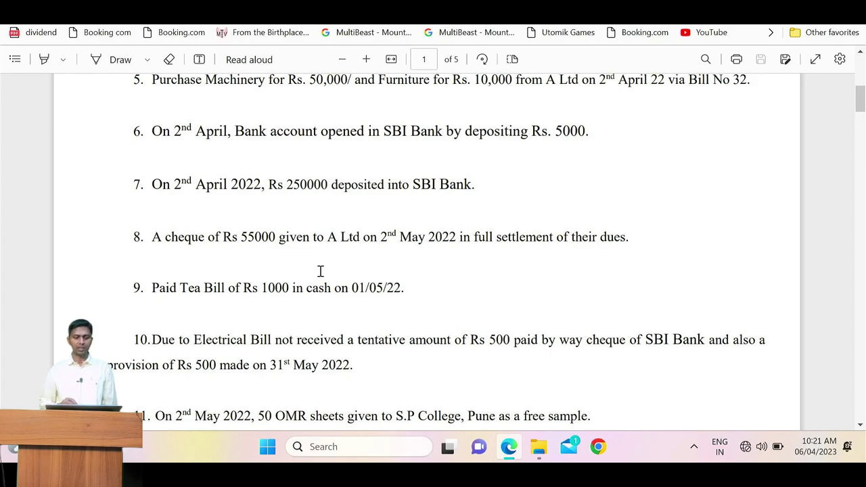
# Step: Scroll page 1 down to items 8–13, including the Rs 500000 HDFC loan less Rs 2300 charges
pyautogui.scroll(-1, 320, 271)
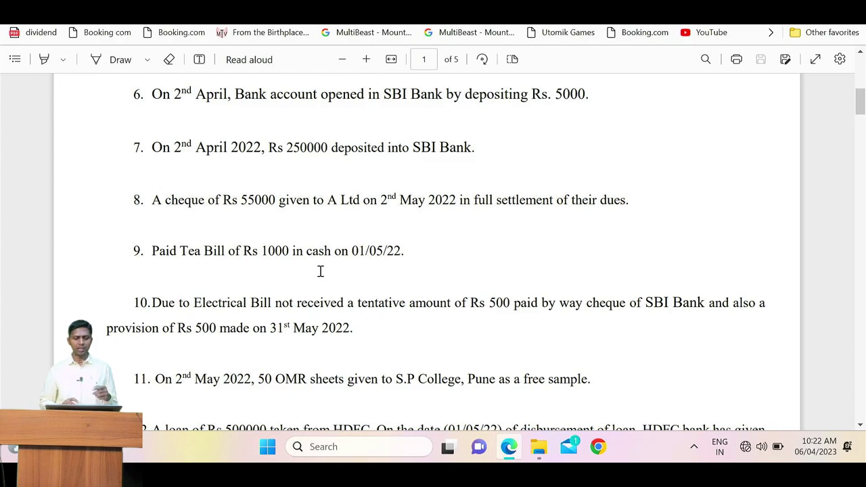
pyautogui.scroll(-2, 321, 271)
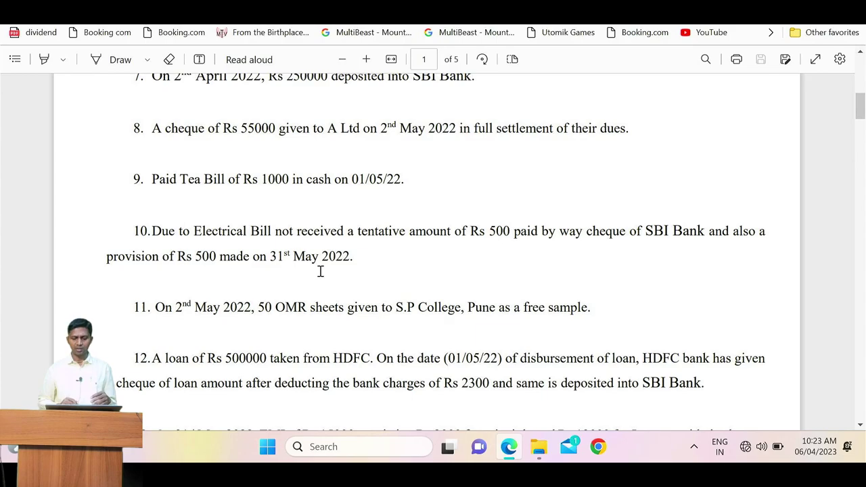
pyautogui.scroll(-1, 321, 271)
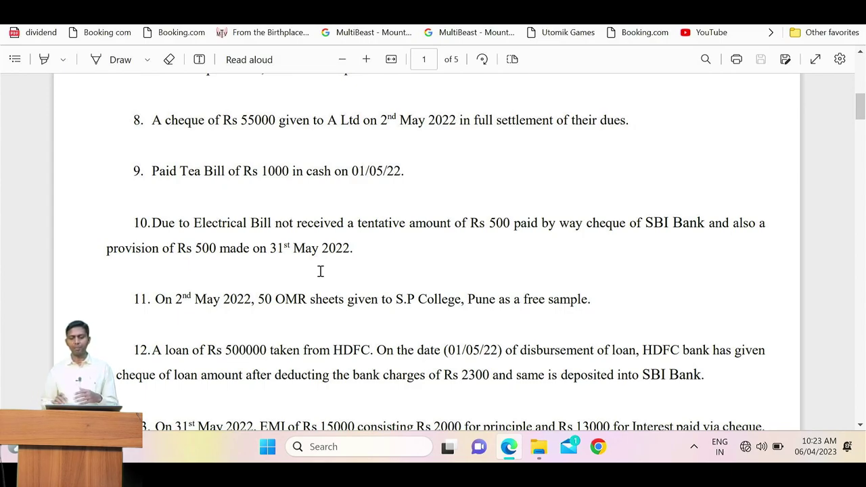
pyautogui.scroll(-1, 321, 271)
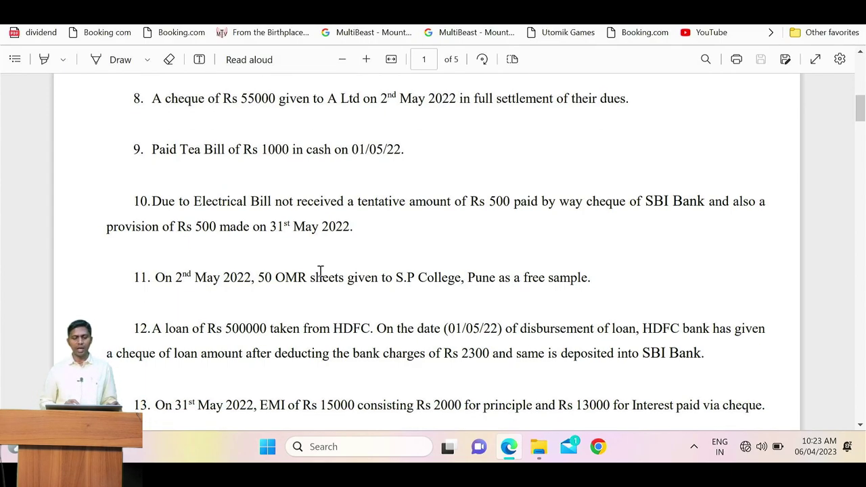
pyautogui.moveTo(160, 232); pyautogui.dragTo(224, 230)
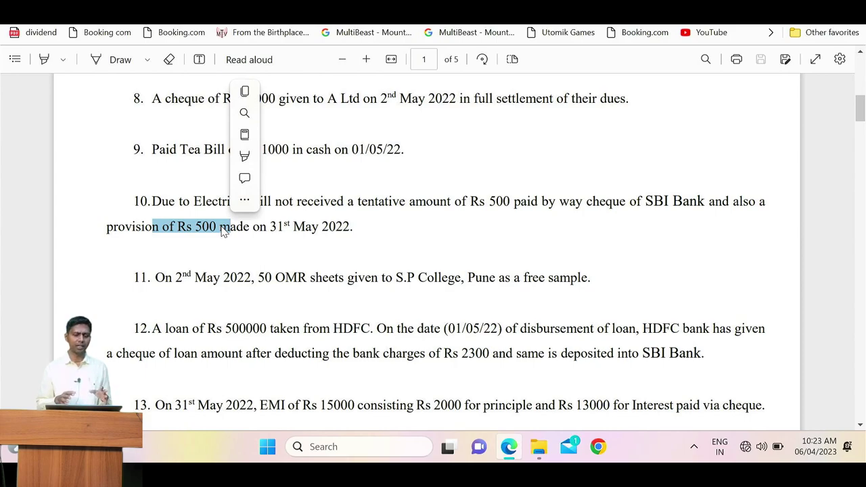
pyautogui.scroll(-2, 223, 230)
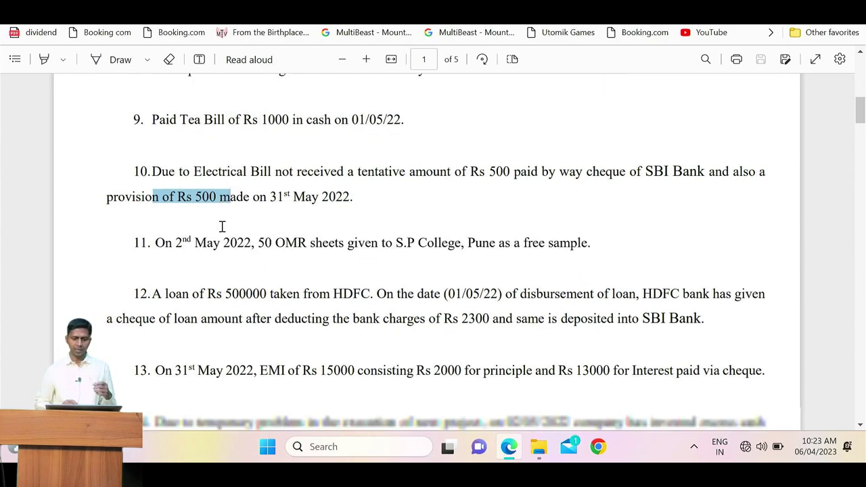
pyautogui.moveTo(152, 164); pyautogui.dragTo(360, 194)
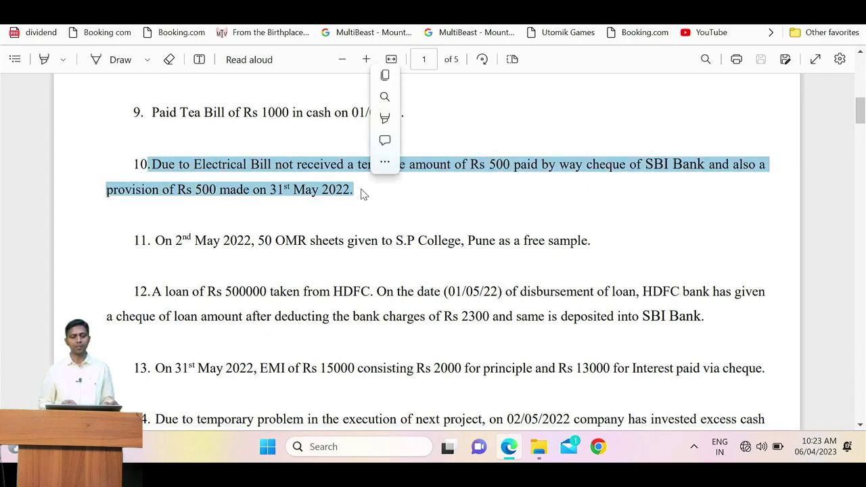
pyautogui.click(306, 191)
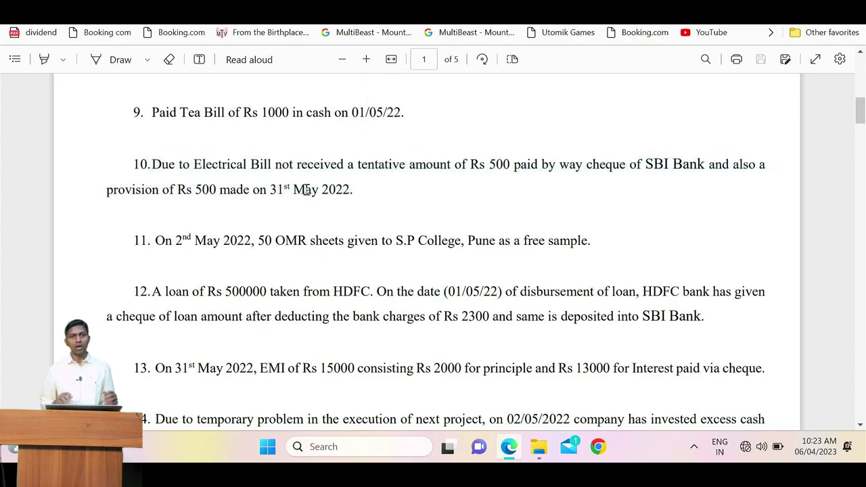
pyautogui.scroll(-3, 306, 191)
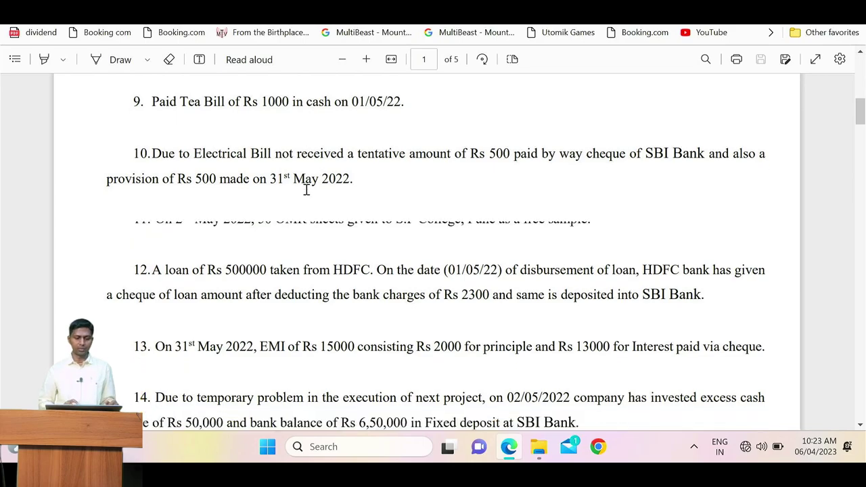
pyautogui.moveTo(219, 188); pyautogui.dragTo(303, 193)
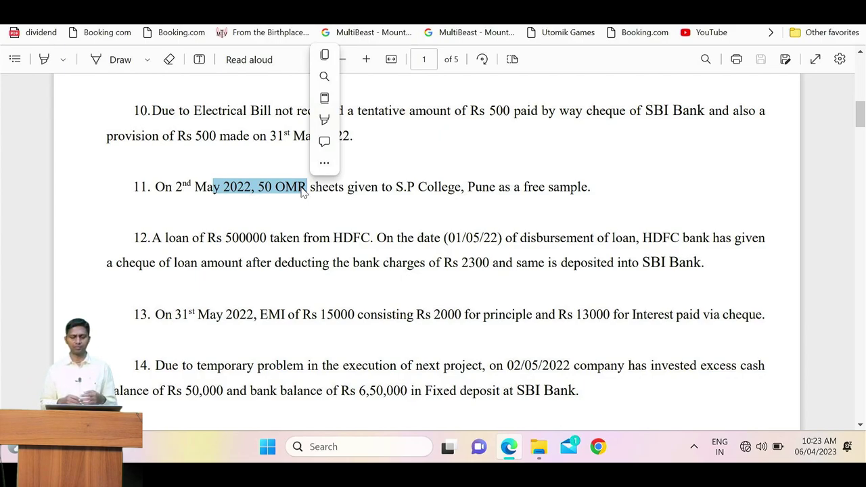
# Step: Clear the marking on item 11, scroll through pages 2–3, and mark 'Debit Note' in item 20
pyautogui.click(340, 195)
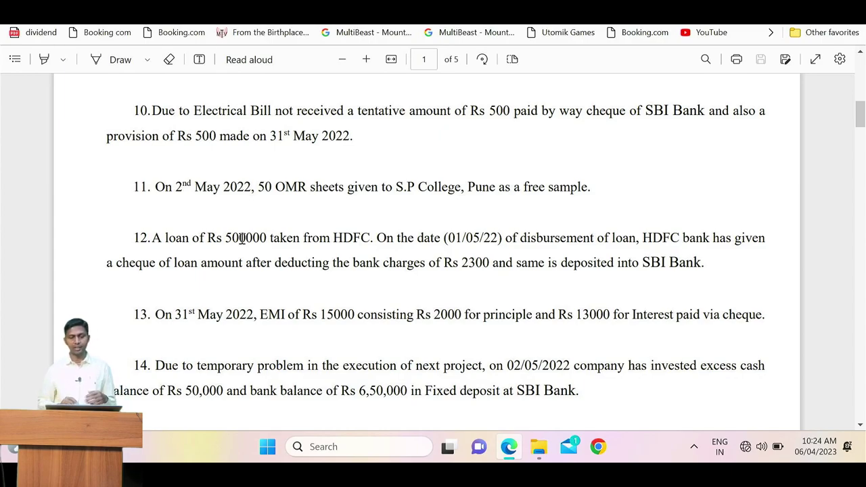
pyautogui.scroll(-1, 241, 238)
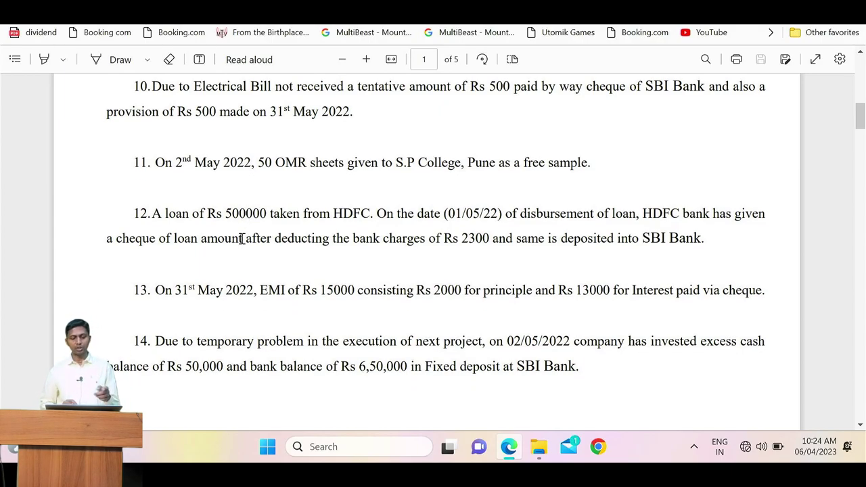
pyautogui.scroll(-3, 264, 282)
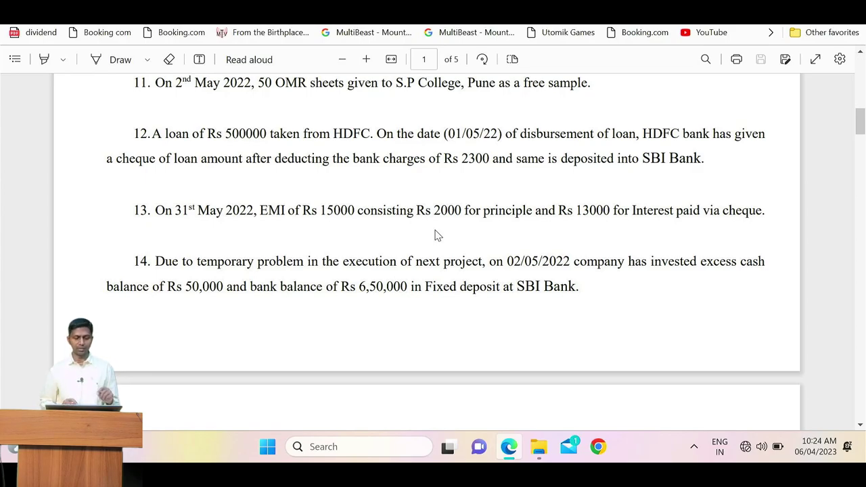
pyautogui.scroll(-2, 435, 235)
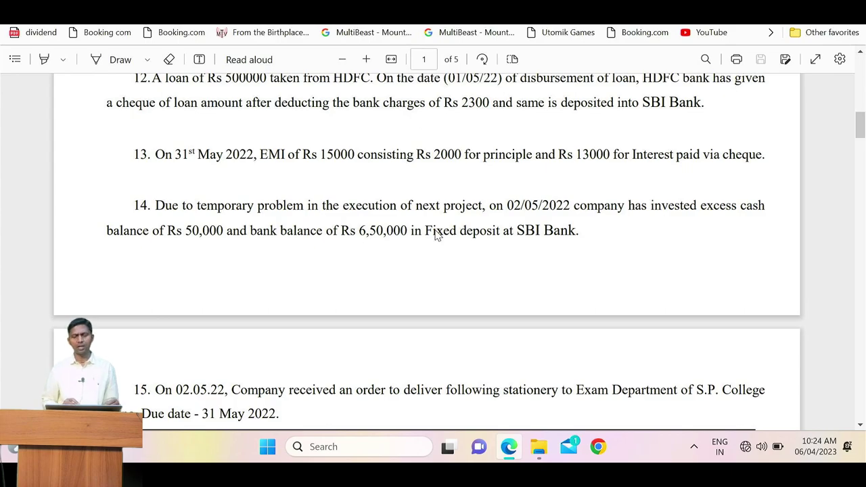
pyautogui.scroll(-1, 436, 233)
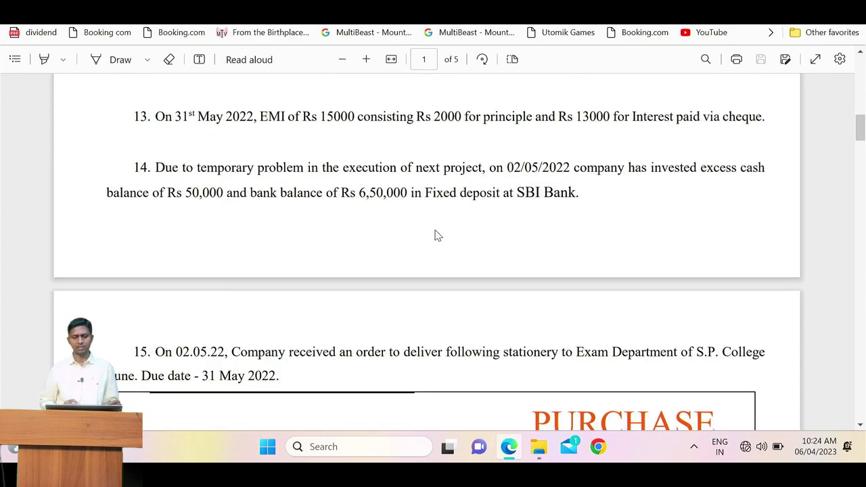
pyautogui.scroll(-1, 436, 234)
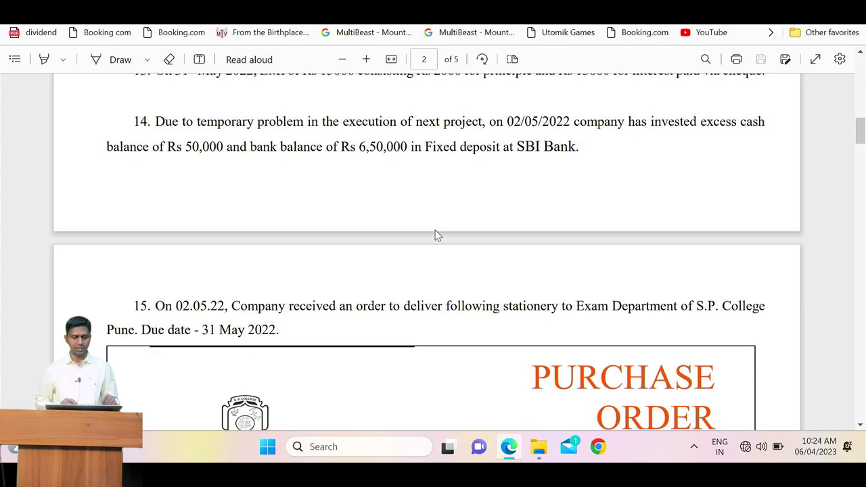
pyautogui.scroll(-19, 437, 235)
pyautogui.scroll(3, 437, 235)
pyautogui.scroll(-18, 437, 235)
pyautogui.scroll(-4, 435, 235)
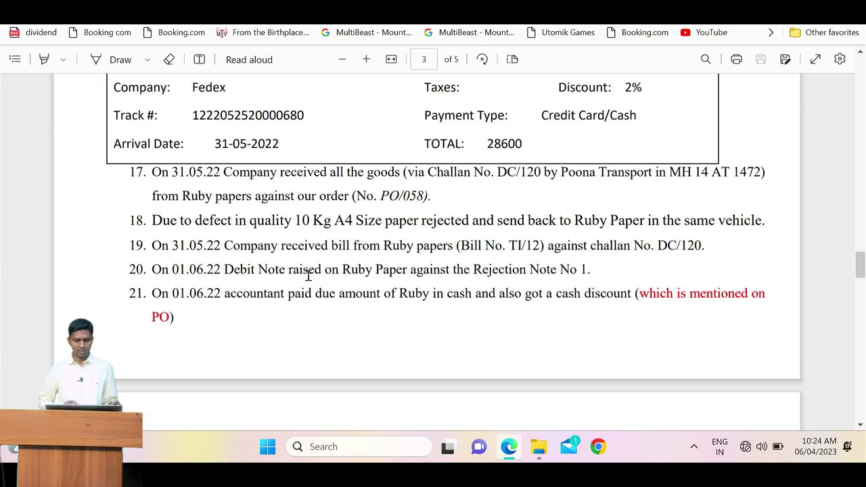
pyautogui.scroll(-1, 307, 274)
pyautogui.moveTo(225, 225); pyautogui.dragTo(286, 232)
# Step: Scroll to page 4's sales invoice totalling 25500 and items 26–32
pyautogui.scroll(-1, 285, 230)
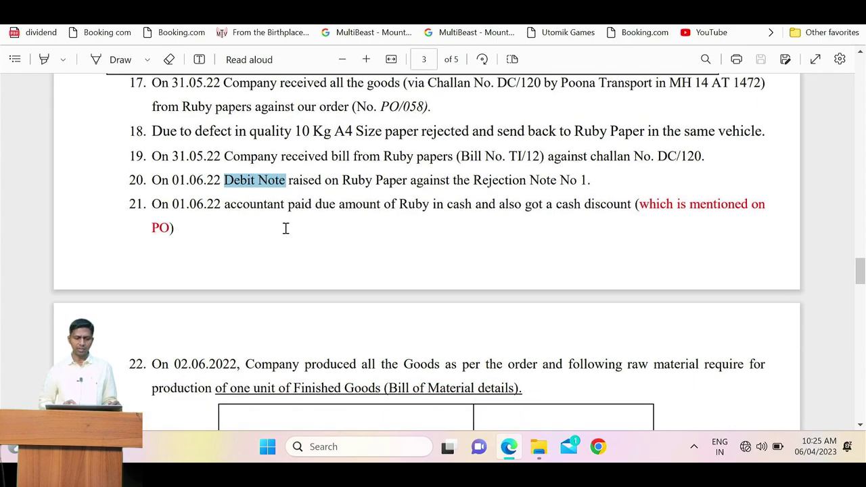
pyautogui.scroll(-3, 285, 229)
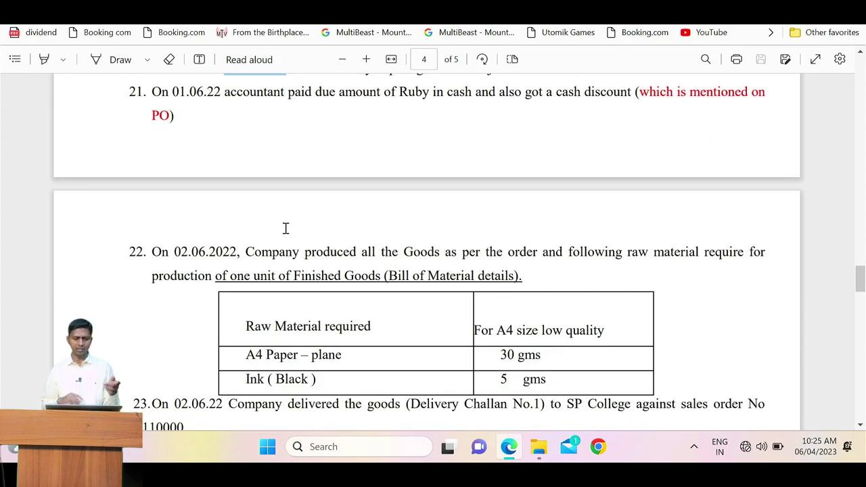
pyautogui.scroll(-2, 286, 228)
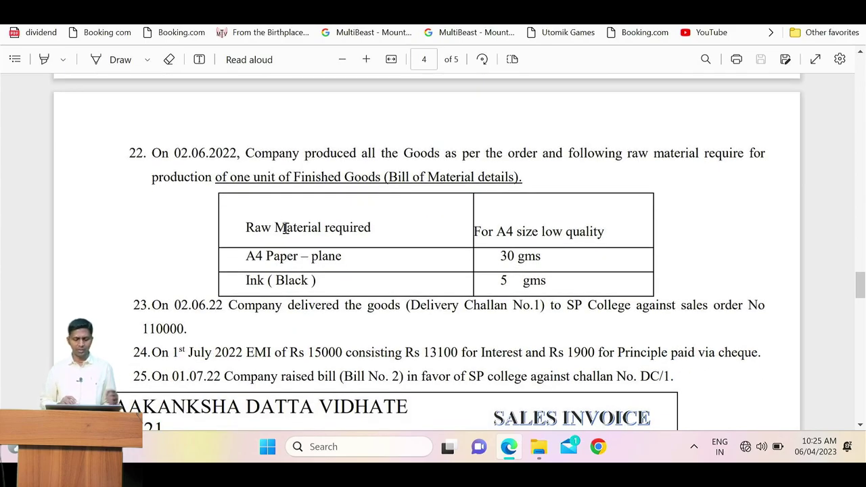
pyautogui.scroll(-1, 285, 229)
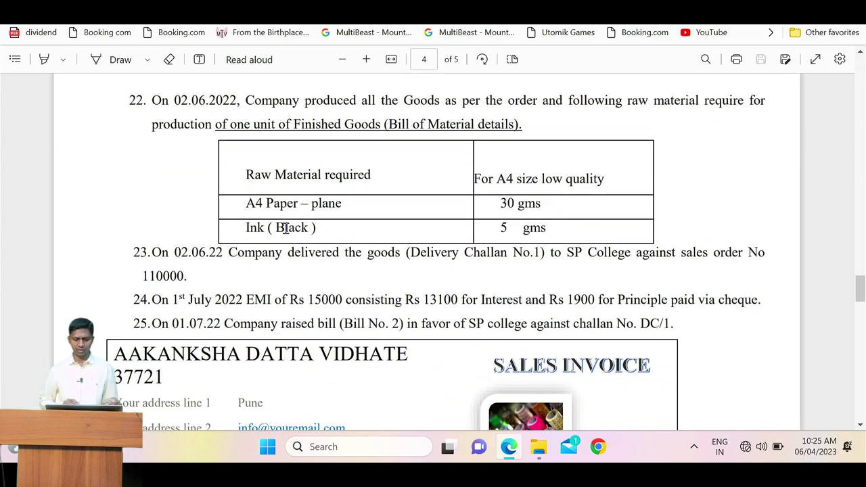
pyautogui.scroll(-5, 286, 229)
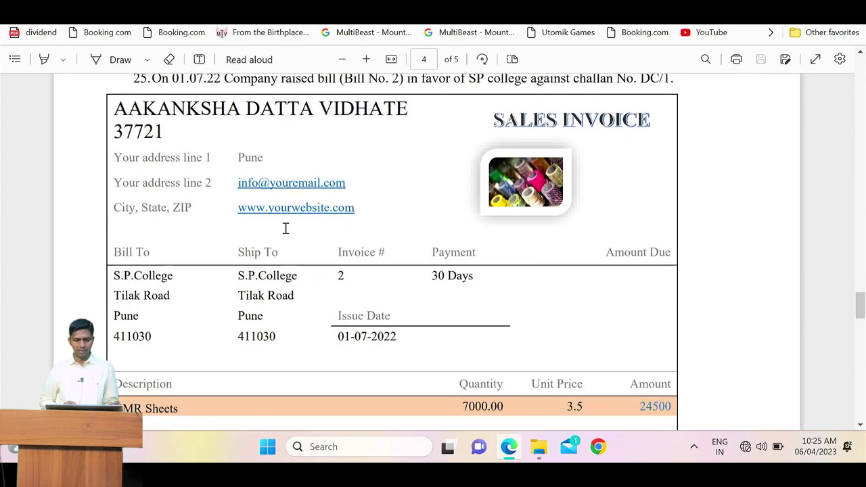
pyautogui.scroll(1, 285, 229)
pyautogui.scroll(-8, 285, 229)
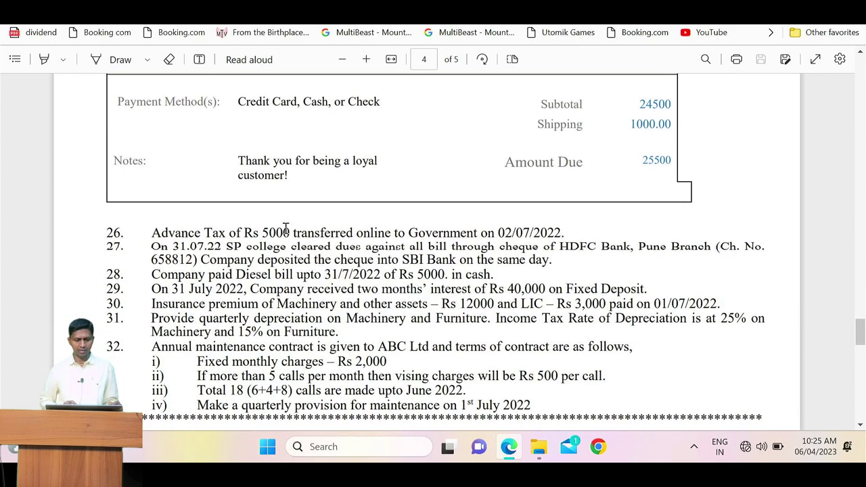
pyautogui.scroll(-1, 285, 229)
pyautogui.moveTo(166, 177); pyautogui.dragTo(230, 177)
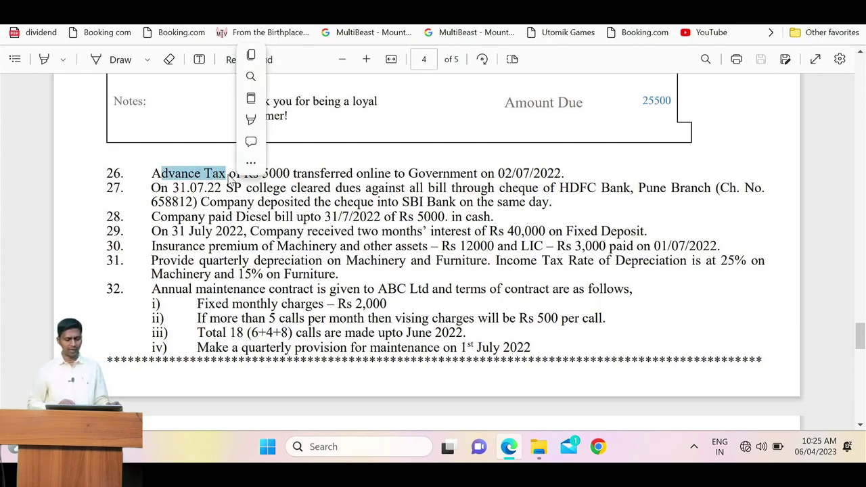
pyautogui.click(234, 193)
pyautogui.moveTo(201, 175); pyautogui.dragTo(255, 177)
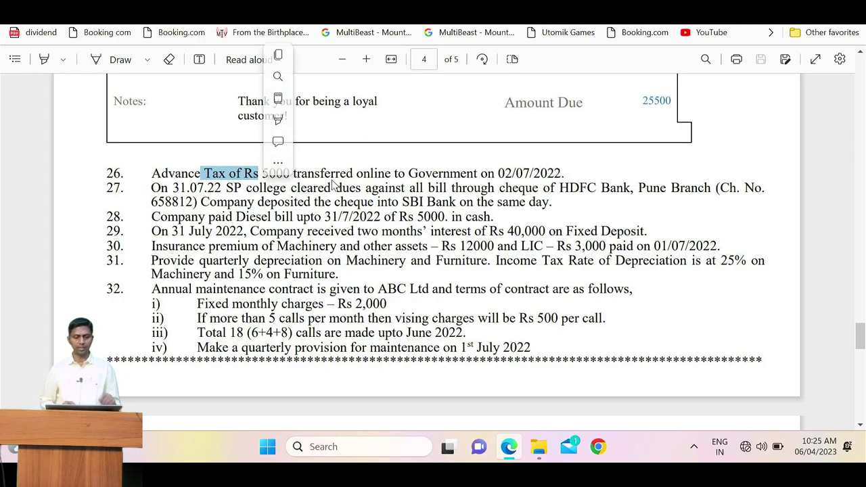
pyautogui.click(210, 187)
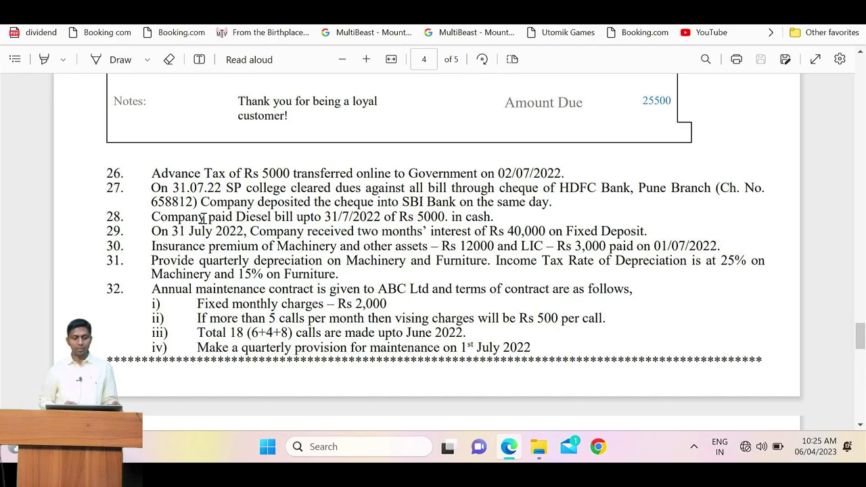
pyautogui.moveTo(202, 217); pyautogui.dragTo(304, 232)
pyautogui.moveTo(203, 217); pyautogui.dragTo(293, 214)
pyautogui.click(292, 214)
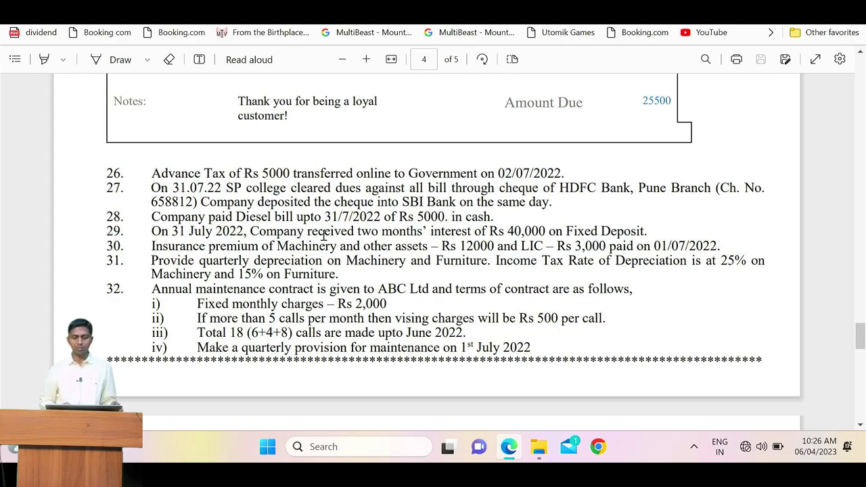
pyautogui.moveTo(289, 231); pyautogui.dragTo(423, 232)
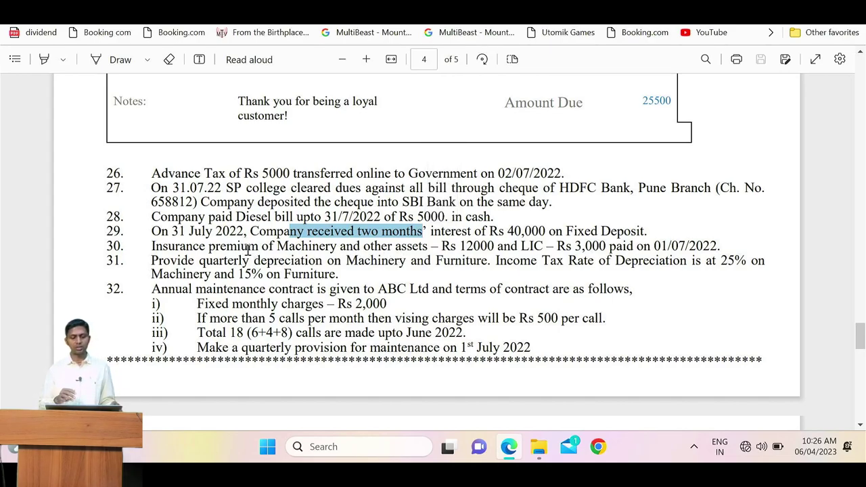
pyautogui.moveTo(240, 246); pyautogui.dragTo(274, 247)
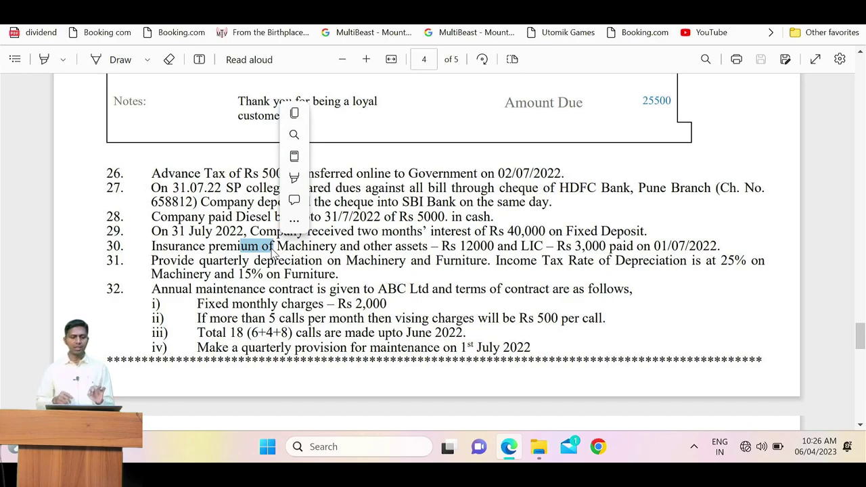
pyautogui.doubleClick(318, 252)
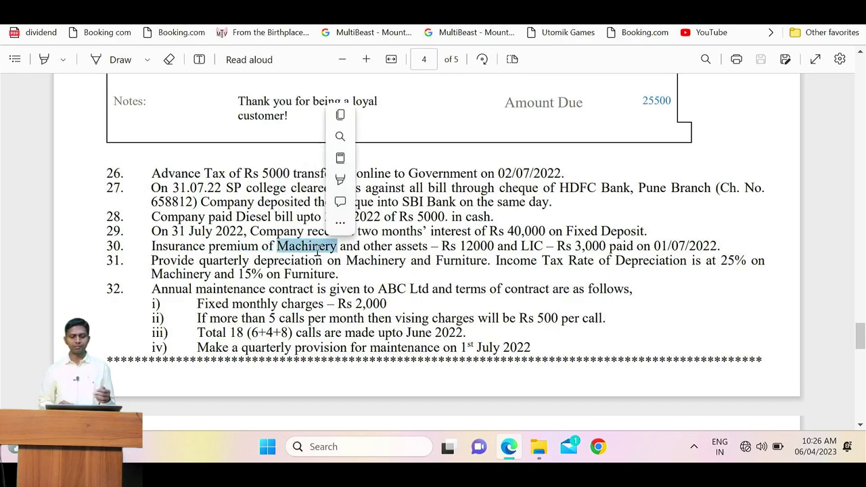
pyautogui.click(352, 249)
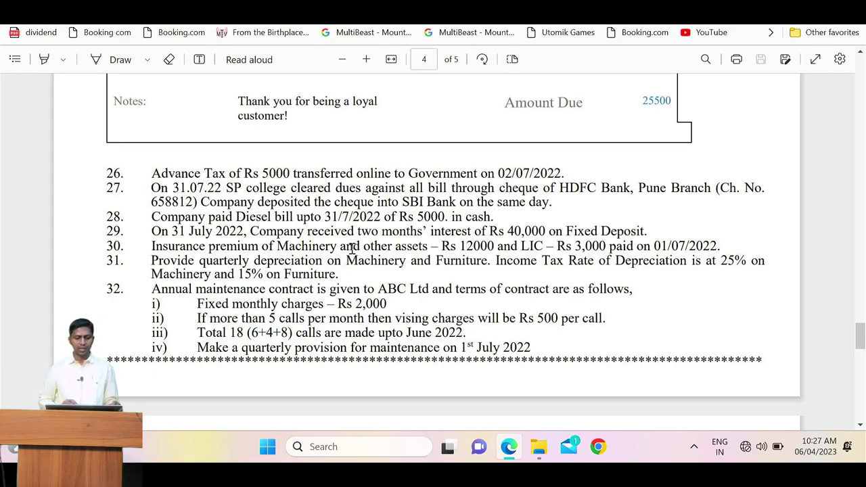
pyautogui.scroll(-1, 352, 247)
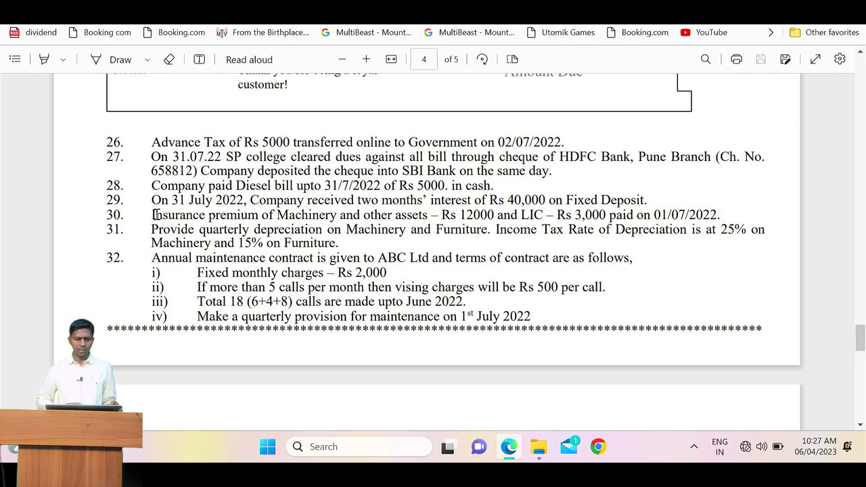
pyautogui.moveTo(154, 214); pyautogui.dragTo(419, 215)
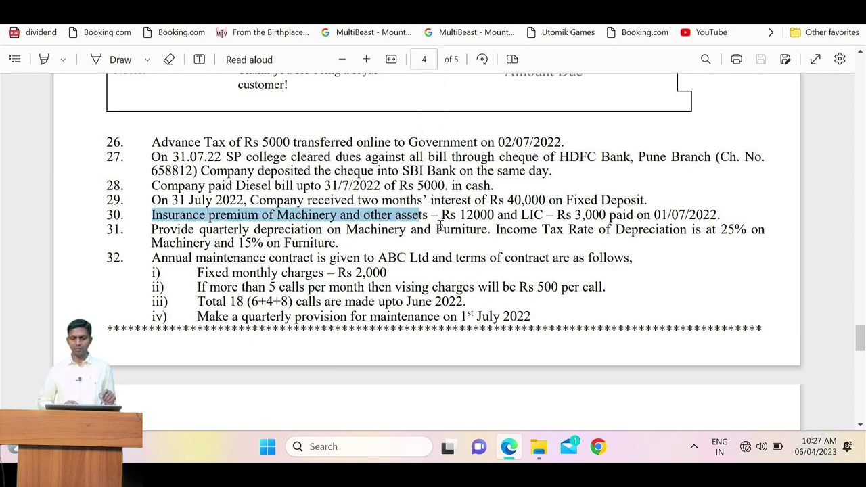
pyautogui.moveTo(652, 215); pyautogui.dragTo(719, 226)
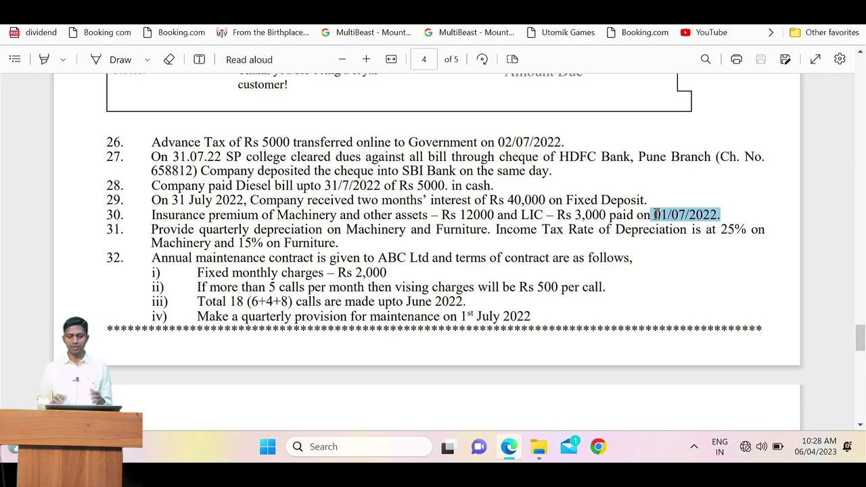
pyautogui.click(648, 214)
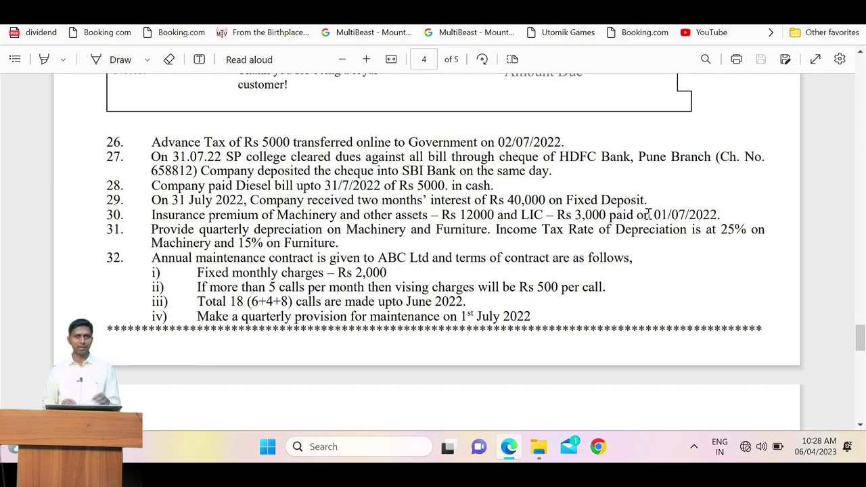
pyautogui.scroll(-1, 648, 215)
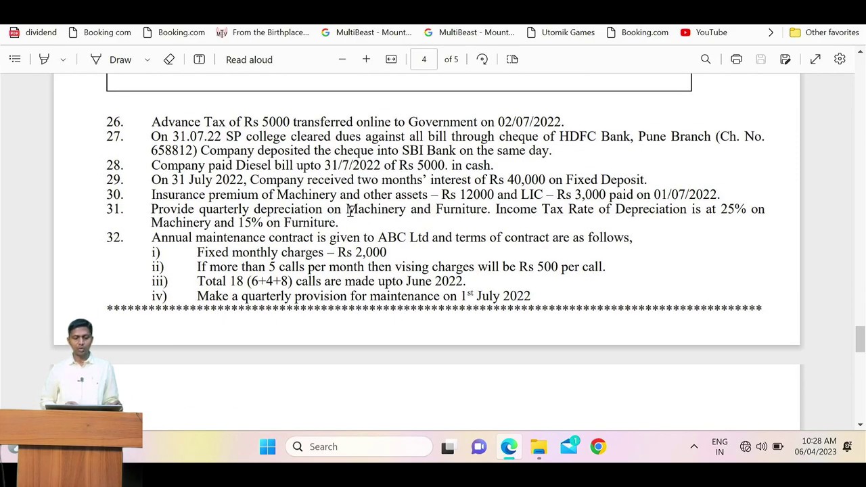
# Step: Select and then clear 'Machinery and Furniture' and 'quarterly' in item 31
pyautogui.moveTo(347, 209); pyautogui.dragTo(488, 212)
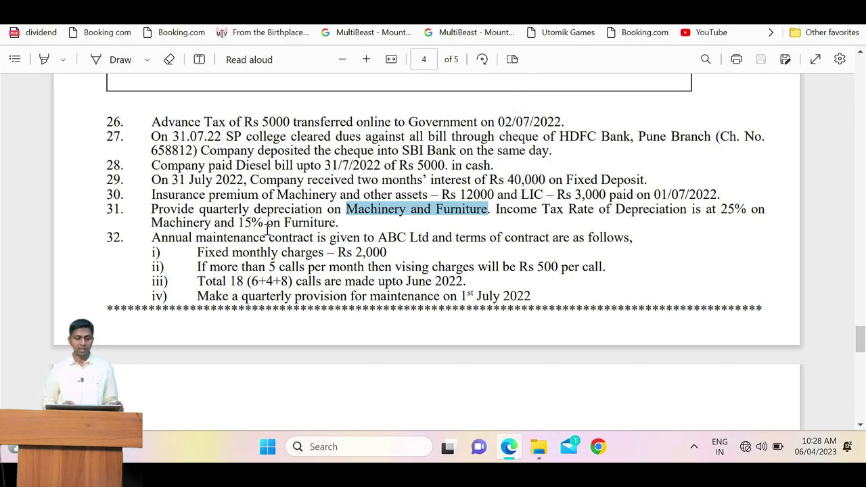
pyautogui.click(336, 228)
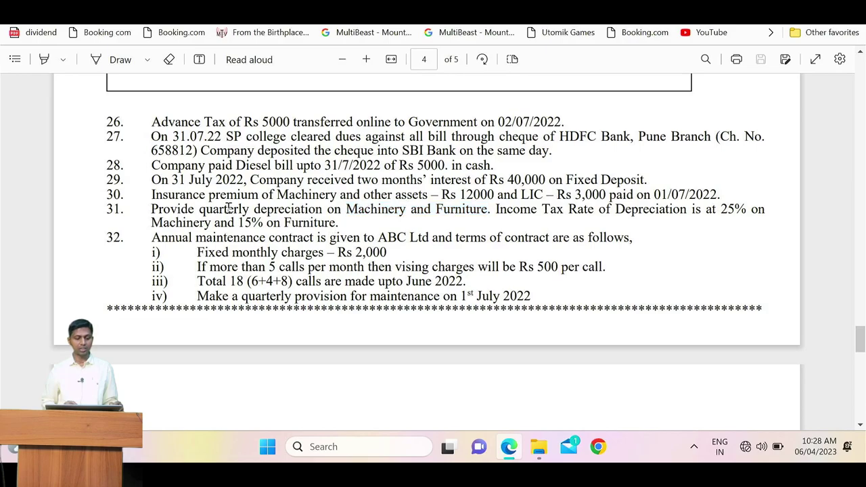
pyautogui.doubleClick(228, 208)
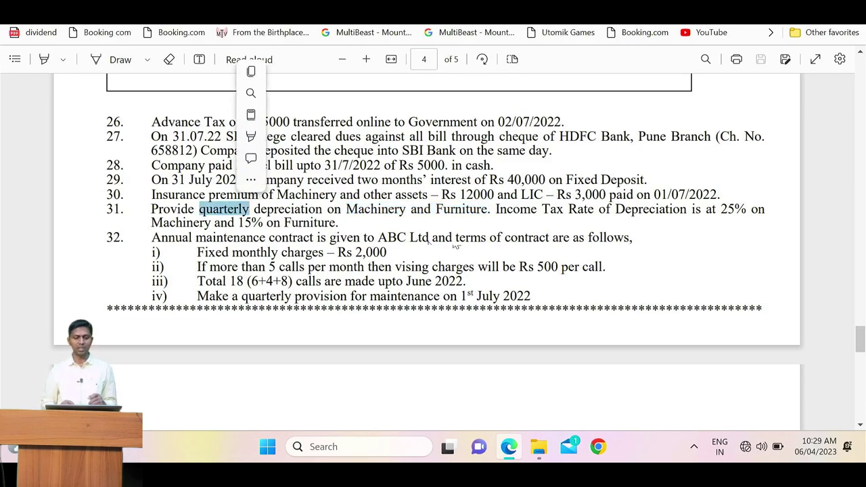
pyautogui.click(583, 209)
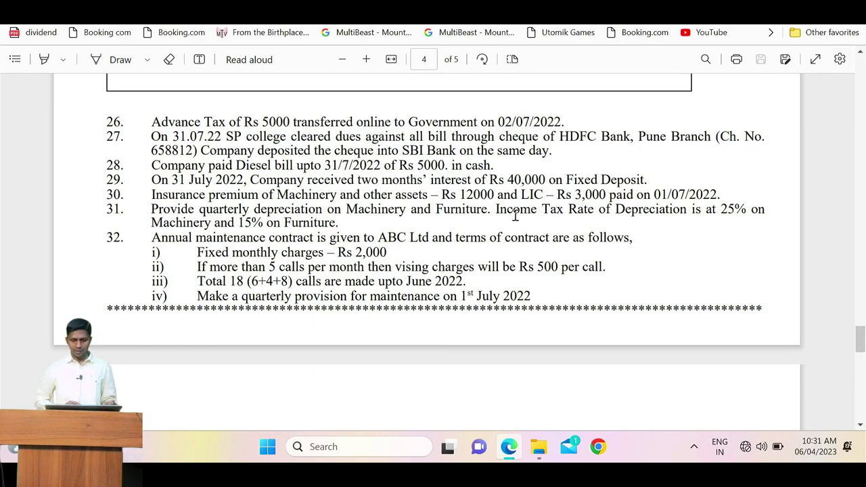
# Step: Scroll back up the PDF and search Windows for 'tall' to launch TallyPrime
pyautogui.scroll(15, 515, 216)
pyautogui.scroll(10, 515, 216)
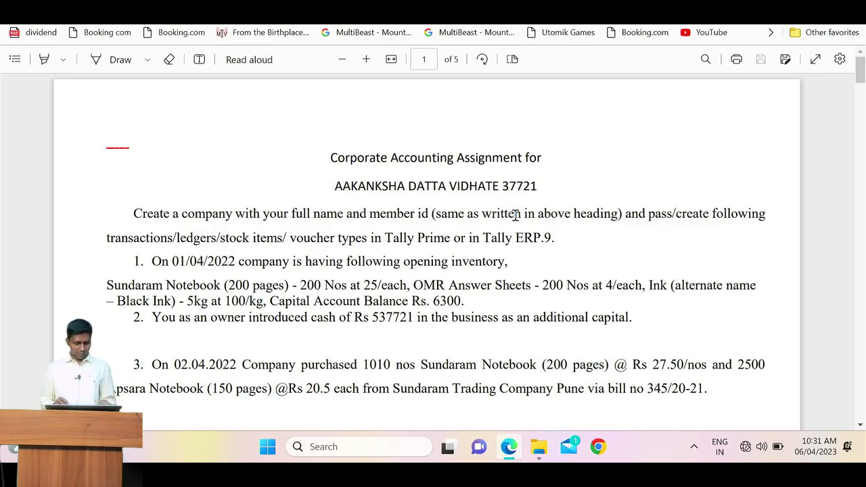
pyautogui.press('super')
pyautogui.write('tall')
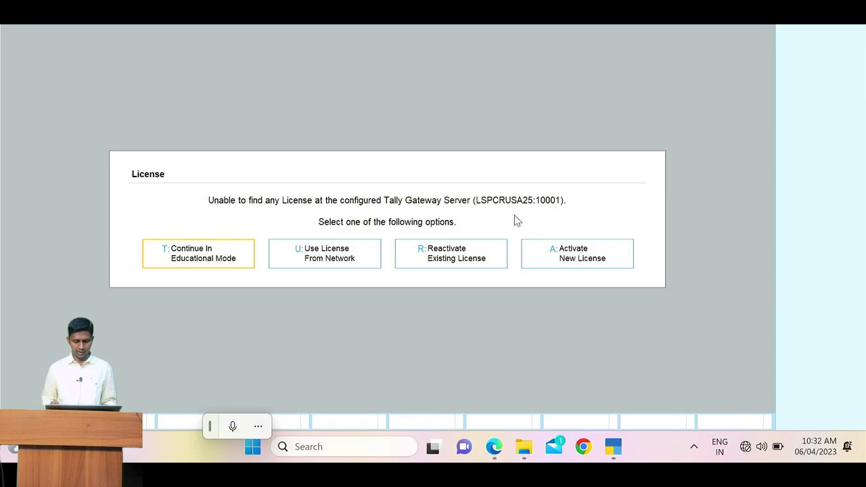
# Step: Continue in Educational Mode, dismiss the TDL warning, and bring up the F3 company list
pyautogui.press('Return')
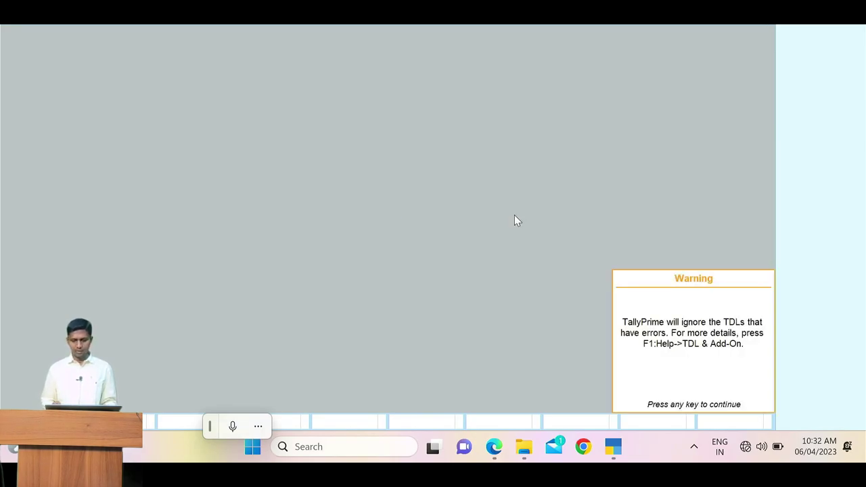
pyautogui.press('Return')
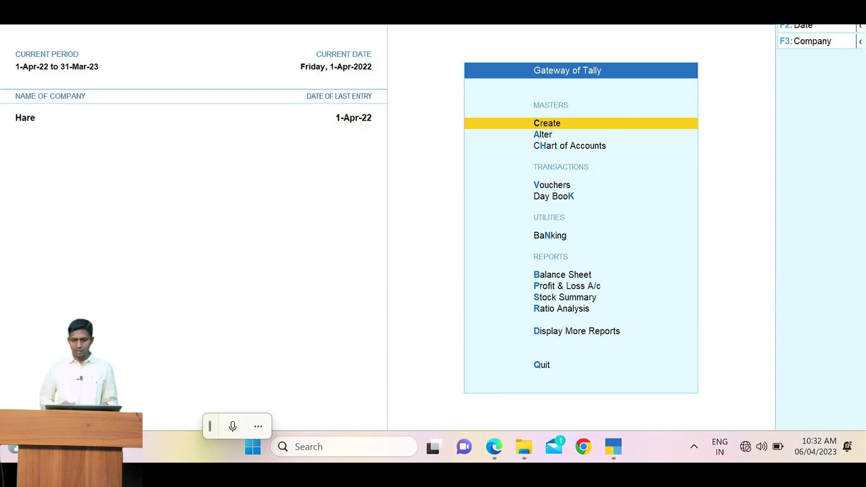
pyautogui.click(819, 51)
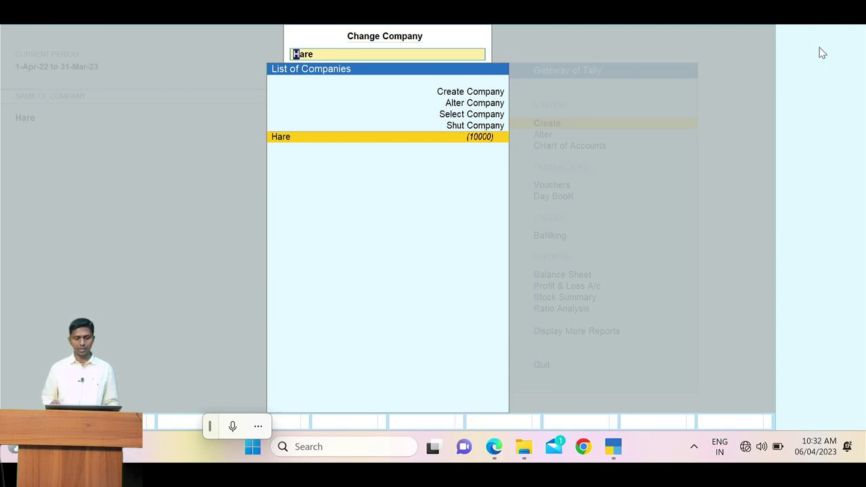
# Step: Browse the company list containing only Hare, then switch to the assignment PDF in Edge
pyautogui.press('Up')
pyautogui.press('Up')
pyautogui.press('Up')
pyautogui.press('Up')
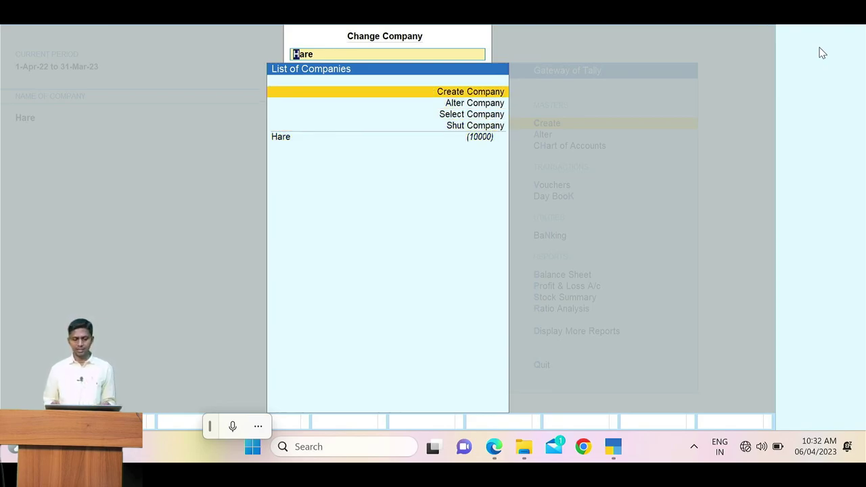
pyautogui.press('Down')
pyautogui.press('Down')
pyautogui.press('Down')
pyautogui.press('Down')
pyautogui.press('Return')
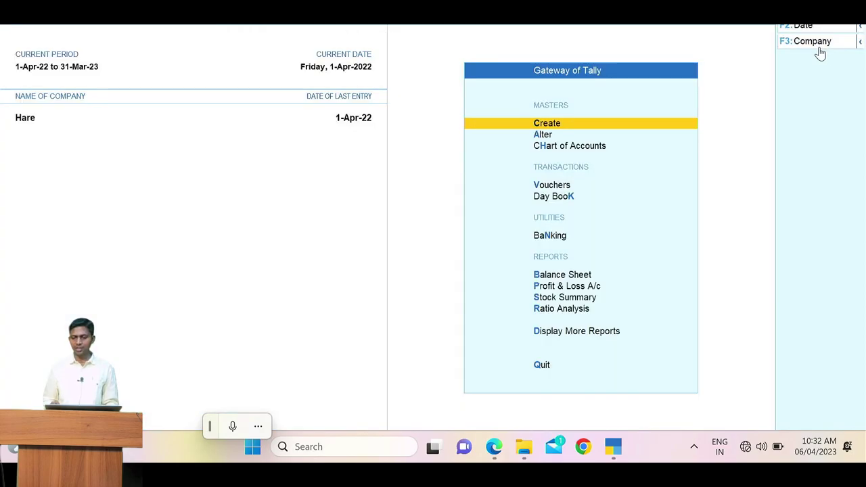
pyautogui.click(819, 49)
pyautogui.press('Up')
pyautogui.press('Up')
pyautogui.press('Up')
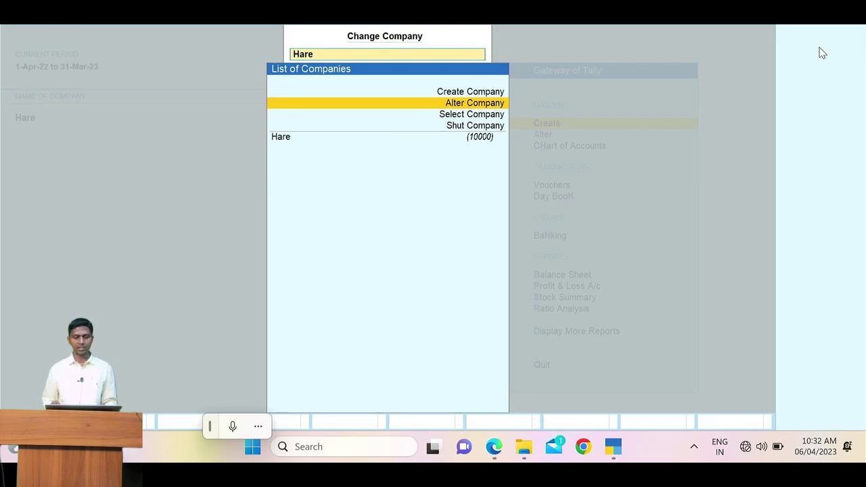
pyautogui.press('Up')
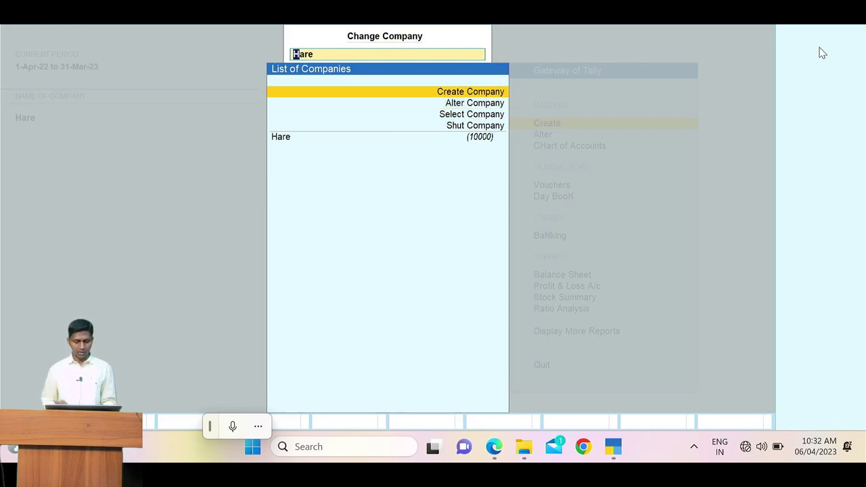
pyautogui.hotkey('alt', 'Tab')
pyautogui.hotkey('alt', 'Tab')
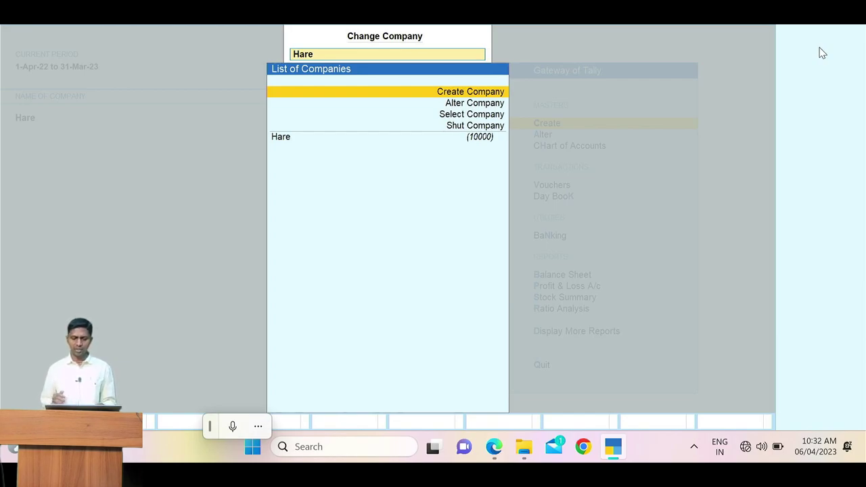
pyautogui.hotkey('alt', 'Tab')
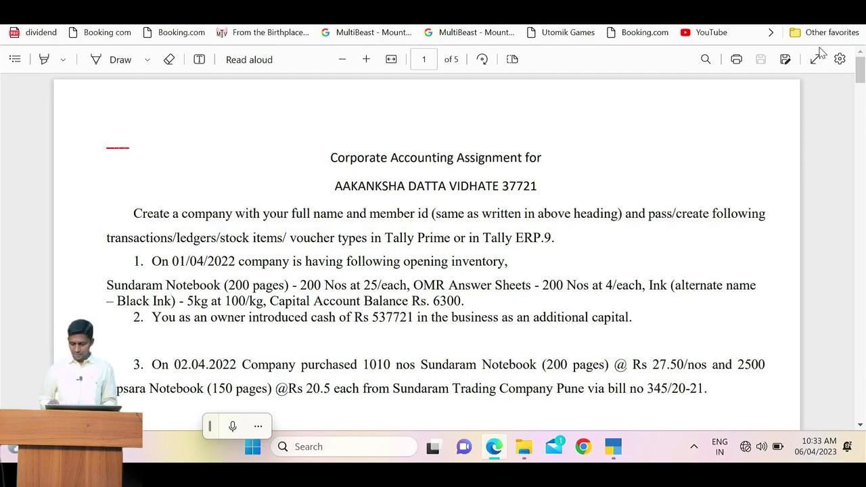
# Step: Copy the student's name and member ID heading from the assignment PDF, then go back to Tally Prime
pyautogui.press('Down')
pyautogui.press('Down')
pyautogui.press('Down')
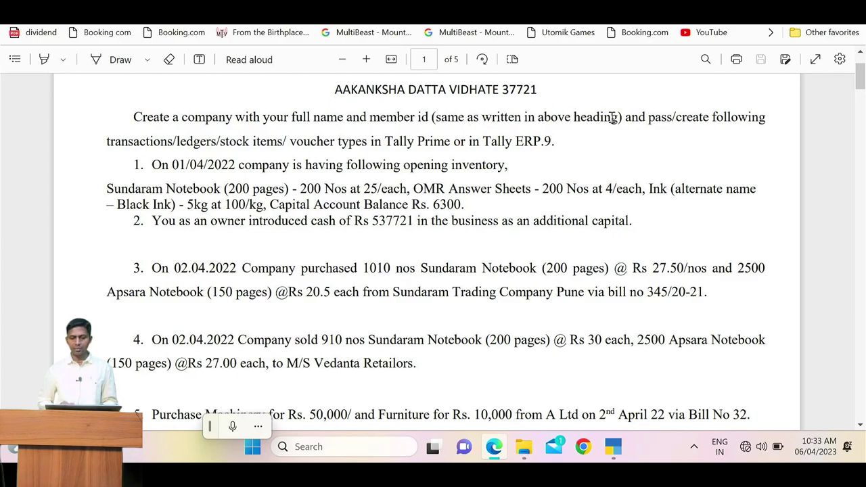
pyautogui.moveTo(336, 92); pyautogui.dragTo(542, 88)
pyautogui.hotkey('ctrl', 'c')
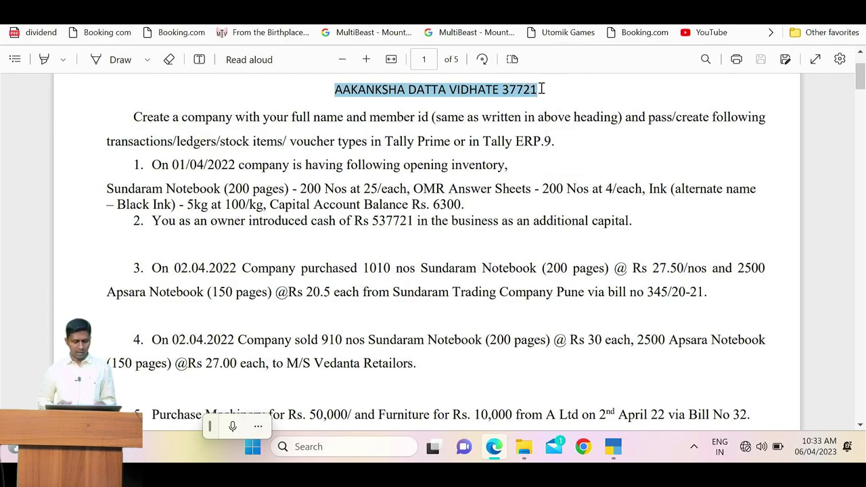
pyautogui.hotkey('alt', 'Tab')
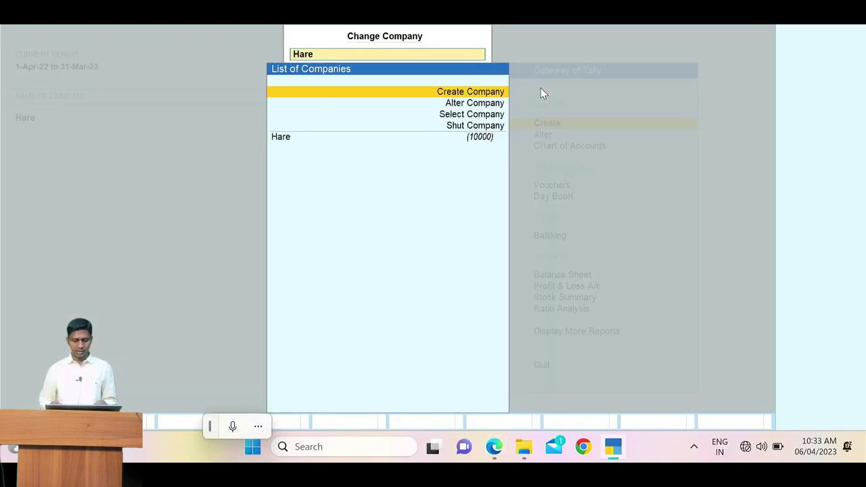
# Step: Start a new company named with the pasted student name and member ID, with address Pune
pyautogui.press('Return')
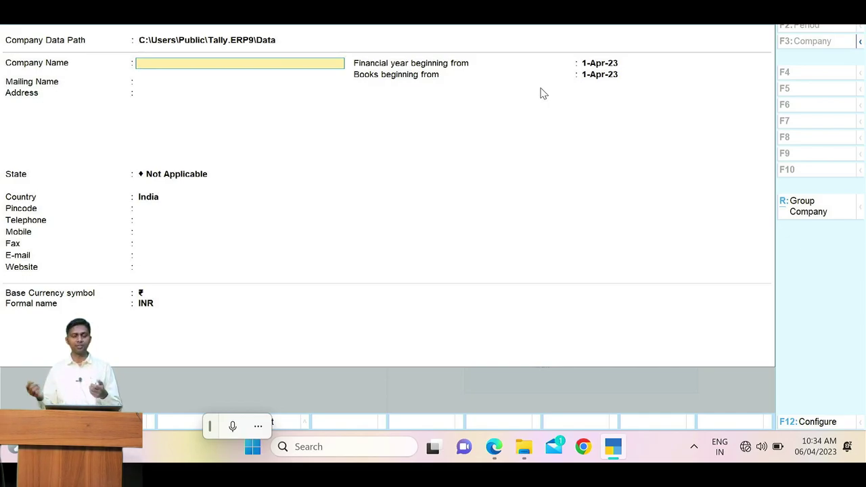
pyautogui.press('alt')
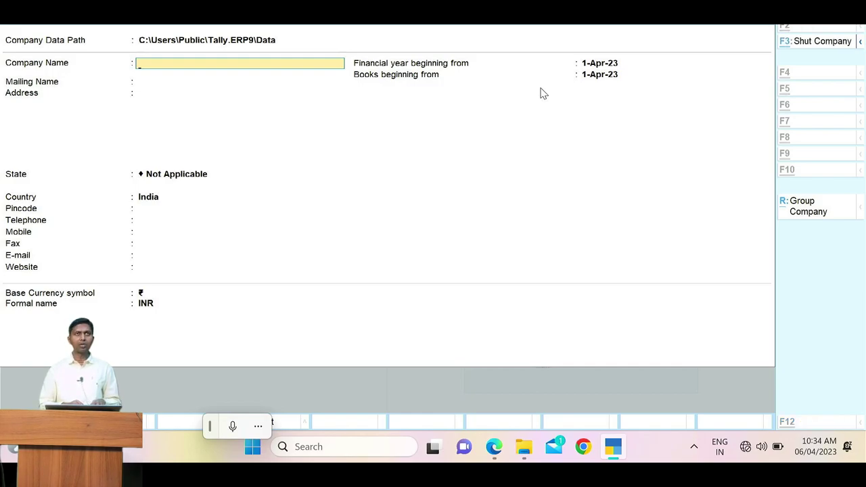
pyautogui.hotkey('ctrl', 'alt', 'v')
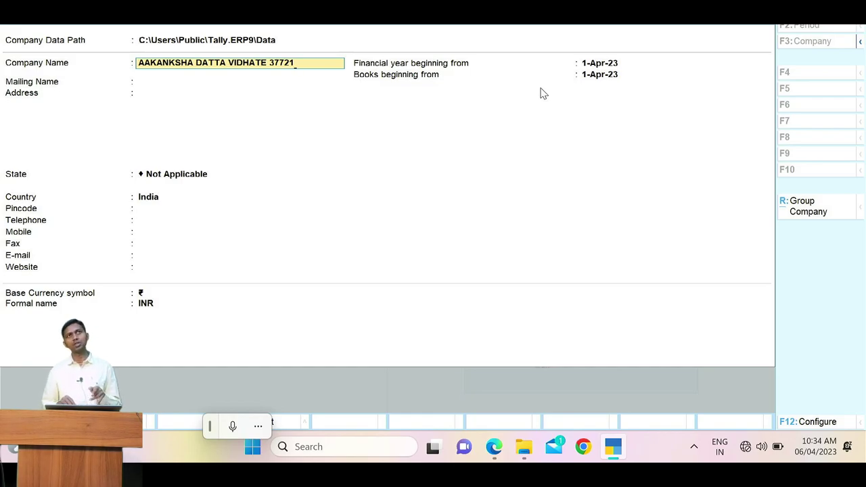
pyautogui.press('Return')
pyautogui.press('Return')
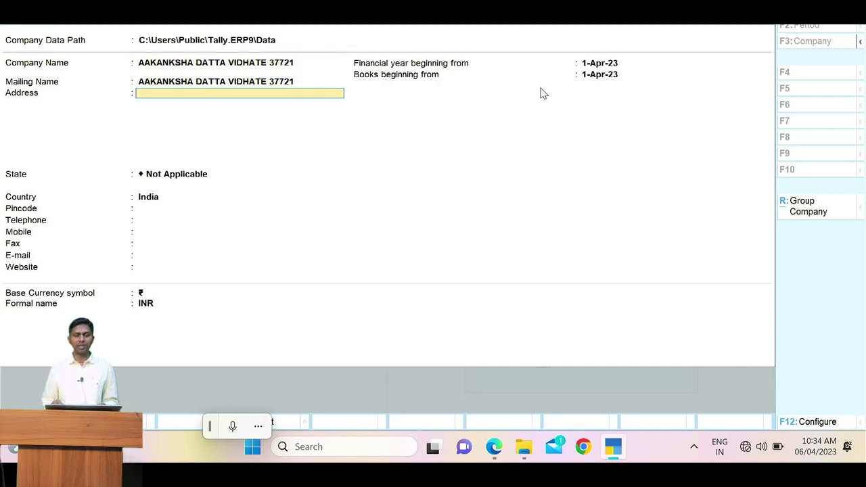
pyautogui.hotkey('alt', 'Tab')
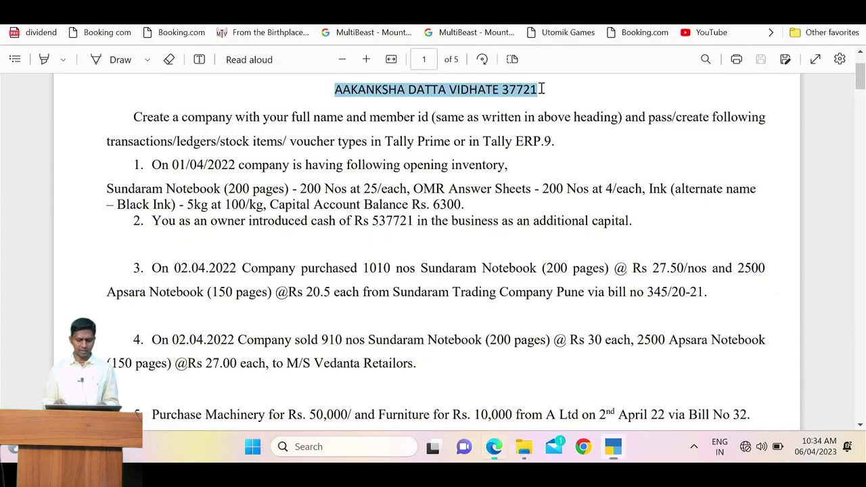
pyautogui.hotkey('alt', 'Tab')
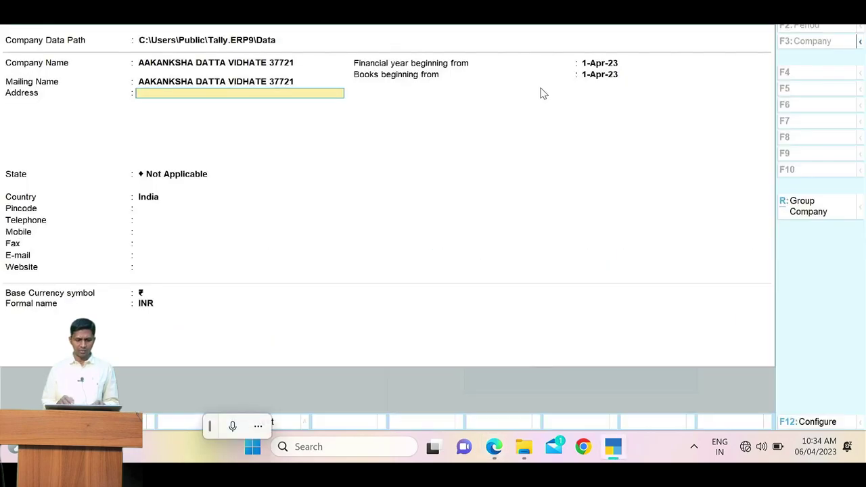
pyautogui.write('Pune')
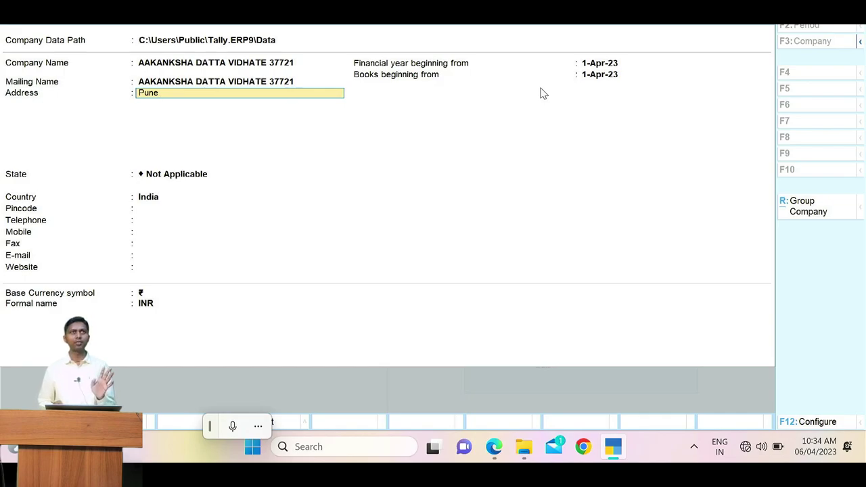
pyautogui.press('Return')
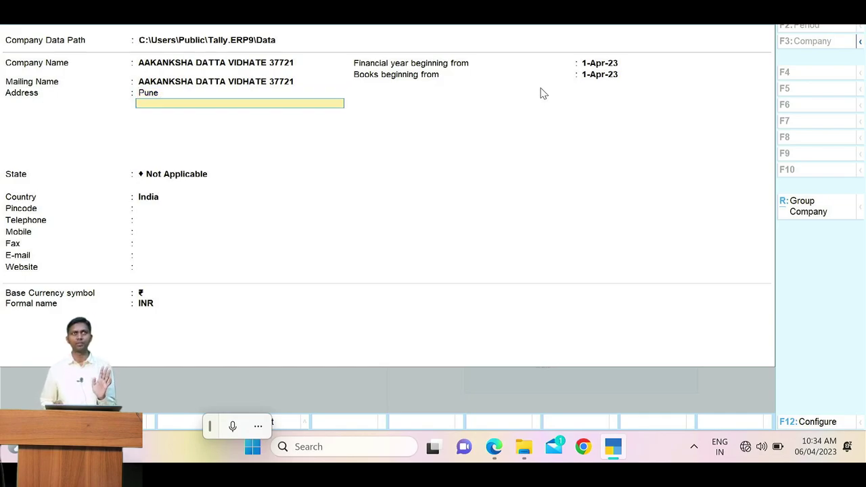
# Step: Keep India as the company's country and set its state to Maharashtra
pyautogui.press('Return')
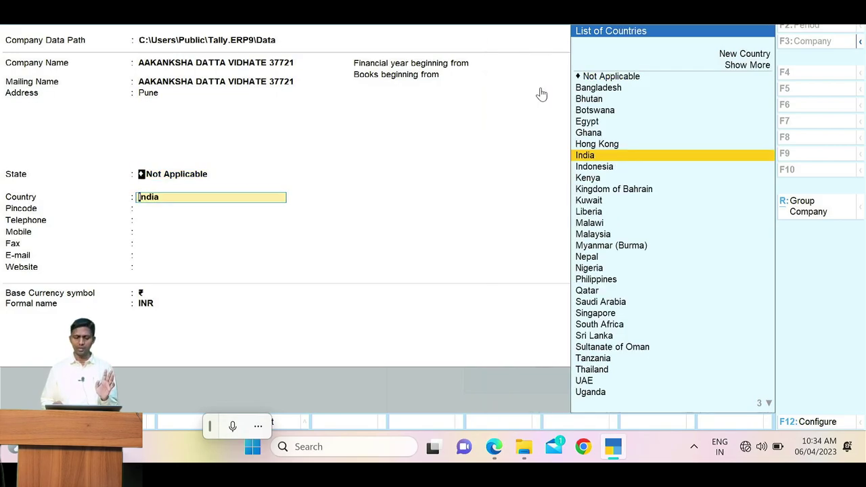
pyautogui.press('Return')
pyautogui.write('Ma')
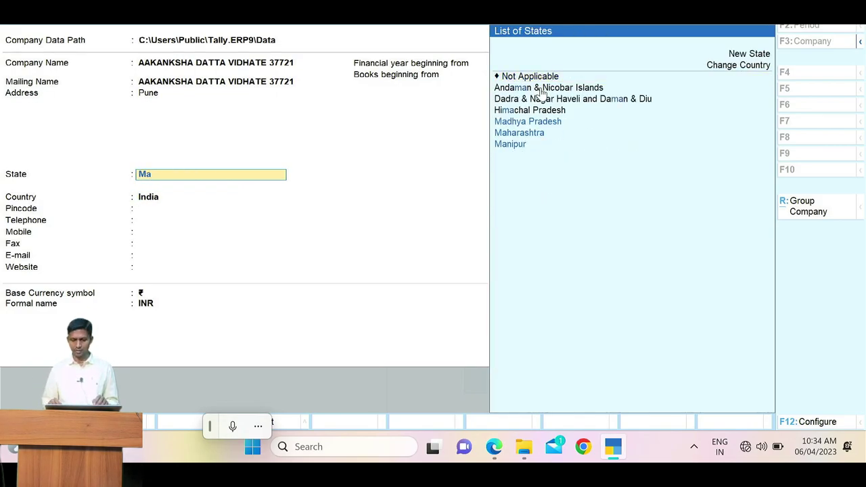
pyautogui.press('Down')
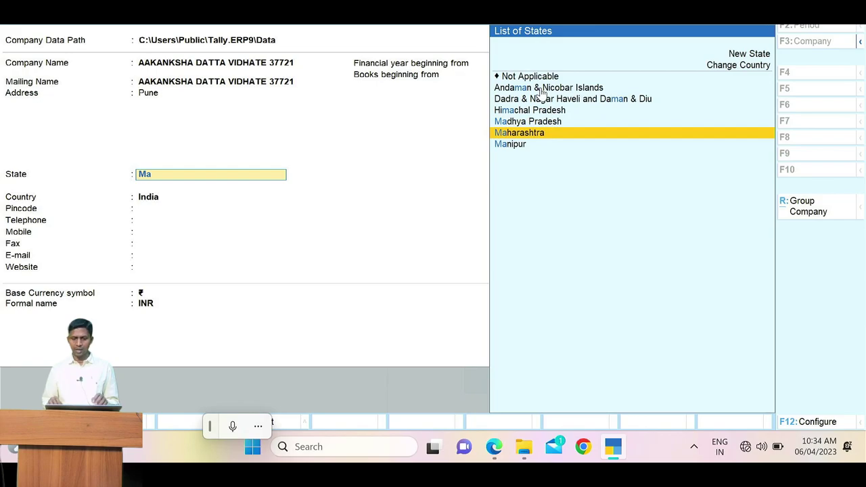
pyautogui.press('Return')
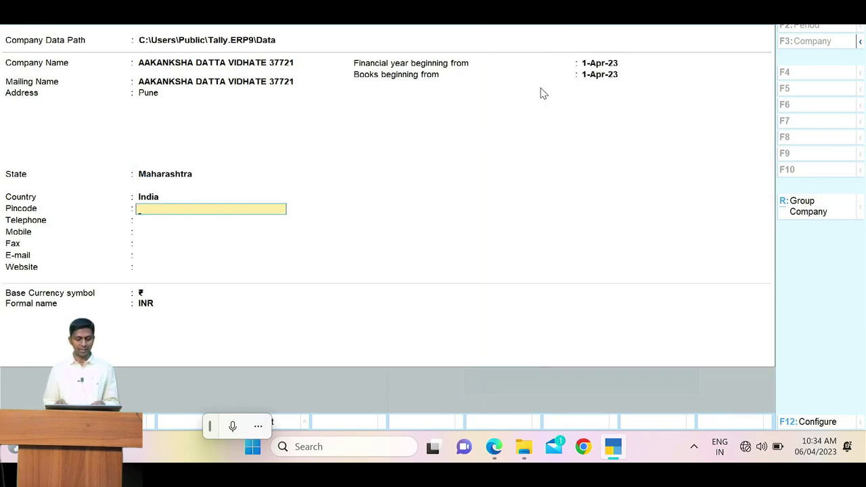
# Step: Enter pincode 411030 and leave the contact and website fields blank
pyautogui.write('411')
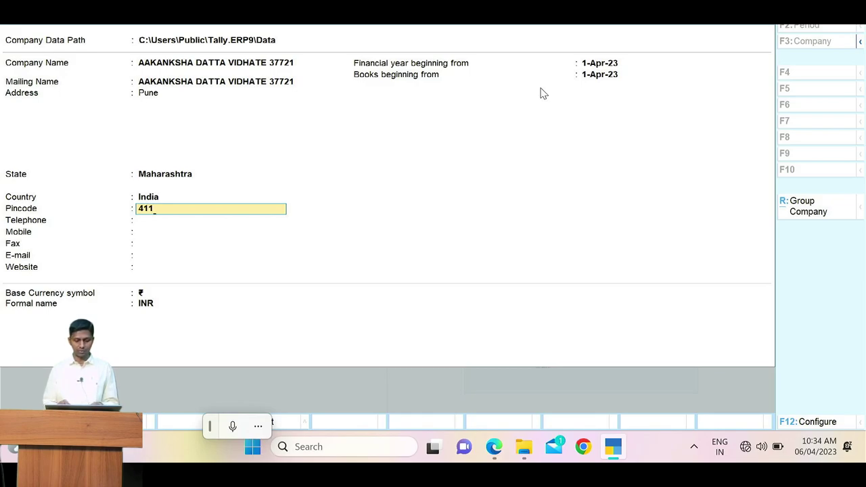
pyautogui.write('030')
pyautogui.press('Return')
pyautogui.press('Return')
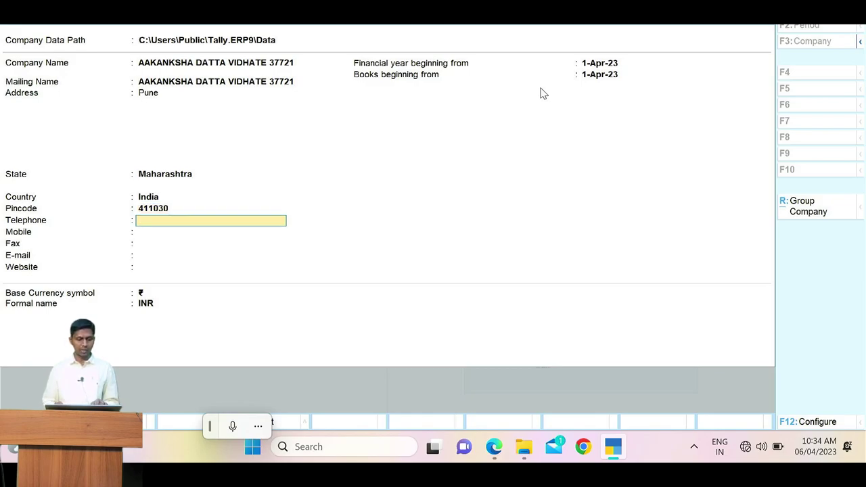
pyautogui.press('Return')
pyautogui.press('Return')
pyautogui.press('Return')
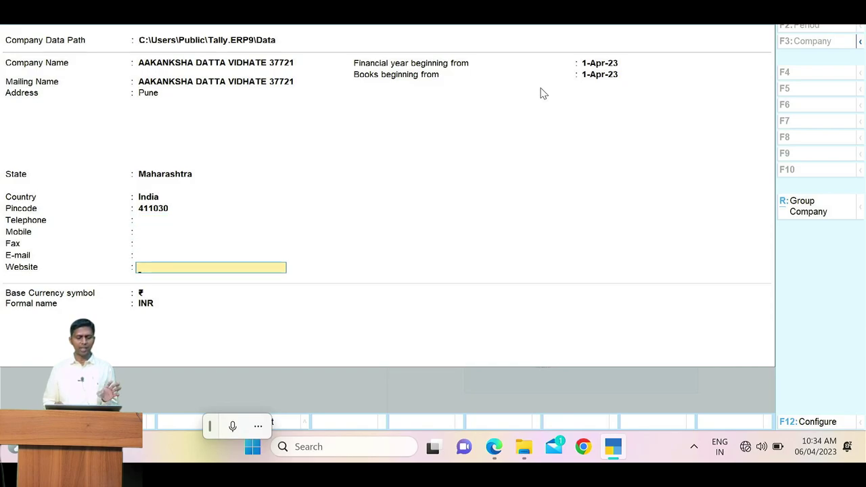
pyautogui.press('Return')
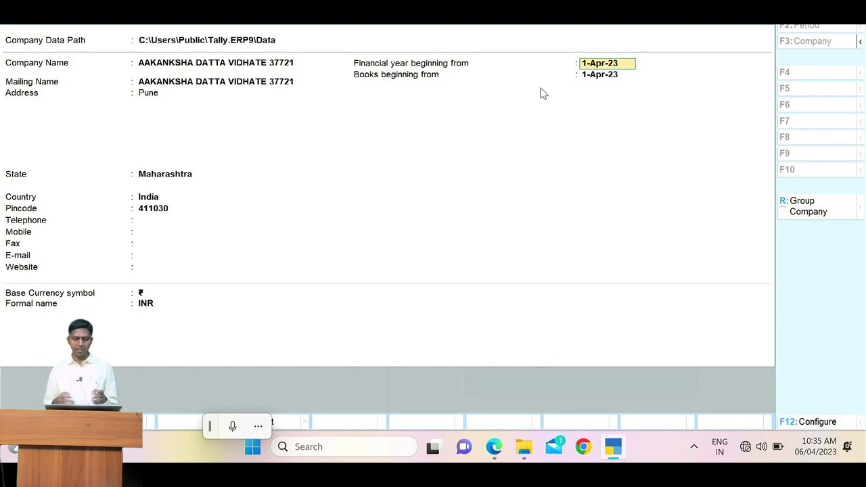
# Step: Set the financial year and books to begin 1-Apr-22 and accept the new company
pyautogui.write('2')
pyautogui.press('Return')
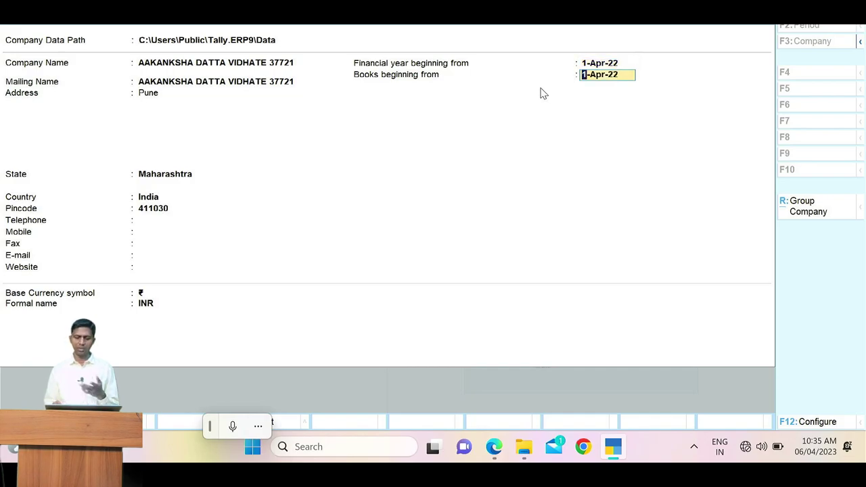
pyautogui.press('Return')
pyautogui.press('Return')
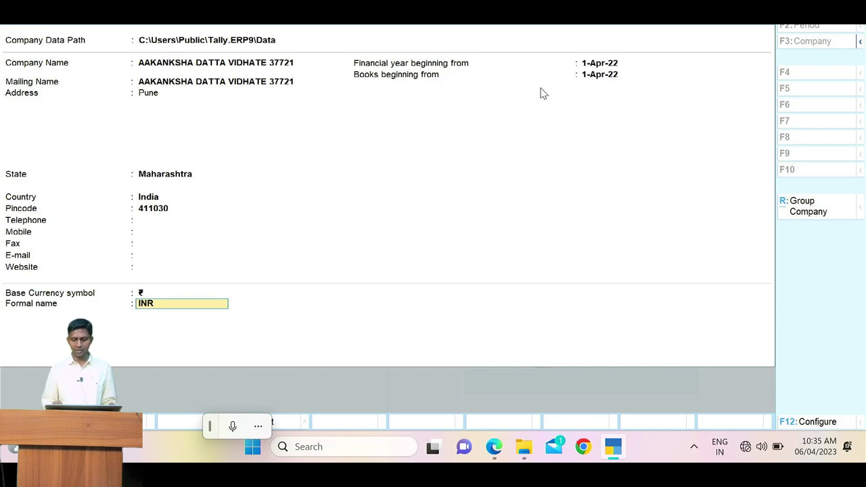
pyautogui.press('Return')
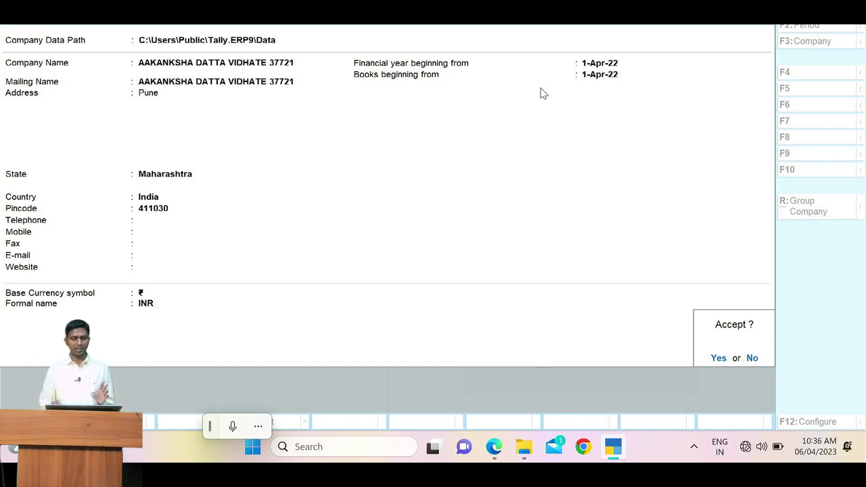
pyautogui.press('Return')
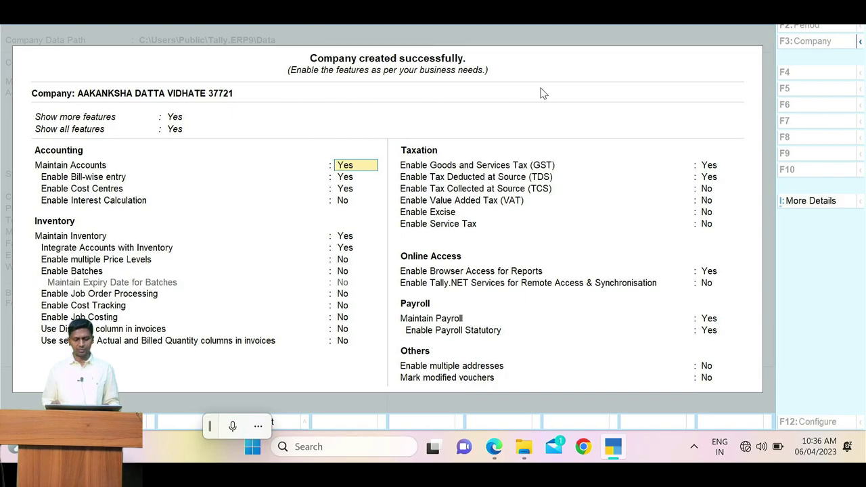
# Step: Accept the default company features, closing GST details, then return to the assignment PDF
pyautogui.press('Return')
pyautogui.press('Return')
pyautogui.press('Return')
pyautogui.press('Return')
pyautogui.press('Return')
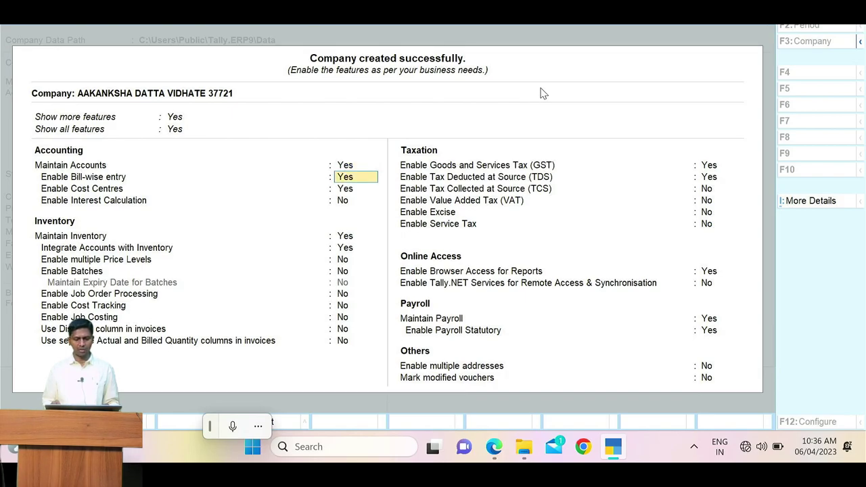
pyautogui.press('Return')
pyautogui.press('Return')
pyautogui.press('Return')
pyautogui.press('Return')
pyautogui.press('Return')
pyautogui.press('Return')
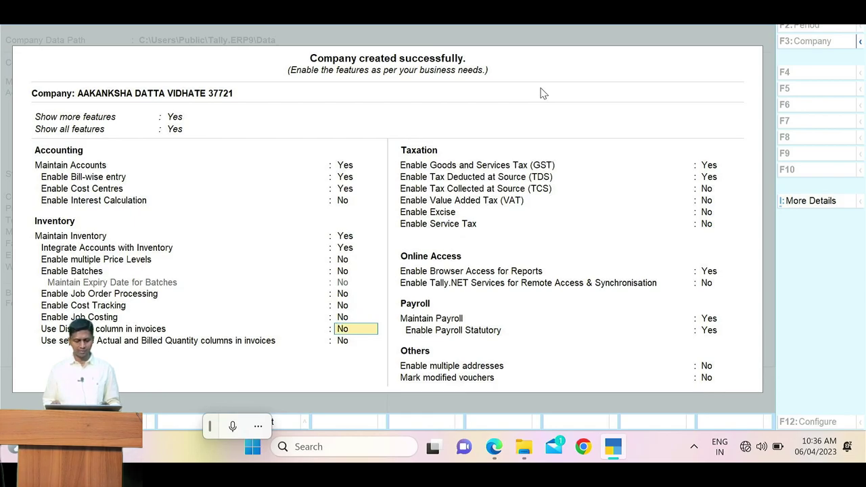
pyautogui.press('Return')
pyautogui.press('Return')
pyautogui.press('Return')
pyautogui.press('Return')
pyautogui.press('Return')
pyautogui.press('Return')
pyautogui.press('Return')
pyautogui.press('Return')
pyautogui.press('Return')
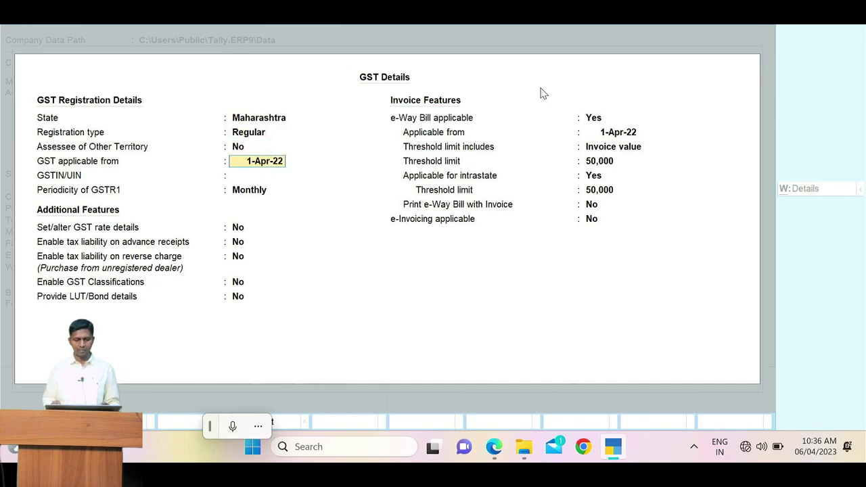
pyautogui.hotkey('ctrl', 'a')
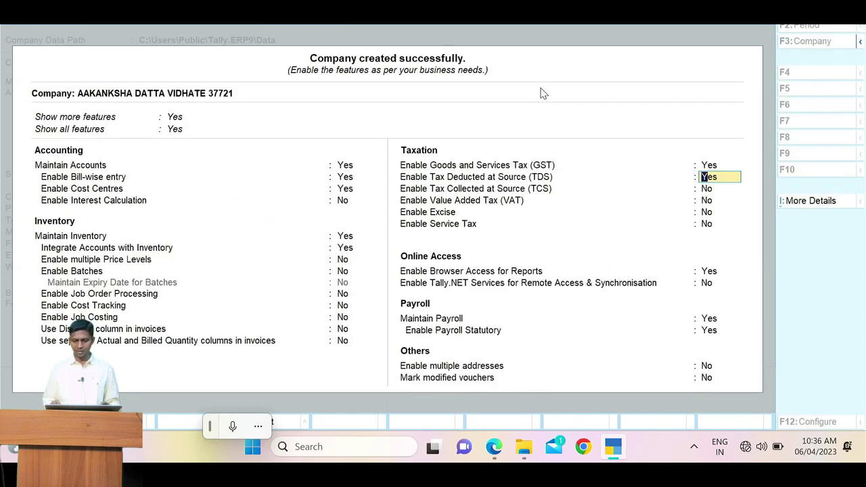
pyautogui.press('ctrl')
pyautogui.hotkey('ctrl', 'a')
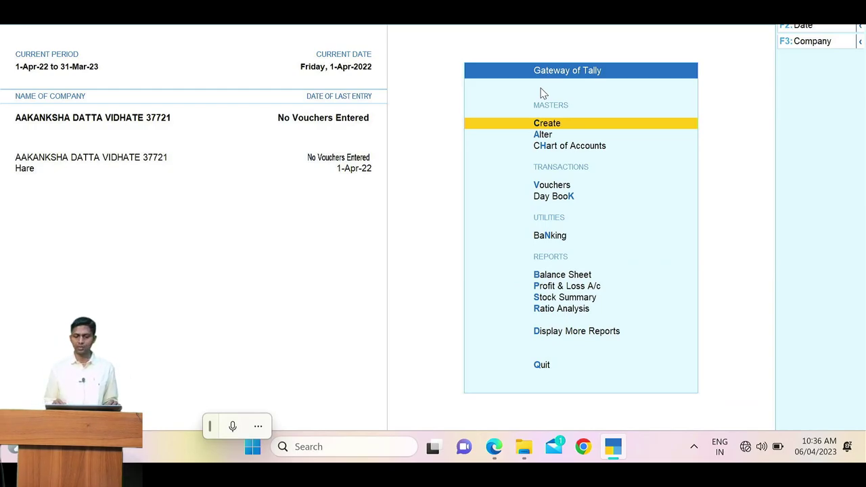
pyautogui.hotkey('alt', 'Tab')
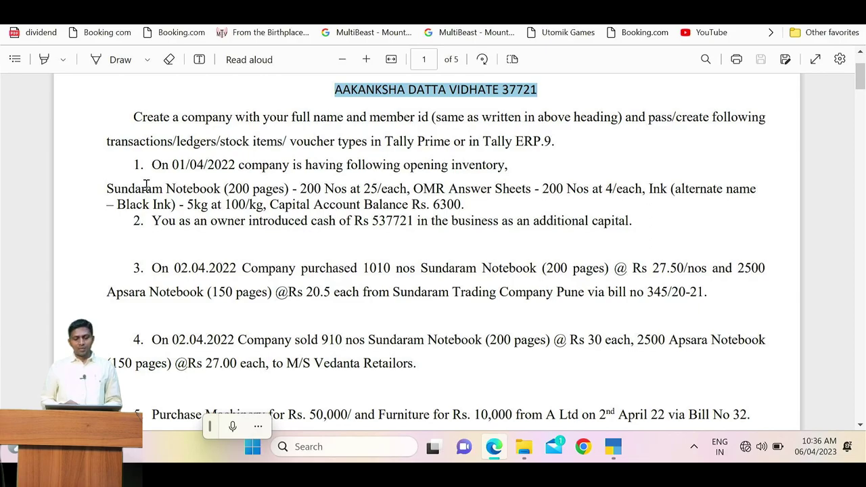
# Step: Highlight 'Sundaram Notebook (200 pages)' in the assignment's opening inventory, then return to Tally Prime
pyautogui.hotkey('alt', 'Tab')
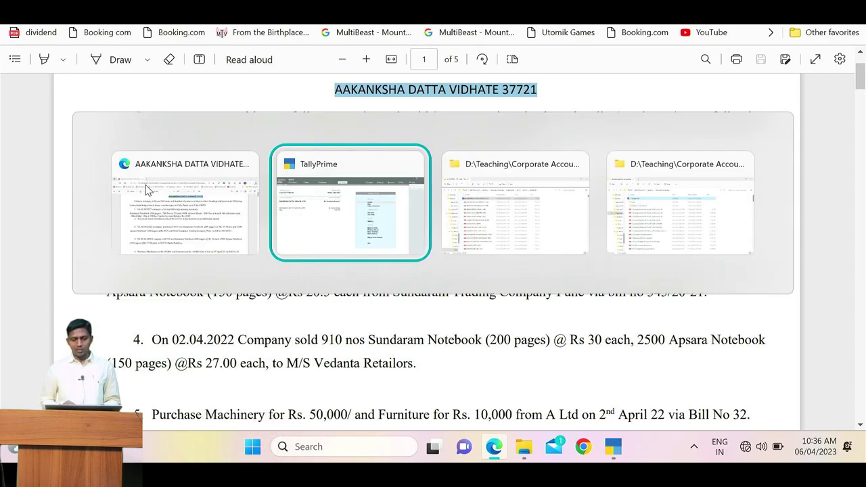
pyautogui.hotkey('alt', 'Tab')
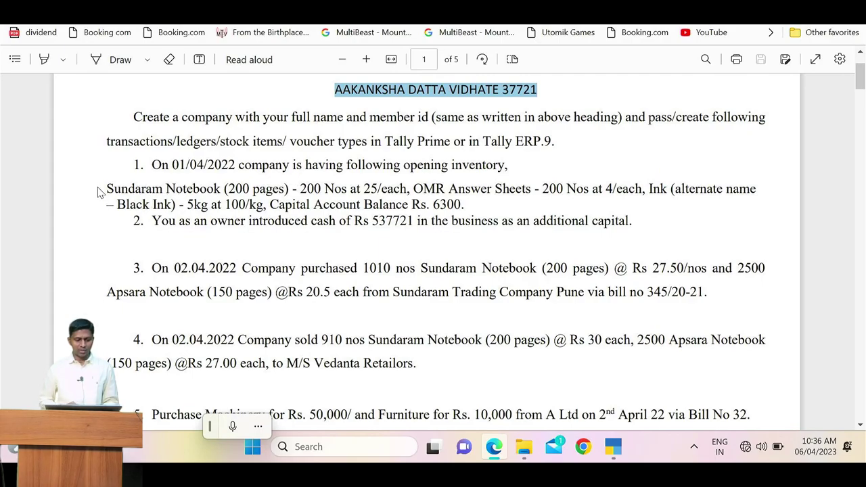
pyautogui.moveTo(106, 189); pyautogui.dragTo(290, 191)
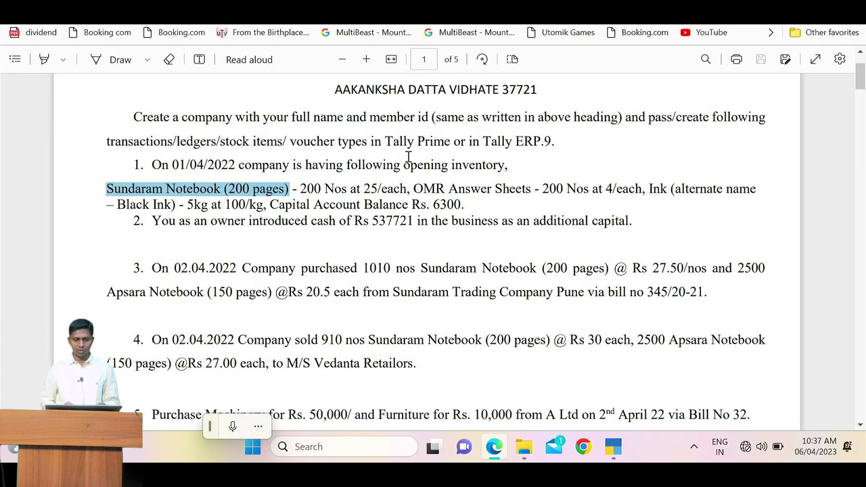
pyautogui.moveTo(404, 164); pyautogui.dragTo(508, 168)
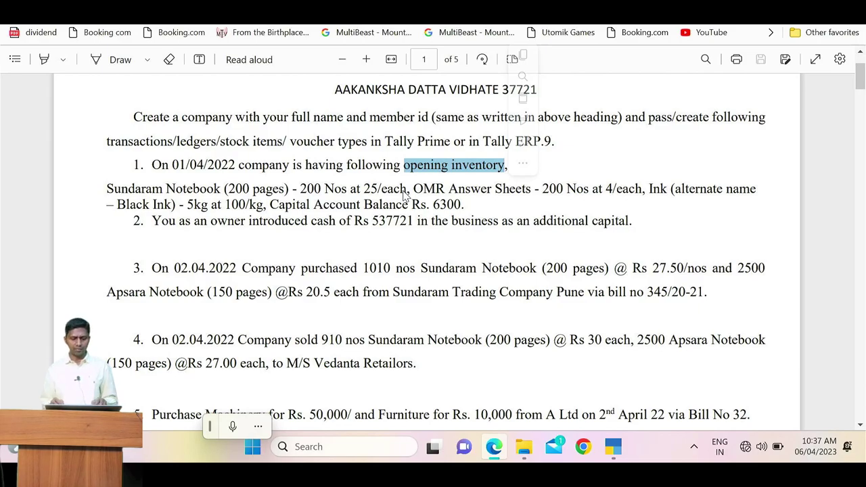
pyautogui.moveTo(109, 189); pyautogui.dragTo(290, 192)
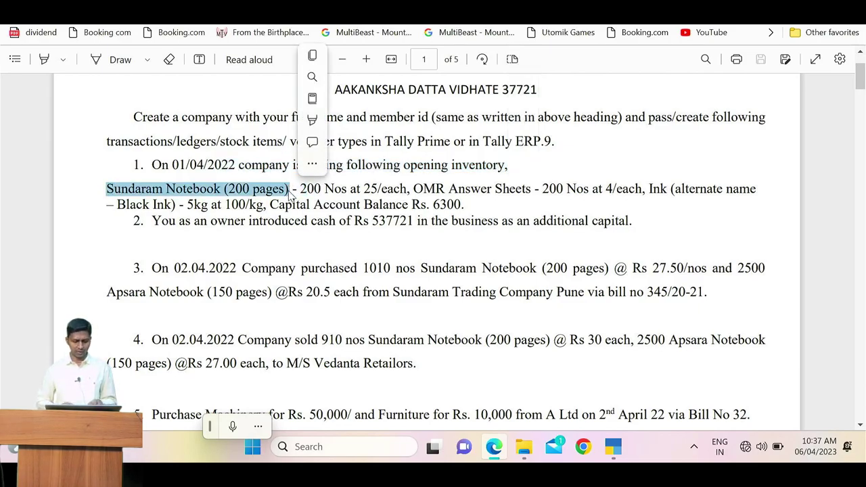
pyautogui.hotkey('alt', 'Tab')
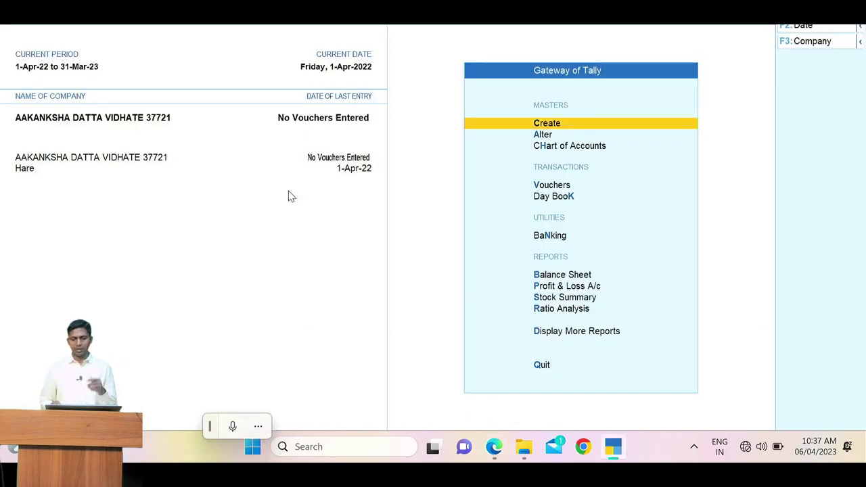
# Step: Browse the Gateway of Tally options, including Day Book, Banking and Balance Sheet, then return to the PDF
pyautogui.press('Down')
pyautogui.press('Down')
pyautogui.press('Down')
pyautogui.press('Down')
pyautogui.press('Down')
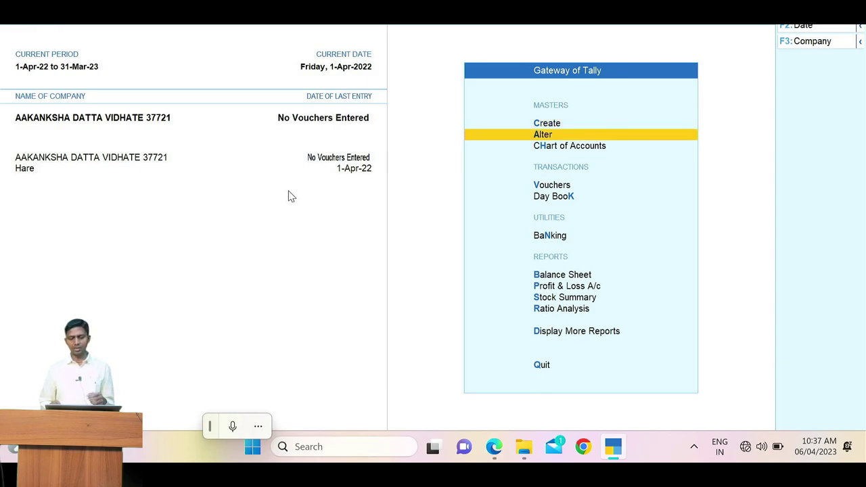
pyautogui.press('Down')
pyautogui.press('Down')
pyautogui.press('Down')
pyautogui.press('Down')
pyautogui.press('Down')
pyautogui.press('Down')
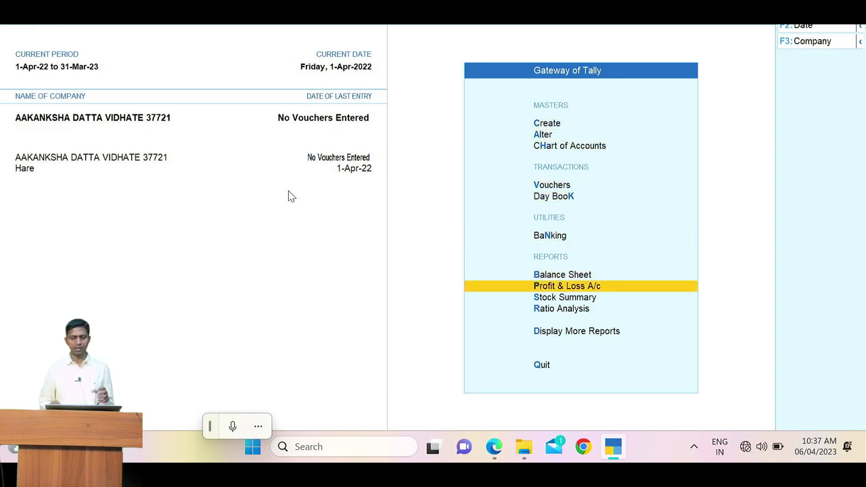
pyautogui.press('Up')
pyautogui.press('Up')
pyautogui.press('Up')
pyautogui.press('Up')
pyautogui.press('Up')
pyautogui.press('Up')
pyautogui.press('Up')
pyautogui.press('Up')
pyautogui.press('Up')
pyautogui.press('Up')
pyautogui.press('Up')
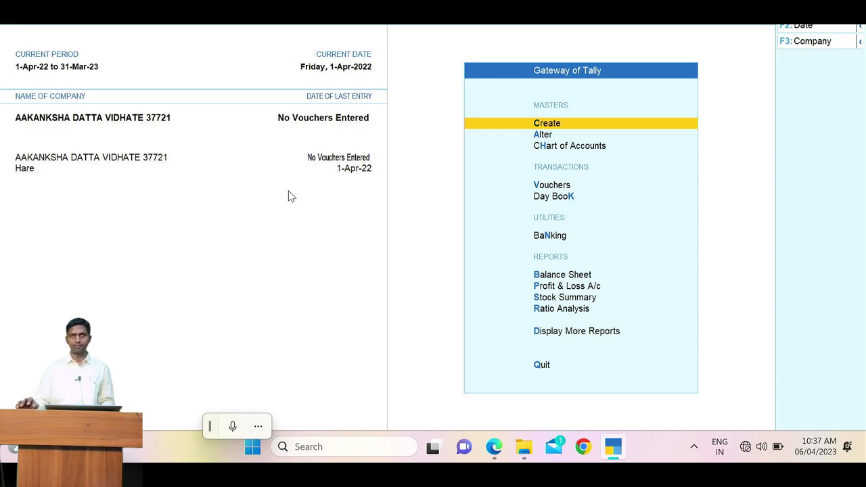
pyautogui.press('Down')
pyautogui.press('Down')
pyautogui.press('Down')
pyautogui.press('Down')
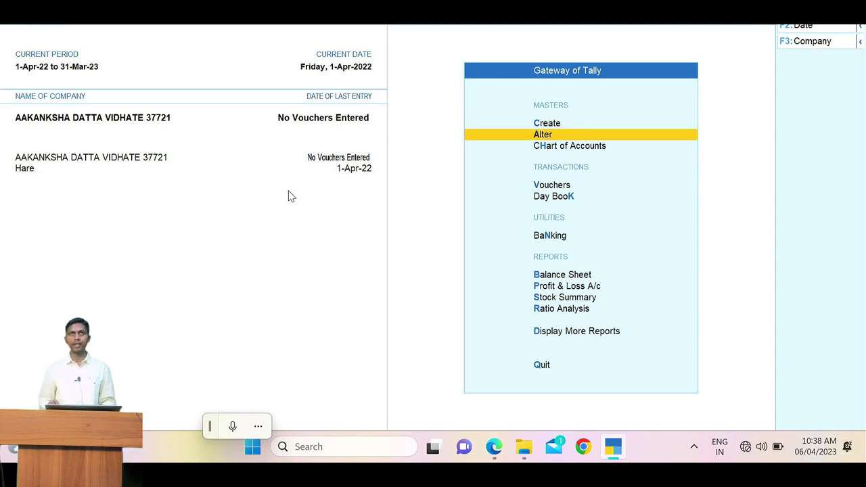
pyautogui.press('Up')
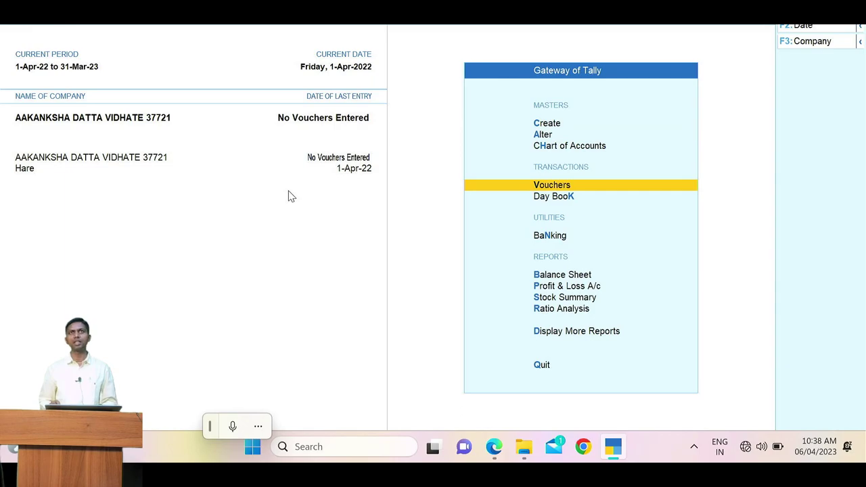
pyautogui.press('Down')
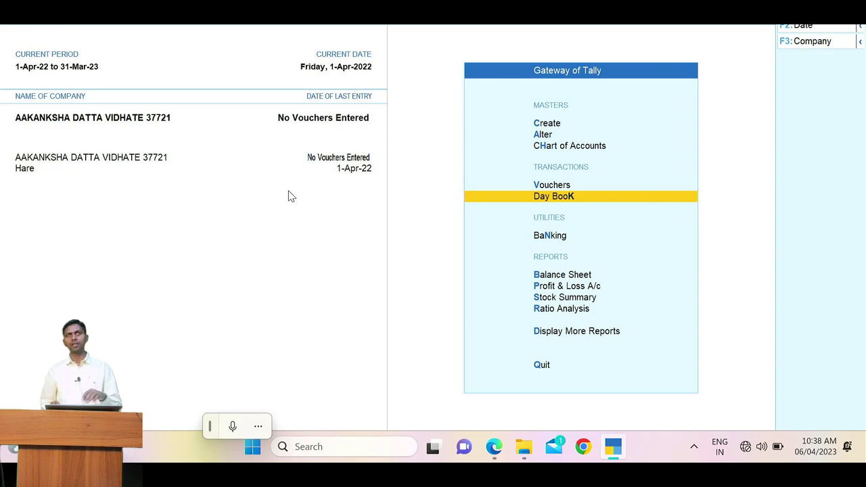
pyautogui.press('Down')
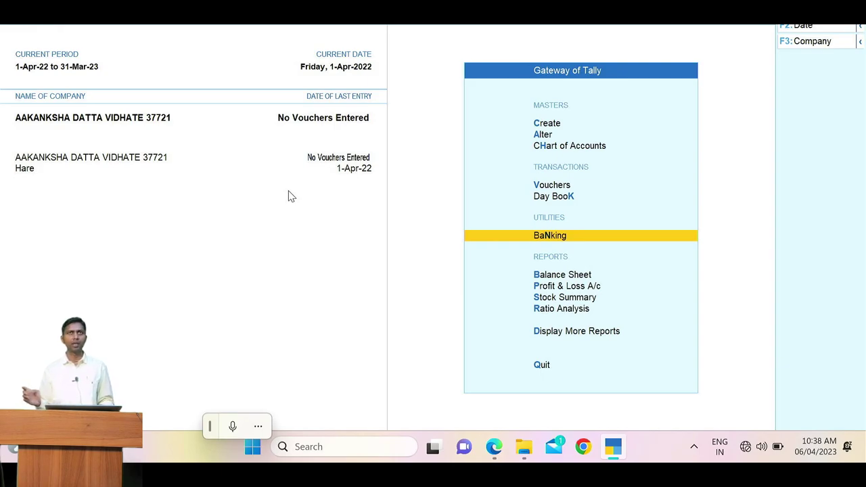
pyautogui.press('Down')
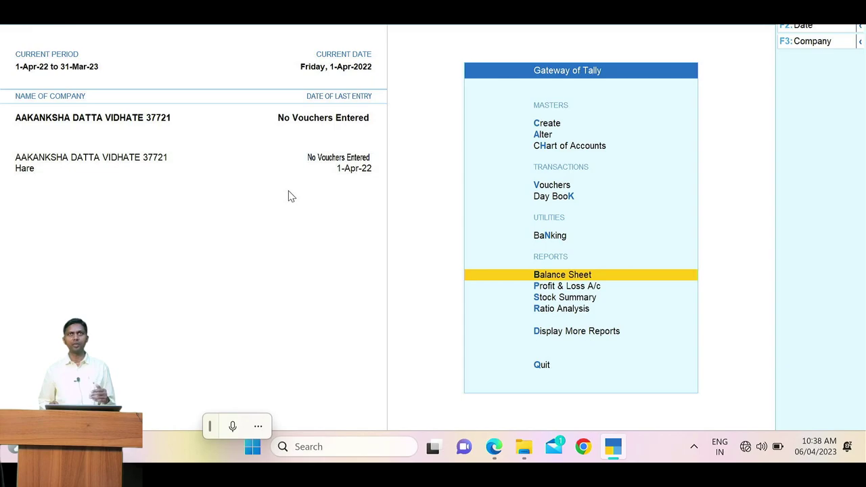
pyautogui.press('Down')
pyautogui.press('Down')
pyautogui.press('Down')
pyautogui.press('Down')
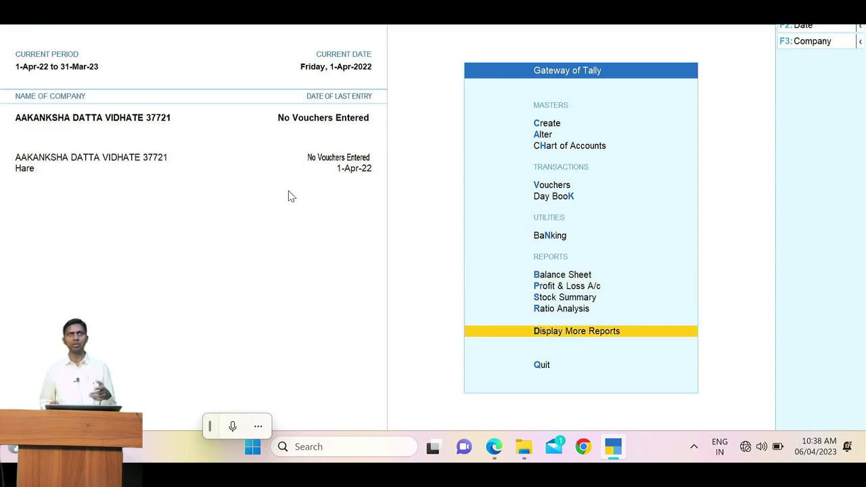
pyautogui.press('Down')
pyautogui.press('Up')
pyautogui.press('Up')
pyautogui.press('Up')
pyautogui.press('Down')
pyautogui.press('Up')
pyautogui.press('Down')
pyautogui.press('Down')
pyautogui.press('Down')
pyautogui.press('Down')
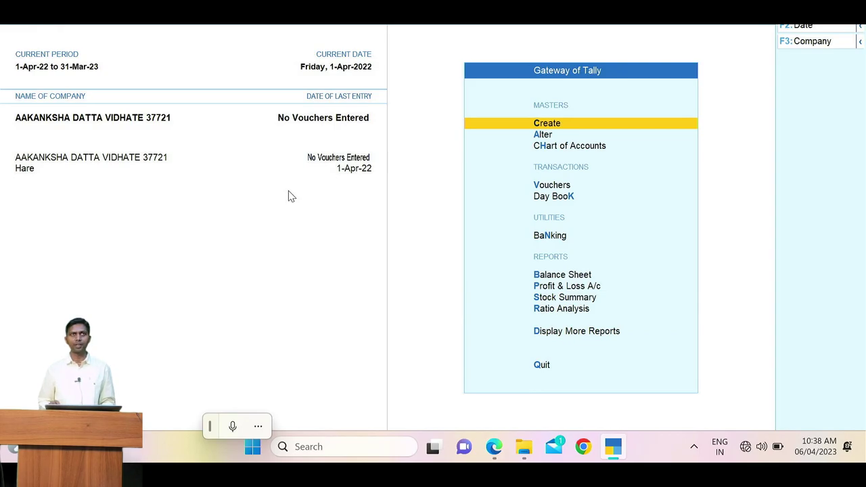
pyautogui.hotkey('alt', 'Tab')
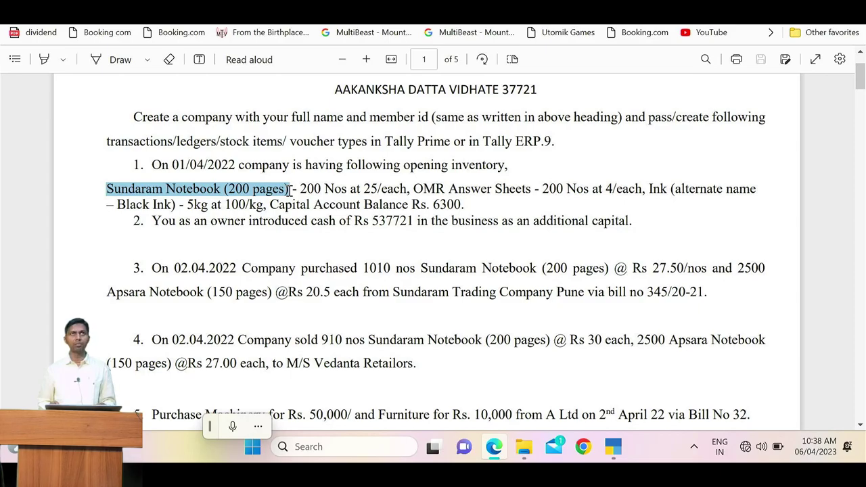
# Step: Create a new stock item from the masters list and name it Sundaram Notebook (200 pages)
pyautogui.hotkey('alt', 'Tab')
pyautogui.press('Return')
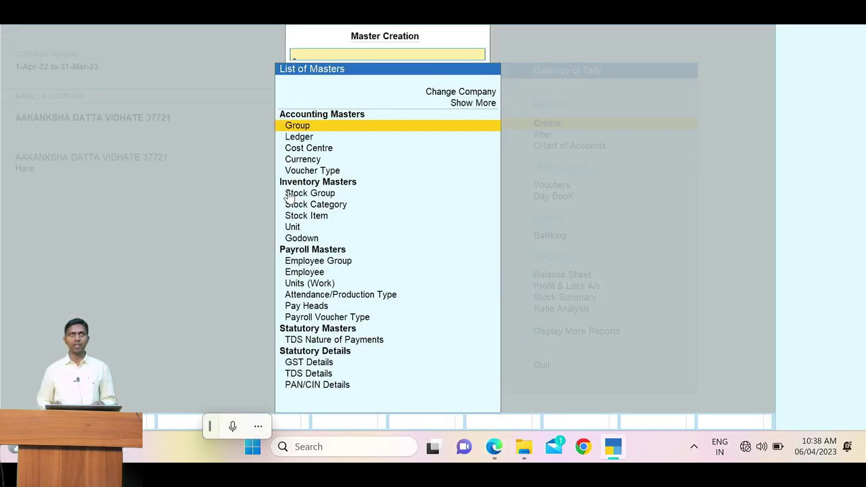
pyautogui.press('Down')
pyautogui.press('Down')
pyautogui.press('Down')
pyautogui.press('Down')
pyautogui.press('Down')
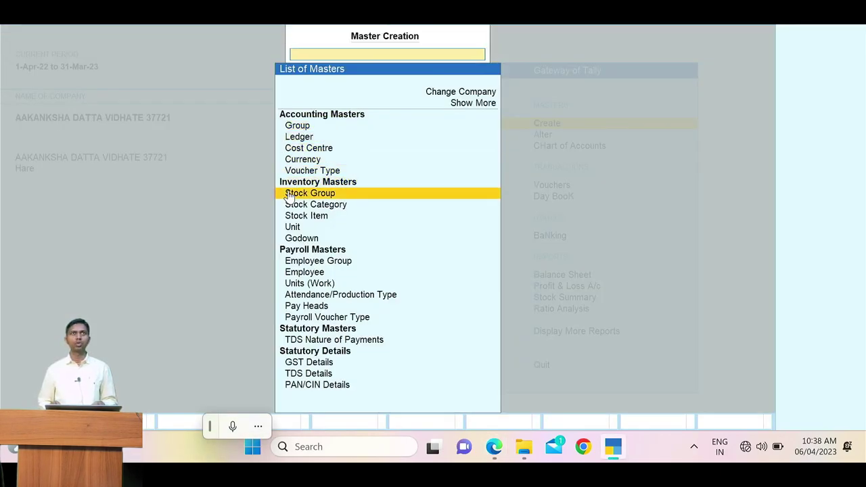
pyautogui.press('Down')
pyautogui.press('Down')
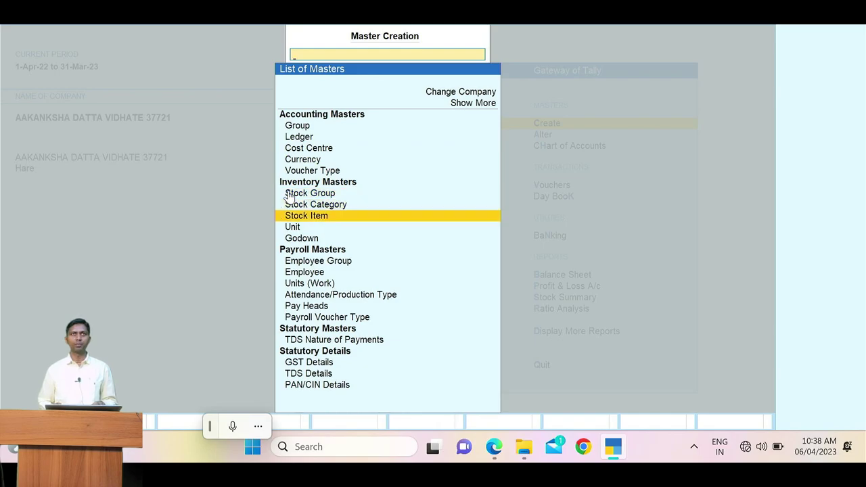
pyautogui.press('Return')
pyautogui.hotkey('ctrl', 'alt', 'v')
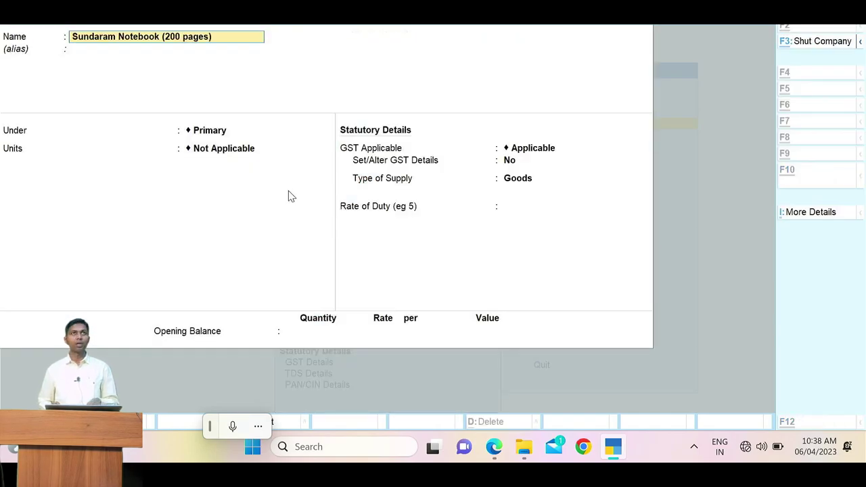
pyautogui.press('Return')
pyautogui.press('Return')
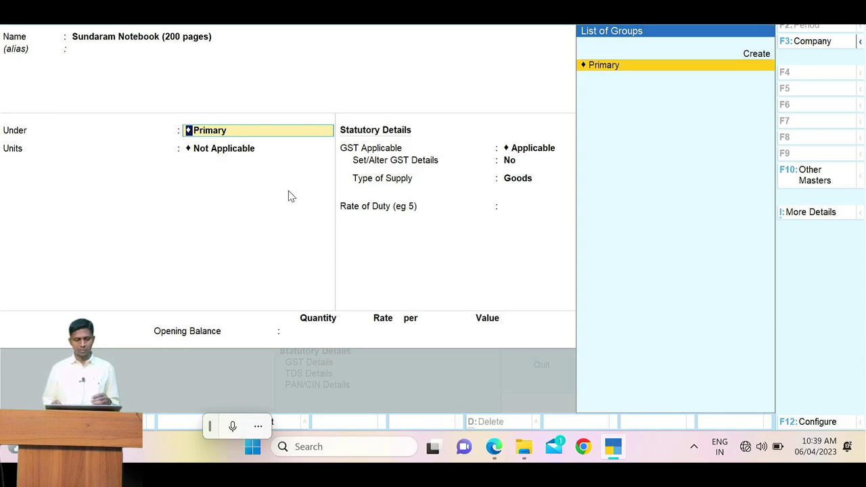
# Step: Keep the notebook's group as Primary, discarding a stock group form opened by mistake
pyautogui.press('Return')
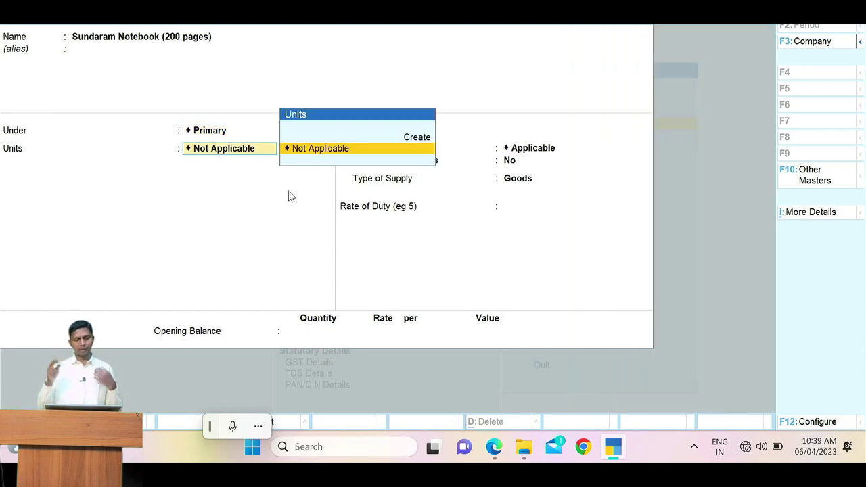
pyautogui.press('BackSpace')
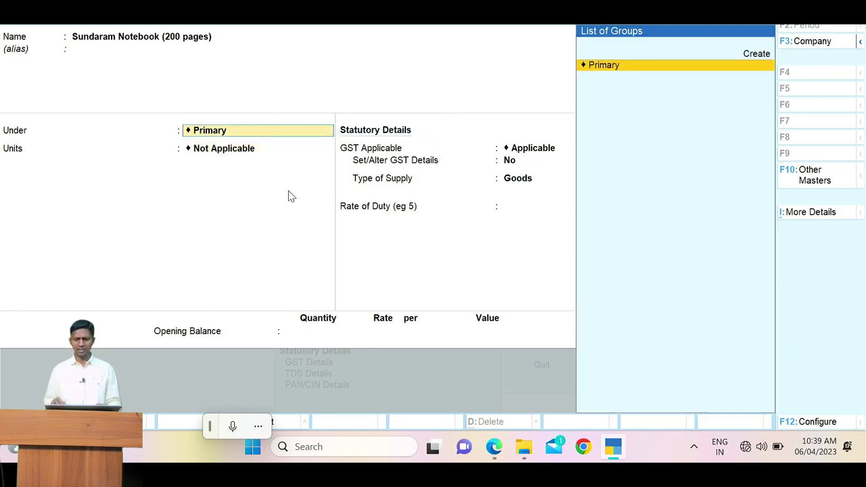
pyautogui.hotkey('alt', 'c')
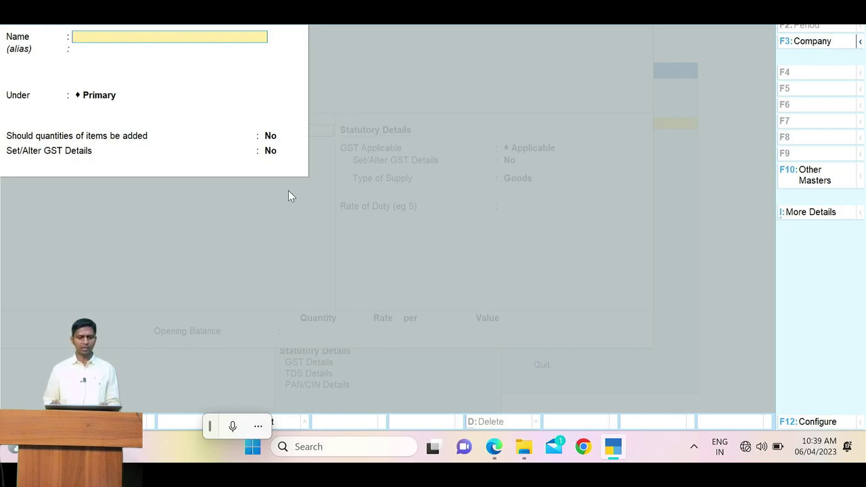
pyautogui.press('Escape')
pyautogui.press('y')
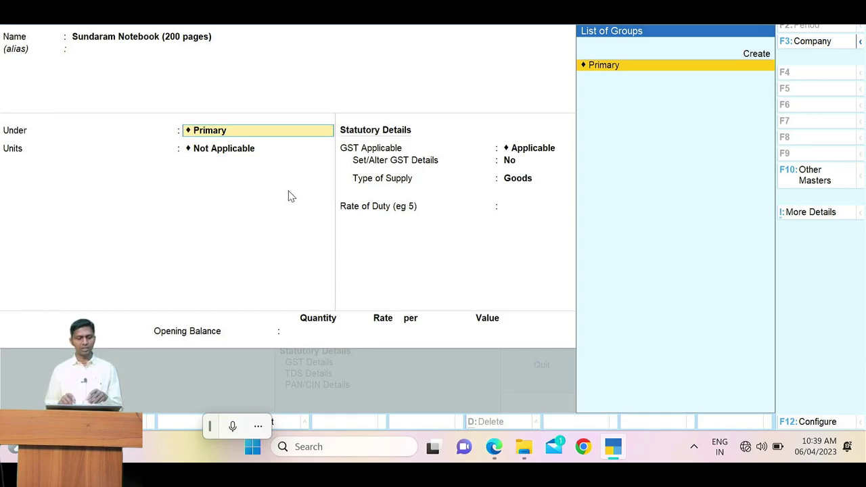
# Step: Move back to the empty Units field, then check the notebook's unit in the assignment PDF
pyautogui.press('Up')
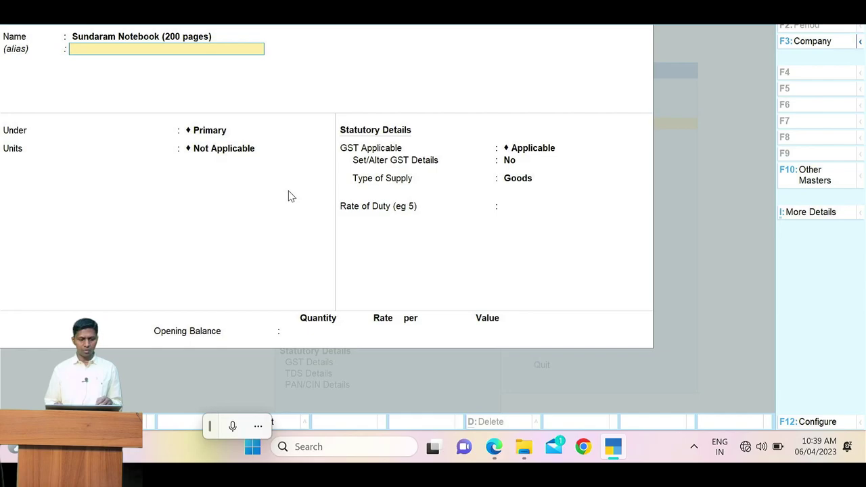
pyautogui.press('Return')
pyautogui.press('Return')
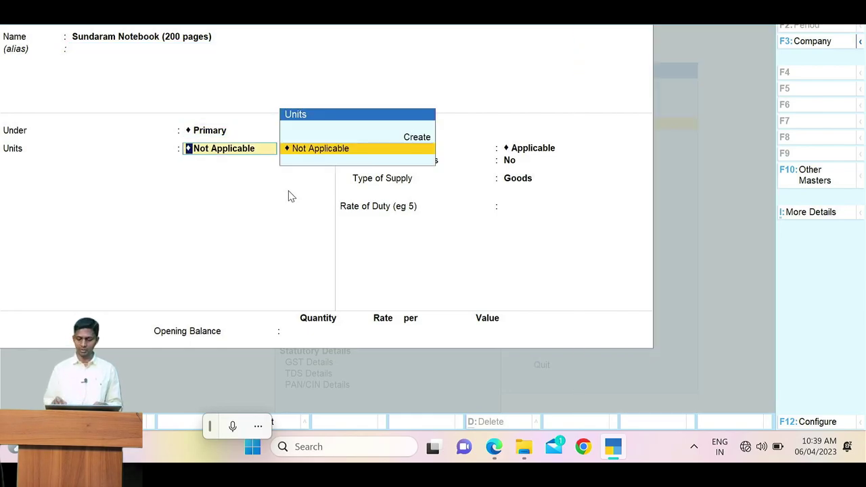
pyautogui.press('Up')
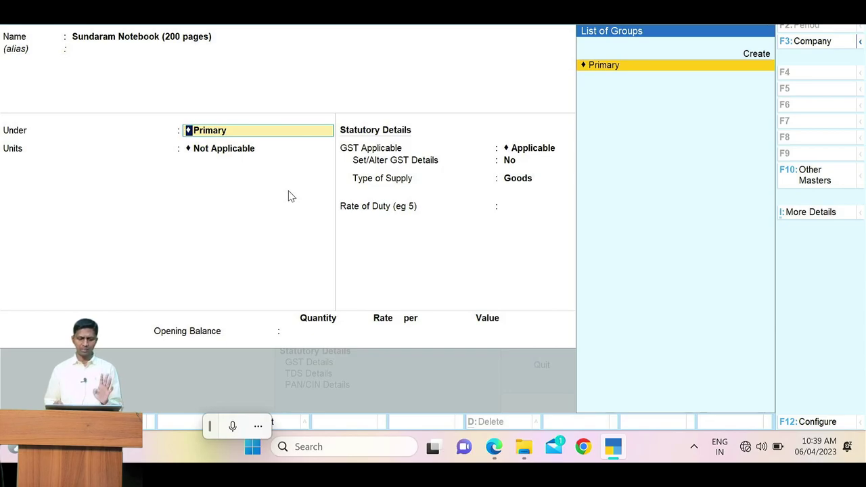
pyautogui.press('Return')
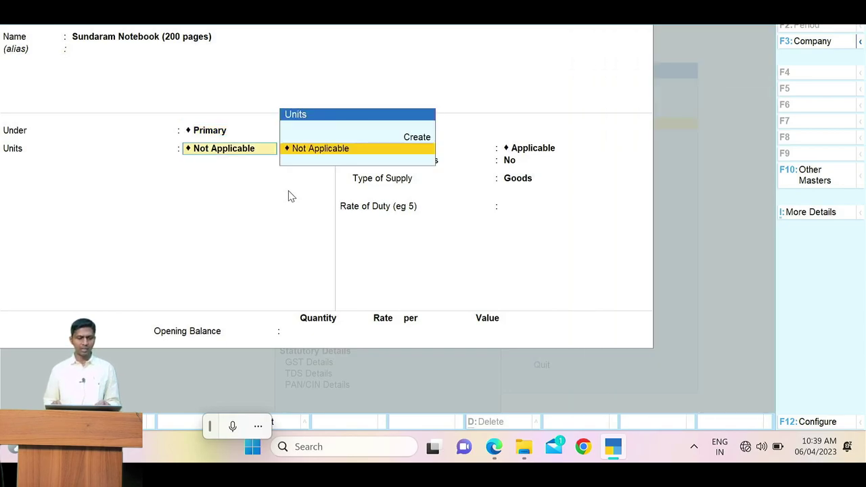
pyautogui.hotkey('alt', 'Tab')
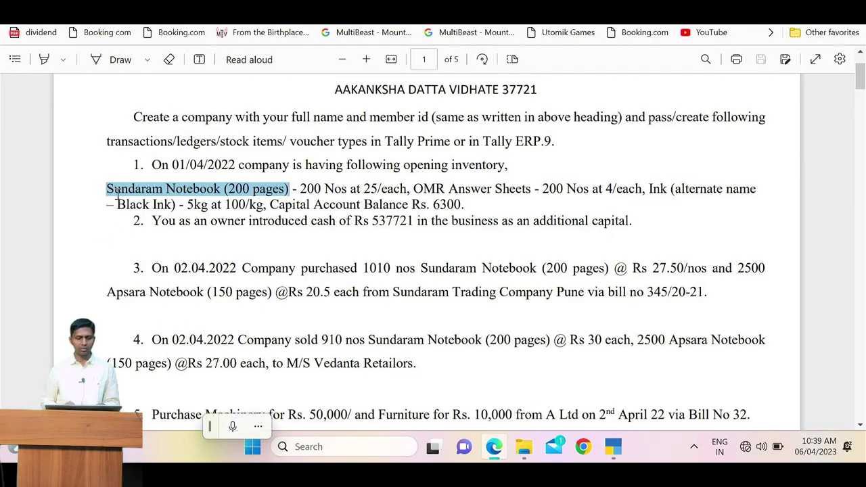
# Step: Pick out Nos in the PDF and start creating a new unit from the notebook's Units field
pyautogui.doubleClick(334, 191)
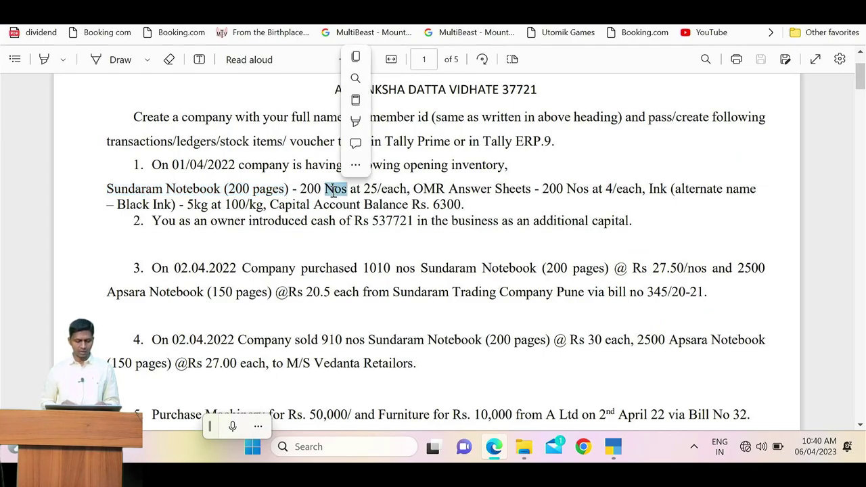
pyautogui.hotkey('alt', 'Tab')
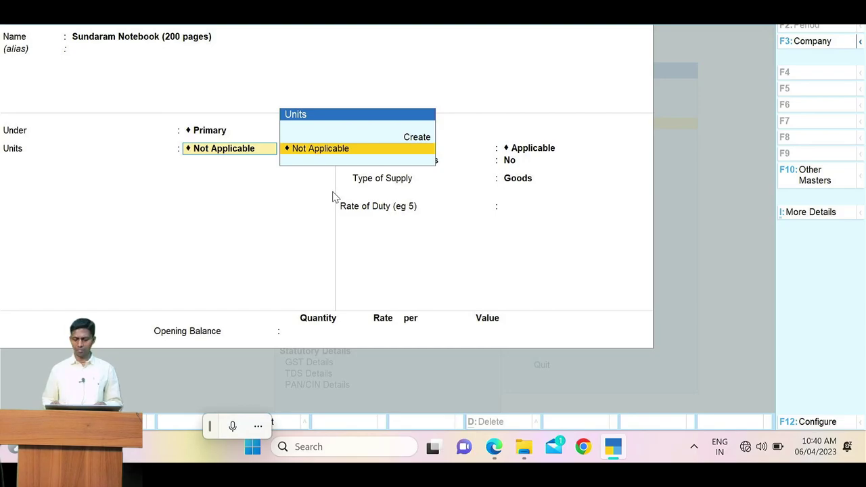
pyautogui.write('no')
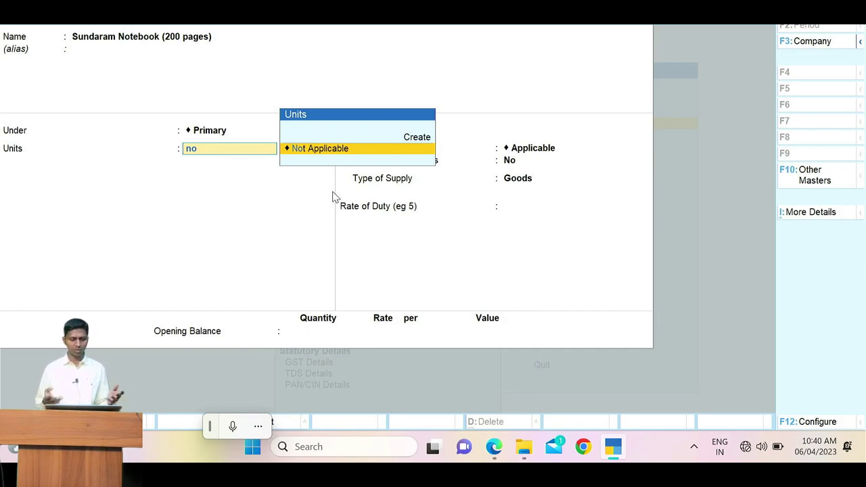
pyautogui.press('Up')
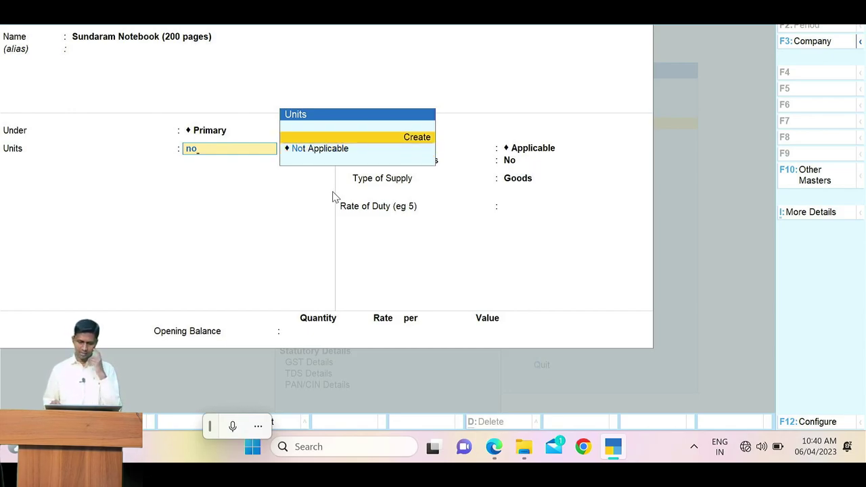
pyautogui.press('Down')
pyautogui.press('Up')
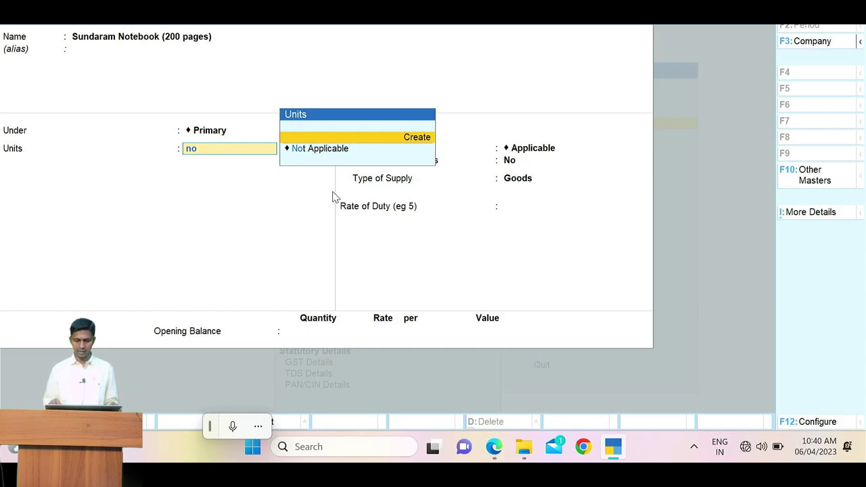
pyautogui.press('Return')
# Step: Give the new simple unit symbol Nos and formal name Number
pyautogui.write('Nos')
pyautogui.press('Return')
pyautogui.write('Number')
pyautogui.press('Return')
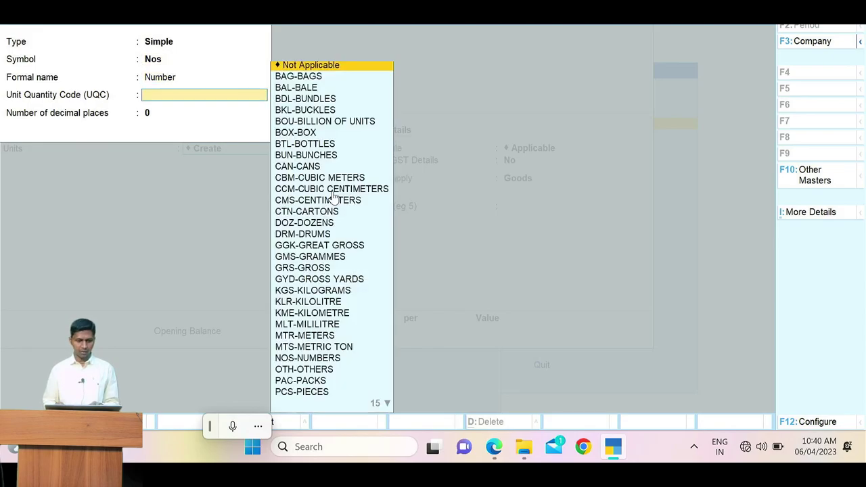
# Step: Set the Nos unit's quantity code to NOS-NUMBERS, keeping 0 decimal places
pyautogui.write('nu')
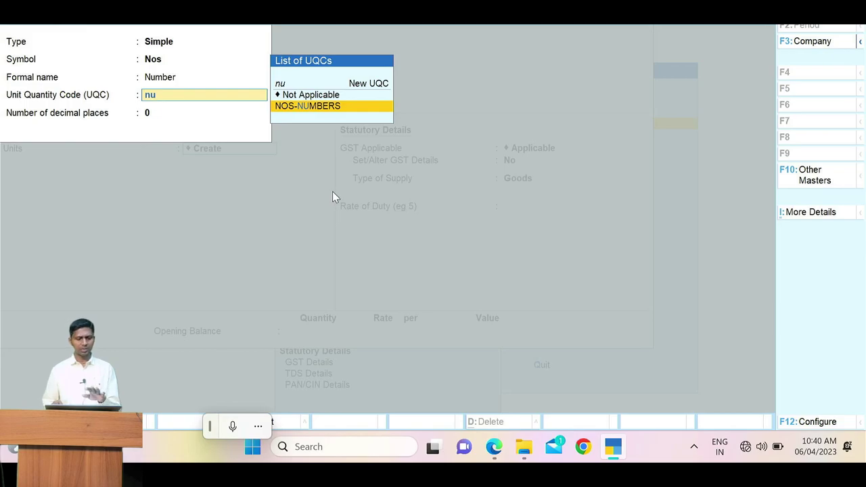
pyautogui.press('Return')
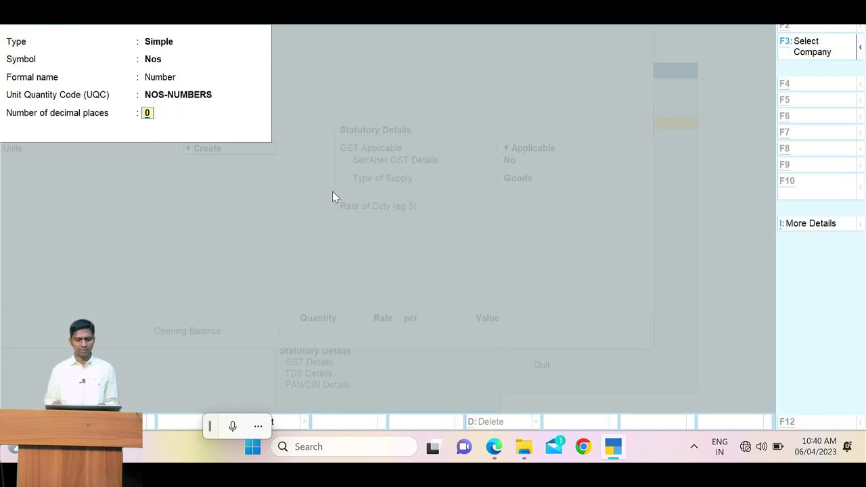
pyautogui.hotkey('alt', 'Tab')
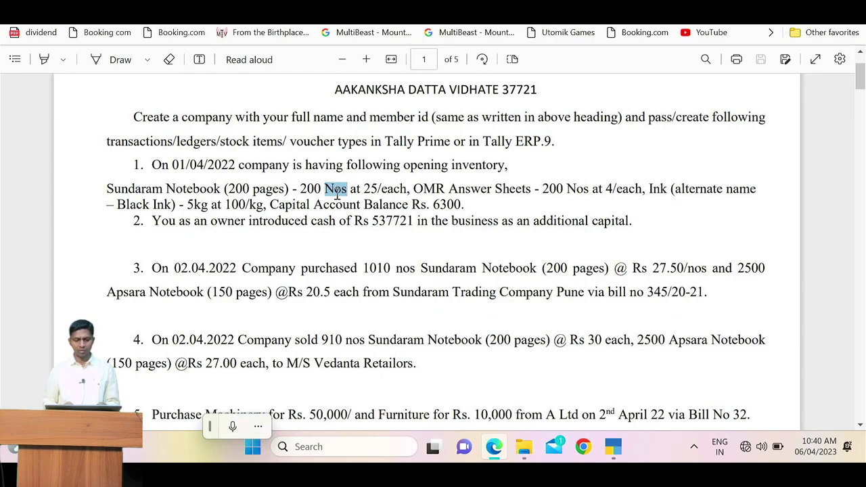
pyautogui.hotkey('alt', 'Tab')
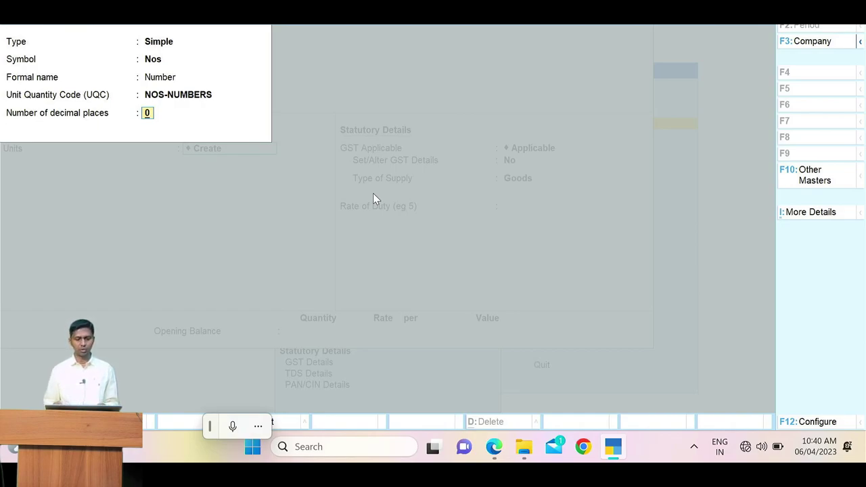
pyautogui.press('Return')
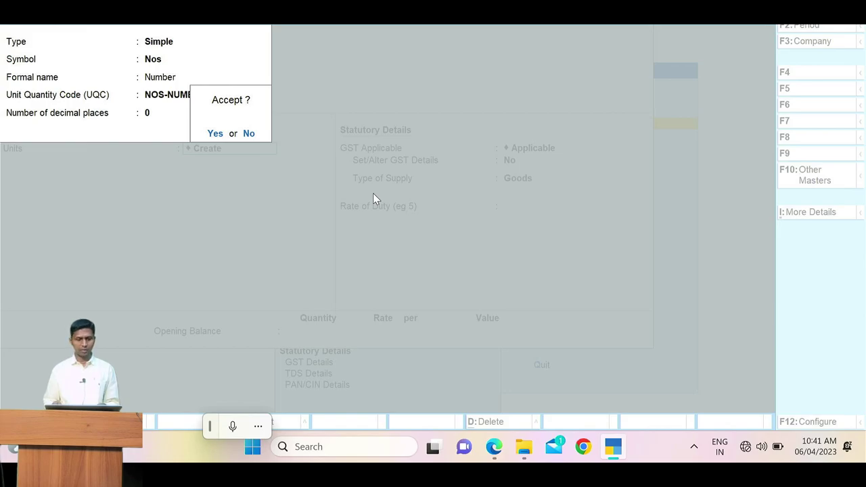
# Step: Save the Nos unit and keep Goods as supply type with duty rate 0
pyautogui.press('Return')
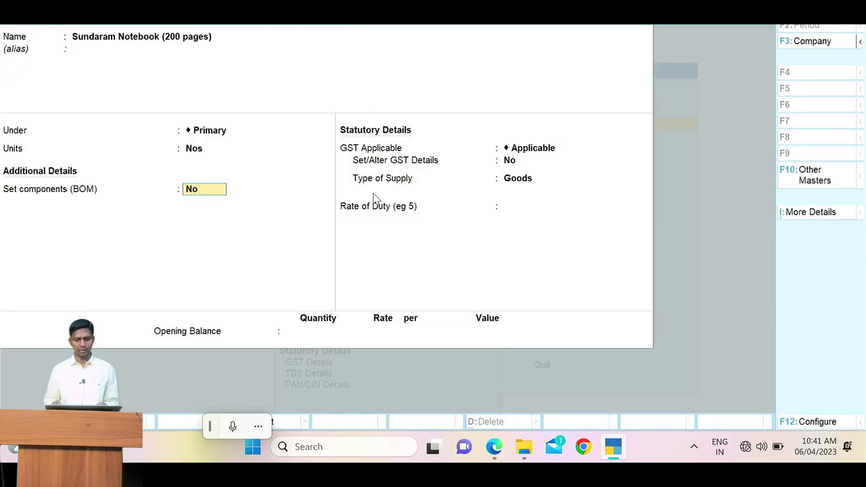
pyautogui.press('Return')
pyautogui.press('Return')
pyautogui.press('Return')
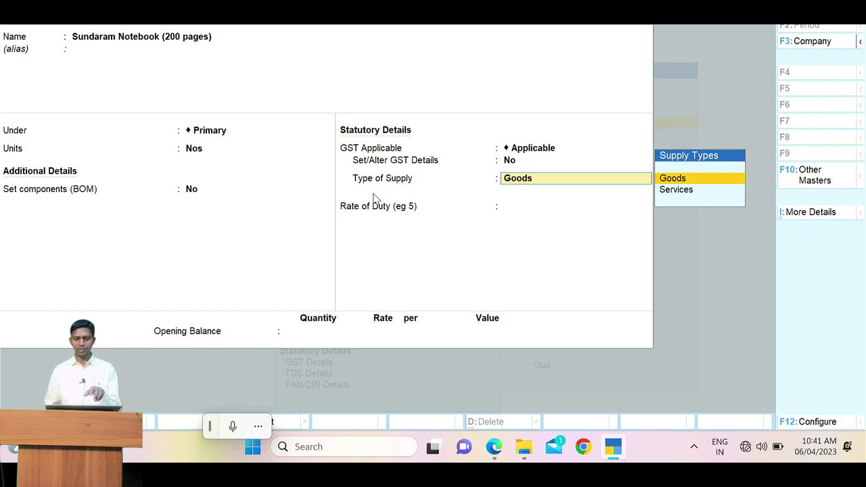
pyautogui.press('Return')
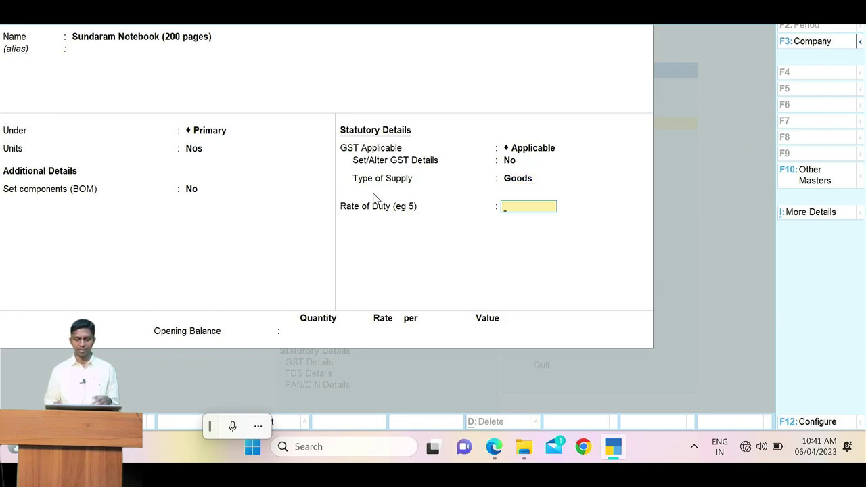
pyautogui.press('Return')
pyautogui.hotkey('alt', 'Tab')
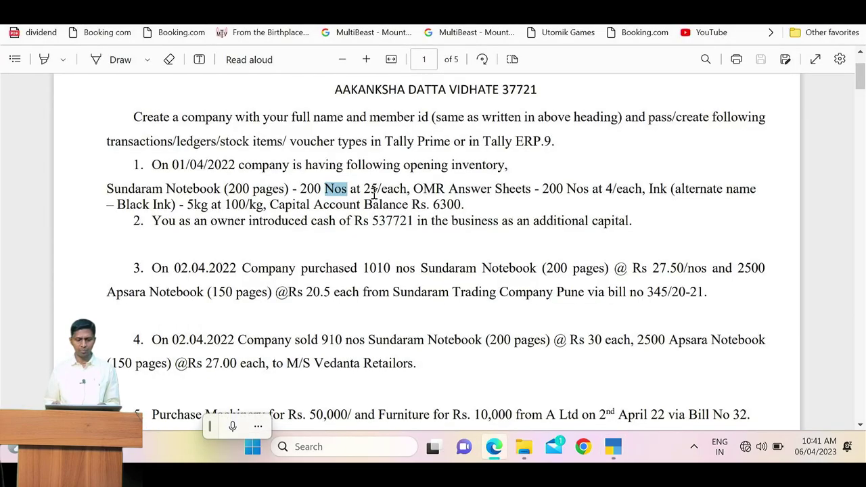
pyautogui.hotkey('alt', 'Tab')
# Step: Enter the notebook's opening balance of 200 Nos at 25 (5,000.00) and save it
pyautogui.write('200')
pyautogui.press('Return')
pyautogui.hotkey('alt', 'Tab')
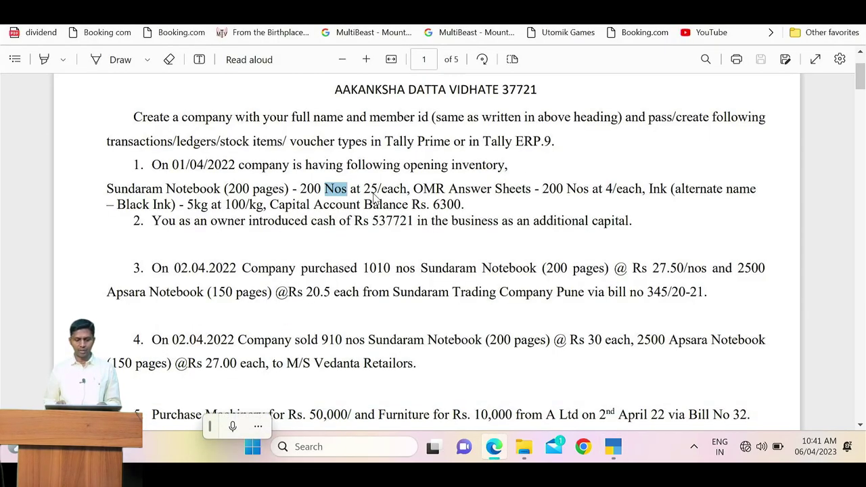
pyautogui.hotkey('alt', 'Tab')
pyautogui.write('25')
pyautogui.press('Return')
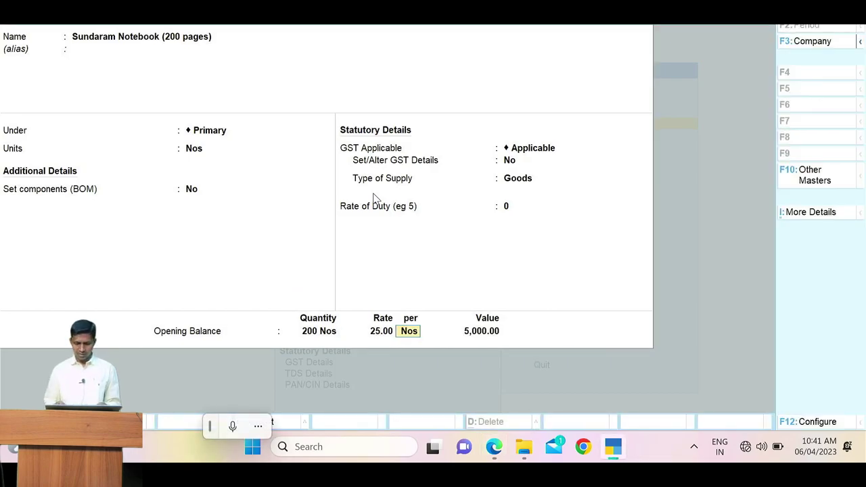
pyautogui.press('Return')
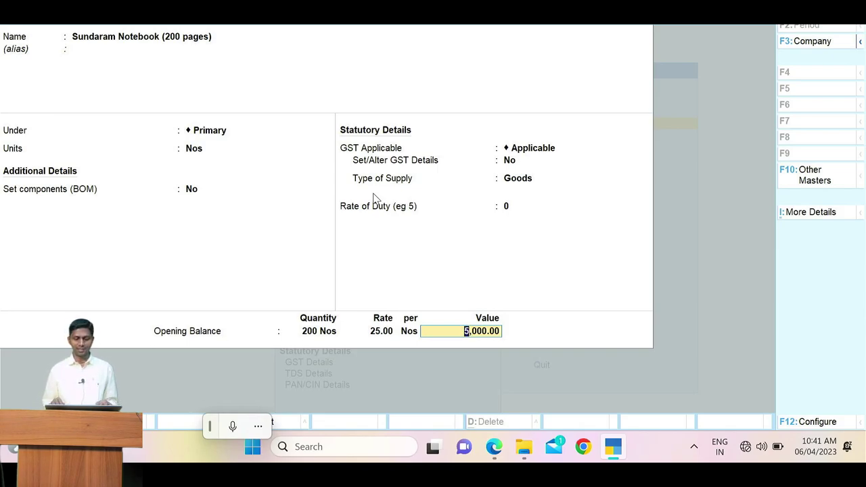
pyautogui.press('Return')
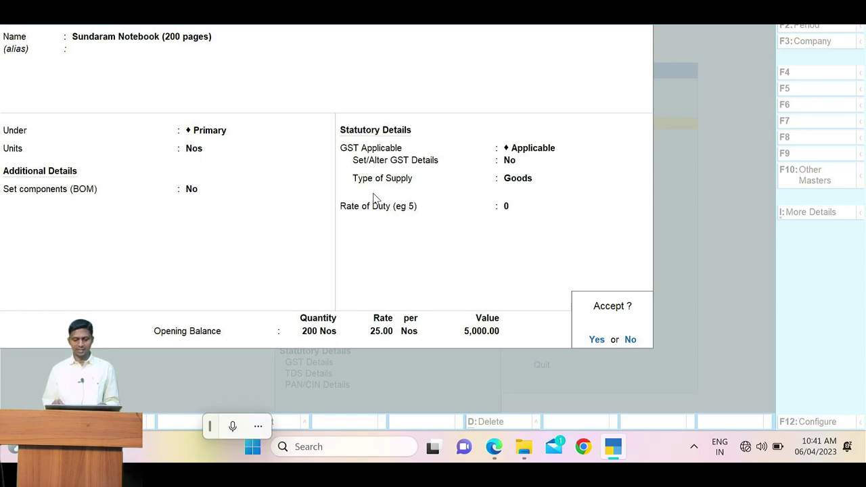
pyautogui.press('Return')
# Step: Copy the name 'OMR Answer Sheets' from the assignment PDF
pyautogui.hotkey('alt', 'Tab')
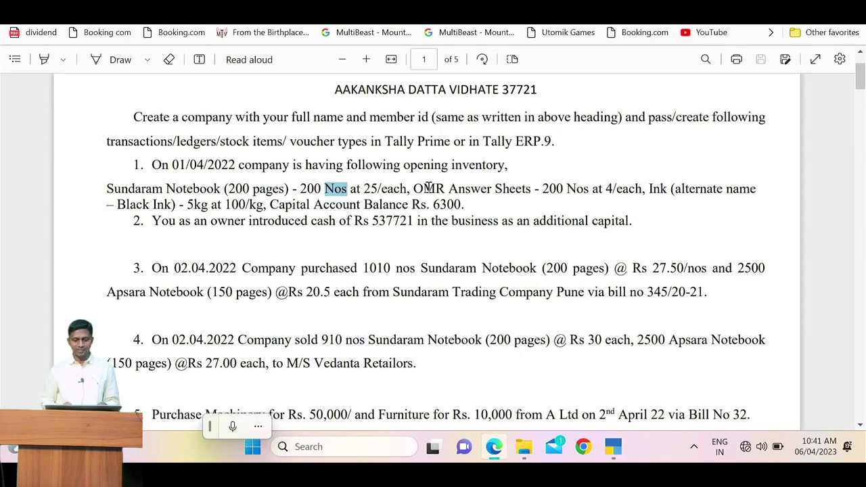
pyautogui.moveTo(414, 189); pyautogui.dragTo(531, 194)
pyautogui.hotkey('ctrl', 'c')
pyautogui.hotkey('alt', 'Tab')
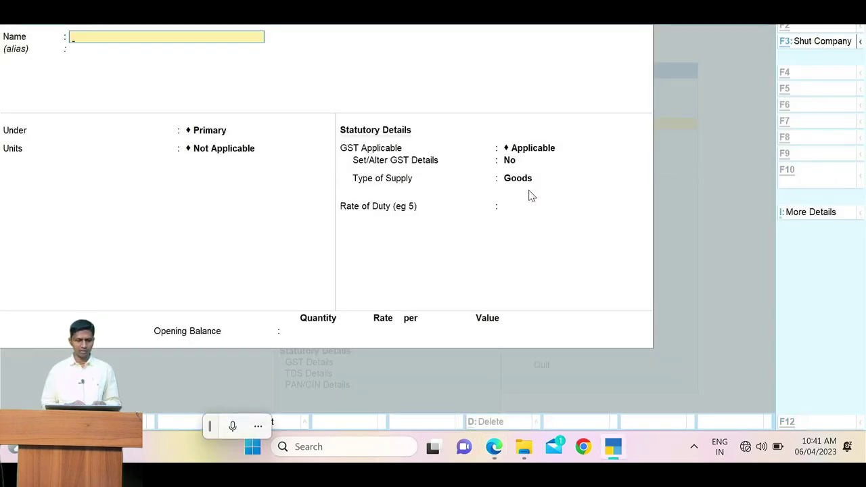
# Step: Name the new item 'OMR Answer Sheets' under Primary with Nos as its unit
pyautogui.hotkey('ctrl', 'alt', 'v')
pyautogui.press('Return')
pyautogui.press('Return')
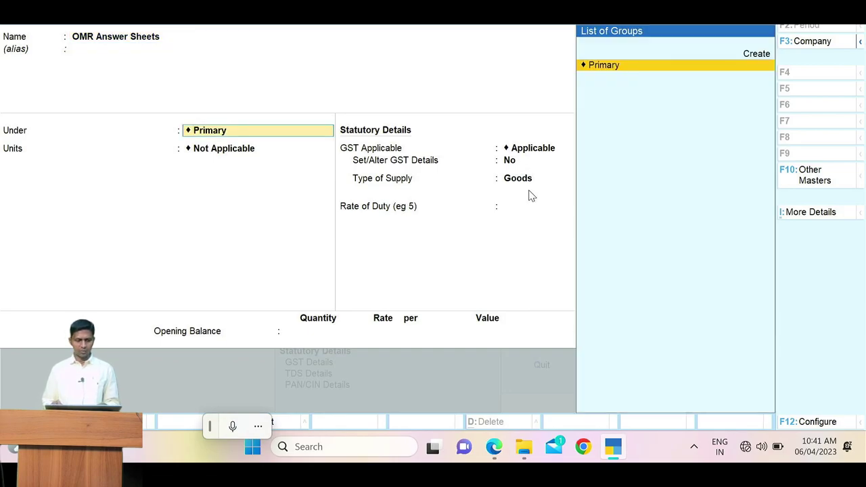
pyautogui.press('Return')
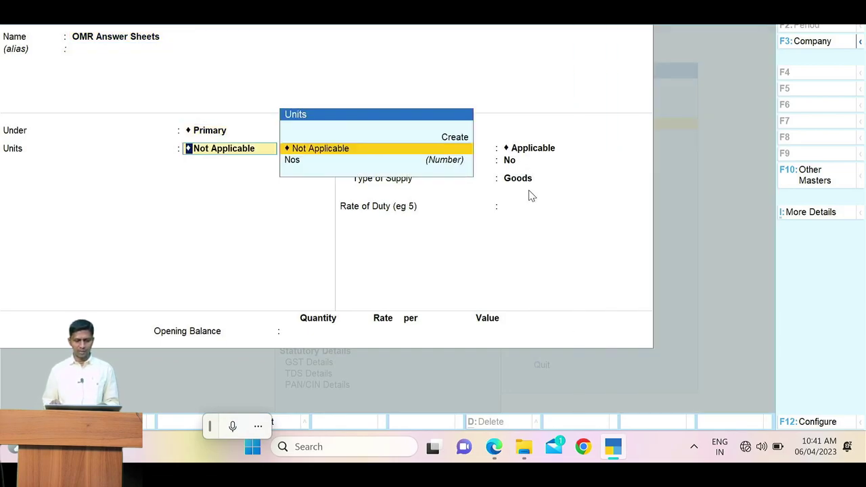
pyautogui.hotkey('alt', 'Tab')
pyautogui.hotkey('alt', 'Tab')
pyautogui.press('Down')
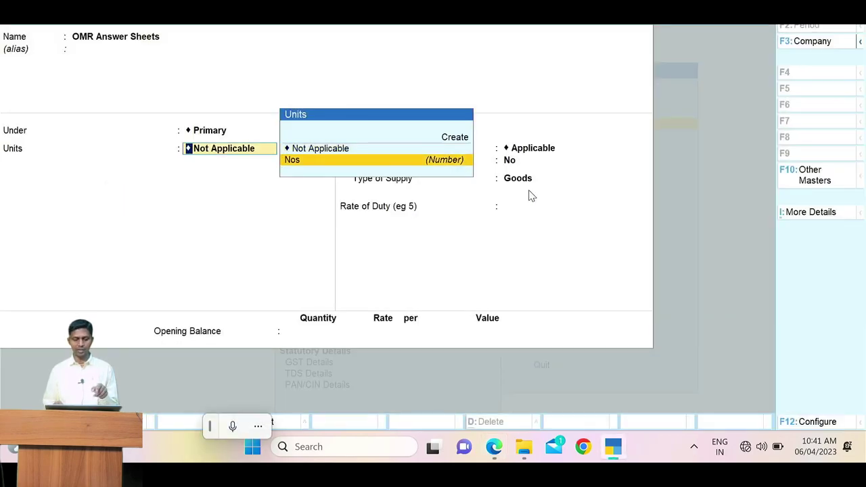
pyautogui.press('Return')
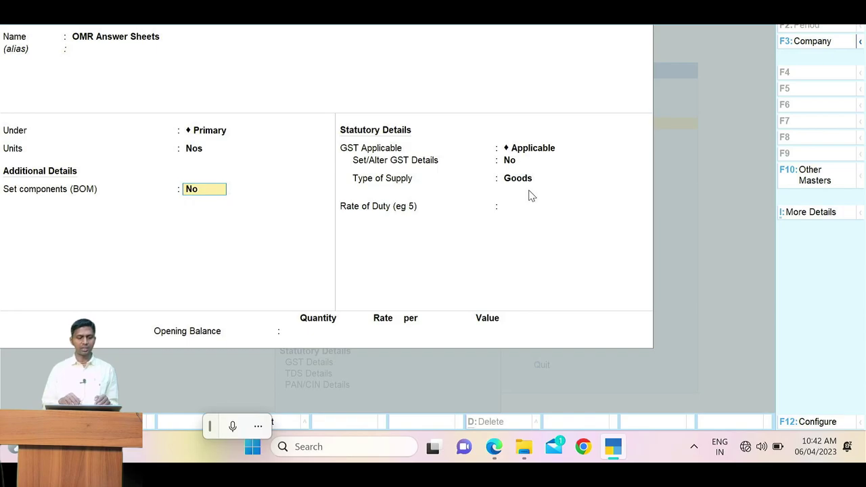
pyautogui.press('Return')
pyautogui.press('Return')
pyautogui.press('Return')
pyautogui.press('Return')
pyautogui.press('Return')
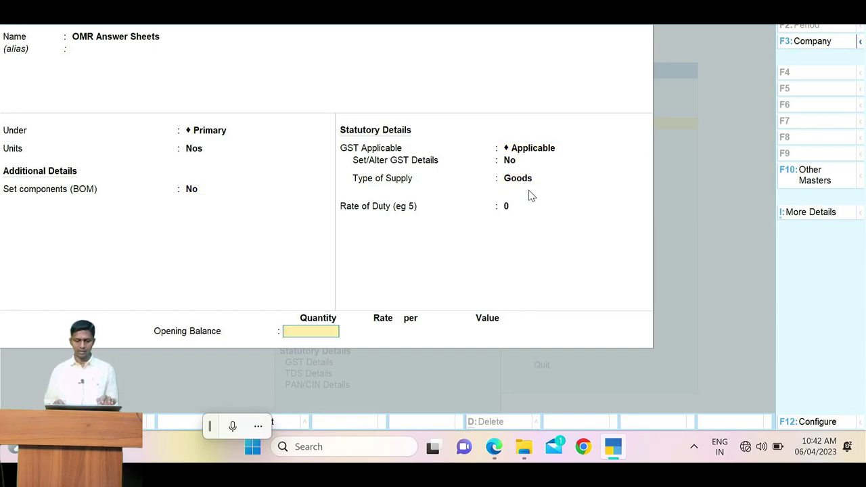
# Step: Enter an opening balance of 200 Nos at rate 4 and save the item
pyautogui.hotkey('alt', 'Tab')
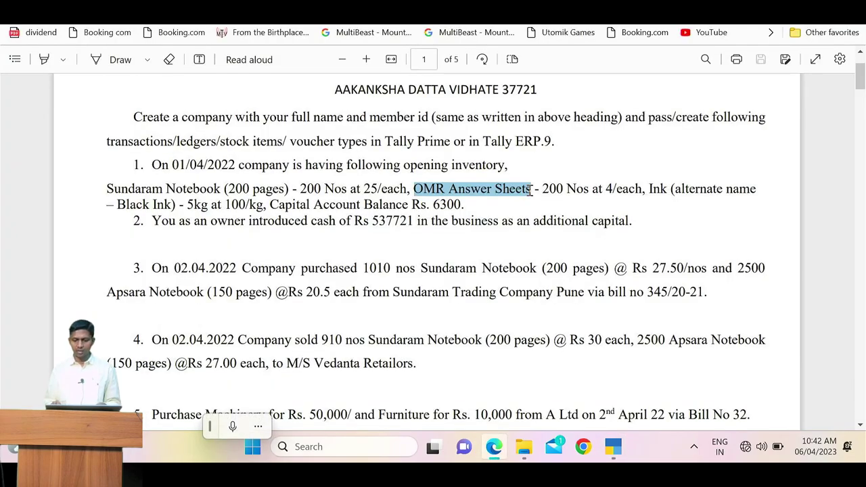
pyautogui.doubleClick(551, 189)
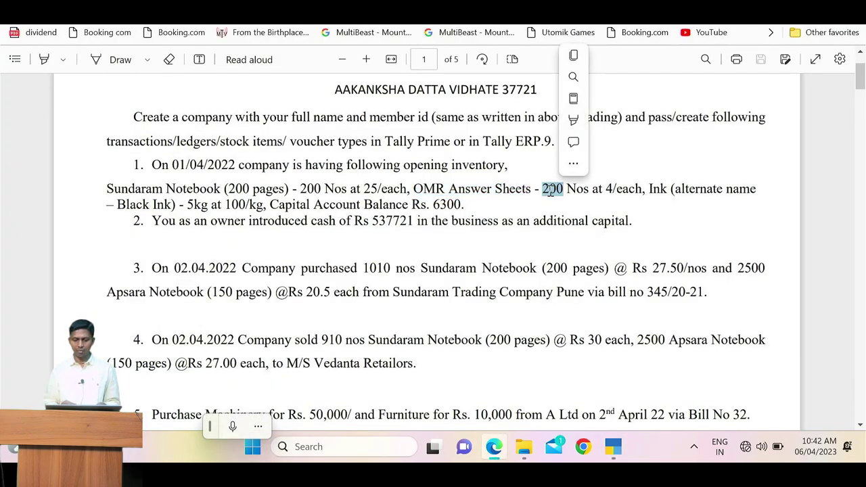
pyautogui.hotkey('alt', 'Tab')
pyautogui.write('200')
pyautogui.press('Return')
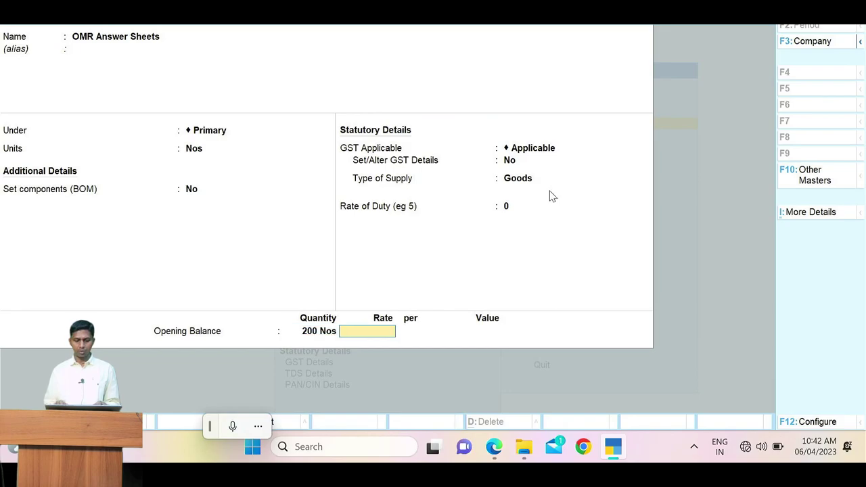
pyautogui.write('4')
pyautogui.press('Return')
pyautogui.press('Return')
pyautogui.press('Return')
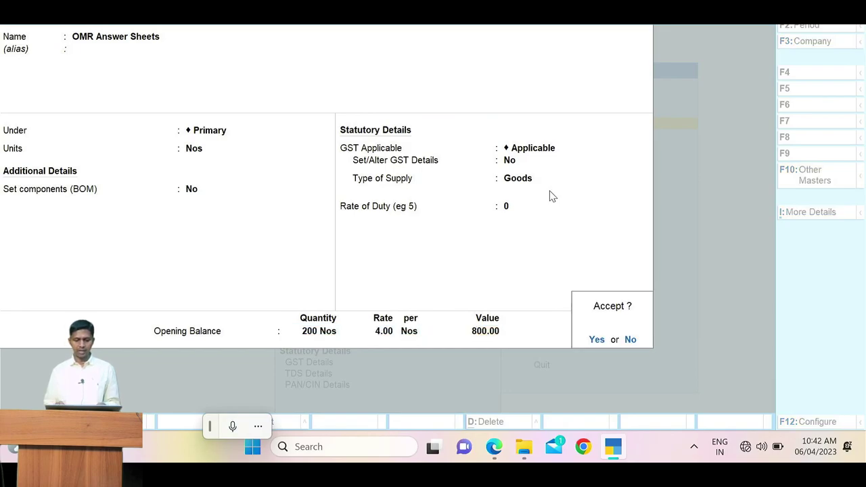
pyautogui.press('Return')
# Step: Copy the item name 'Ink' from the assignment PDF
pyautogui.hotkey('alt', 'Tab')
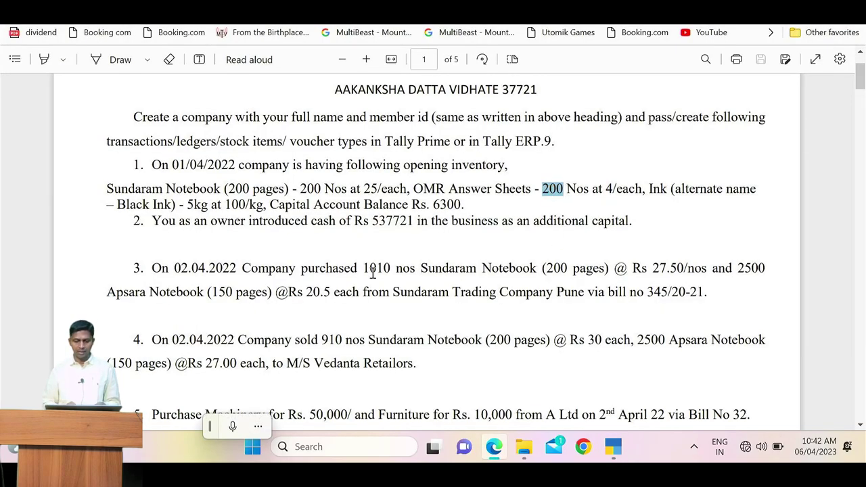
pyautogui.doubleClick(657, 190)
pyautogui.hotkey('ctrl', 'c')
pyautogui.hotkey('alt', 'Tab')
pyautogui.hotkey('alt', 'Tab')
pyautogui.hotkey('alt', 'Tab')
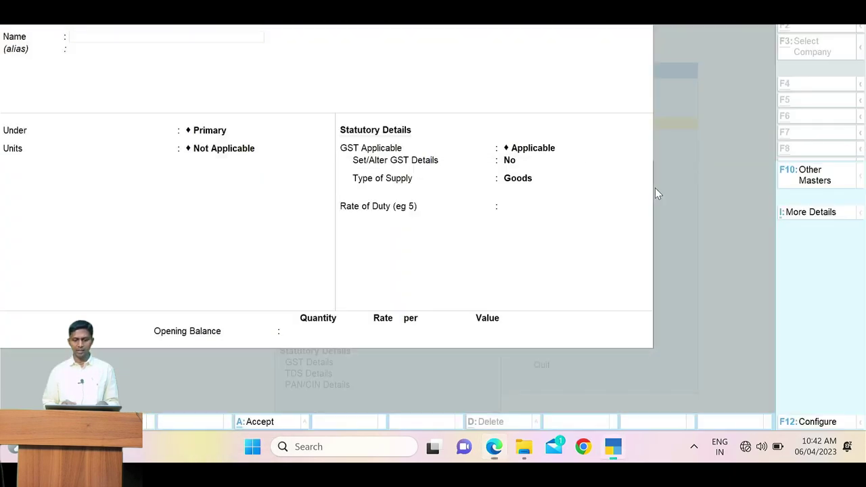
# Step: Name the new stock item 'Ink' under Primary and start creating a new unit
pyautogui.hotkey('ctrl', 'alt', 'v')
pyautogui.press('Return')
pyautogui.press('Return')
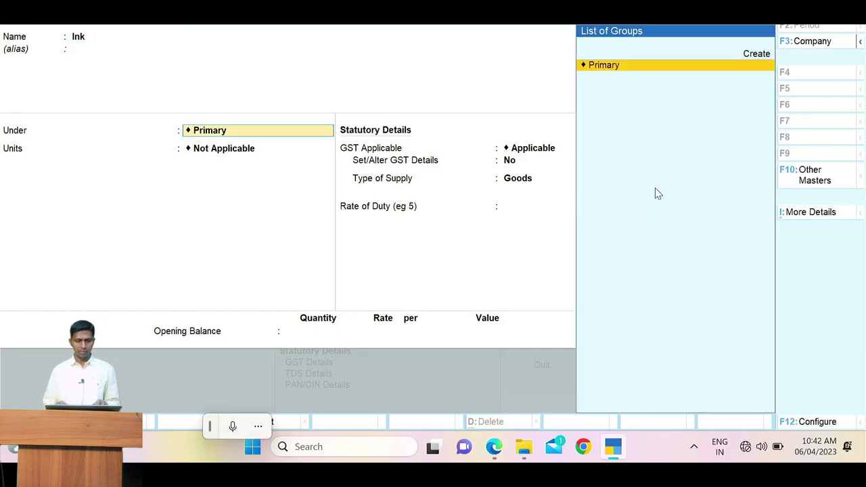
pyautogui.press('Return')
pyautogui.hotkey('alt', 'Tab')
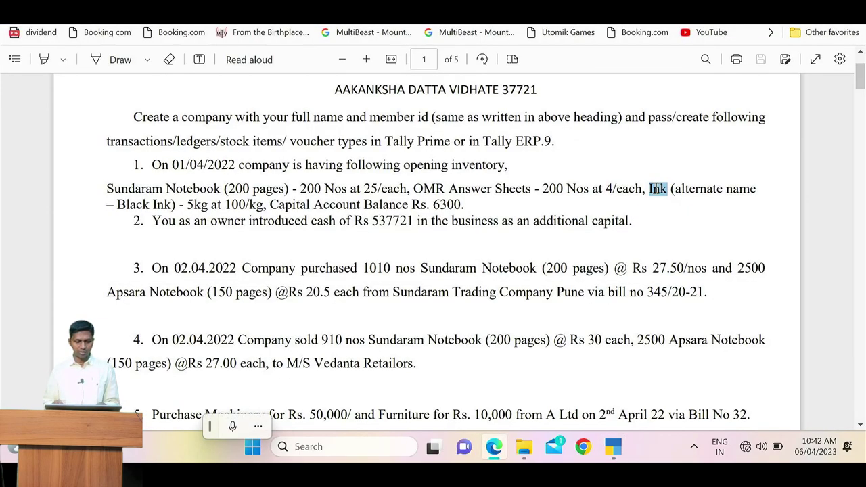
pyautogui.hotkey('alt', 'Tab')
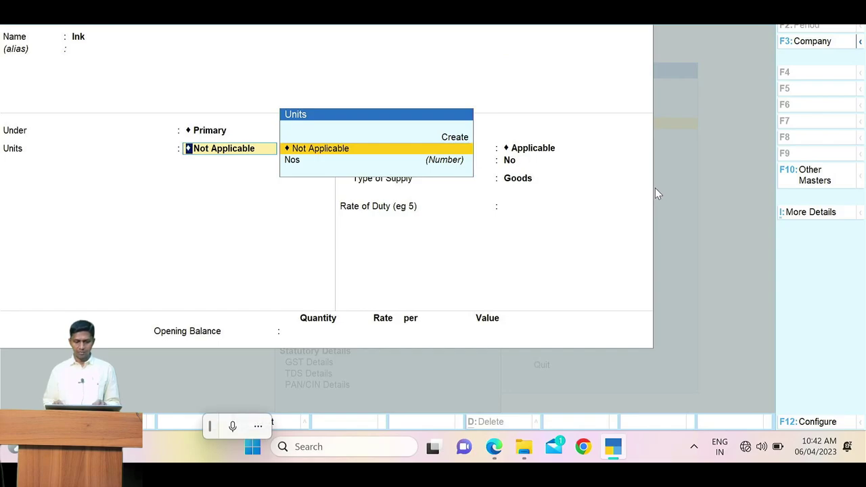
pyautogui.press('Up')
pyautogui.press('Return')
# Step: Define unit Kg, formal name Kilograms, code KGS-KILOGRAMS, with 3 decimal places
pyautogui.write('K')
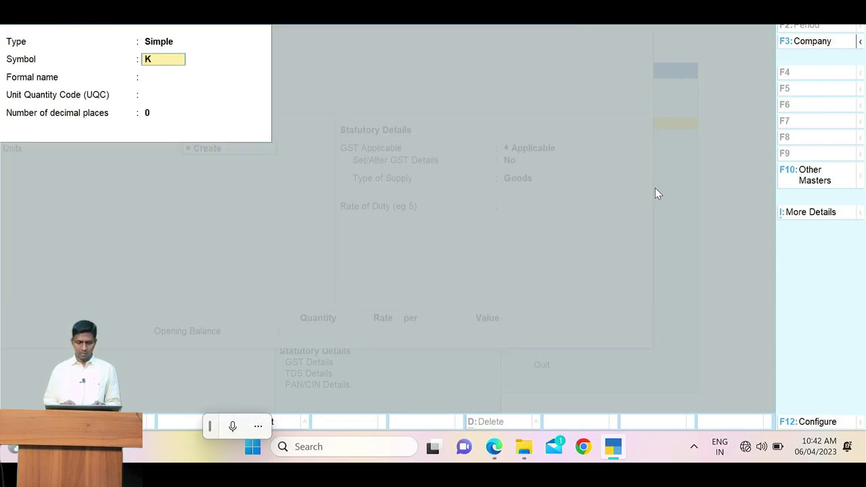
pyautogui.write('g')
pyautogui.press('Return')
pyautogui.write('Kilogrma')
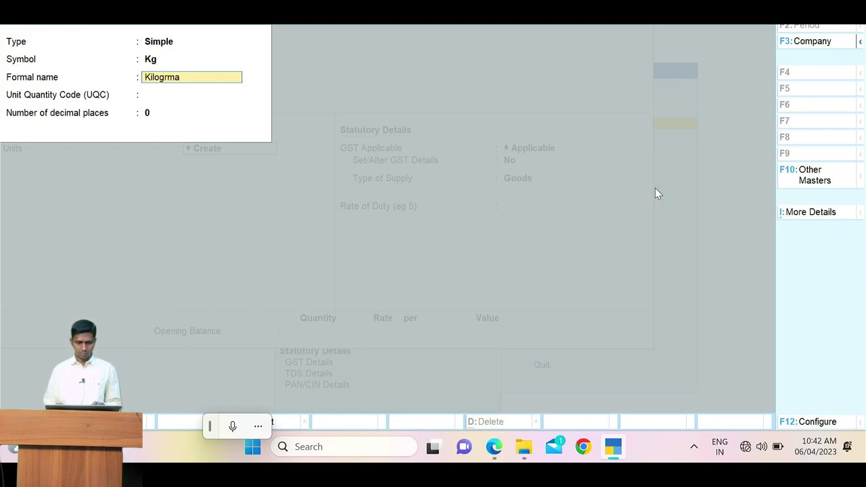
pyautogui.press('BackSpace')
pyautogui.press('BackSpace')
pyautogui.write('am')
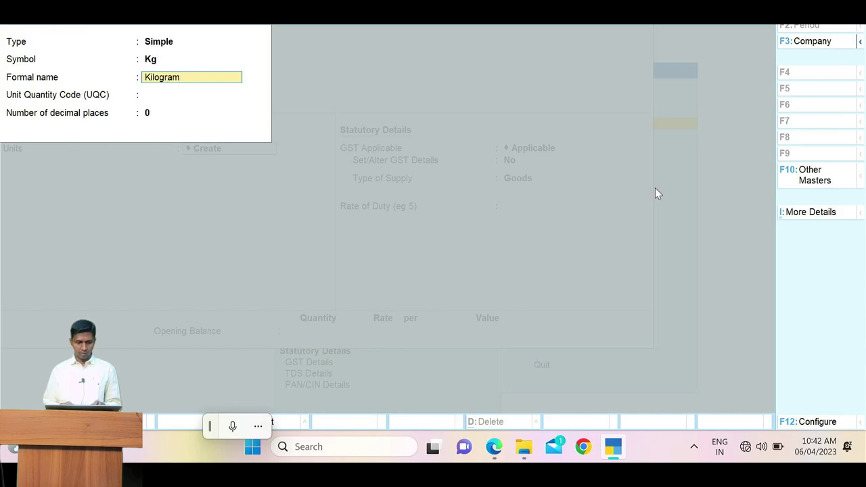
pyautogui.write('s')
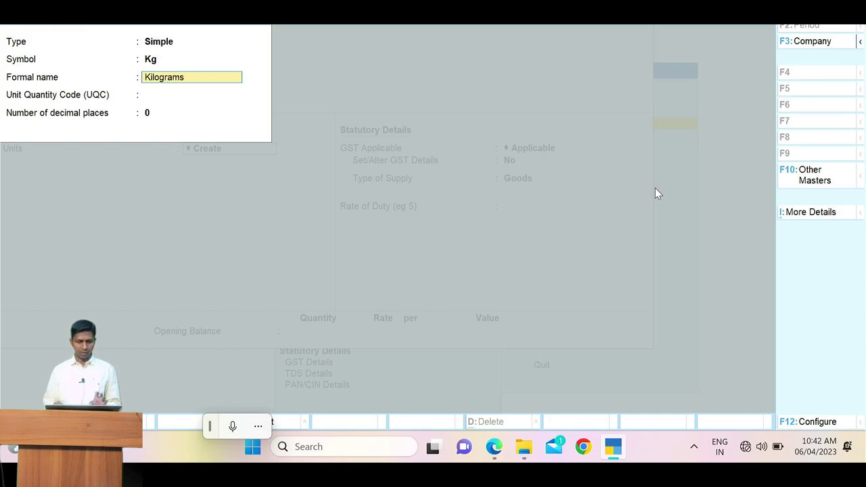
pyautogui.press('Return')
pyautogui.write('kilo')
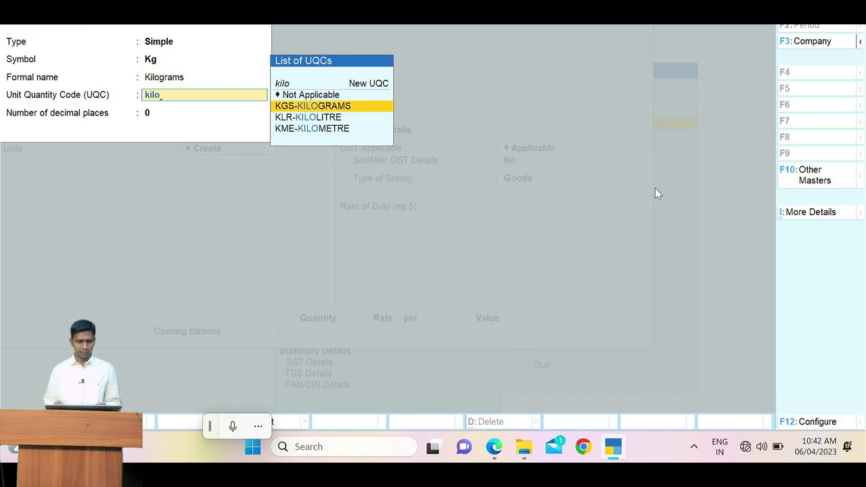
pyautogui.press('Return')
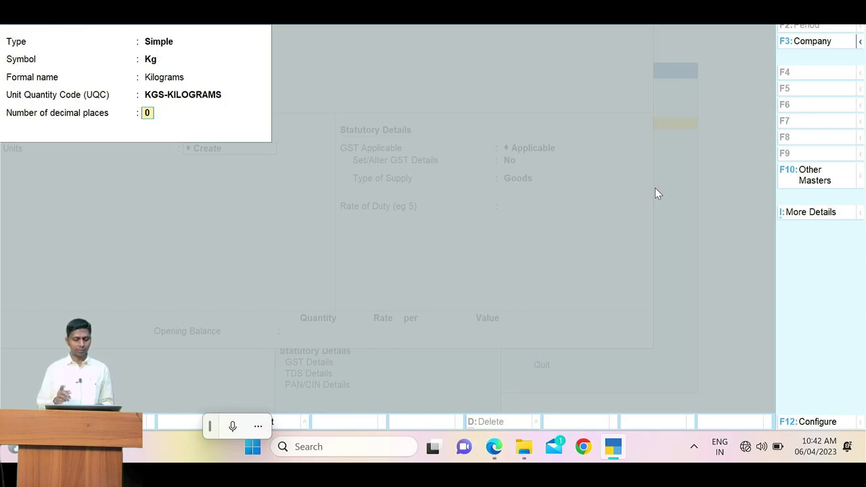
pyautogui.write('3')
pyautogui.press('Return')
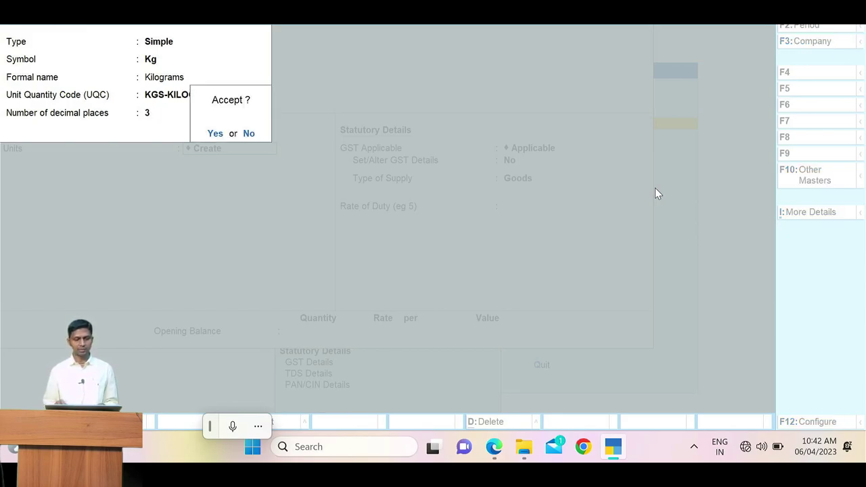
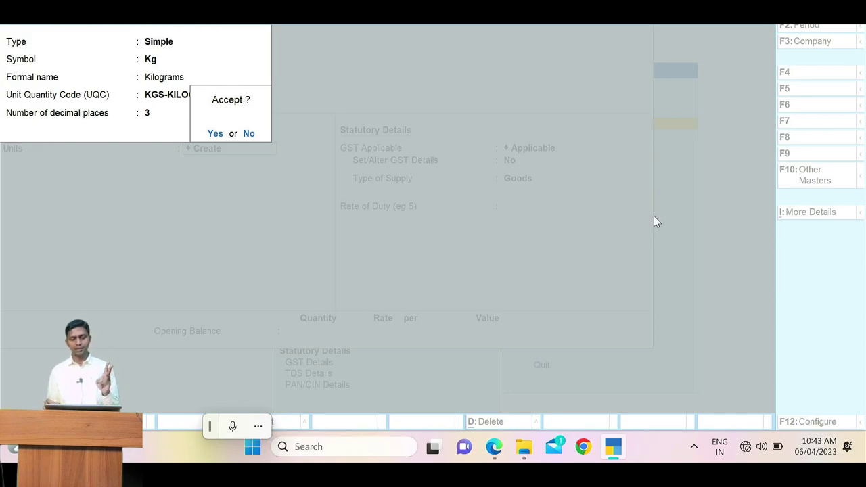
# Step: Accept the kg unit and move through the Ink item's GST fields
pyautogui.press('Return')
pyautogui.press('n')
pyautogui.press('Return')
pyautogui.press('Return')
pyautogui.press('Return')
pyautogui.press('Return')
pyautogui.write('5')
pyautogui.press('Return')
pyautogui.hotkey('alt', 'Tab')
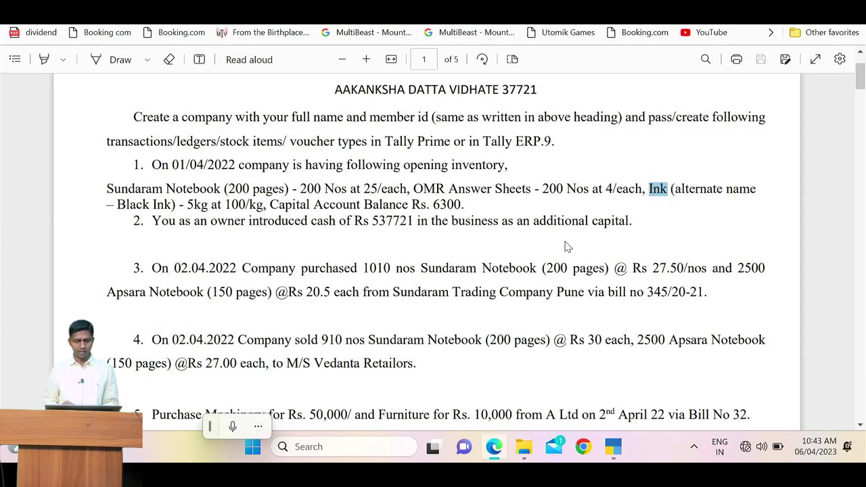
pyautogui.hotkey('alt', 'Tab')
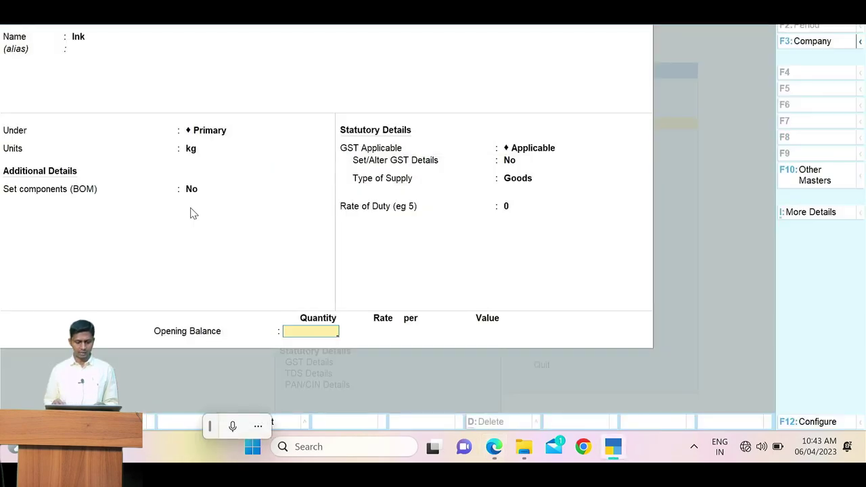
# Step: Give Ink an opening balance of 5 kg at 100 per kg and save it
pyautogui.write('5')
pyautogui.press('Return')
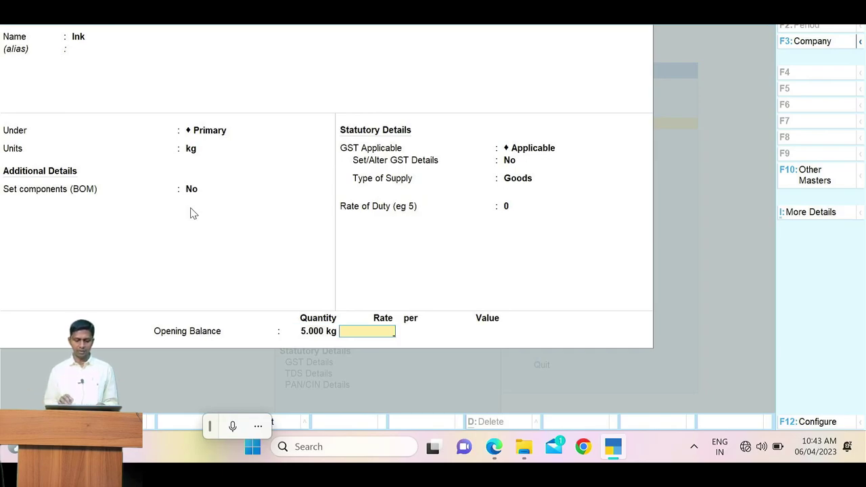
pyautogui.hotkey('alt', 'Tab')
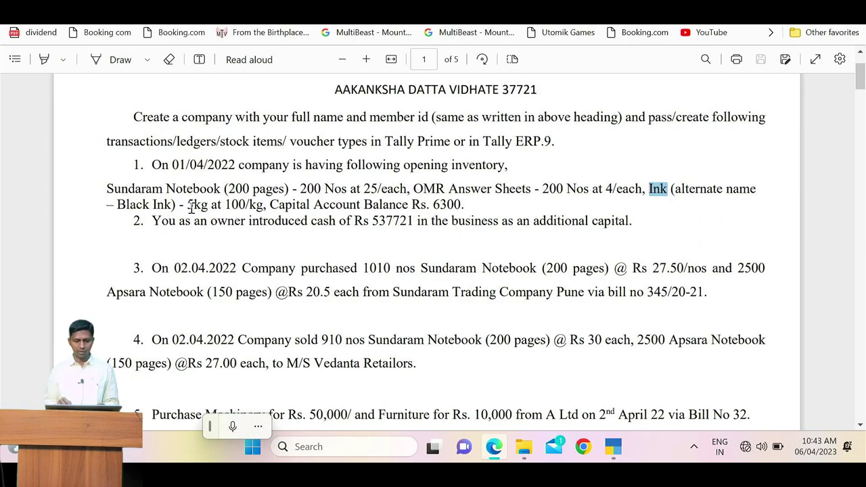
pyautogui.hotkey('alt', 'Tab')
pyautogui.write('100')
pyautogui.press('Return')
pyautogui.press('Return')
pyautogui.press('Return')
pyautogui.press('Return')
pyautogui.hotkey('alt', 'Tab')
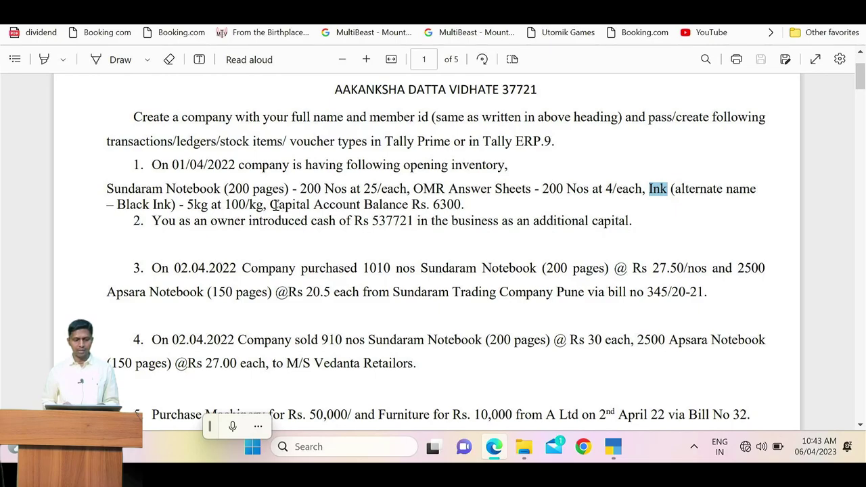
# Step: Highlight 'Capital Account' in the assignment question, then return to the blank stock item form
pyautogui.moveTo(271, 204)
pyautogui.mouseDown()
pyautogui.moveTo(398, 204)
pyautogui.moveTo(364, 204)
pyautogui.mouseUp()
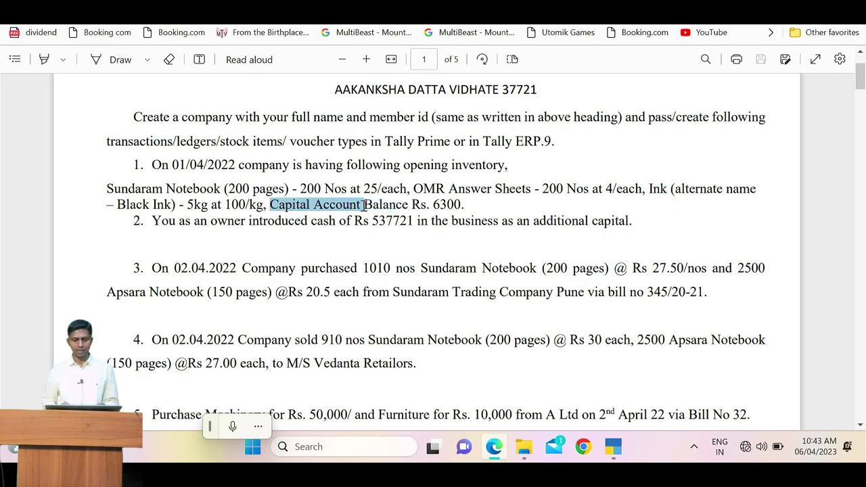
pyautogui.hotkey('alt', 'Tab')
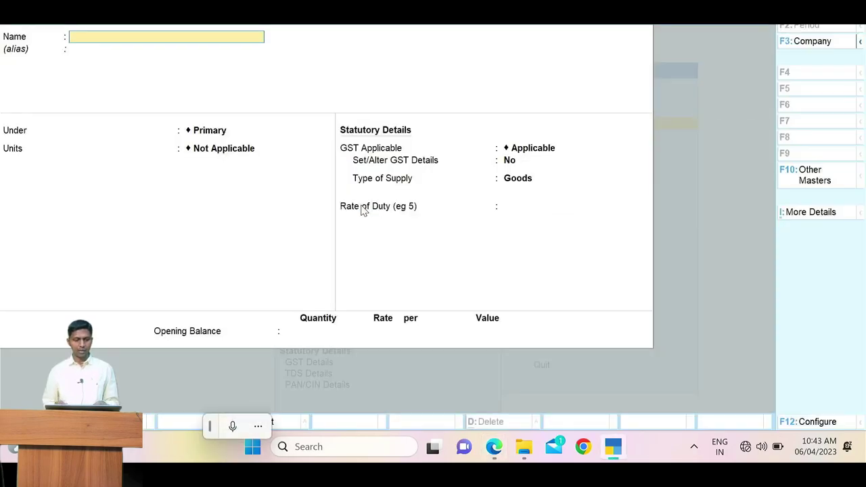
pyautogui.hotkey('alt', 'Tab')
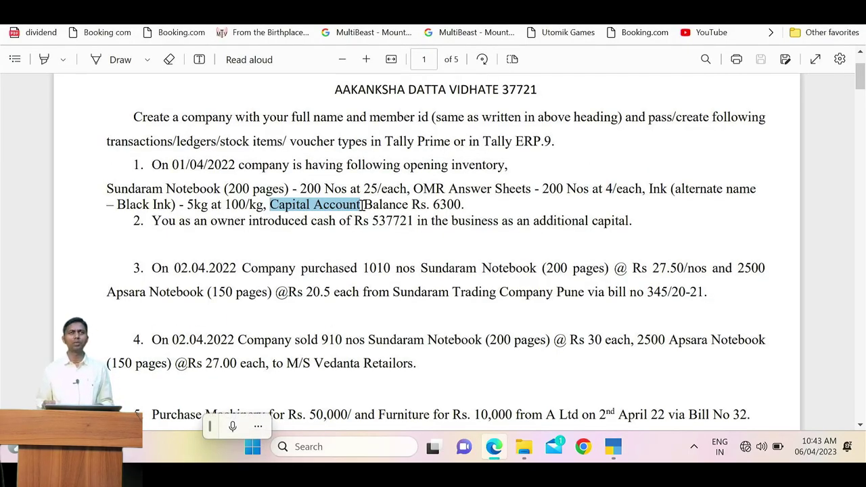
pyautogui.hotkey('alt', 'Tab')
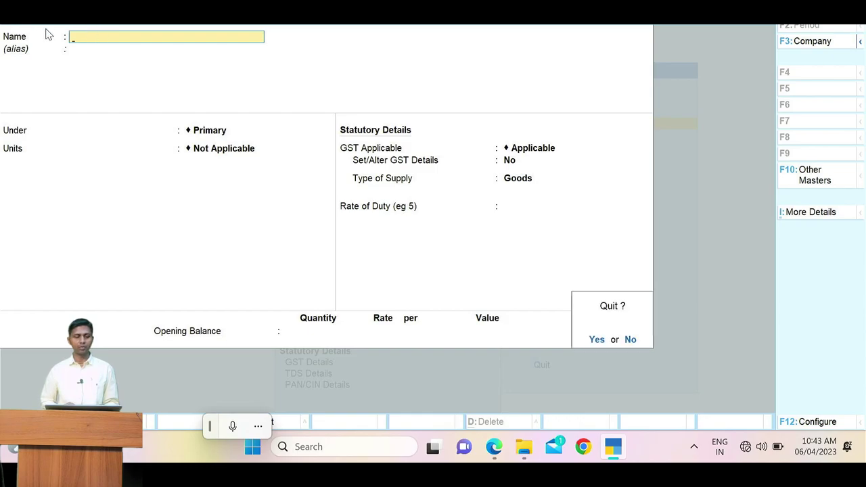
# Step: Leave stock item creation and choose Ledger from the List of Masters
pyautogui.press('Escape')
pyautogui.press('Up')
pyautogui.press('Up')
pyautogui.press('Up')
pyautogui.press('Escape')
pyautogui.press('Return')
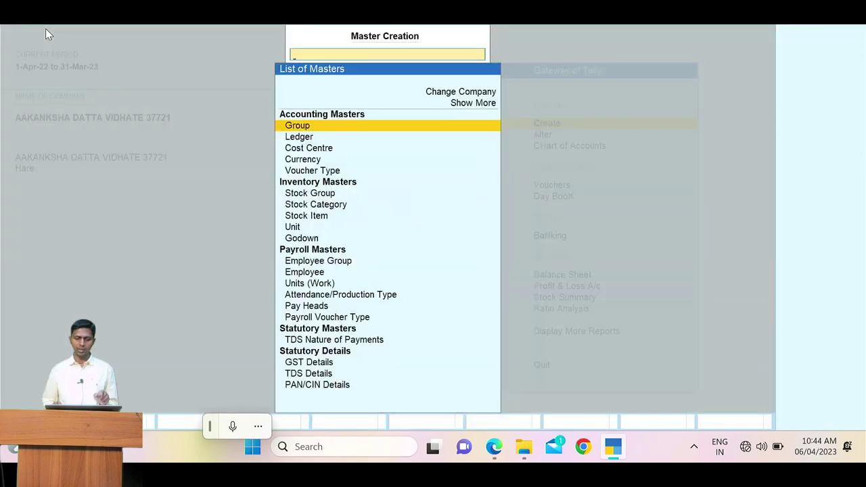
pyautogui.press('Down')
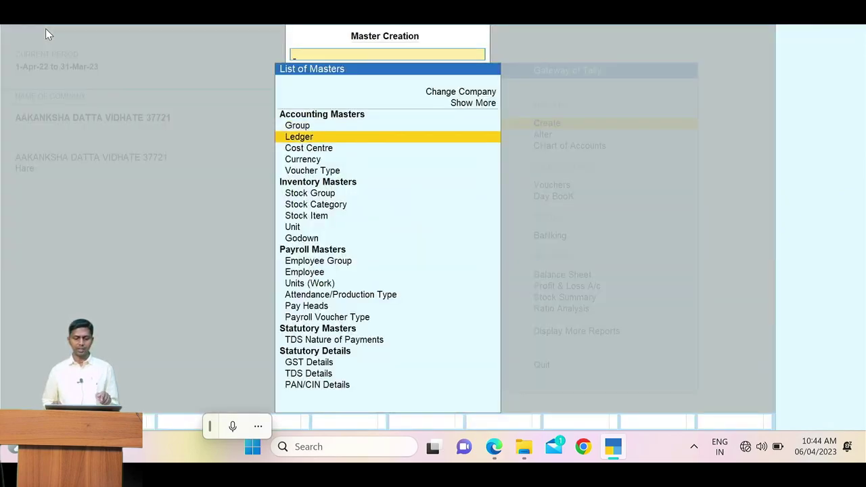
pyautogui.press('Down')
pyautogui.press('Down')
pyautogui.press('Down')
pyautogui.press('Down')
pyautogui.press('Down')
pyautogui.press('Down')
pyautogui.press('Up')
pyautogui.press('Down')
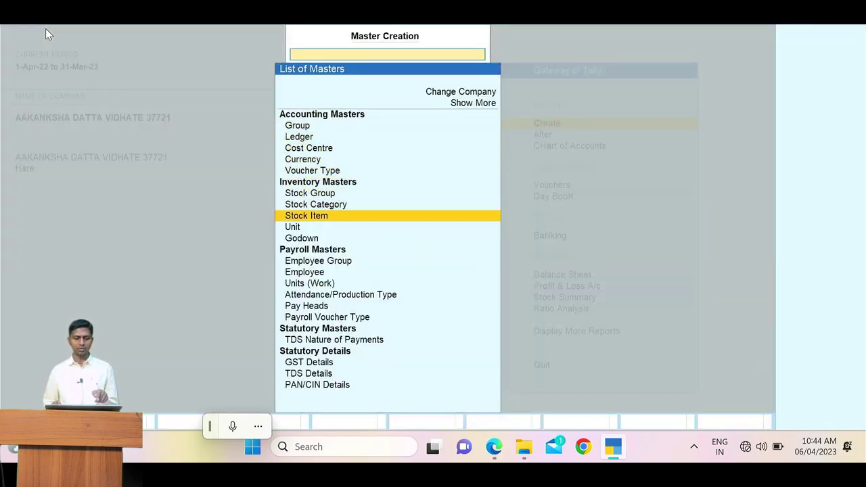
pyautogui.press('Up')
pyautogui.press('Up')
pyautogui.press('Up')
pyautogui.press('Up')
pyautogui.press('Up')
pyautogui.press('Up')
pyautogui.press('Up')
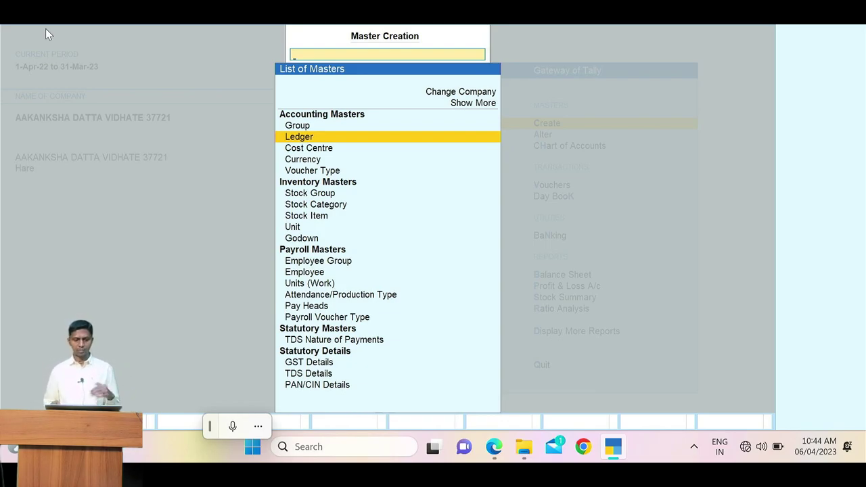
pyautogui.press('Down')
pyautogui.press('Up')
pyautogui.press('Return')
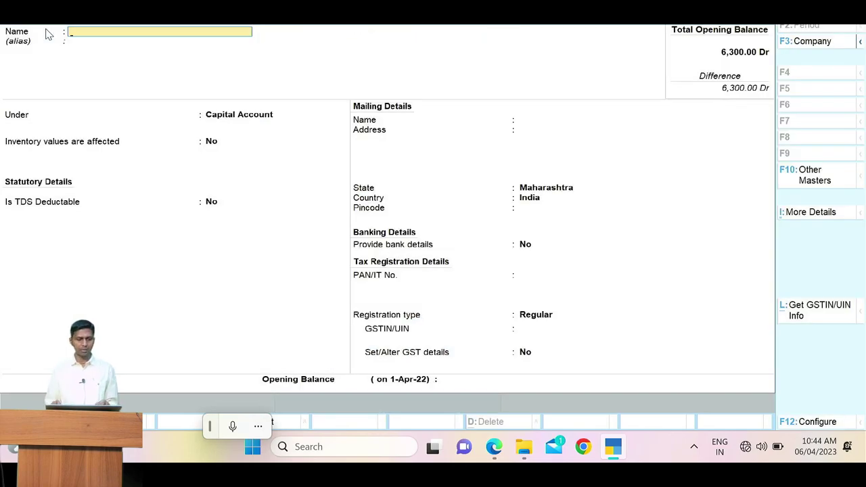
# Step: Name the new ledger 'Capital Account' and move on to its Under group
pyautogui.write('Capital Account')
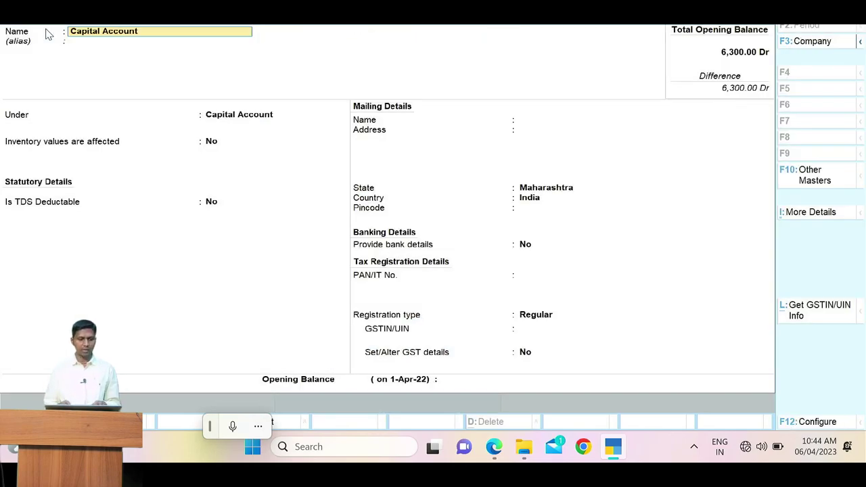
pyautogui.press('Return')
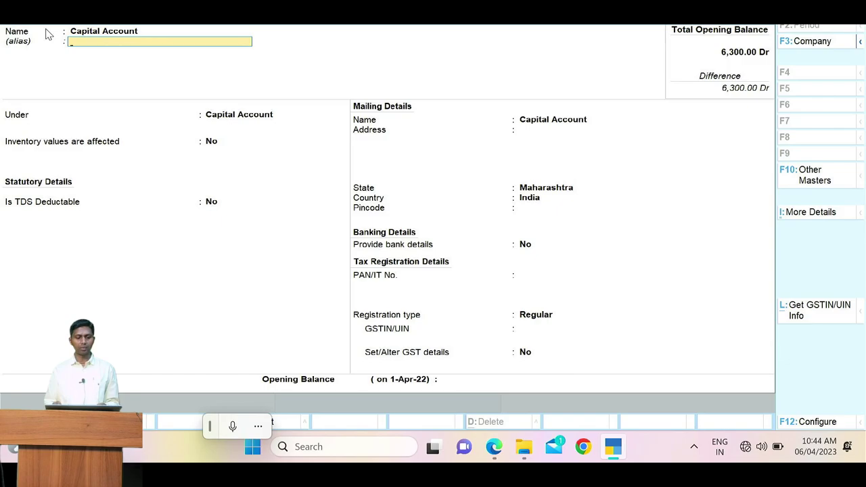
pyautogui.press('Return')
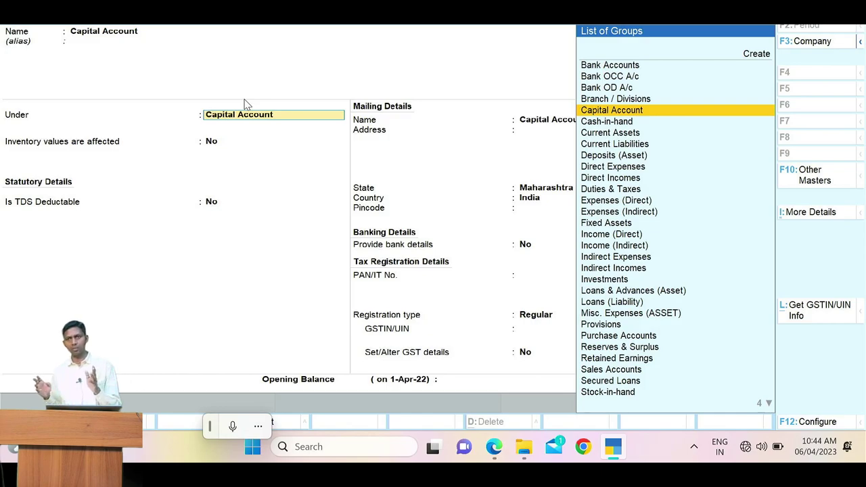
# Step: Place the ledger under Capital Account, skipping mailing details and the missing-GSTIN warning
pyautogui.press('Return')
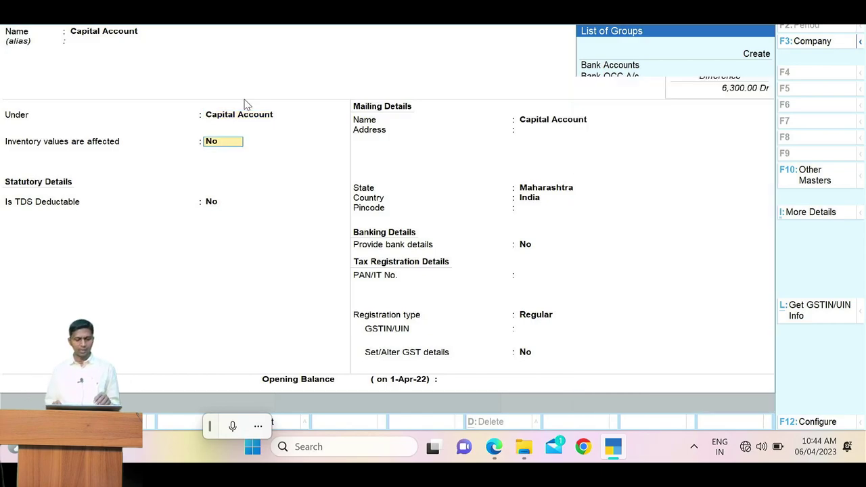
pyautogui.press('Return')
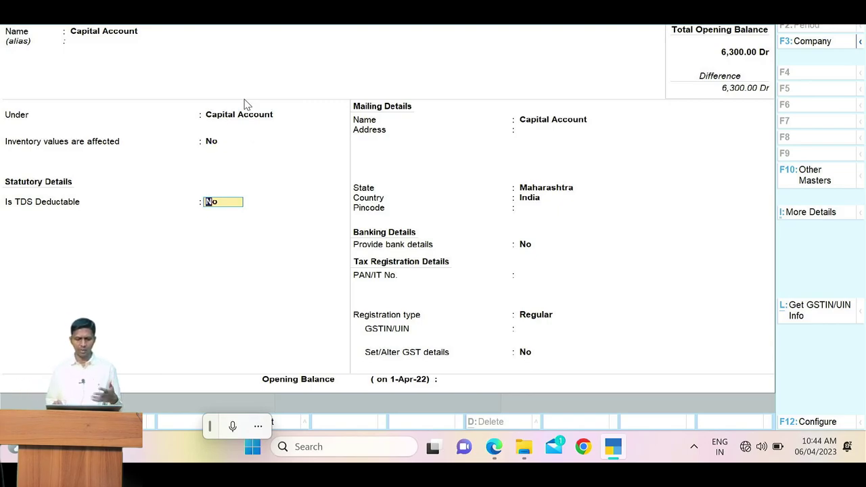
pyautogui.press('Return')
pyautogui.press('Return')
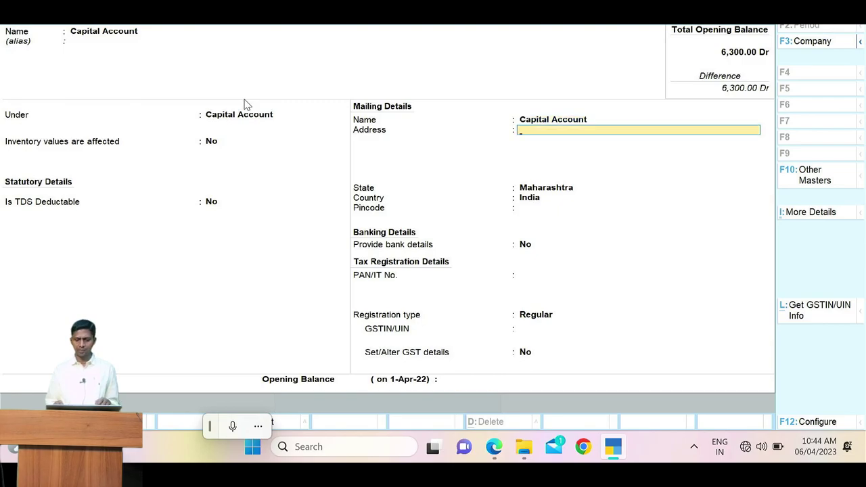
pyautogui.press('Return')
pyautogui.press('Return')
pyautogui.press('Return')
pyautogui.press('Return')
pyautogui.press('Return')
pyautogui.press('Return')
pyautogui.press('Return')
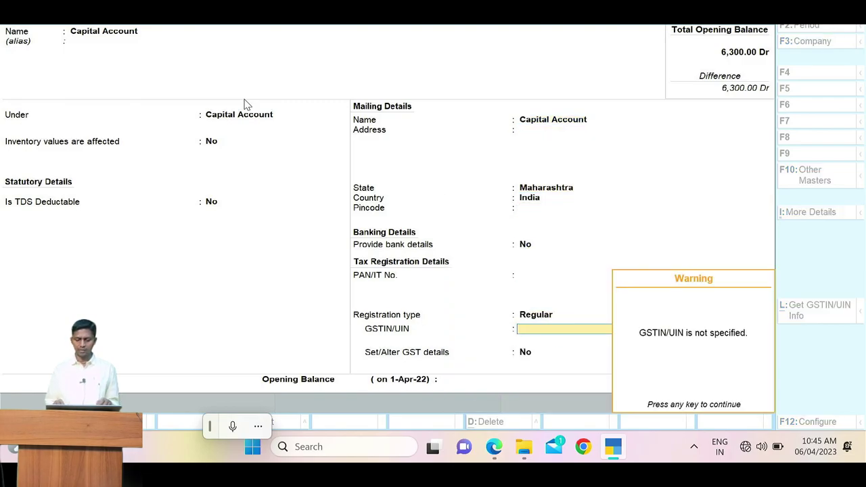
pyautogui.press('Return')
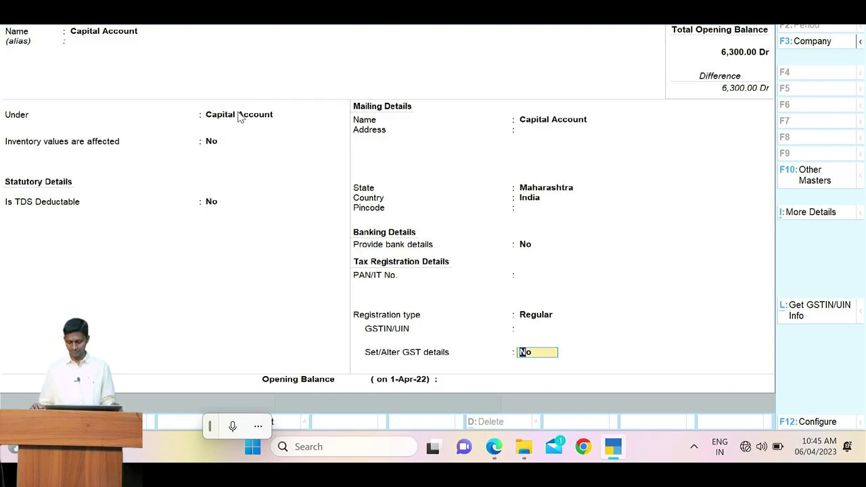
# Step: Enter a 6,300.00 credit opening balance for the Capital Account ledger
pyautogui.press('Return')
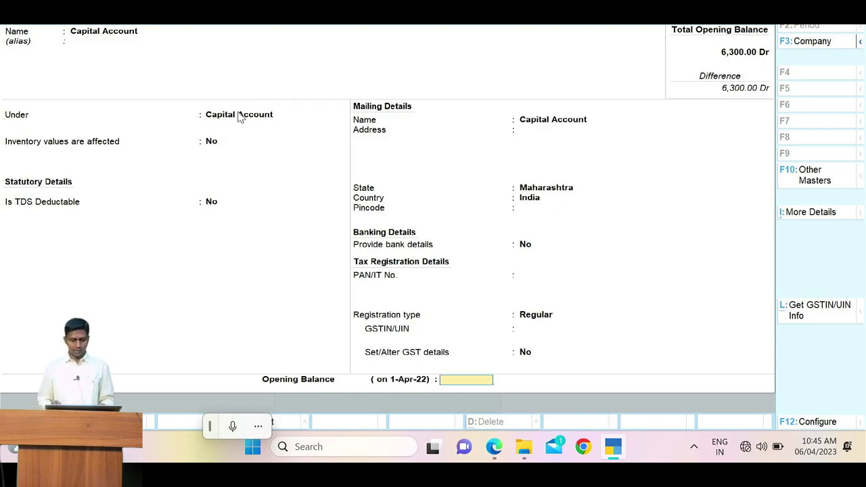
pyautogui.hotkey('alt', 'Tab')
pyautogui.hotkey('alt', 'Tab')
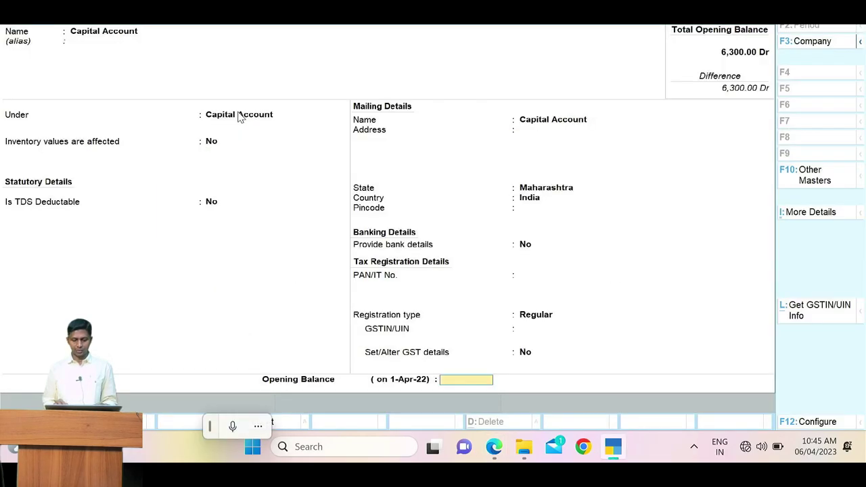
pyautogui.write('6300')
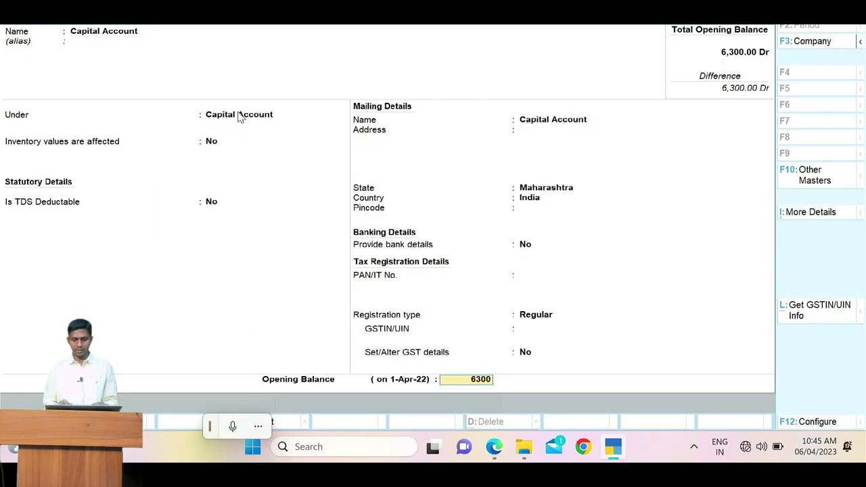
pyautogui.press('Return')
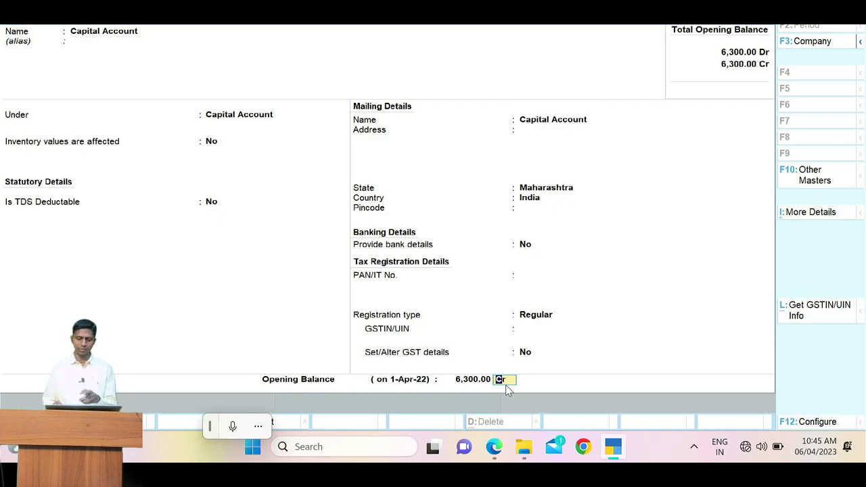
pyautogui.press('Return')
pyautogui.press('Return')
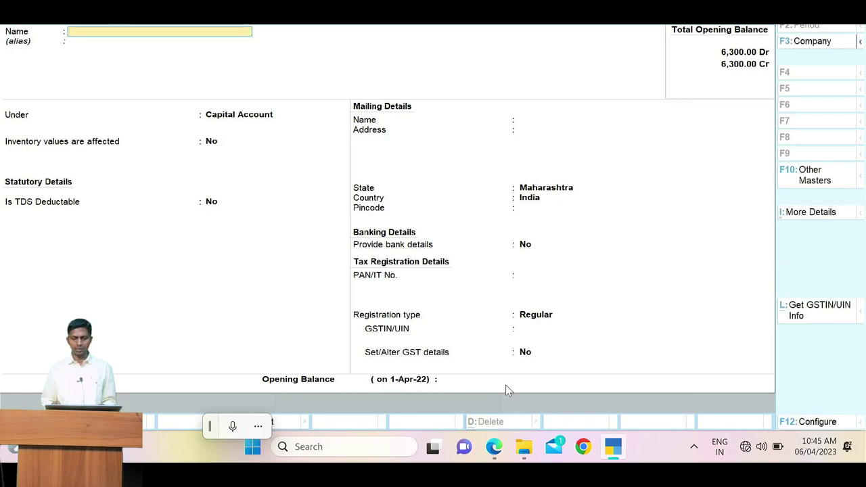
# Step: Switch from the blank ledger form to the OneNote Quotes page window
pyautogui.hotkey('alt', 'Tab')
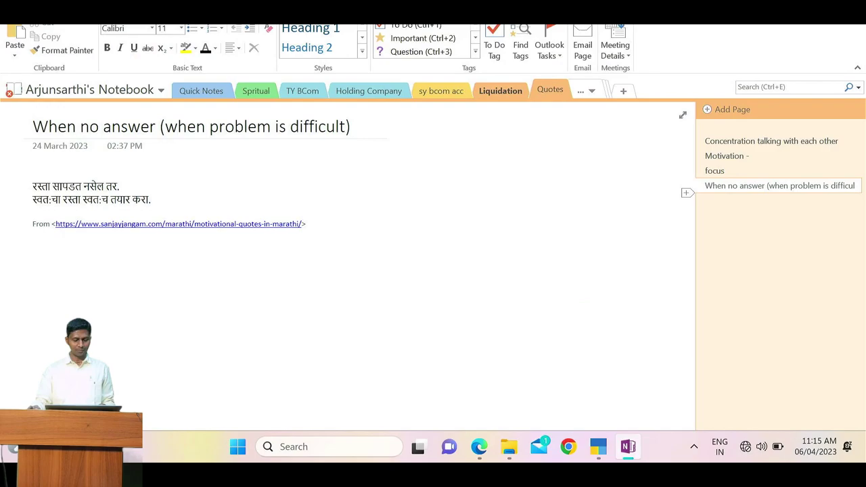
# Step: Review the assignment paper, then exit Ledger Creation back to the Gateway of Tally
pyautogui.hotkey('alt', 'Tab')
pyautogui.scroll(-1, 433, 244)
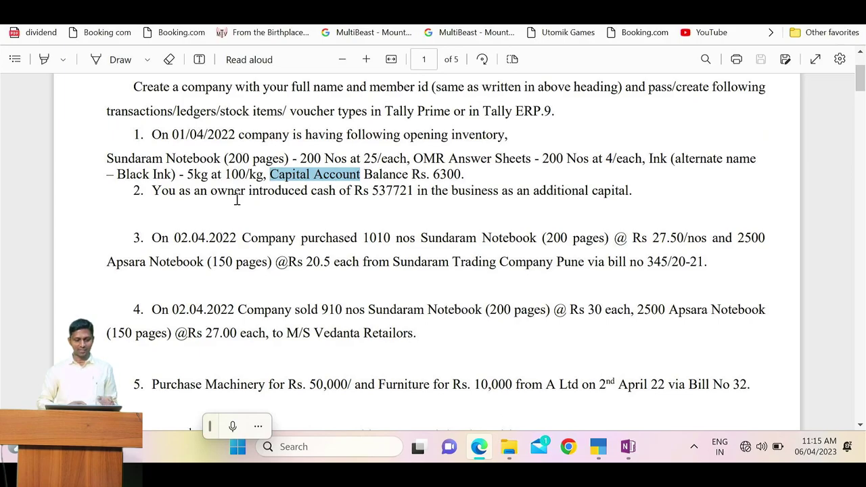
pyautogui.hotkey('alt', 'Tab')
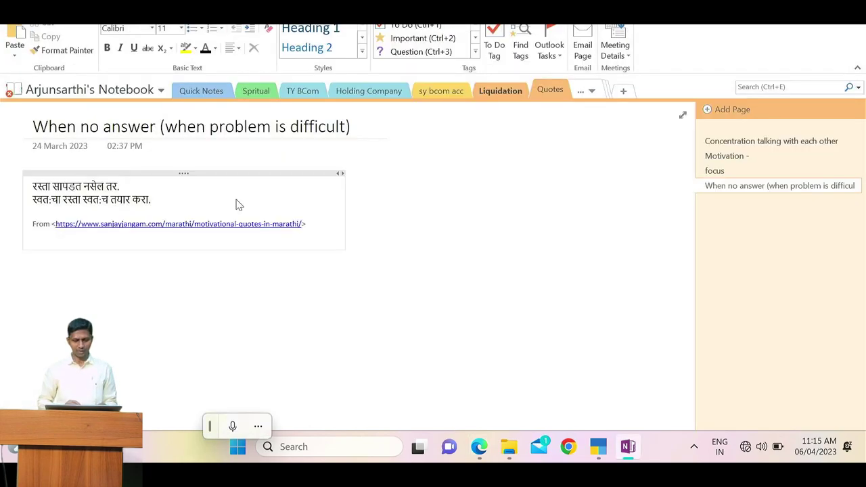
pyautogui.hotkey('alt', 'Tab')
pyautogui.press('Tab')
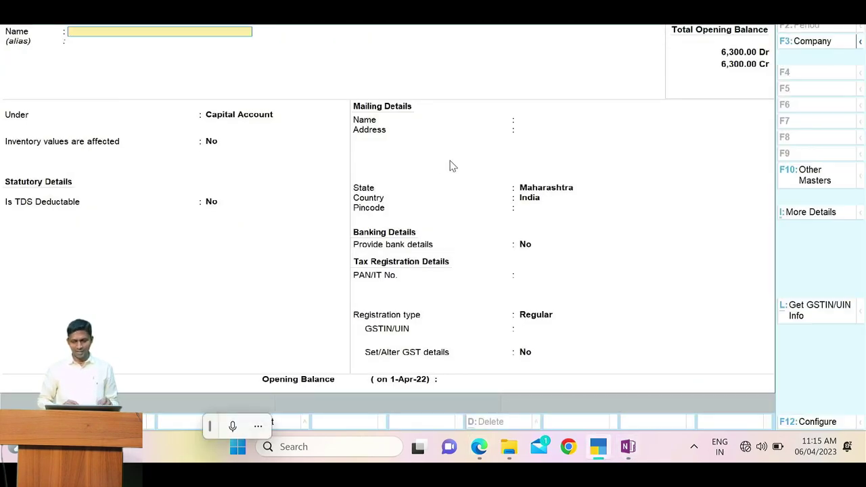
pyautogui.press('Escape')
pyautogui.press('Escape')
pyautogui.press('Escape')
pyautogui.press('Escape')
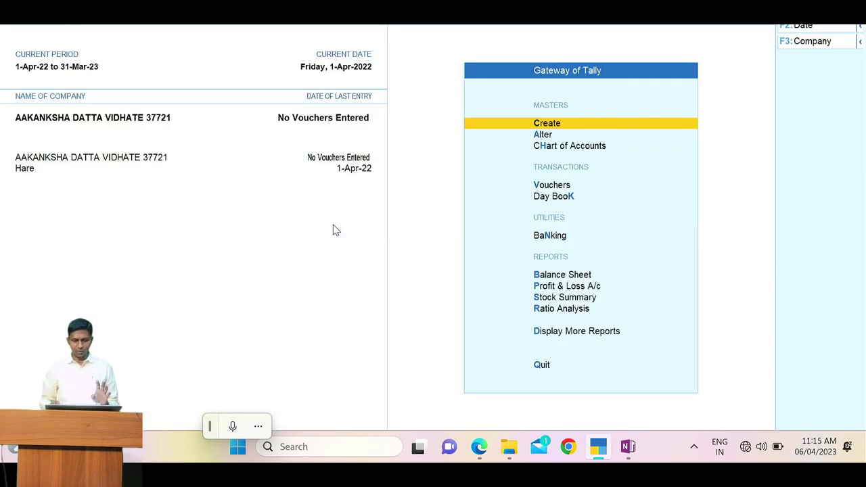
# Step: Move the Gateway of Tally selection to Vouchers while checking the assignment PDF
pyautogui.press('Down')
pyautogui.press('Down')
pyautogui.press('Down')
pyautogui.hotkey('alt', 'Tab')
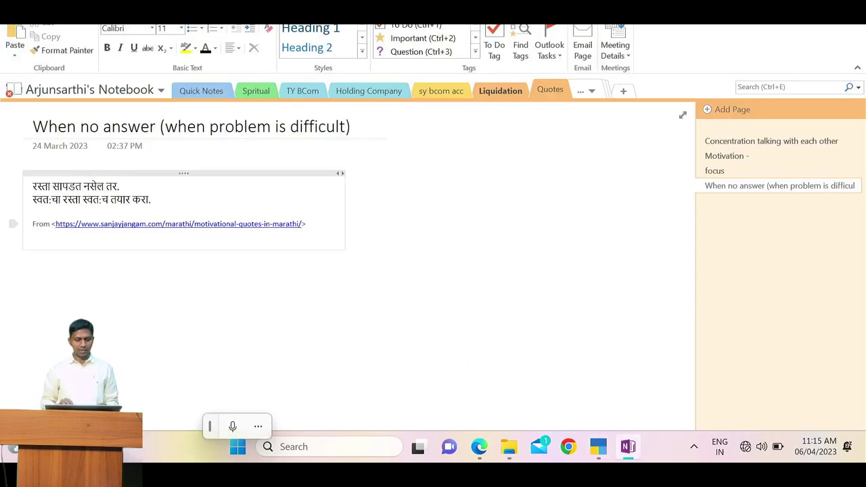
pyautogui.hotkey('alt', 'Tab')
pyautogui.press('Tab')
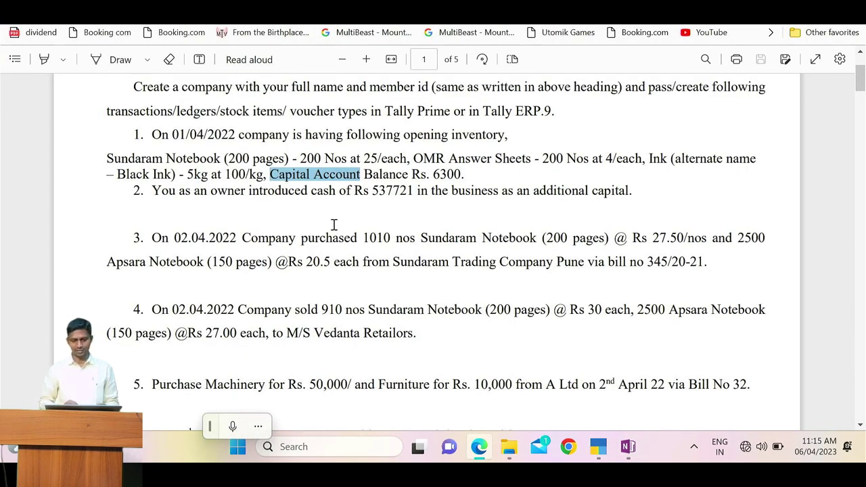
pyautogui.hotkey('alt', 'Tab')
pyautogui.press('Tab')
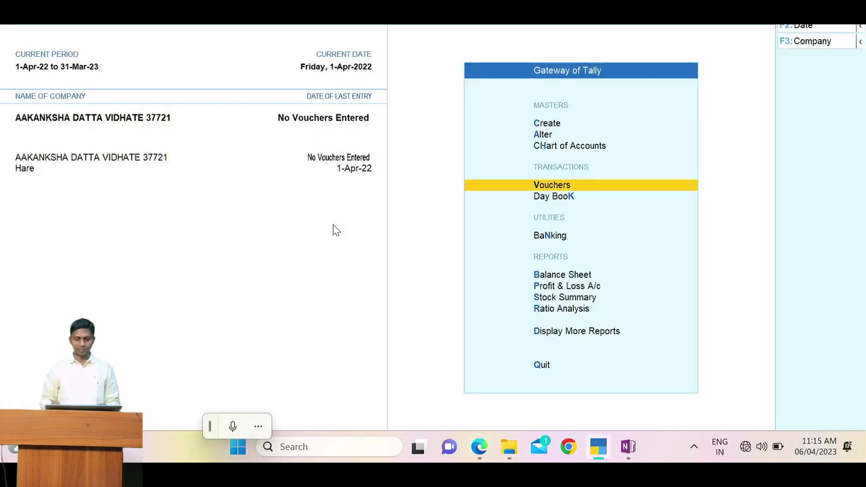
pyautogui.press('Up')
pyautogui.press('Down')
# Step: Highlight the introduced-cash sentence in the assignment and open Payment voucher No. 1
pyautogui.hotkey('alt', 'Tab')
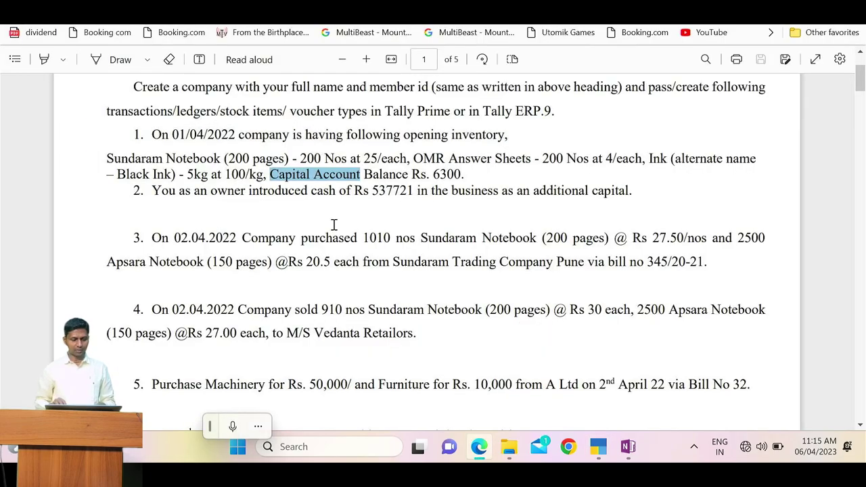
pyautogui.moveTo(242, 191); pyautogui.dragTo(357, 195)
pyautogui.hotkey('alt', 'Tab')
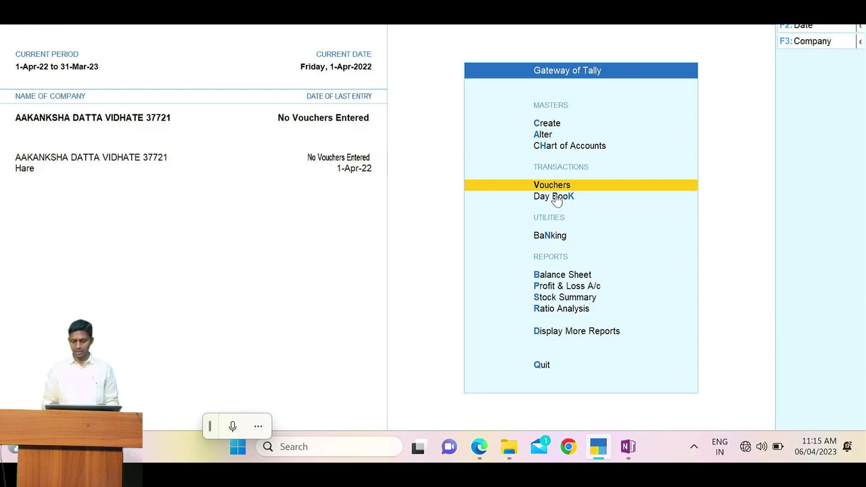
pyautogui.press('Return')
pyautogui.hotkey('alt', 'Tab')
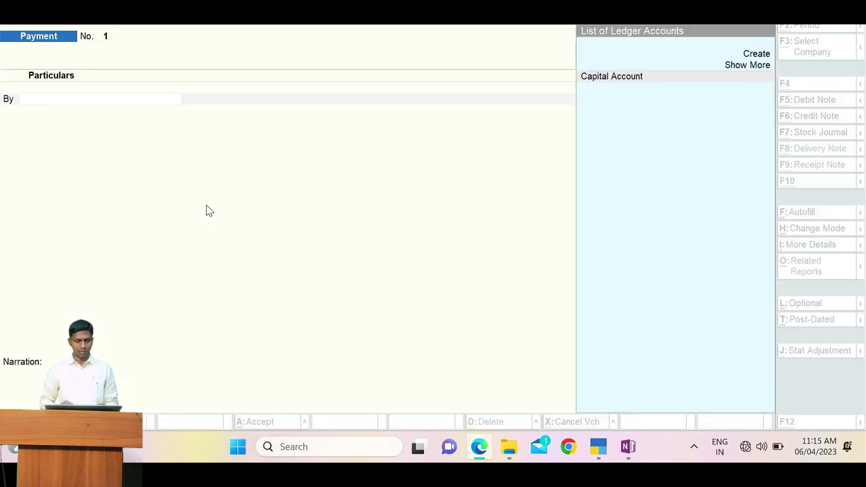
# Step: Review the task, then open and dismiss the voucher type list twice
pyautogui.hotkey('alt', 'Tab')
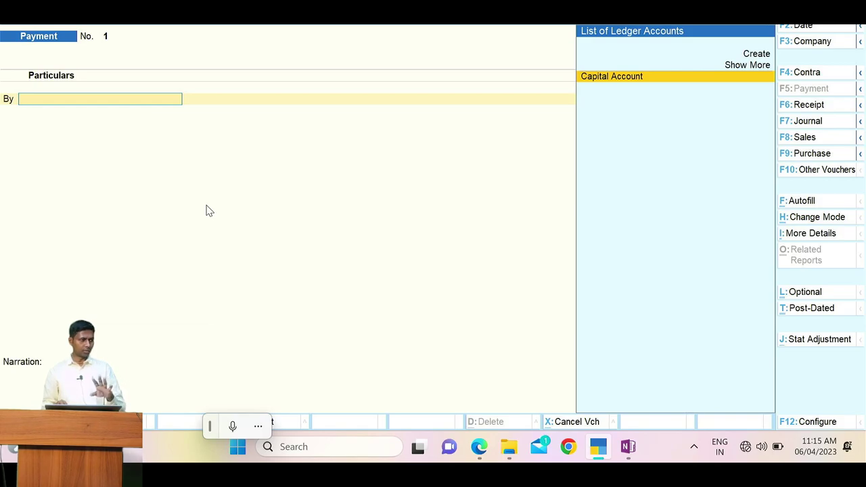
pyautogui.hotkey('alt', 'Tab')
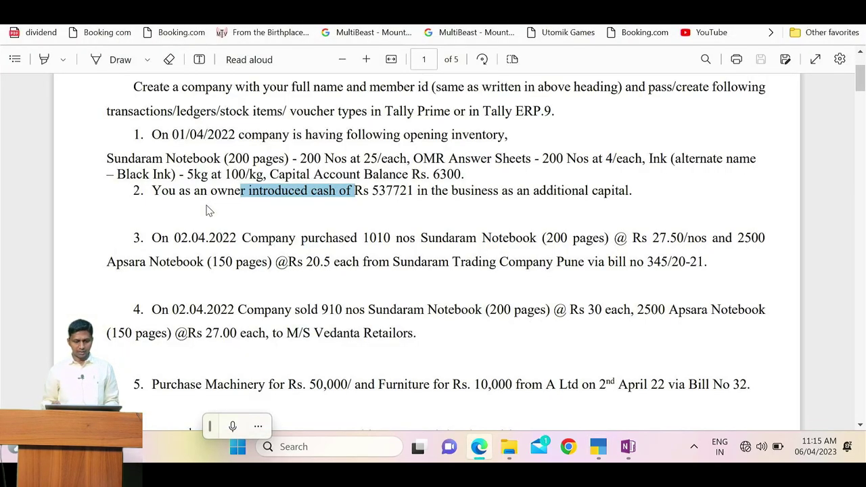
pyautogui.hotkey('alt', 'Tab')
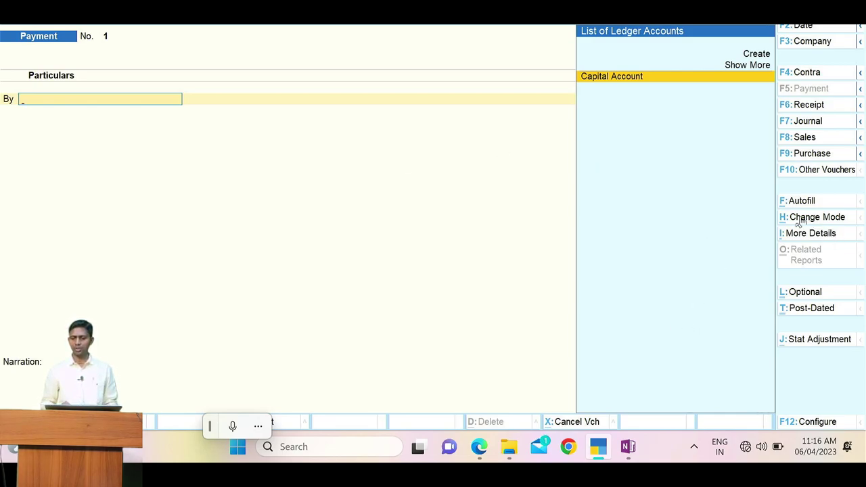
pyautogui.click(820, 173)
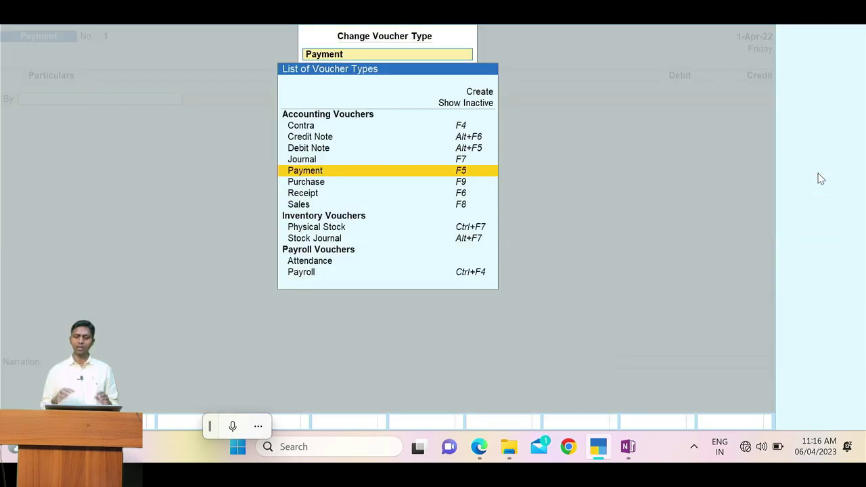
pyautogui.press('Escape')
pyautogui.press('Escape')
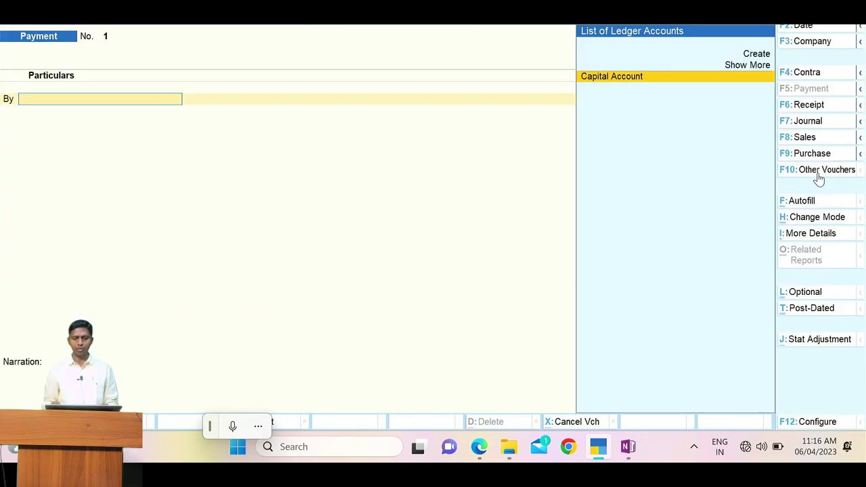
pyautogui.click(818, 173)
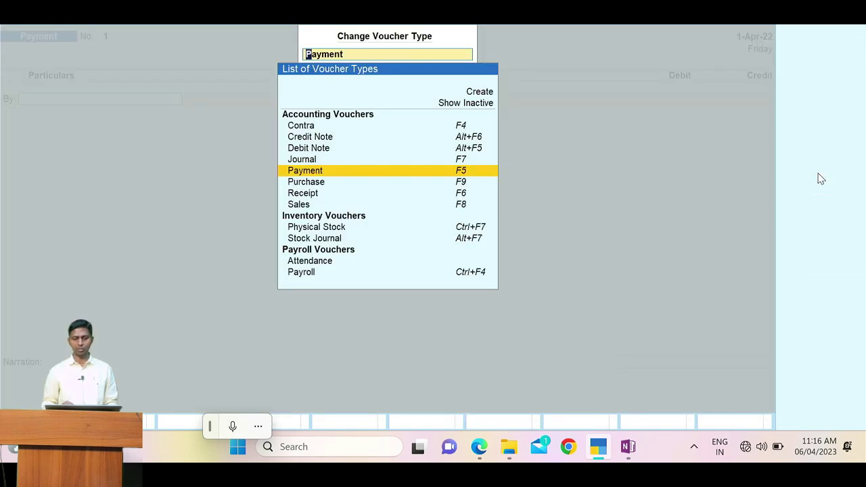
pyautogui.press('Escape')
pyautogui.press('Escape')
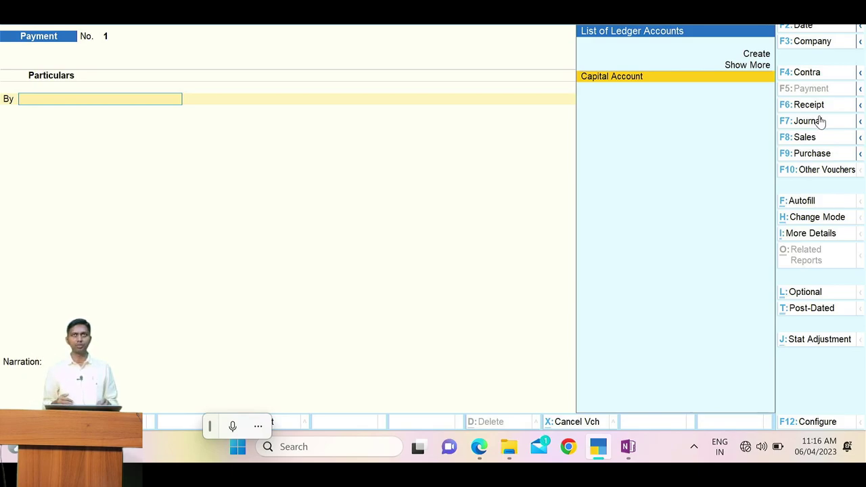
# Step: Recheck the assignment and change the voucher to Receipt No. 1
pyautogui.hotkey('alt', 'Tab')
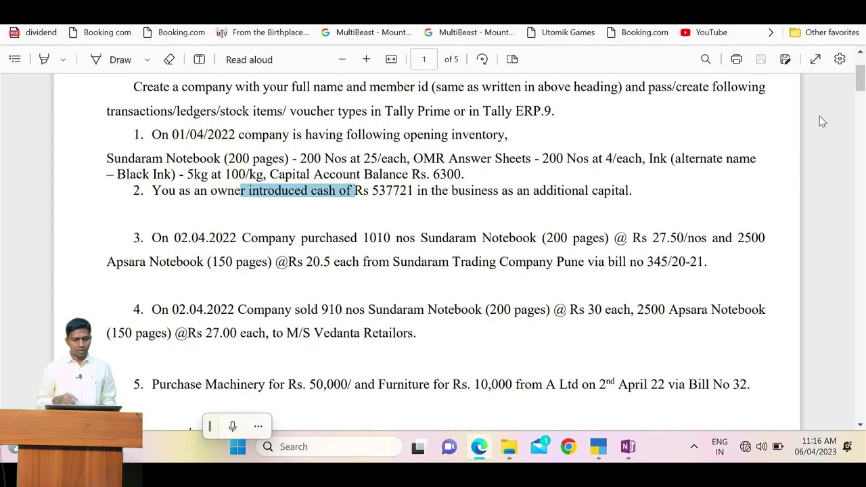
pyautogui.hotkey('alt', 'Tab')
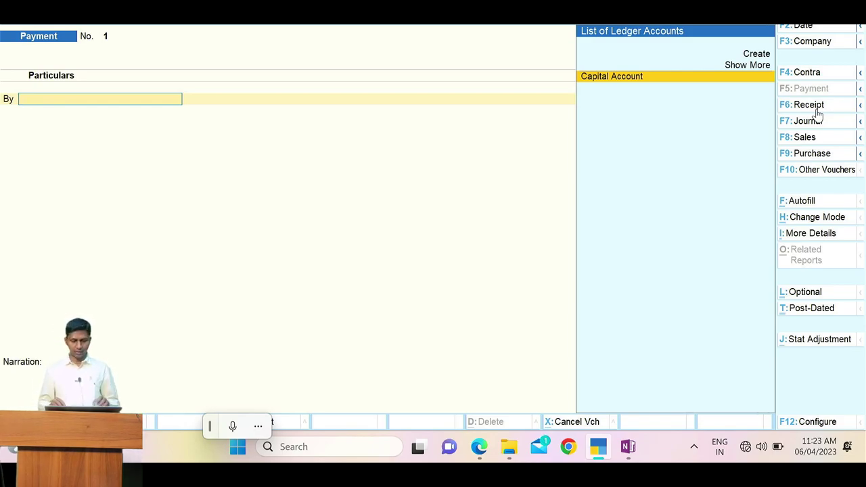
pyautogui.hotkey('alt', 'Tab')
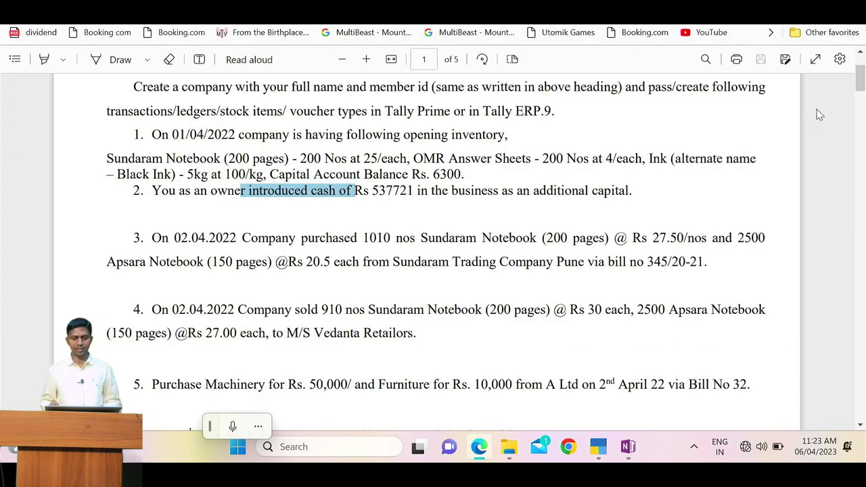
pyautogui.hotkey('alt', 'Tab')
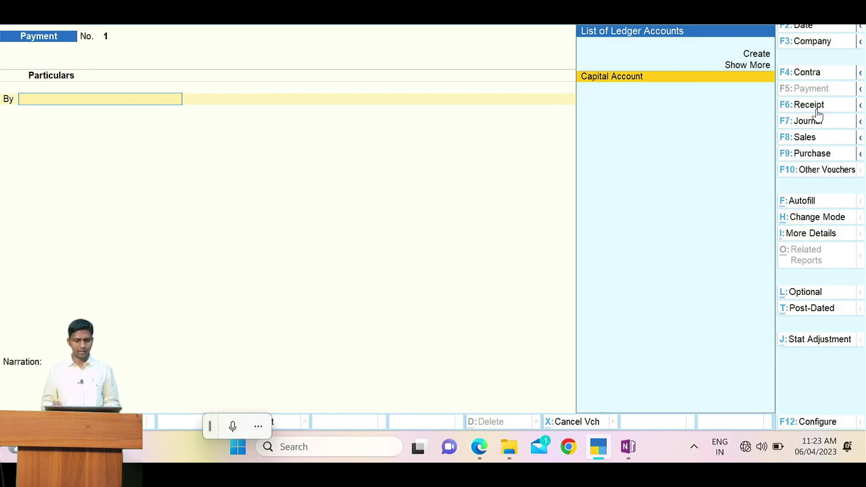
pyautogui.hotkey('alt', 'Tab')
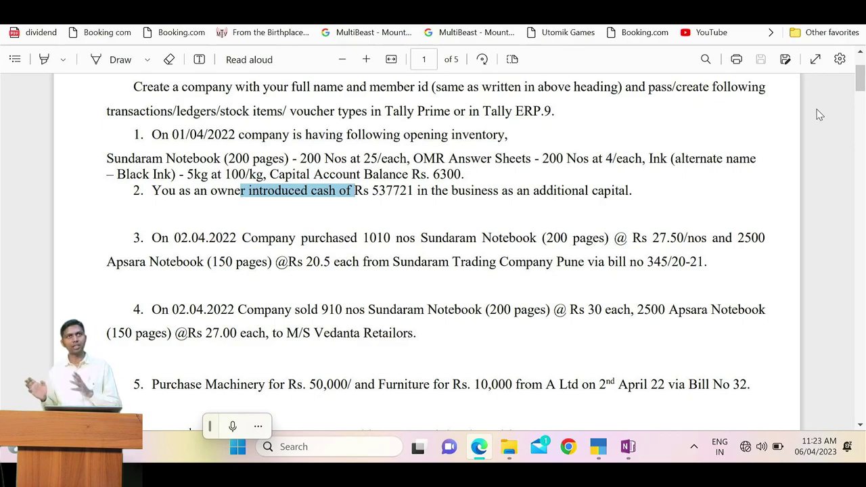
pyautogui.hotkey('alt', 'Tab')
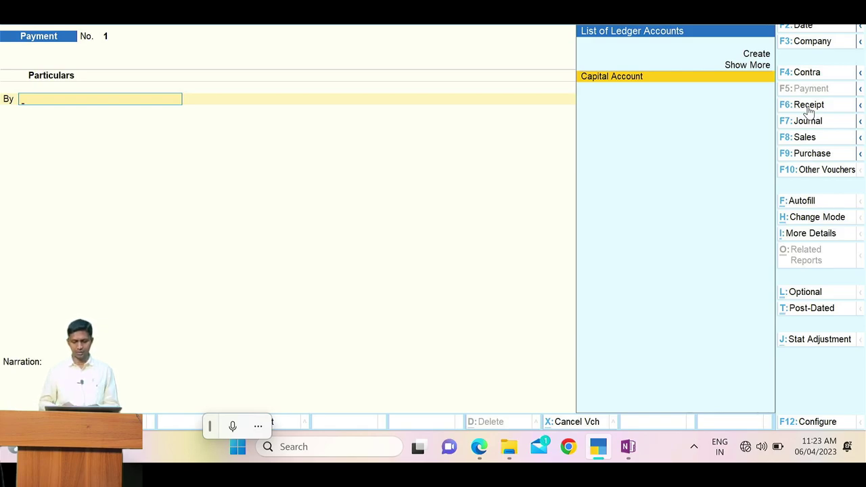
pyautogui.click(809, 107)
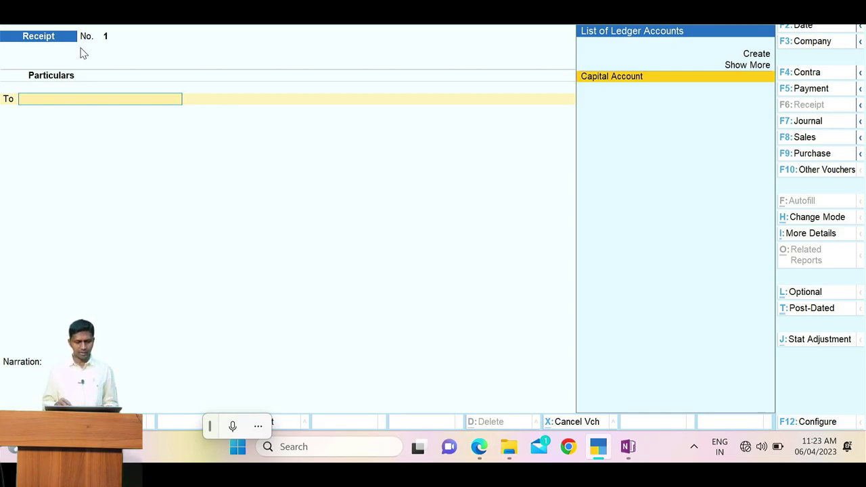
# Step: Credit Capital Account with 5,37,721.00 on the receipt
pyautogui.hotkey('alt', 'Tab')
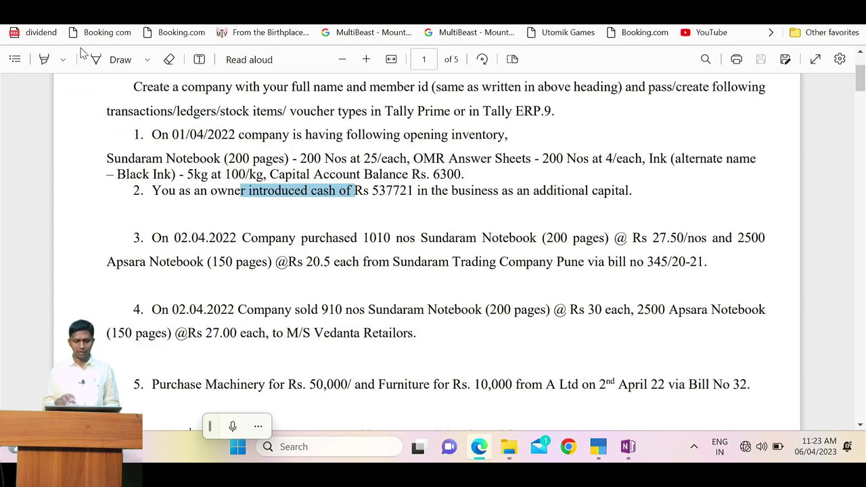
pyautogui.hotkey('alt', 'Tab')
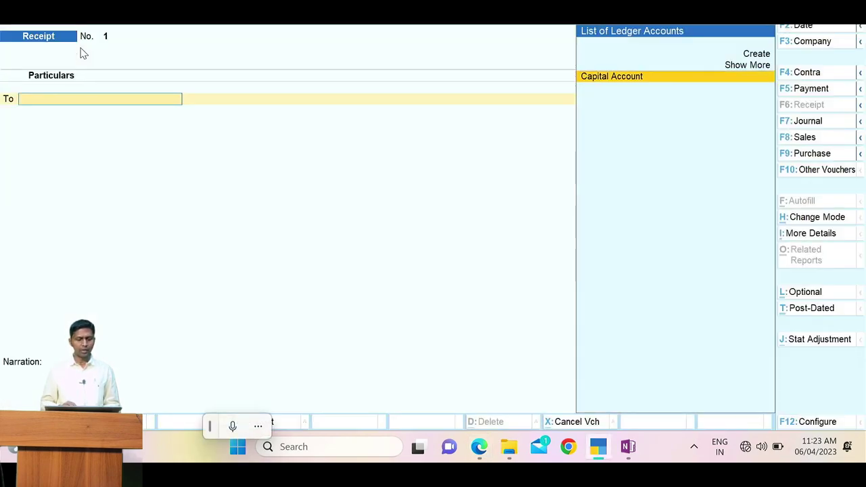
pyautogui.hotkey('alt', 'Tab')
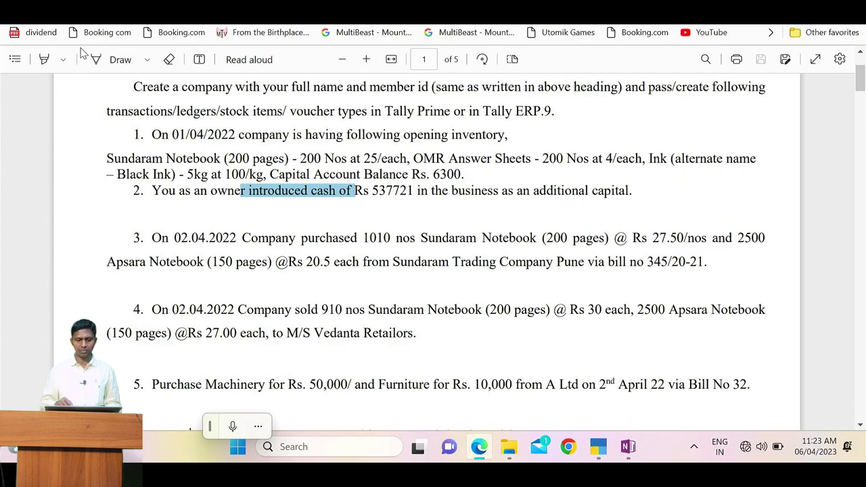
pyautogui.hotkey('alt', 'Tab')
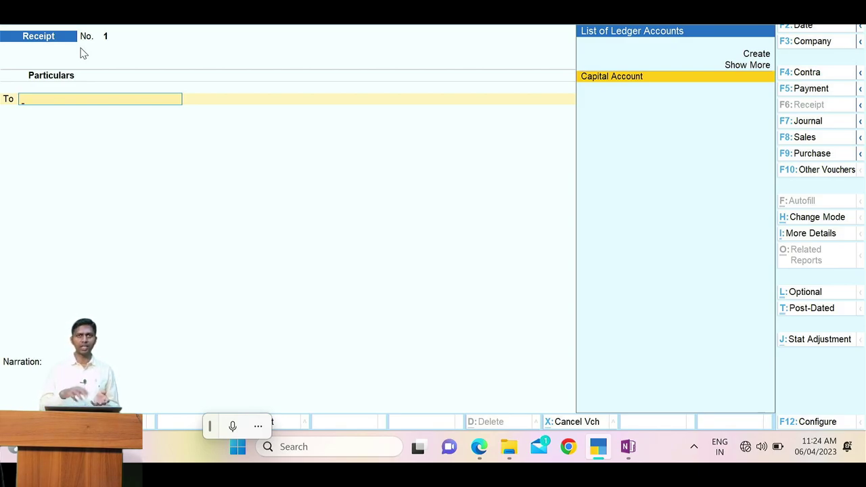
pyautogui.write('Ca')
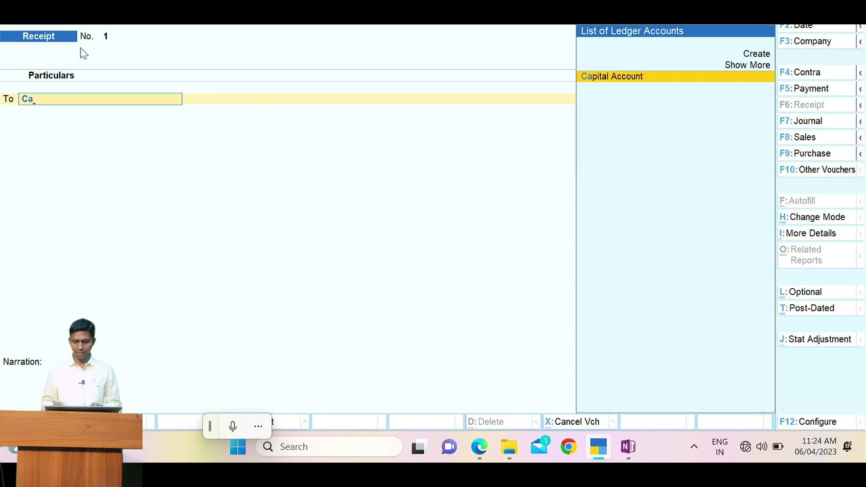
pyautogui.press('Return')
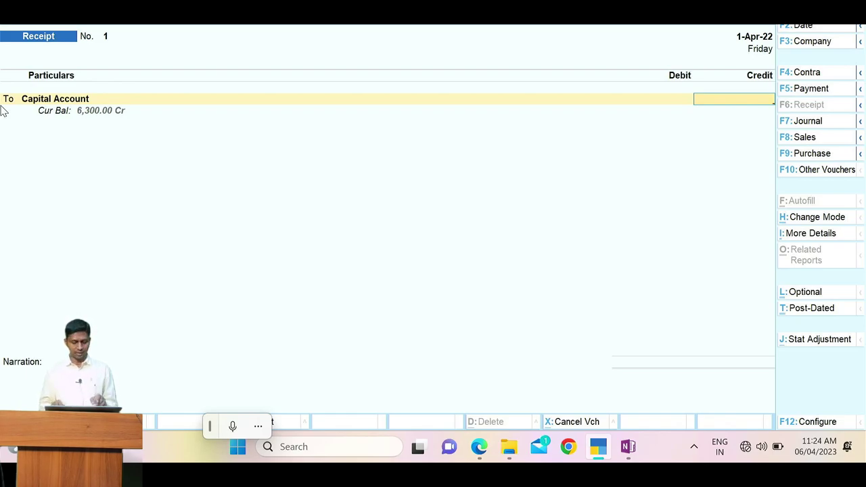
pyautogui.hotkey('alt', 'Tab')
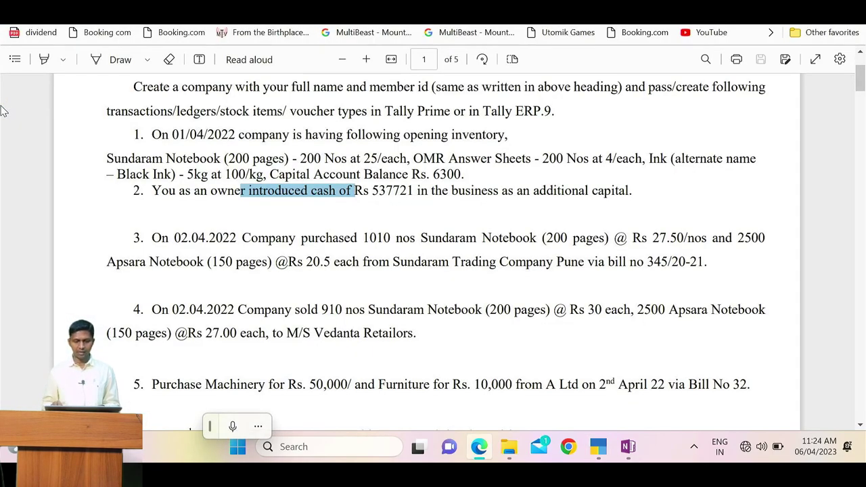
pyautogui.hotkey('alt', 'Tab')
pyautogui.hotkey('alt', 'Tab')
pyautogui.hotkey('alt', 'Tab')
pyautogui.write('5')
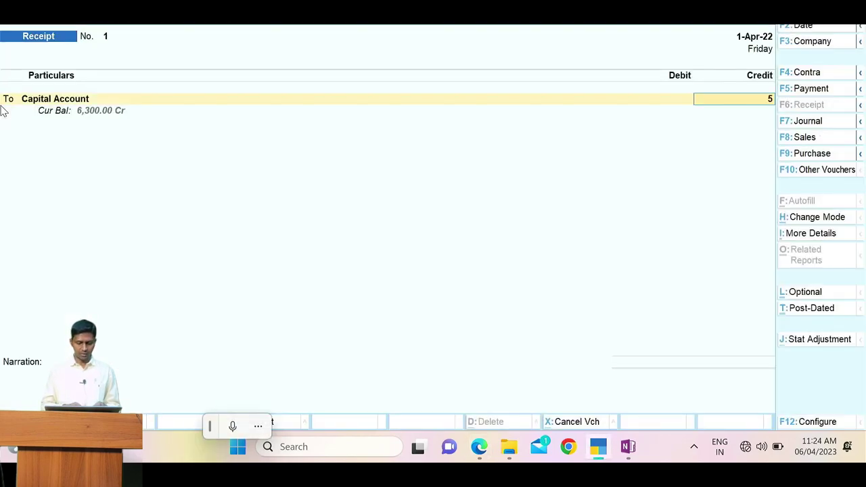
pyautogui.write('37721')
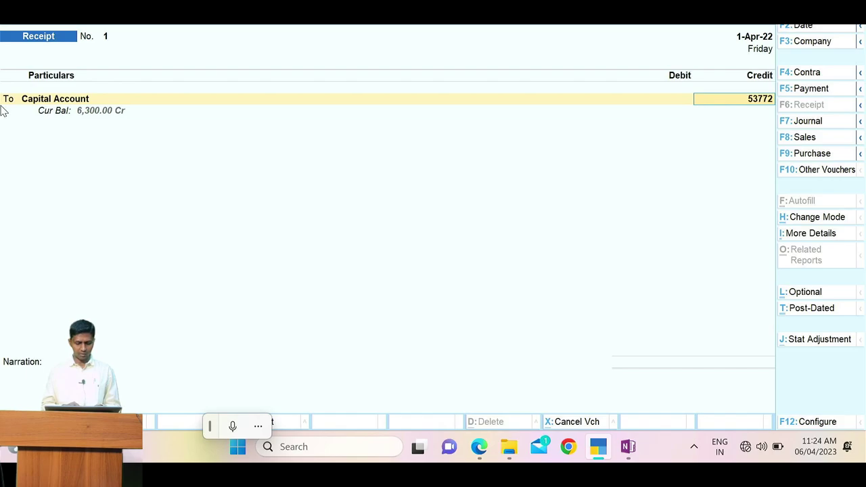
pyautogui.press('Return')
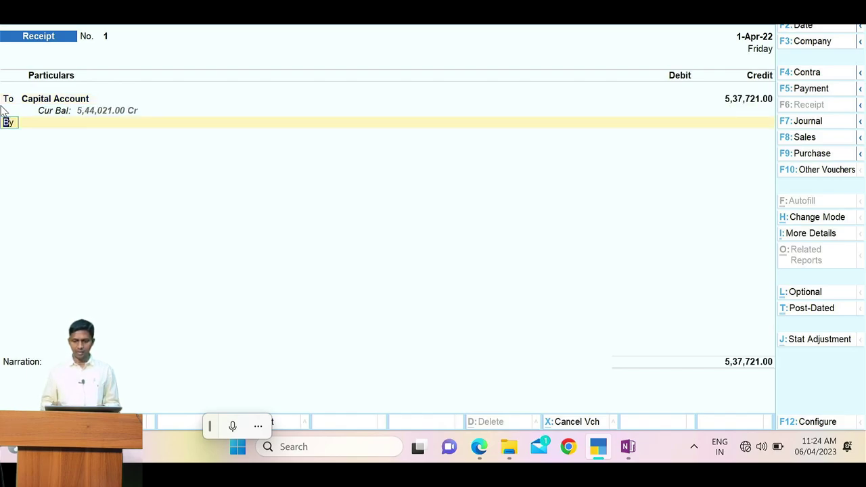
# Step: Debit Cash with 5,37,721.00 on the receipt
pyautogui.hotkey('alt', 'Tab')
pyautogui.hotkey('alt', 'Tab')
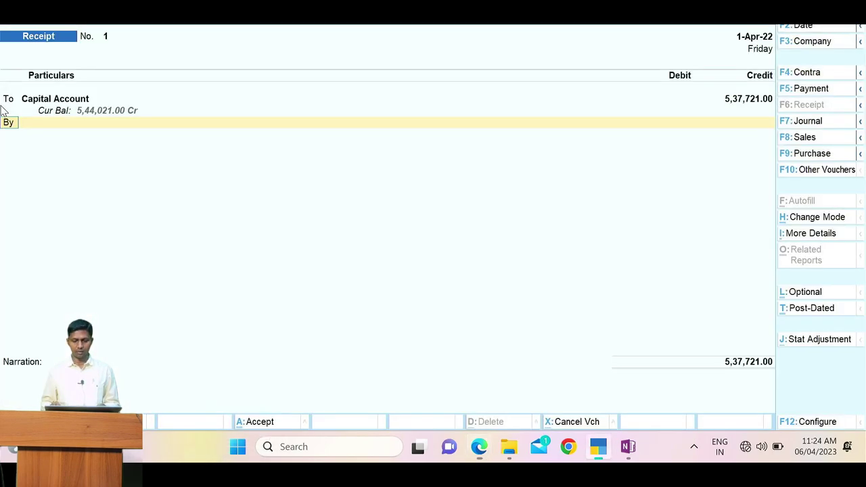
pyautogui.hotkey('alt', 'Tab')
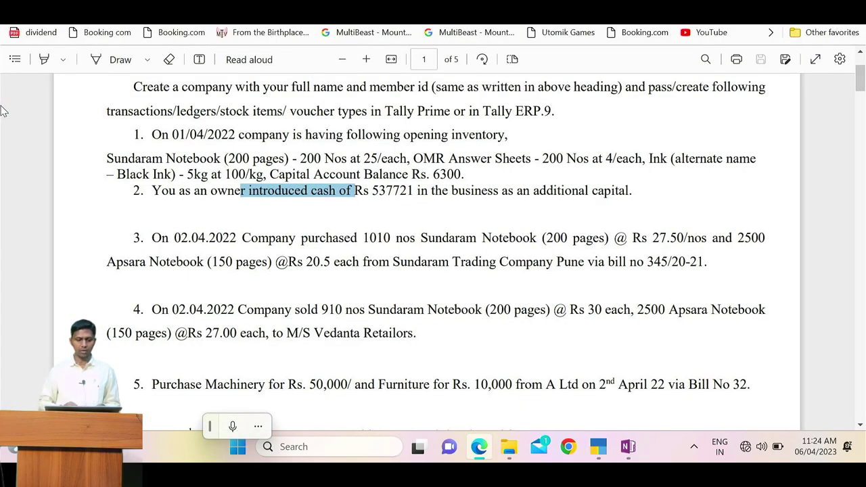
pyautogui.click(314, 192)
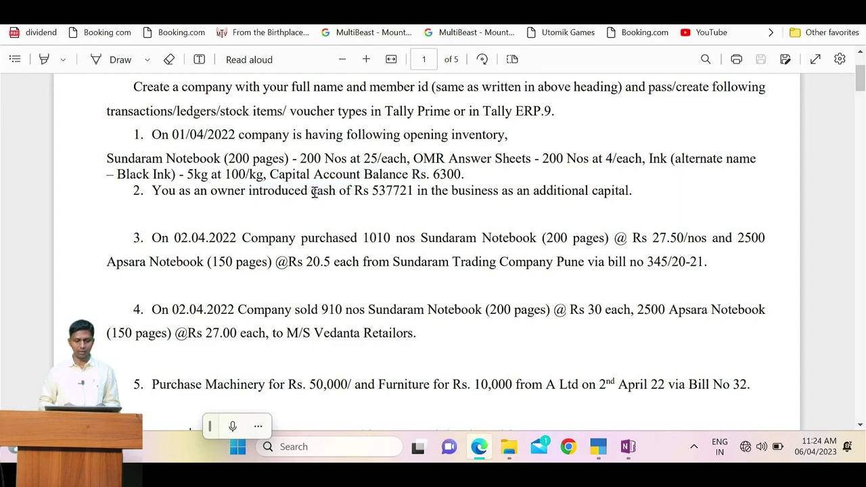
pyautogui.doubleClick(314, 192)
pyautogui.hotkey('alt', 'Tab')
pyautogui.write('Cas')
pyautogui.press('Return')
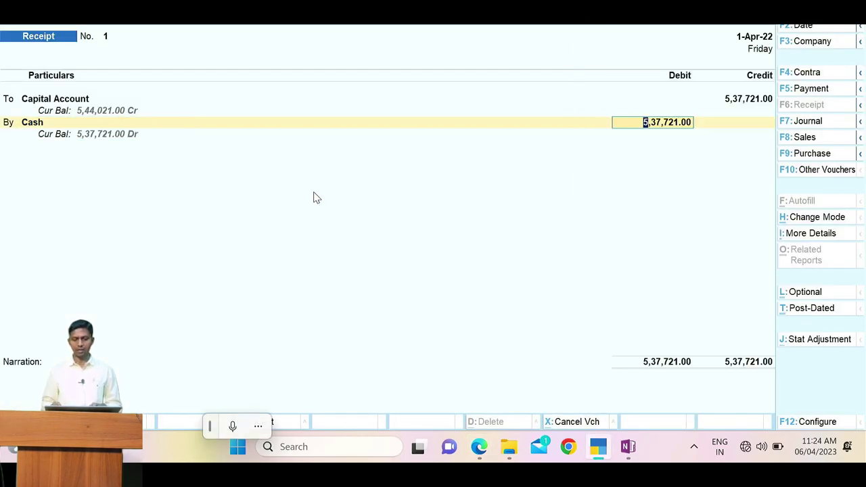
pyautogui.press('Return')
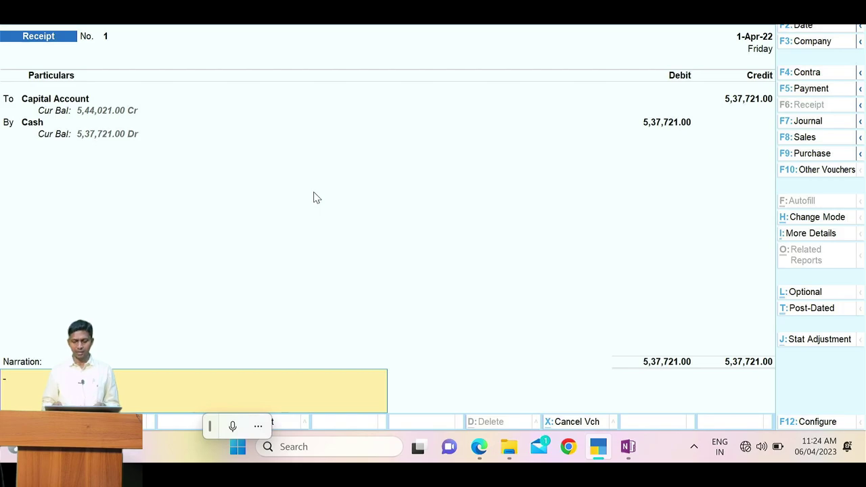
# Step: Skip the narration and save receipt voucher No. 1
pyautogui.hotkey('alt', 'Tab')
pyautogui.hotkey('alt', 'Tab')
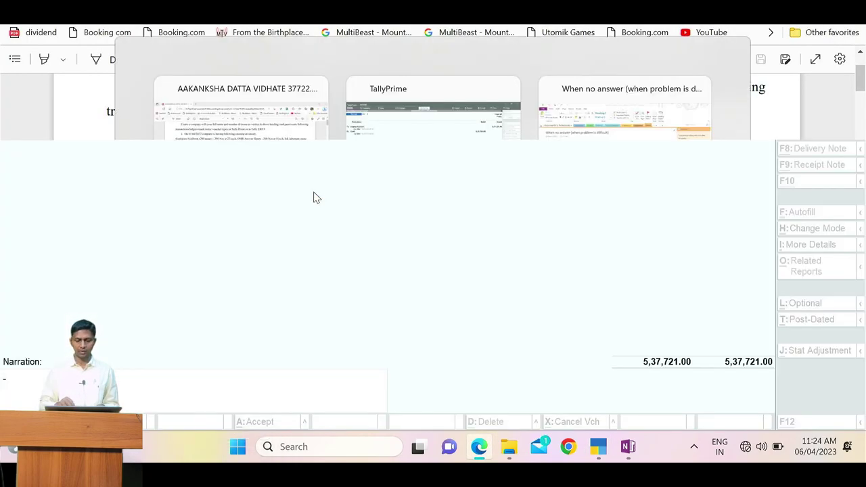
pyautogui.press('Return')
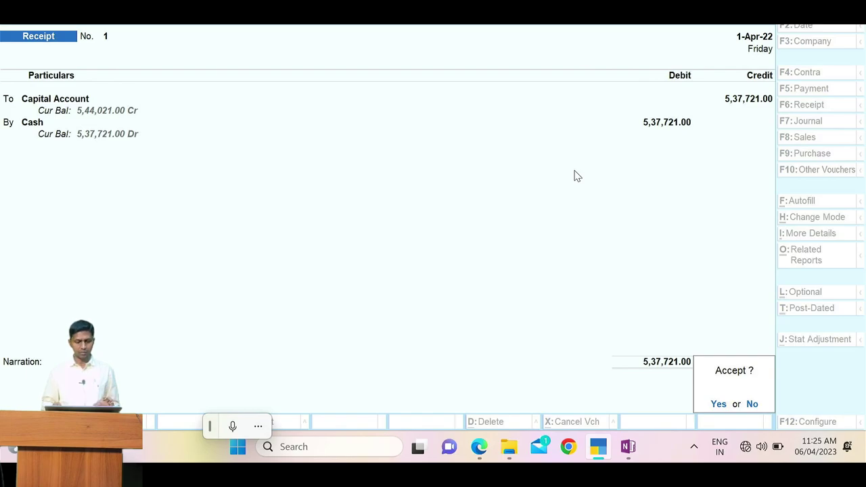
pyautogui.press('Return')
# Step: Set the next voucher's date to 2-Apr-22 (typed as 2.4), matching assignment item 3
pyautogui.hotkey('alt', 'Tab')
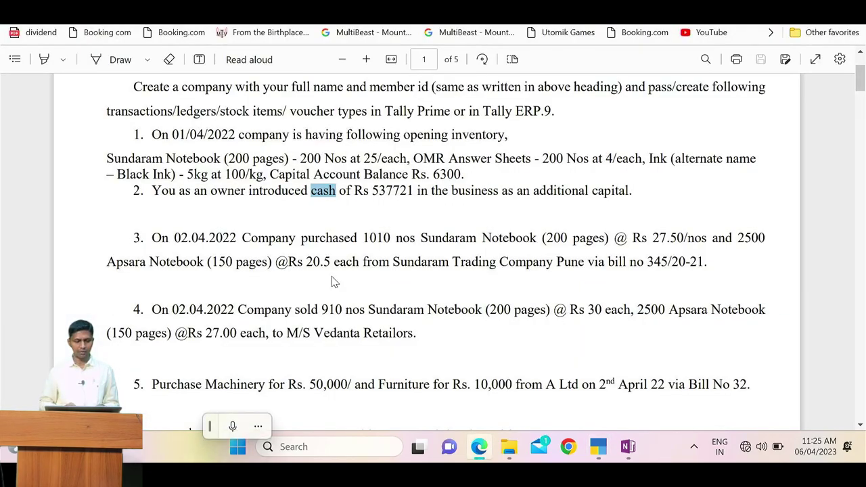
pyautogui.moveTo(152, 237); pyautogui.dragTo(237, 250)
pyautogui.hotkey('alt', 'Tab')
pyautogui.press('F2')
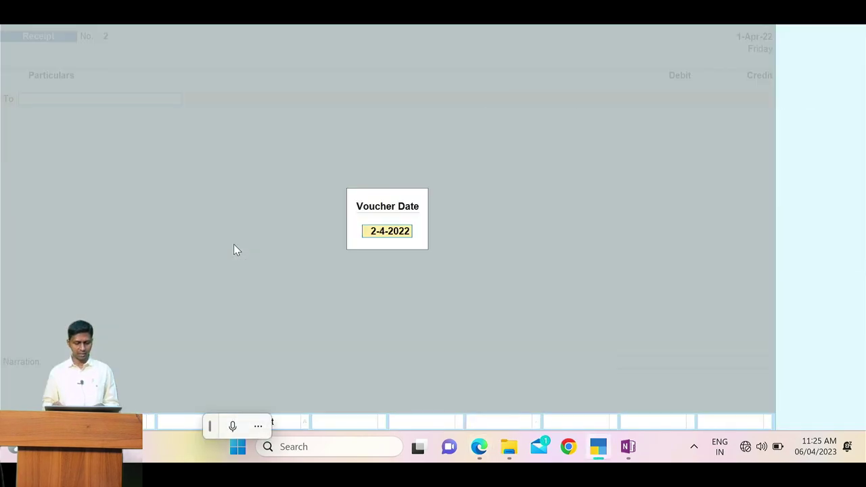
pyautogui.write('2.4')
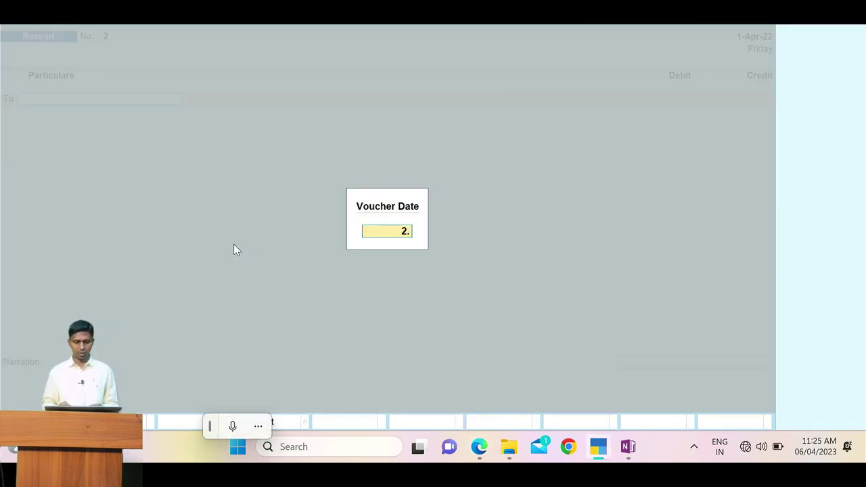
pyautogui.press('Return')
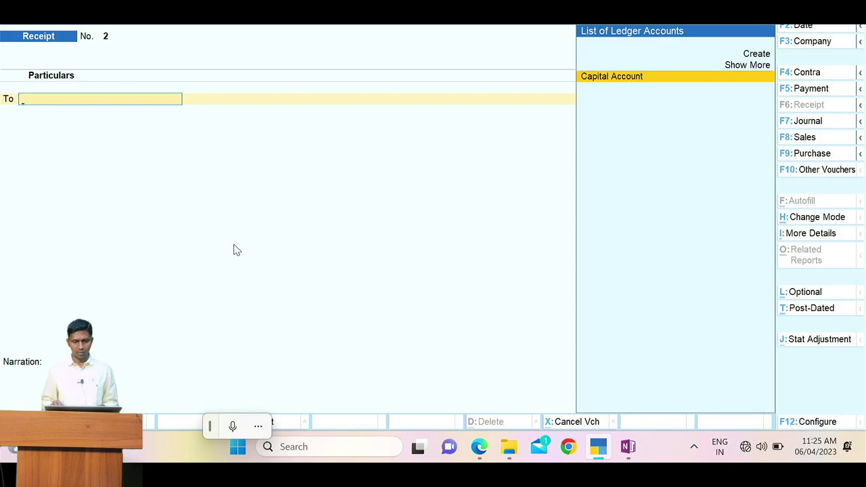
pyautogui.hotkey('alt', 'Tab')
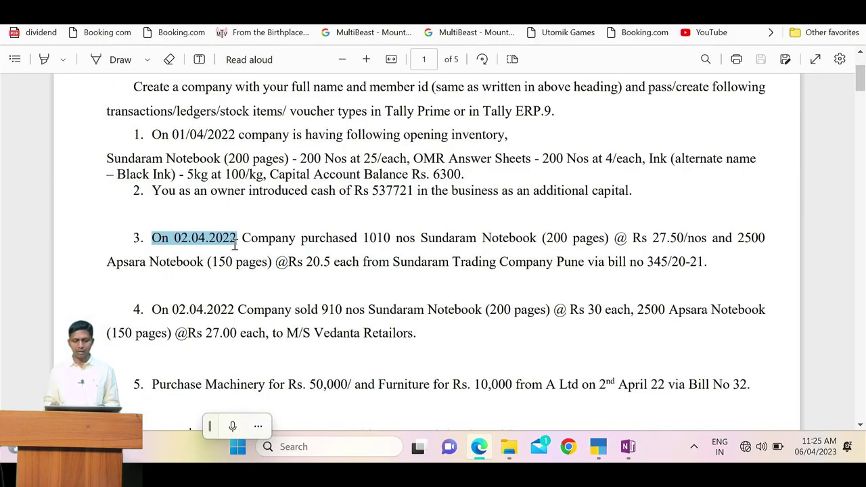
pyautogui.hotkey('alt', 'Tab')
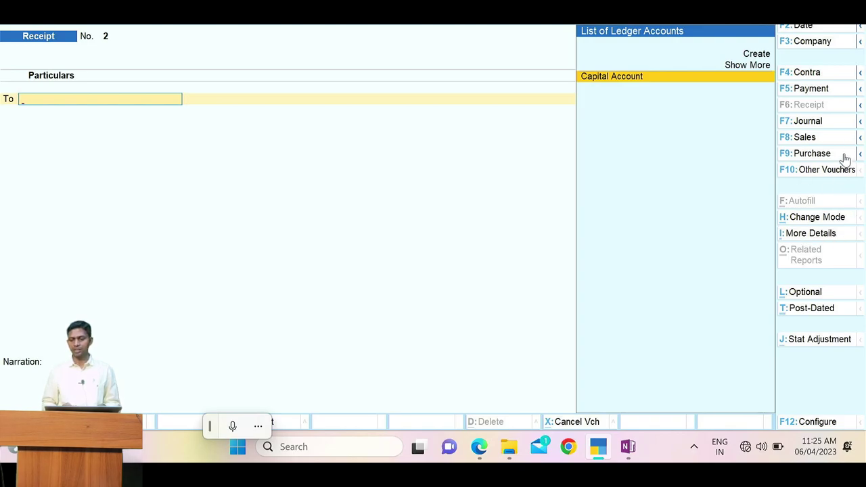
# Step: Switch the new voucher to a Purchase voucher, checking the assignment in between
pyautogui.click(813, 153)
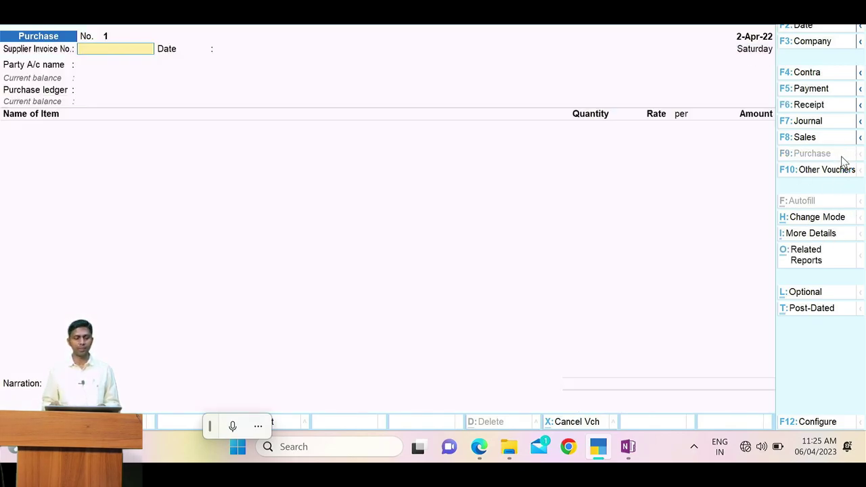
pyautogui.hotkey('alt', 'Tab')
pyautogui.hotkey('alt', 'Tab')
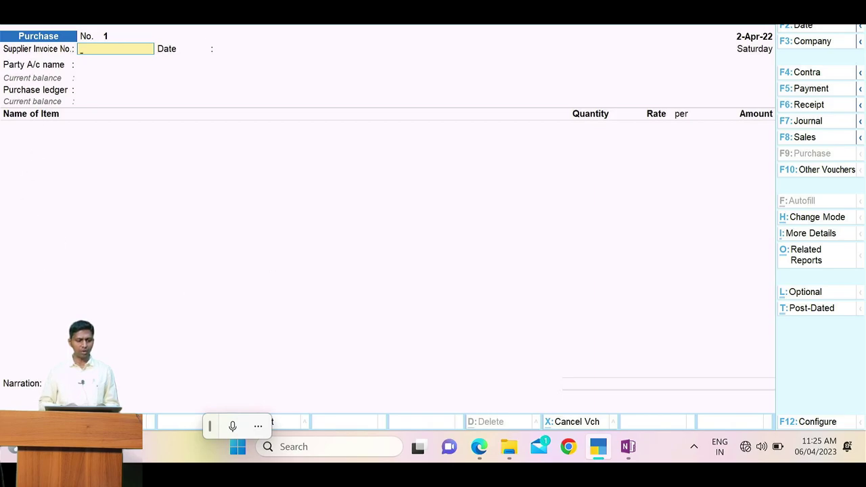
pyautogui.hotkey('alt', 'Tab')
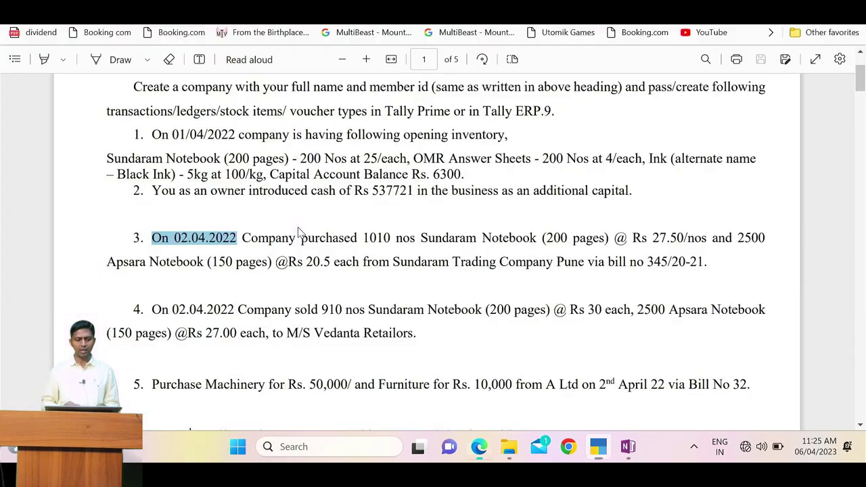
pyautogui.hotkey('alt', 'Tab')
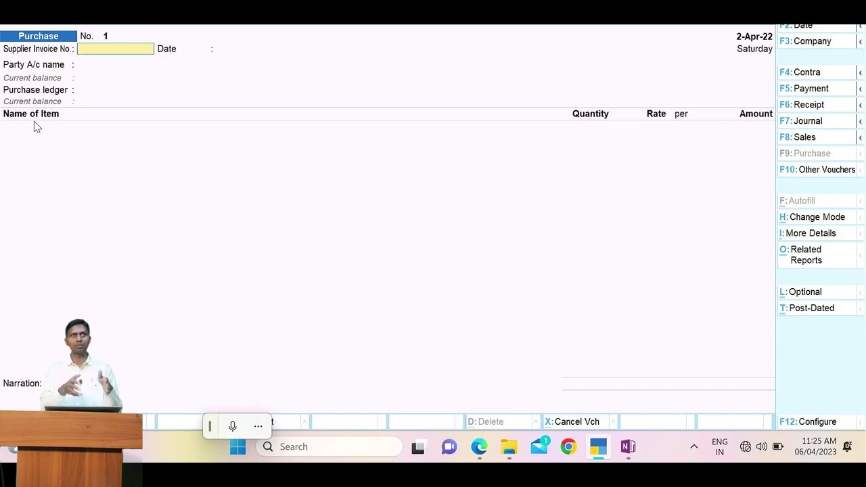
pyautogui.hotkey('alt', 'Tab')
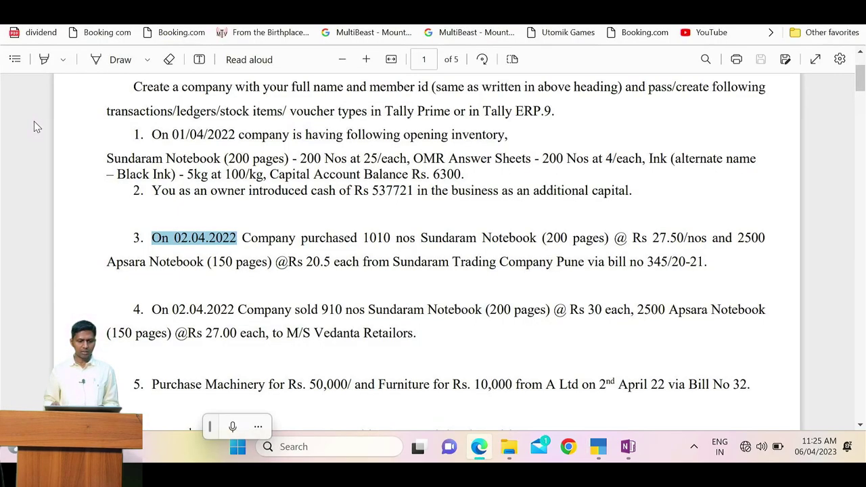
pyautogui.hotkey('alt', 'Tab')
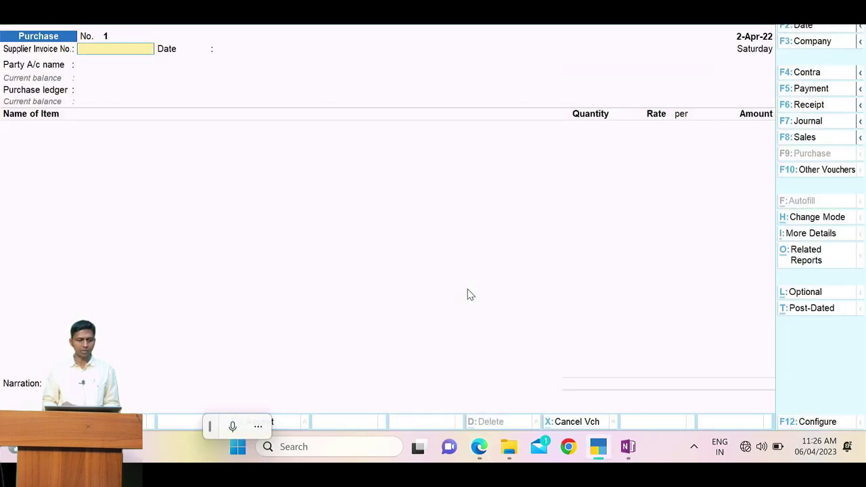
pyautogui.hotkey('alt', 'Tab')
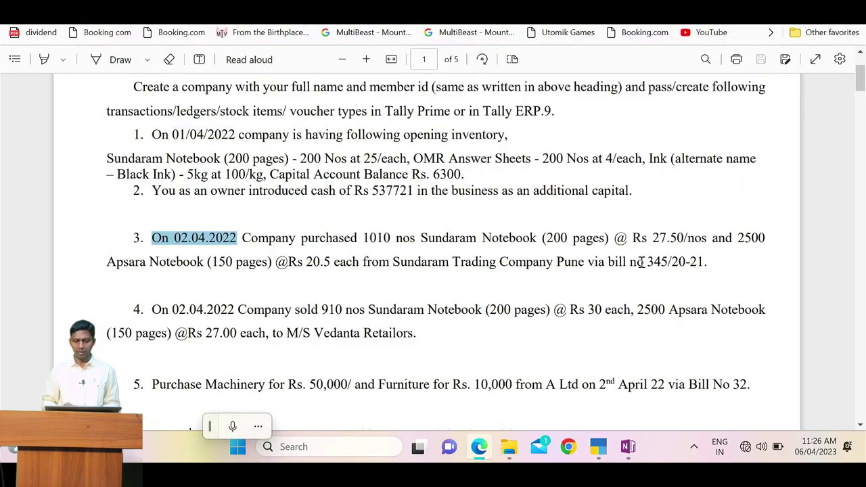
# Step: Enter supplier invoice 345/20-21 dated 2-Apr-22 on the purchase voucher
pyautogui.moveTo(648, 263); pyautogui.dragTo(700, 265)
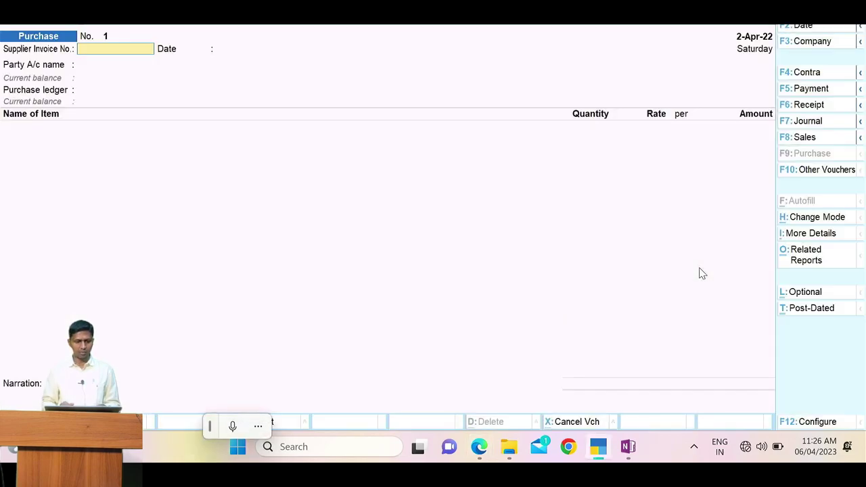
pyautogui.write('345/20-21')
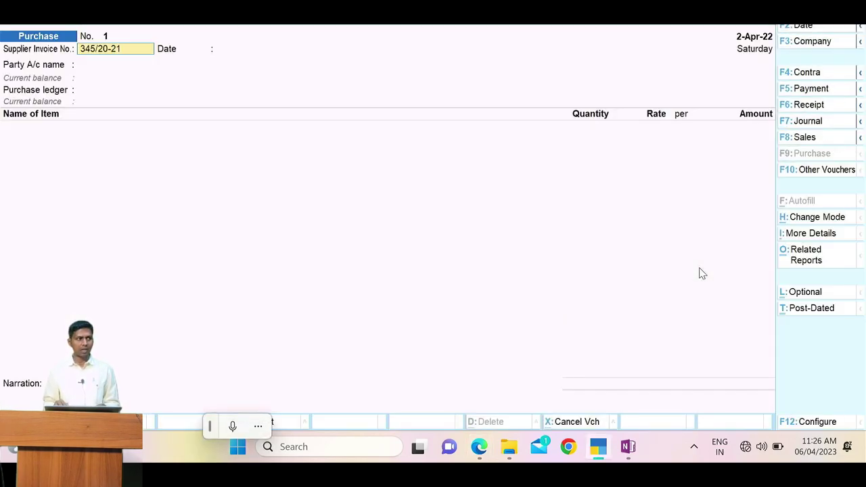
pyautogui.press('Return')
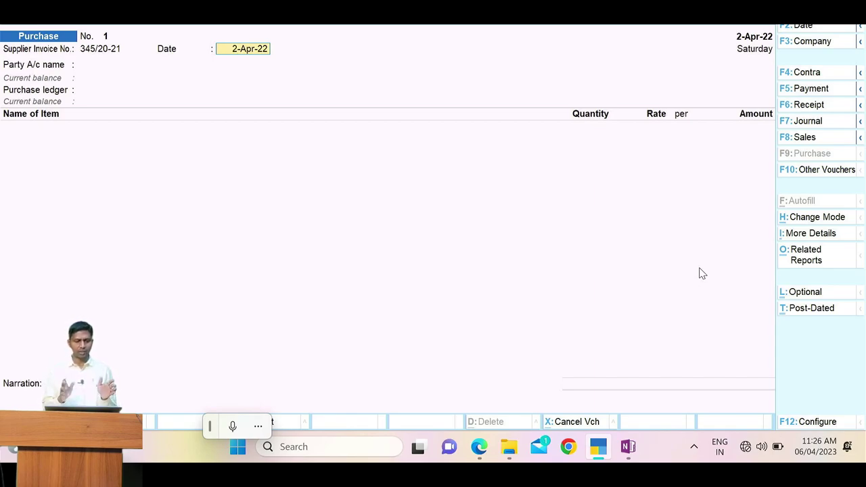
pyautogui.hotkey('alt', 'Tab')
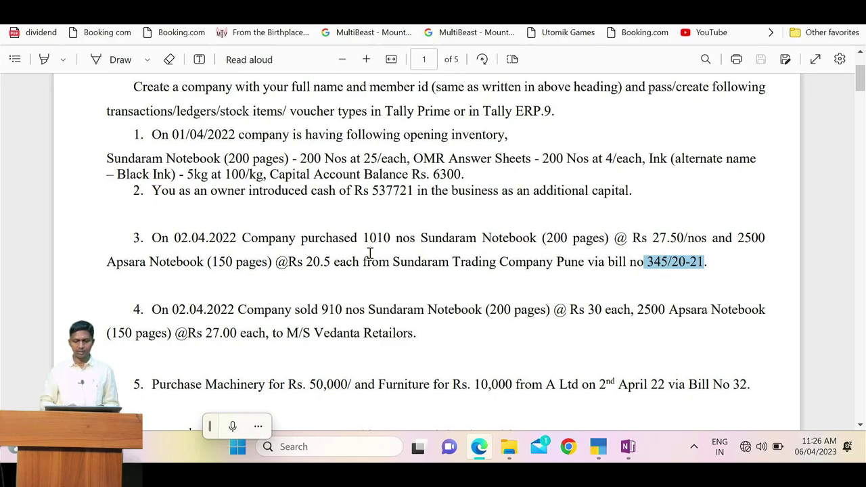
pyautogui.hotkey('alt', 'Tab')
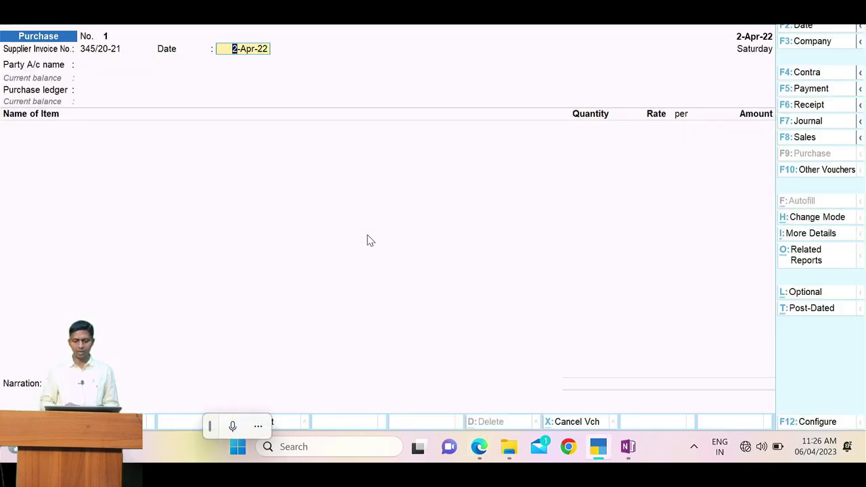
pyautogui.hotkey('alt', 'Tab')
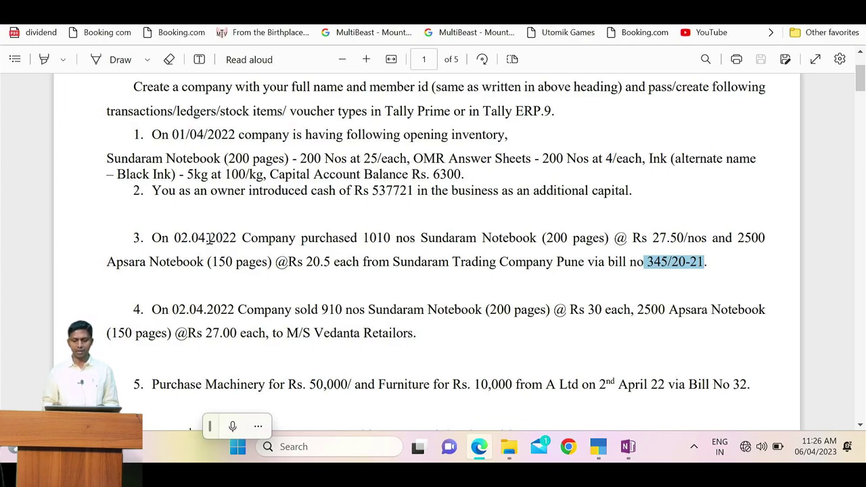
pyautogui.hotkey('alt', 'Tab')
pyautogui.press('Return')
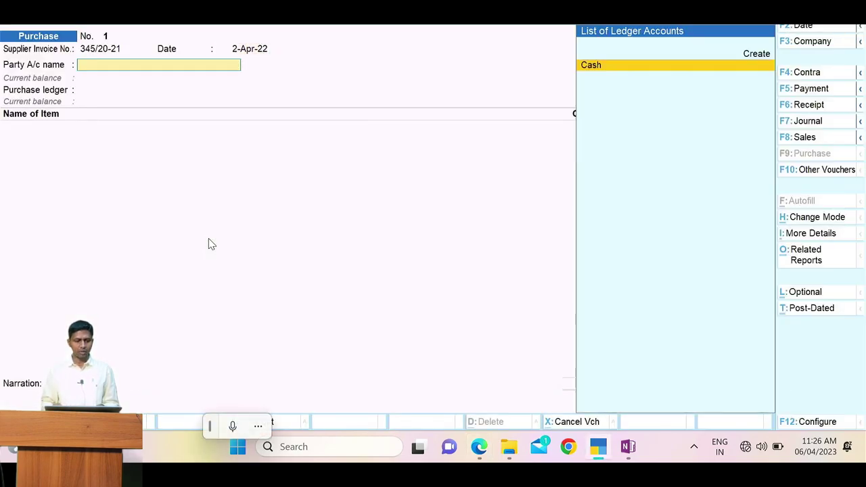
# Step: Paste supplier Sundaram Trading Company as the party and highlight Create for a new ledger
pyautogui.hotkey('alt', 'Tab')
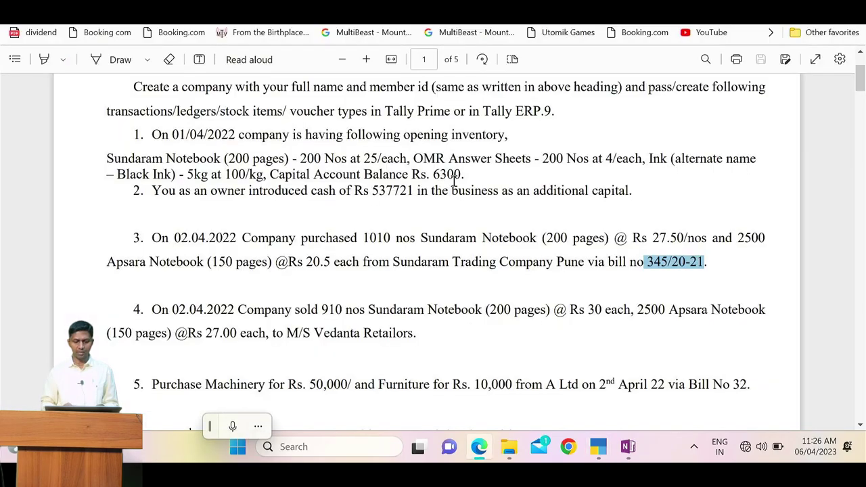
pyautogui.moveTo(393, 264); pyautogui.dragTo(552, 273)
pyautogui.hotkey('ctrl', 'c')
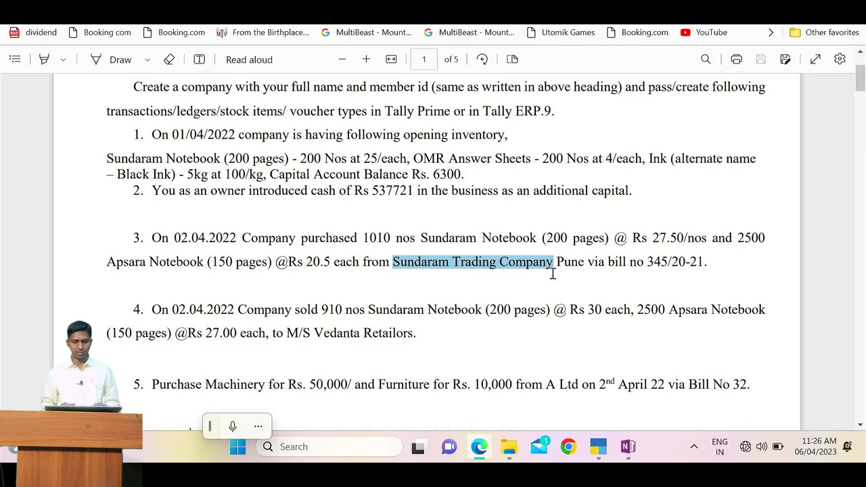
pyautogui.hotkey('alt', 'Tab')
pyautogui.hotkey('ctrl', 'v')
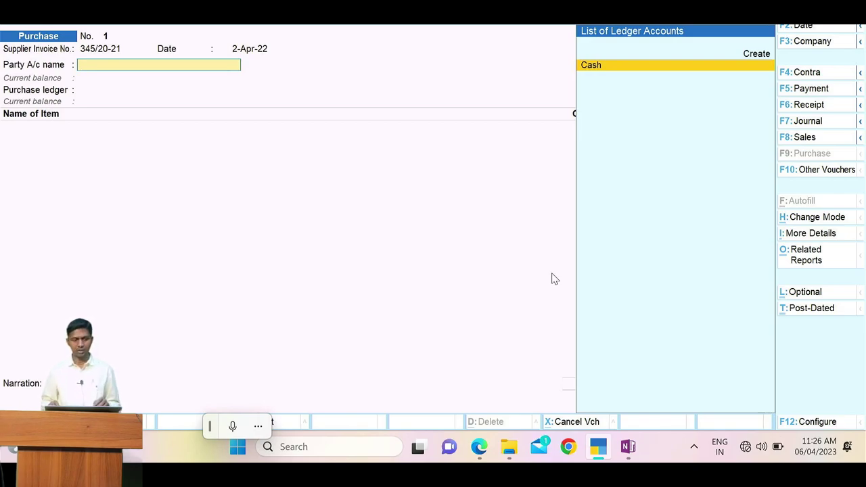
pyautogui.press('Up')
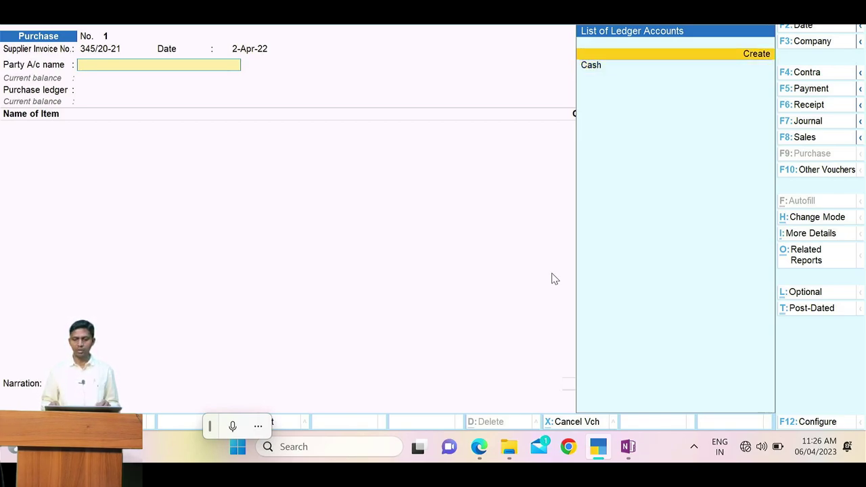
# Step: Create a new ledger named Sundaram Trading Company under Sundry Creditors
pyautogui.press('Return')
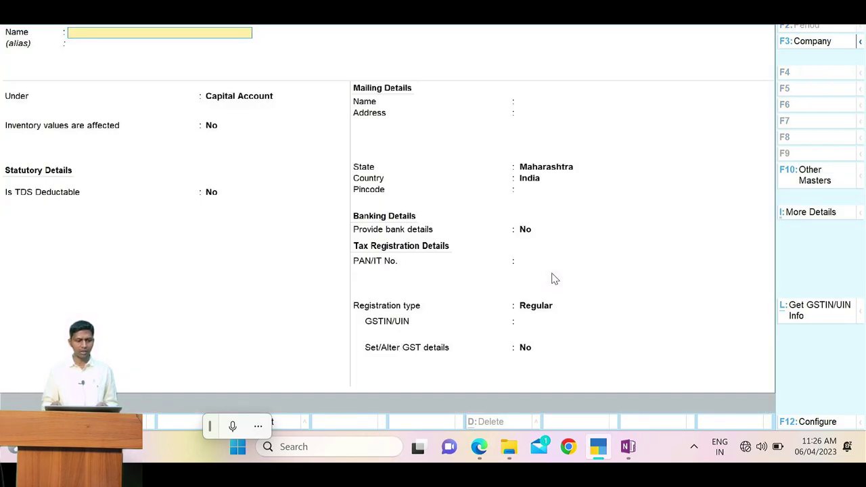
pyautogui.hotkey('ctrl', 'v')
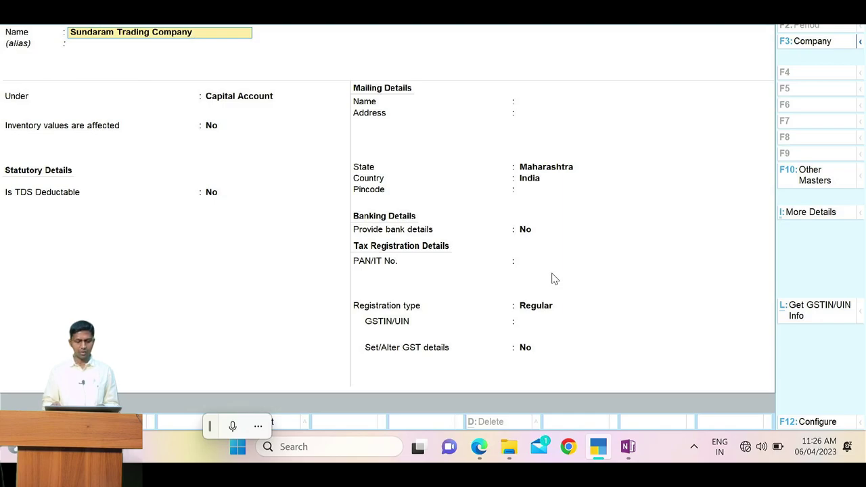
pyautogui.press('Return')
pyautogui.press('Return')
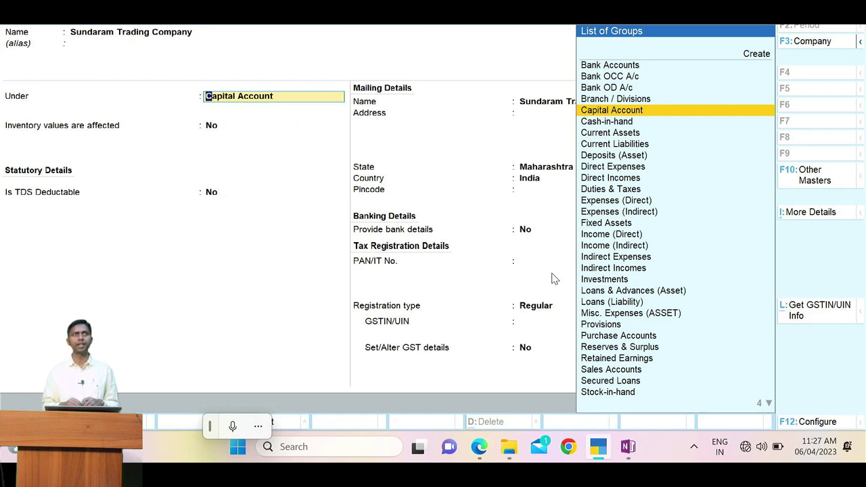
pyautogui.write('Sun')
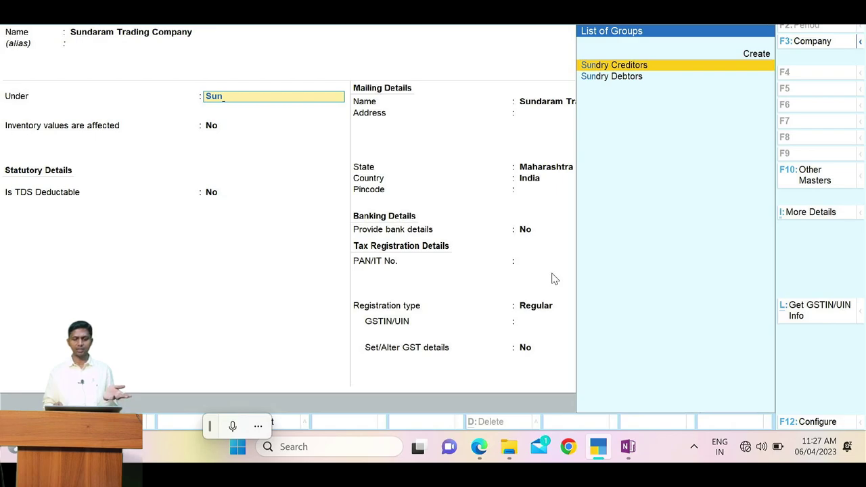
pyautogui.press('Return')
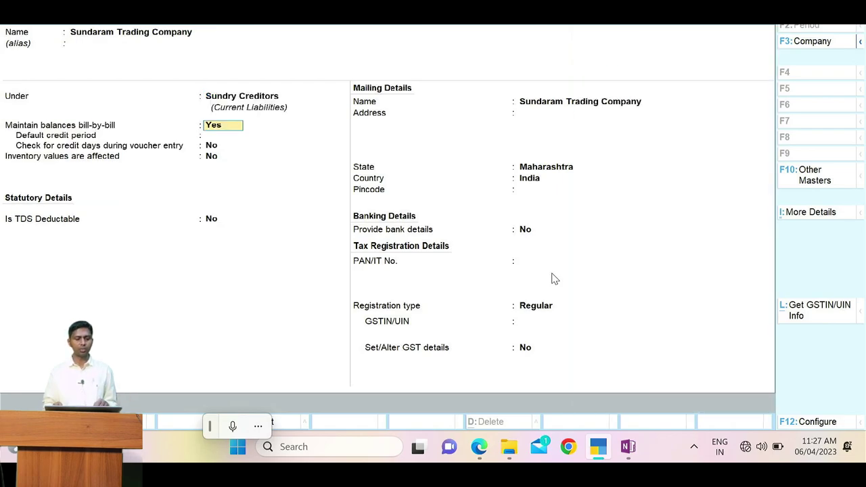
# Step: Keep the default bill-wise, mailing, Maharashtra and Regular GST settings and save the ledger
pyautogui.press('Return')
pyautogui.press('Return')
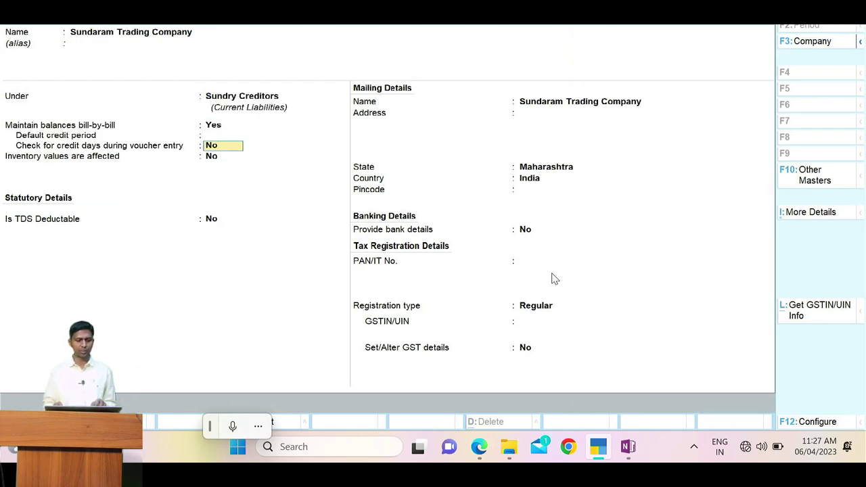
pyautogui.press('Return')
pyautogui.press('Return')
pyautogui.press('Return')
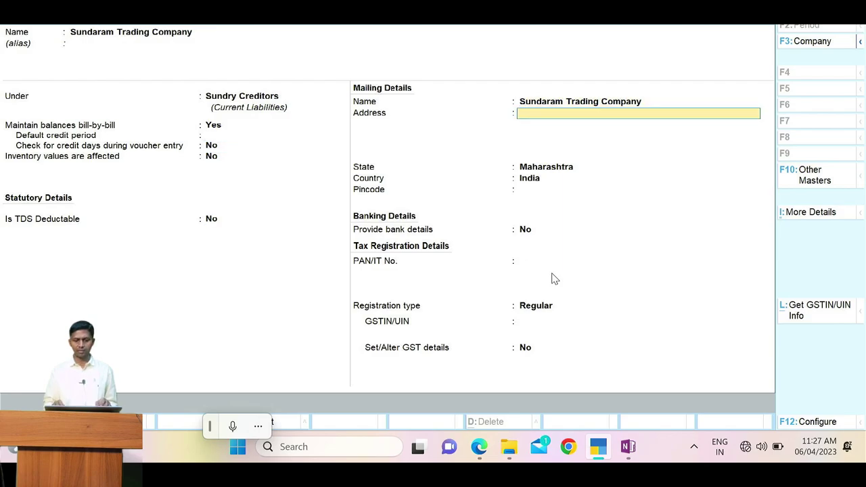
pyautogui.press('Return')
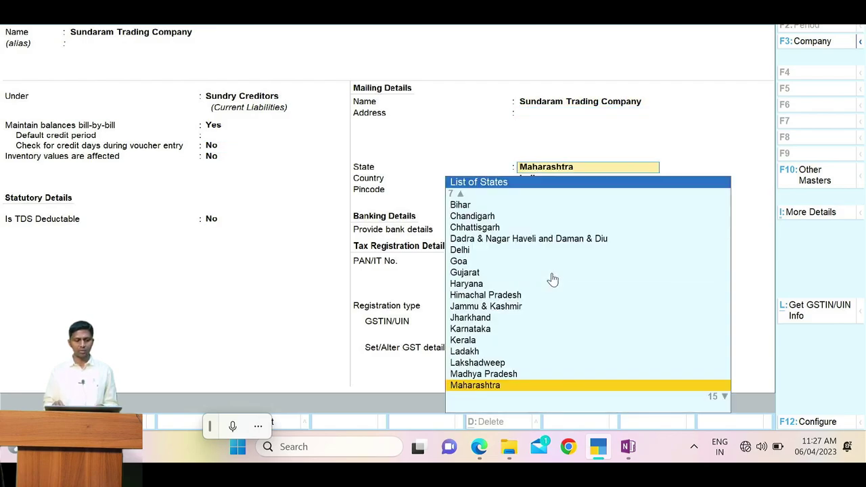
pyautogui.press('Return')
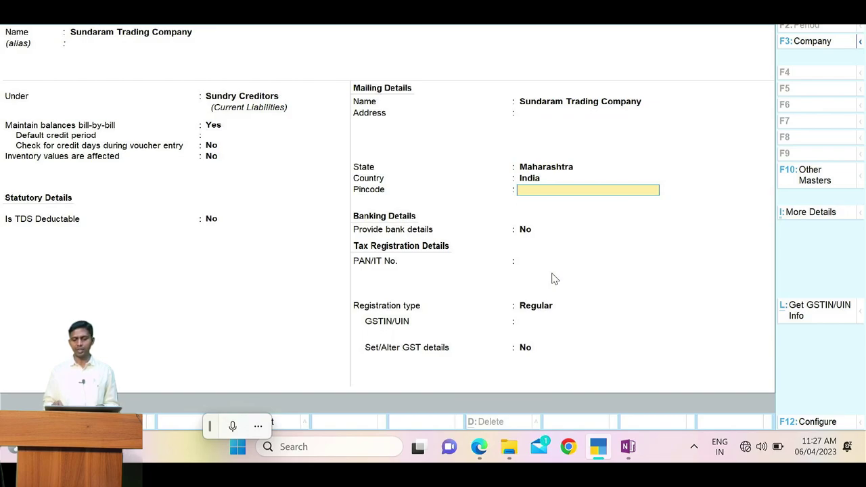
pyautogui.press('Return')
pyautogui.press('Return')
pyautogui.press('Return')
pyautogui.press('Return')
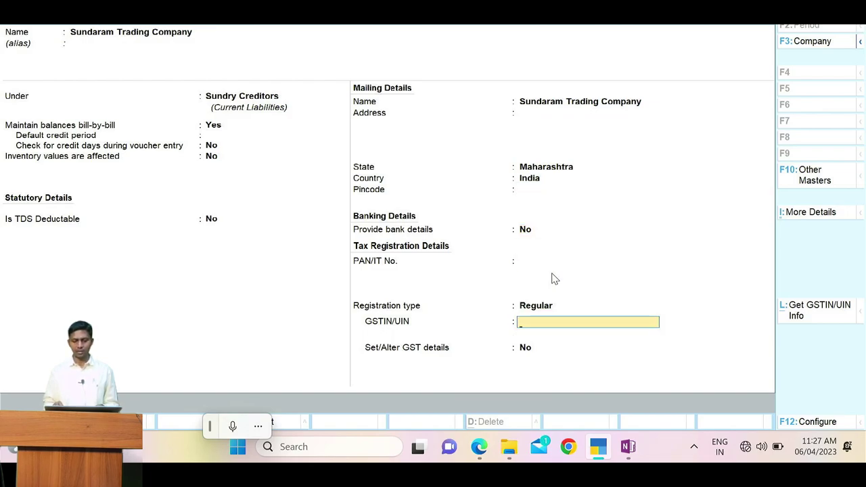
pyautogui.press('Return')
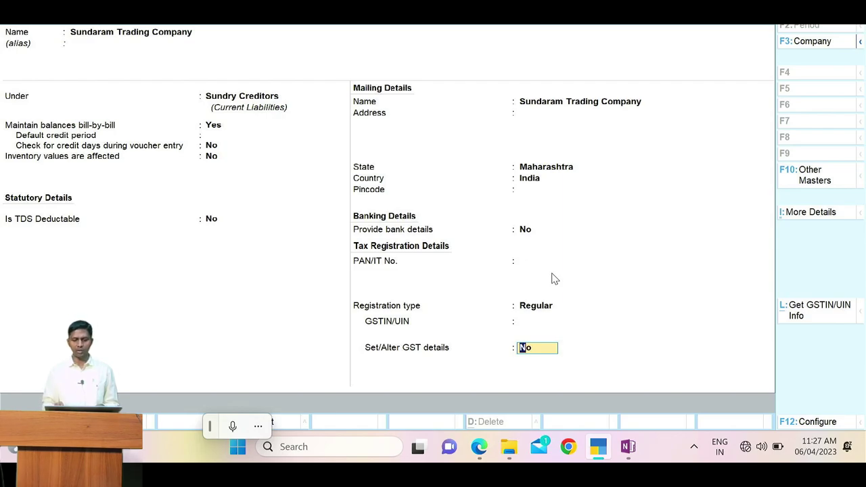
pyautogui.press('Return')
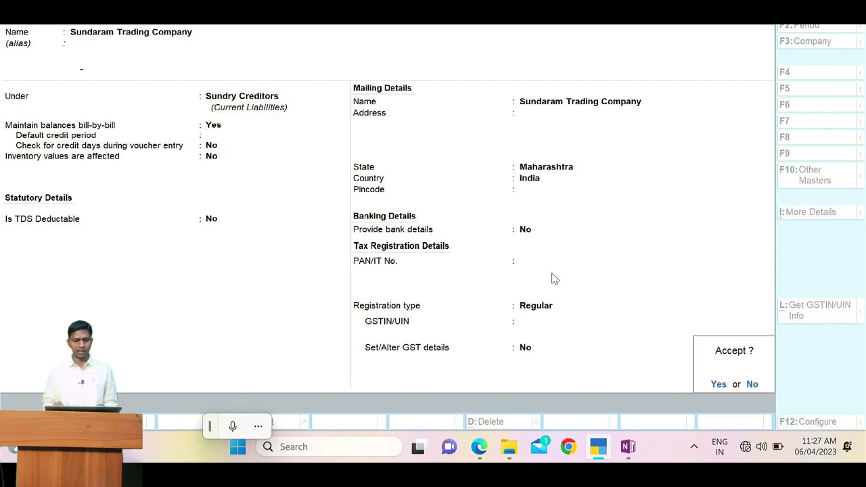
pyautogui.press('Return')
pyautogui.hotkey('alt', 'Tab')
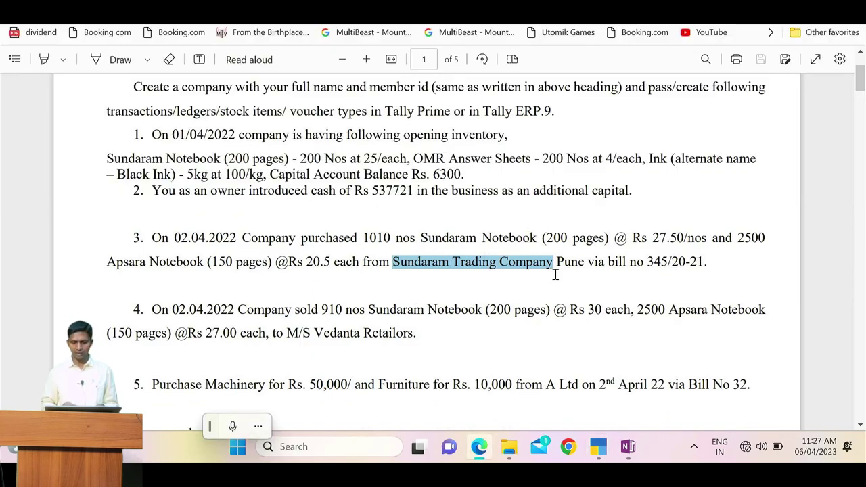
# Step: Skip the blank receipt details and give Sundaram Trading Company the address Pune in party details
pyautogui.hotkey('alt', 'Tab')
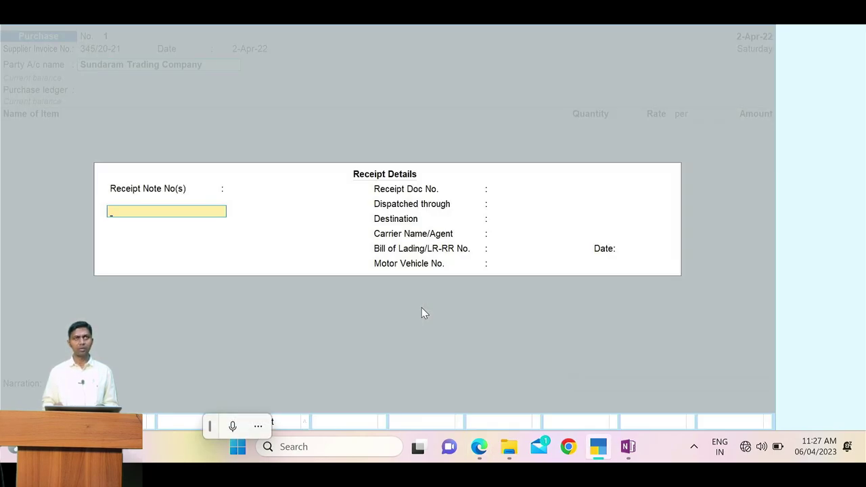
pyautogui.press('Return')
pyautogui.press('Return')
pyautogui.press('Return')
pyautogui.press('Return')
pyautogui.press('Return')
pyautogui.press('Return')
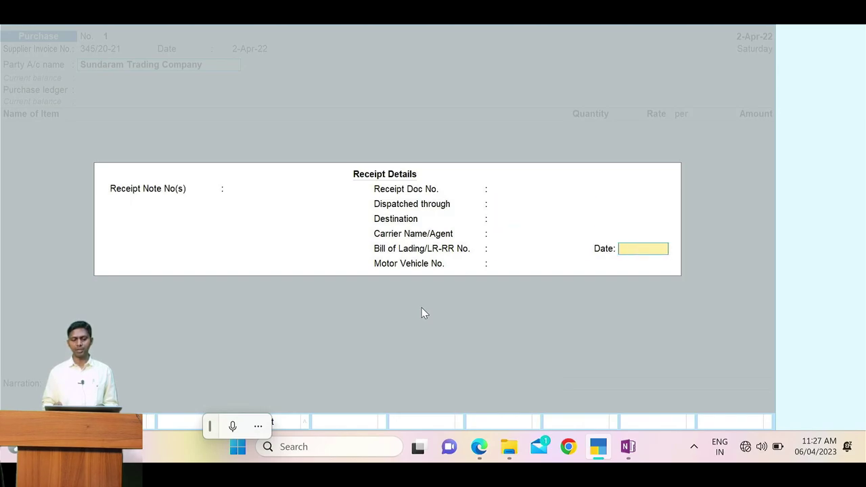
pyautogui.press('BackSpace')
pyautogui.press('Return')
pyautogui.press('Return')
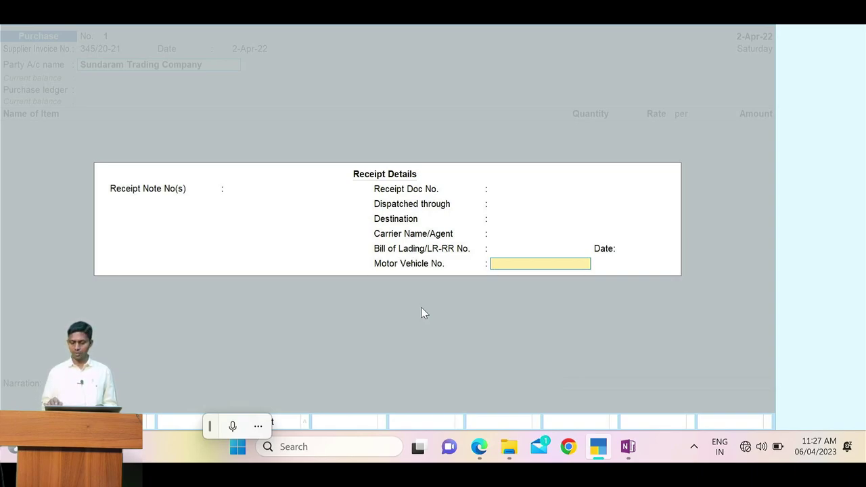
pyautogui.press('Return')
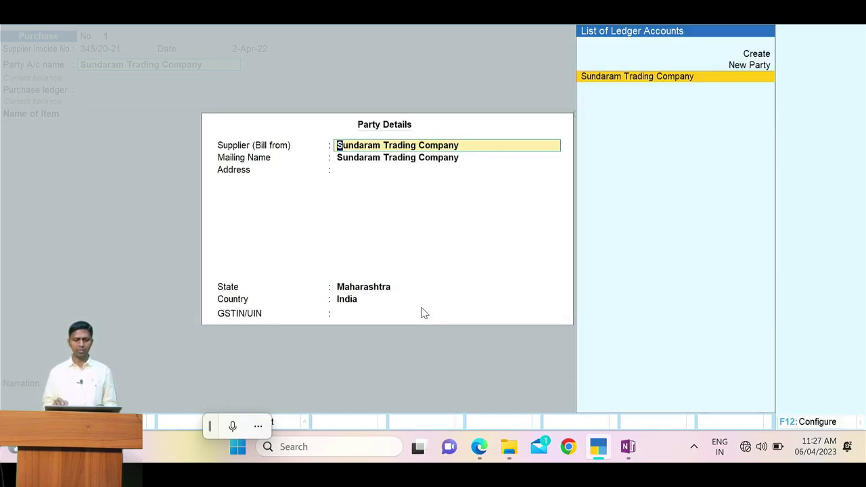
pyautogui.press('Return')
pyautogui.press('Return')
pyautogui.write('Pun')
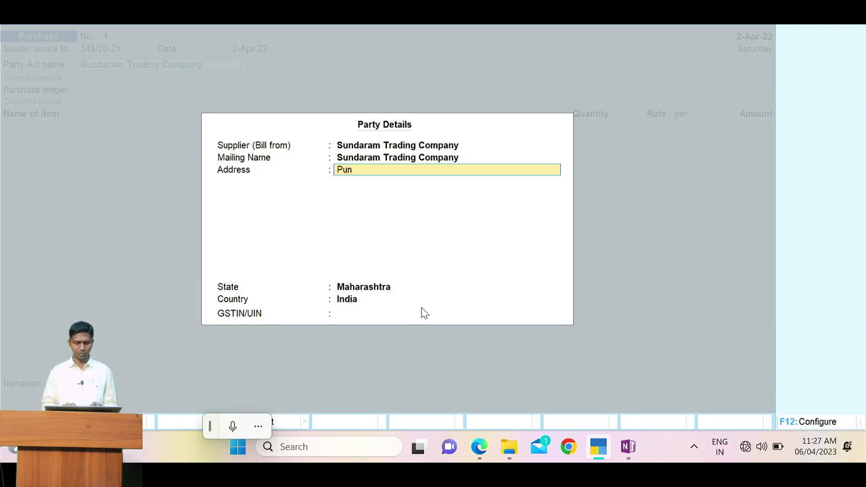
pyautogui.write('e')
pyautogui.press('Return')
pyautogui.press('Return')
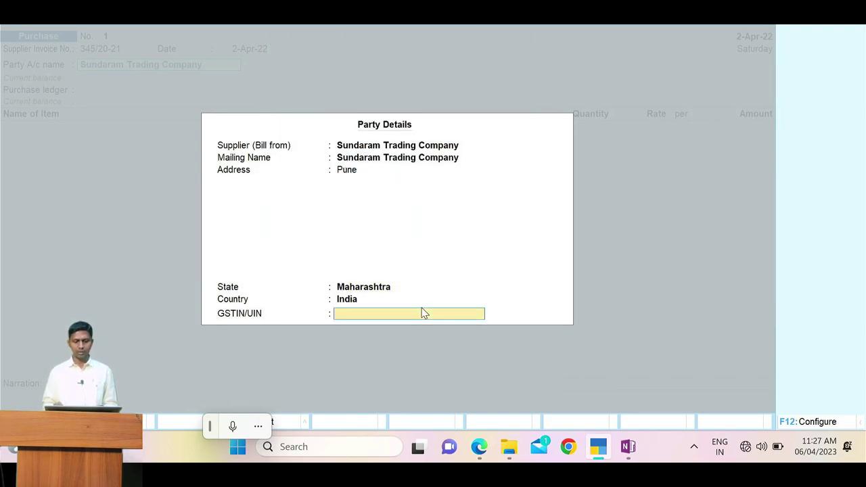
pyautogui.press('Return')
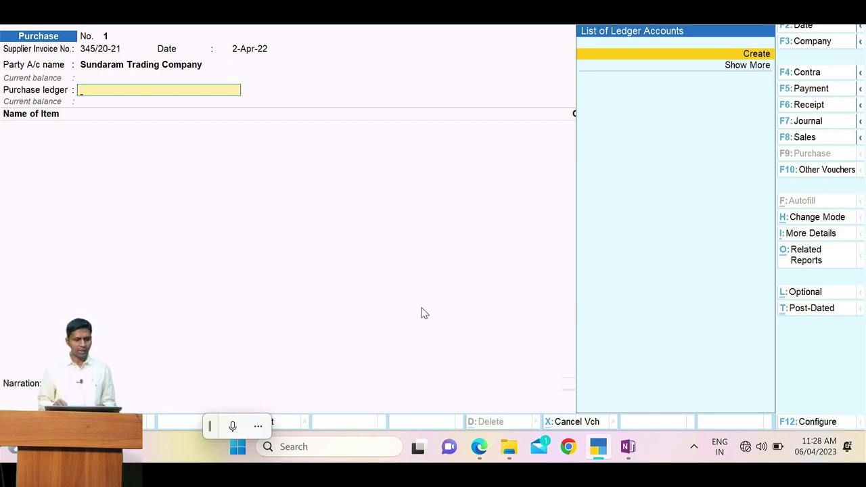
# Step: Create the Purchase A/c ledger under Purchase Accounts and use it as the voucher's purchase ledger
pyautogui.hotkey('alt', 'Tab')
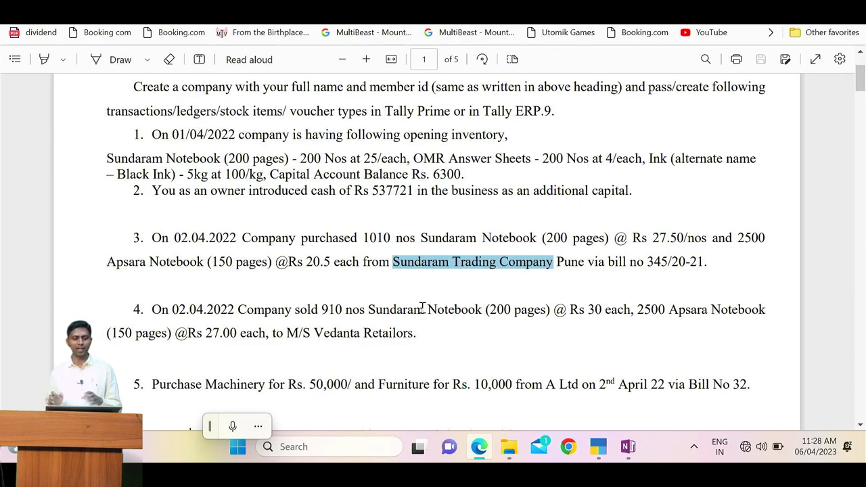
pyautogui.hotkey('alt', 'Tab')
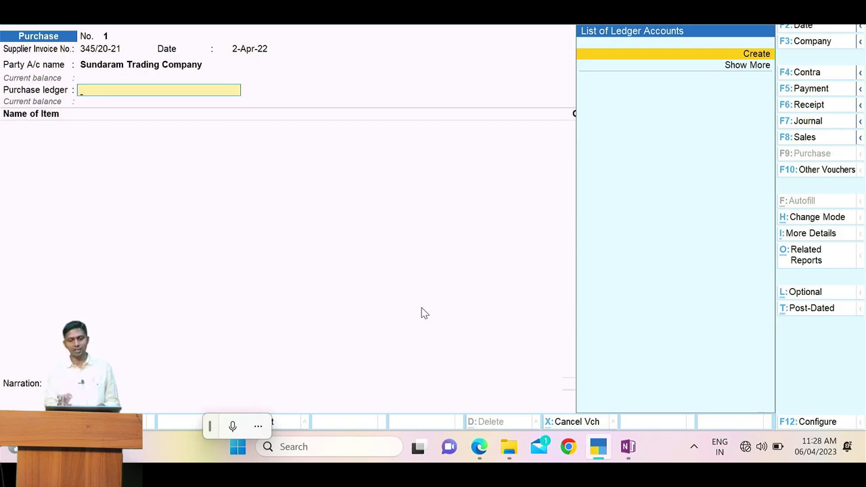
pyautogui.write('p')
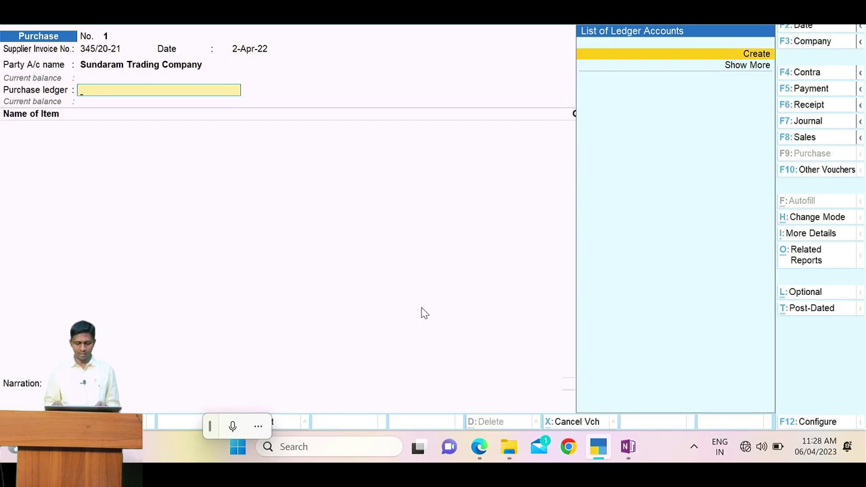
pyautogui.hotkey('alt', 'c')
pyautogui.write('Purchase A/c')
pyautogui.press('Return')
pyautogui.write('Pu')
pyautogui.press('Return')
pyautogui.press('Return')
pyautogui.press('Return')
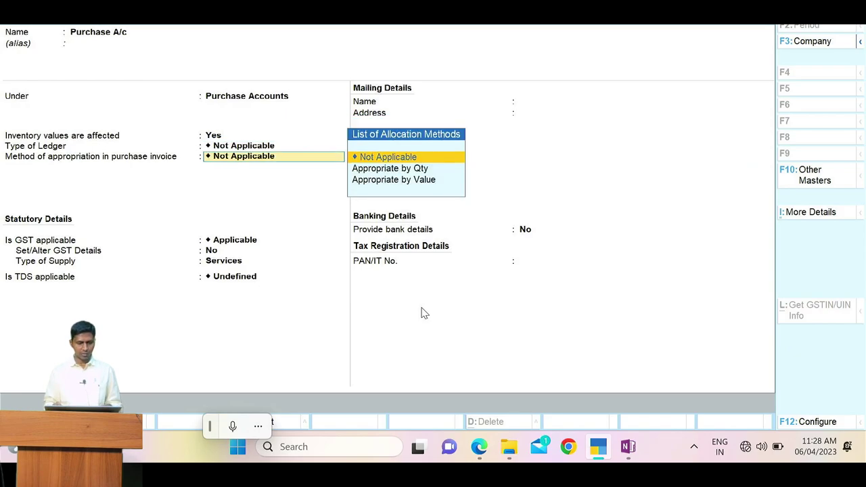
pyautogui.press('Return')
pyautogui.press('Return')
pyautogui.press('Return')
pyautogui.hotkey('ctrl', 'a')
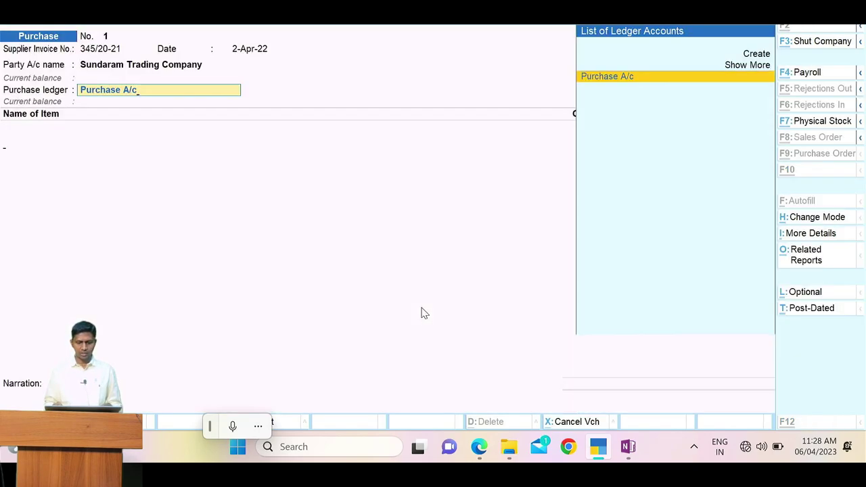
pyautogui.press('Return')
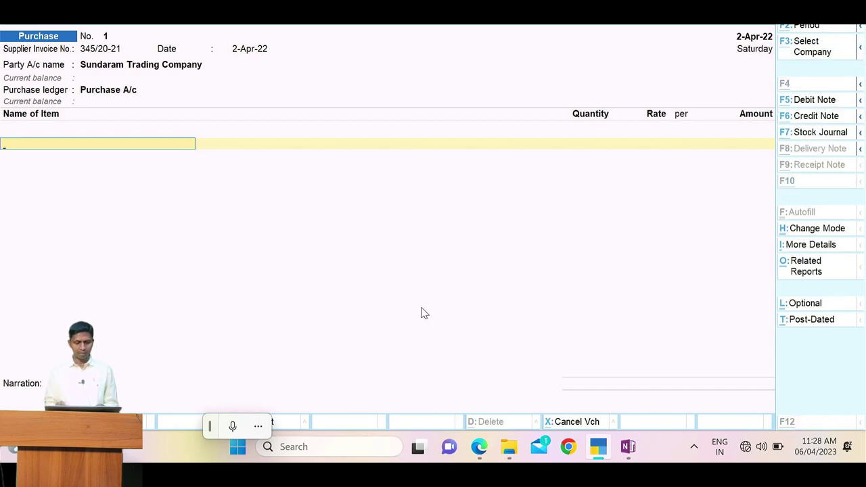
# Step: Choose Sundaram Notebook (200 pages) as the first item on the purchase voucher
pyautogui.hotkey('alt', 'Tab')
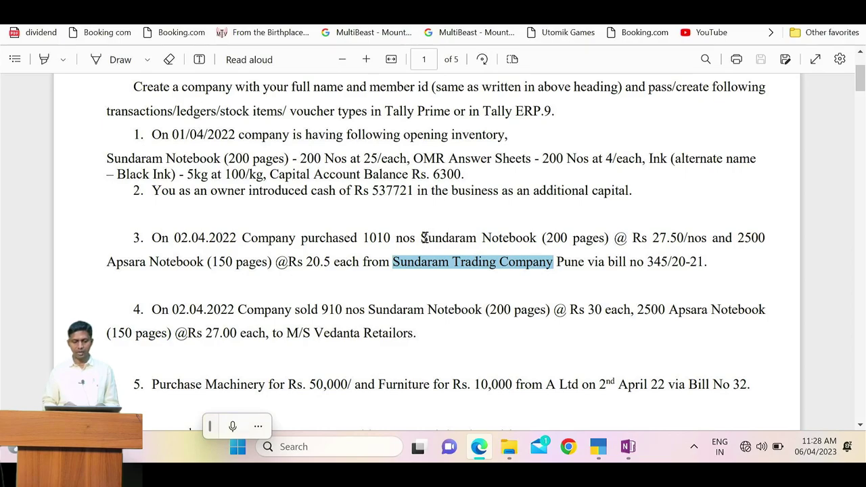
pyautogui.hotkey('alt', 'Tab')
pyautogui.write('Su')
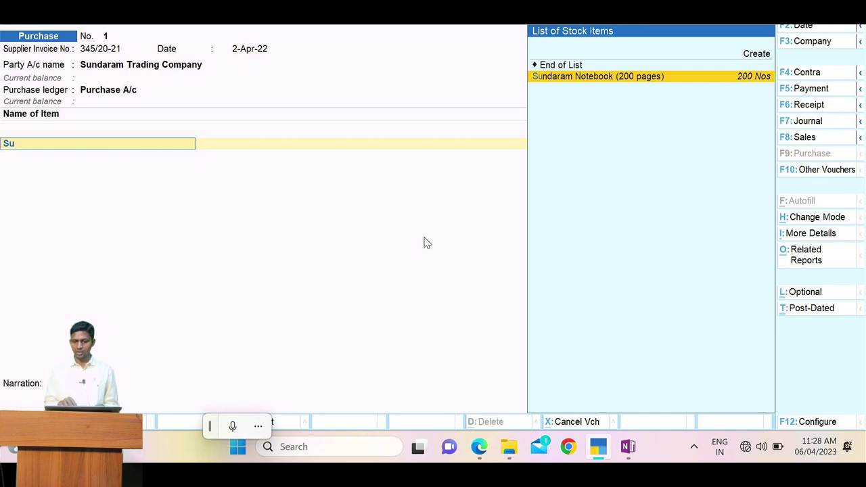
pyautogui.press('Return')
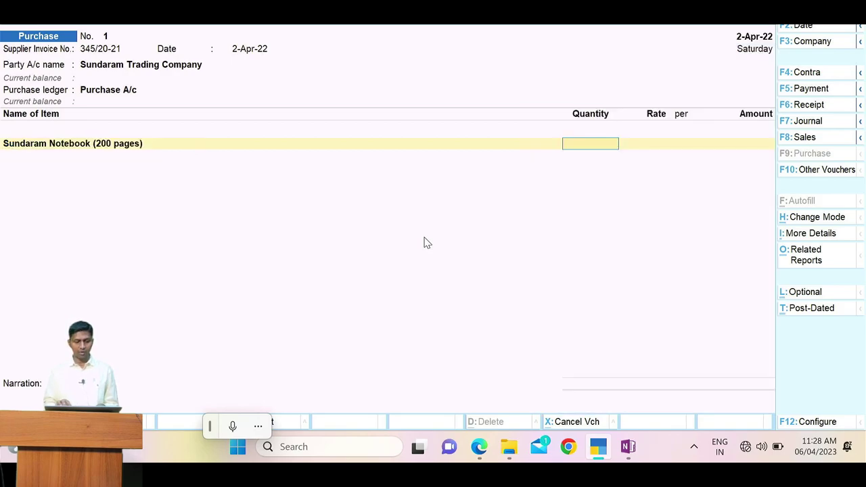
# Step: Enter quantity 1,010 Nos at rate 27.50, giving 27,775.00
pyautogui.hotkey('alt', 'Tab')
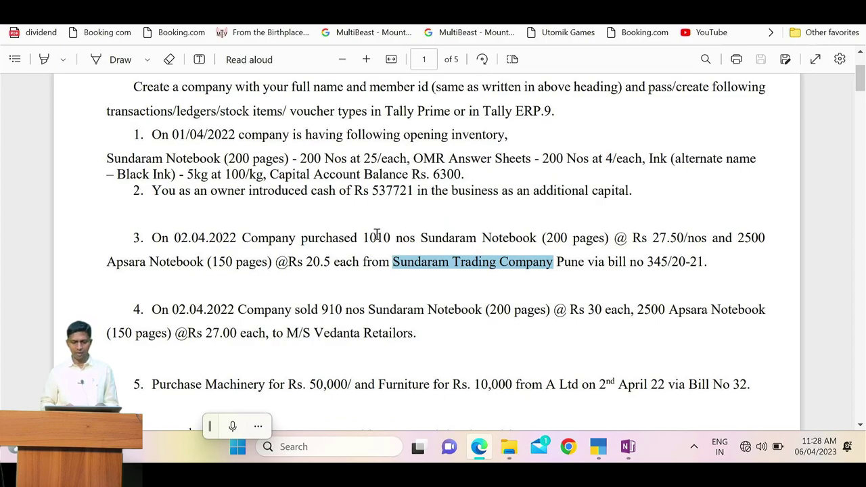
pyautogui.doubleClick(377, 238)
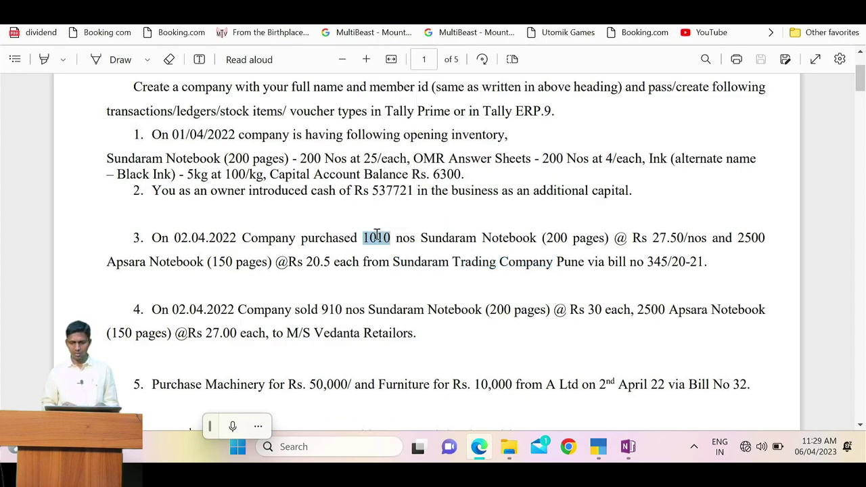
pyautogui.hotkey('alt', 'Tab')
pyautogui.hotkey('ctrl', 'alt', 'v')
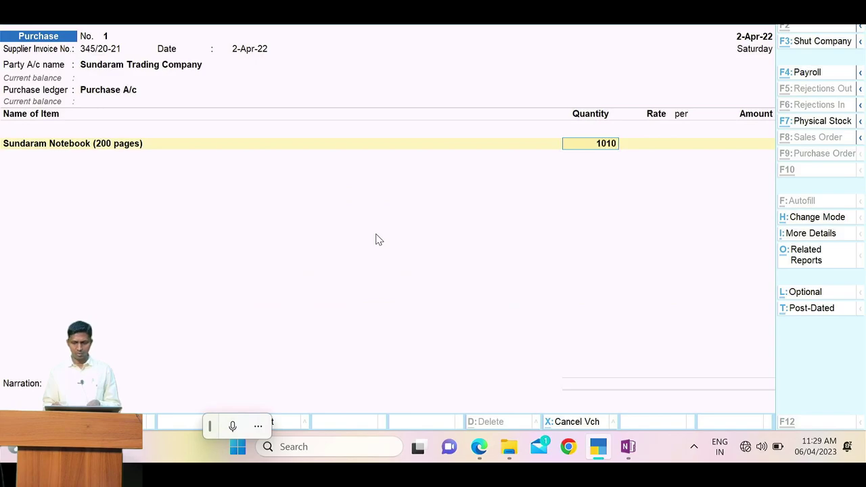
pyautogui.press('Return')
pyautogui.write('27')
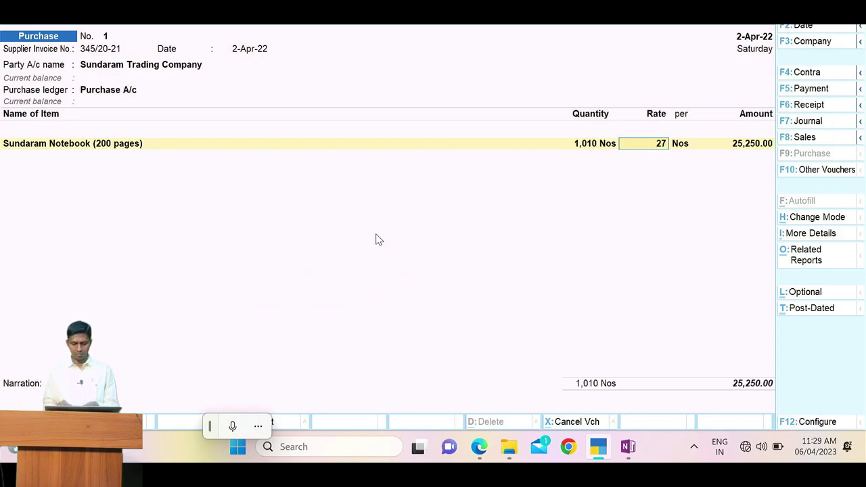
pyautogui.write('.5')
pyautogui.press('Return')
pyautogui.press('Return')
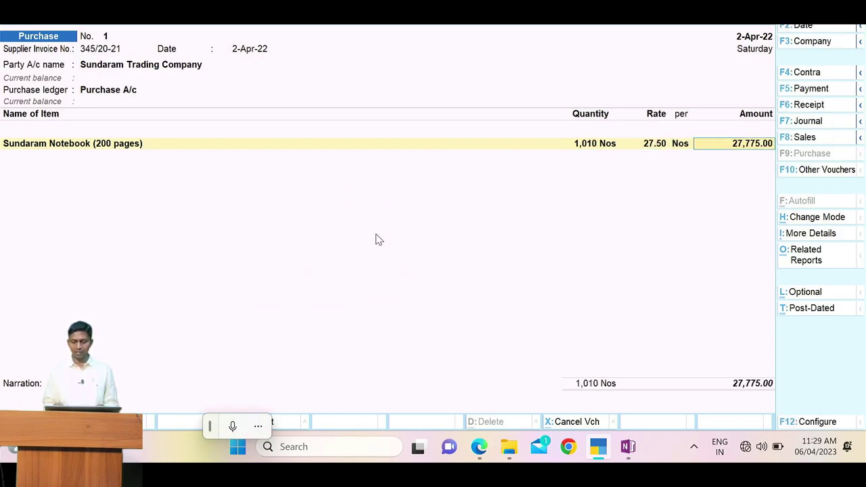
pyautogui.press('Return')
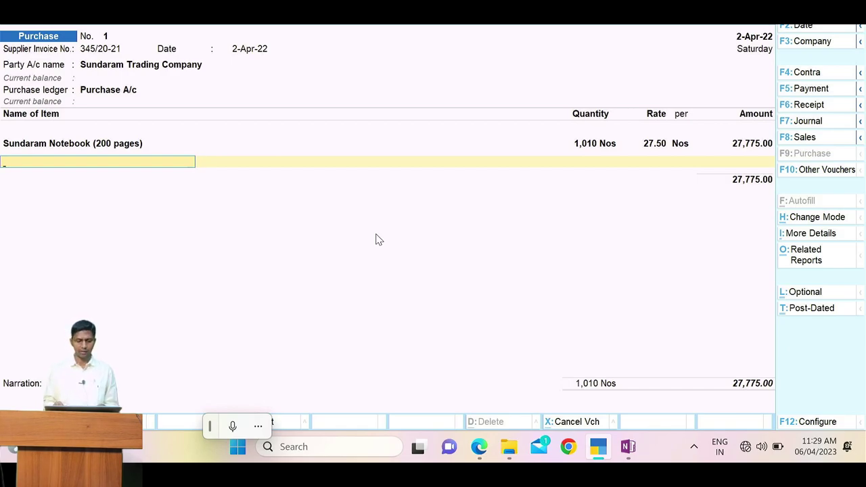
# Step: Select the name Apsara Notebook in question 3 of the assignment PDF
pyautogui.hotkey('alt', 'Tab')
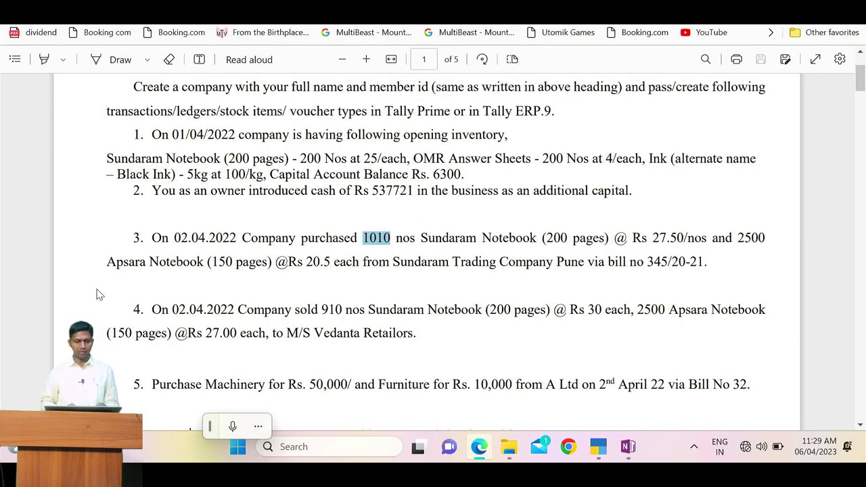
pyautogui.moveTo(107, 261); pyautogui.dragTo(201, 265)
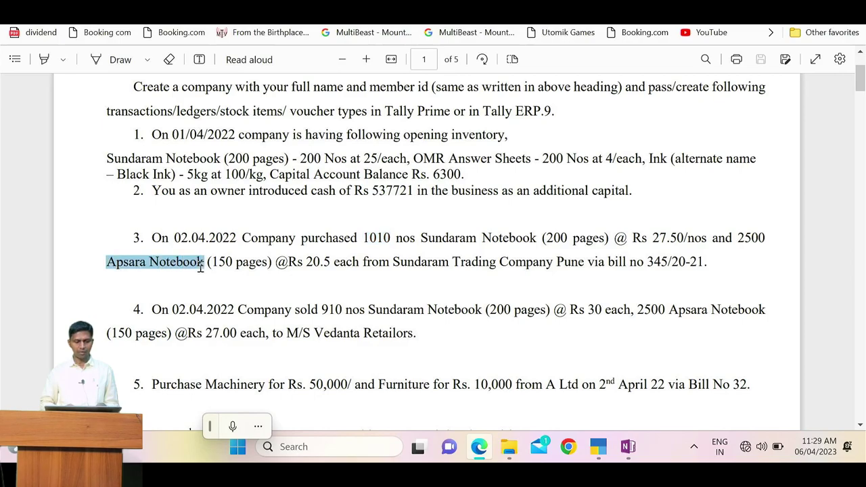
pyautogui.hotkey('alt', 'Tab')
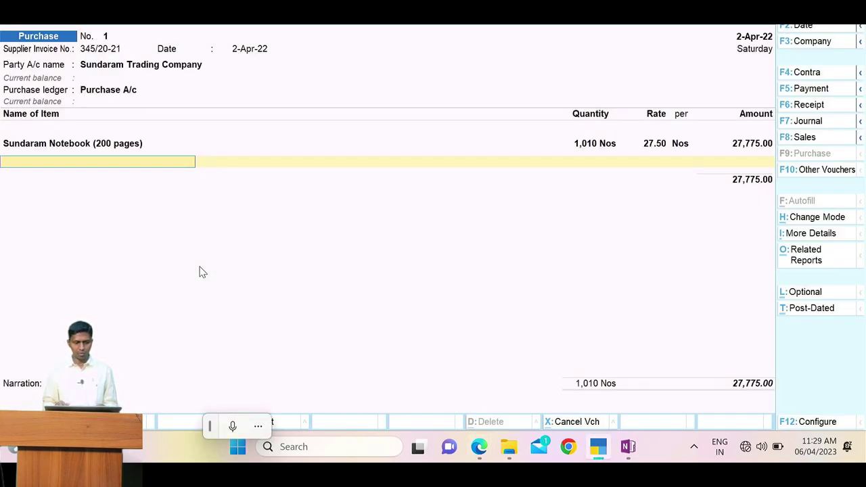
# Step: Start a new stock item named Apsara Notebook (150 pages), copying the full name from the PDF
pyautogui.hotkey('ctrl', 'v')
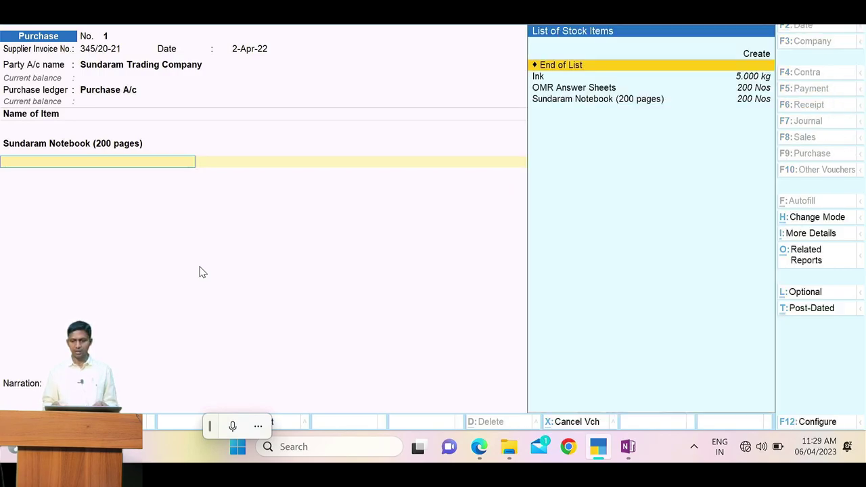
pyautogui.press('Up')
pyautogui.press('Return')
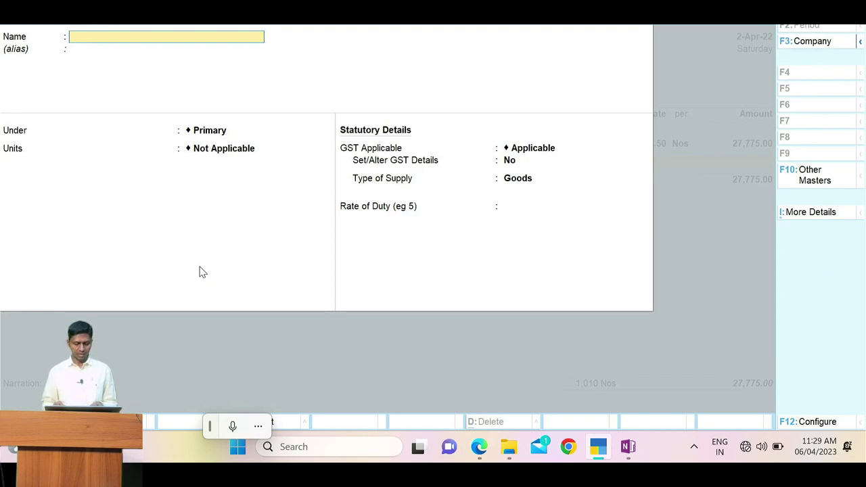
pyautogui.write('Apsara Notebook')
pyautogui.hotkey('alt', 'Tab')
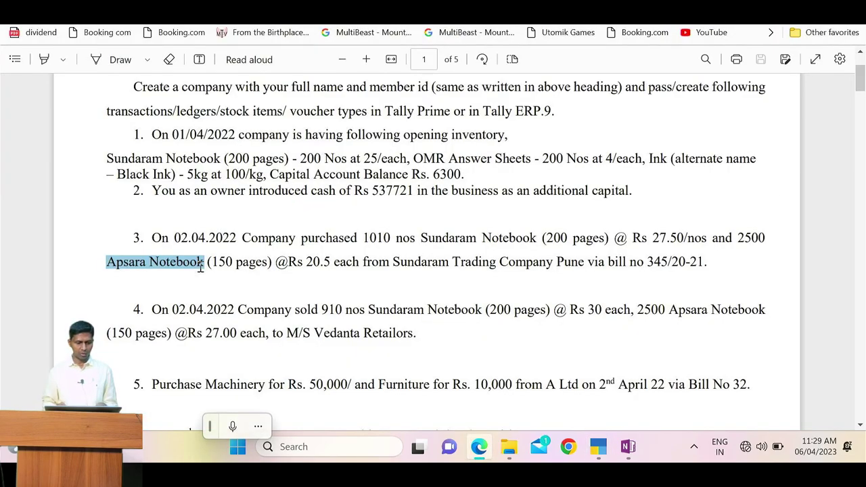
pyautogui.click(110, 264)
pyautogui.moveTo(110, 263); pyautogui.dragTo(272, 267)
pyautogui.hotkey('ctrl', 'c')
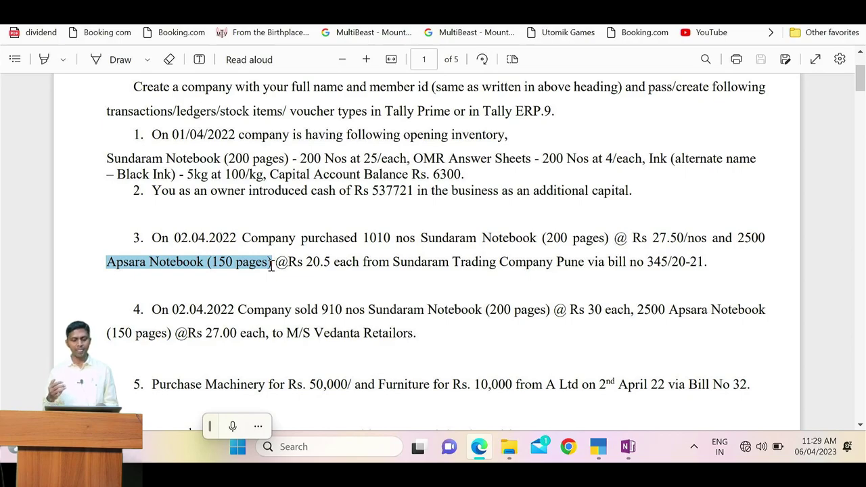
pyautogui.hotkey('alt', 'Tab')
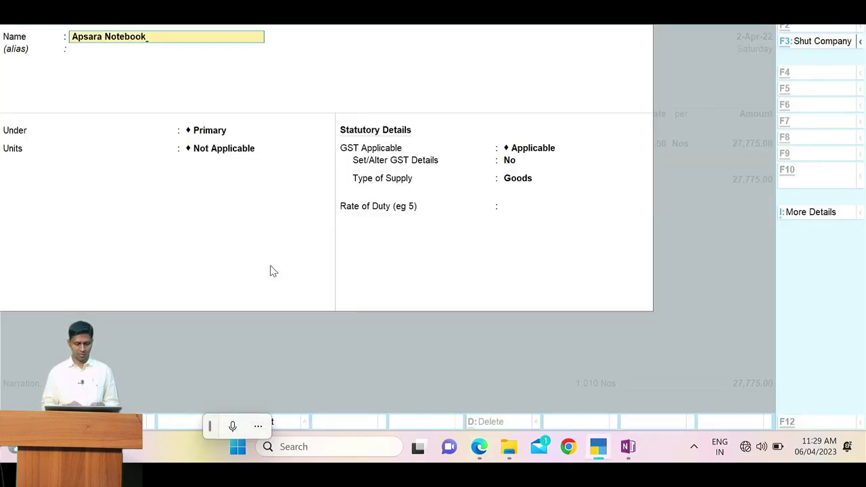
pyautogui.hotkey('ctrl', 'v')
pyautogui.press('BackSpace')
pyautogui.press('BackSpace')
pyautogui.press('BackSpace')
pyautogui.press('BackSpace')
pyautogui.press('BackSpace')
pyautogui.press('BackSpace')
pyautogui.press('BackSpace')
pyautogui.press('BackSpace')
pyautogui.press('BackSpace')
pyautogui.press('BackSpace')
pyautogui.press('BackSpace')
pyautogui.press('BackSpace')
pyautogui.press('BackSpace')
pyautogui.press('BackSpace')
pyautogui.press('BackSpace')
pyautogui.press('BackSpace')
pyautogui.press('BackSpace')
pyautogui.press('BackSpace')
pyautogui.press('BackSpace')
pyautogui.press('BackSpace')
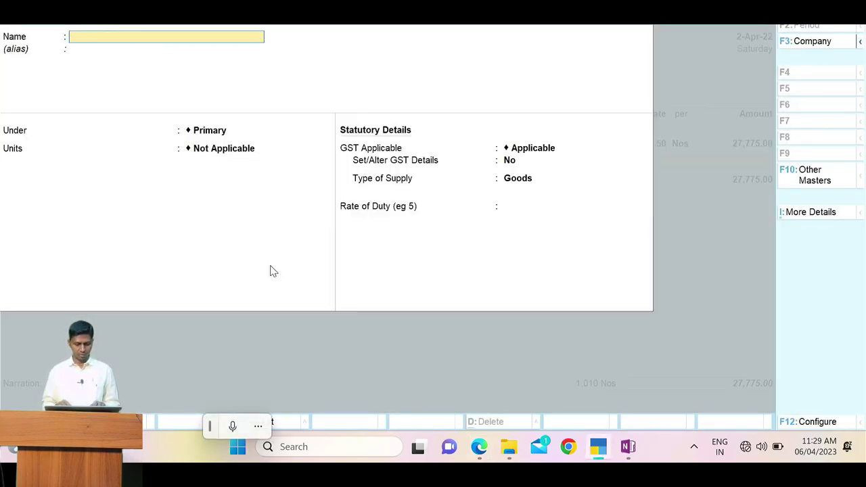
pyautogui.hotkey('ctrl', 'v')
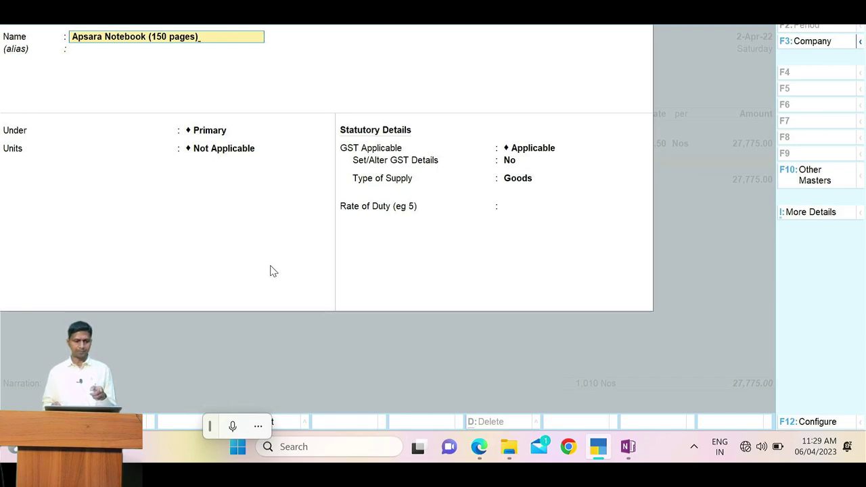
# Step: Set the item under Primary with unit Nos and no bill of materials
pyautogui.press('Return')
pyautogui.press('Return')
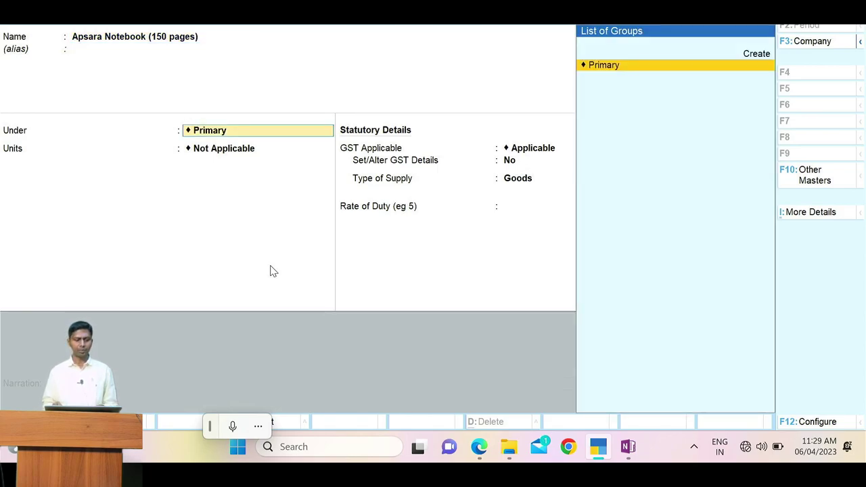
pyautogui.press('Return')
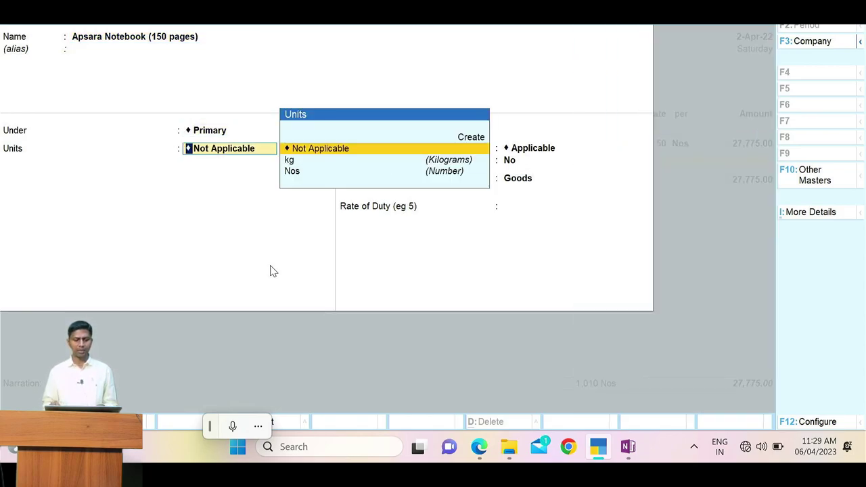
pyautogui.press('Down')
pyautogui.press('Down')
pyautogui.press('Return')
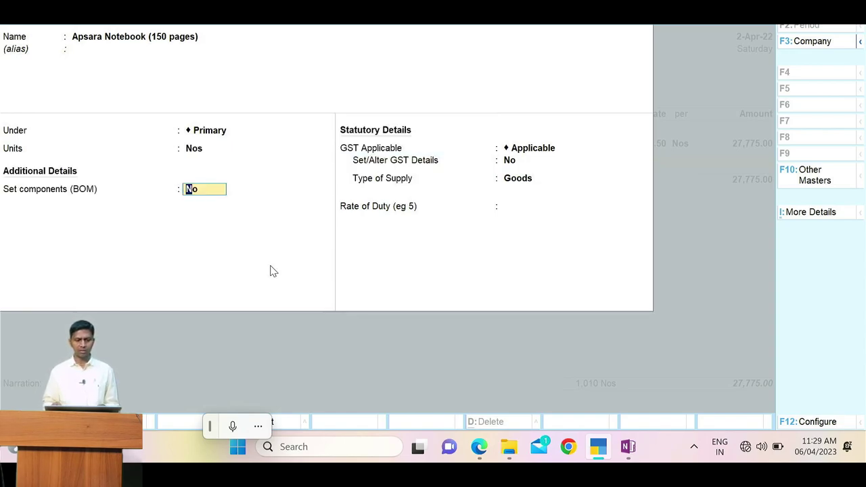
pyautogui.press('Return')
pyautogui.press('Return')
pyautogui.press('Return')
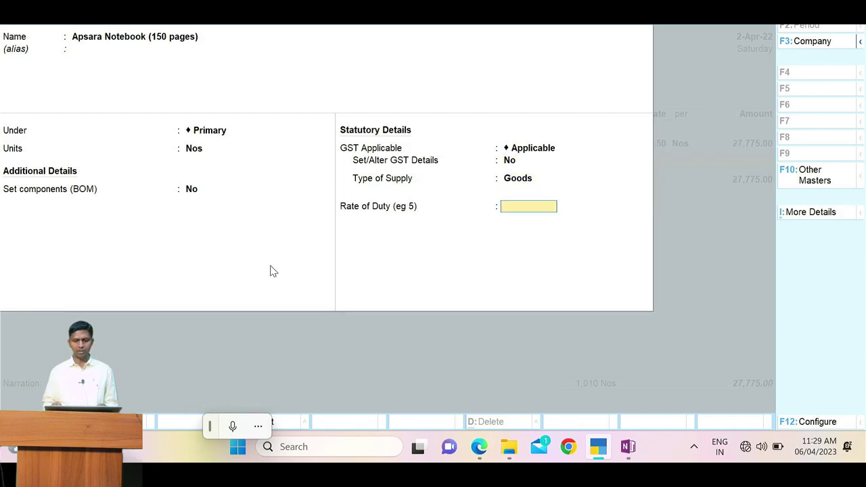
pyautogui.press('Return')
pyautogui.press('Return')
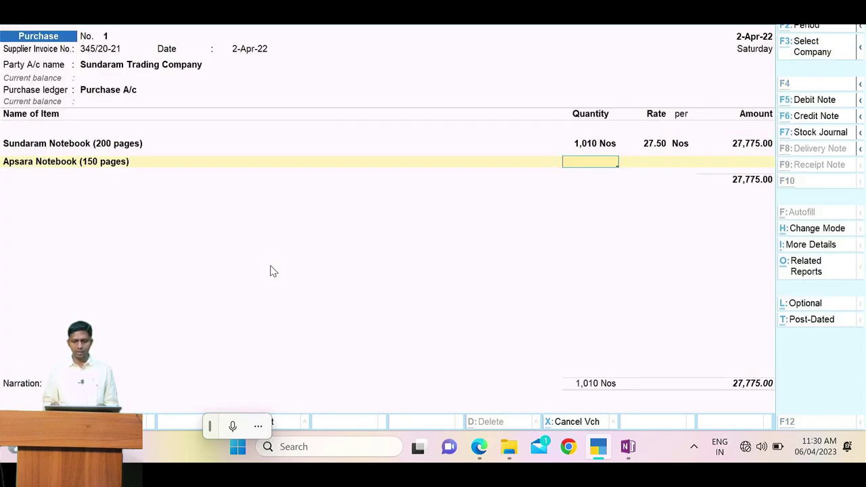
# Step: Enter 2,500 Nos of Apsara Notebook (150 pages) at 20.50 for 51,250.00 and end the item list
pyautogui.hotkey('alt', 'Tab')
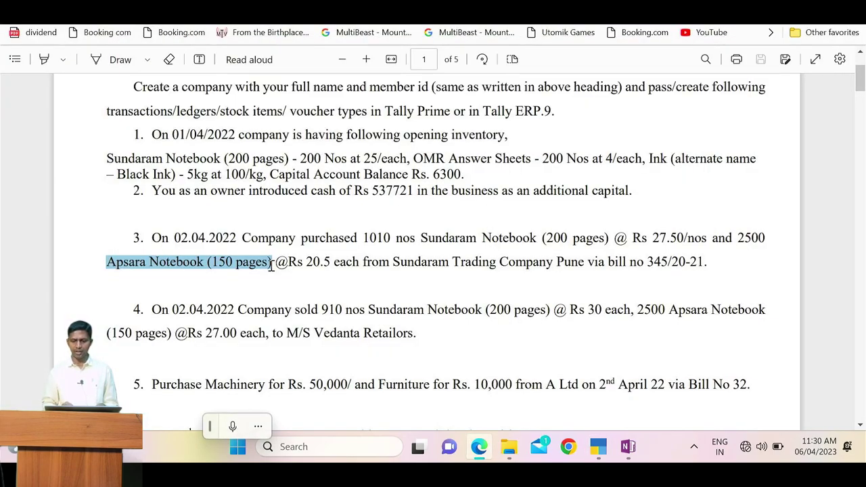
pyautogui.hotkey('alt', 'Tab')
pyautogui.write('2500')
pyautogui.press('Return')
pyautogui.hotkey('alt', 'Tab')
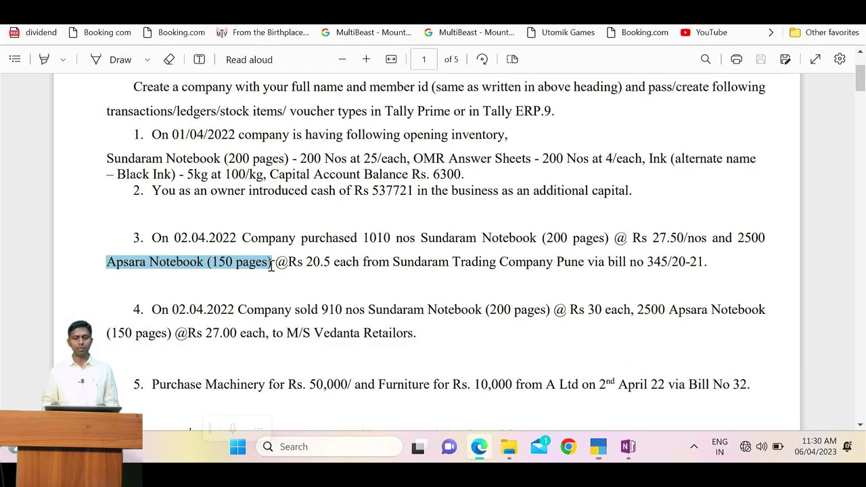
pyautogui.hotkey('alt', 'Tab')
pyautogui.write('20.5')
pyautogui.press('Return')
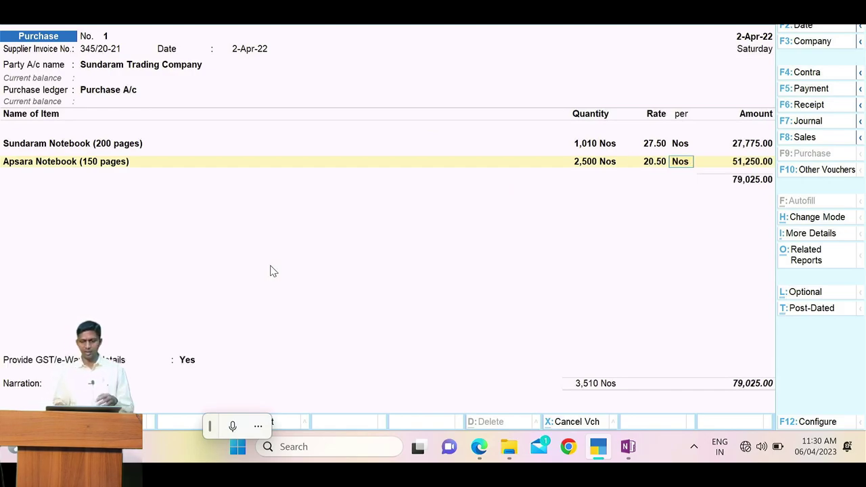
pyautogui.press('Return')
pyautogui.press('Return')
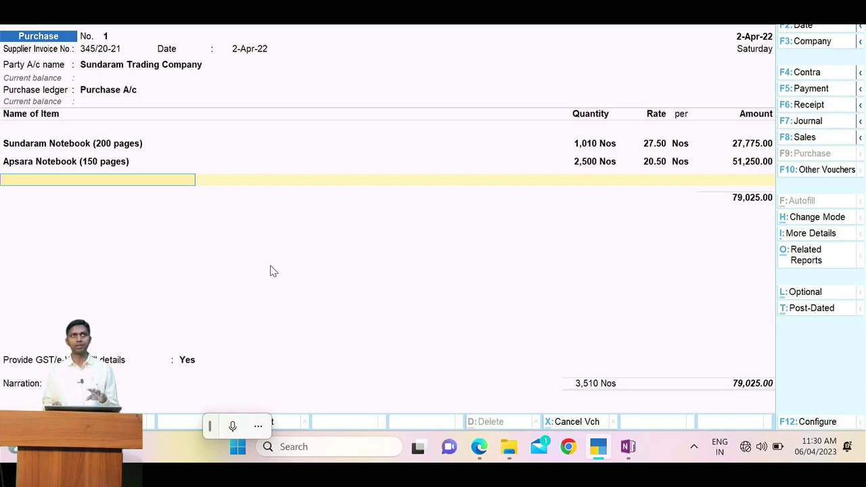
pyautogui.press('Return')
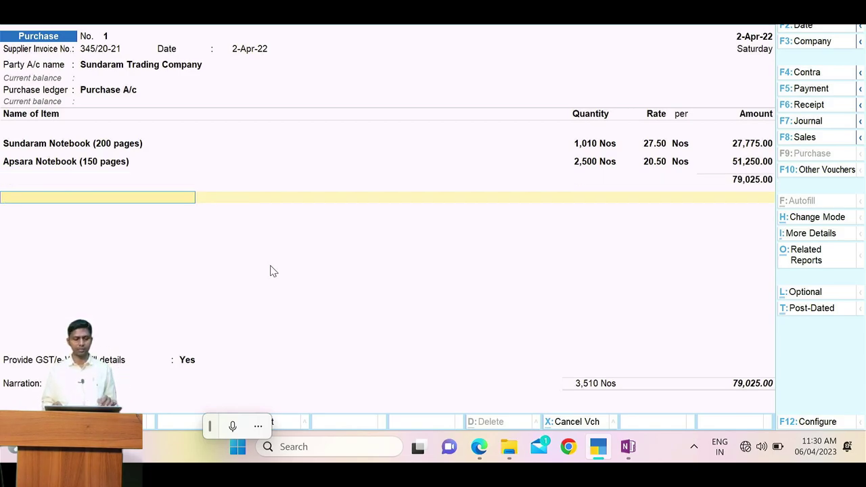
pyautogui.press('Return')
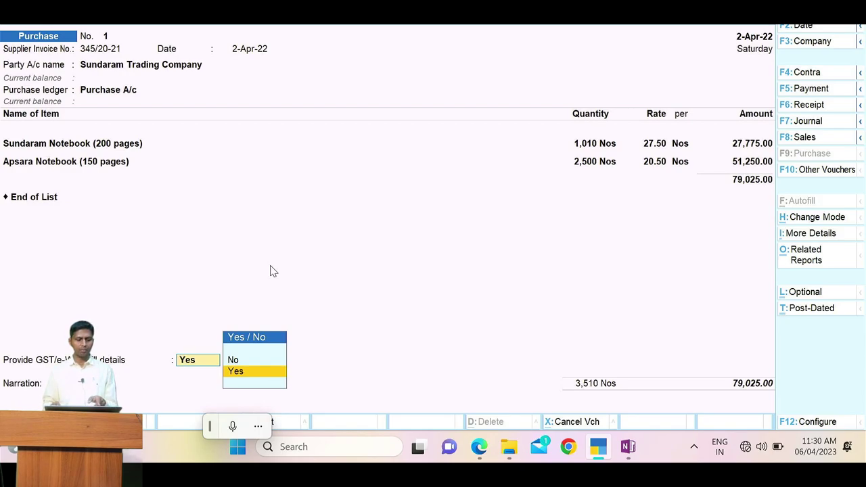
pyautogui.press('Up')
pyautogui.press('Return')
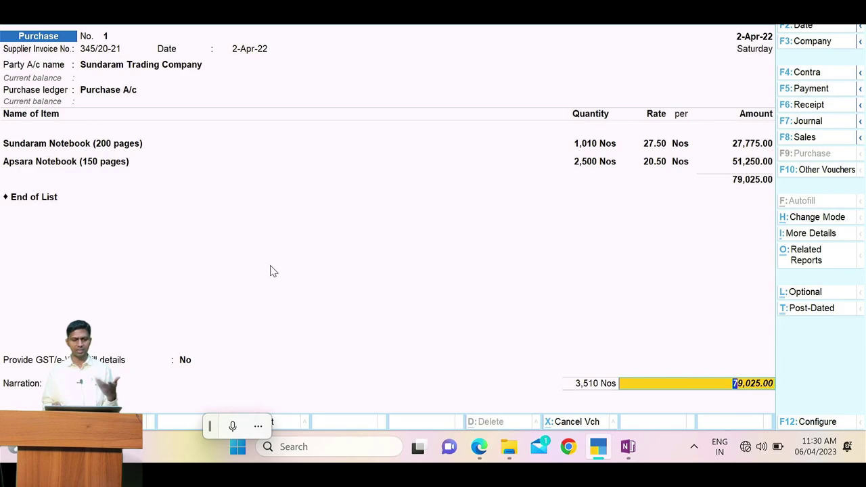
pyautogui.hotkey('alt', 'Tab')
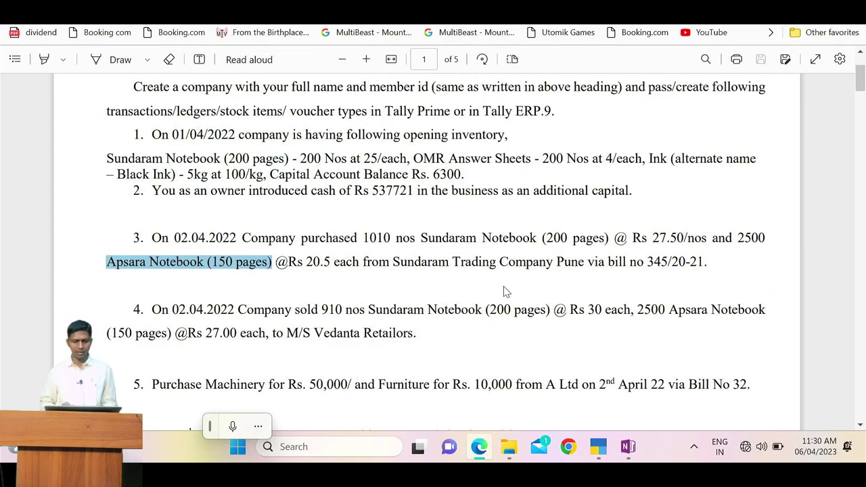
pyautogui.hotkey('alt', 'Tab')
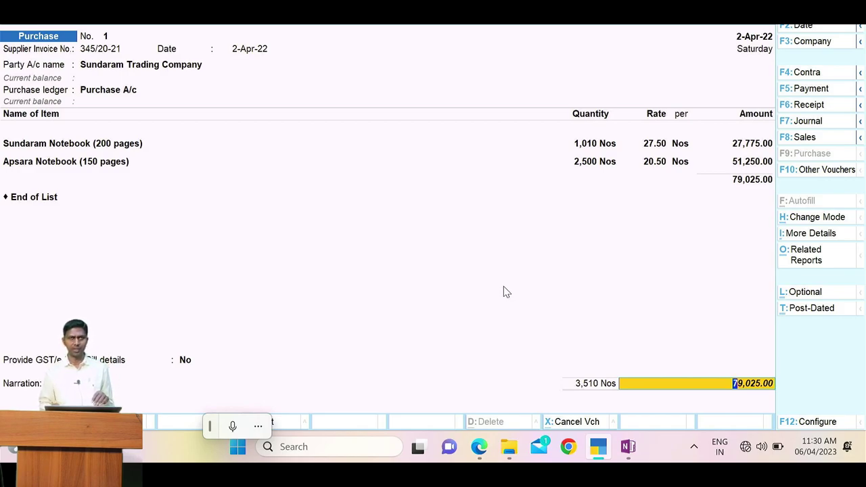
pyautogui.press('Return')
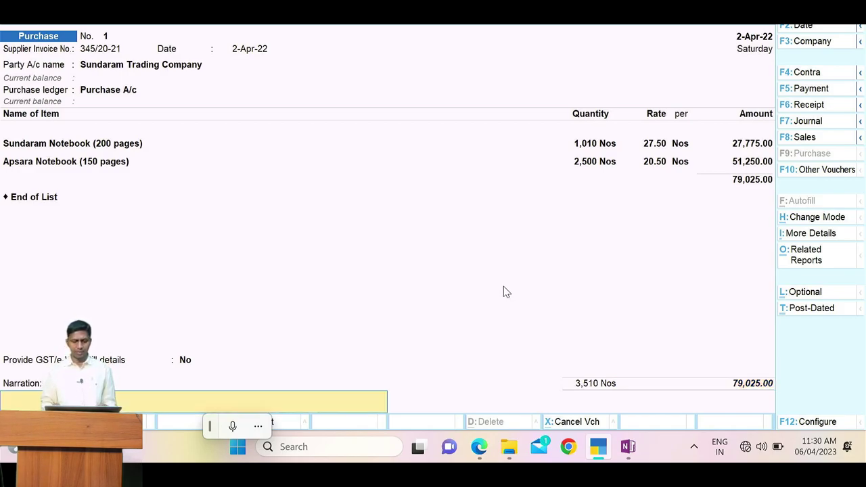
pyautogui.press('Return')
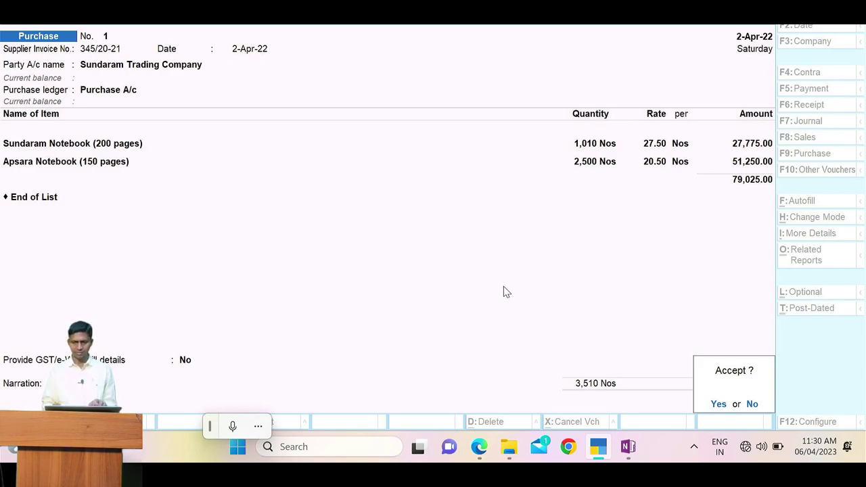
pyautogui.press('Return')
pyautogui.hotkey('alt', 'Tab')
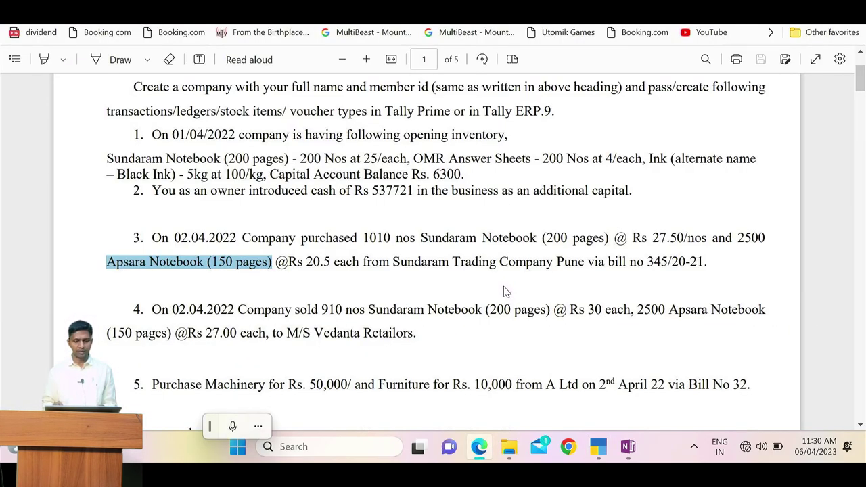
pyautogui.scroll(-1, 340, 314)
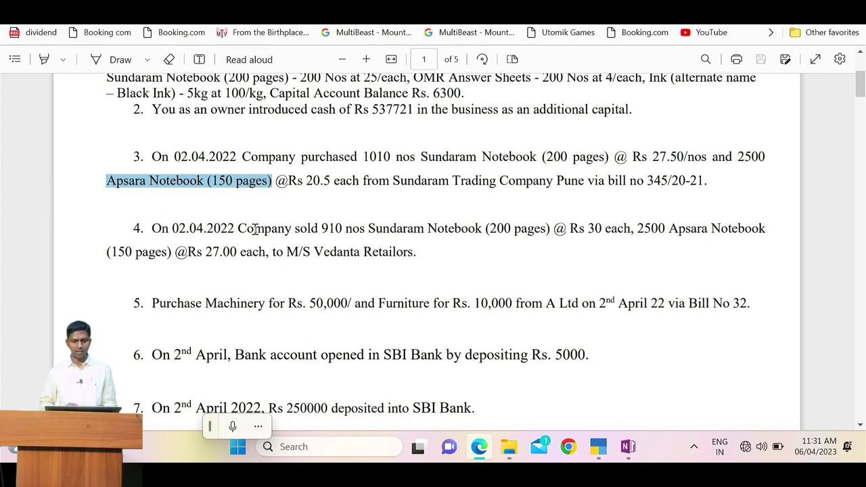
pyautogui.hotkey('alt', 'Tab')
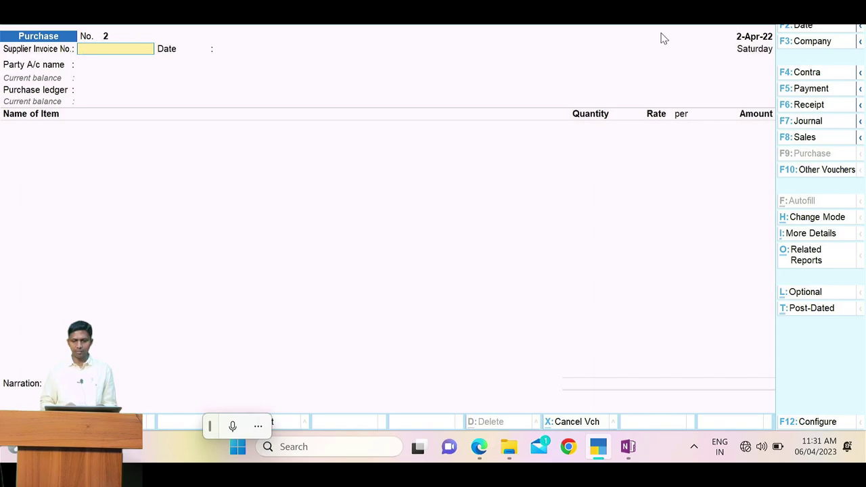
# Step: Start Sales voucher No. 1 and paste buyer M/S Vedanta Retailors from the PDF as party
pyautogui.click(805, 137)
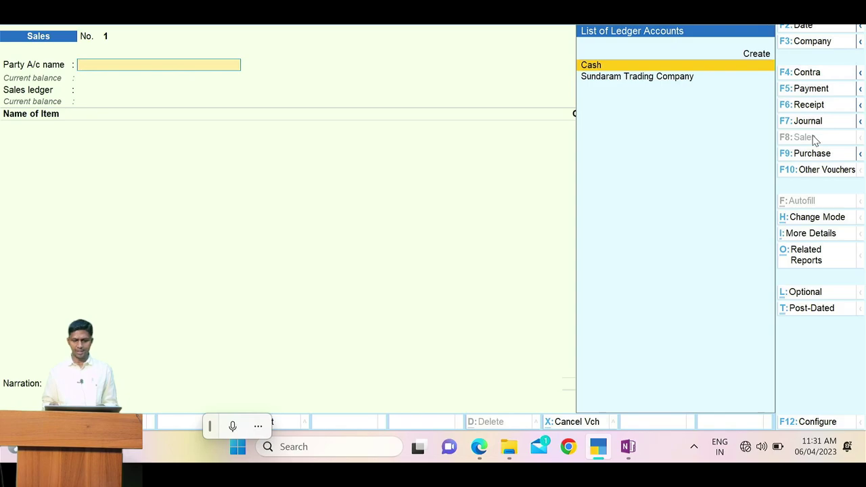
pyautogui.hotkey('alt', 'Tab')
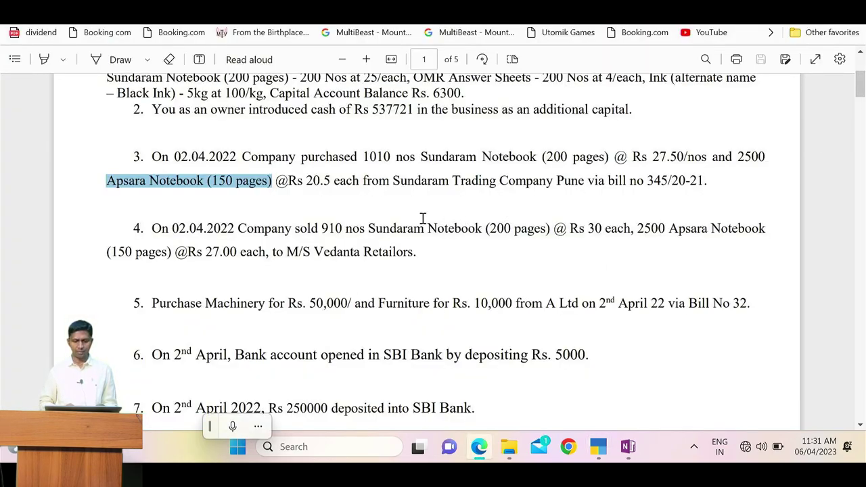
pyautogui.moveTo(288, 250); pyautogui.dragTo(414, 252)
pyautogui.hotkey('ctrl', 'c')
pyautogui.hotkey('alt', 'Tab')
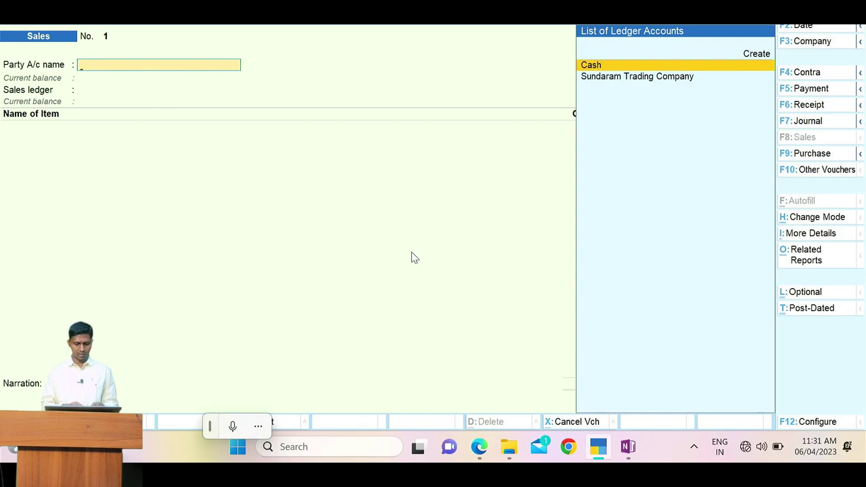
pyautogui.hotkey('ctrl', 'v')
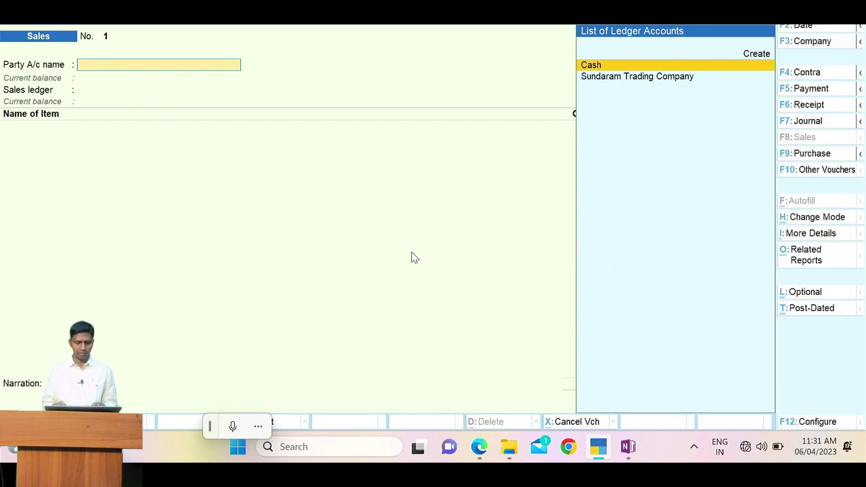
# Step: Create the M/S Vedanta Retailors ledger under Sundry Debtors and accept the party details
pyautogui.hotkey('alt', 'c')
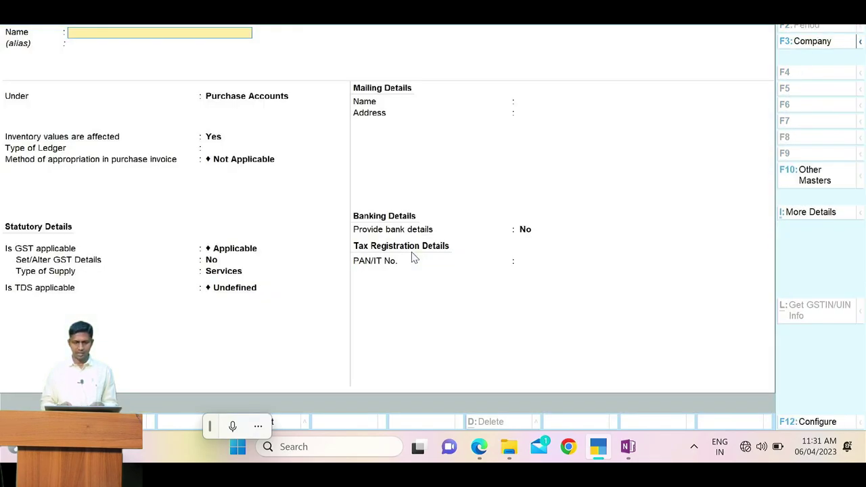
pyautogui.hotkey('ctrl', 'v')
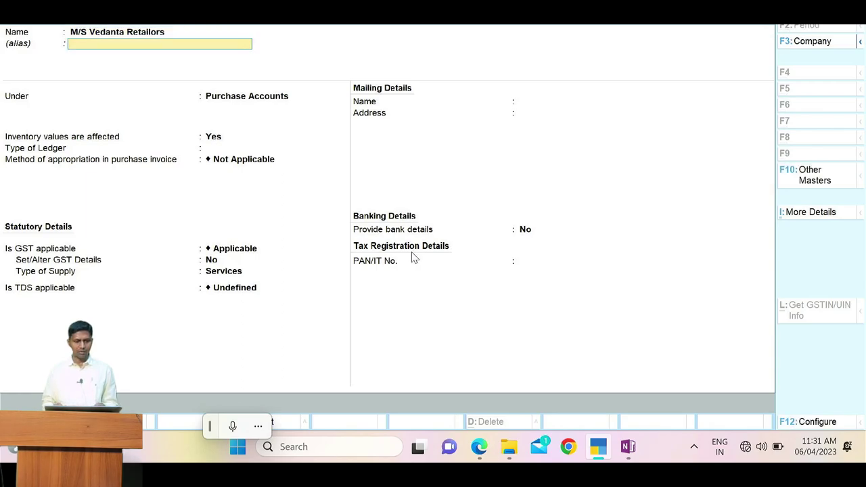
pyautogui.press('Return')
pyautogui.write('Sun')
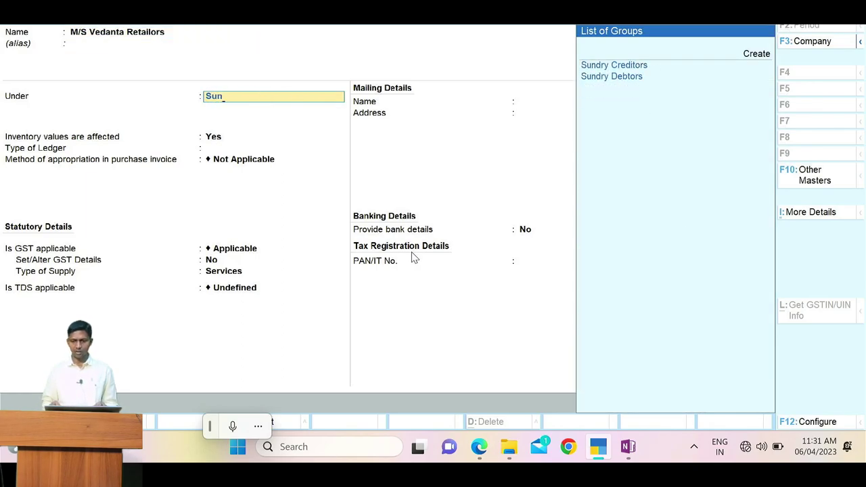
pyautogui.press('Down')
pyautogui.press('Return')
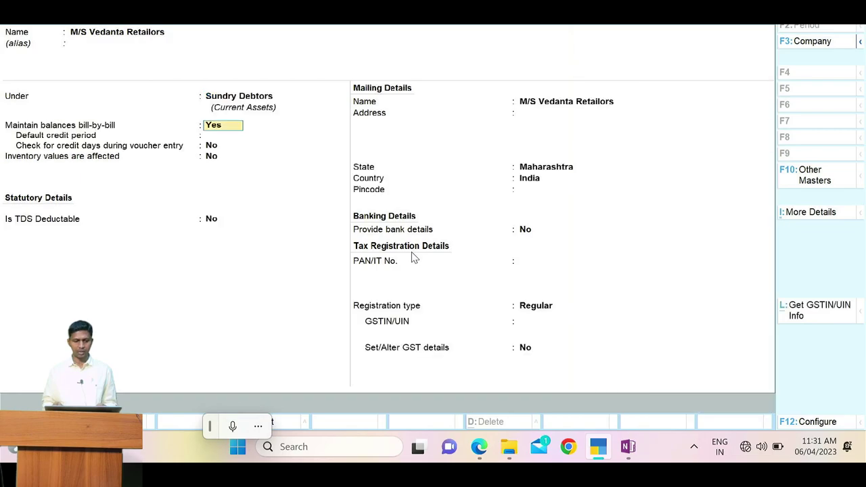
pyautogui.press('Return')
pyautogui.press('Return')
pyautogui.press('Return')
pyautogui.press('Return')
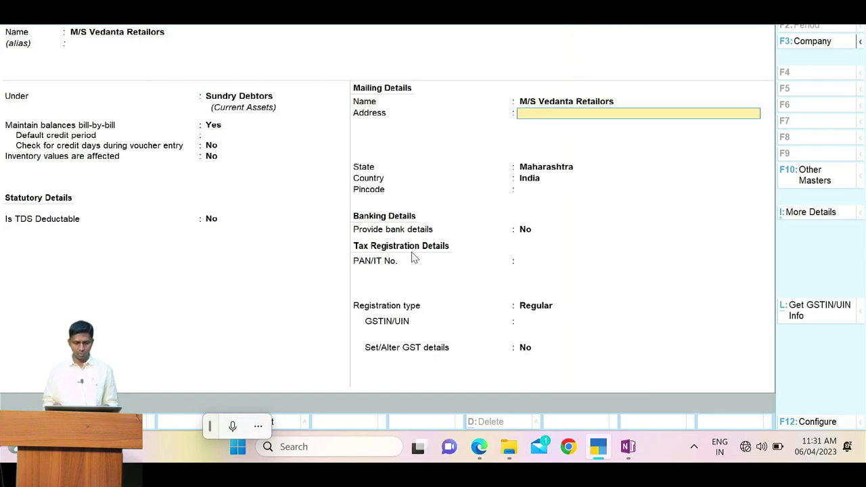
pyautogui.hotkey('ctrl', 'a')
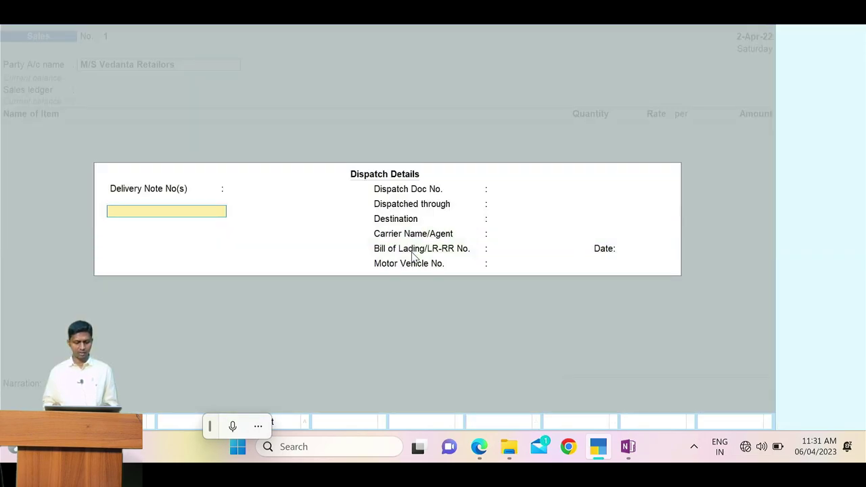
pyautogui.hotkey('ctrl', 'a')
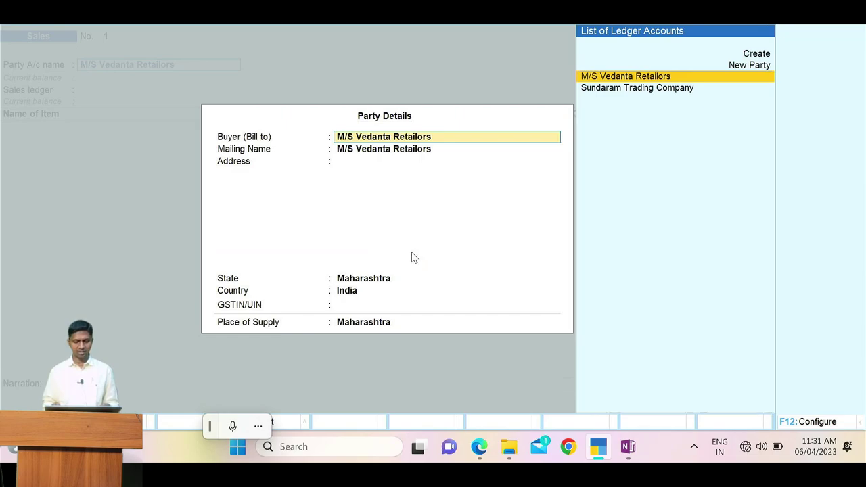
pyautogui.hotkey('ctrl', 'a')
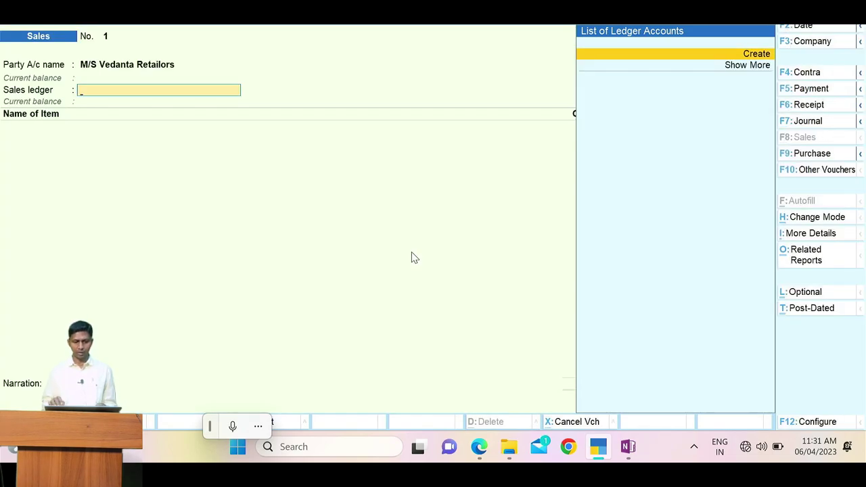
# Step: Create a Sales A/c ledger under Sales Accounts as the voucher's sales ledger
pyautogui.hotkey('alt', 'Tab')
pyautogui.hotkey('alt', 'Tab')
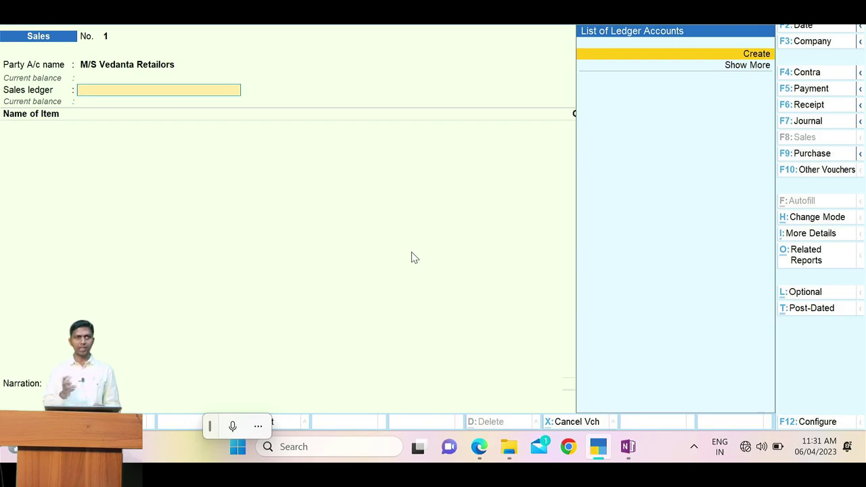
pyautogui.hotkey('alt', 'c')
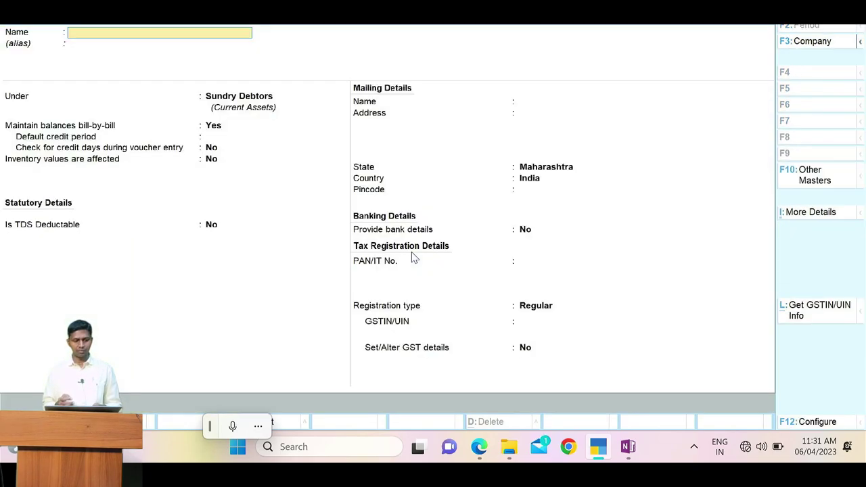
pyautogui.write('Sal')
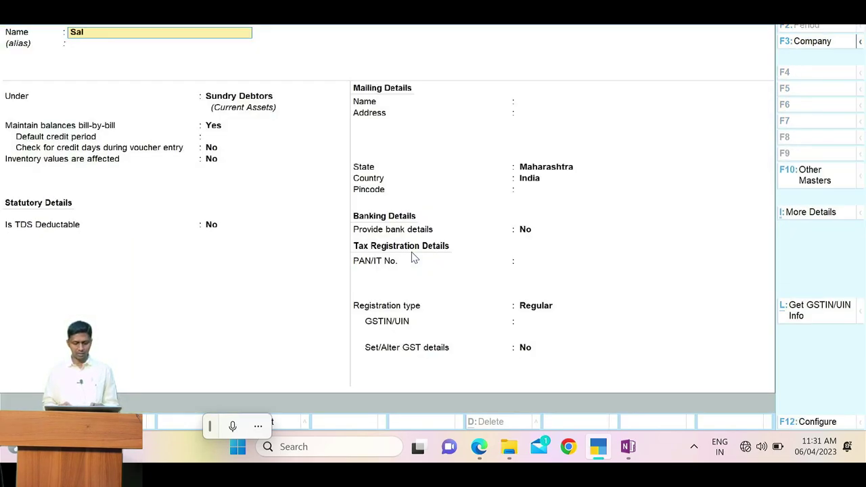
pyautogui.write('es A/c')
pyautogui.press('Return')
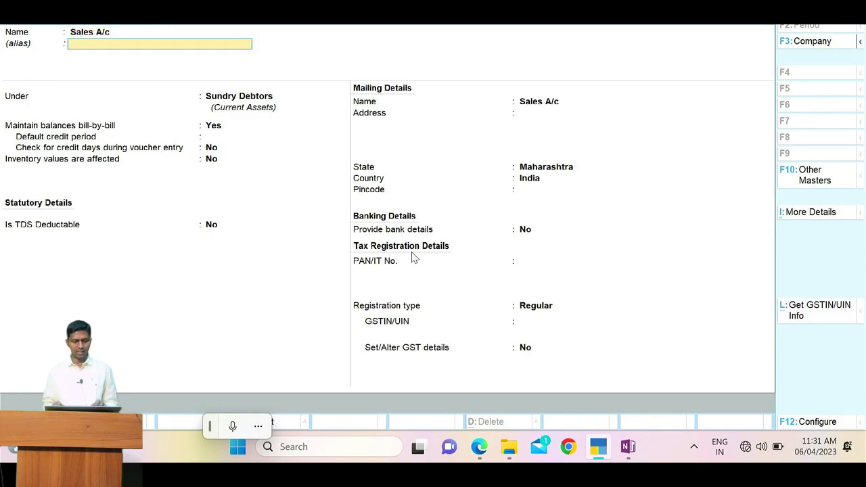
pyautogui.press('Return')
pyautogui.write('Sal')
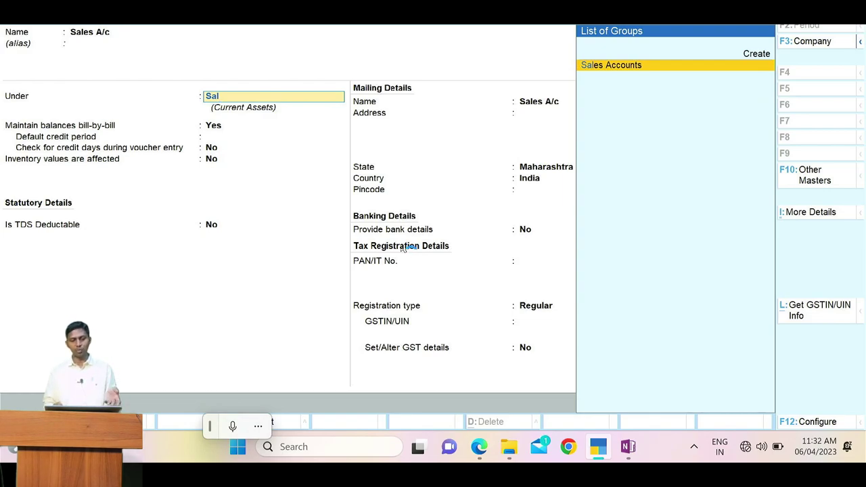
pyautogui.press('Return')
pyautogui.press('Return')
pyautogui.press('Return')
pyautogui.press('Return')
pyautogui.press('Return')
pyautogui.press('Return')
pyautogui.press('Return')
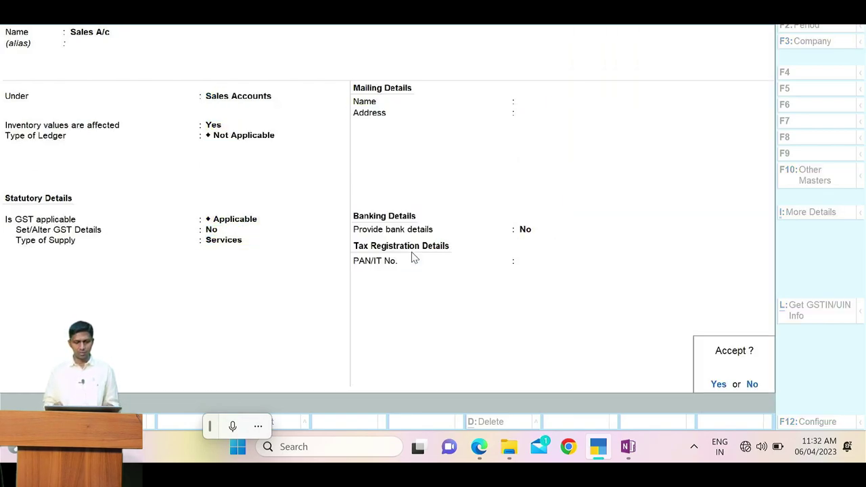
pyautogui.press('Return')
pyautogui.hotkey('alt', 'Tab')
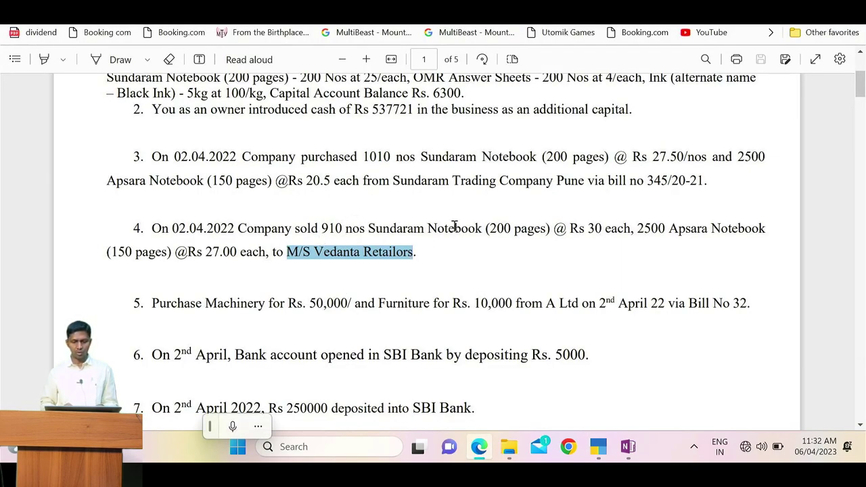
pyautogui.hotkey('alt', 'Tab')
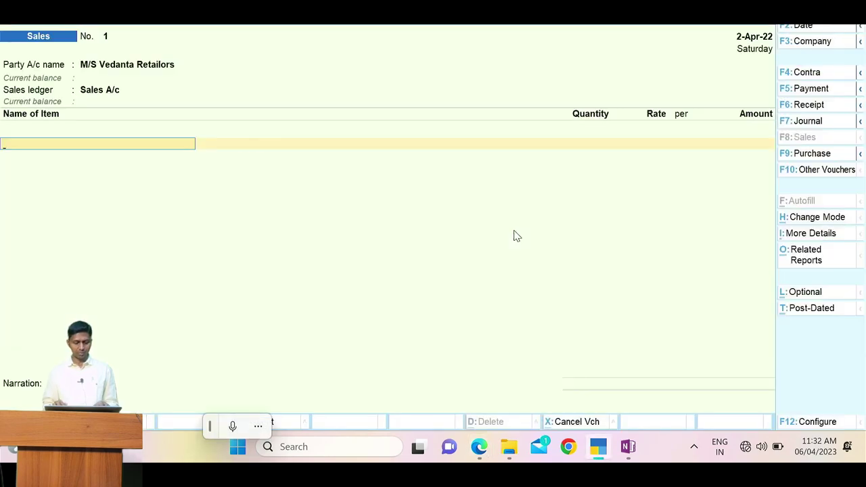
# Step: Add Sundaram Notebook (200 pages), 910 Nos at rate 30
pyautogui.write('200')
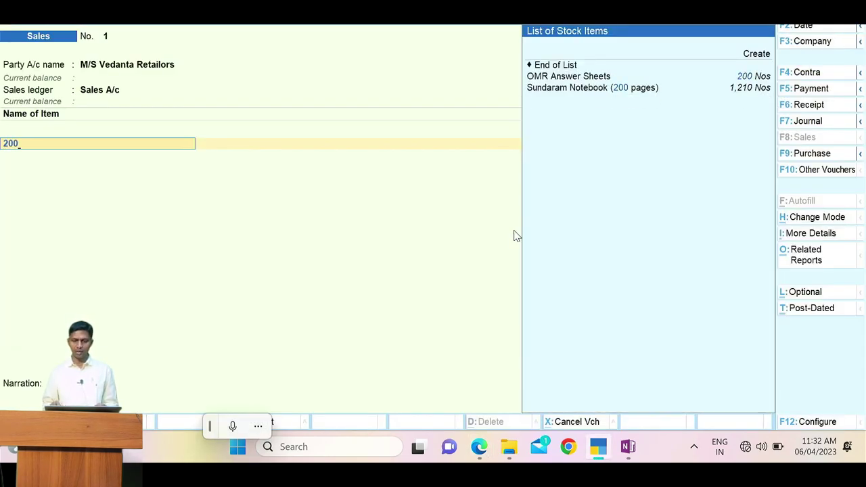
pyautogui.press('Down')
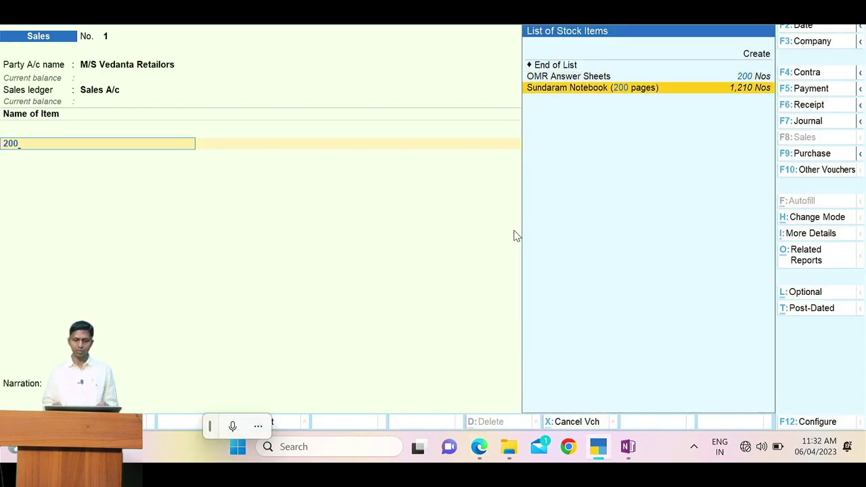
pyautogui.press('Return')
pyautogui.hotkey('alt', 'Tab')
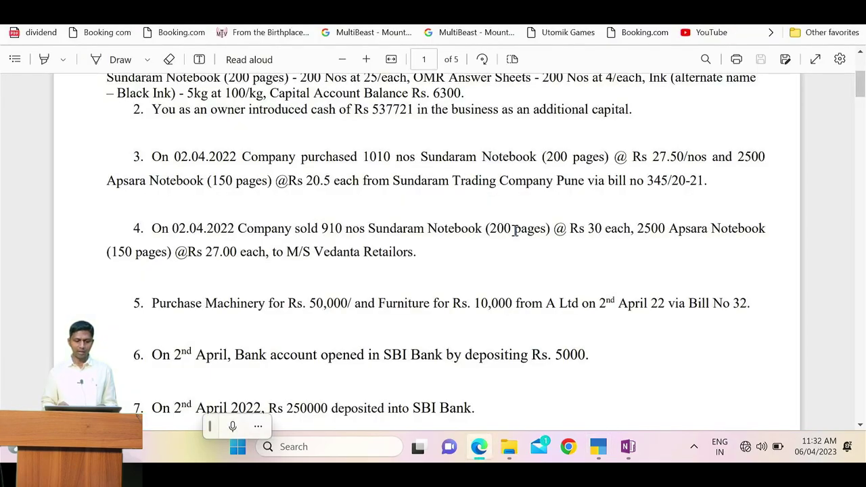
pyautogui.doubleClick(333, 228)
pyautogui.hotkey('alt', 'Tab')
pyautogui.write('910')
pyautogui.press('Return')
pyautogui.hotkey('alt', 'Tab')
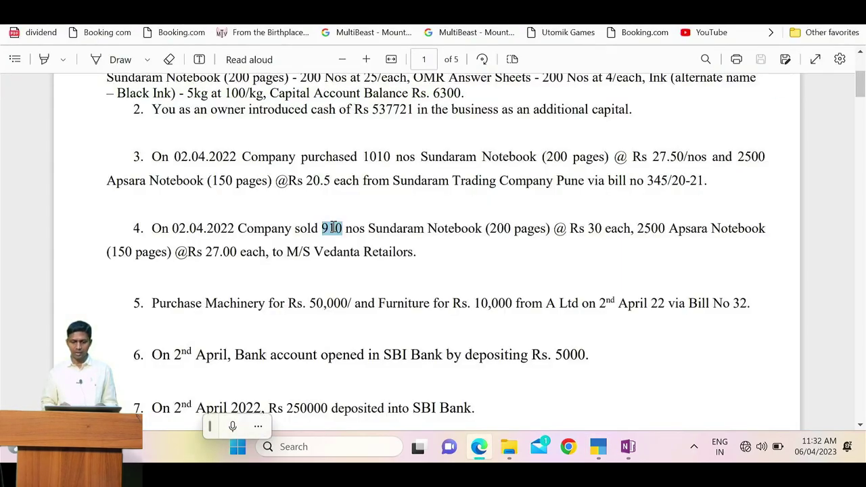
pyautogui.hotkey('alt', 'Tab')
pyautogui.write('30')
pyautogui.press('Return')
pyautogui.press('Return')
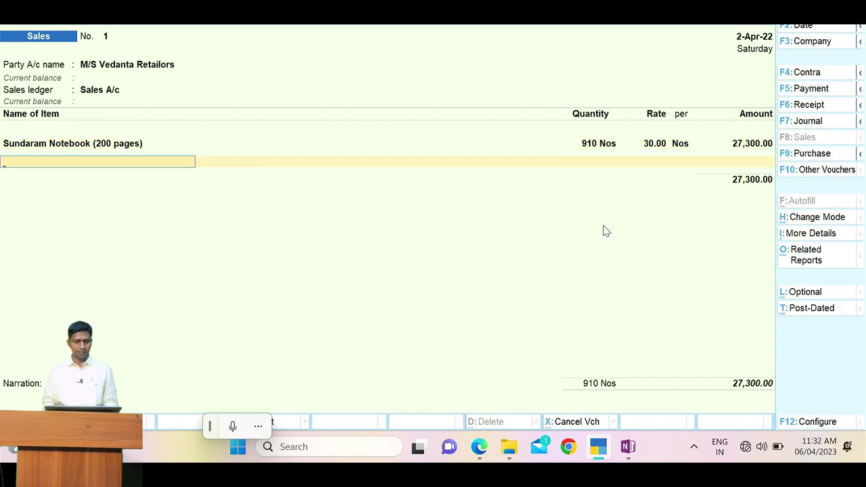
# Step: Add Apsara Notebook (150 pages), 2,500 Nos at rate 27
pyautogui.hotkey('alt', 'Tab')
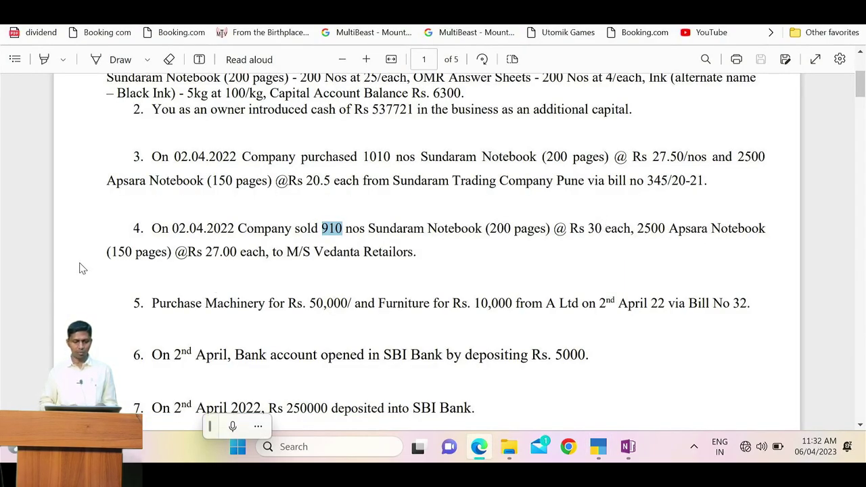
pyautogui.hotkey('alt', 'Tab')
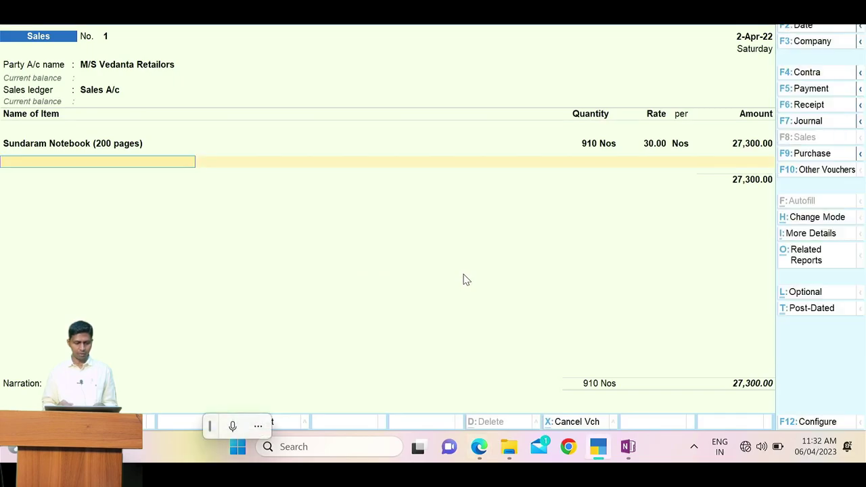
pyautogui.write('150')
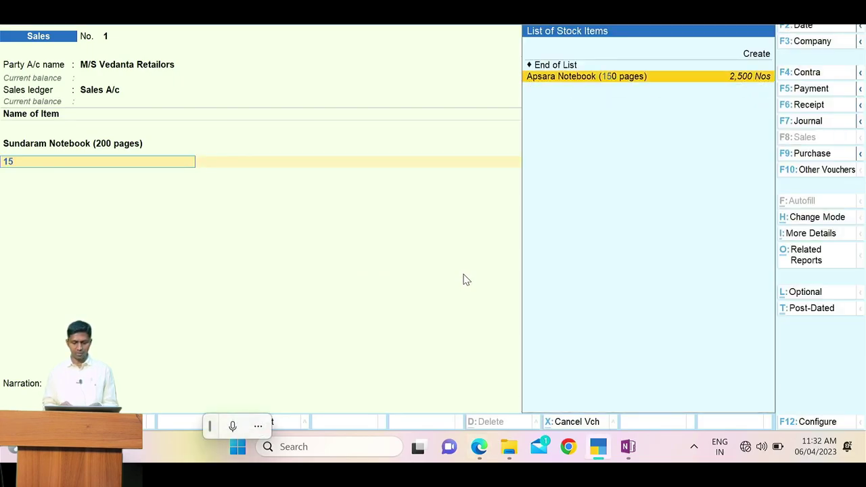
pyautogui.press('Return')
pyautogui.hotkey('alt', 'Tab')
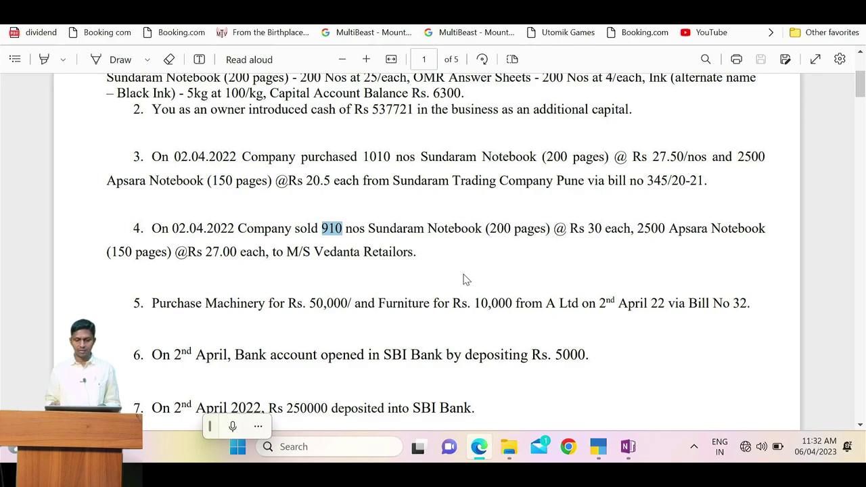
pyautogui.hotkey('alt', 'Tab')
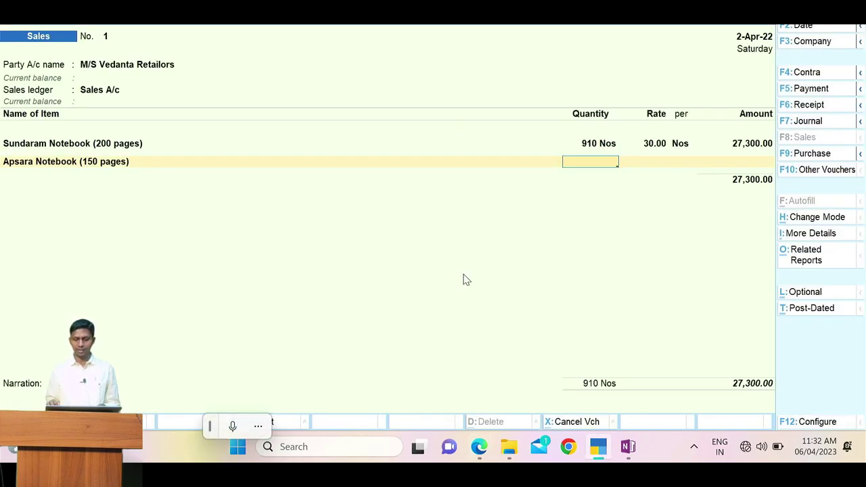
pyautogui.hotkey('alt', 'Tab')
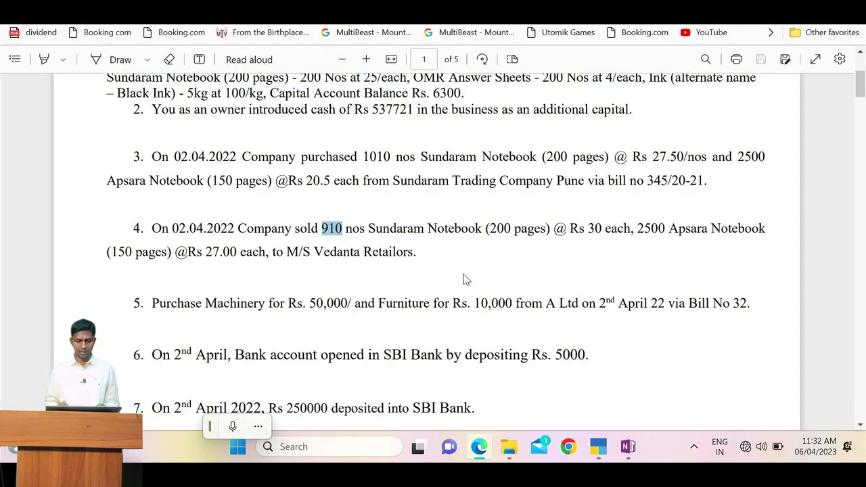
pyautogui.hotkey('alt', 'Tab')
pyautogui.write('2500')
pyautogui.press('Return')
pyautogui.hotkey('alt', 'Tab')
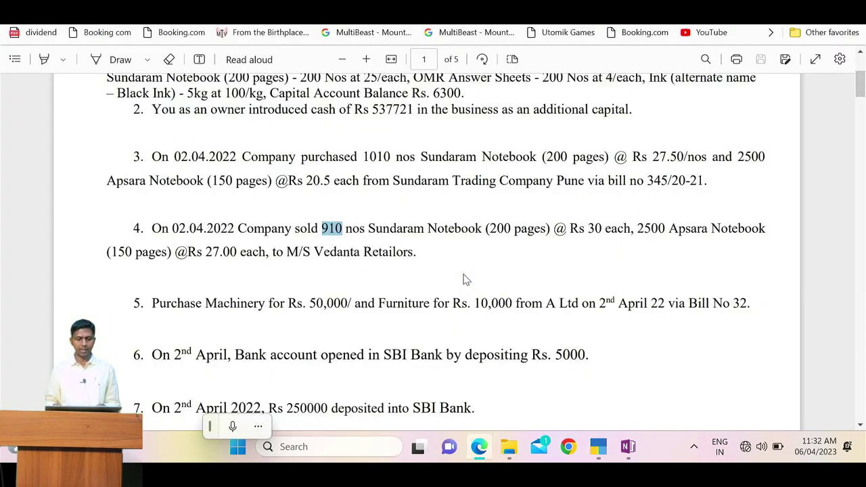
pyautogui.hotkey('alt', 'Tab')
pyautogui.write('27')
pyautogui.press('Return')
pyautogui.press('Return')
pyautogui.press('Return')
pyautogui.press('Return')
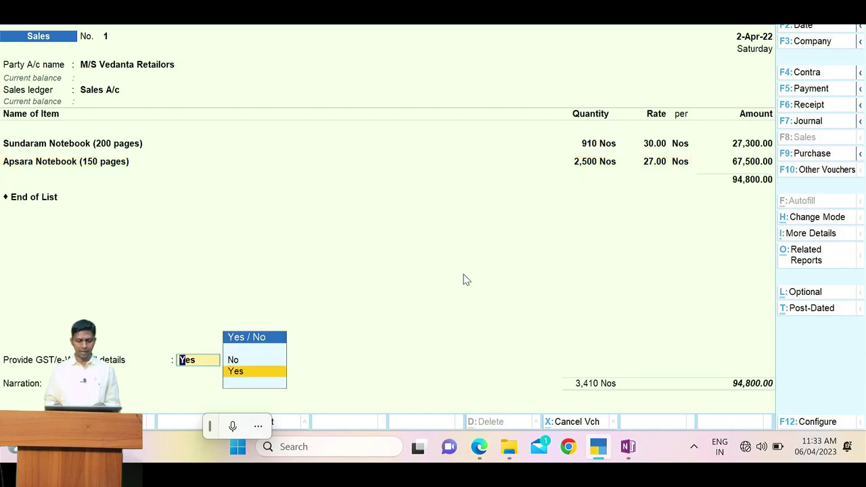
# Step: Choose No for GST/e-Way details and move past the totals to the narration
pyautogui.press('Up')
pyautogui.press('Return')
pyautogui.press('Return')
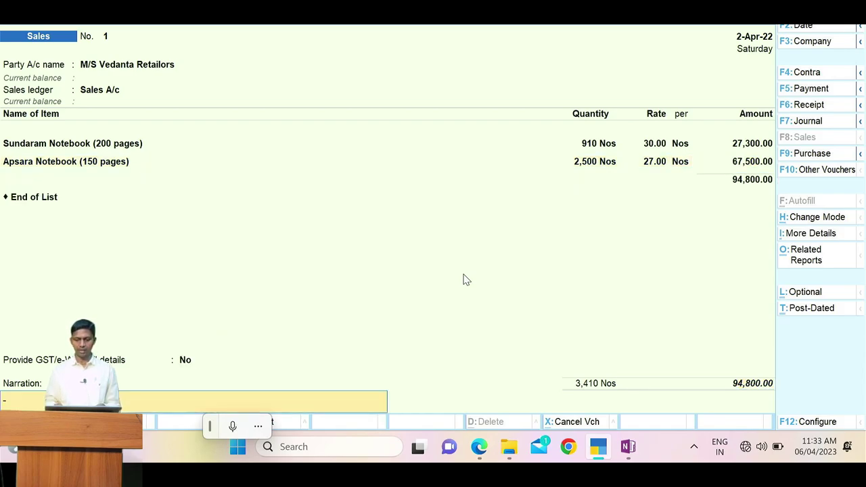
pyautogui.press('Return')
pyautogui.press('Return')
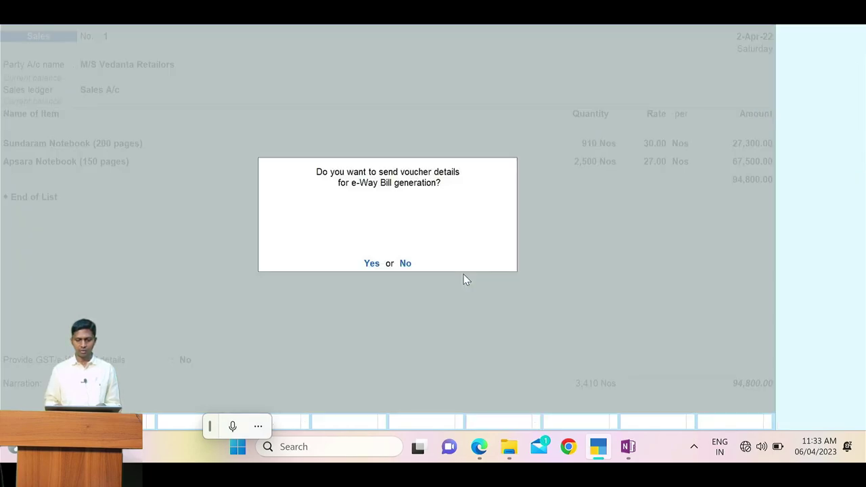
# Step: Save the sales voucher without an e-Way Bill and mark question 5's Machinery and Furniture amounts
pyautogui.press('n')
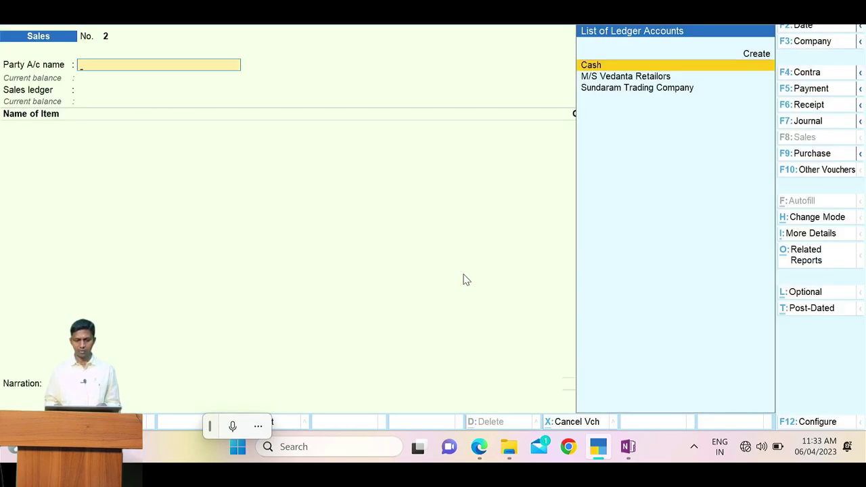
pyautogui.hotkey('alt', 'Tab')
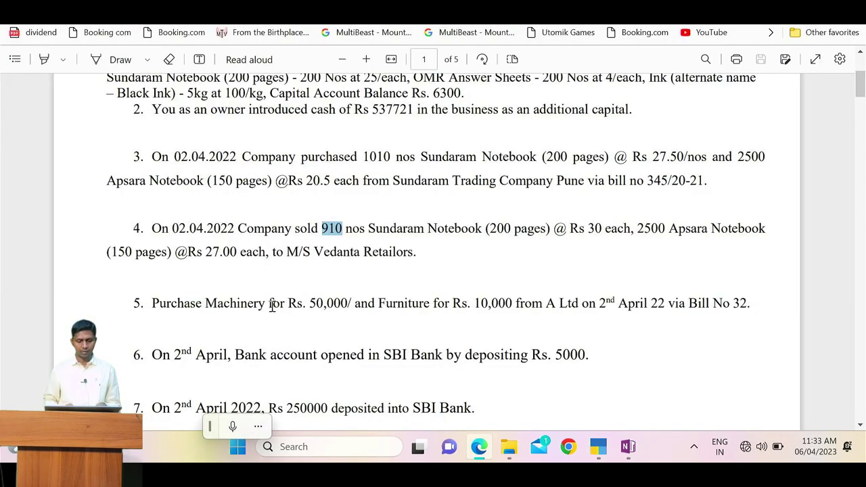
pyautogui.moveTo(206, 303); pyautogui.dragTo(485, 314)
pyautogui.hotkey('alt', 'Tab')
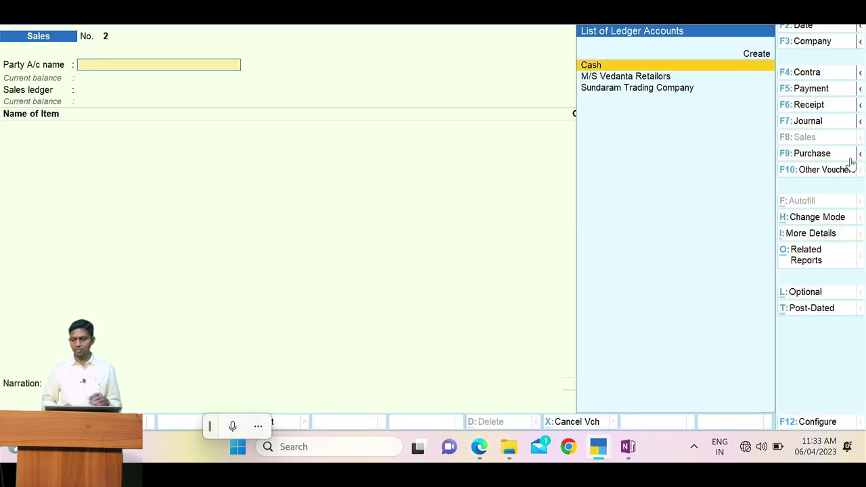
# Step: Switch to a blank Purchase voucher dated 2-Apr-22
pyautogui.click(831, 155)
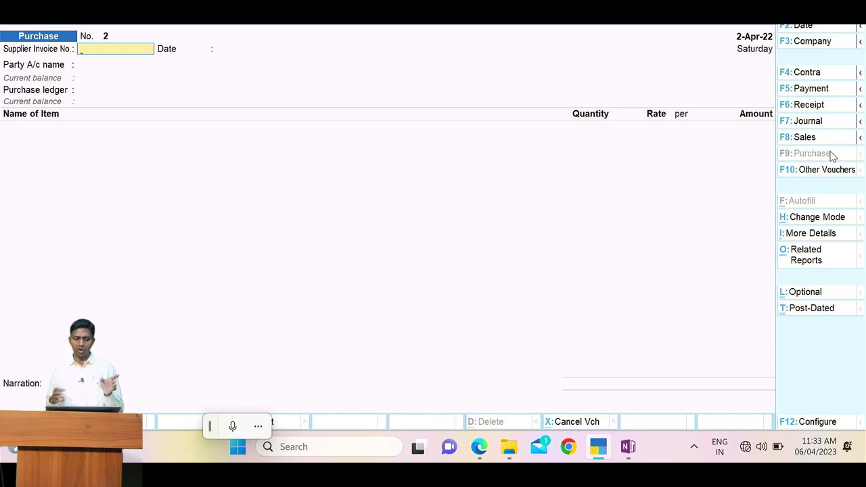
pyautogui.hotkey('alt', 'Tab')
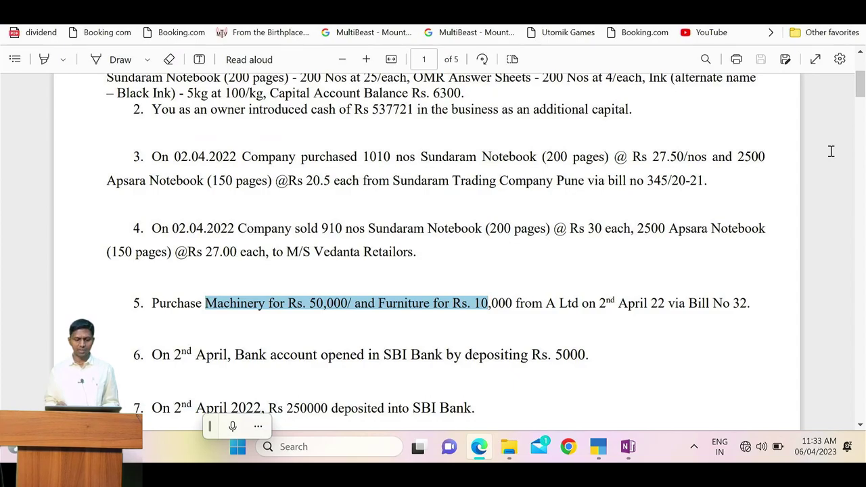
pyautogui.hotkey('alt', 'Tab')
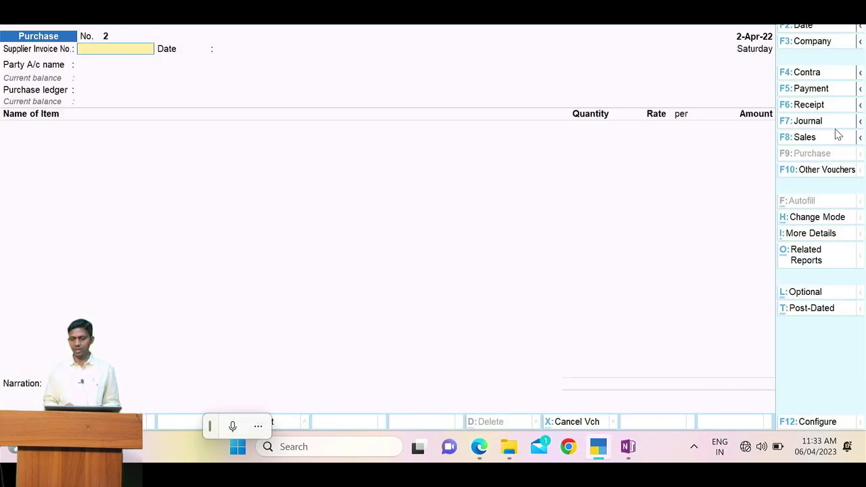
# Step: Switch to a Journal voucher and reread question 5: Machinery and Furniture from A Ltd
pyautogui.click(822, 124)
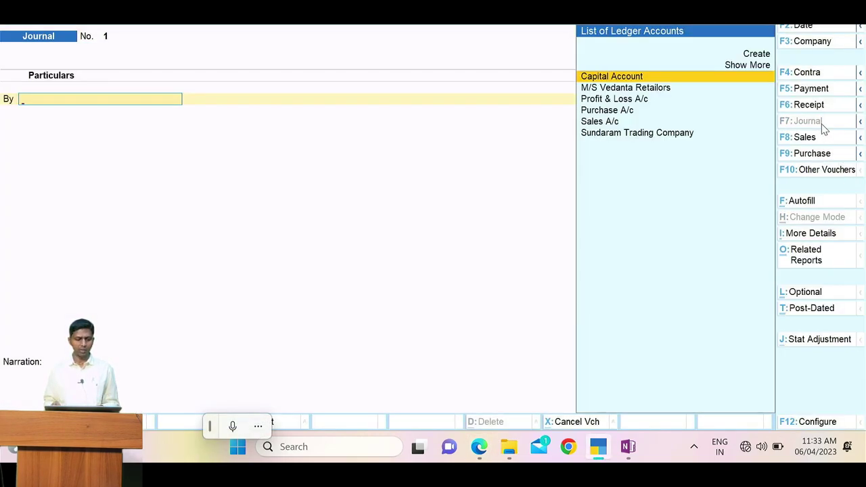
pyautogui.hotkey('alt', 'Tab')
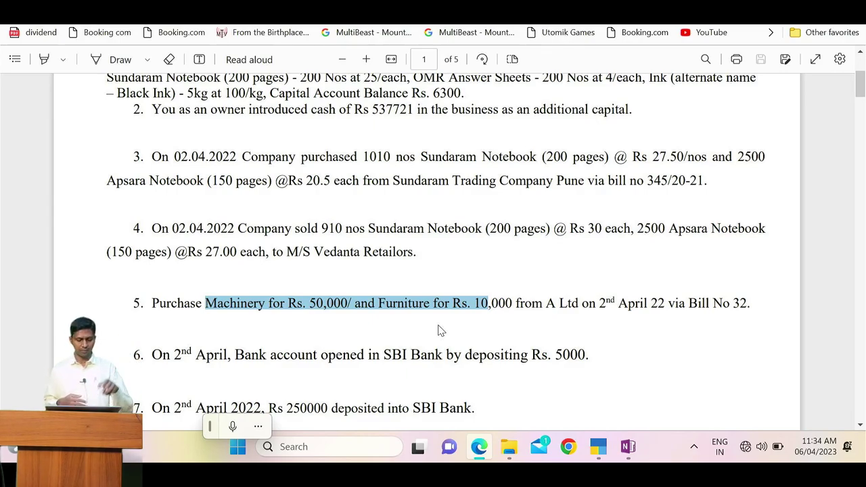
# Step: Create a new ledger named Machinery under the Fixed Assets group from the By field
pyautogui.hotkey('alt', 'Tab')
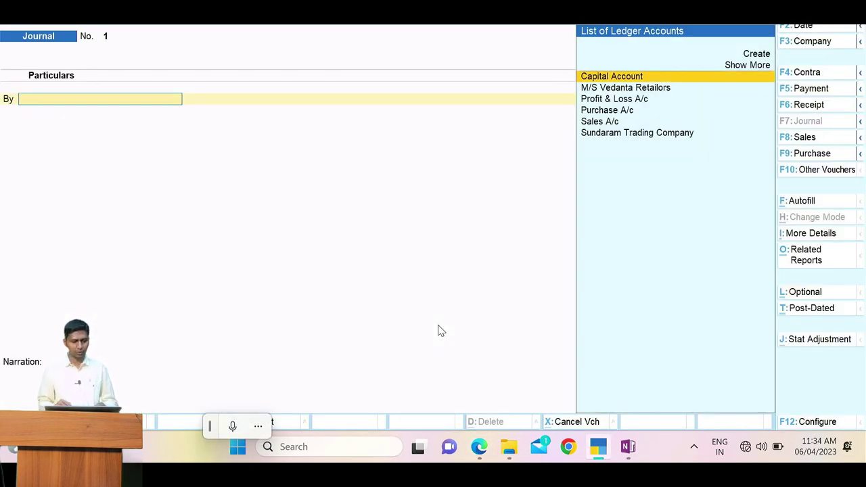
pyautogui.write('m')
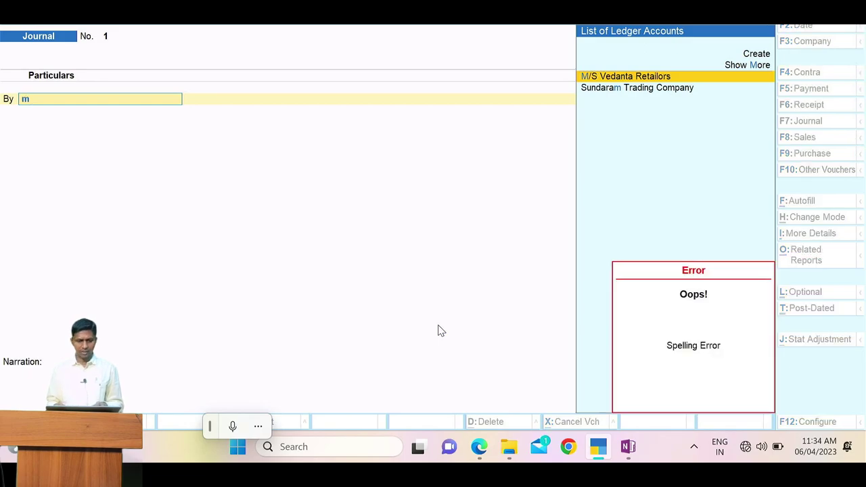
pyautogui.press('BackSpace')
pyautogui.hotkey('alt', 'c')
pyautogui.write('Machinery')
pyautogui.press('Return')
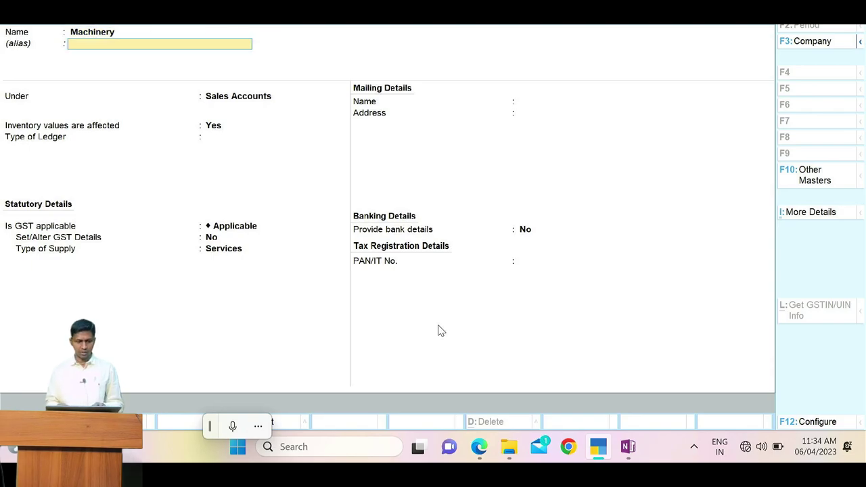
pyautogui.press('Return')
pyautogui.write('Fix')
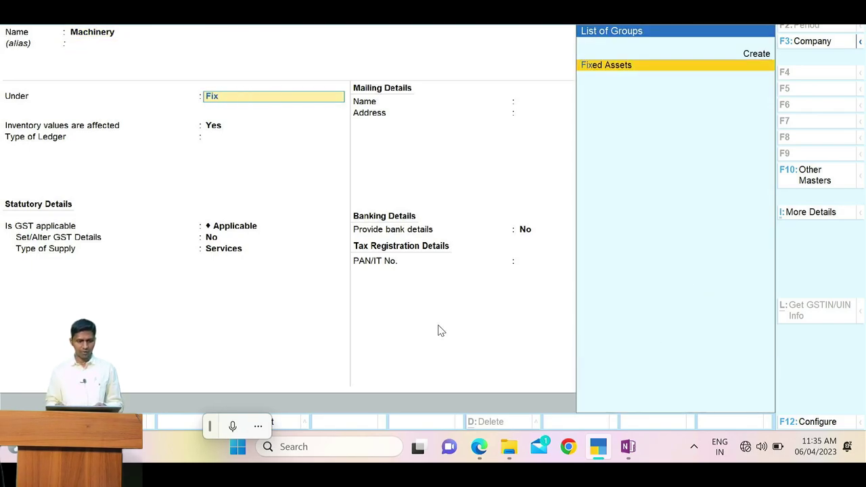
pyautogui.press('Return')
# Step: Leave the remaining Machinery ledger options as Not Applicable and save the ledger
pyautogui.press('Return')
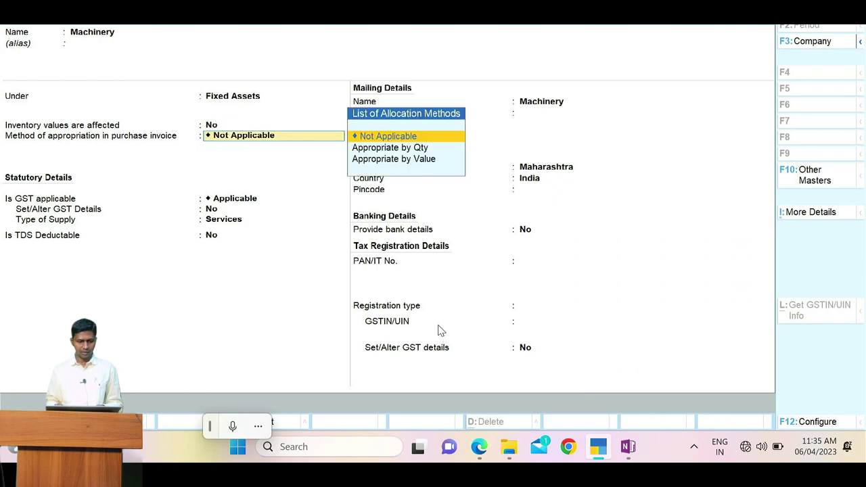
pyautogui.press('BackSpace')
pyautogui.press('Return')
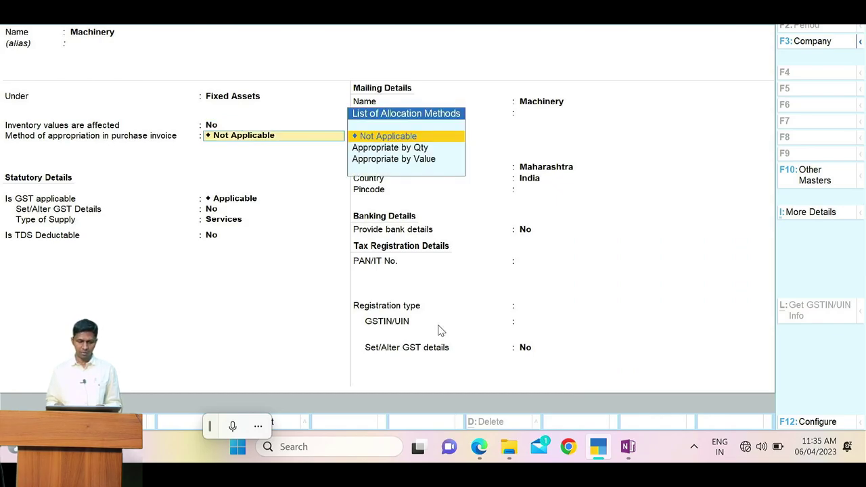
pyautogui.hotkey('alt', 'Tab')
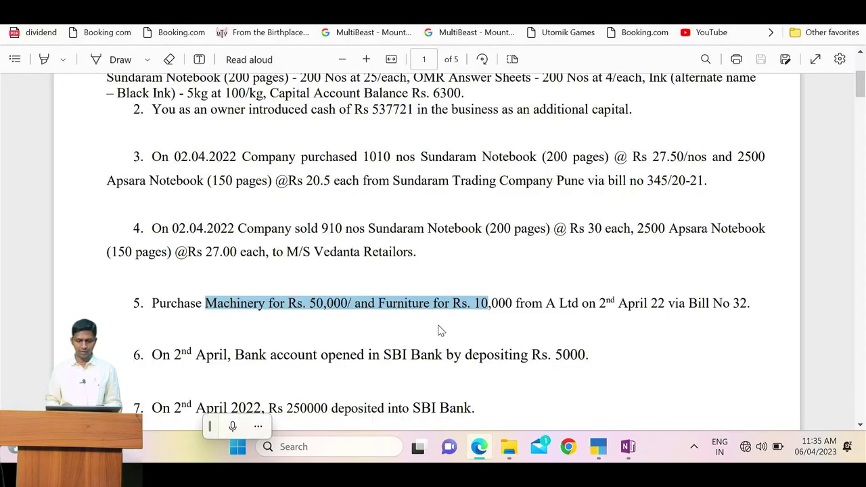
pyautogui.hotkey('alt', 'Tab')
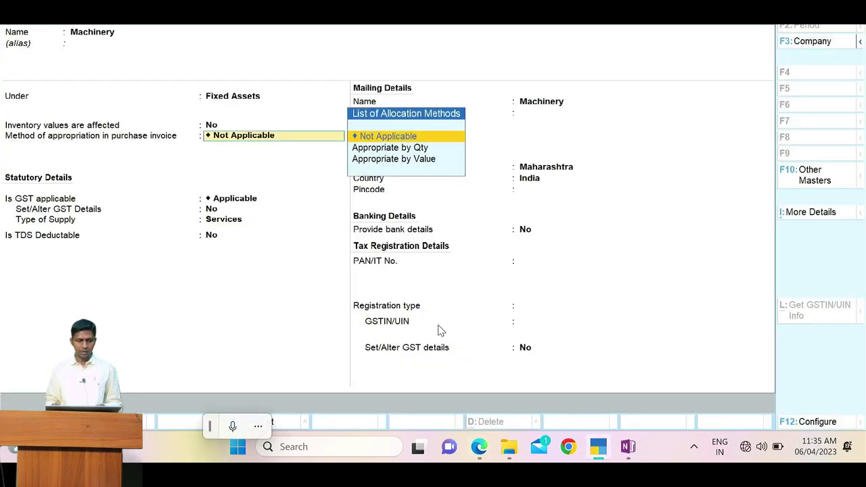
pyautogui.press('Return')
pyautogui.press('Return')
pyautogui.press('Return')
pyautogui.press('Return')
pyautogui.press('Return')
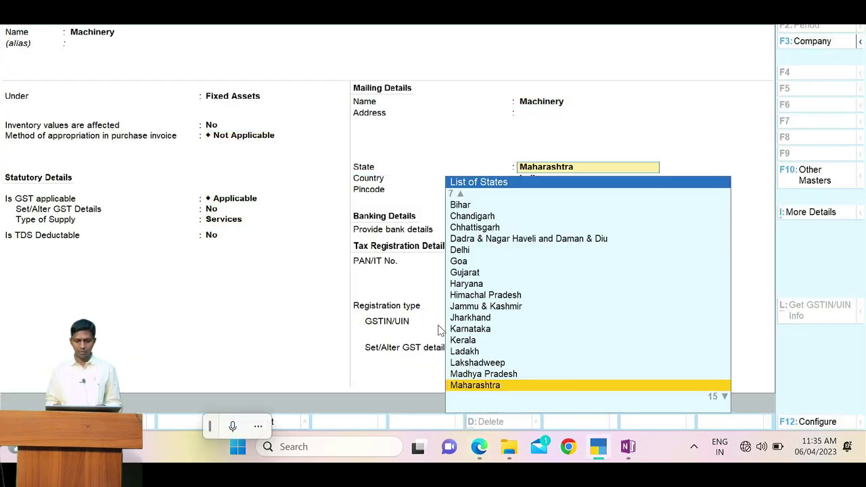
pyautogui.hotkey('ctrl', 'a')
pyautogui.hotkey('alt', 'Tab')
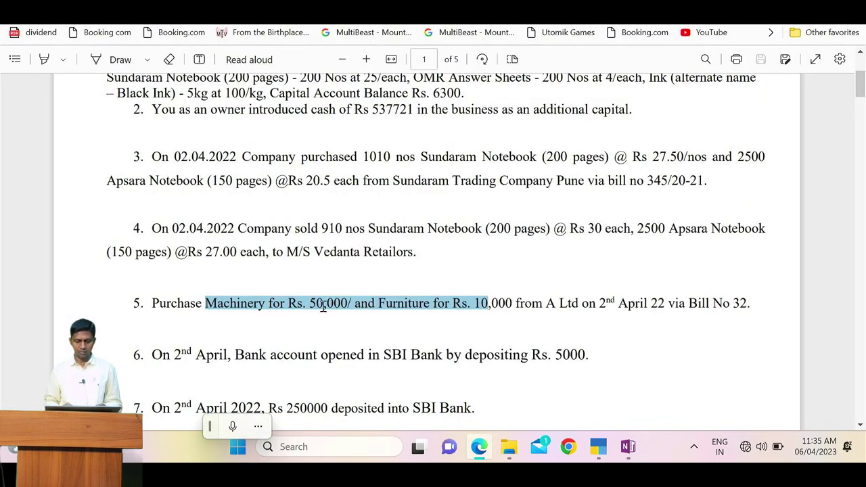
pyautogui.hotkey('alt', 'Tab')
# Step: Debit Machinery 50,000 and start a second debit row on the journal
pyautogui.write('50000')
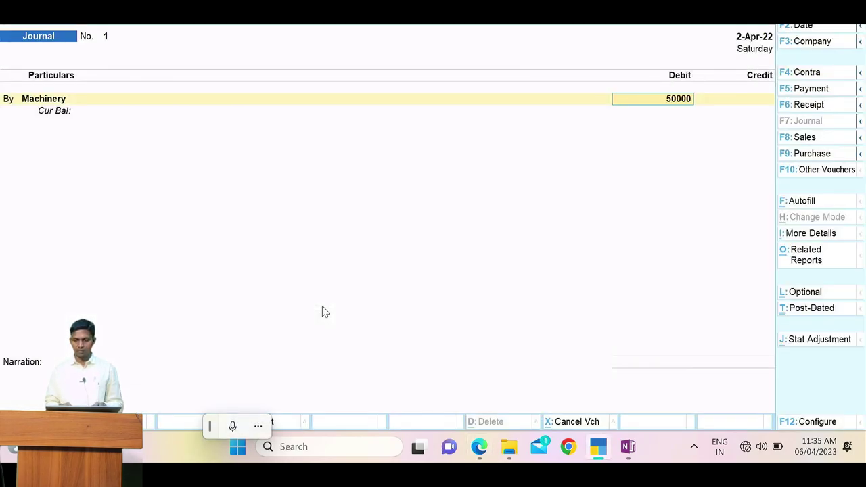
pyautogui.press('Return')
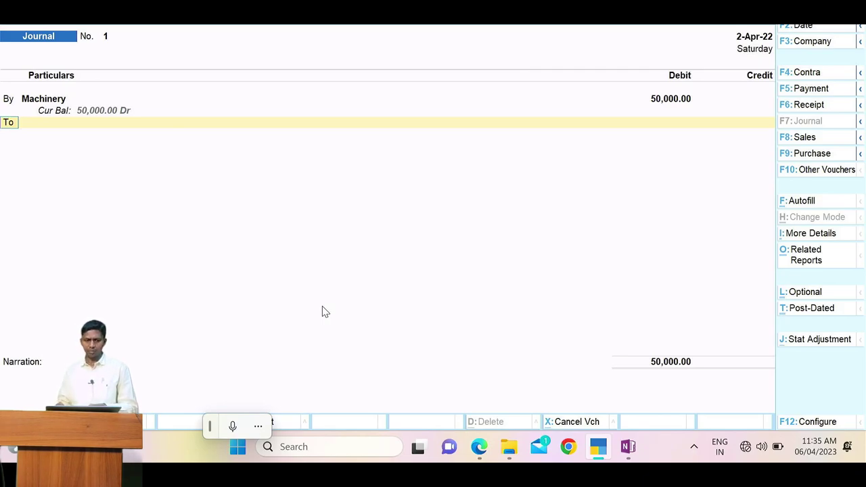
pyautogui.write('b')
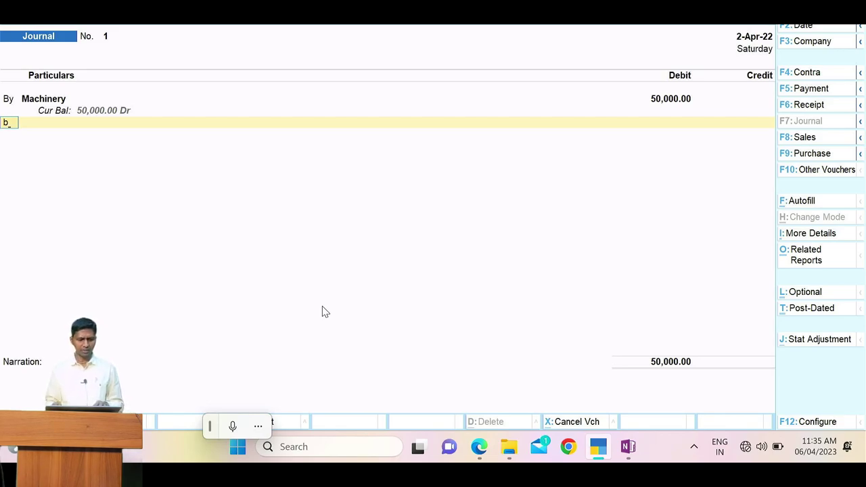
pyautogui.press('Return')
pyautogui.hotkey('alt', 'Tab')
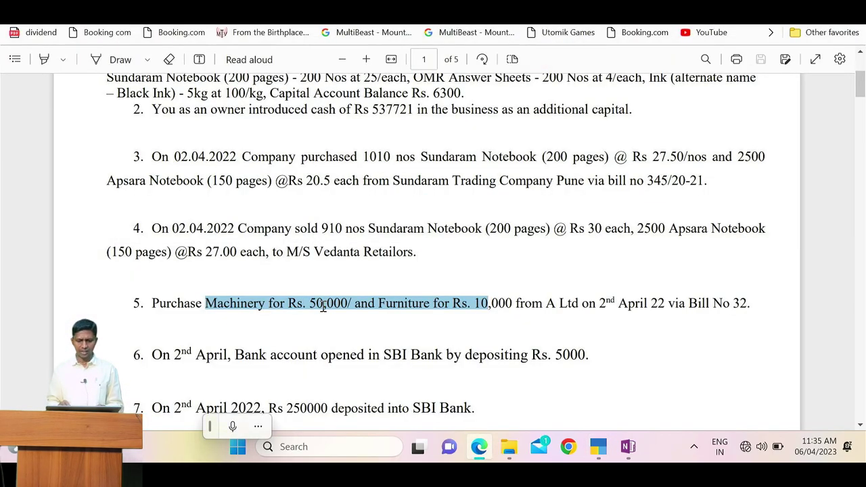
pyautogui.hotkey('alt', 'Tab')
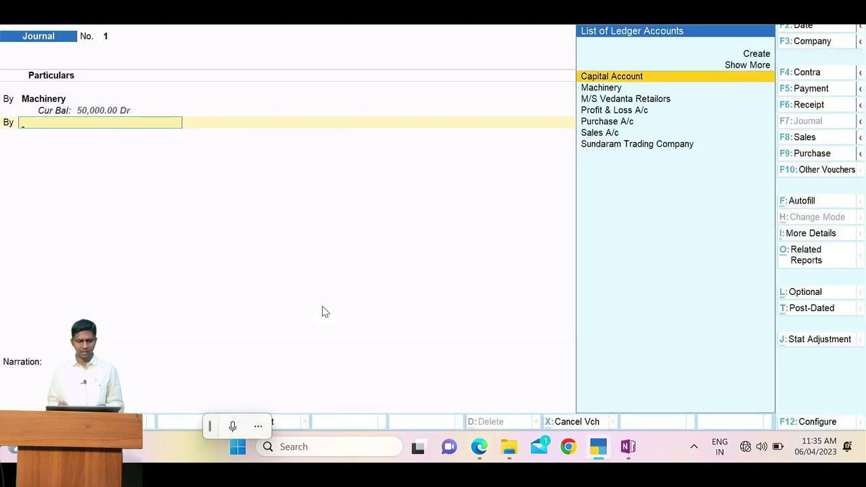
# Step: Create a Furniture ledger under Fixed Assets and save it
pyautogui.write('f')
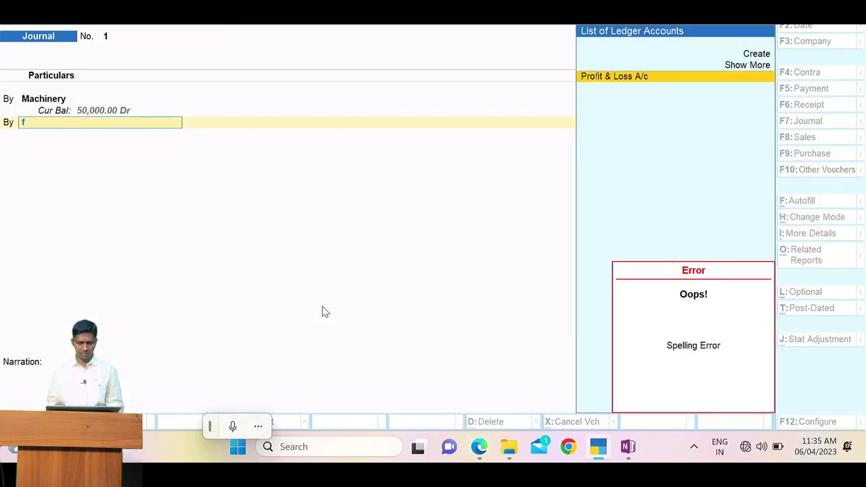
pyautogui.hotkey('alt', 'c')
pyautogui.write('Furniture')
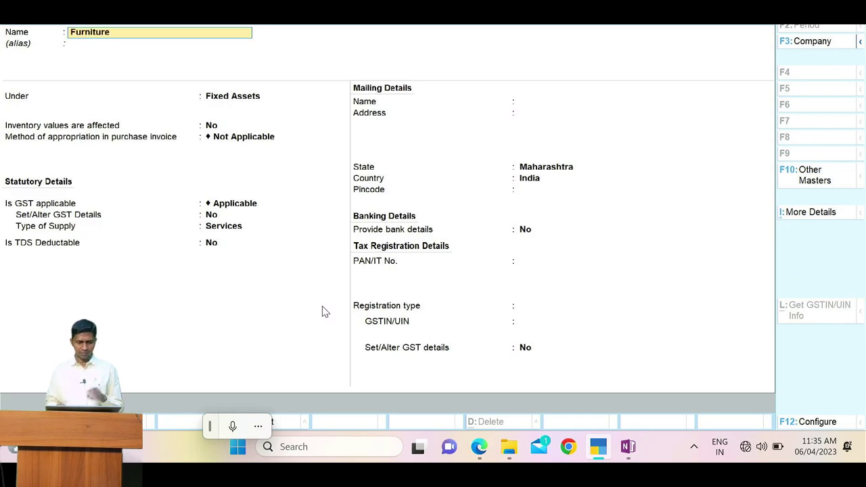
pyautogui.press('Return')
pyautogui.press('Return')
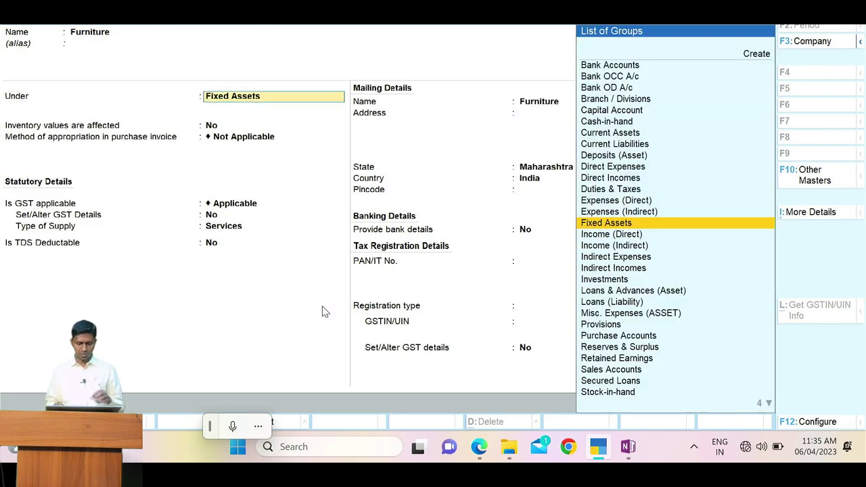
pyautogui.press('Return')
pyautogui.press('Return')
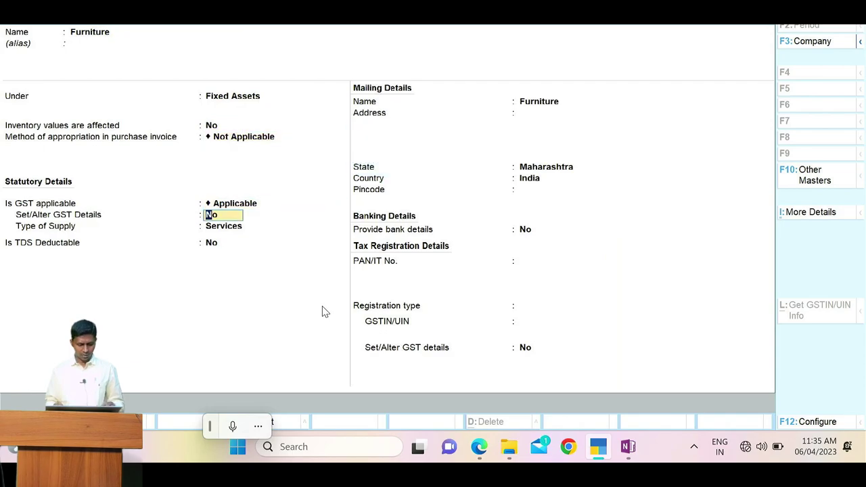
pyautogui.hotkey('ctrl', 'a')
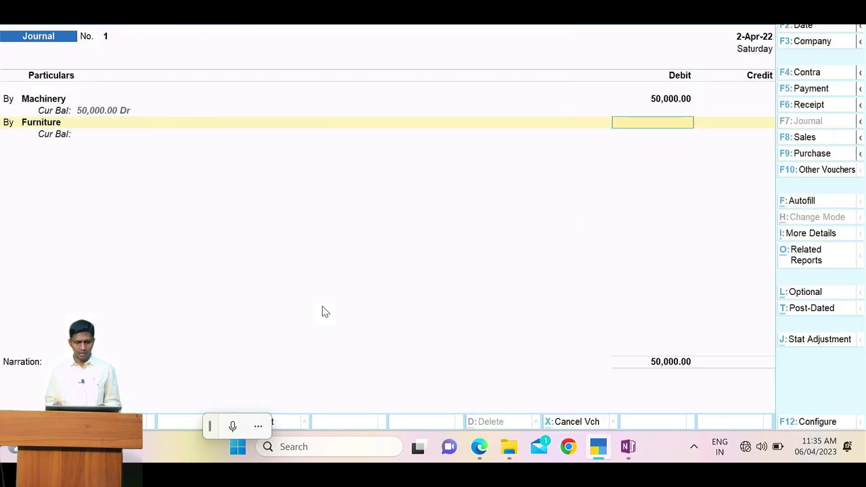
# Step: Debit Furniture 10,000 and begin the credit row
pyautogui.hotkey('alt', 'Tab')
pyautogui.hotkey('alt', 'Tab')
pyautogui.write('1')
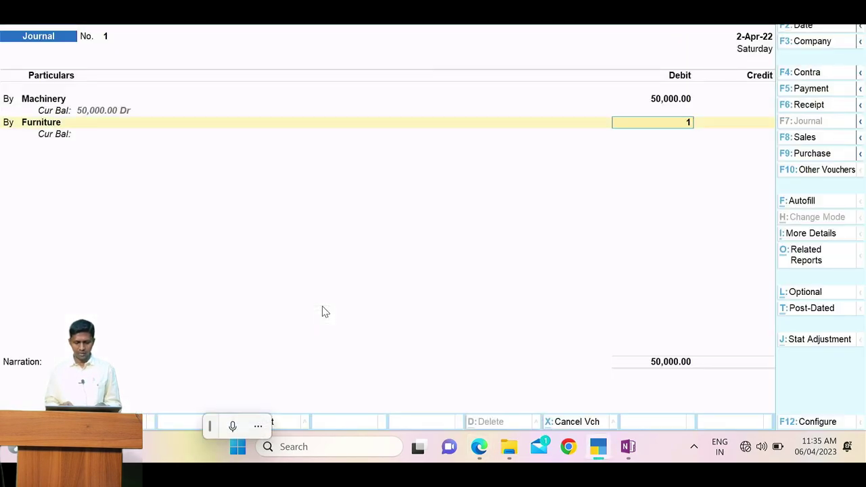
pyautogui.write('0000')
pyautogui.press('Return')
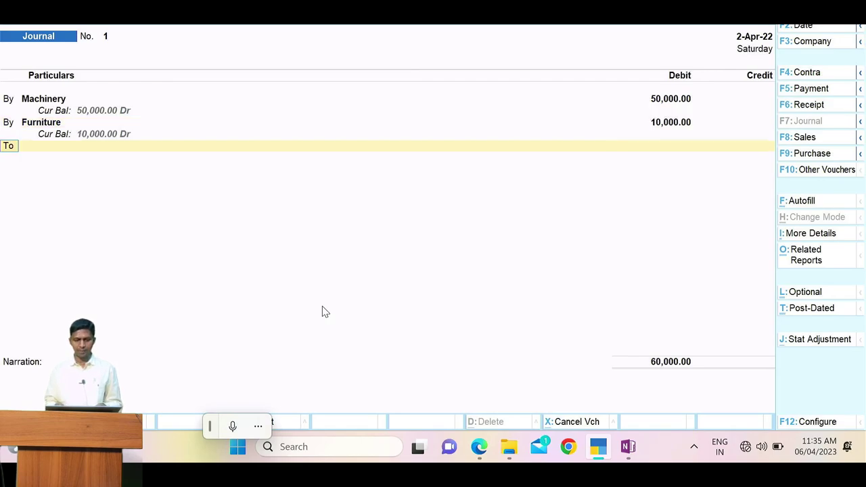
pyautogui.press('Return')
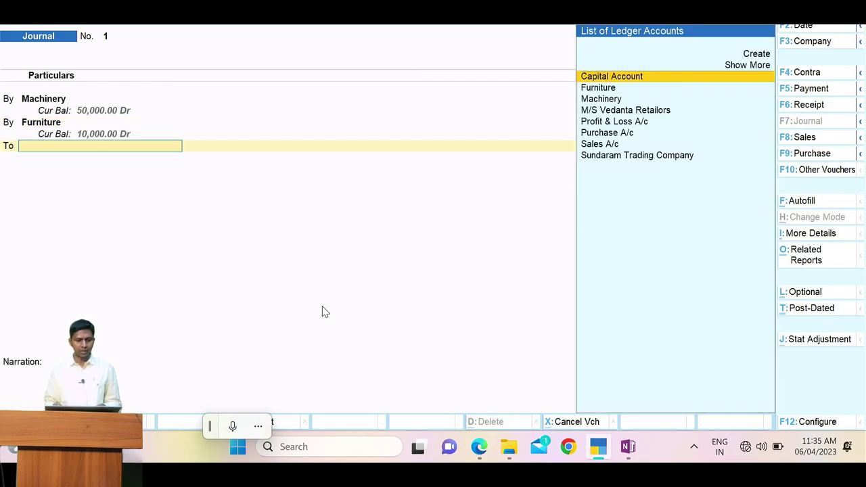
# Step: Create a new supplier ledger named A Ltd for the credit row
pyautogui.hotkey('alt', 'Tab')
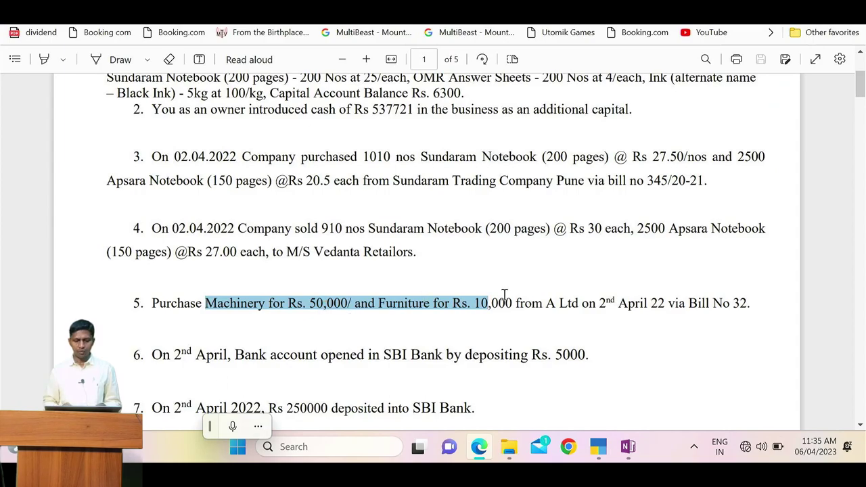
pyautogui.hotkey('alt', 'Tab')
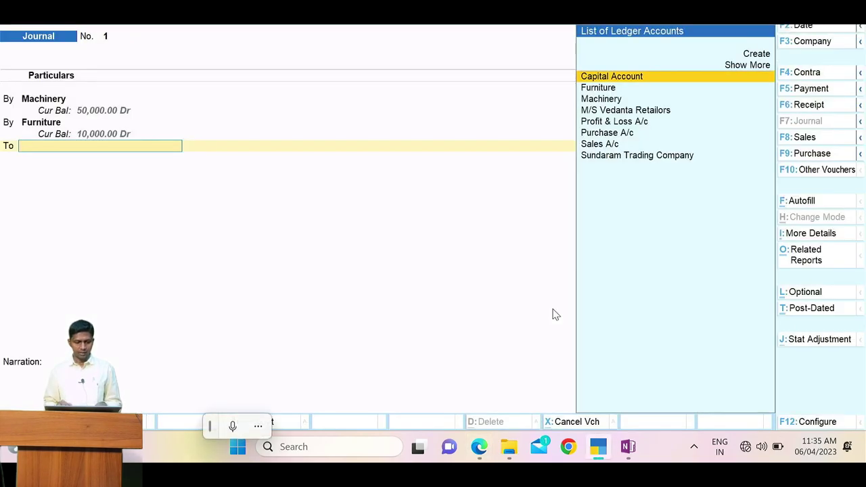
pyautogui.write('Al')
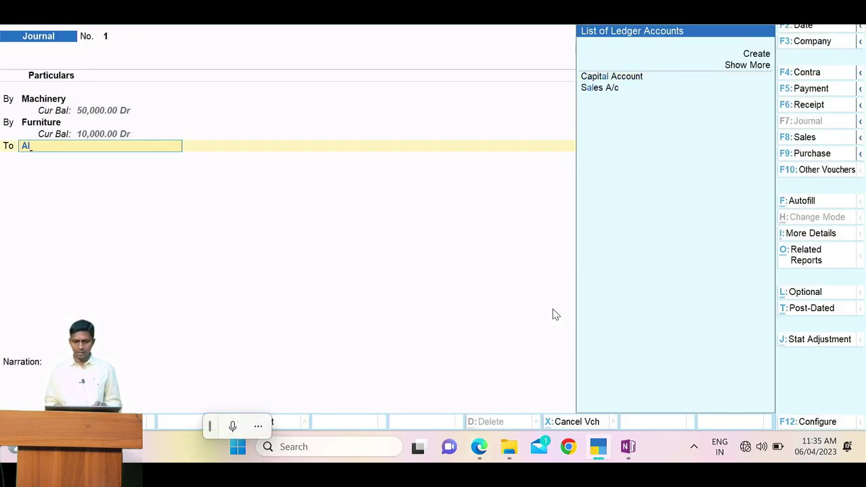
pyautogui.press('BackSpace')
pyautogui.press('BackSpace')
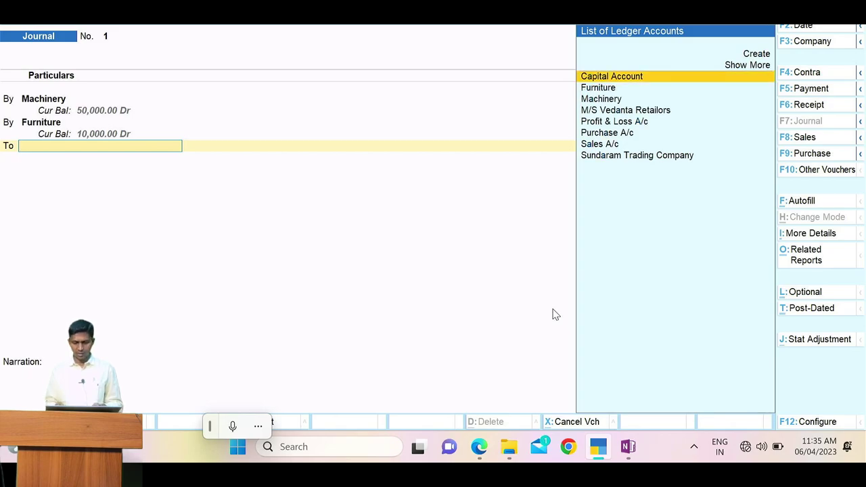
pyautogui.hotkey('alt', 'c')
pyautogui.write('A')
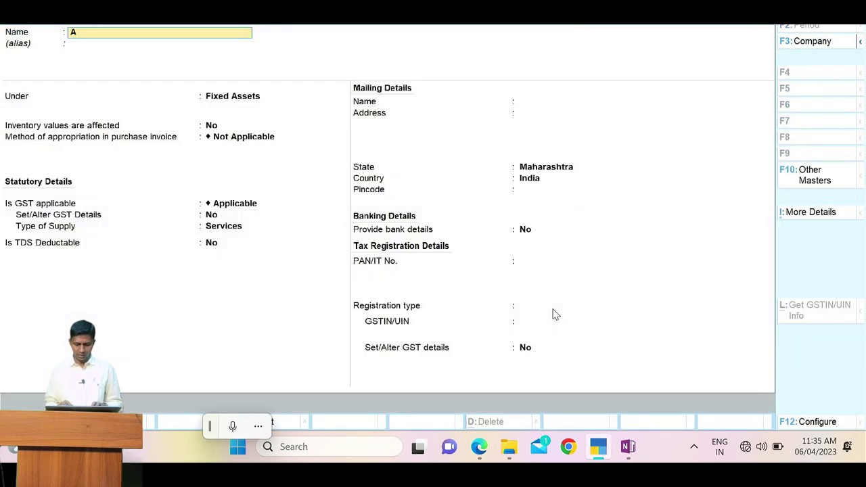
pyautogui.write(' Ltd')
pyautogui.press('Return')
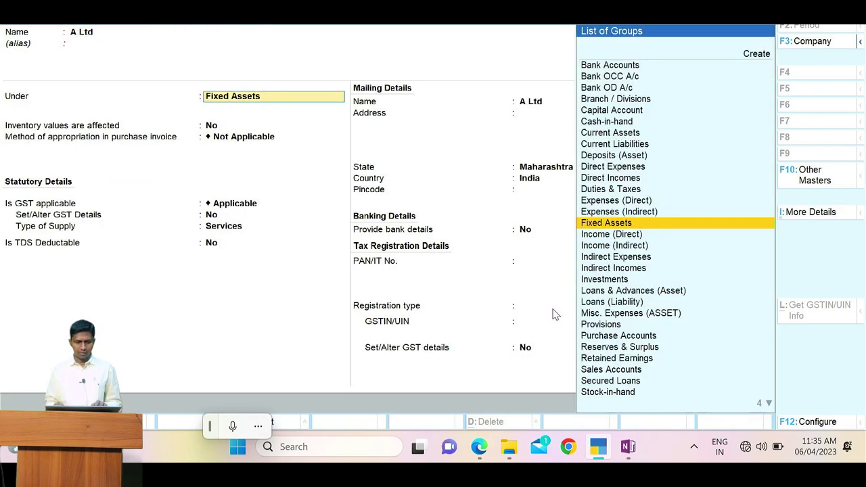
# Step: Place A Ltd under Sundry Creditors, save it, and credit it 60,000
pyautogui.write('Sun')
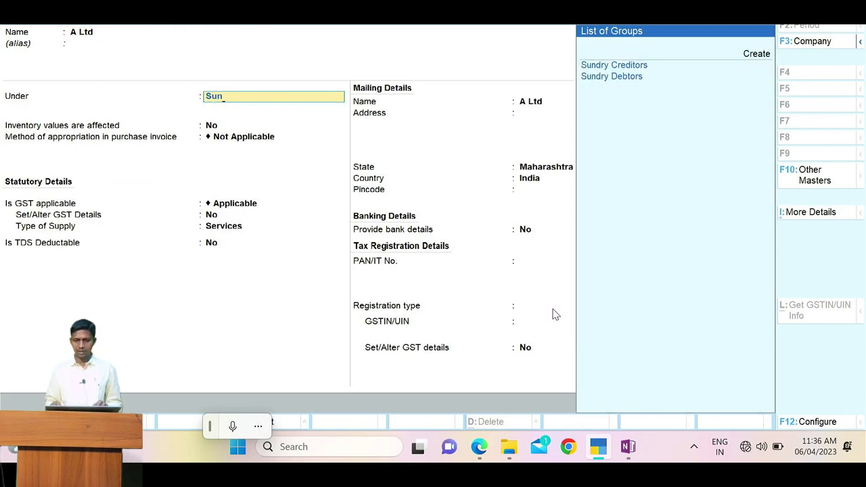
pyautogui.press('Return')
pyautogui.hotkey('ctrl', 'a')
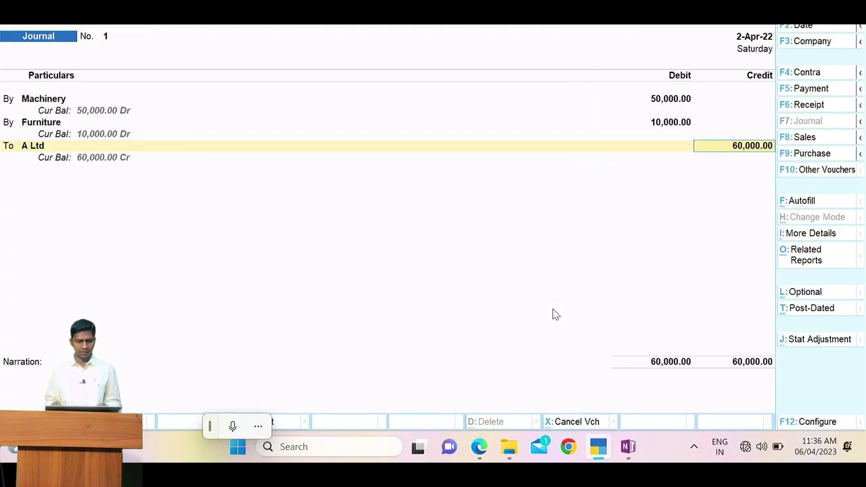
pyautogui.press('Return')
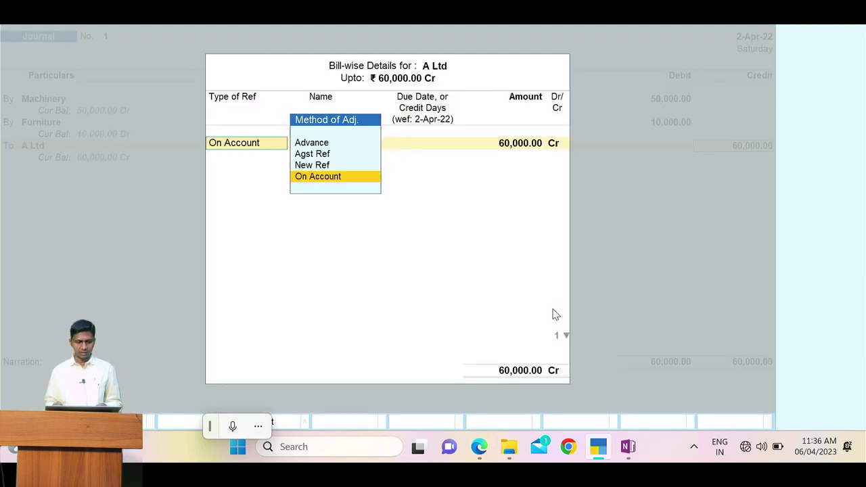
# Step: Set the bill-wise reference type for A Ltd to New Ref
pyautogui.press('Return')
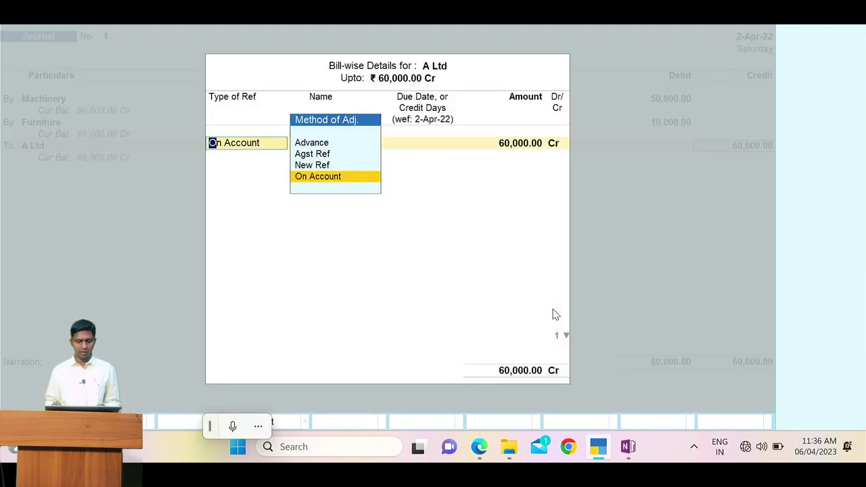
pyautogui.press('Up')
pyautogui.press('Up')
pyautogui.press('Up')
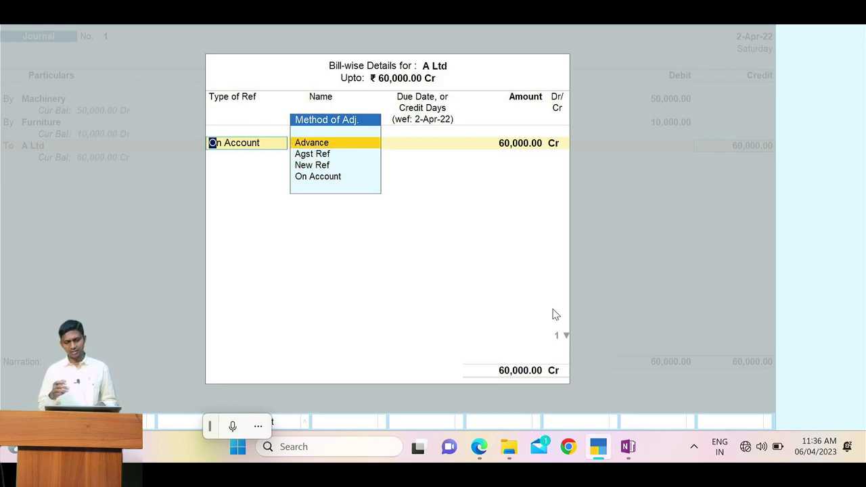
pyautogui.press('Down')
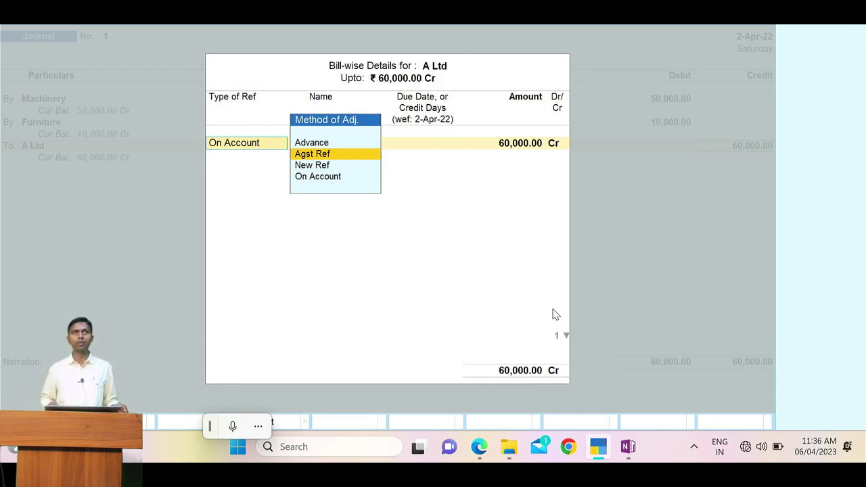
pyautogui.press('Down')
pyautogui.press('Down')
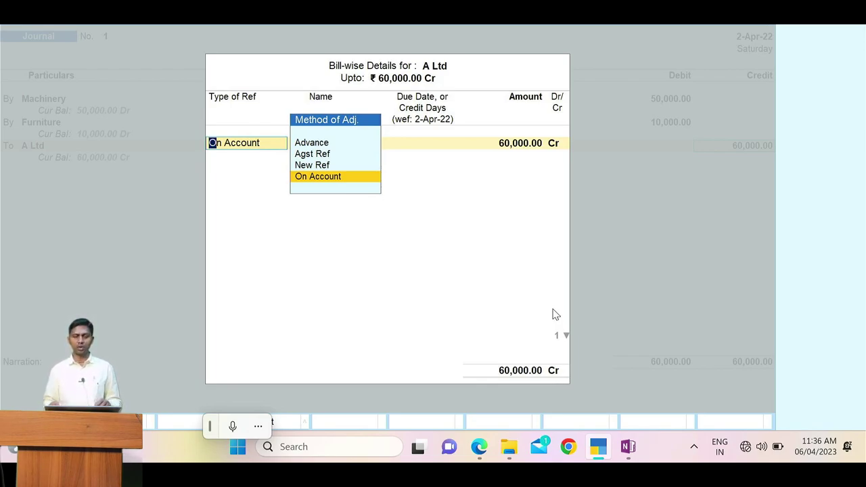
pyautogui.press('Up')
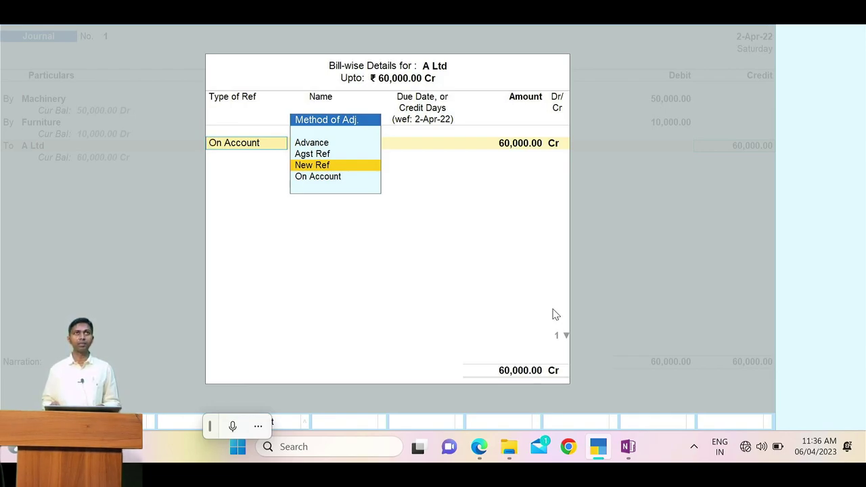
pyautogui.press('Return')
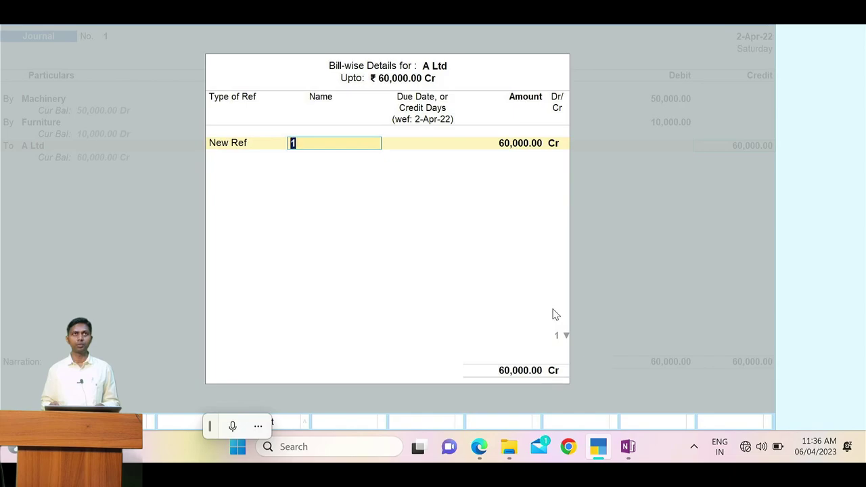
# Step: Copy bill number 32 from the PDF and use it as the reference name
pyautogui.hotkey('alt', 'Tab')
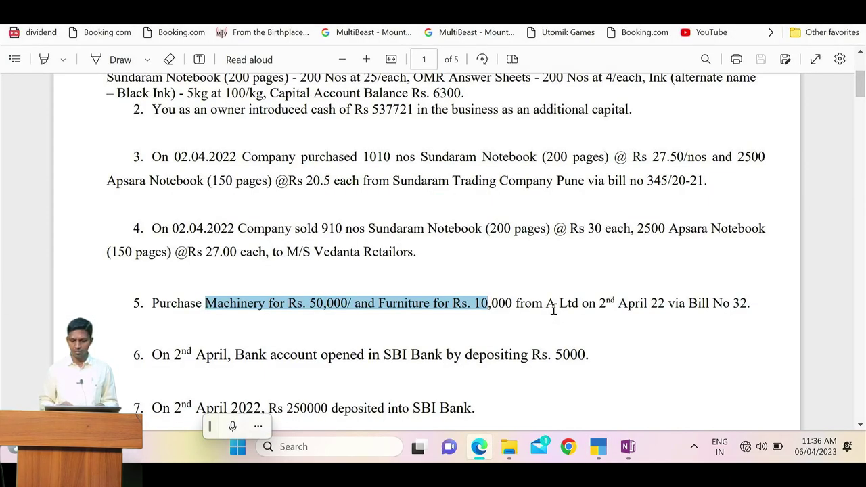
pyautogui.doubleClick(739, 303)
pyautogui.hotkey('ctrl', 'c')
pyautogui.hotkey('alt', 'Tab')
pyautogui.hotkey('ctrl', 'alt', 'v')
pyautogui.press('Return')
pyautogui.press('Return')
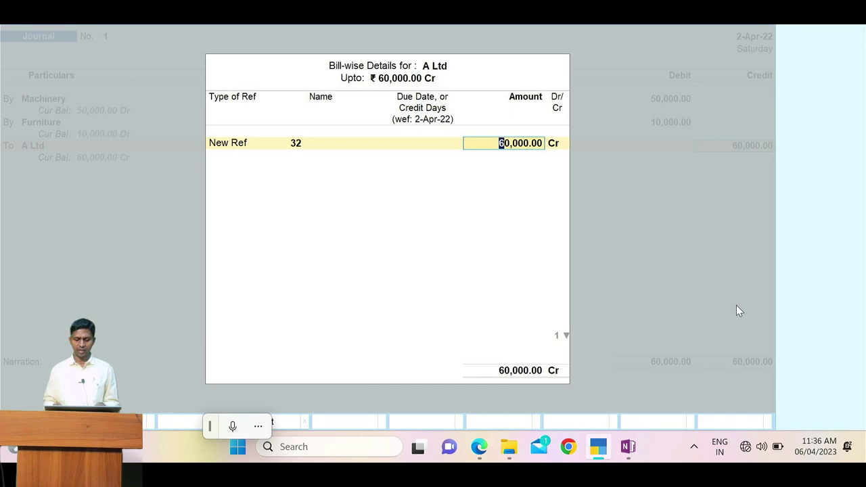
# Step: Accept the bill-wise details and save the journal voucher
pyautogui.hotkey('alt', 'Tab')
pyautogui.hotkey('alt', 'Tab')
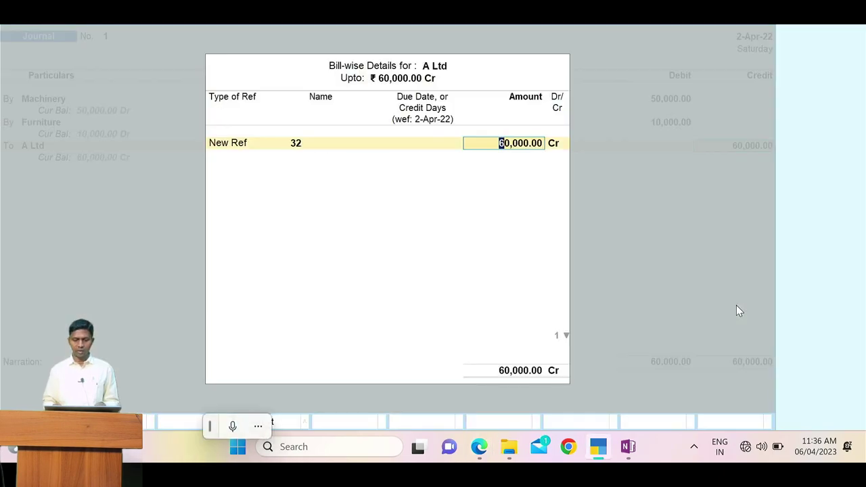
pyautogui.hotkey('ctrl', 'a')
pyautogui.press('Return')
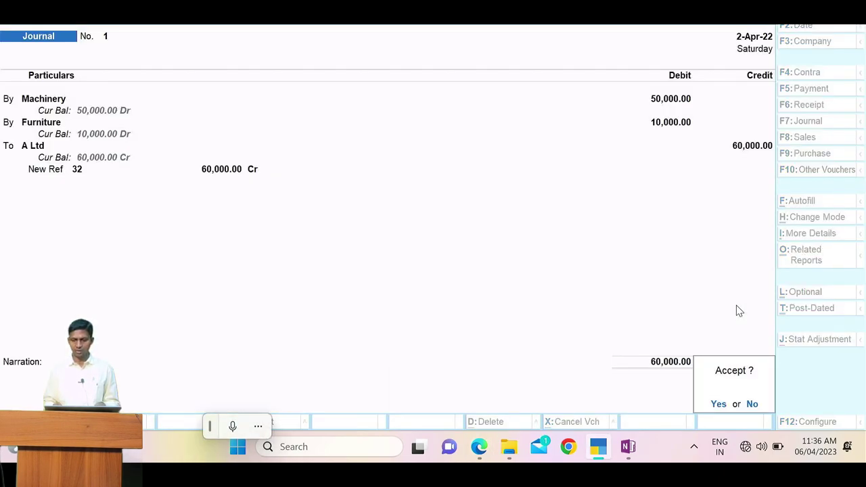
pyautogui.press('Return')
pyautogui.hotkey('alt', 'Tab')
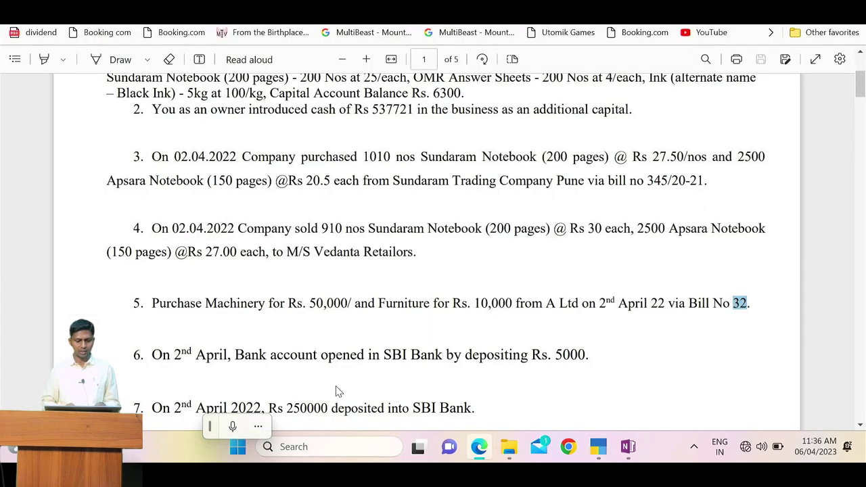
# Step: Read questions 6 and 7 in the PDF, noting the Rs 250000 SBI deposit date
pyautogui.scroll(-3, 312, 351)
pyautogui.moveTo(175, 257); pyautogui.dragTo(228, 264)
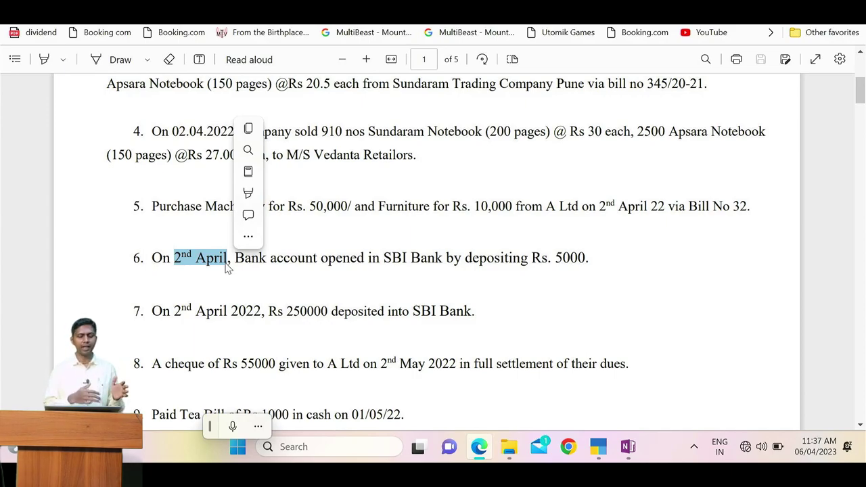
pyautogui.doubleClick(261, 266)
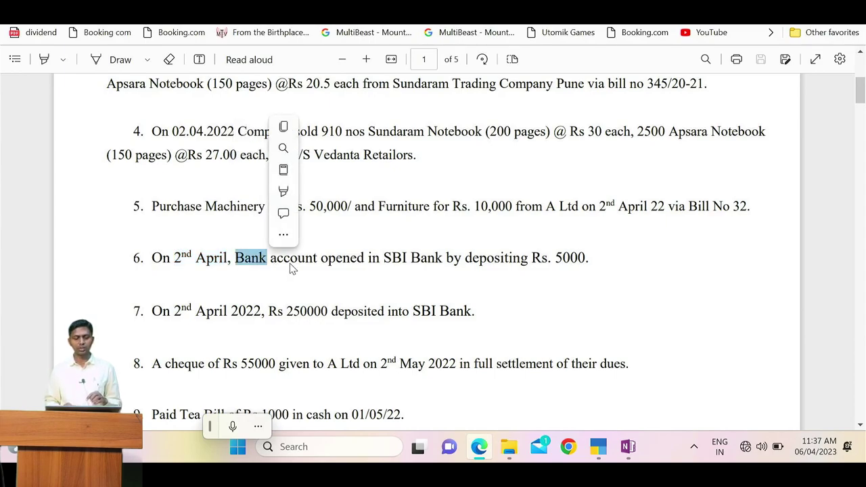
pyautogui.click(289, 263)
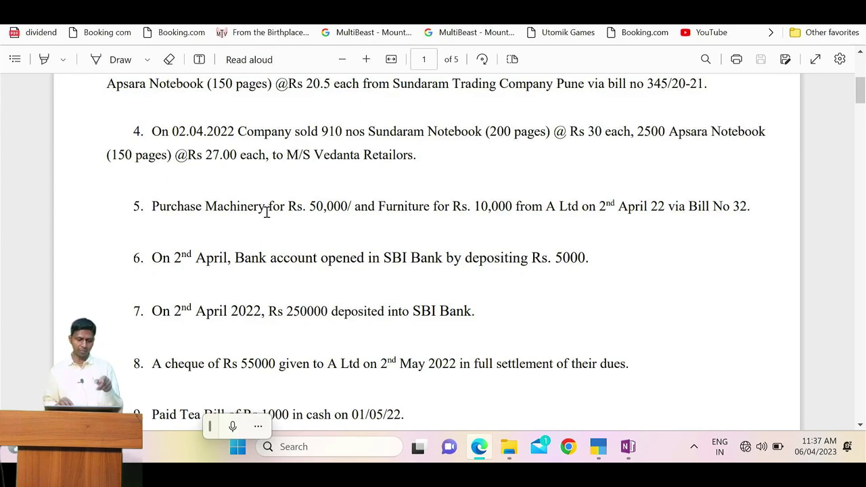
pyautogui.scroll(-1, 300, 309)
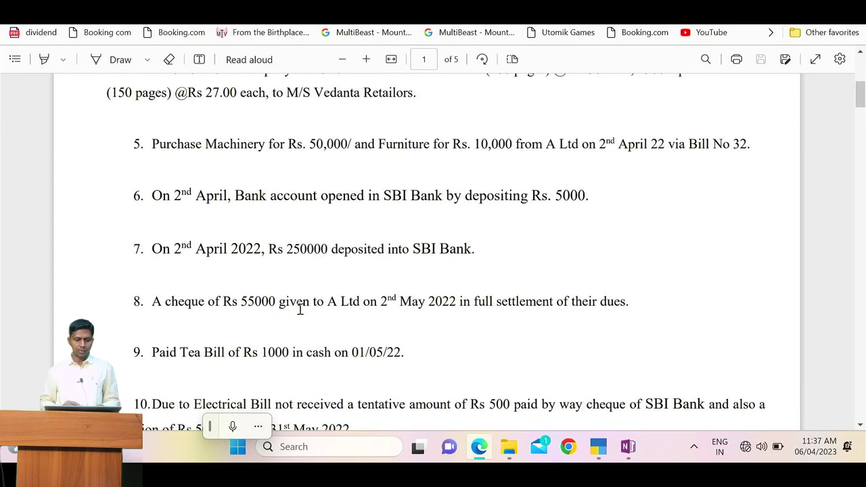
pyautogui.moveTo(153, 249); pyautogui.dragTo(247, 251)
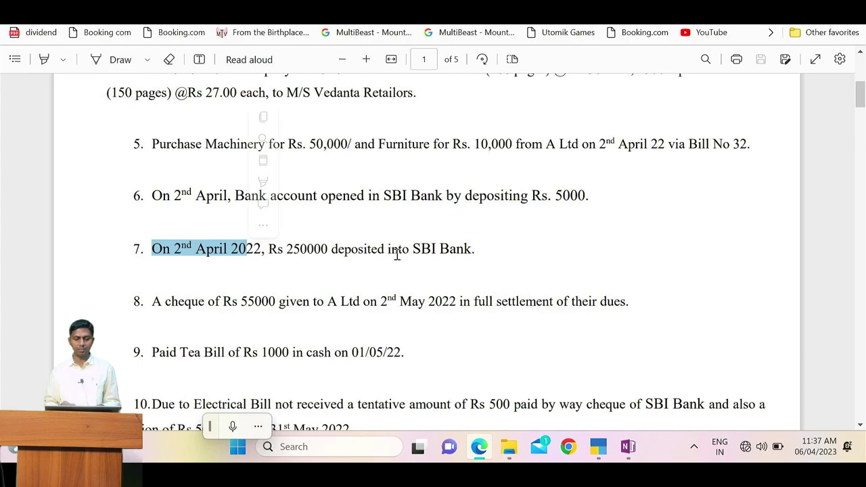
pyautogui.hotkey('alt', 'Tab')
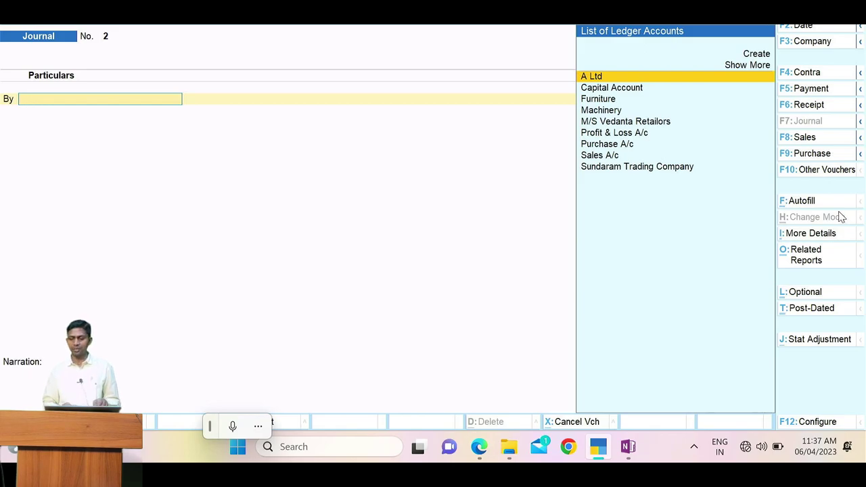
# Step: Switch to a Contra voucher and credit the Cash ledger 250000 per the question
pyautogui.click(819, 77)
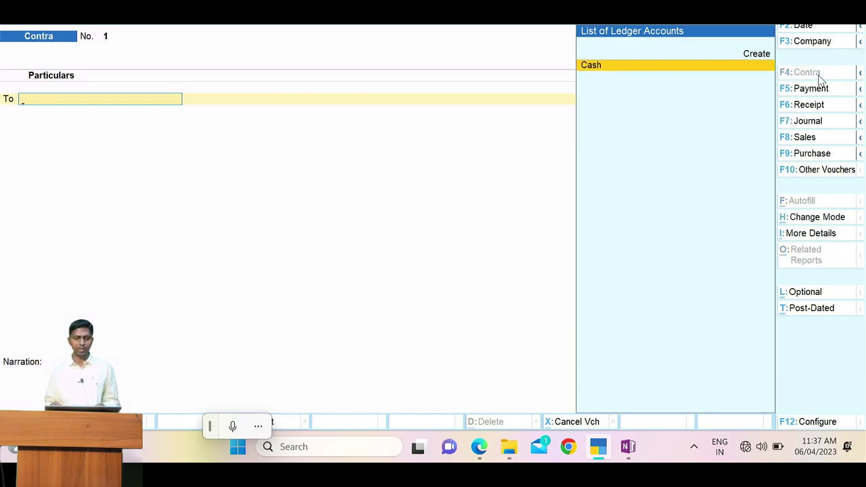
pyautogui.hotkey('alt', 'Tab')
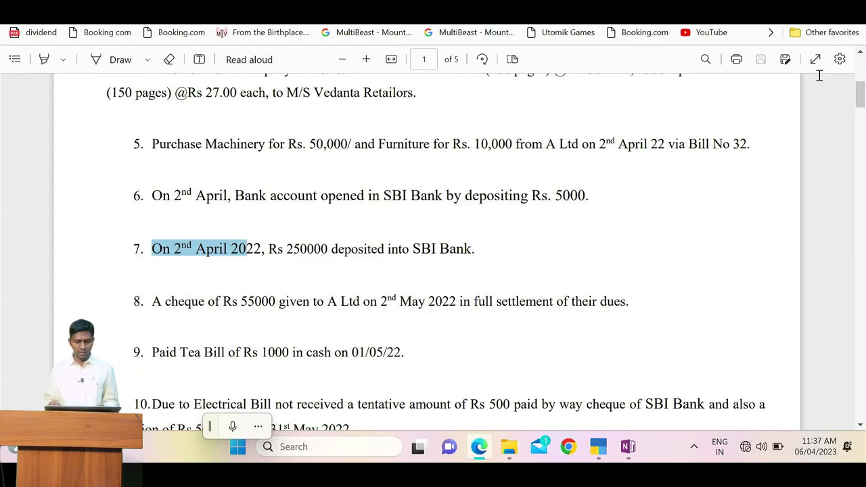
pyautogui.hotkey('alt', 'Tab')
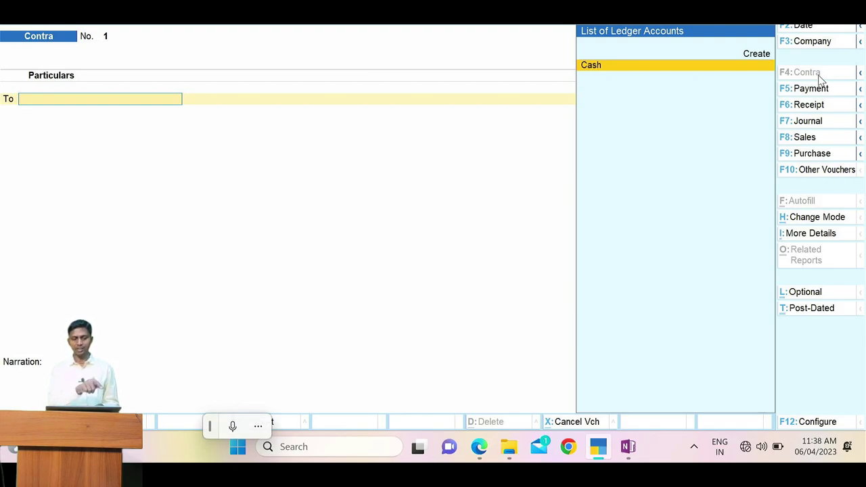
pyautogui.write('Cas')
pyautogui.press('Return')
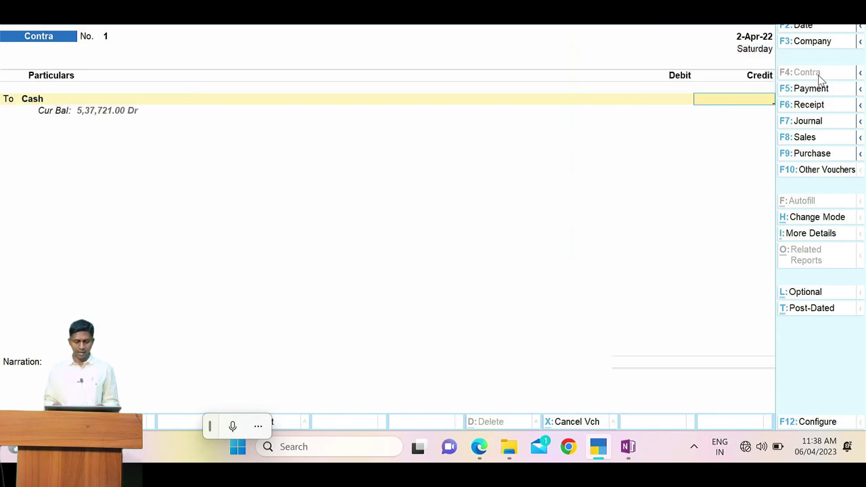
pyautogui.hotkey('alt', 'Tab')
pyautogui.hotkey('alt', 'Tab')
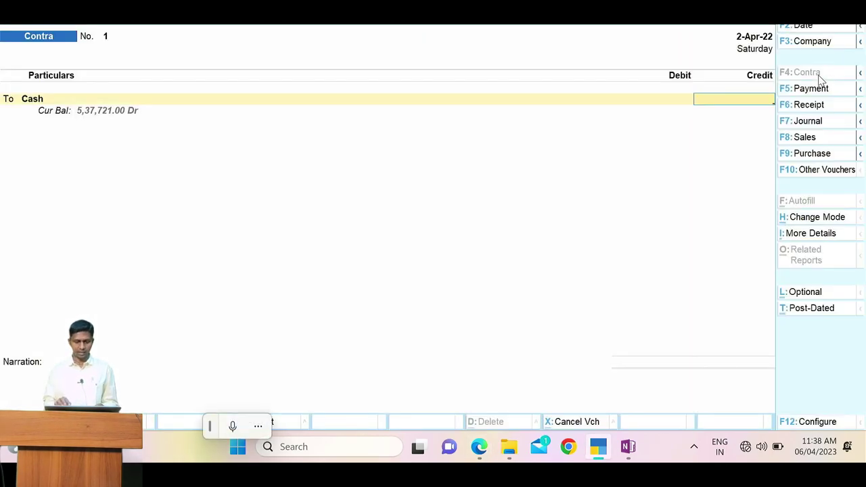
pyautogui.hotkey('alt', 'Tab')
pyautogui.hotkey('alt', 'Tab')
pyautogui.write('250000')
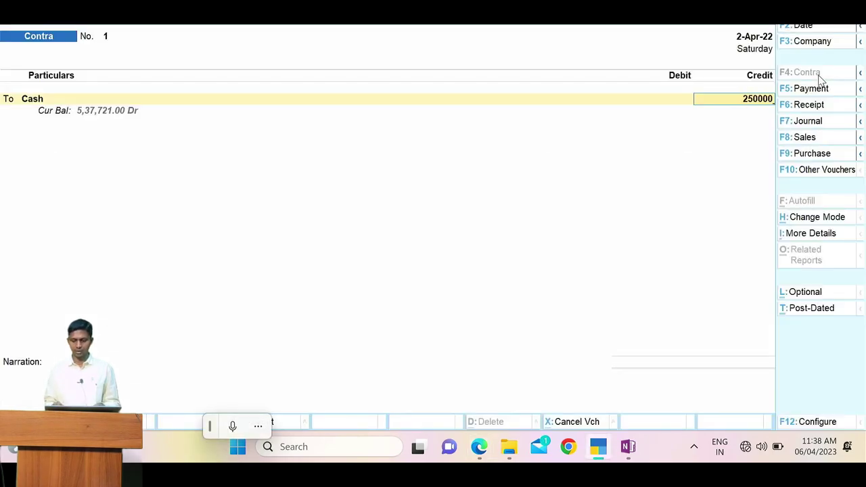
pyautogui.press('Return')
pyautogui.press('Return')
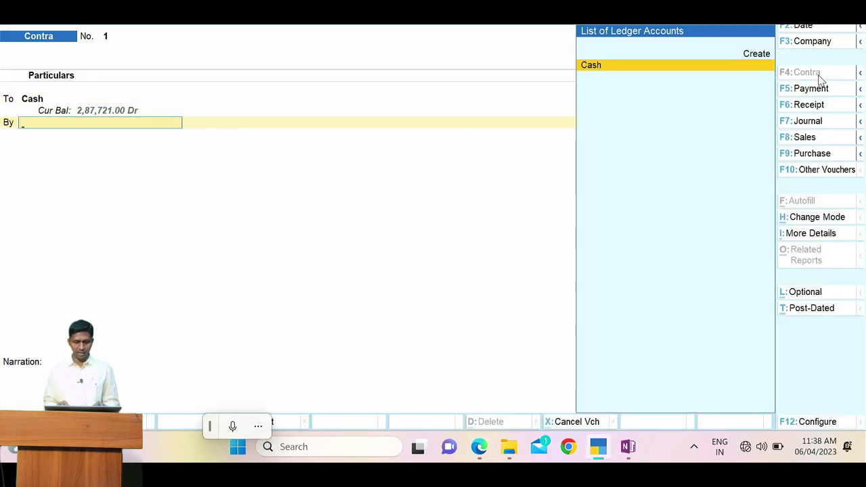
# Step: Create an SBI A/c ledger under Bank Accounts and save it
pyautogui.write('s')
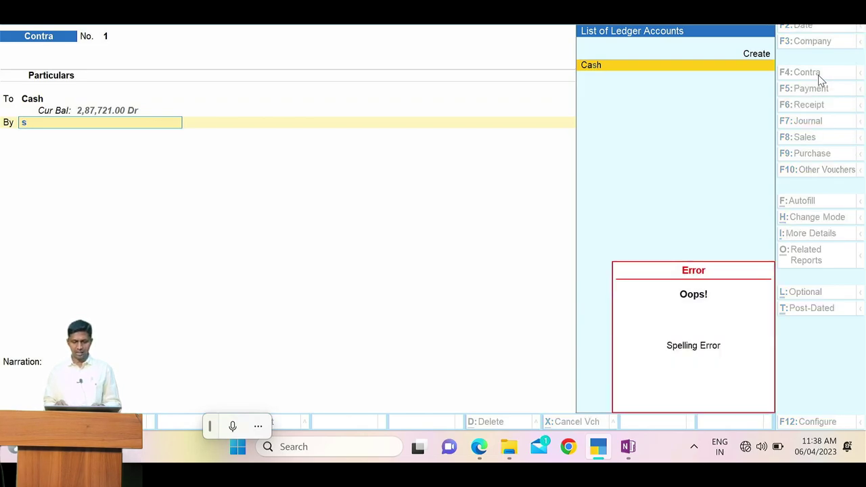
pyautogui.hotkey('alt', 'c')
pyautogui.write('SBI')
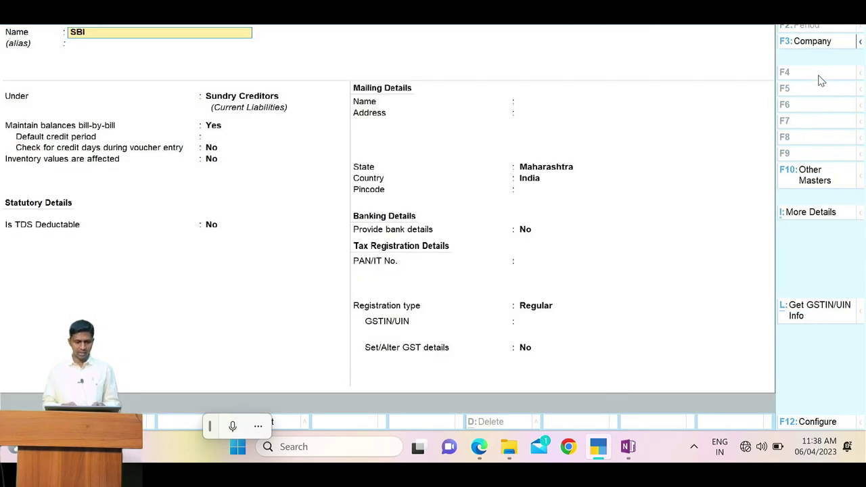
pyautogui.write(' A/c')
pyautogui.press('Return')
pyautogui.write('Ban')
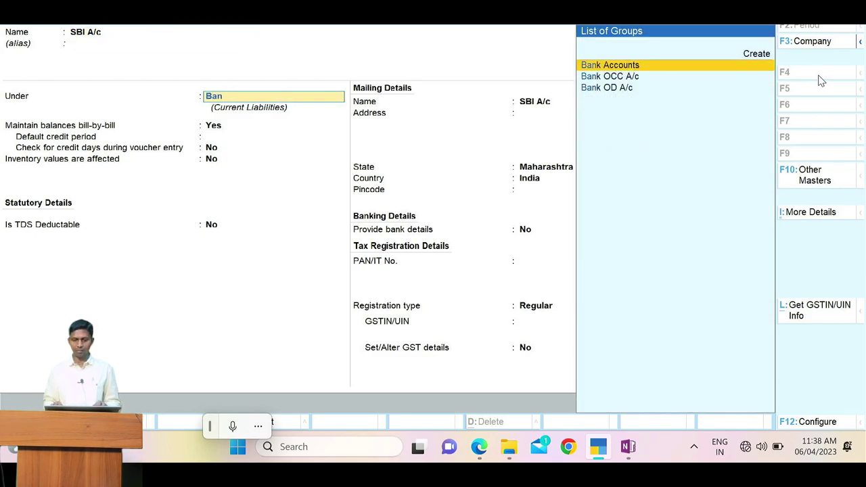
pyautogui.press('Return')
pyautogui.press('Return')
# Step: Debit SBI A/c 2,50,000, close the bank allocation, skip narration, and accept the voucher
pyautogui.press('Return')
pyautogui.press('Return')
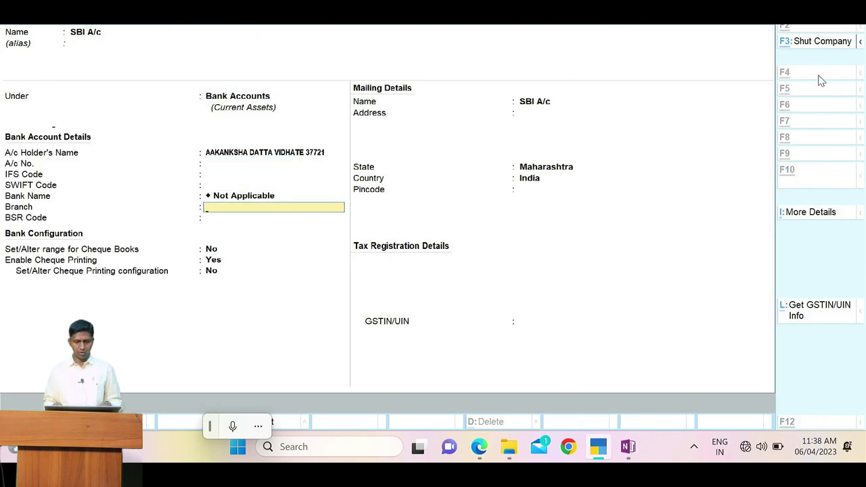
pyautogui.hotkey('ctrl', 'a')
pyautogui.press('Return')
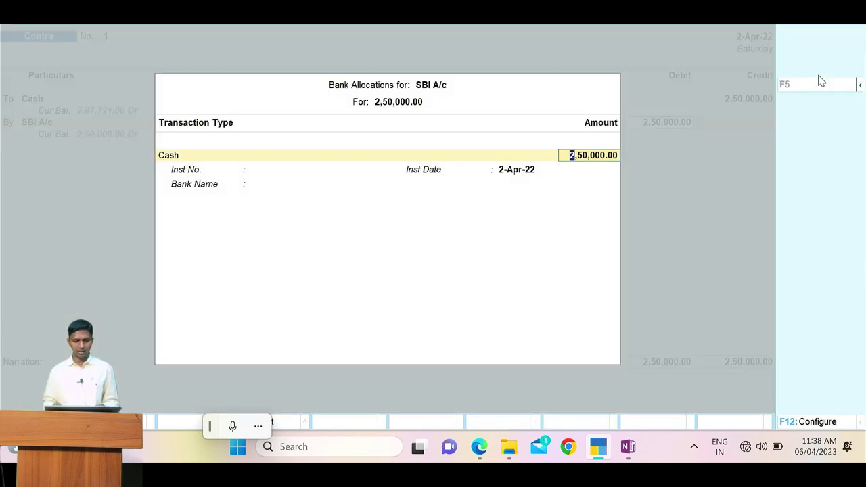
pyautogui.press('Return')
pyautogui.press('Return')
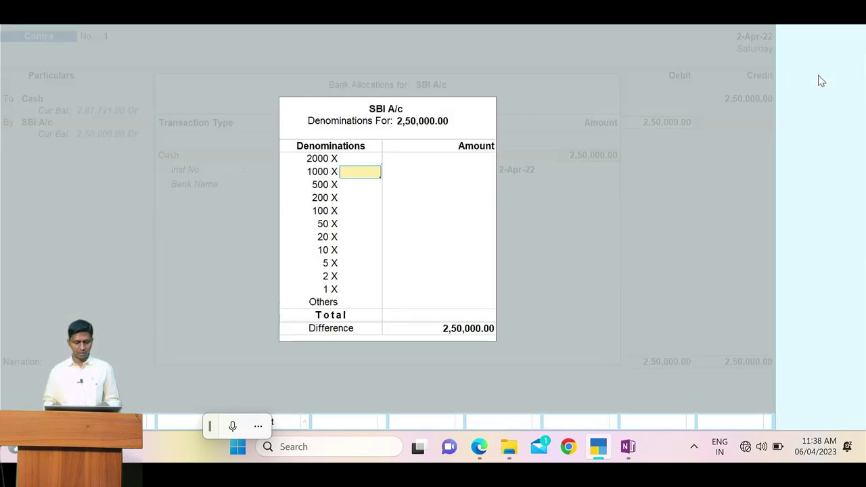
pyautogui.hotkey('ctrl', 'a')
pyautogui.press('Return')
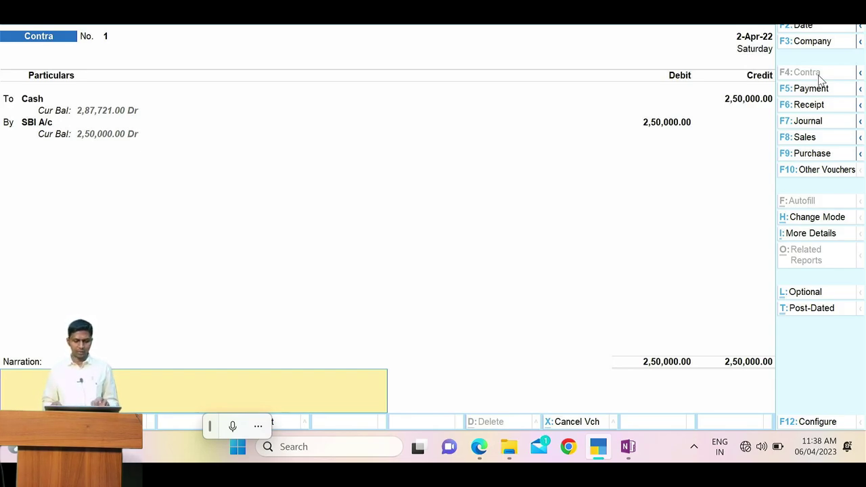
pyautogui.press('Return')
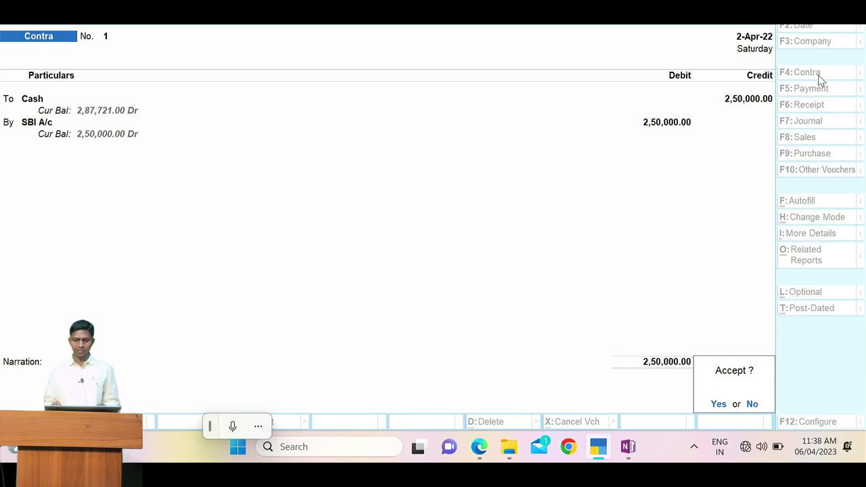
pyautogui.hotkey('alt', 'Tab')
pyautogui.hotkey('alt', 'Tab')
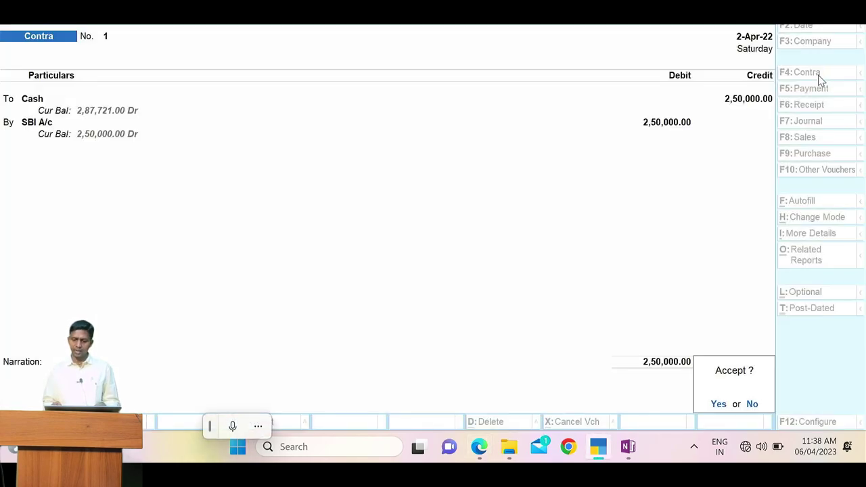
pyautogui.press('Return')
pyautogui.hotkey('alt', 'Tab')
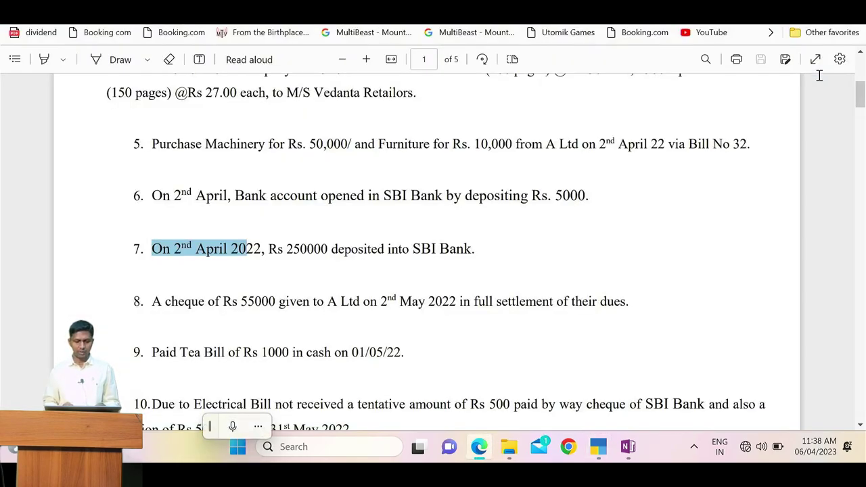
pyautogui.doubleClick(266, 297)
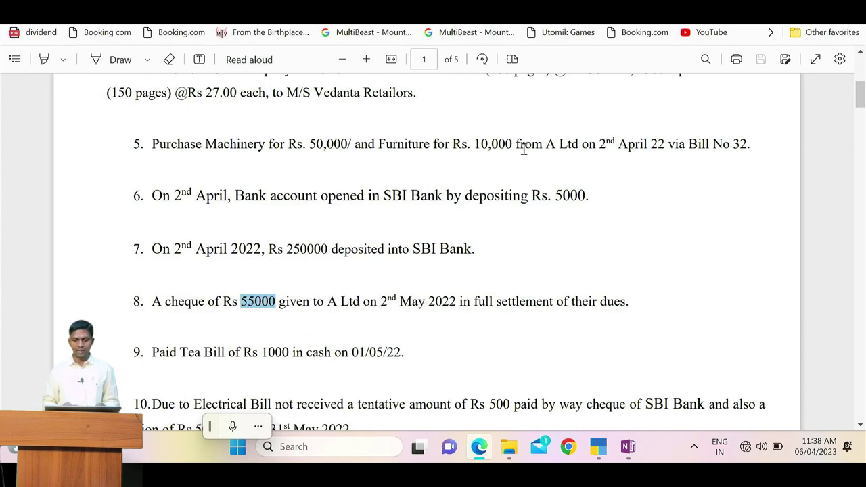
pyautogui.click(222, 145)
pyautogui.moveTo(151, 145); pyautogui.dragTo(530, 153)
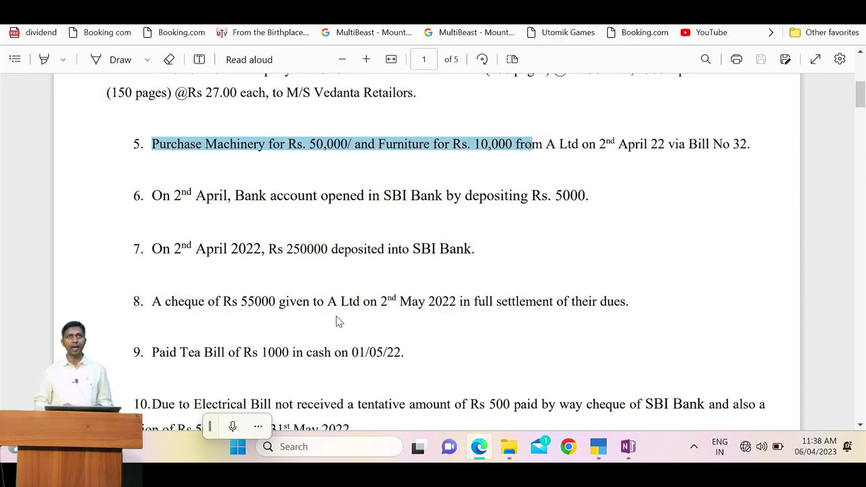
pyautogui.moveTo(249, 305); pyautogui.dragTo(321, 316)
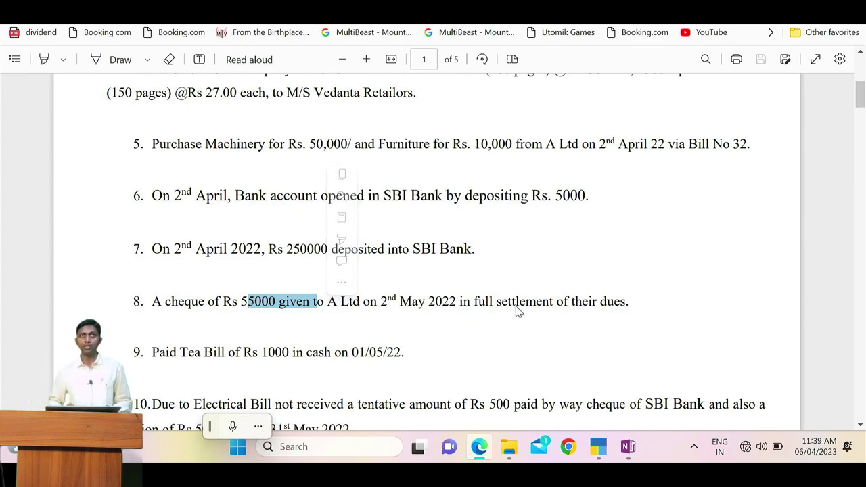
pyautogui.moveTo(474, 305); pyautogui.dragTo(541, 314)
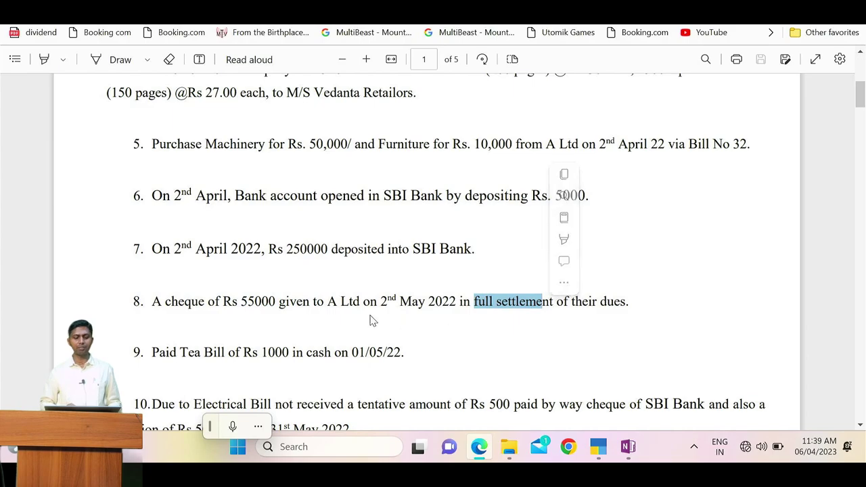
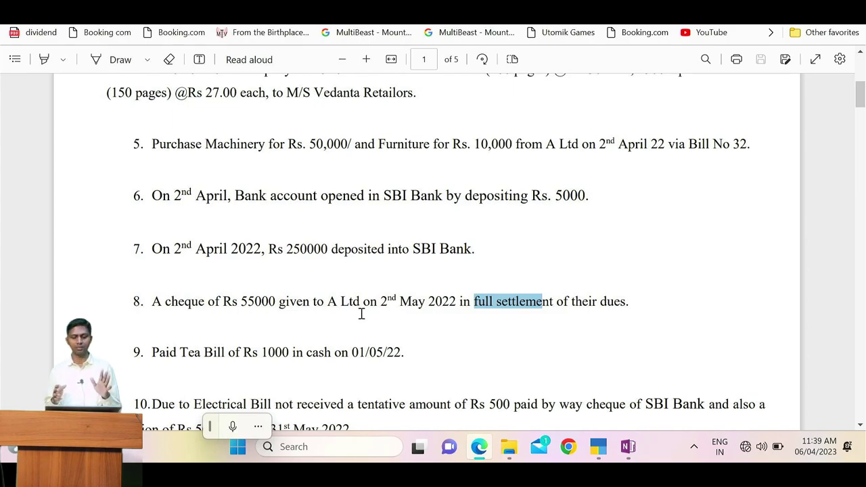
# Step: Return to TallyPrime and change the blank Contra voucher into Payment voucher No. 1
pyautogui.hotkey('alt', 'Tab')
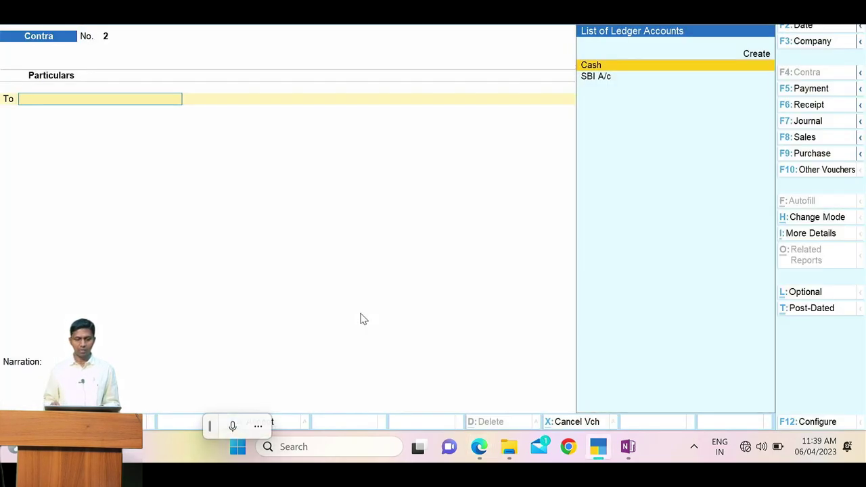
pyautogui.hotkey('alt', 'Tab')
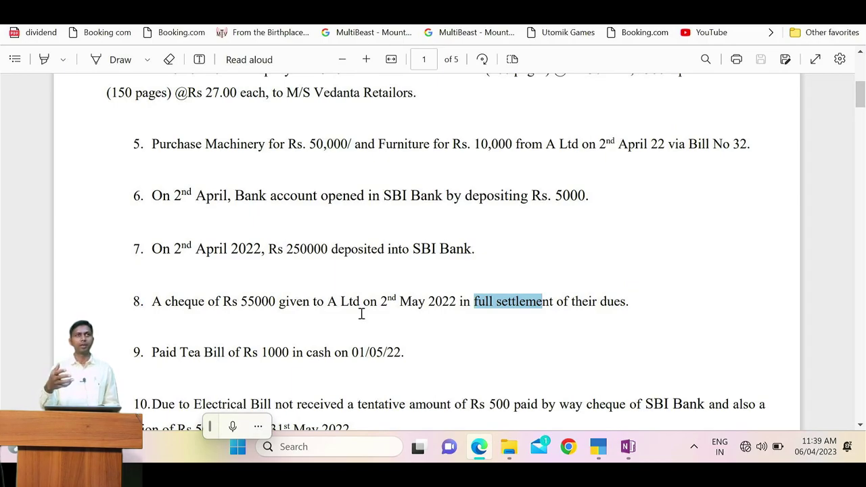
pyautogui.hotkey('alt', 'Tab')
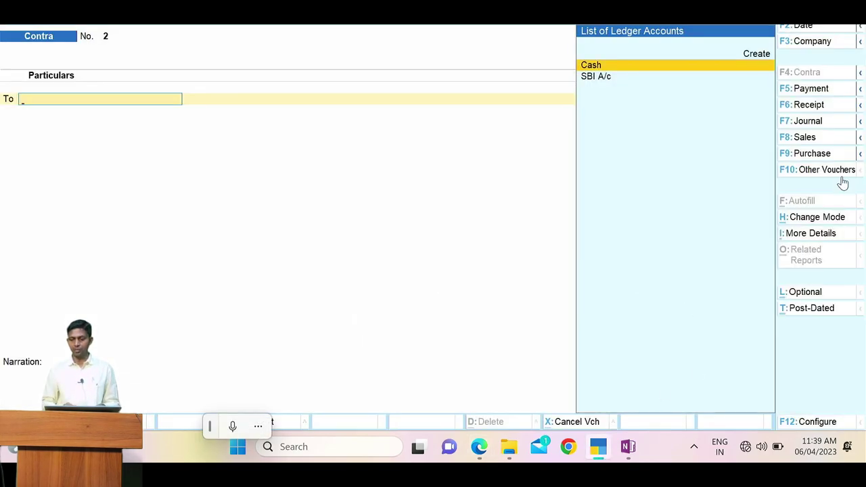
pyautogui.click(816, 88)
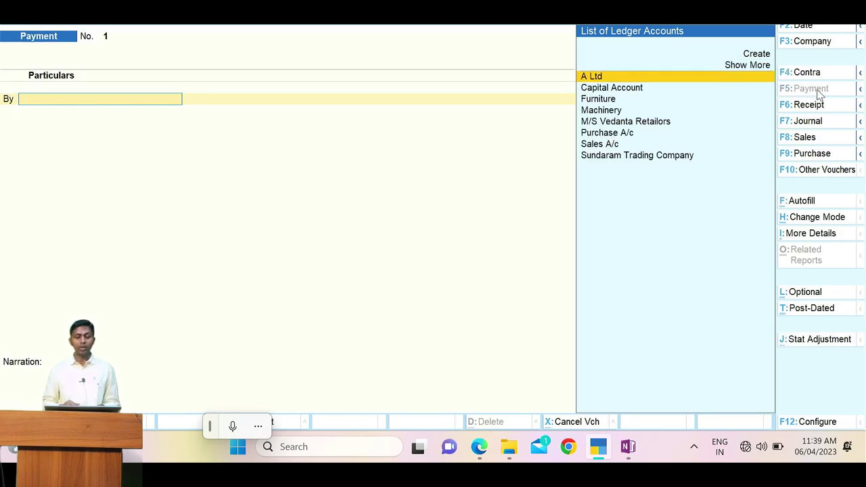
# Step: Debit A Ltd with 60,000 as Agst Ref against pending bill 32, Dr
pyautogui.hotkey('alt', 'Tab')
pyautogui.hotkey('alt', 'Tab')
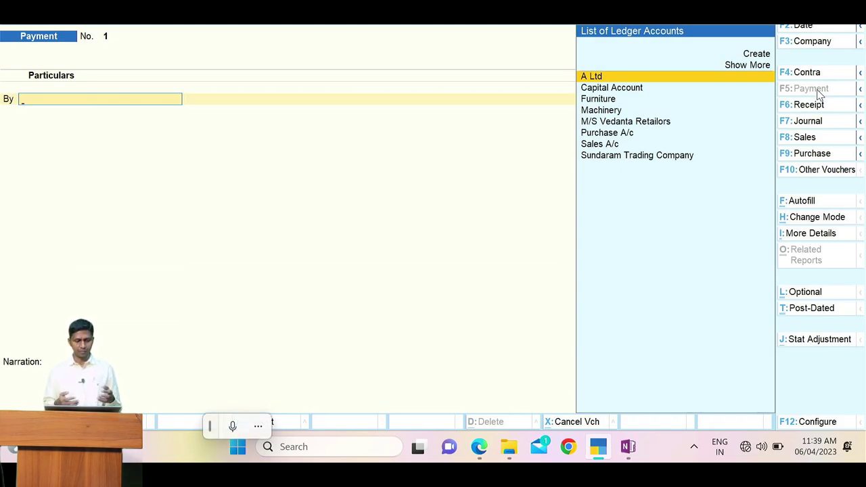
pyautogui.write('A Ltd')
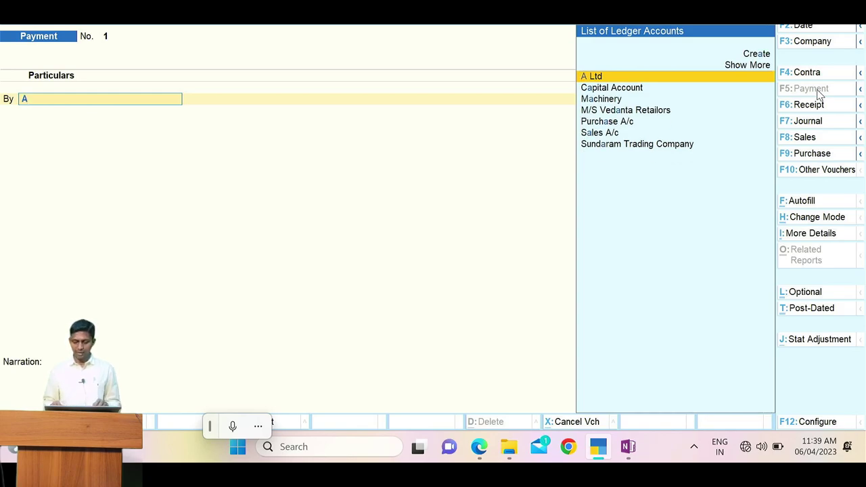
pyautogui.press('Return')
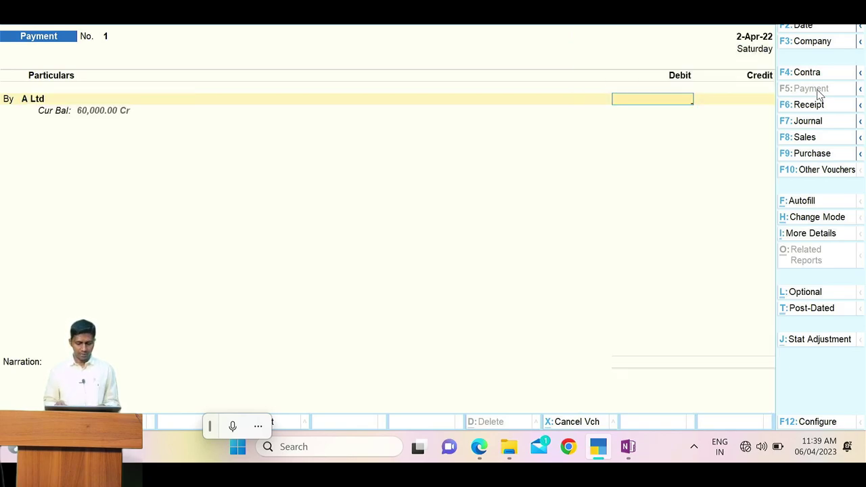
pyautogui.hotkey('alt', 'Tab')
pyautogui.hotkey('alt', 'Tab')
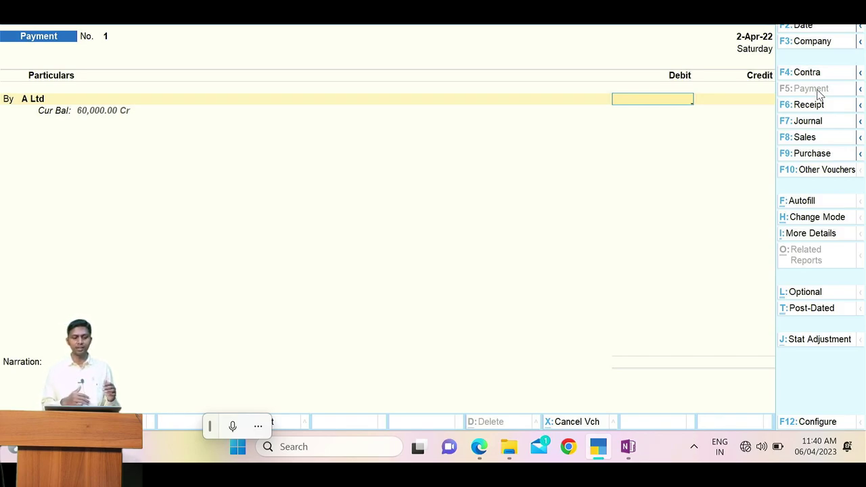
pyautogui.write('60000')
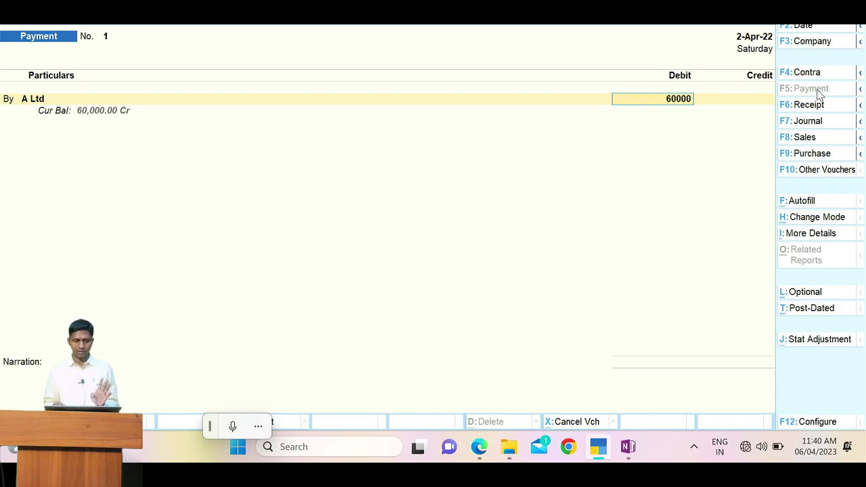
pyautogui.press('Return')
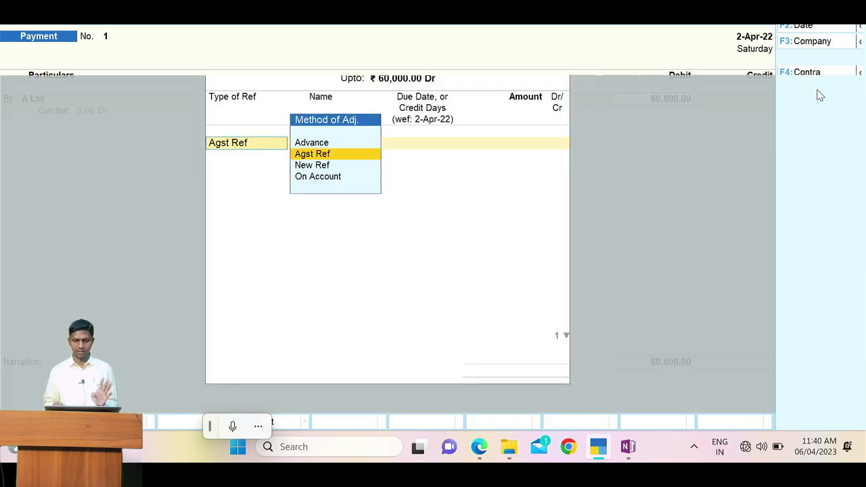
pyautogui.press('Return')
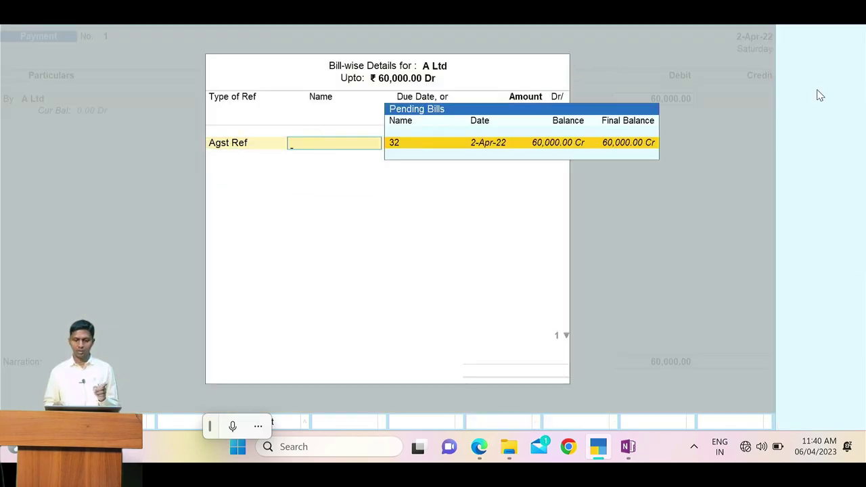
pyautogui.press('Return')
pyautogui.press('Return')
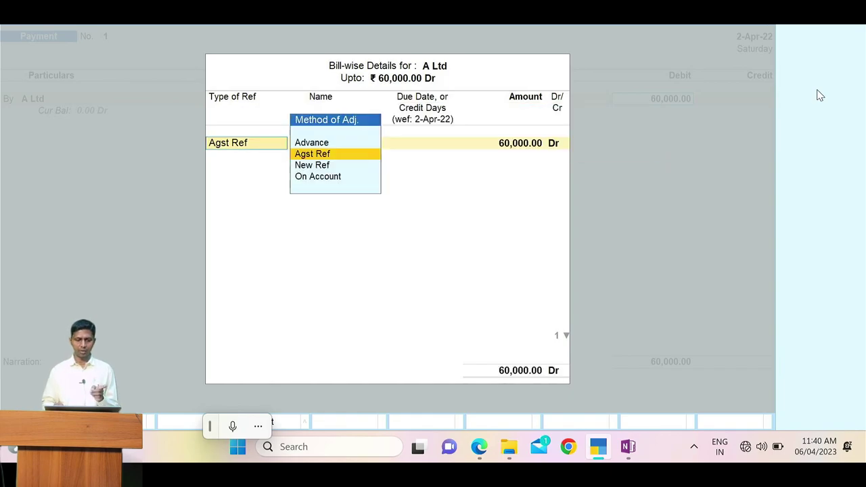
pyautogui.press('Return')
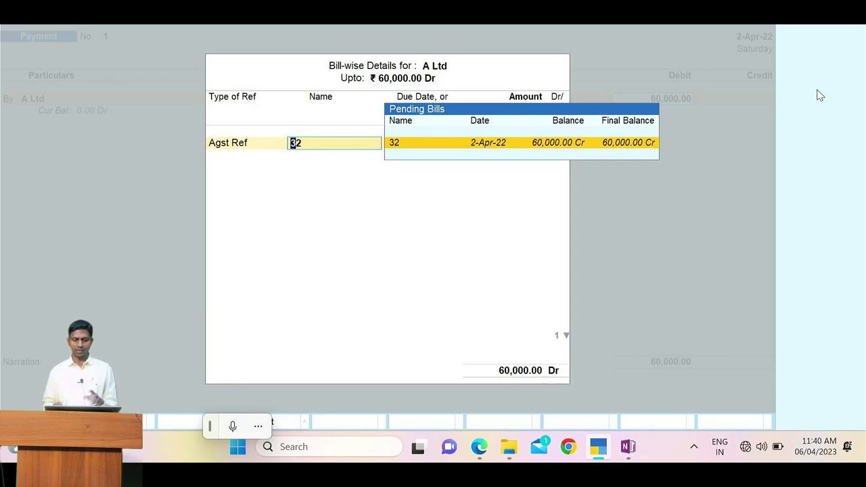
pyautogui.press('Return')
pyautogui.press('Return')
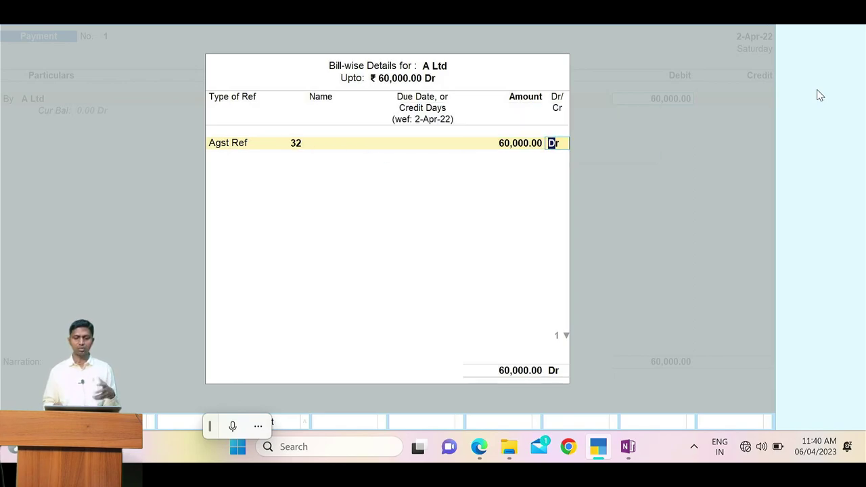
pyautogui.press('Return')
pyautogui.press('Return')
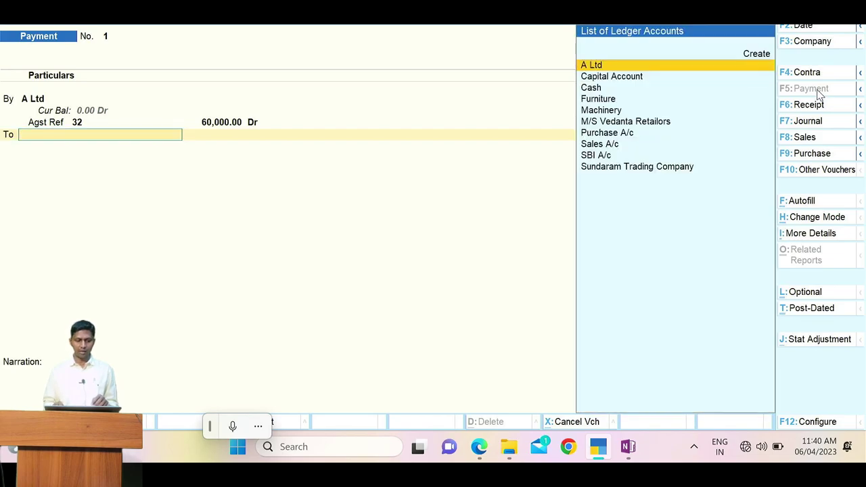
# Step: Credit SBI A/c instead of Cash with 55,000, as item 8 says payment by cheque
pyautogui.write('Cas')
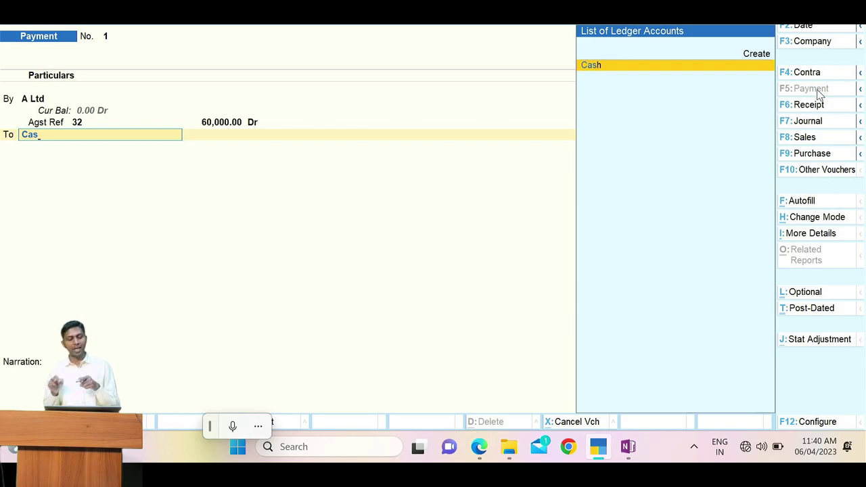
pyautogui.hotkey('alt', 'Tab')
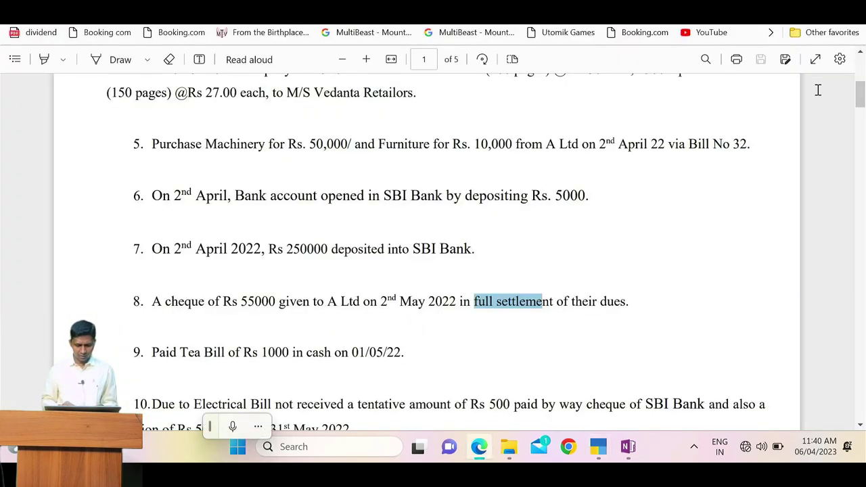
pyautogui.doubleClick(193, 303)
pyautogui.hotkey('alt', 'Tab')
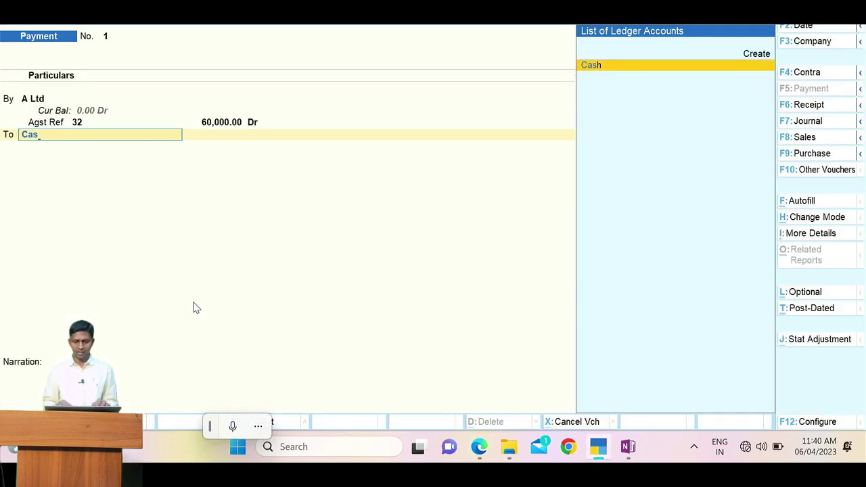
pyautogui.press('BackSpace')
pyautogui.press('BackSpace')
pyautogui.press('BackSpace')
pyautogui.write('Sb')
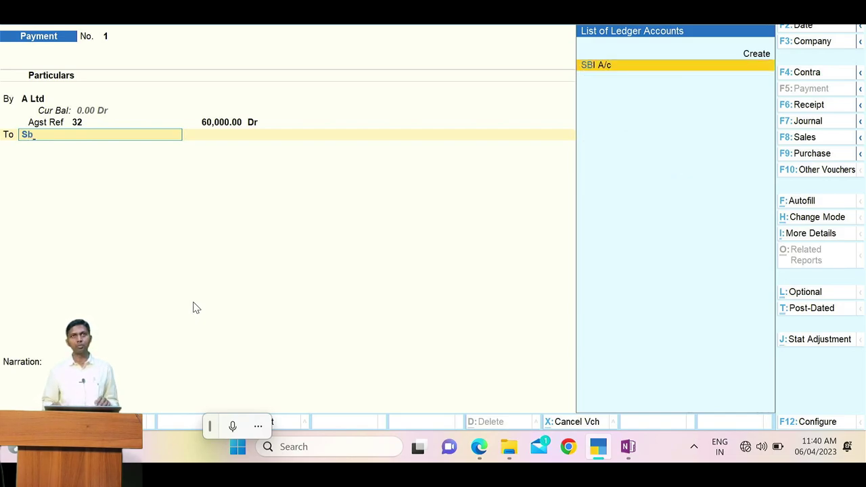
pyautogui.press('Return')
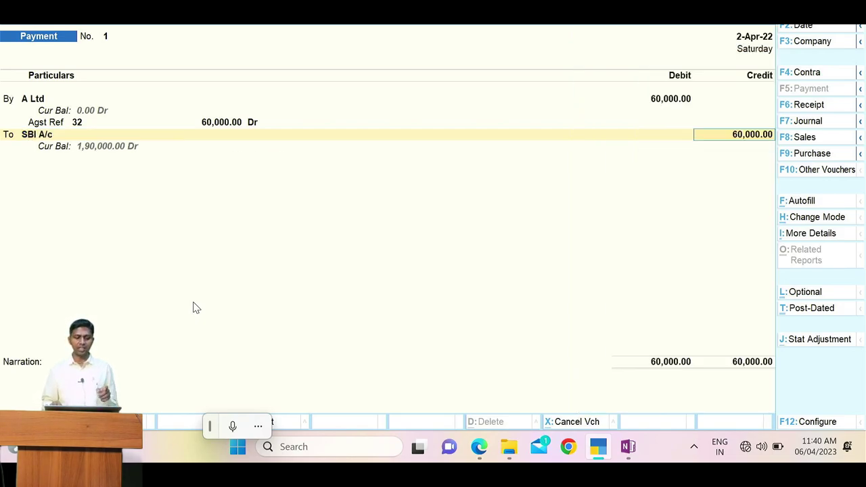
pyautogui.write('55000')
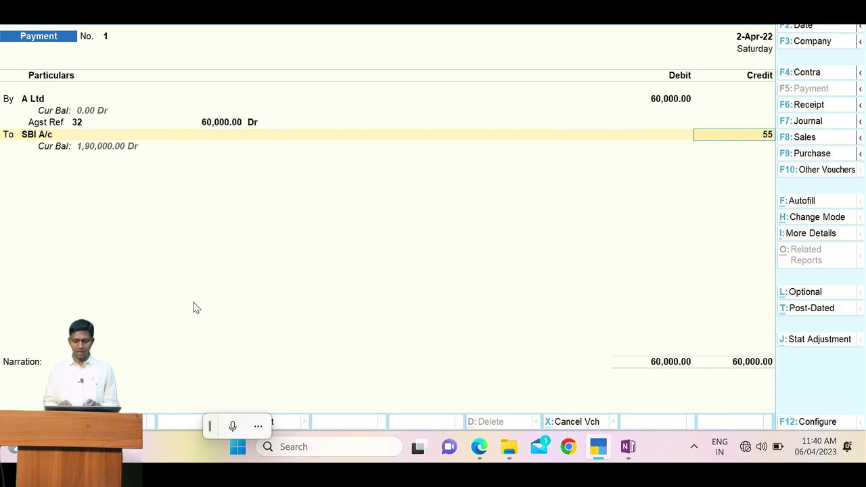
pyautogui.press('Return')
pyautogui.press('Return')
pyautogui.press('Return')
pyautogui.press('Return')
# Step: Finish the SBI bank allocation details and bring up the voucher date for editing
pyautogui.press('Up')
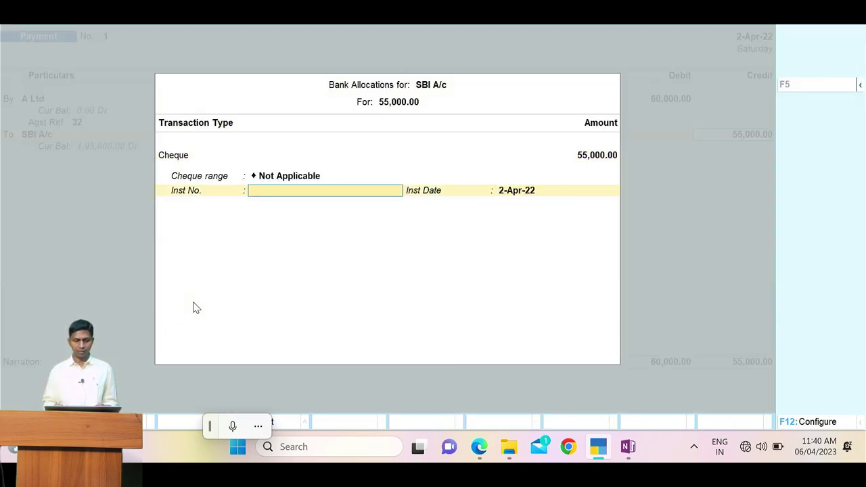
pyautogui.hotkey('alt', 'Tab')
pyautogui.hotkey('alt', 'Tab')
pyautogui.press('Return')
pyautogui.press('Return')
pyautogui.hotkey('alt', 'Tab')
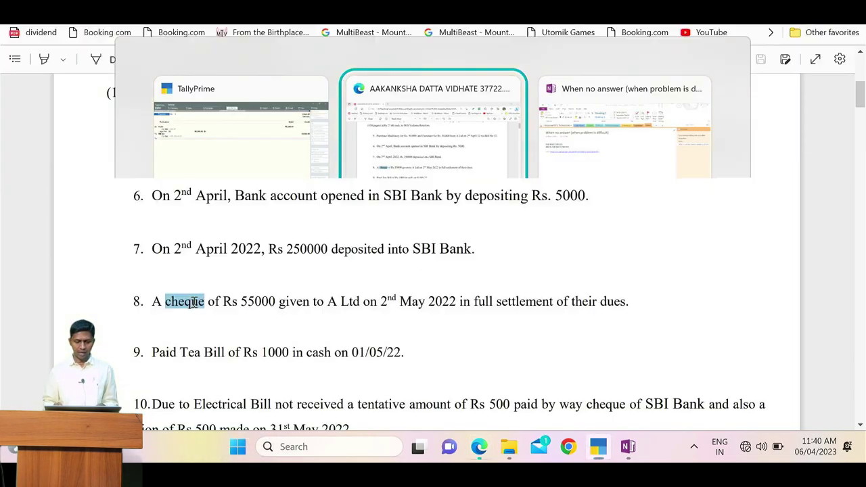
pyautogui.hotkey('alt', 'Tab')
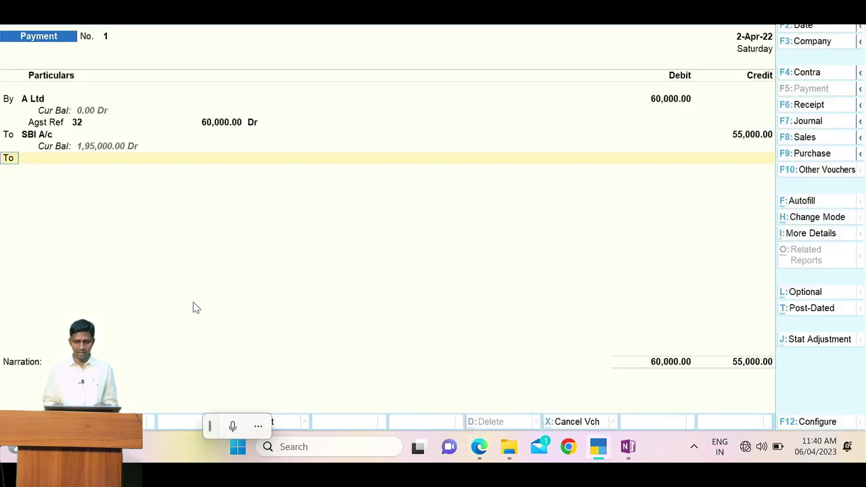
pyautogui.press('F2')
# Step: Set the voucher date to 2-May-22 and keep SBI A/c's 55,000 credit with instrument date 2-5
pyautogui.write('2-5')
pyautogui.press('Return')
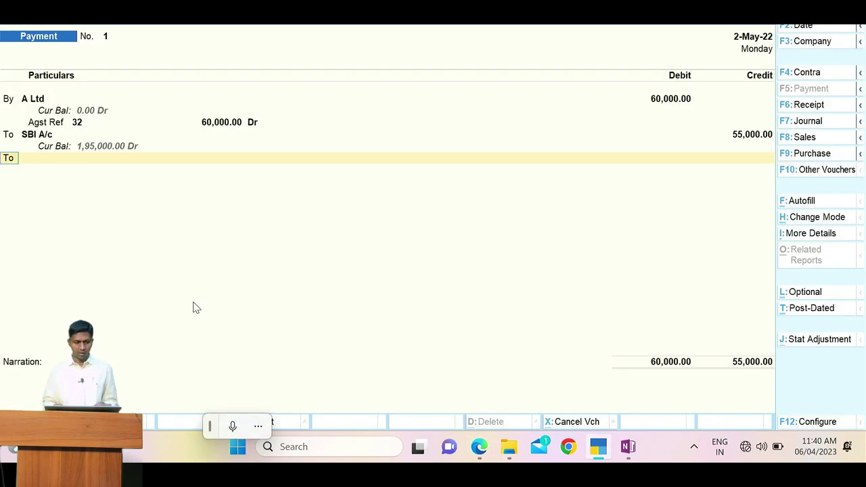
pyautogui.press('Return')
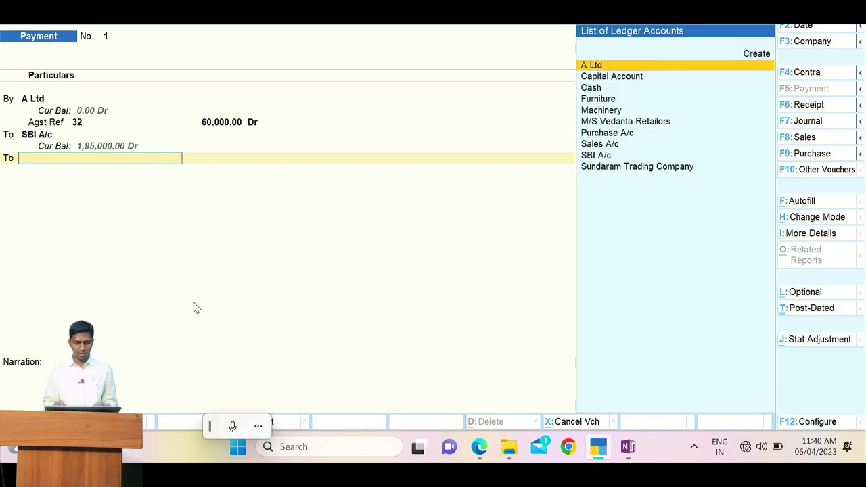
pyautogui.press('BackSpace')
pyautogui.press('Up')
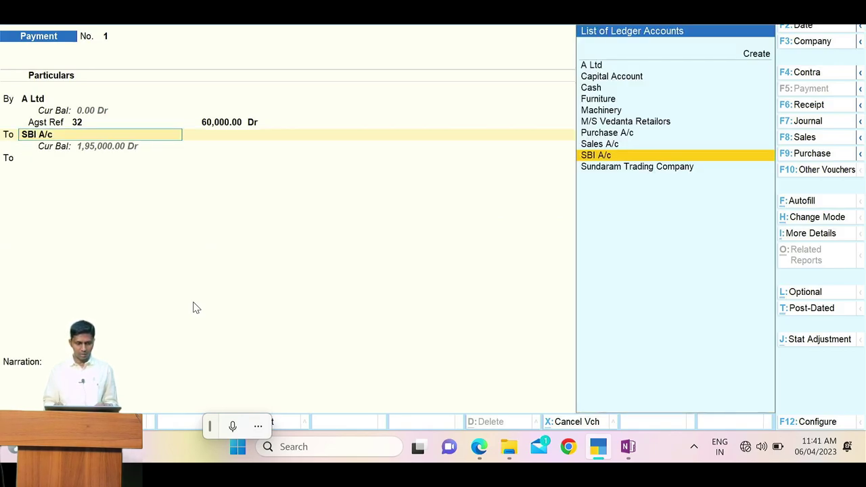
pyautogui.press('Return')
pyautogui.press('Return')
pyautogui.press('Return')
pyautogui.press('Return')
pyautogui.press('Return')
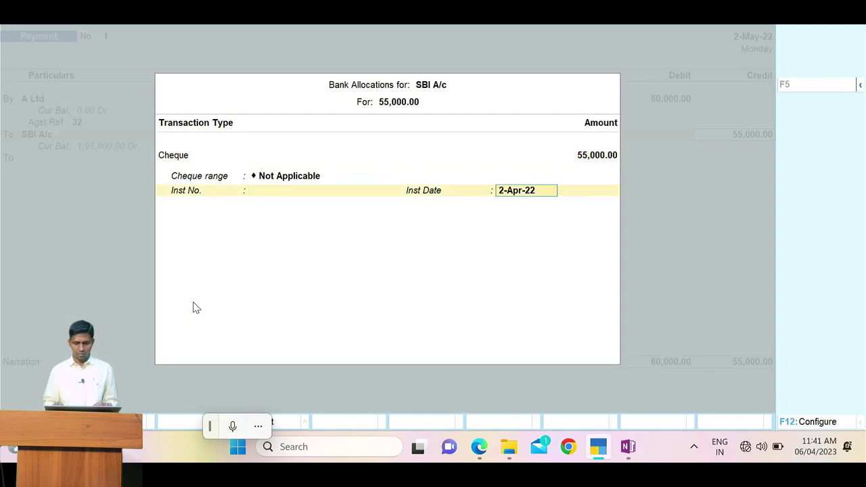
pyautogui.write('2-5')
pyautogui.press('Return')
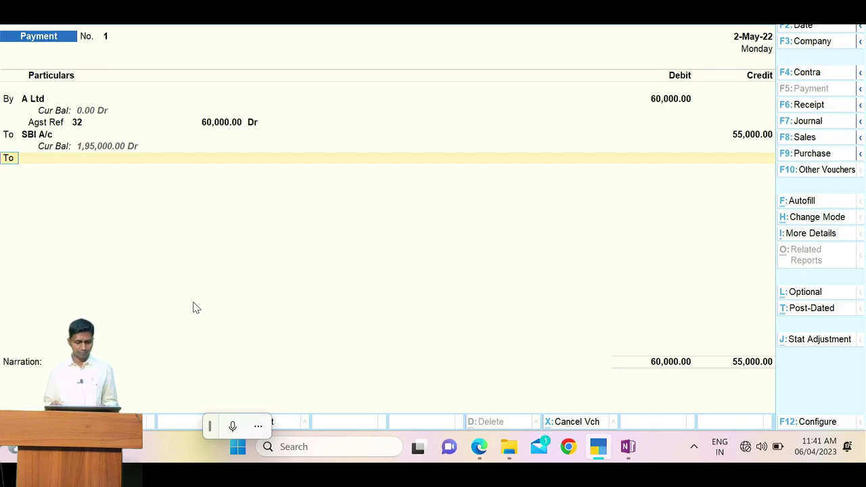
# Step: Start a new credit line for the 5,000 remainder, searching for a discount ledger
pyautogui.hotkey('alt', 'Tab')
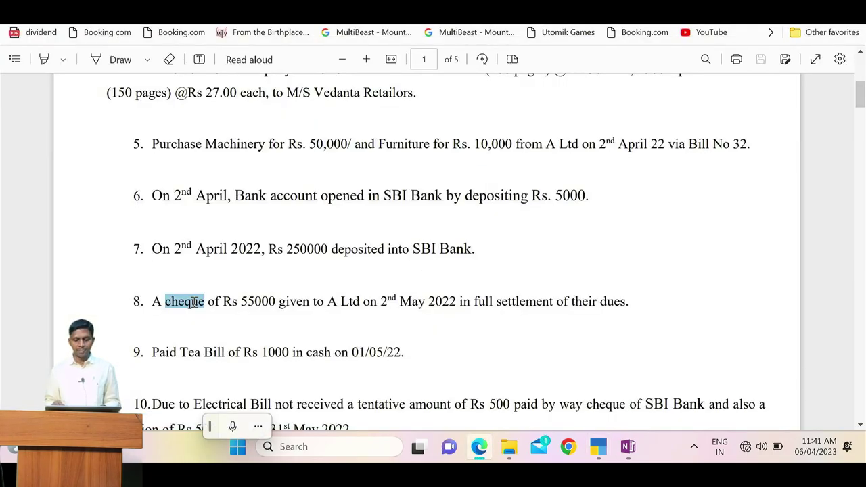
pyautogui.hotkey('alt', 'Tab')
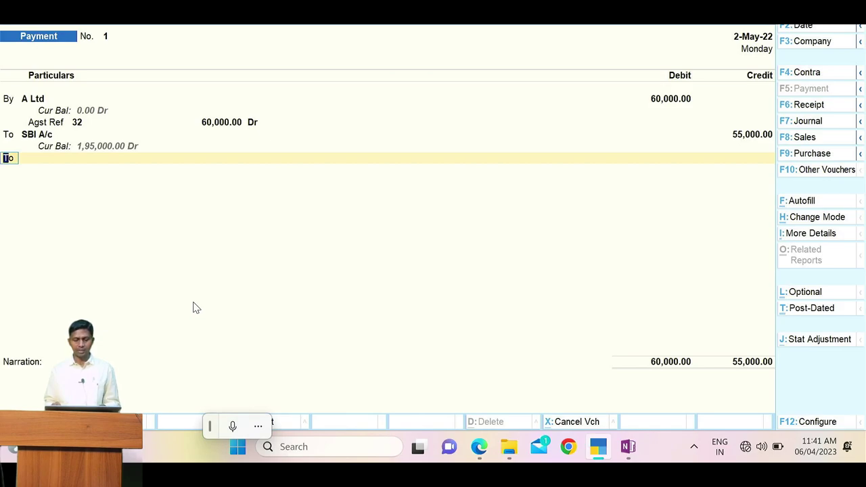
pyautogui.press('Return')
pyautogui.write('dis')
pyautogui.press('BackSpace')
pyautogui.press('BackSpace')
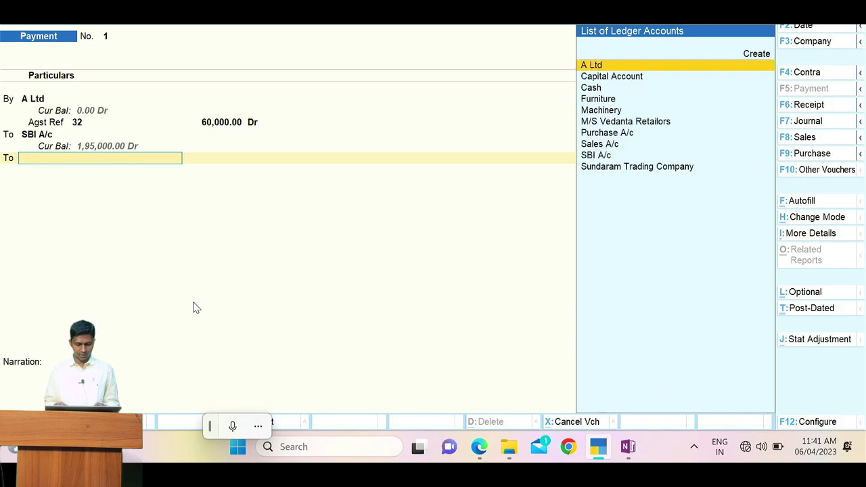
# Step: Create ledger 'Discount' under Indirect Incomes and credit it 5,000 to balance 60,000
pyautogui.hotkey('alt', 'c')
pyautogui.write('Discount')
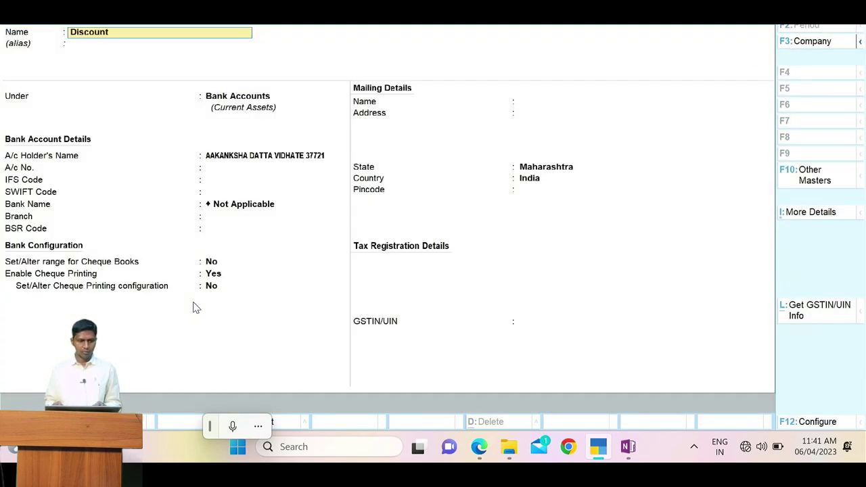
pyautogui.press('Return')
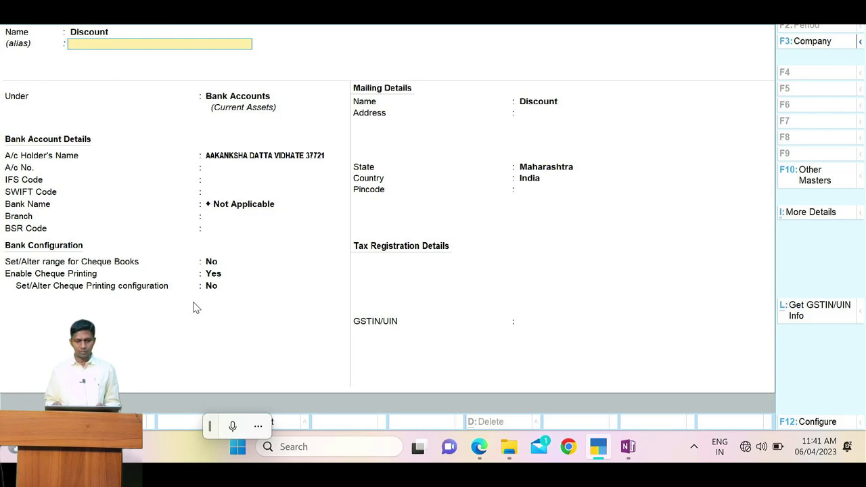
pyautogui.press('Return')
pyautogui.write('In')
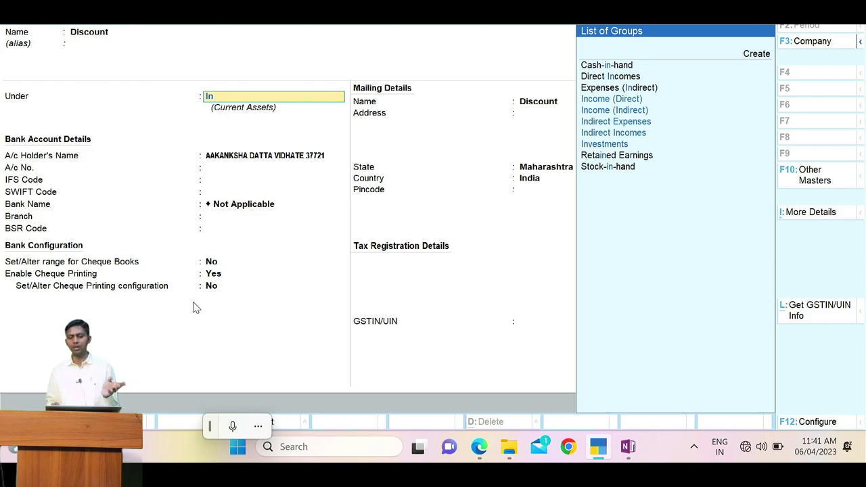
pyautogui.press('Down')
pyautogui.press('Down')
pyautogui.press('Down')
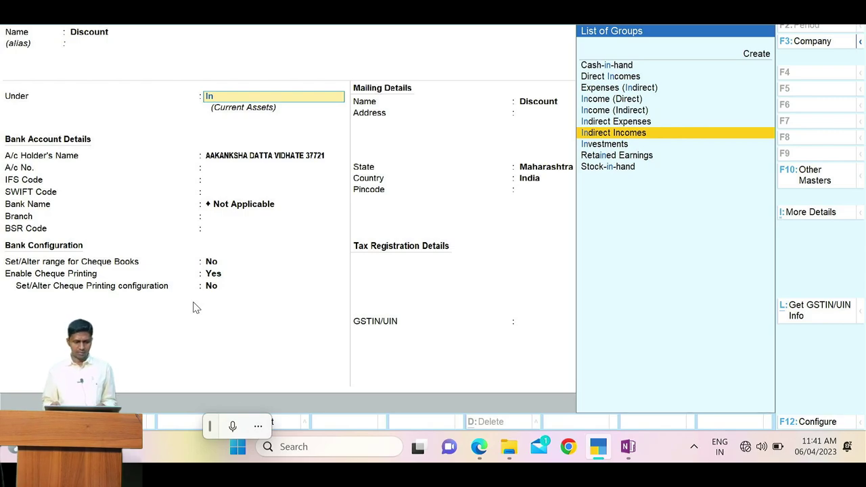
pyautogui.press('Return')
pyautogui.press('Return')
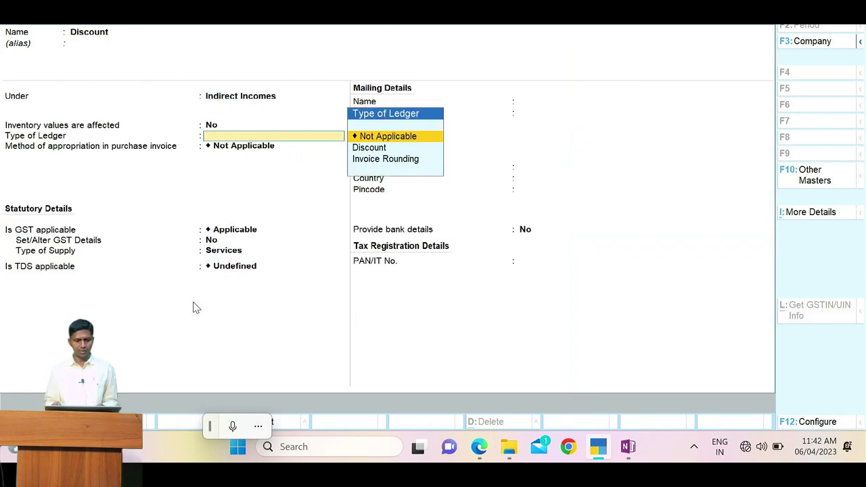
pyautogui.press('Return')
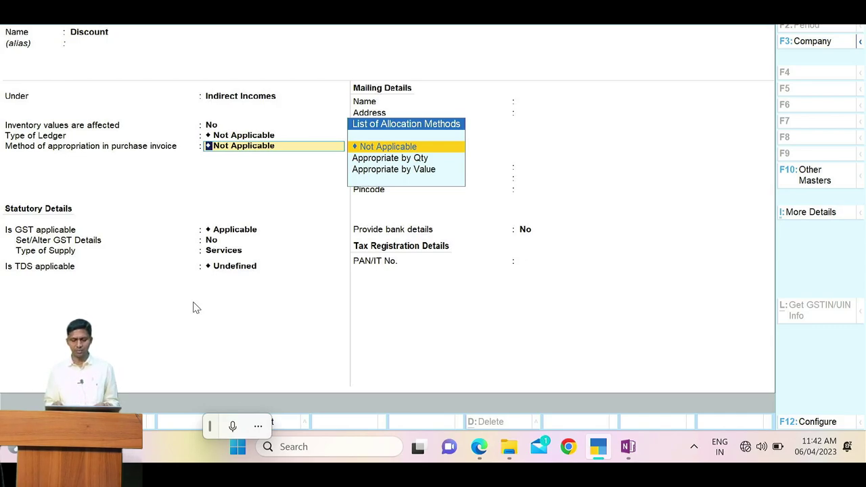
pyautogui.press('Return')
pyautogui.press('Return')
pyautogui.press('Return')
pyautogui.press('Return')
pyautogui.press('Return')
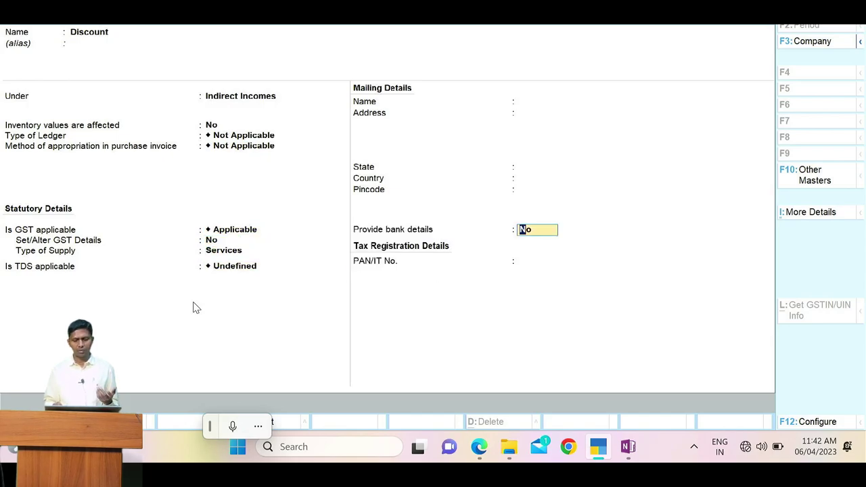
pyautogui.press('Return')
pyautogui.press('Return')
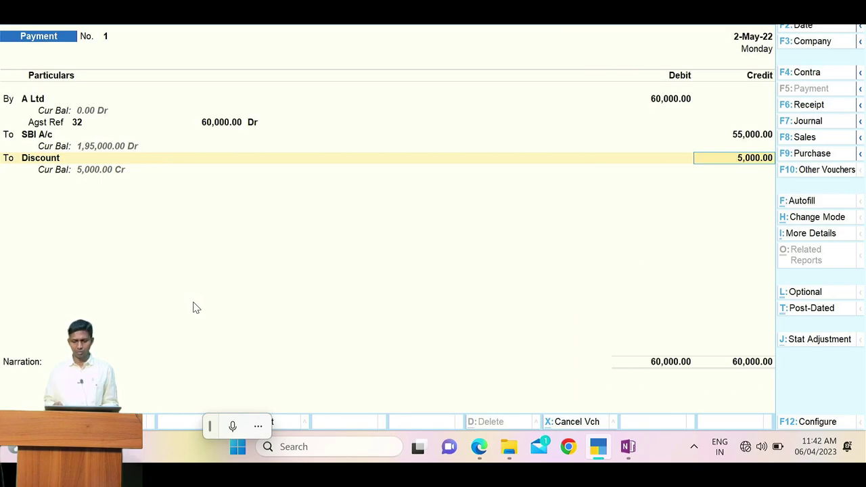
pyautogui.press('Return')
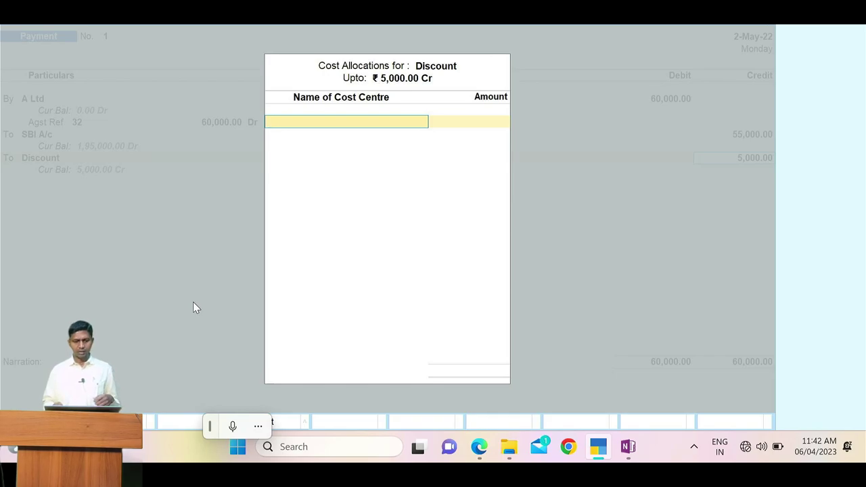
# Step: Skip cost allocation and set Enable Cost Centres to No in the company features
pyautogui.press('Escape')
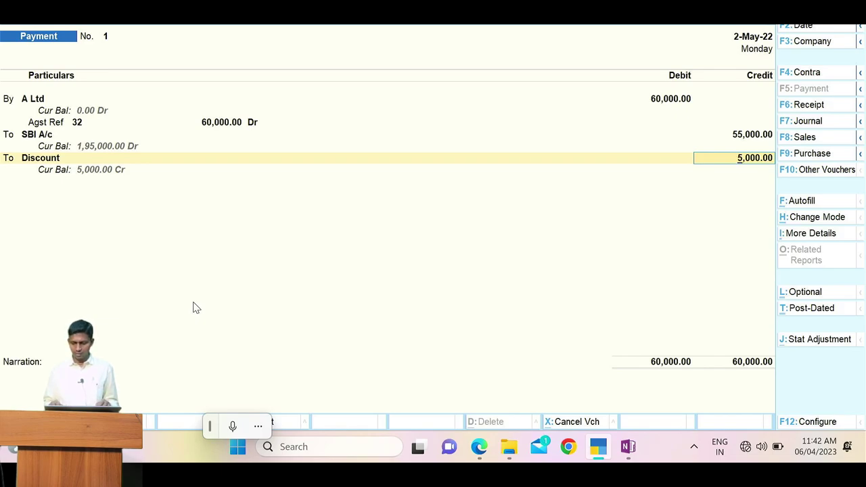
pyautogui.press('F11')
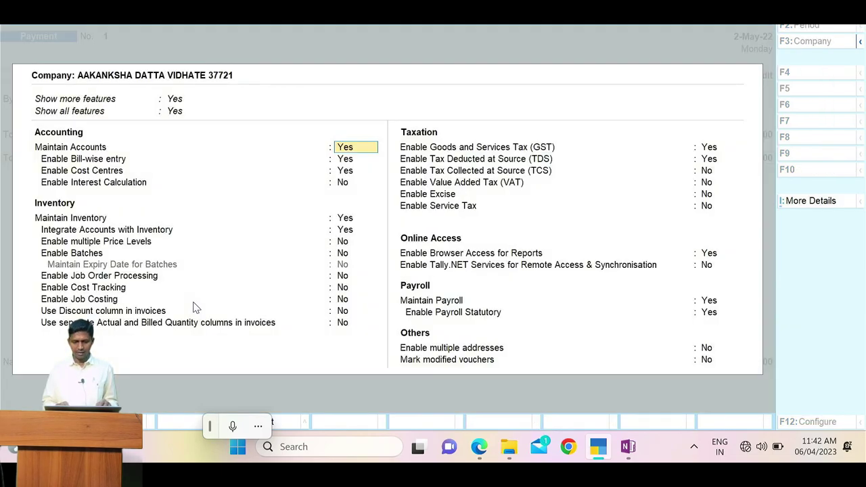
pyautogui.press('Down')
pyautogui.press('Down')
pyautogui.press('Down')
pyautogui.press('Down')
pyautogui.press('Down')
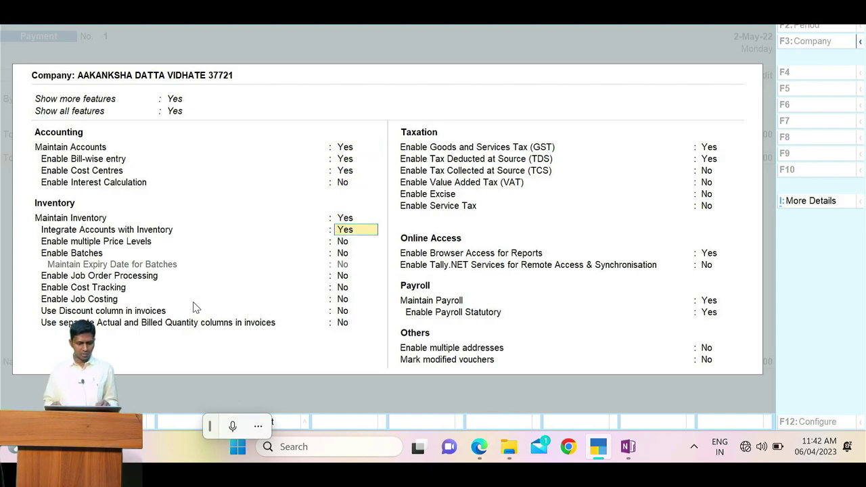
pyautogui.press('Up')
pyautogui.press('Up')
pyautogui.press('Up')
pyautogui.press('Up')
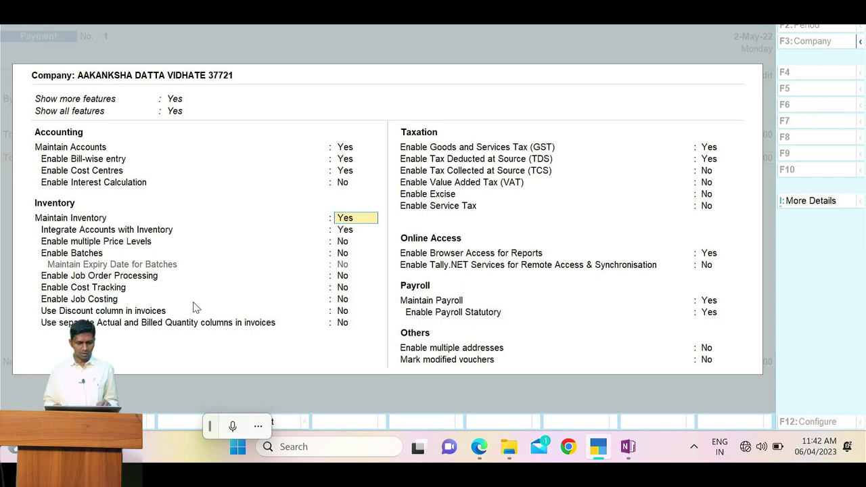
pyautogui.press('Down')
pyautogui.press('n')
pyautogui.press('Return')
pyautogui.press('Down')
pyautogui.press('Down')
pyautogui.press('Down')
pyautogui.press('Down')
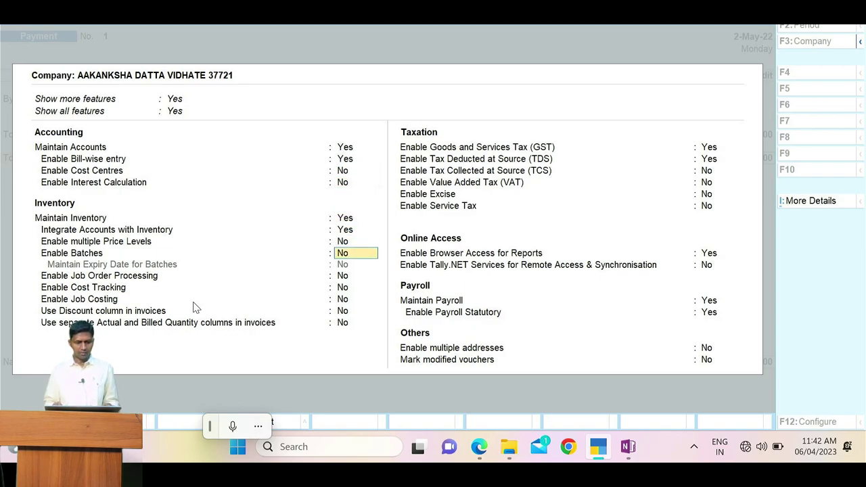
pyautogui.press('Down')
pyautogui.hotkey('ctrl', 'a')
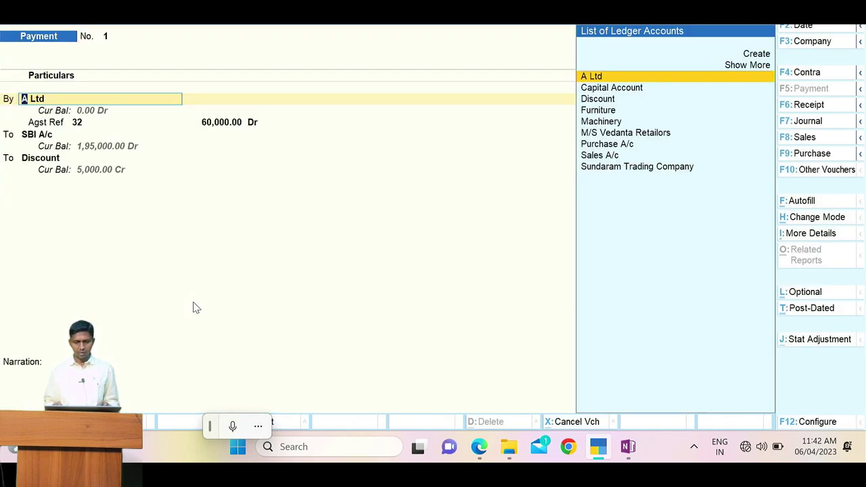
# Step: Accept the balanced 60,000 payment voucher to A Ltd with no narration
pyautogui.press('Return')
pyautogui.press('Return')
pyautogui.press('Return')
pyautogui.press('Return')
pyautogui.press('Return')
pyautogui.press('Return')
pyautogui.press('Return')
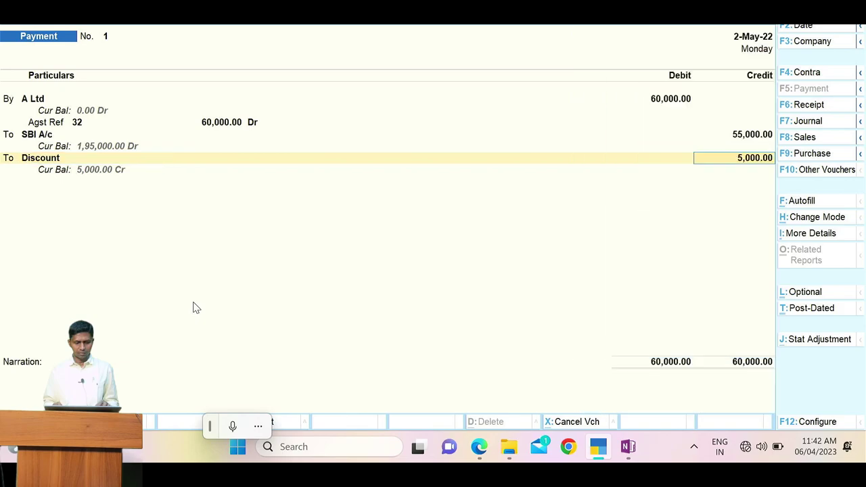
pyautogui.press('Return')
pyautogui.press('Return')
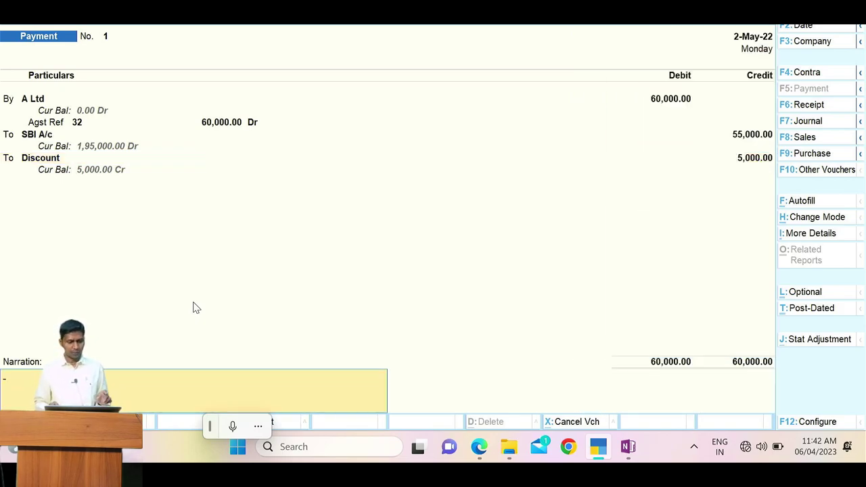
pyautogui.press('Return')
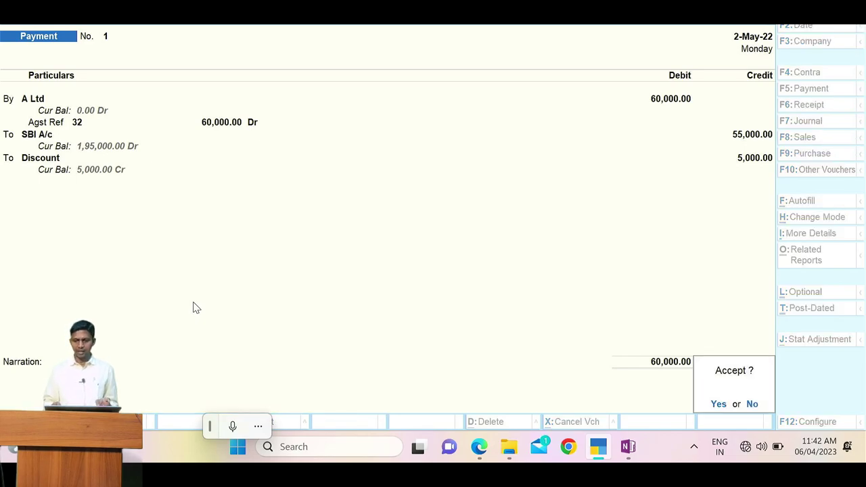
pyautogui.press('Return')
# Step: Find item 9 in the exercise PDF and highlight 'Tea Bill' before returning to TallyPrime
pyautogui.hotkey('alt', 'Tab')
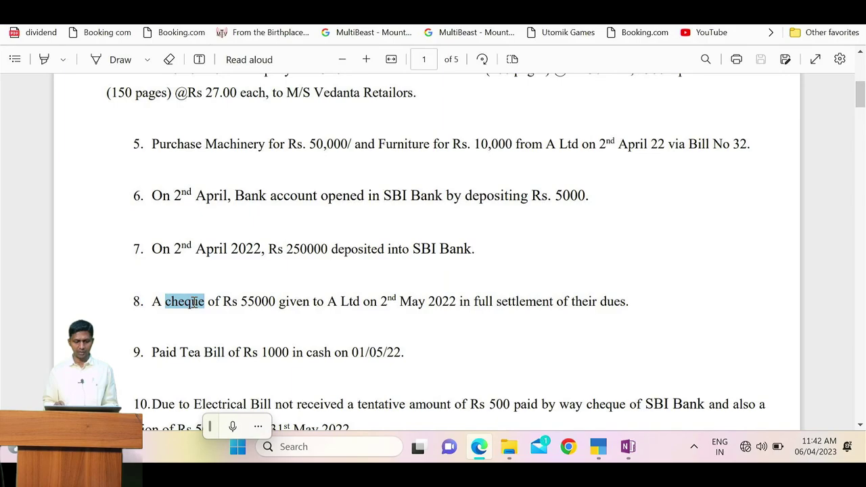
pyautogui.scroll(-3, 247, 372)
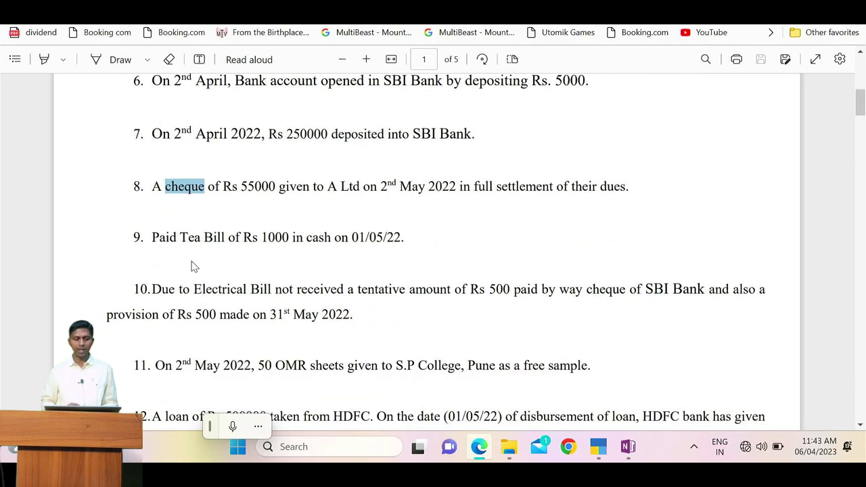
pyautogui.moveTo(180, 236); pyautogui.dragTo(223, 238)
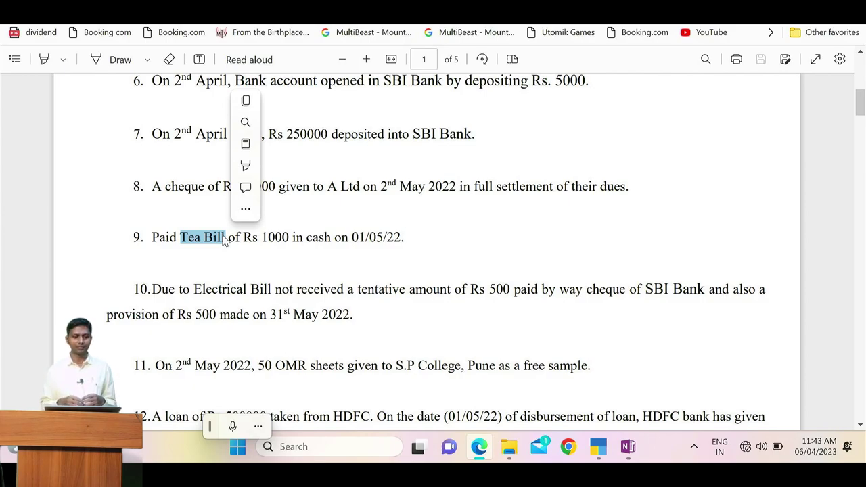
pyautogui.hotkey('alt', 'Tab')
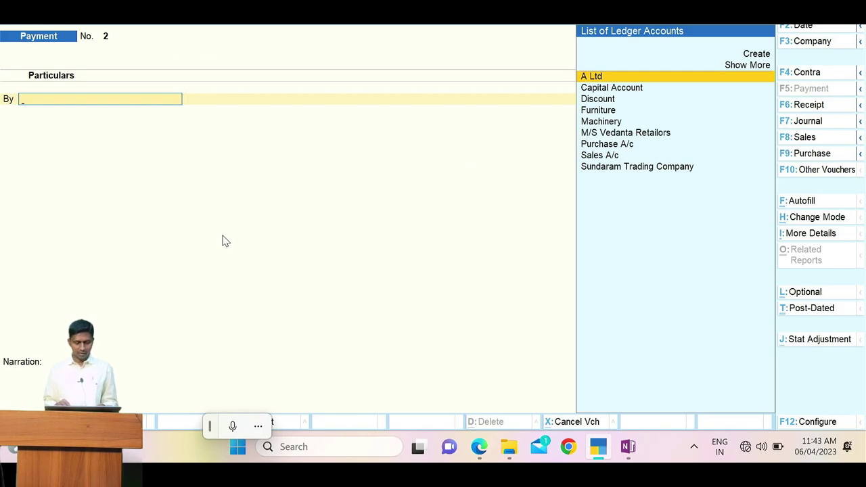
# Step: Create a 'Staff Welfare' ledger under Indirect Expenses
pyautogui.hotkey('alt', 'Tab')
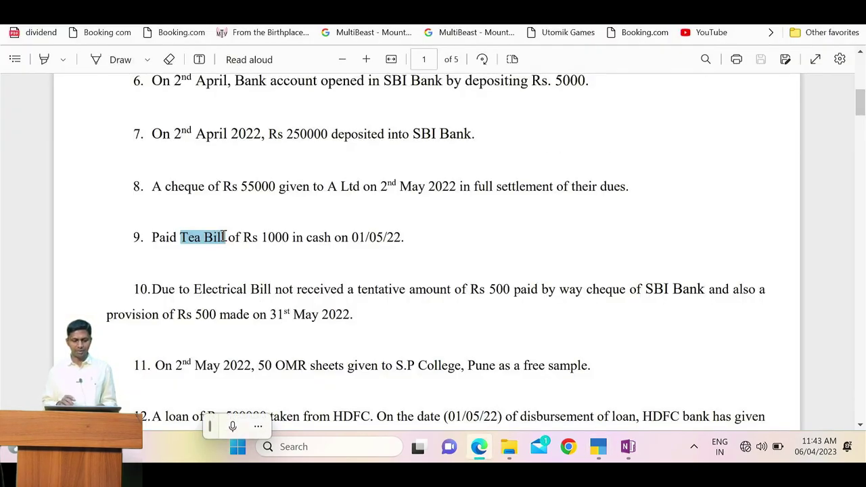
pyautogui.hotkey('alt', 'Tab')
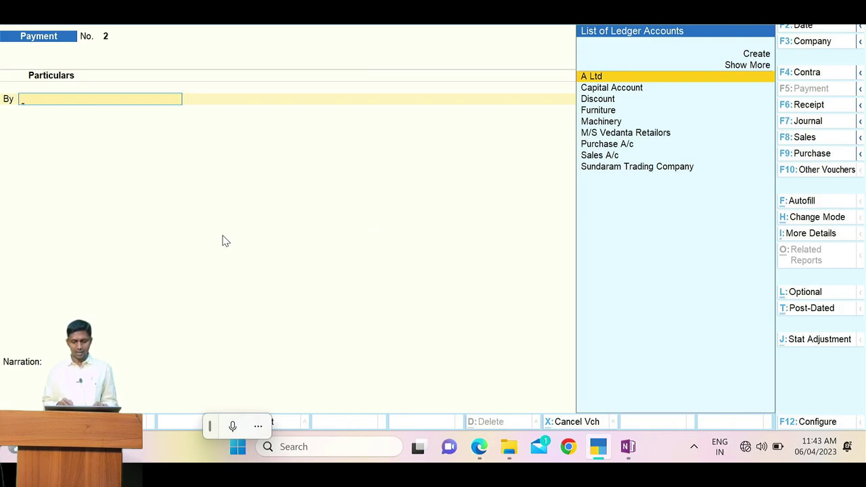
pyautogui.write('S')
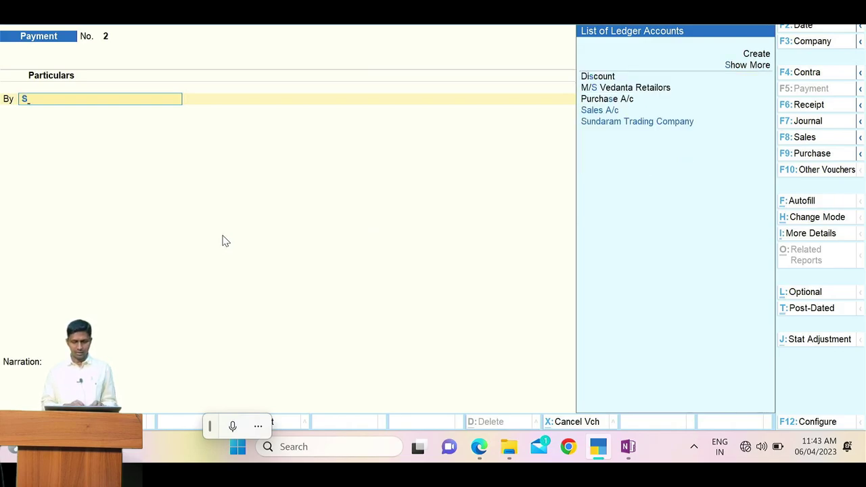
pyautogui.write('t')
pyautogui.hotkey('alt', 'c')
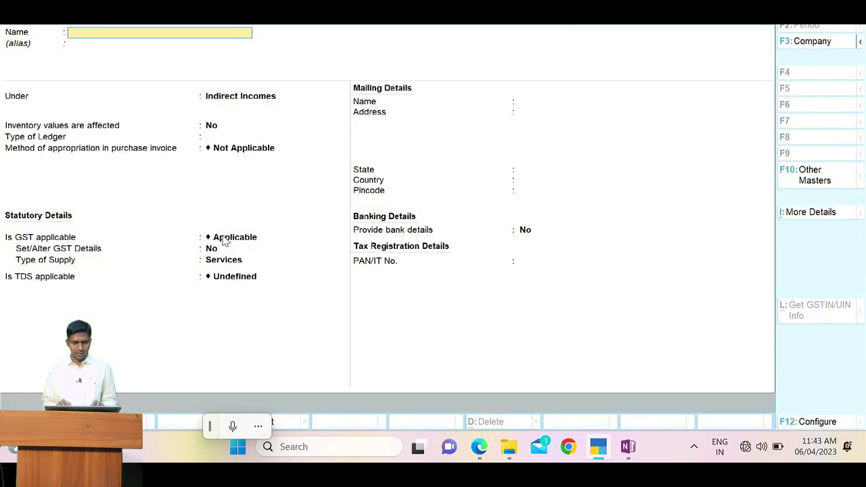
pyautogui.write('Sta')
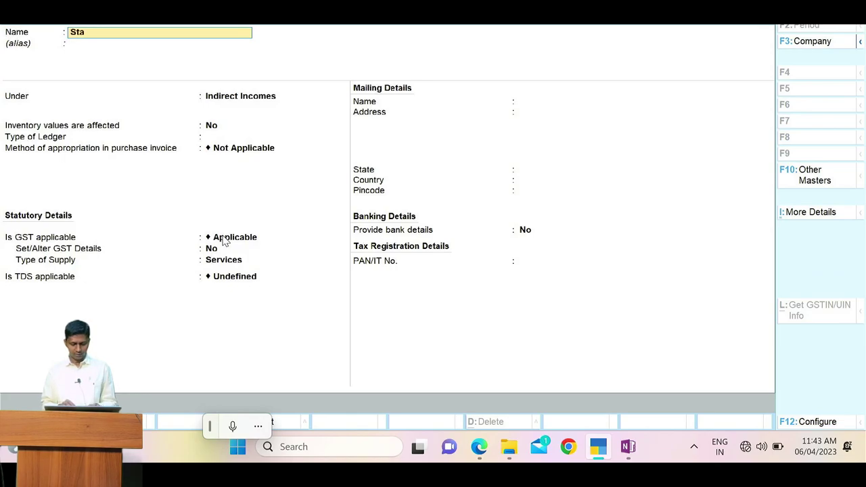
pyautogui.write('ff Welfare')
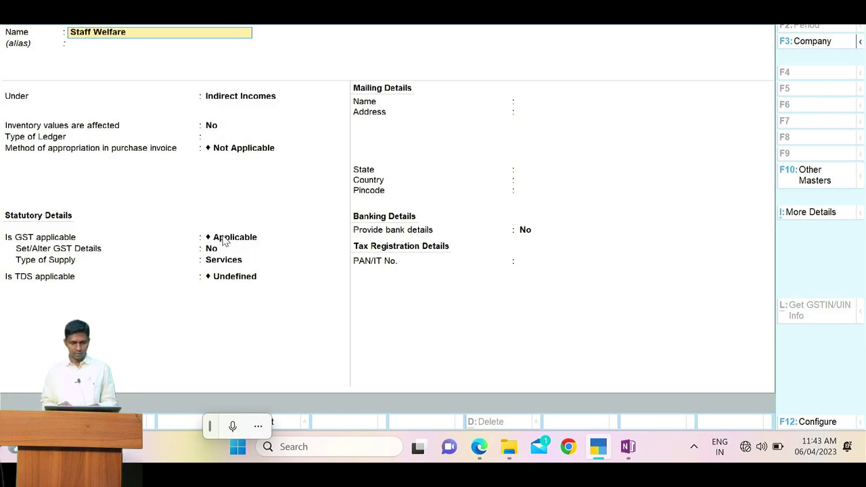
pyautogui.press('Return')
pyautogui.press('Return')
pyautogui.write('Ind')
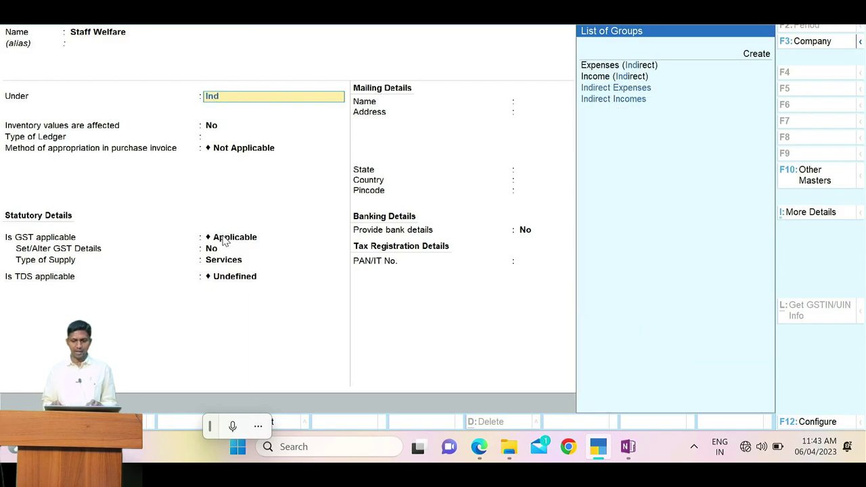
pyautogui.press('Down')
pyautogui.press('Return')
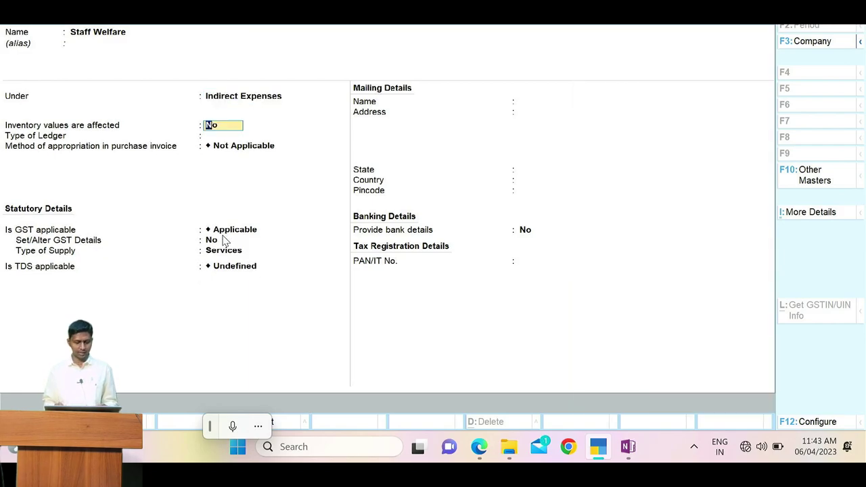
pyautogui.hotkey('ctrl', 'a')
# Step: Debit Staff Welfare 1,000 and set the voucher date to 1-May-22
pyautogui.hotkey('alt', 'Tab')
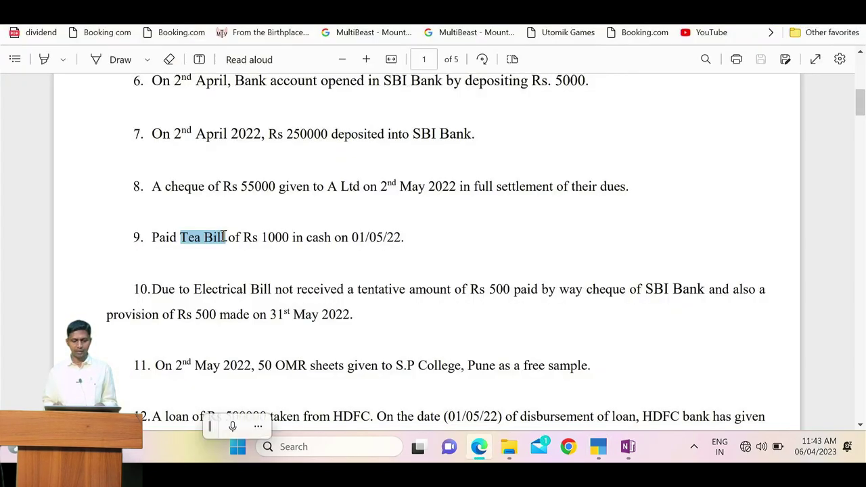
pyautogui.hotkey('alt', 'Tab')
pyautogui.write('1000')
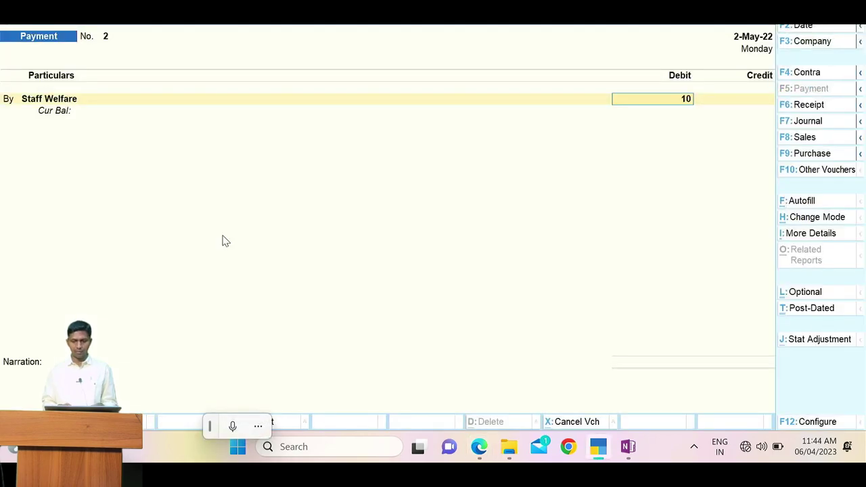
pyautogui.press('Return')
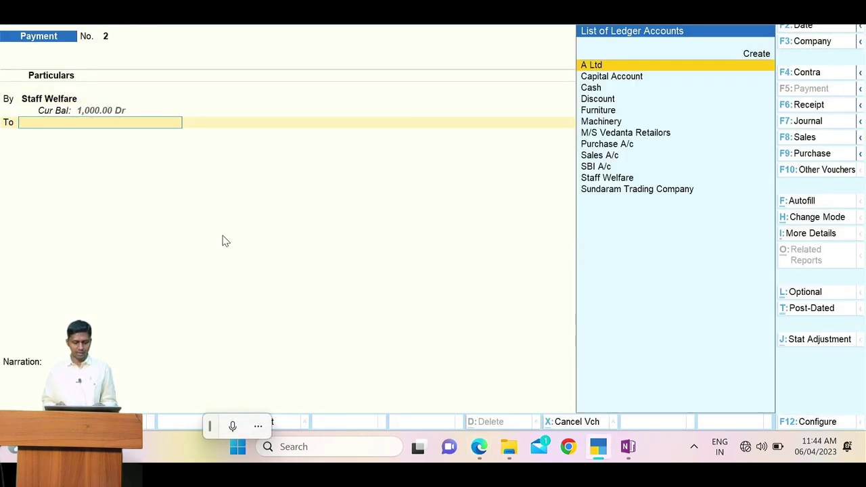
pyautogui.hotkey('alt', 'Tab')
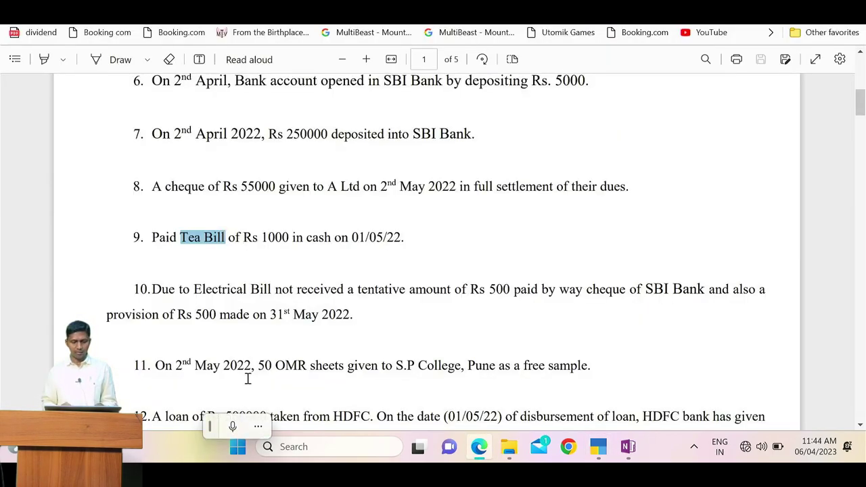
pyautogui.doubleClick(322, 236)
pyautogui.hotkey('alt', 'Tab')
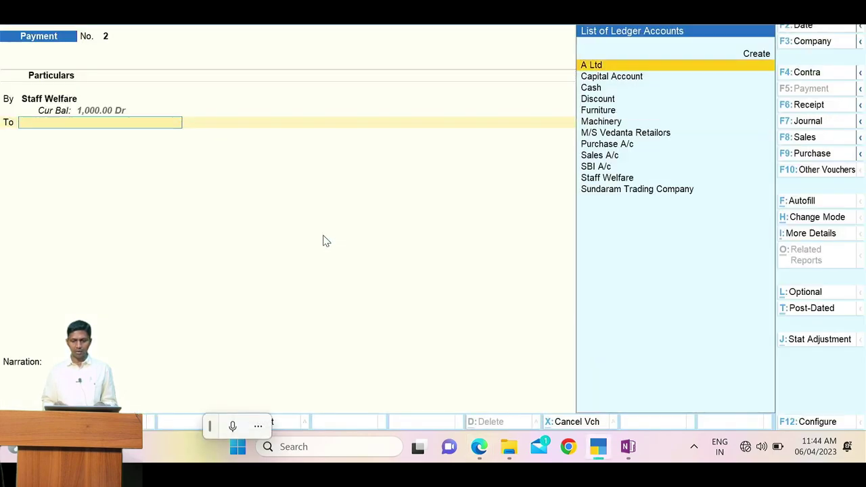
pyautogui.press('F2')
pyautogui.write('1')
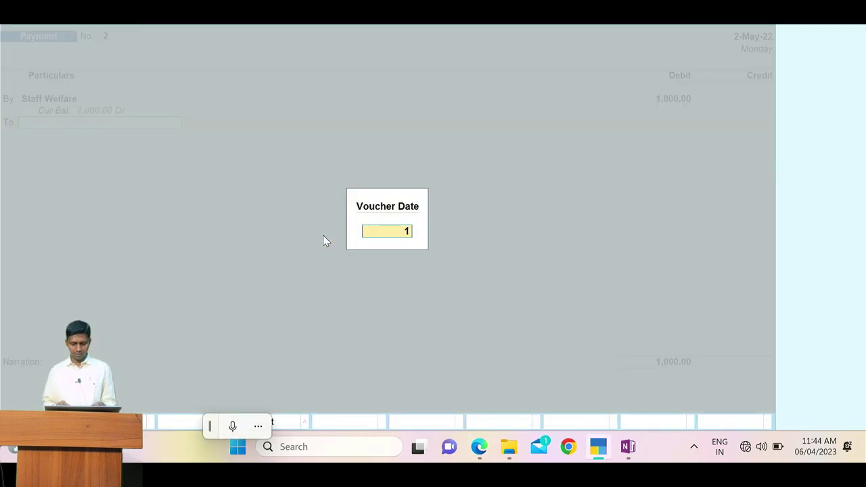
pyautogui.write('.5')
pyautogui.press('Return')
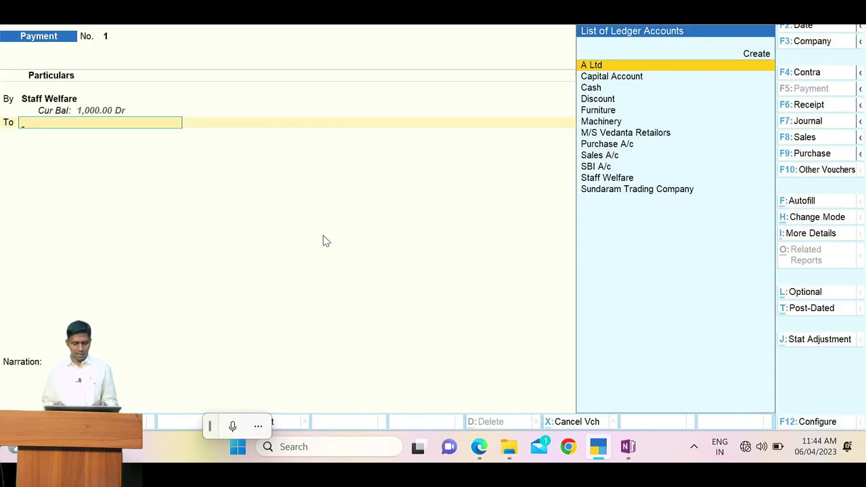
# Step: Credit Cash 1,000, add narration 'Paid Tea Bill', and accept the voucher
pyautogui.write('Cas')
pyautogui.press('Return')
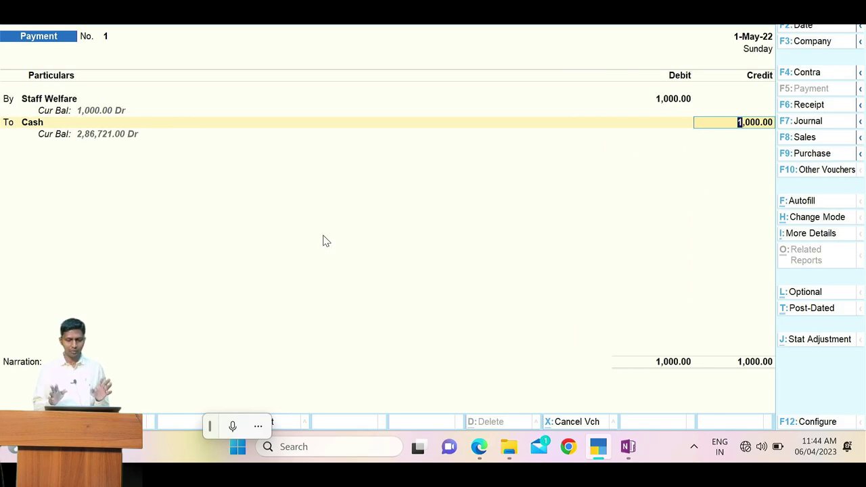
pyautogui.press('Return')
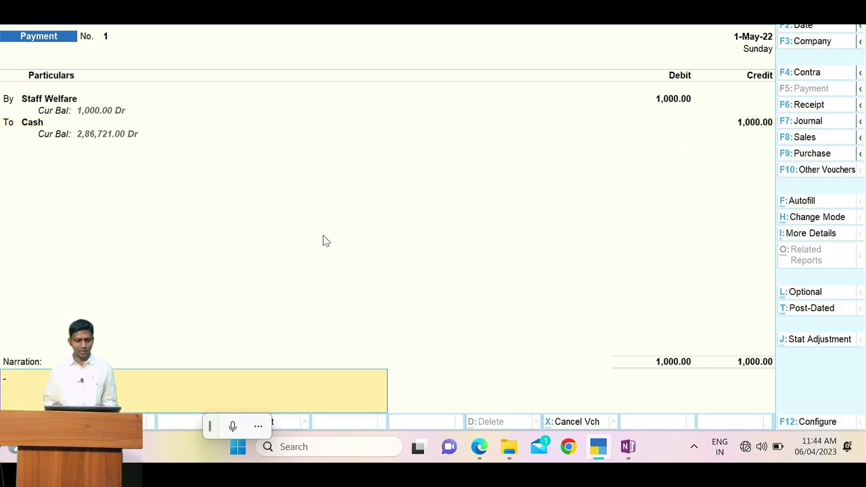
pyautogui.write('Paid Tea Bil')
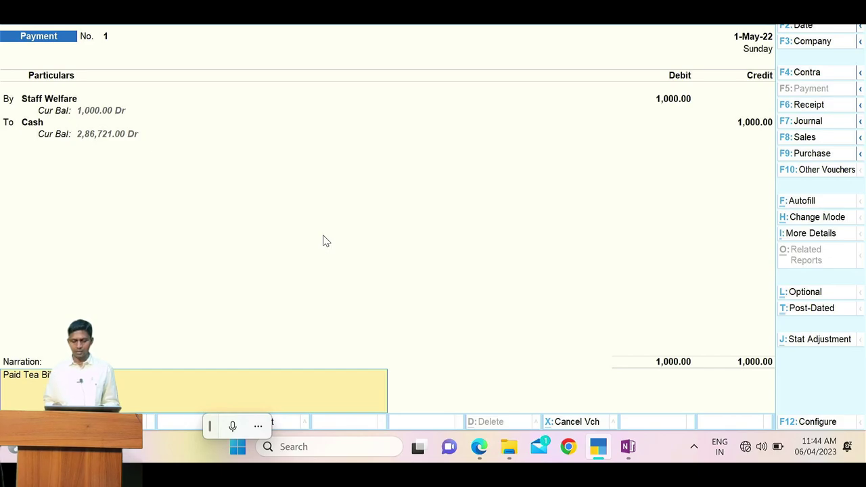
pyautogui.hotkey('alt', 'Tab')
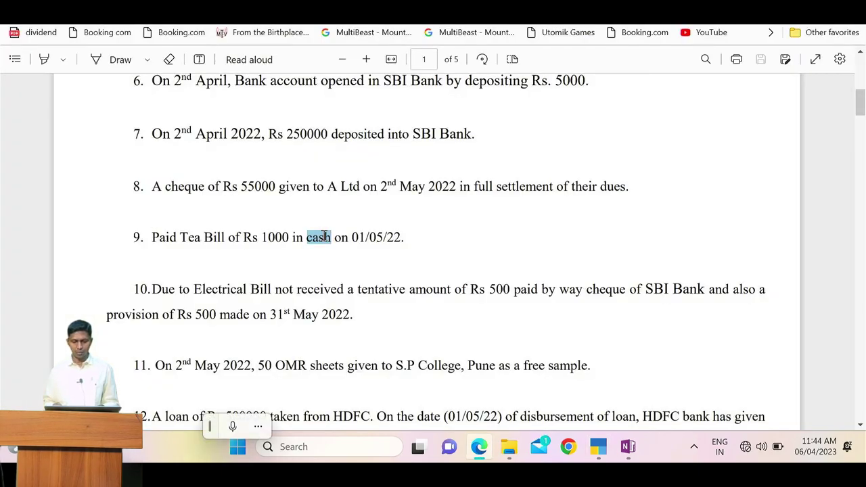
pyautogui.hotkey('alt', 'Tab')
pyautogui.press('Return')
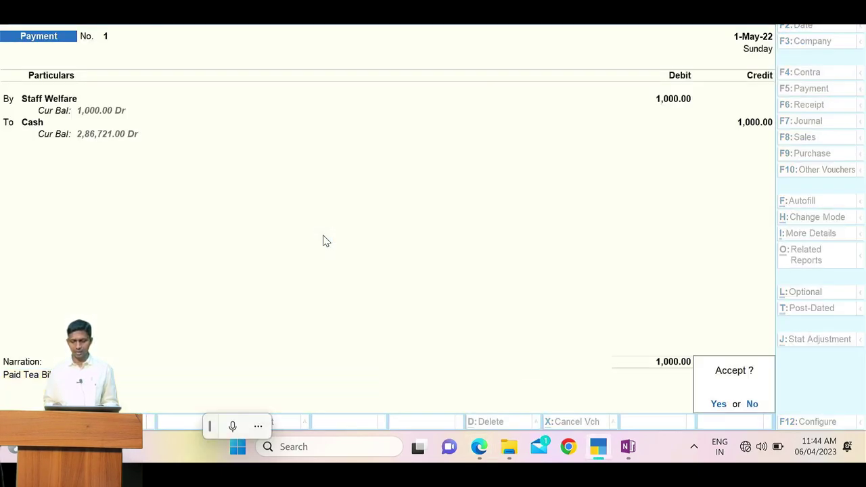
pyautogui.press('Return')
# Step: Highlight item 10's Rs 500 Electrical Bill text and its 31st May 2022 provision in the PDF
pyautogui.hotkey('alt', 'Tab')
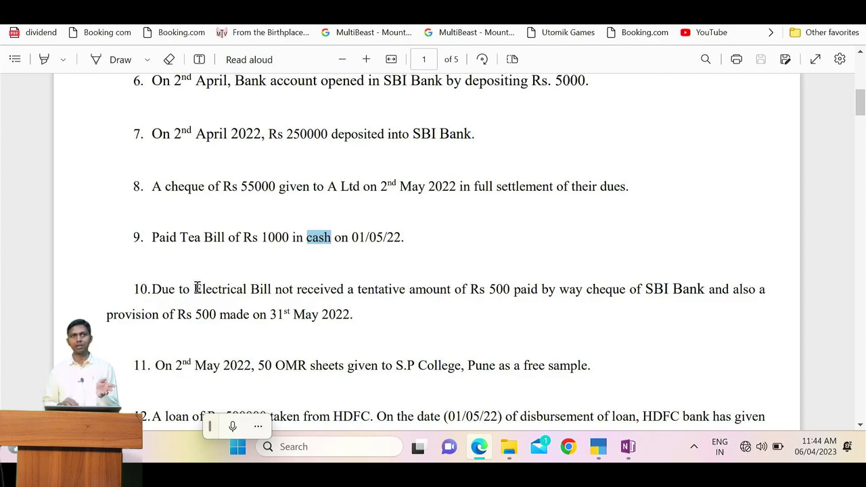
pyautogui.moveTo(154, 290); pyautogui.dragTo(371, 293)
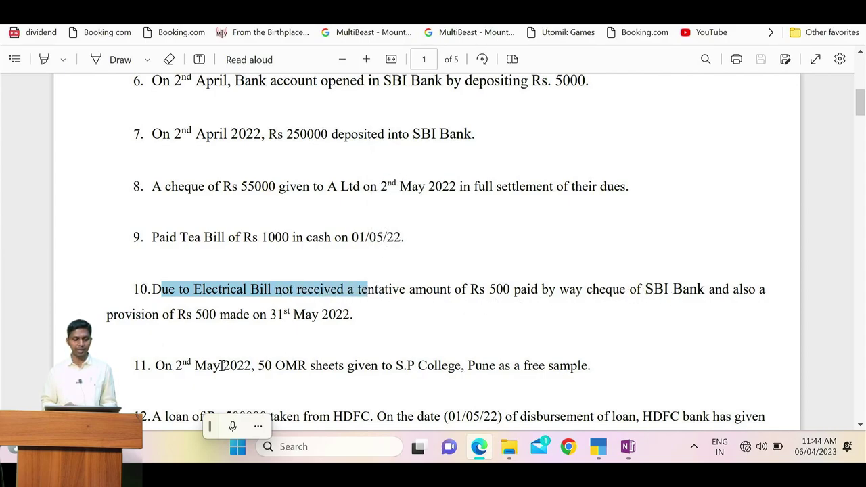
pyautogui.moveTo(151, 318); pyautogui.dragTo(374, 320)
pyautogui.hotkey('alt', 'Tab')
pyautogui.hotkey('alt', 'Tab')
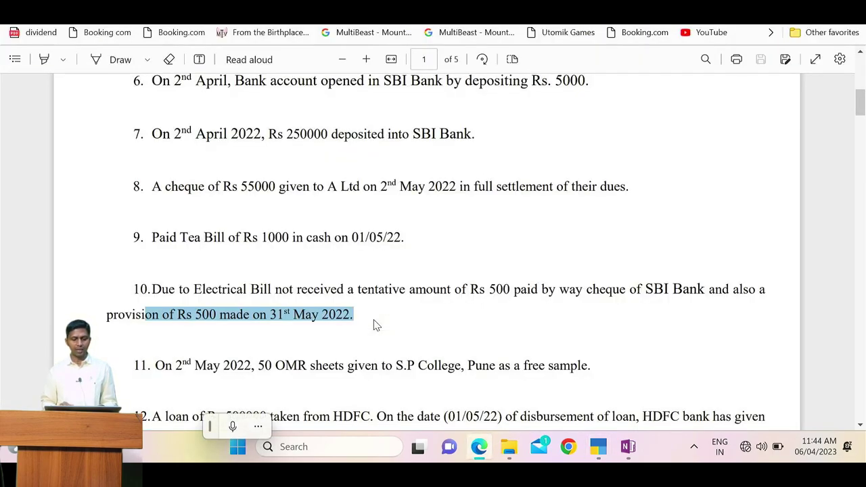
pyautogui.hotkey('alt', 'Tab')
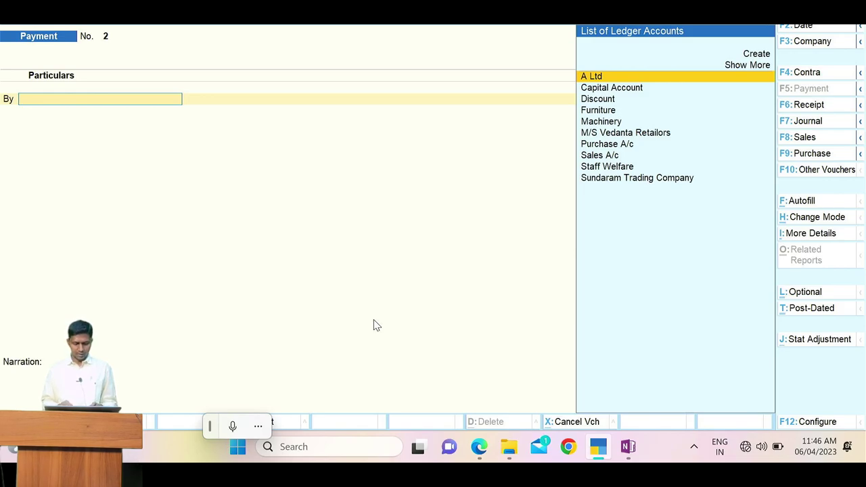
# Step: Create an 'Electrical Bill A/c' ledger under Indirect Expenses
pyautogui.write('st')
pyautogui.hotkey('alt', 'Tab')
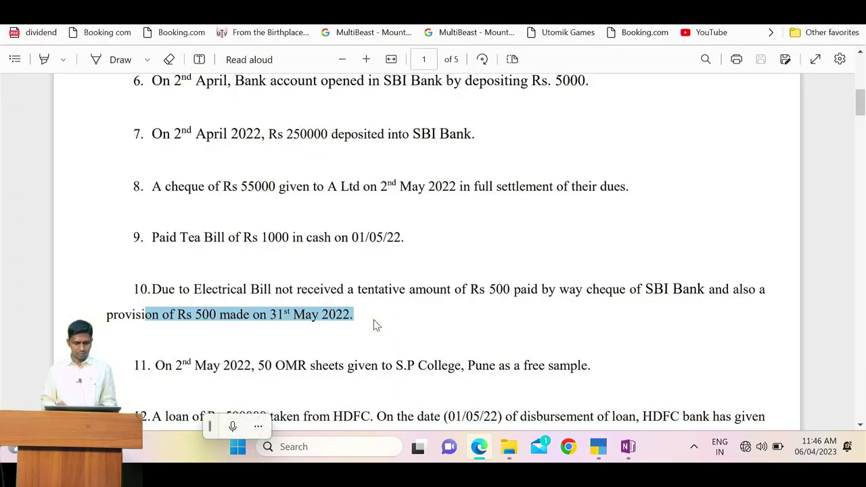
pyautogui.moveTo(195, 290); pyautogui.dragTo(272, 290)
pyautogui.hotkey('alt', 'Tab')
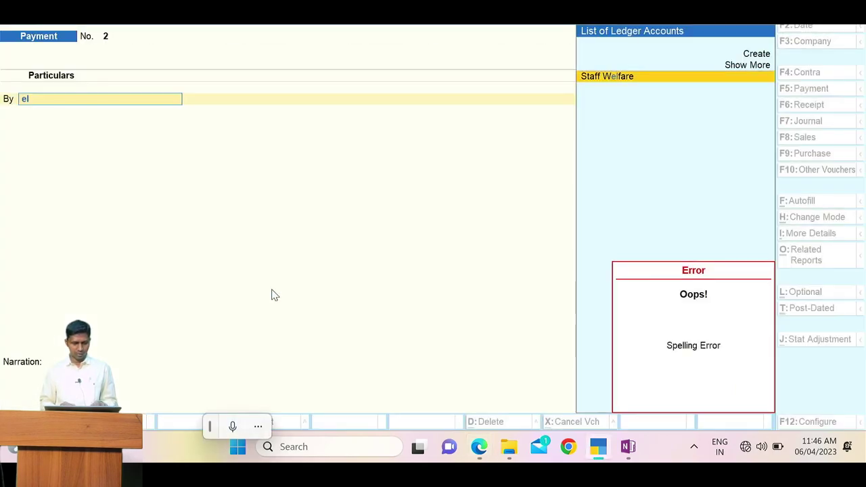
pyautogui.hotkey('alt', 'c')
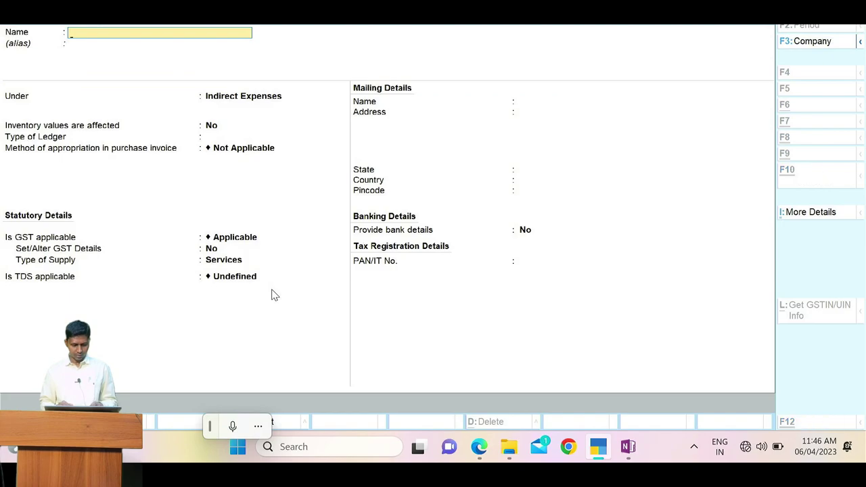
pyautogui.hotkey('ctrl', 'alt', 'v')
pyautogui.write('A/c')
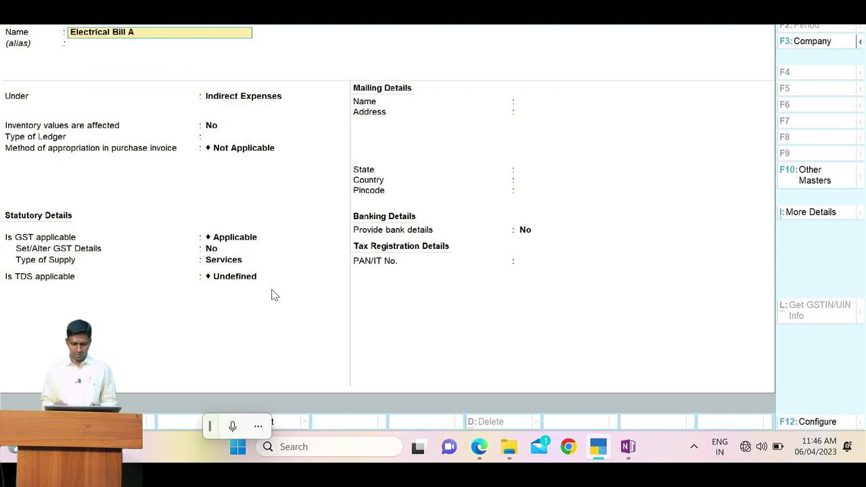
pyautogui.press('Return')
pyautogui.press('Return')
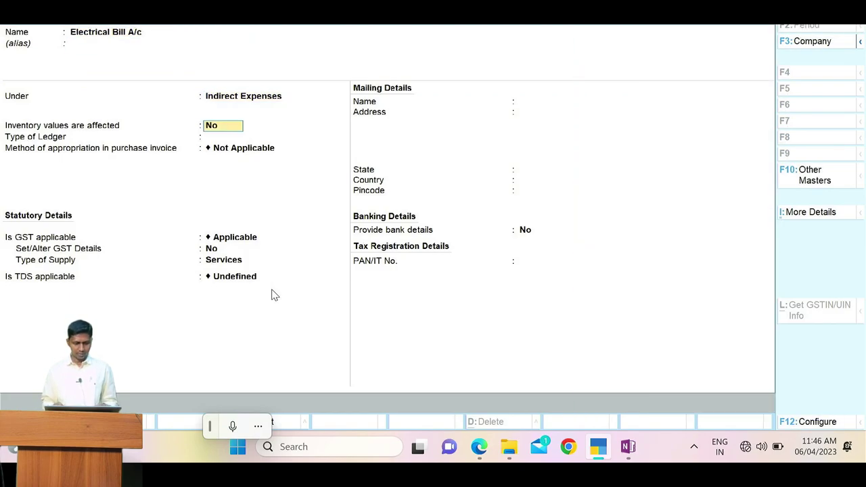
pyautogui.press('Return')
pyautogui.hotkey('ctrl', 'a')
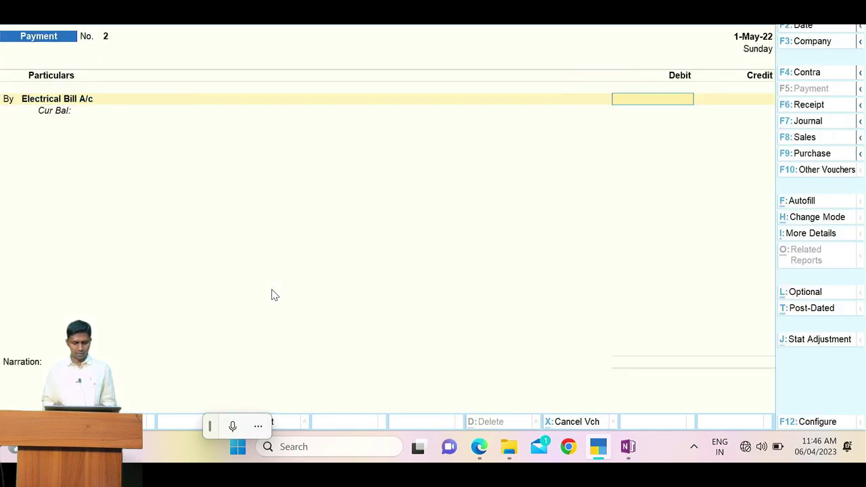
# Step: Debit Electrical Bill A/c 1,000 and credit Cash 500
pyautogui.hotkey('alt', 'Tab')
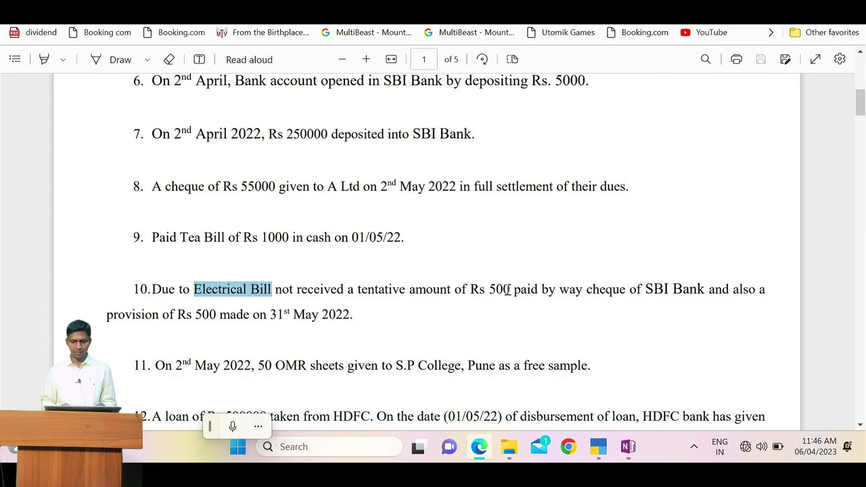
pyautogui.hotkey('alt', 'Tab')
pyautogui.write('1000')
pyautogui.press('Return')
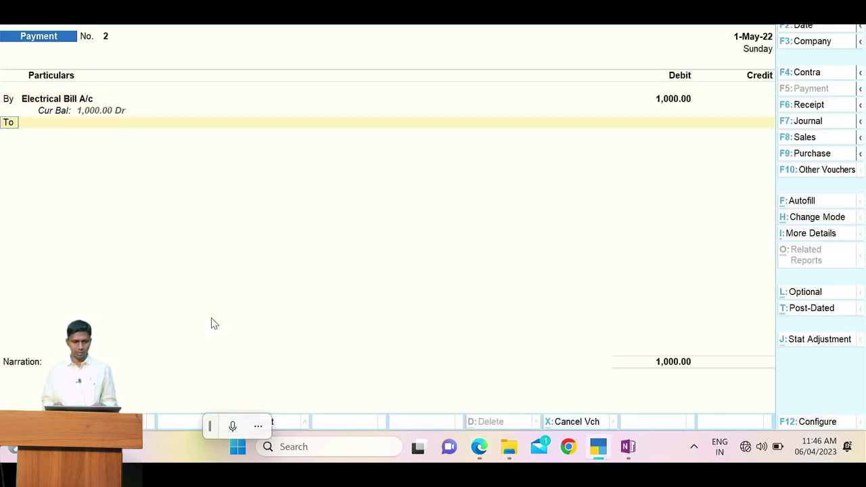
pyautogui.press('Return')
pyautogui.write('Cas')
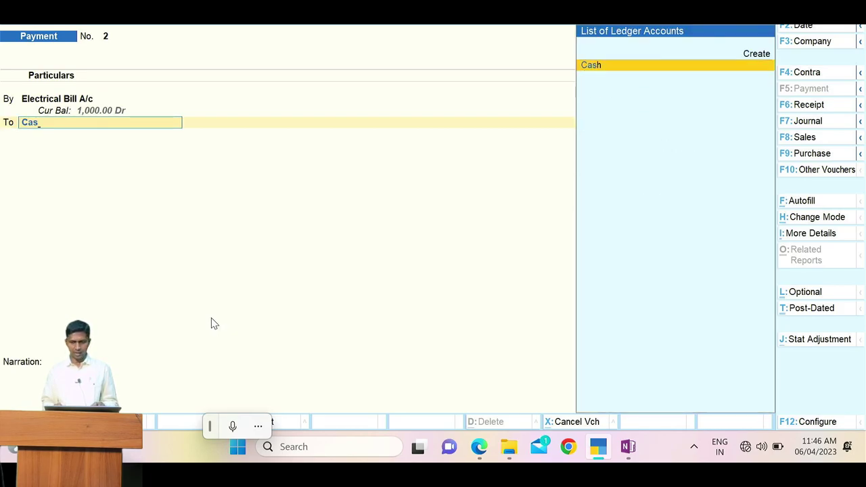
pyautogui.press('Return')
pyautogui.write('500')
pyautogui.press('Return')
pyautogui.press('Return')
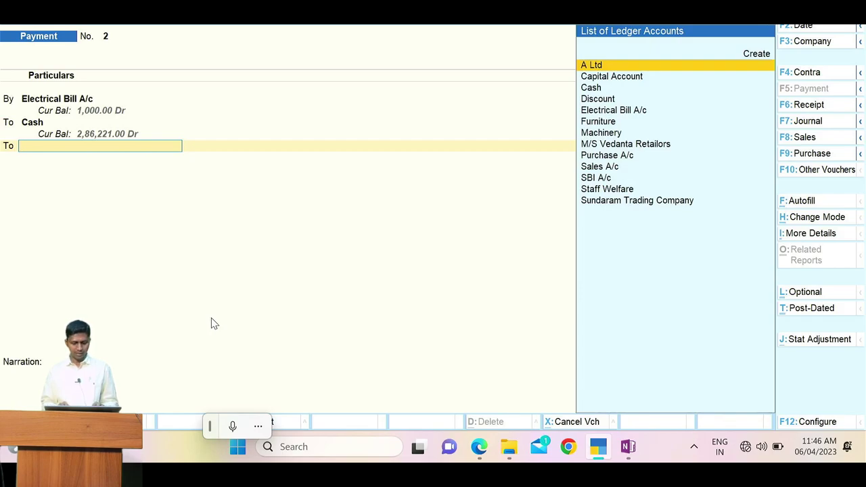
# Step: Create an Electrical Bill Payable ledger under Provisions for the 500 credit
pyautogui.hotkey('alt', 'c')
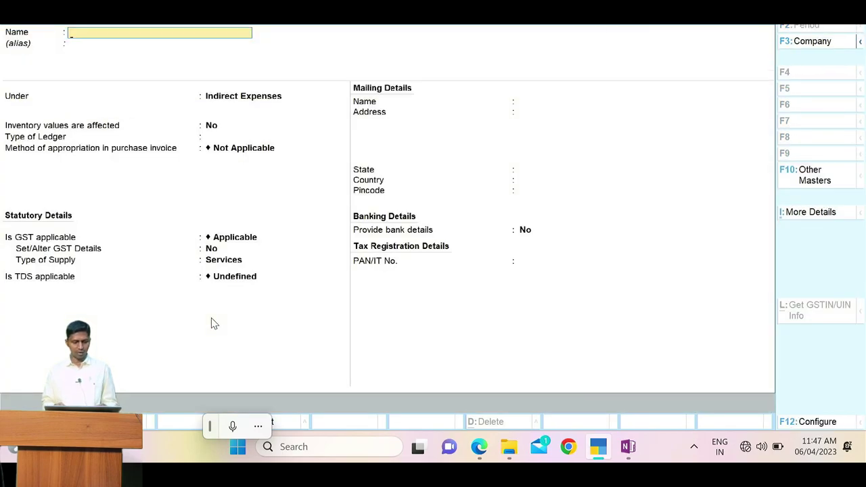
pyautogui.press('Escape')
pyautogui.press('y')
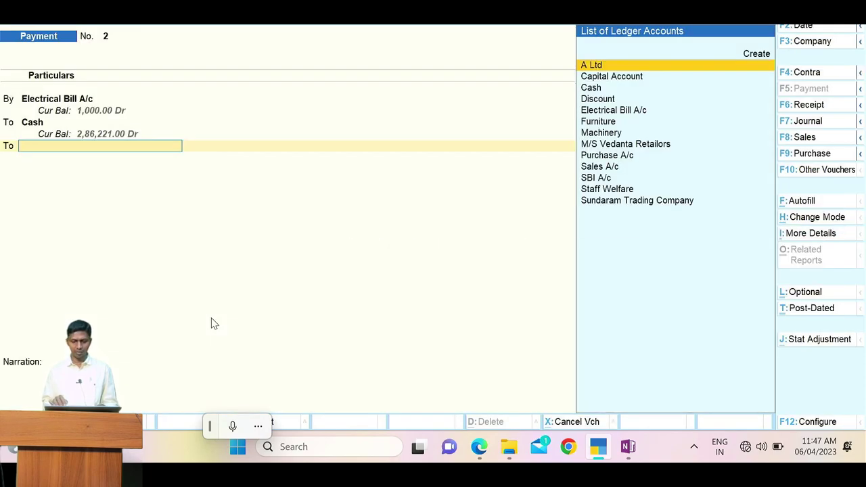
pyautogui.hotkey('alt', 'c')
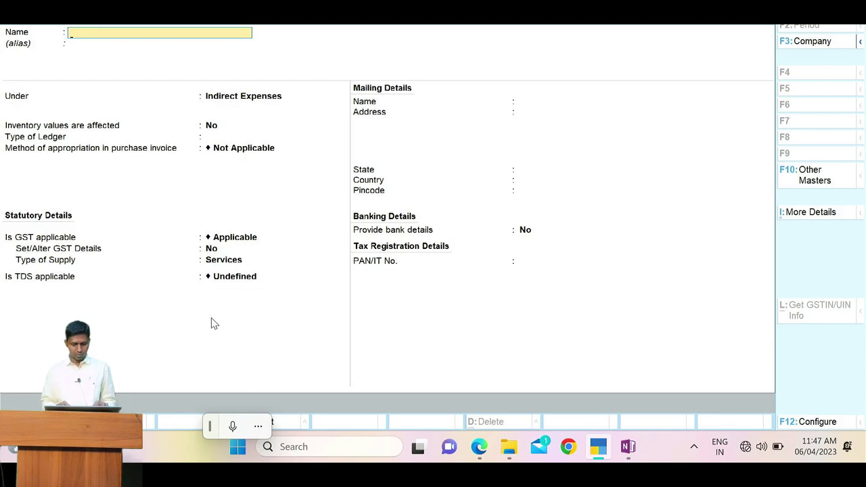
pyautogui.write('Electrical Bill')
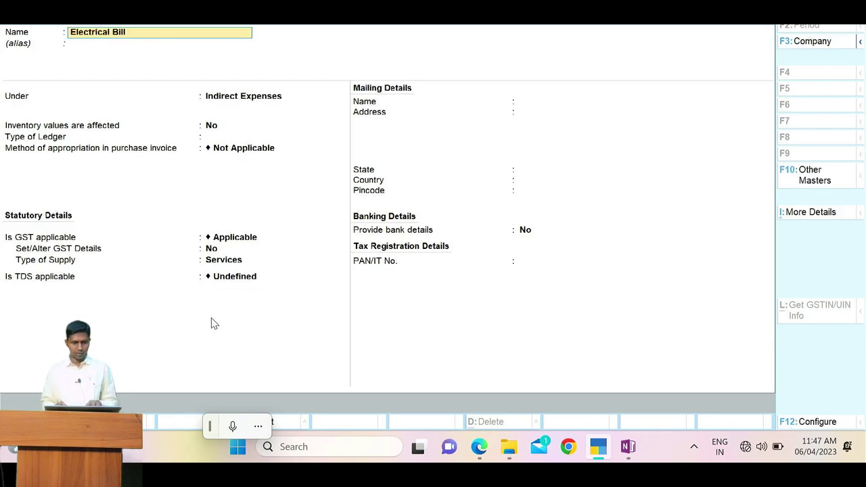
pyautogui.write(' Payable')
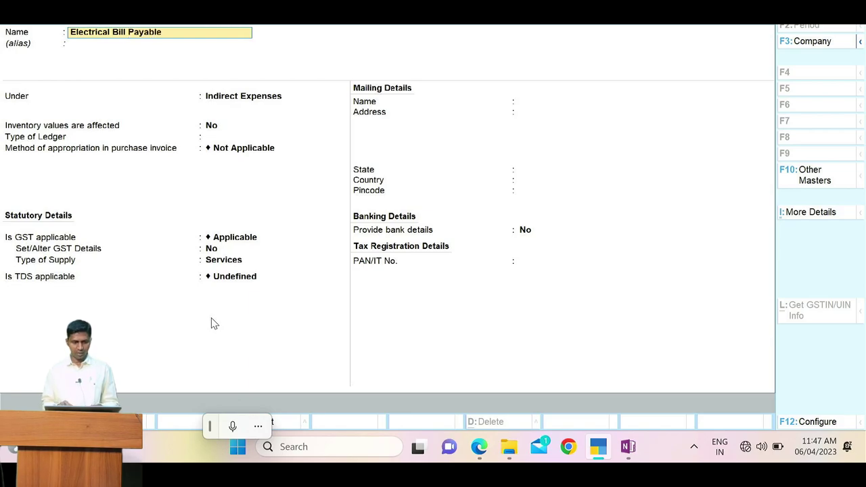
pyautogui.press('Return')
pyautogui.press('Return')
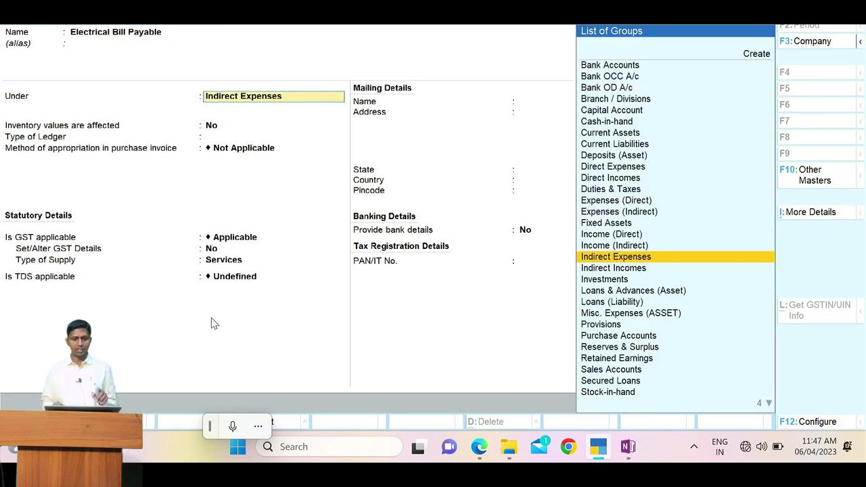
pyautogui.write('Pr')
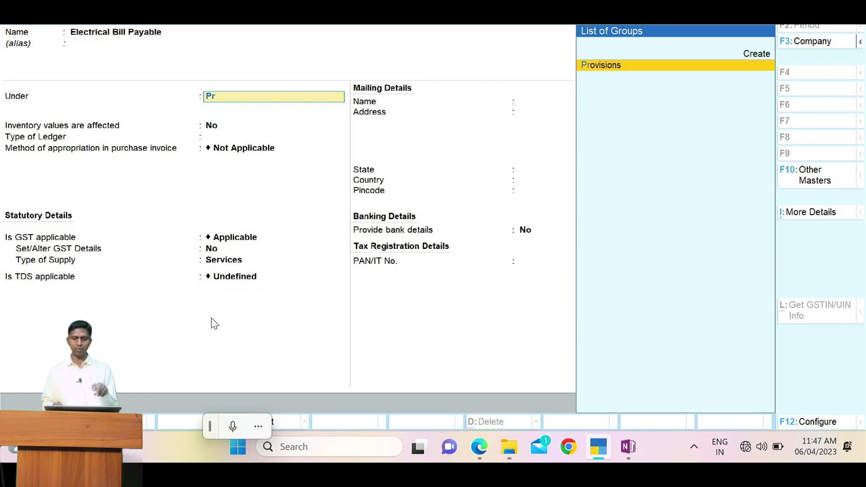
pyautogui.press('Return')
pyautogui.press('Return')
pyautogui.press('Return')
pyautogui.press('Return')
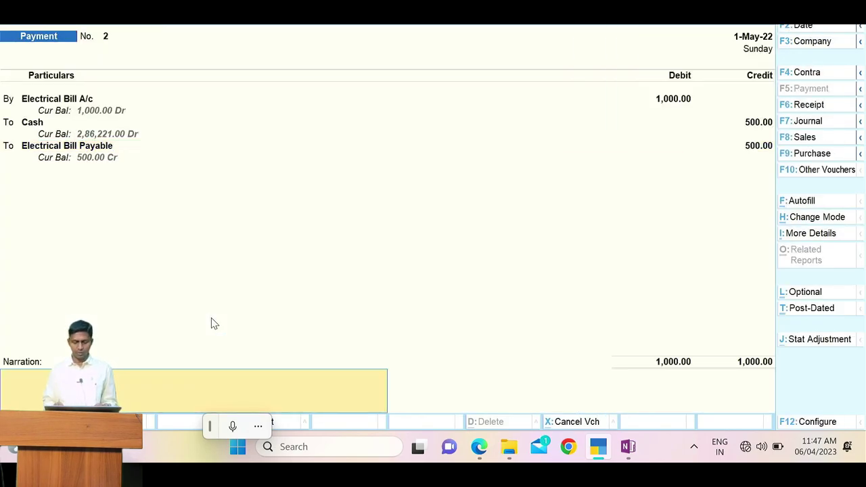
# Step: Date the payment voucher 31-May-22 and bring it to the save confirmation
pyautogui.hotkey('alt', 'Tab')
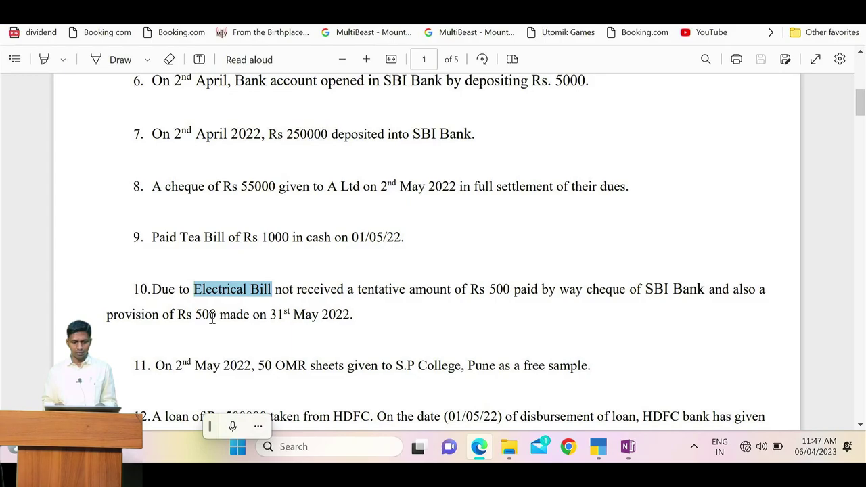
pyautogui.hotkey('alt', 'Tab')
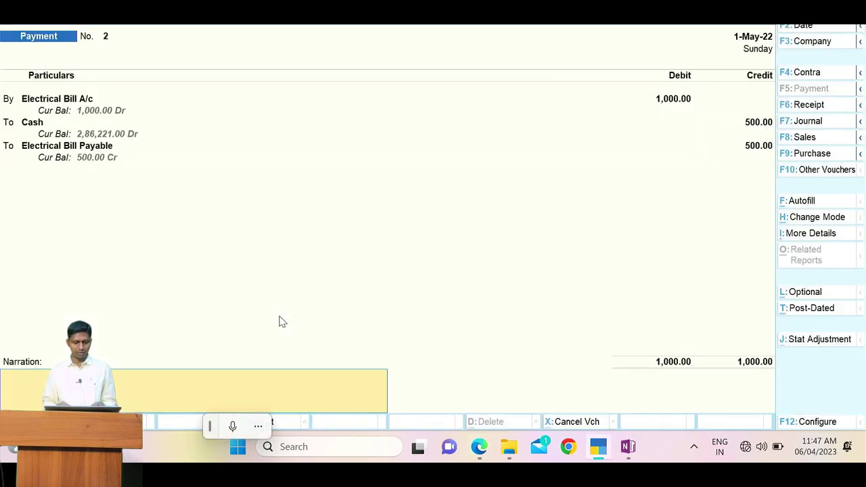
pyautogui.press('F2')
pyautogui.write('31.5')
pyautogui.press('Return')
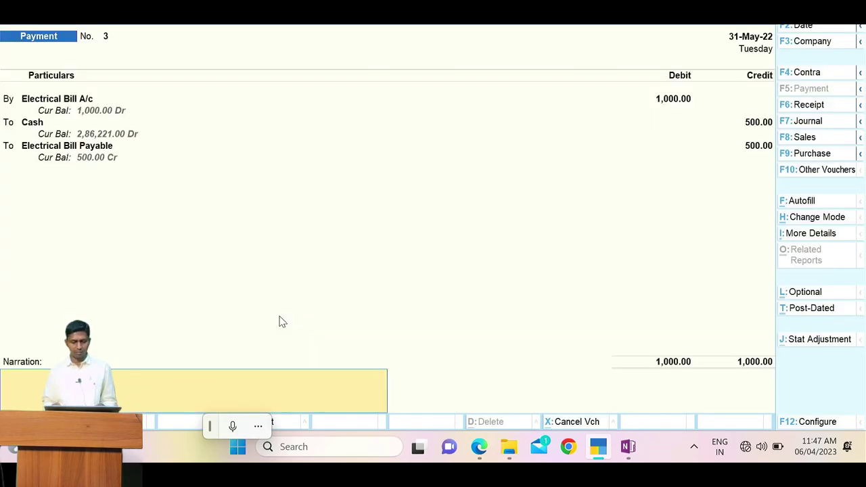
pyautogui.press('Return')
pyautogui.press('Return')
pyautogui.press('Return')
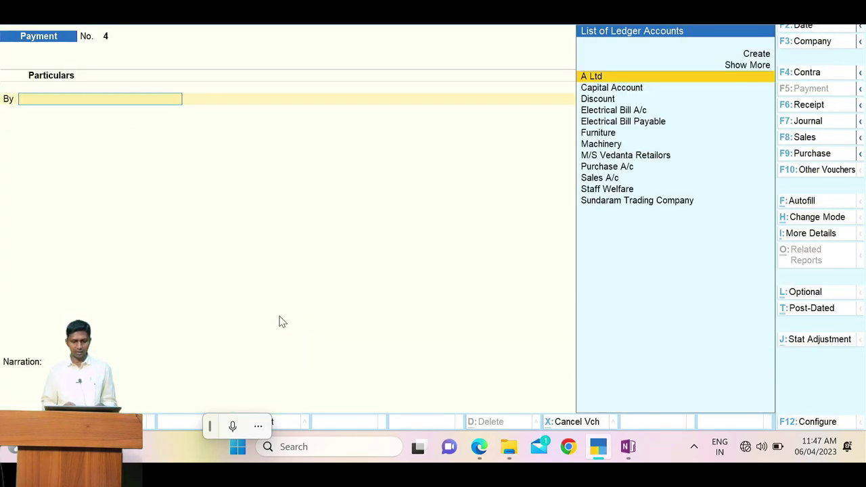
# Step: Save the payment voucher and scroll the question PDF down to transactions 11–14
pyautogui.hotkey('alt', 'Tab')
pyautogui.scroll(-3, 353, 314)
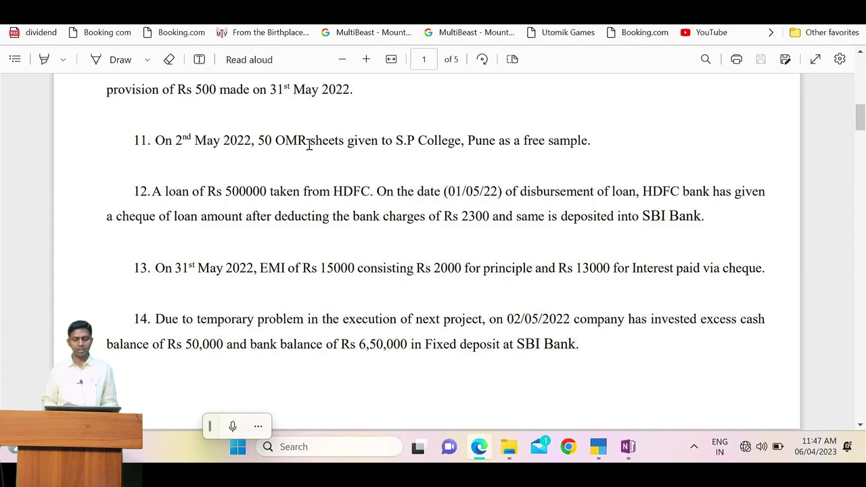
pyautogui.hotkey('alt', 'Tab')
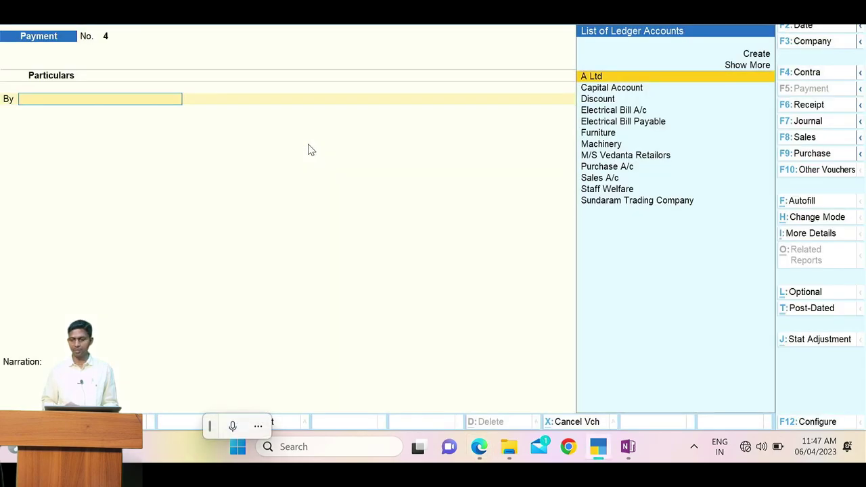
pyautogui.hotkey('alt', 'Tab')
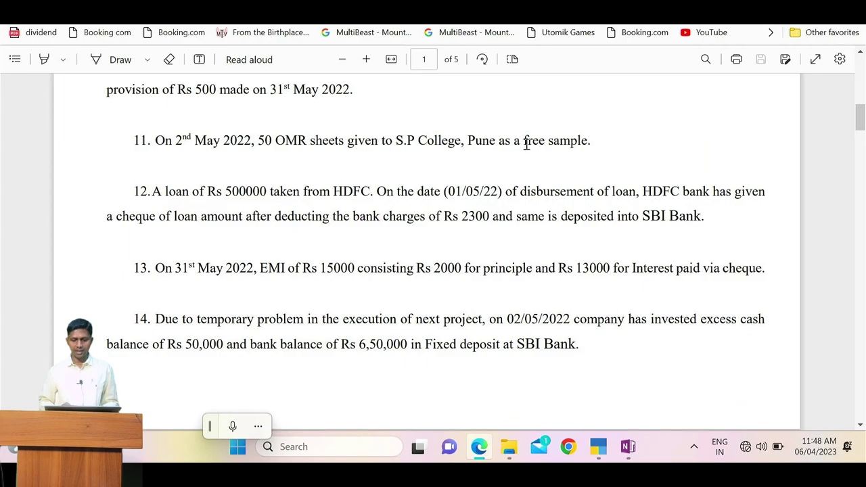
# Step: Review item 11's free-sample wording in the PDF, then return to blank Payment voucher No. 4
pyautogui.moveTo(313, 142); pyautogui.dragTo(404, 142)
pyautogui.click(291, 139)
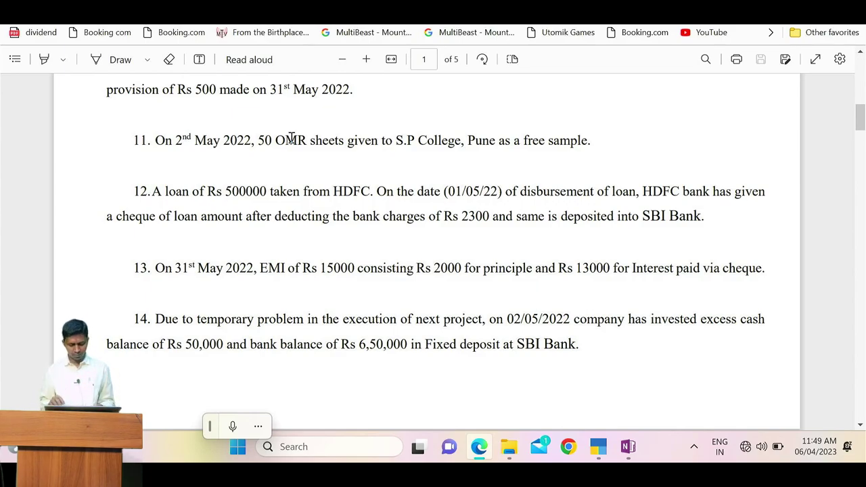
pyautogui.hotkey('alt', 'Tab')
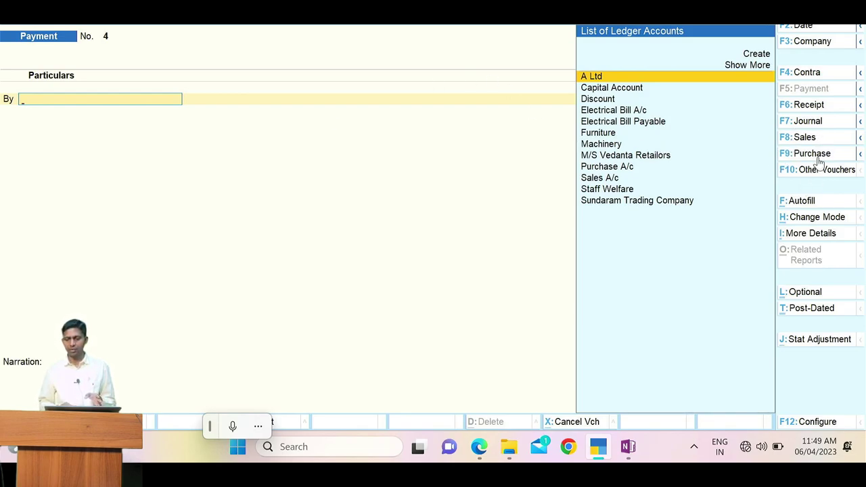
# Step: Switch to Journal and create Advertisement A/c under Indirect Expenses with inventory values affected
pyautogui.click(807, 121)
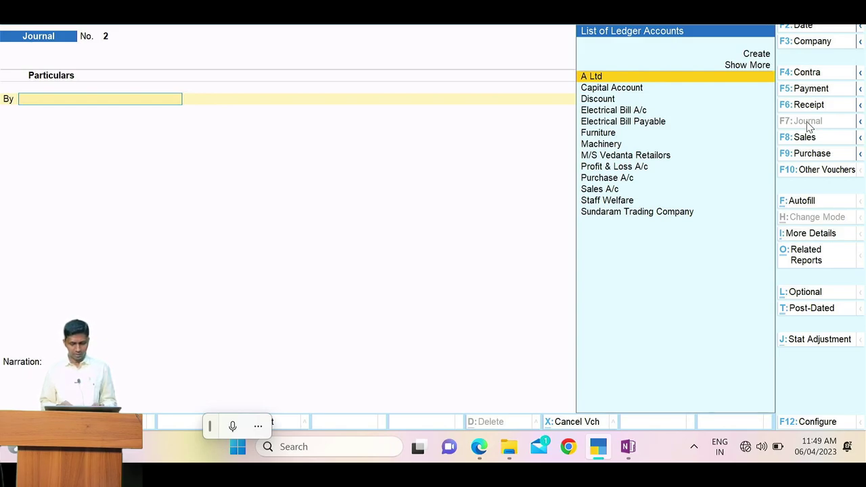
pyautogui.hotkey('alt', 'c')
pyautogui.write('A')
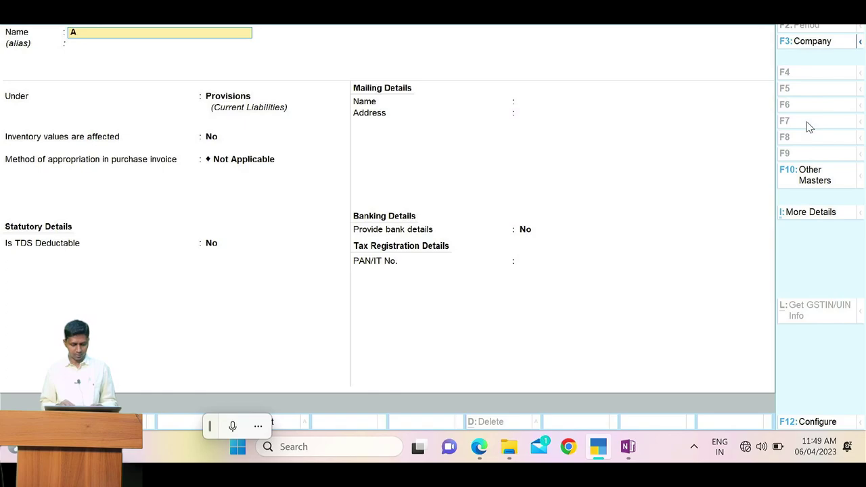
pyautogui.write('dvertisement')
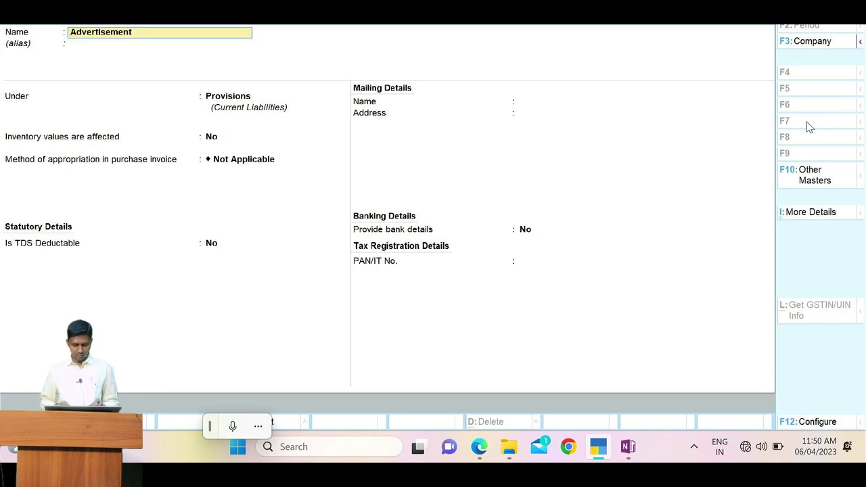
pyautogui.write('A/c')
pyautogui.press('Return')
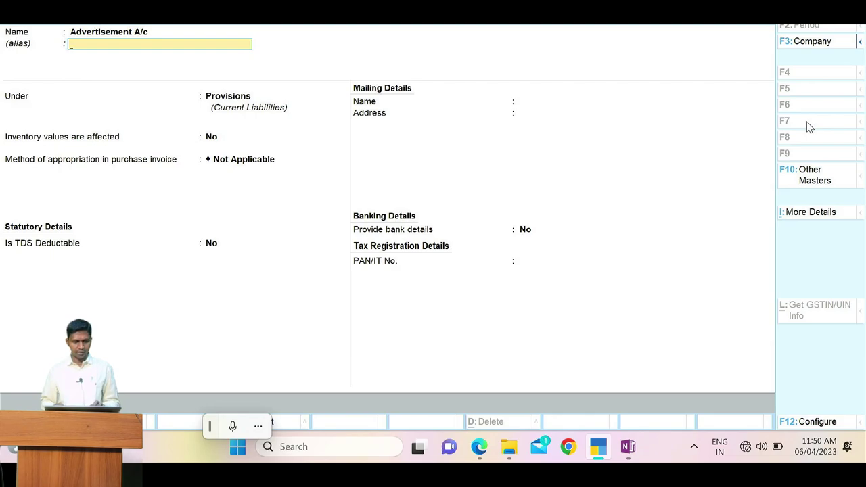
pyautogui.press('Return')
pyautogui.write('Ind')
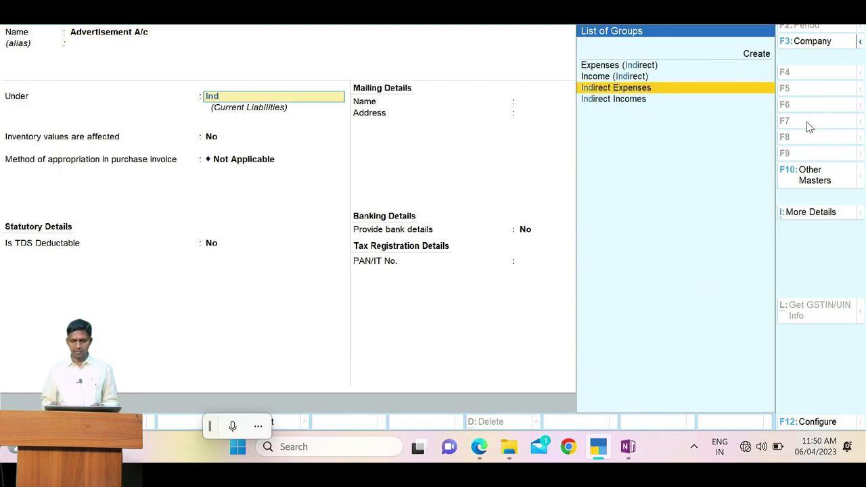
pyautogui.press('Return')
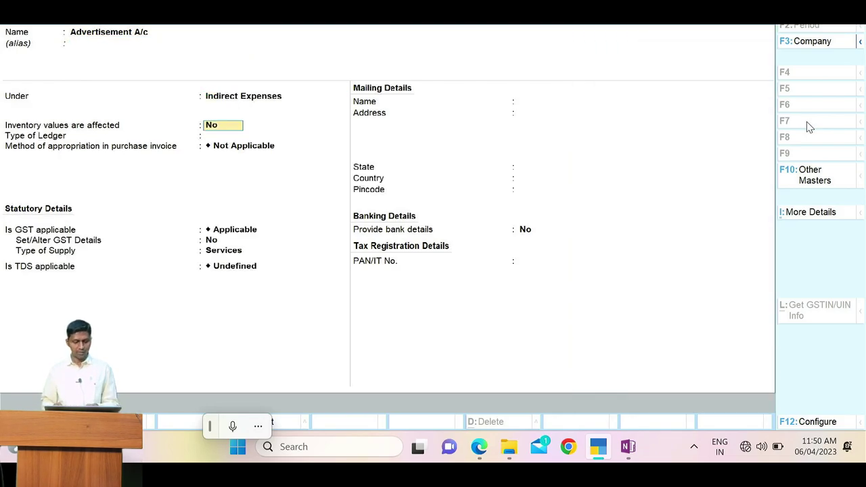
pyautogui.write('y')
pyautogui.press('Return')
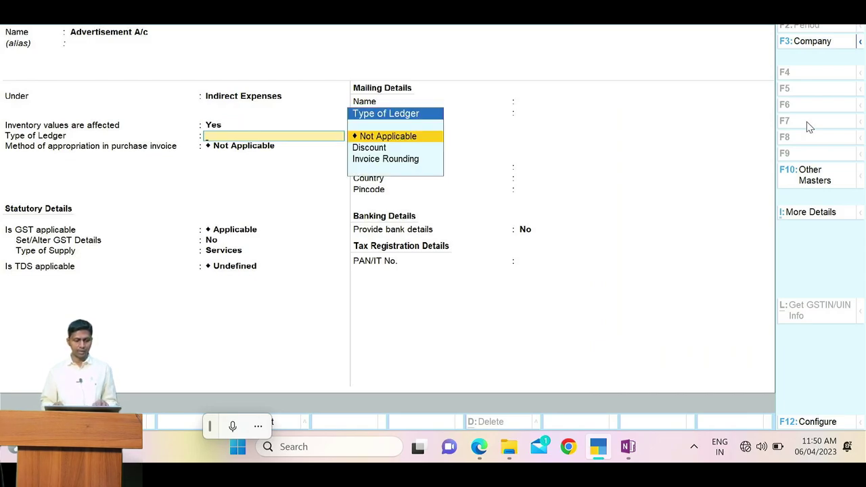
pyautogui.press('Return')
pyautogui.press('Return')
pyautogui.press('Return')
pyautogui.press('Return')
pyautogui.press('Return')
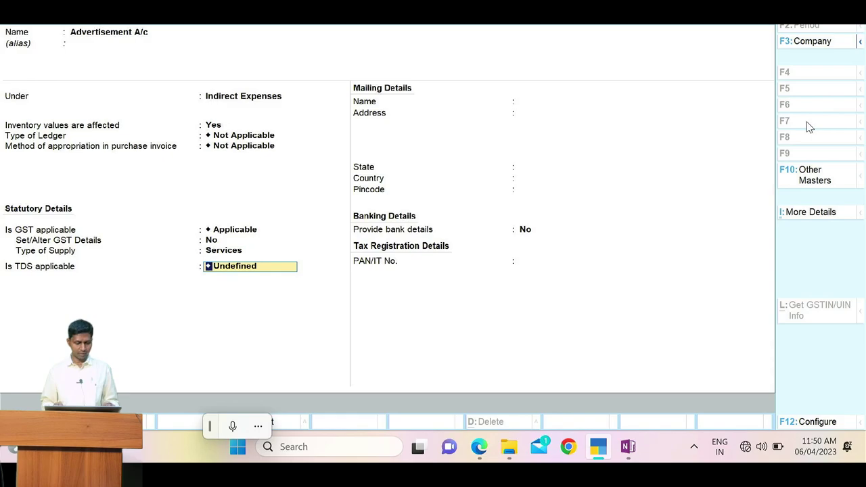
pyautogui.hotkey('ctrl', 'a')
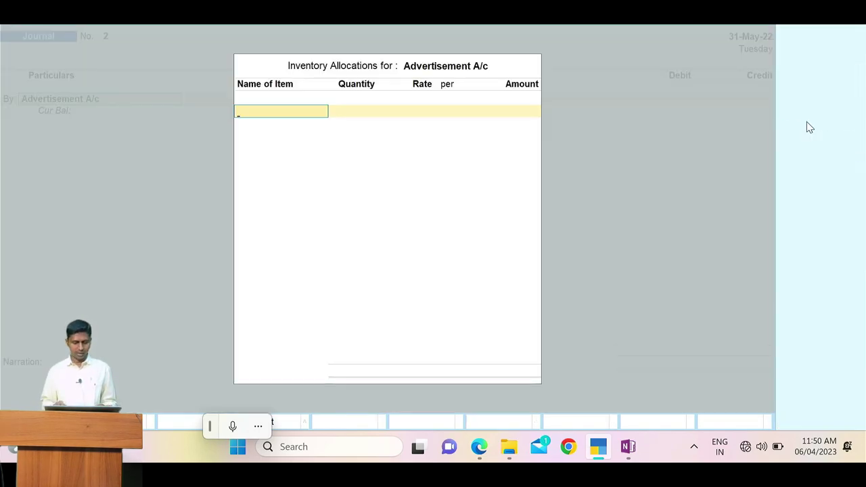
# Step: Allocate 50 Nos of OMR Answer Sheets to the Advertisement A/c debit
pyautogui.hotkey('alt', 'Tab')
pyautogui.hotkey('alt', 'Tab')
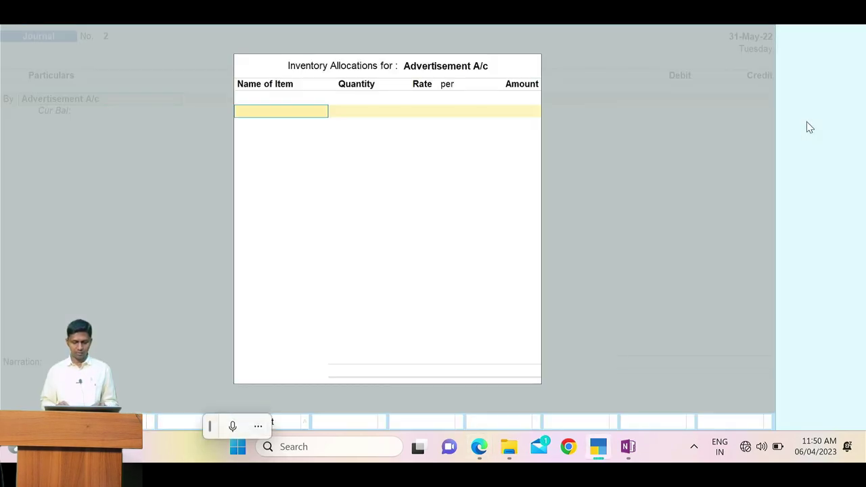
pyautogui.write('Om')
pyautogui.press('Return')
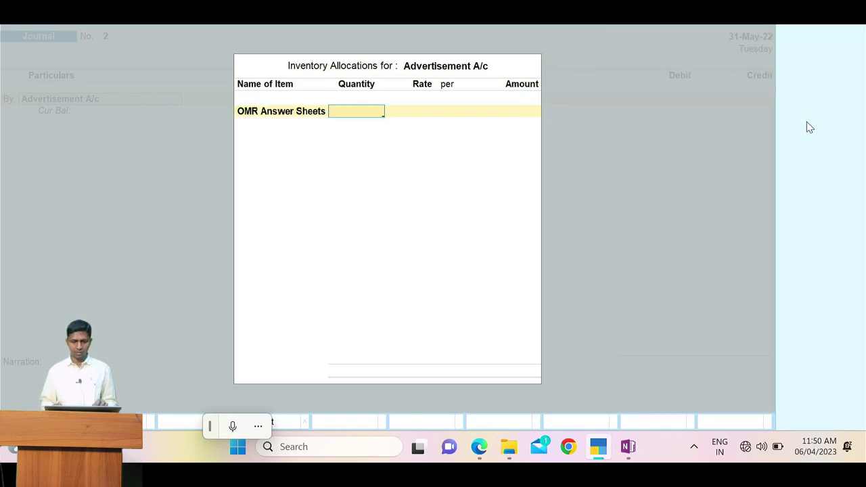
pyautogui.hotkey('alt', 'Tab')
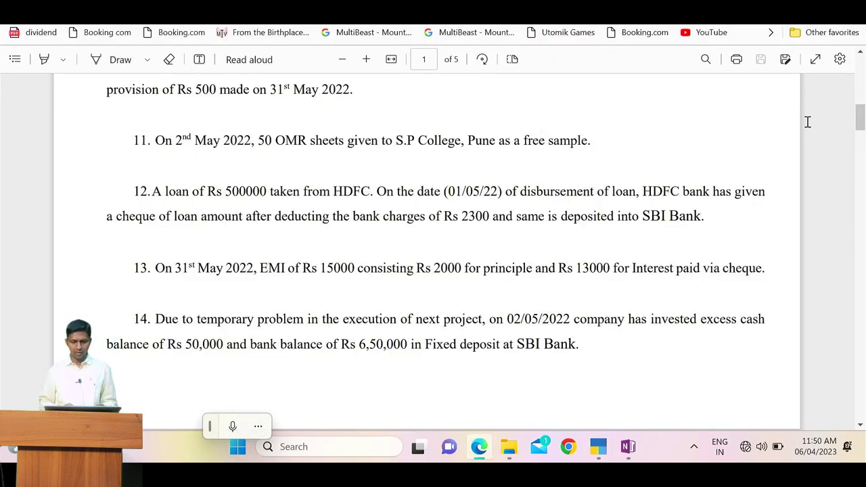
pyautogui.hotkey('alt', 'Tab')
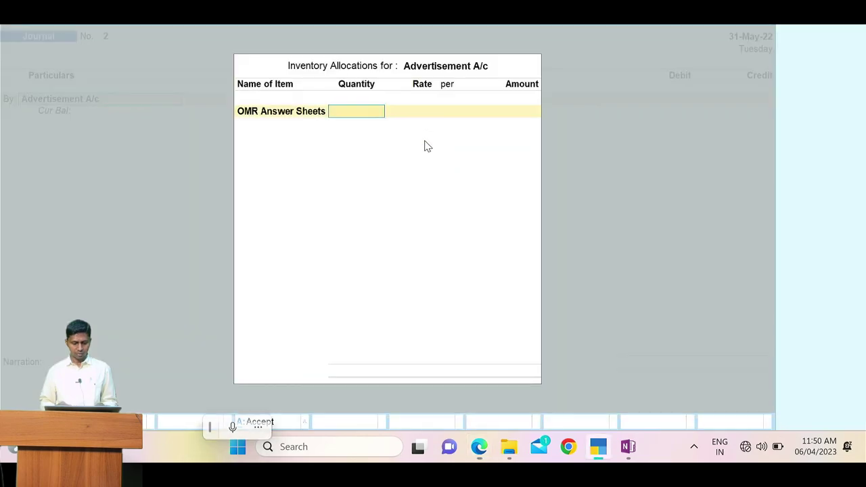
pyautogui.write('50')
pyautogui.press('Return')
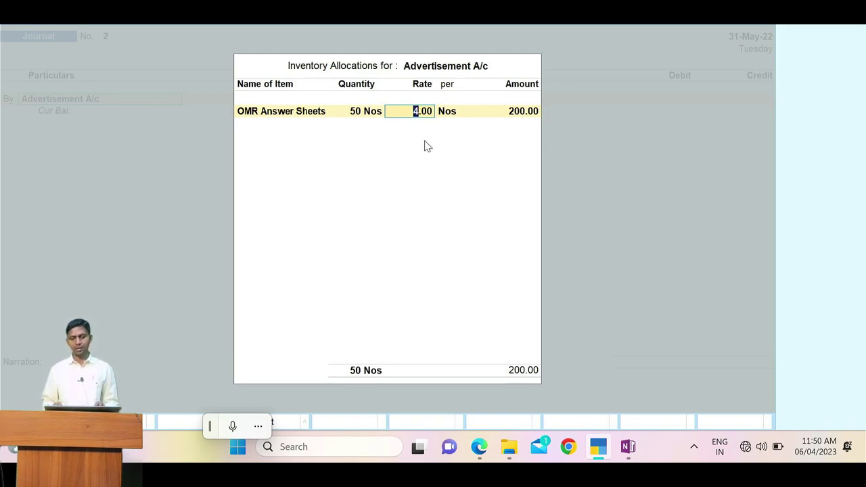
pyautogui.press('Return')
pyautogui.press('Return')
pyautogui.press('Return')
pyautogui.press('Return')
pyautogui.press('Return')
# Step: Credit Purchase A/c with 50 Nos of OMR Answer Sheets at the same amount
pyautogui.hotkey('alt', 'Tab')
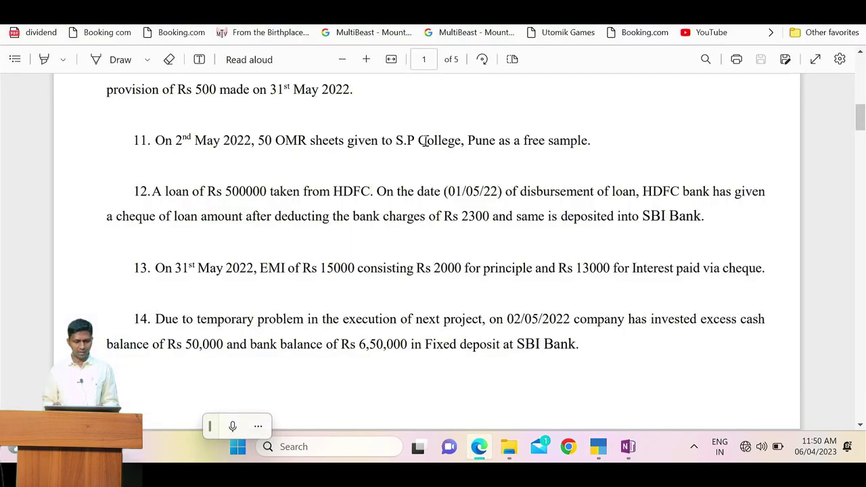
pyautogui.hotkey('alt', 'Tab')
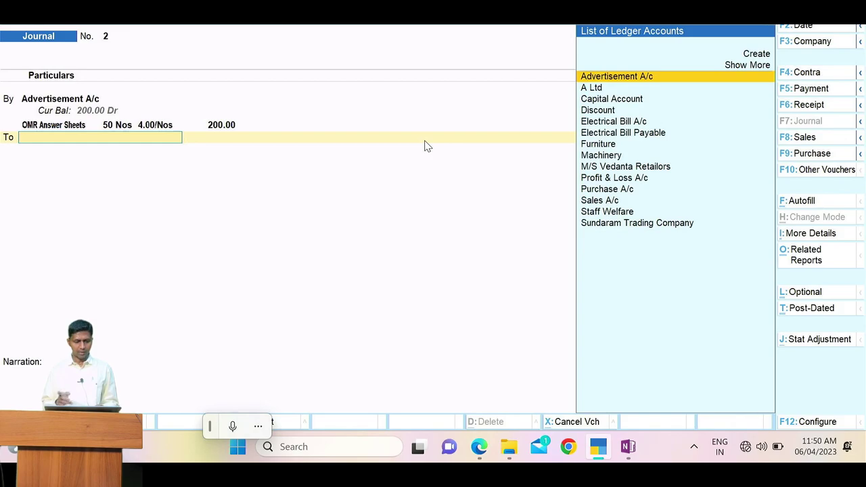
pyautogui.write('Pu')
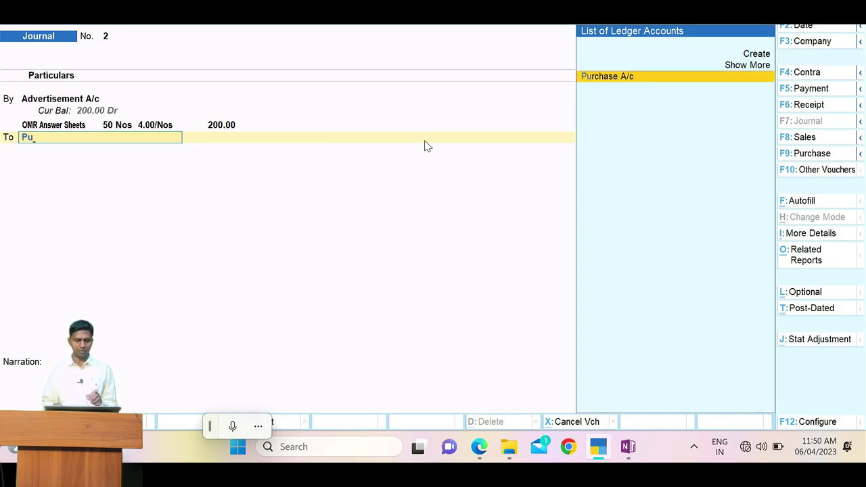
pyautogui.press('Return')
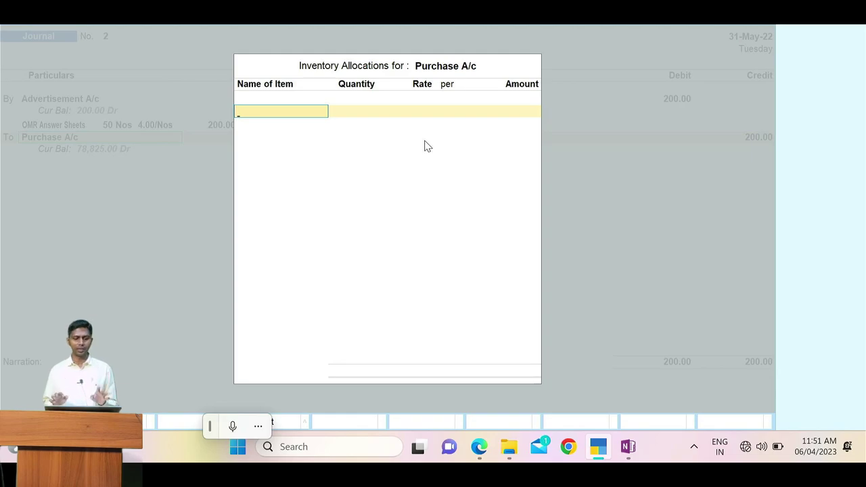
pyautogui.write('Omr')
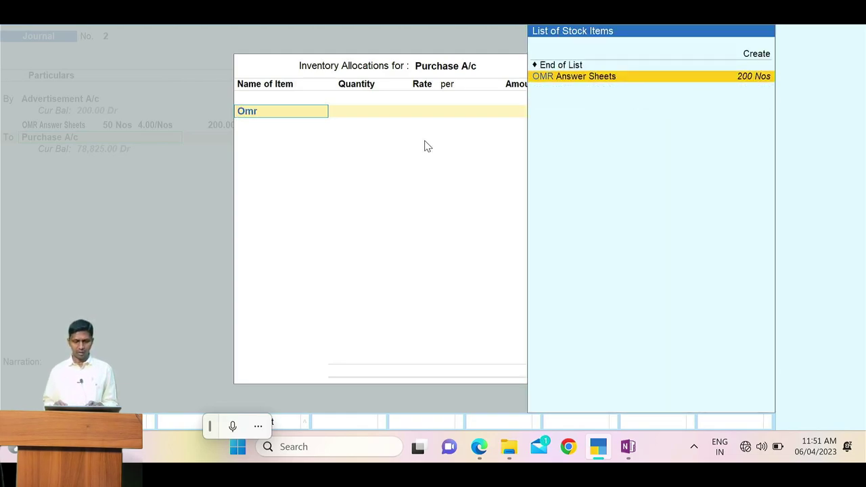
pyautogui.press('Return')
pyautogui.write('50')
pyautogui.press('Return')
pyautogui.press('Return')
pyautogui.press('Return')
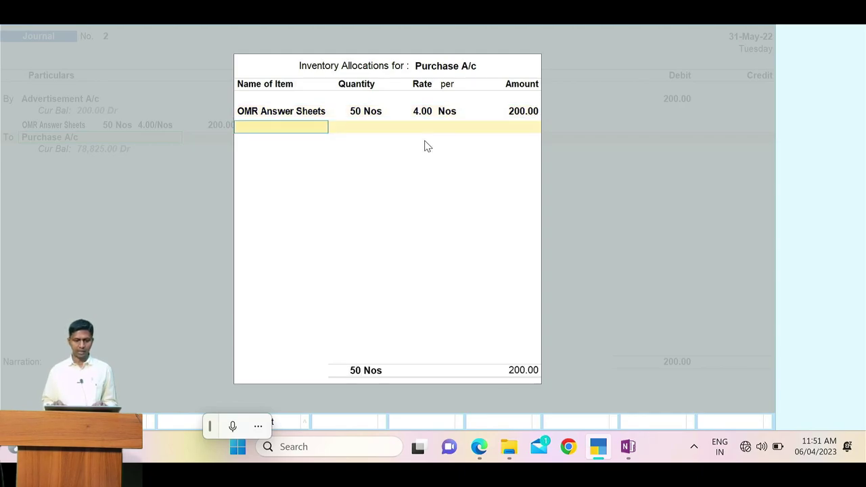
pyautogui.press('Return')
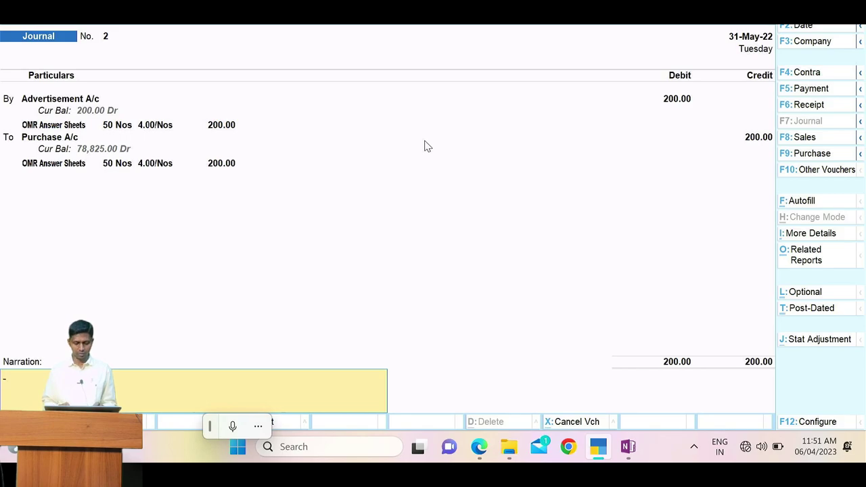
# Step: Date the journal 2-May-22 and bring it to the save prompt
pyautogui.hotkey('alt', 'Tab')
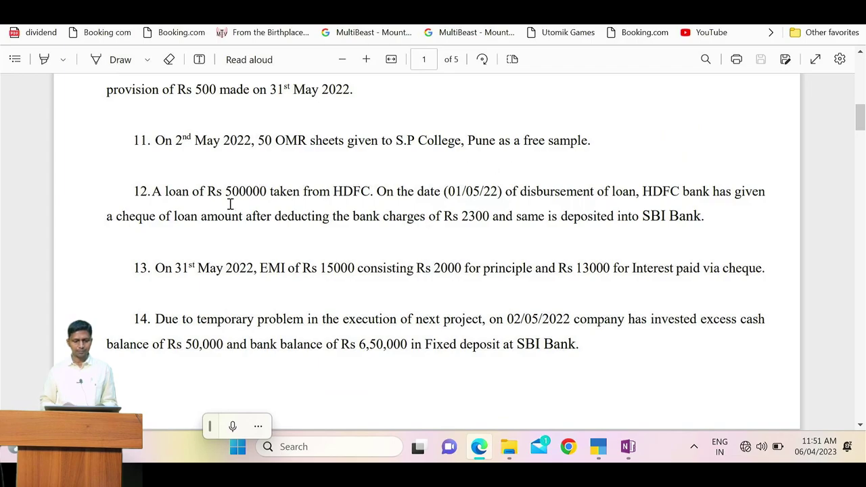
pyautogui.hotkey('alt', 'Tab')
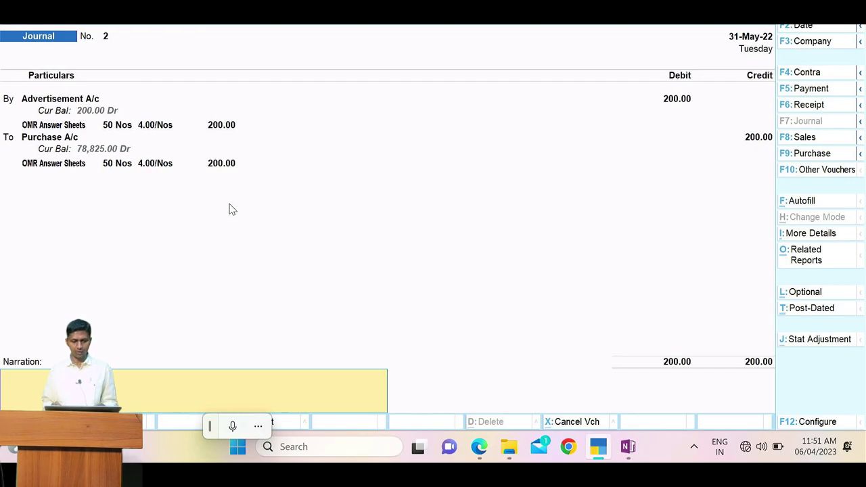
pyautogui.hotkey('alt', 'Tab')
pyautogui.hotkey('alt', 'Tab')
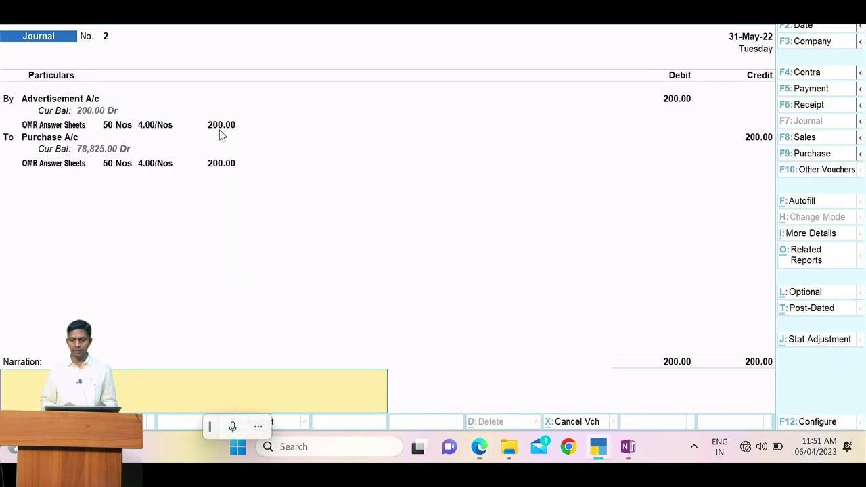
pyautogui.press('F2')
pyautogui.write('2.5')
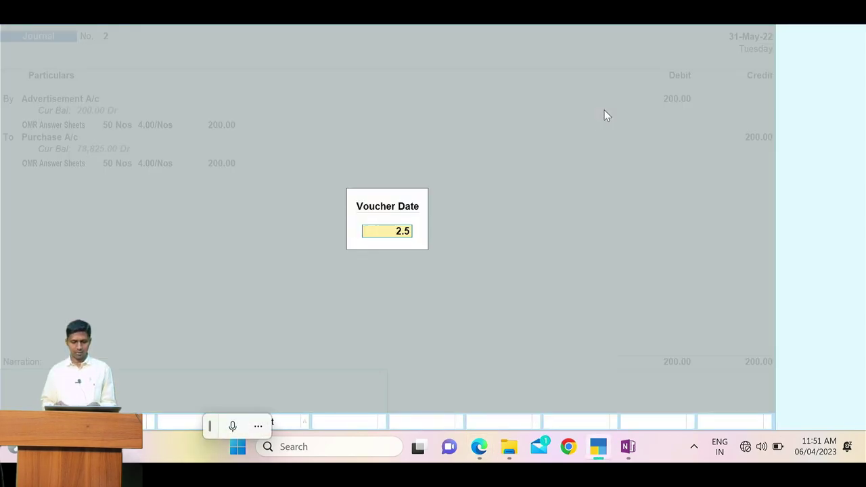
pyautogui.press('Return')
pyautogui.press('Return')
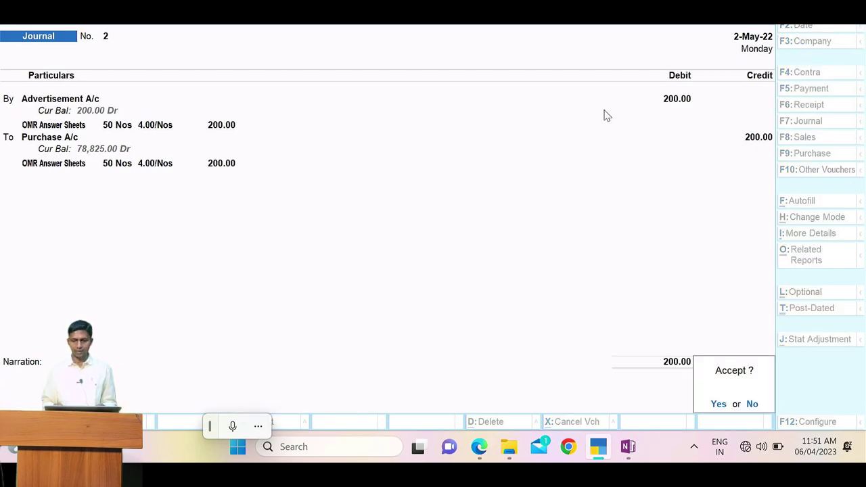
pyautogui.press('Return')
# Step: Save the journal, then highlight the Rs 500000 amount, HDFC and SBI Bank in question 12
pyautogui.hotkey('alt', 'Tab')
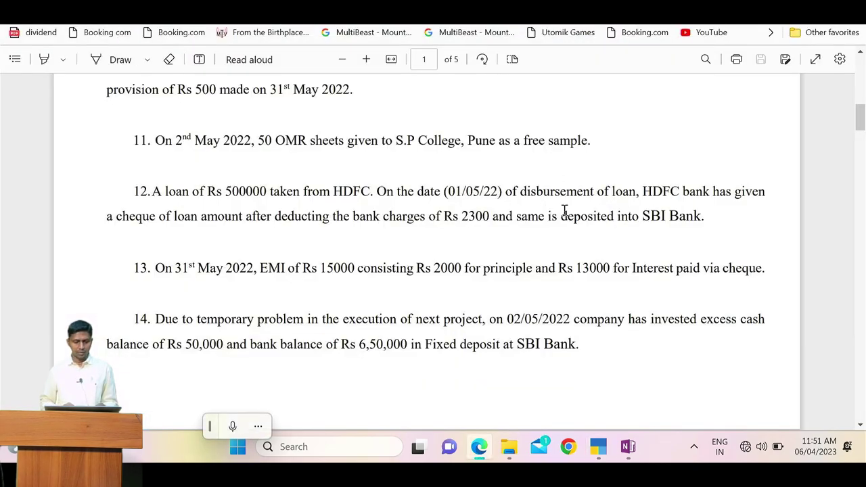
pyautogui.moveTo(177, 192); pyautogui.dragTo(295, 205)
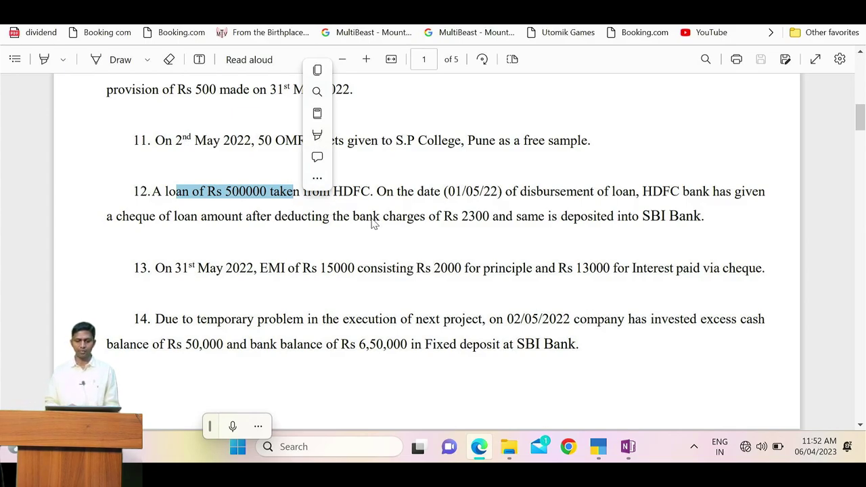
pyautogui.doubleClick(351, 192)
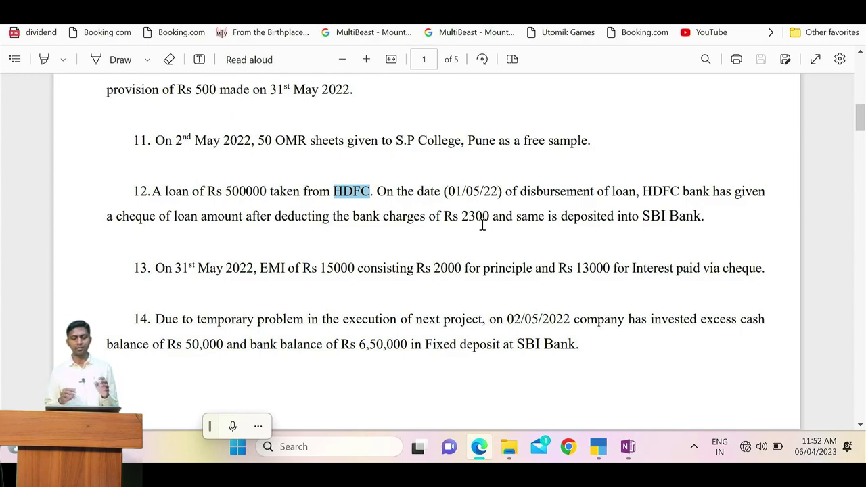
pyautogui.moveTo(598, 223); pyautogui.dragTo(709, 228)
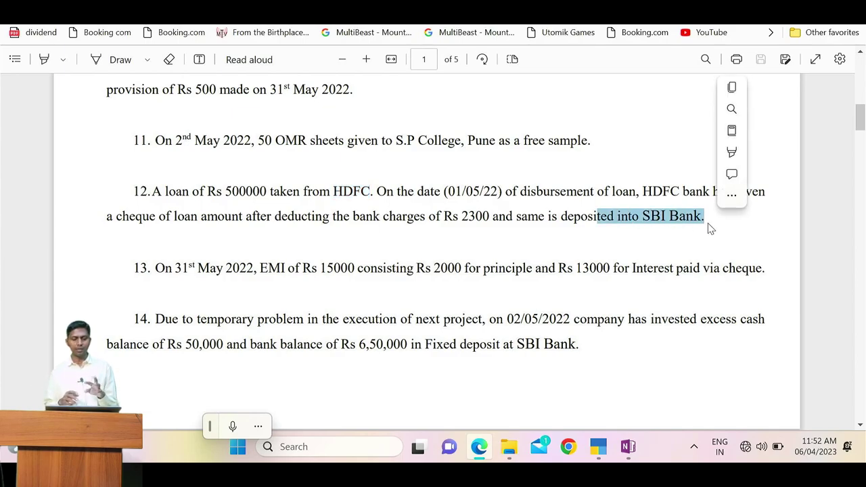
pyautogui.hotkey('alt', 'Tab')
pyautogui.hotkey('alt', 'Tab')
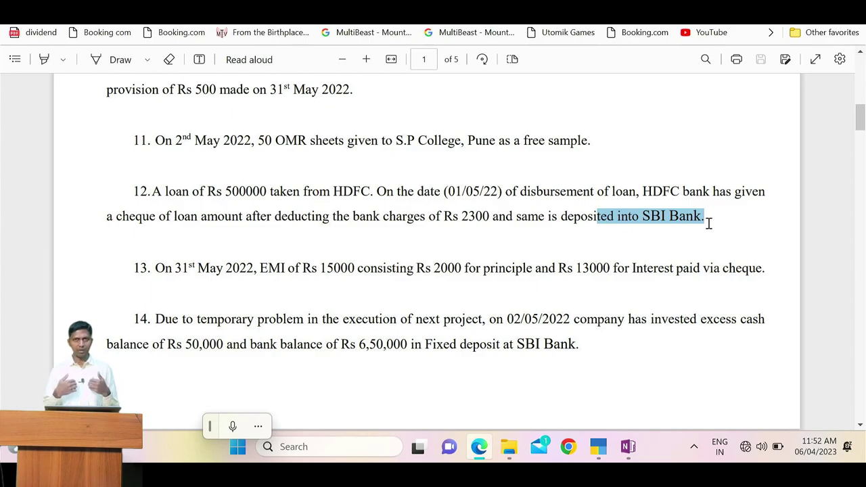
# Step: Change the new voucher from Journal No. 3 to Receipt No. 2
pyautogui.hotkey('alt', 'Tab')
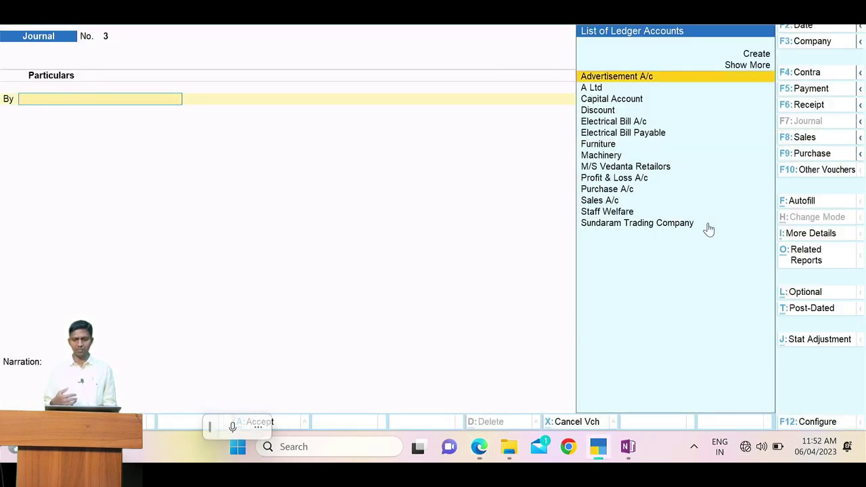
pyautogui.click(799, 106)
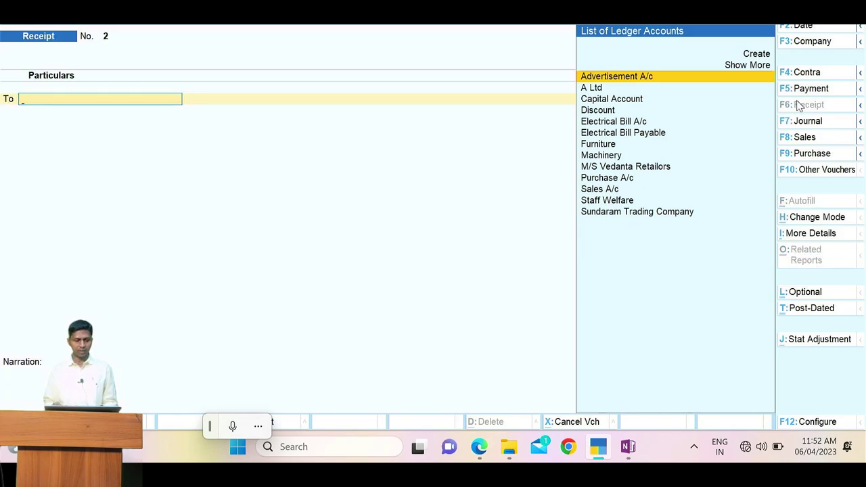
pyautogui.hotkey('alt', 'Tab')
pyautogui.hotkey('alt', 'Tab')
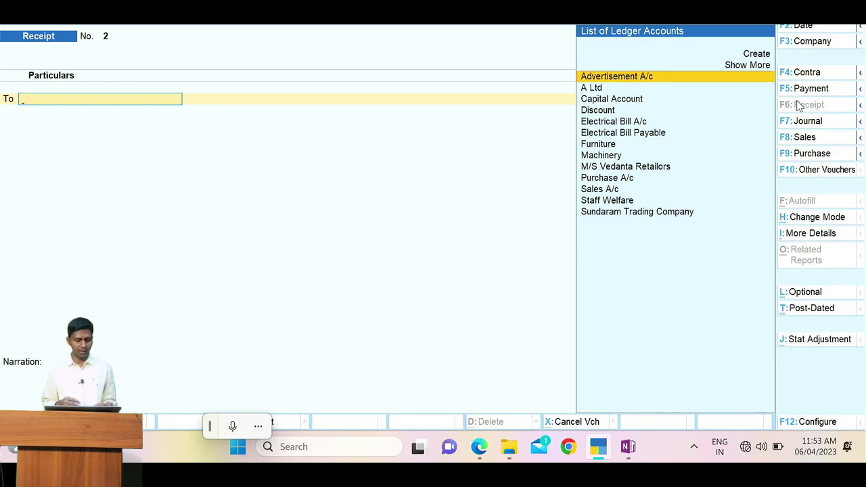
pyautogui.hotkey('alt', 'Tab')
pyautogui.hotkey('alt', 'Tab')
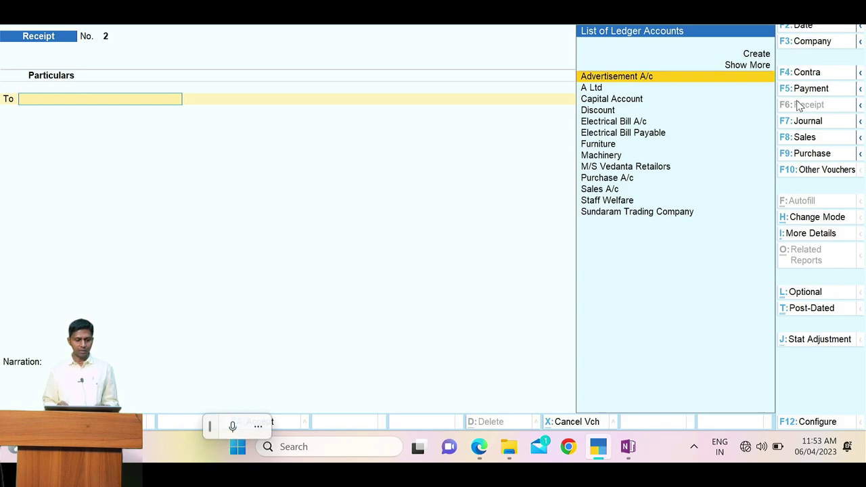
# Step: Create ledger HDFC Loan A/c under Secured Loans, inventory unaffected and TDS Deductable No
pyautogui.write('h')
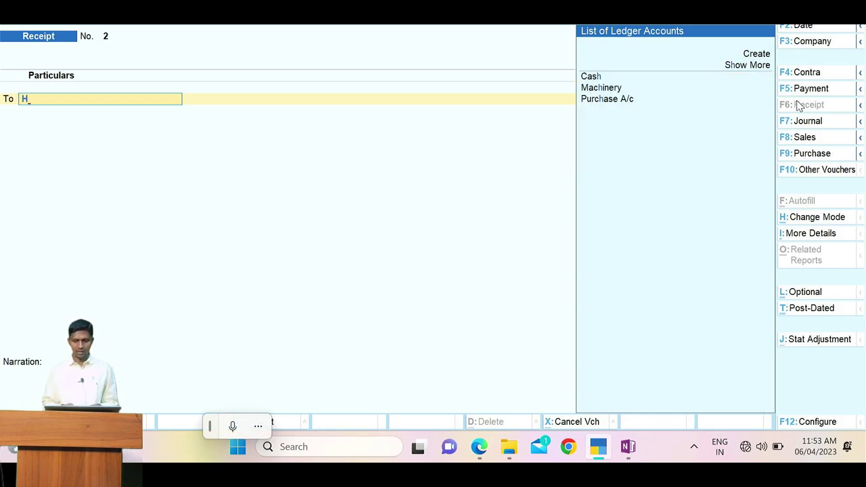
pyautogui.hotkey('alt', 'c')
pyautogui.write('H')
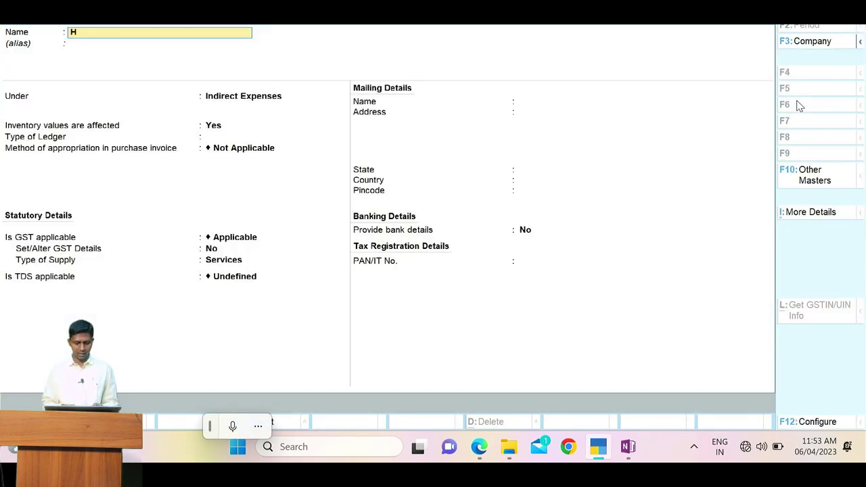
pyautogui.write('DFC L')
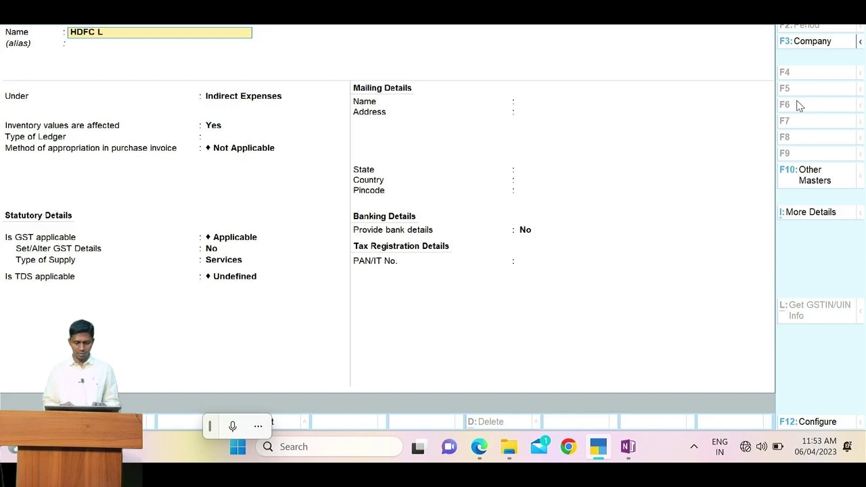
pyautogui.write('oan A')
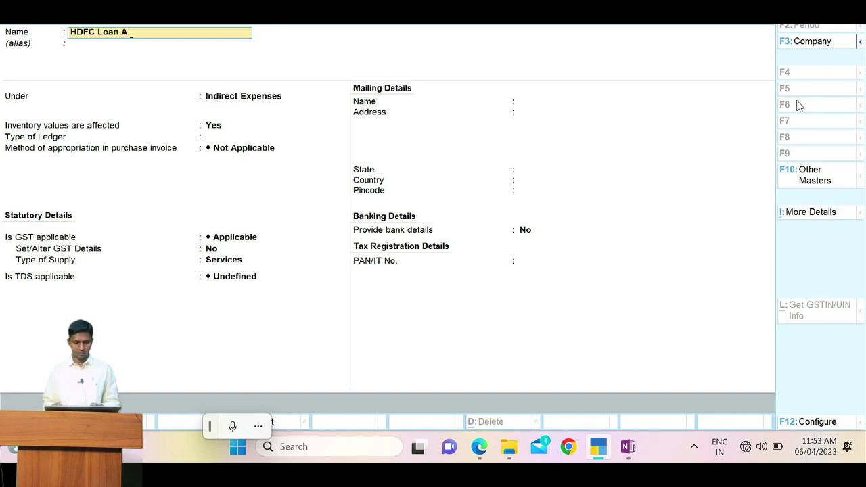
pyautogui.write('/c')
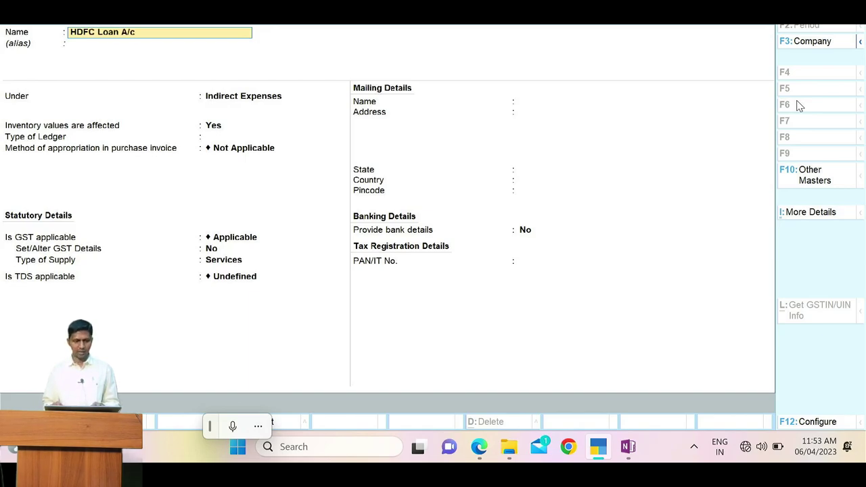
pyautogui.press('Return')
pyautogui.press('Return')
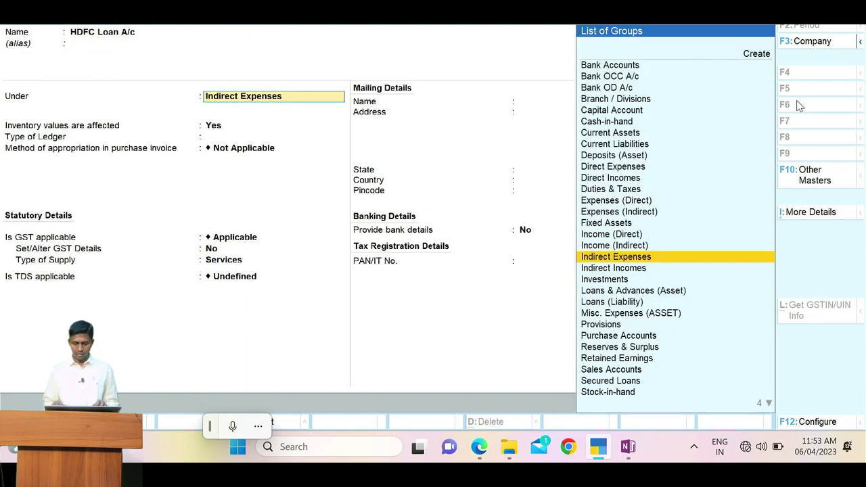
pyautogui.write('Se')
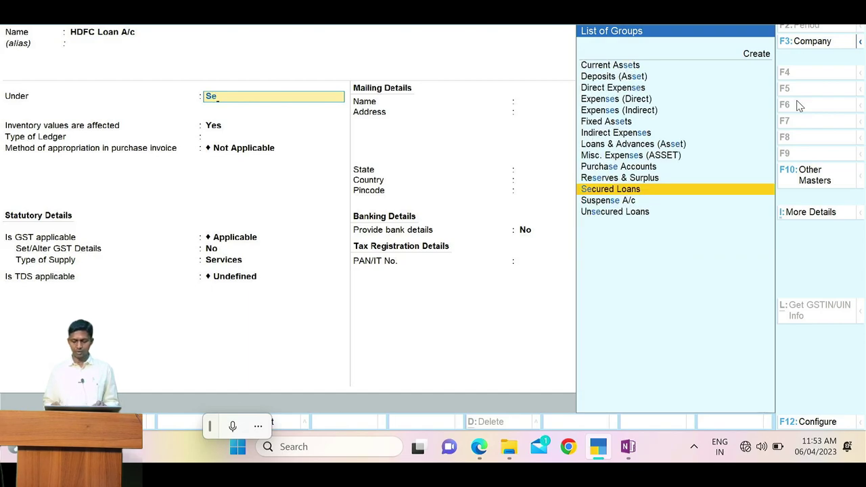
pyautogui.press('Return')
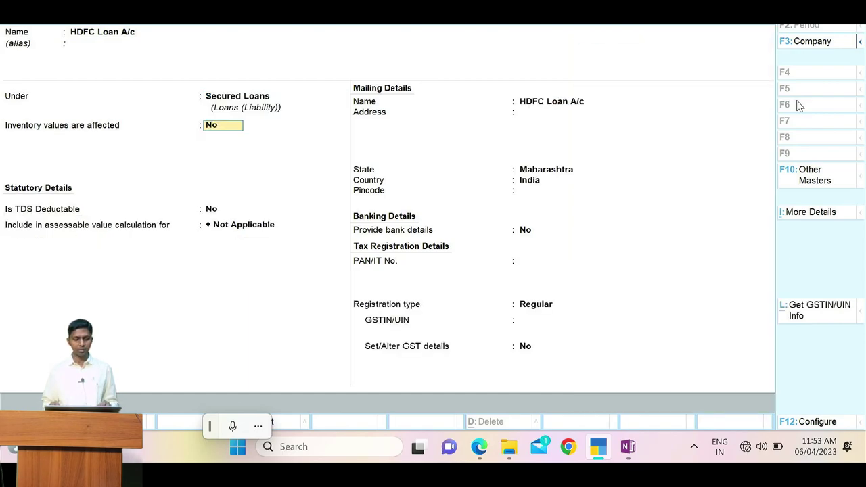
pyautogui.press('Return')
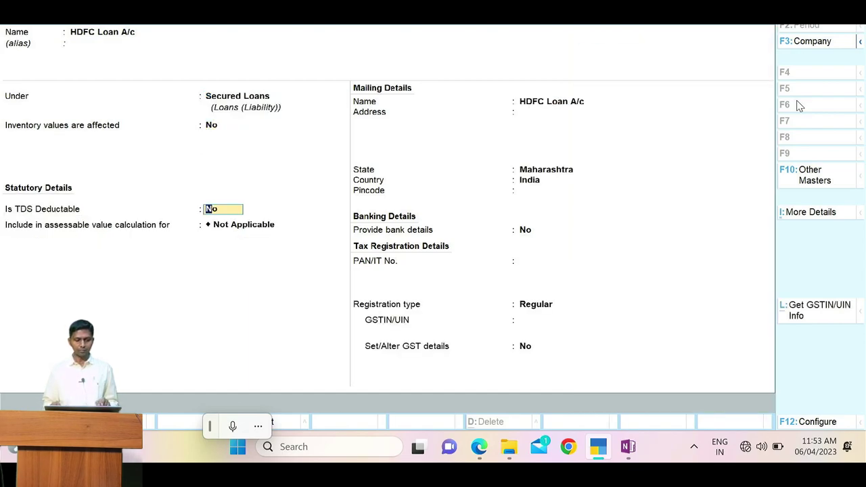
pyautogui.press('Return')
pyautogui.press('Return')
pyautogui.press('Return')
pyautogui.press('Return')
pyautogui.press('Return')
pyautogui.press('Return')
pyautogui.press('Return')
pyautogui.press('Return')
pyautogui.press('Return')
pyautogui.press('Return')
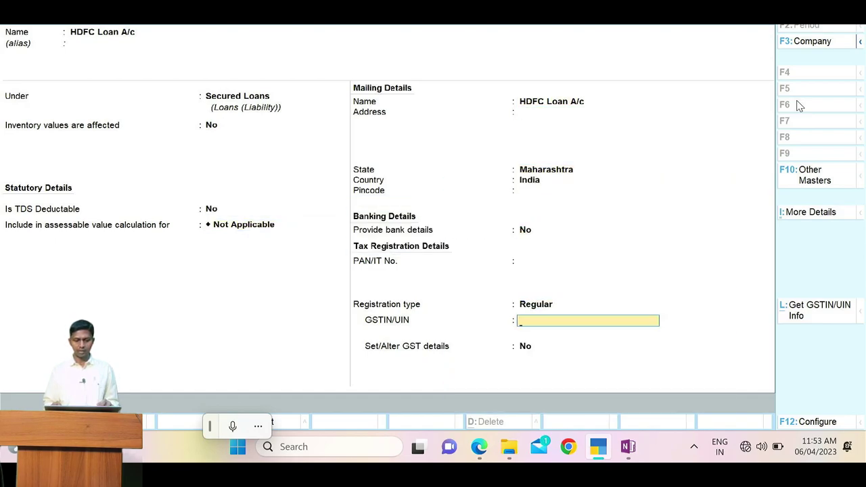
pyautogui.press('Return')
pyautogui.press('Return')
pyautogui.press('Return')
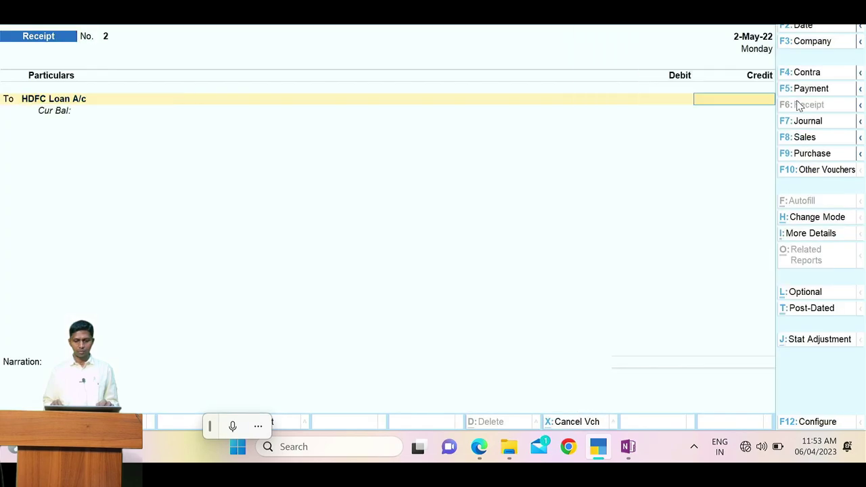
# Step: Credit HDFC Loan A/c with 5,00,000 on the receipt
pyautogui.hotkey('alt', 'Tab')
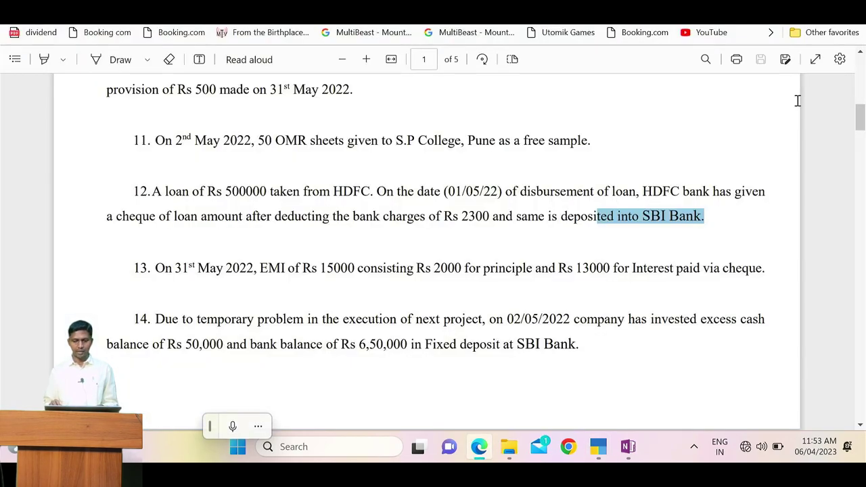
pyautogui.hotkey('alt', 'Tab')
pyautogui.write('5,00,000')
pyautogui.press('Return')
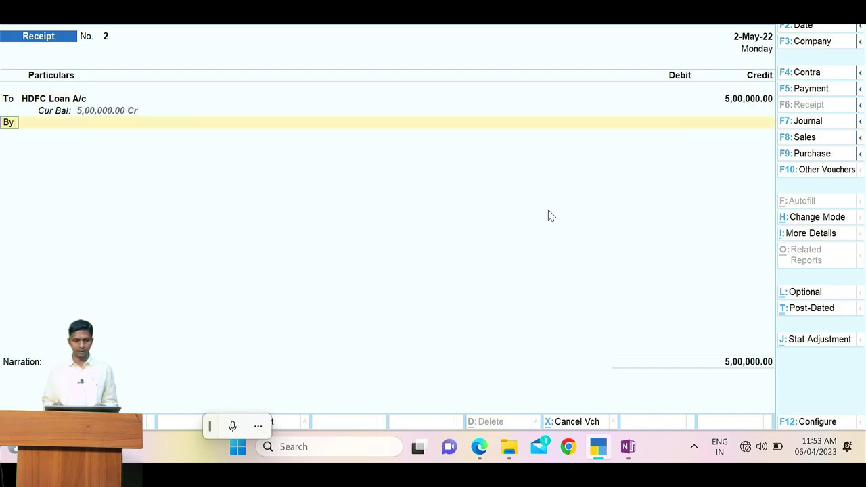
# Step: Choose SBI A/c as the debited receiving account
pyautogui.hotkey('alt', 'Tab')
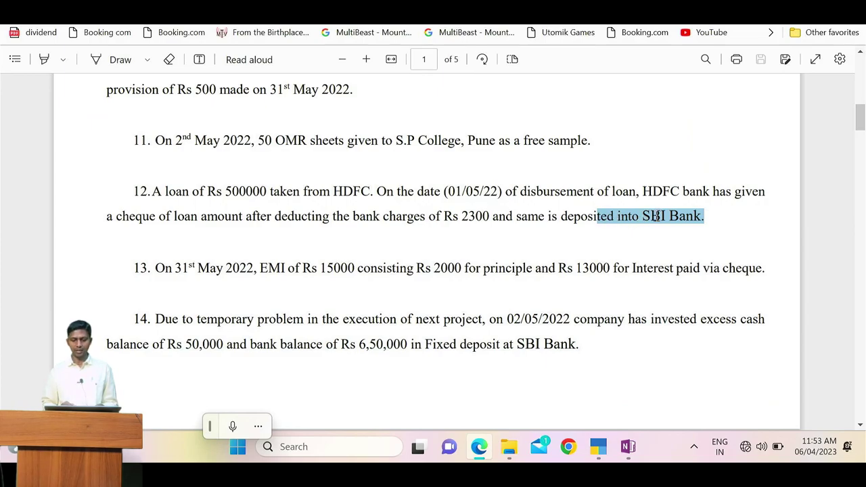
pyautogui.hotkey('alt', 'Tab')
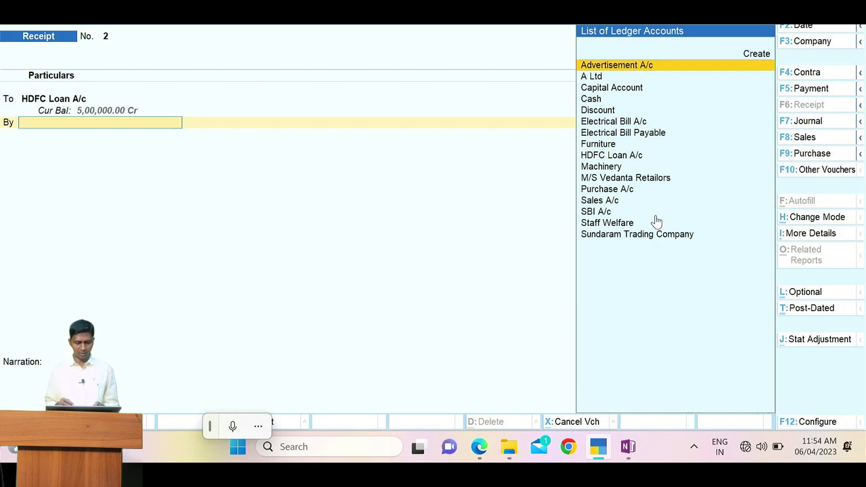
pyautogui.write('Sb')
pyautogui.press('Return')
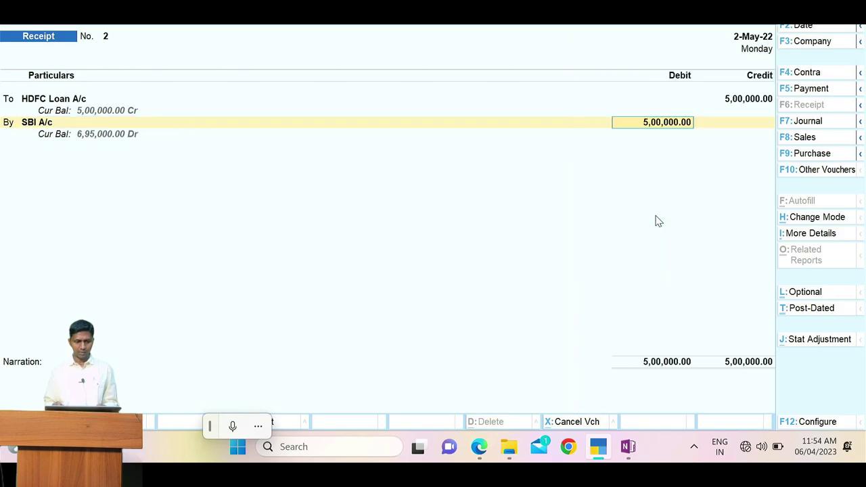
pyautogui.hotkey('alt', 'Tab')
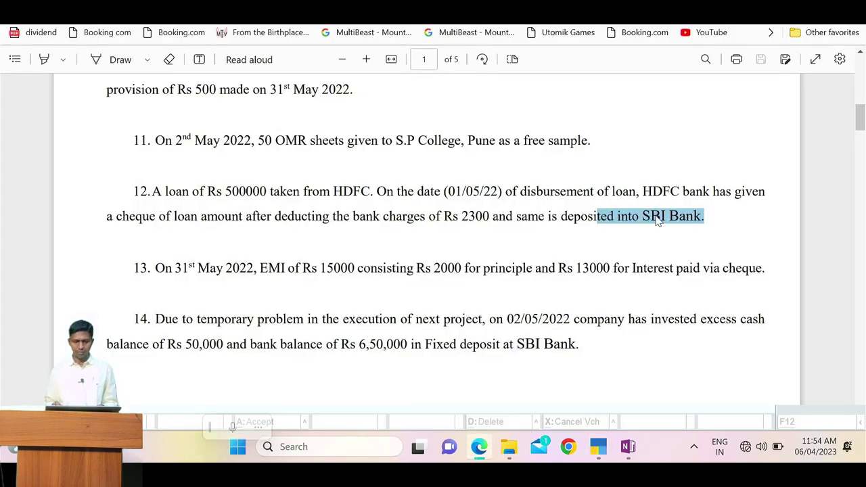
pyautogui.hotkey('alt', 'Tab')
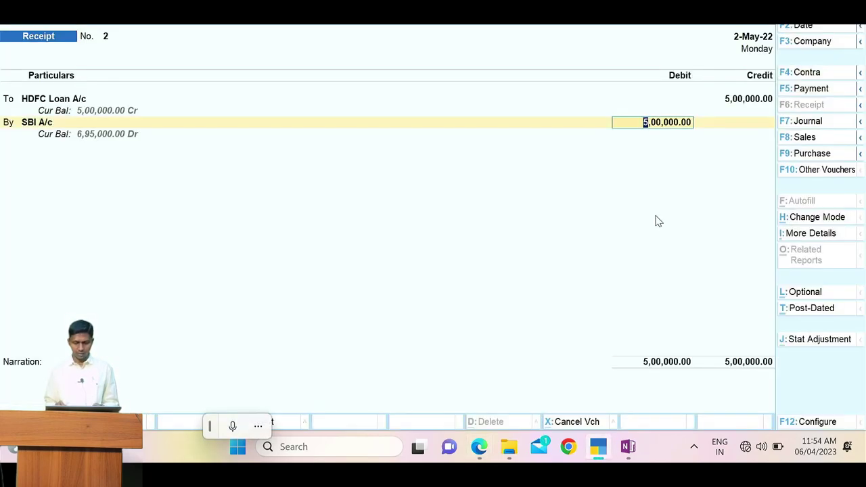
pyautogui.press('alt')
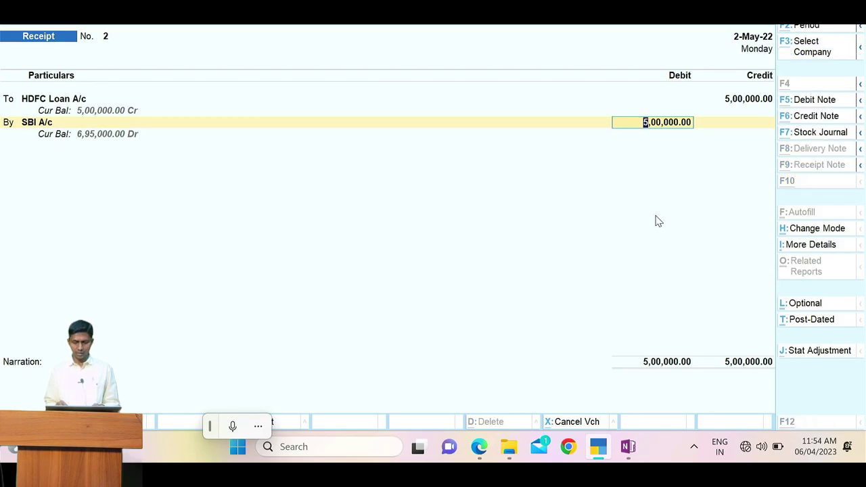
pyautogui.hotkey('ctrl', 'n')
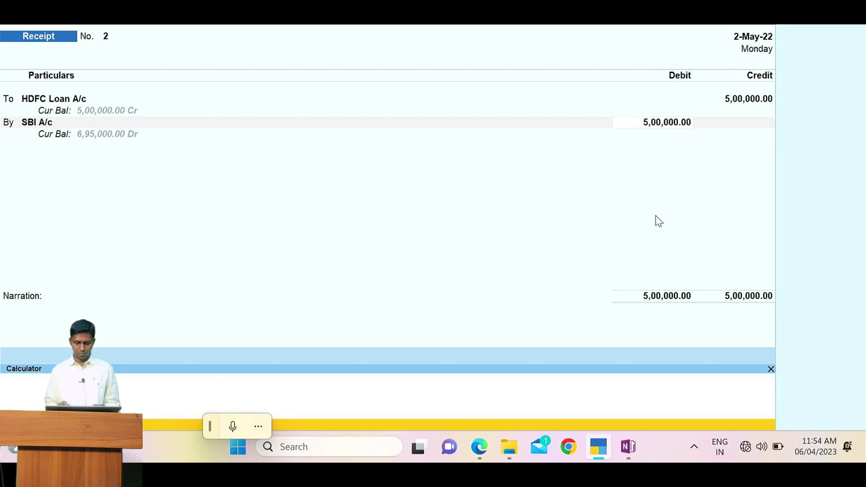
pyautogui.write('500000-2300')
pyautogui.press('Return')
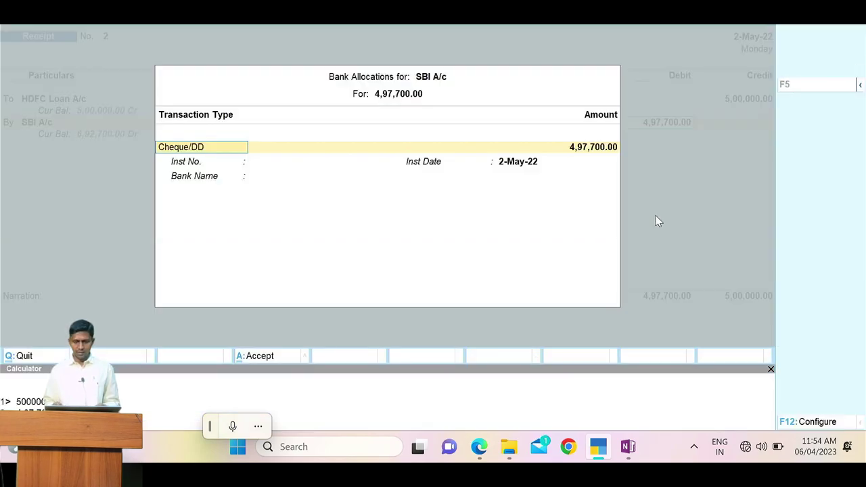
pyautogui.press('Return')
pyautogui.press('Return')
pyautogui.press('Return')
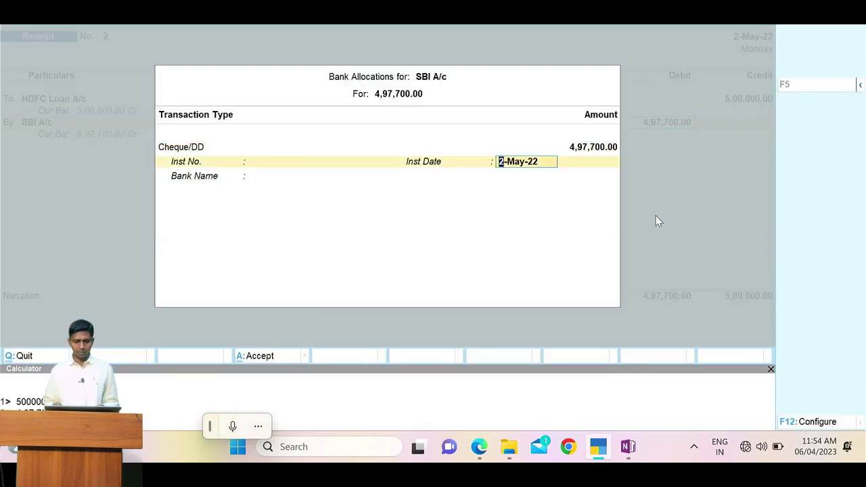
pyautogui.press('Return')
pyautogui.hotkey('alt', 'Tab')
pyautogui.hotkey('alt', 'Tab')
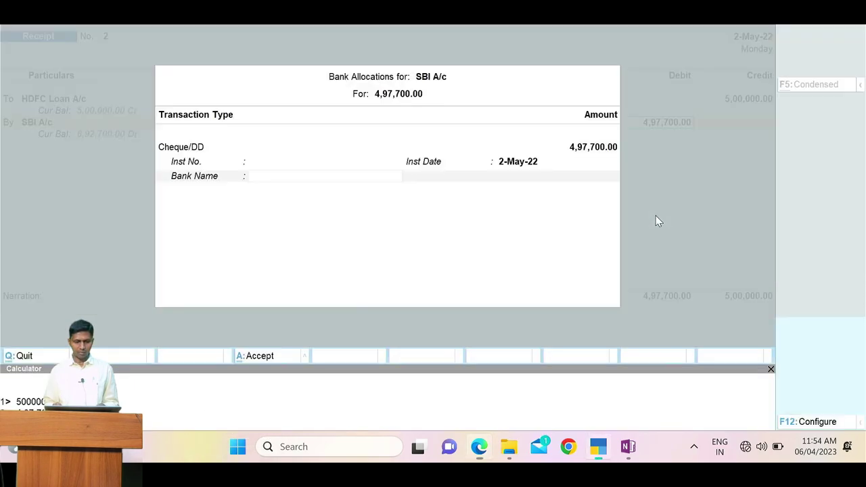
pyautogui.press('Return')
pyautogui.press('Return')
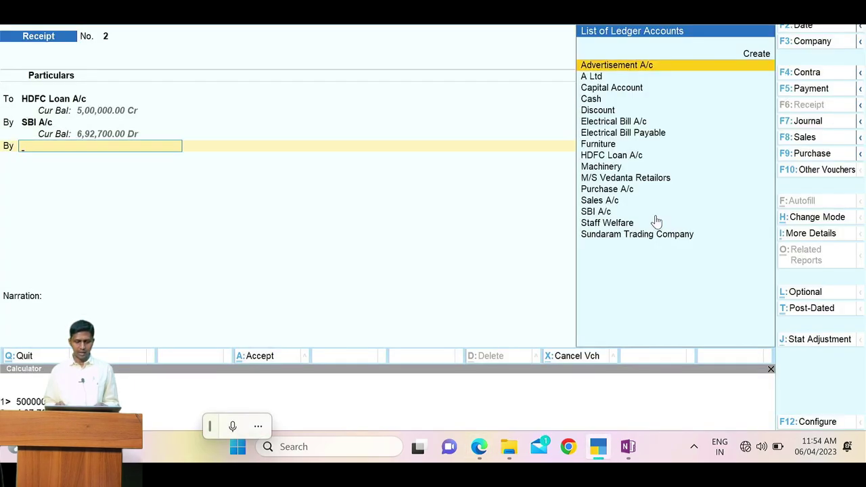
# Step: Create Bank Charges under Indirect Expenses, inventory unaffected, type and appropriation Not Applicable
pyautogui.hotkey('alt', 'c')
pyautogui.write('BAnnk')
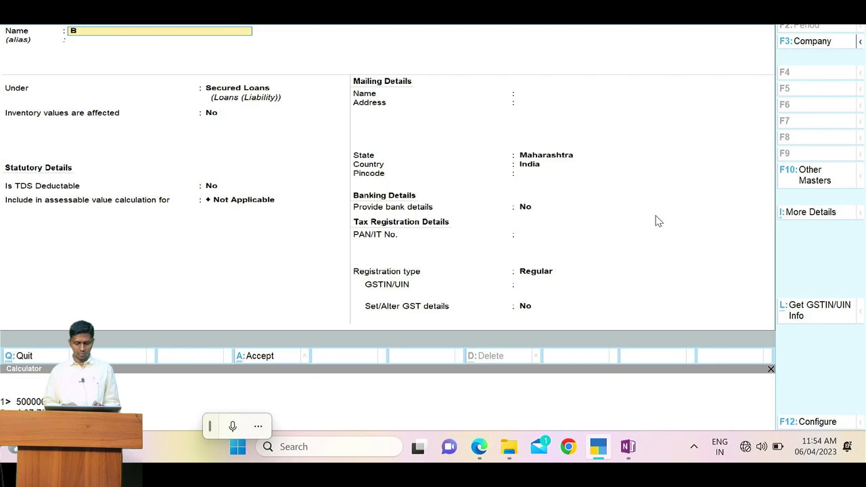
pyautogui.press('BackSpace')
pyautogui.press('BackSpace')
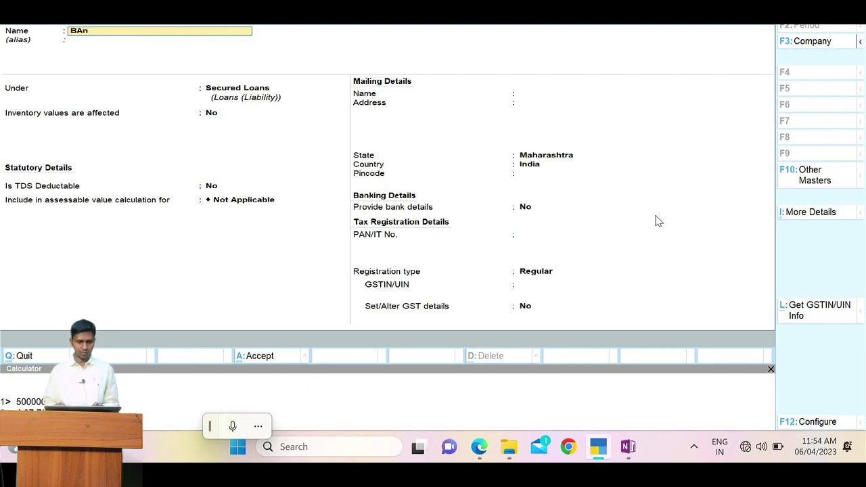
pyautogui.press('BackSpace')
pyautogui.press('BackSpace')
pyautogui.write('ank')
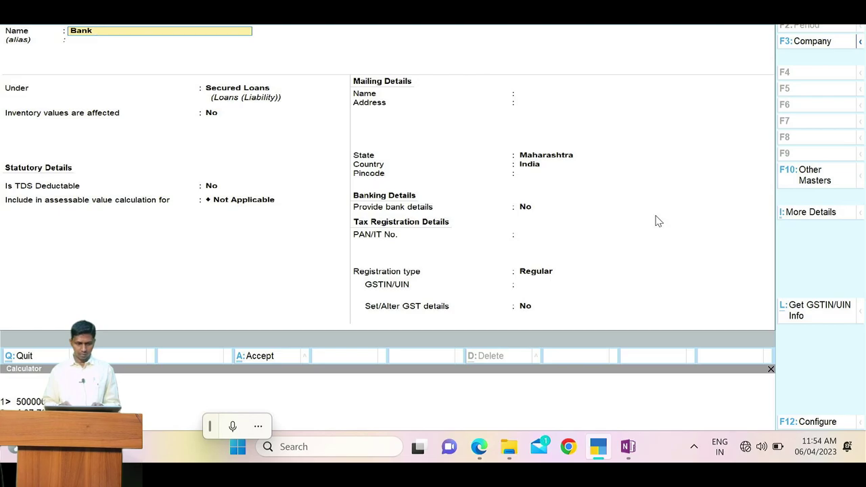
pyautogui.write(' Charges')
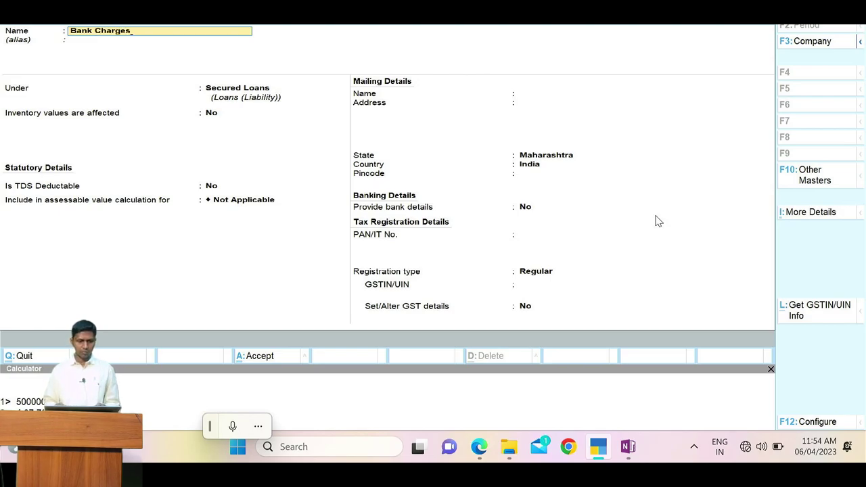
pyautogui.press('Return')
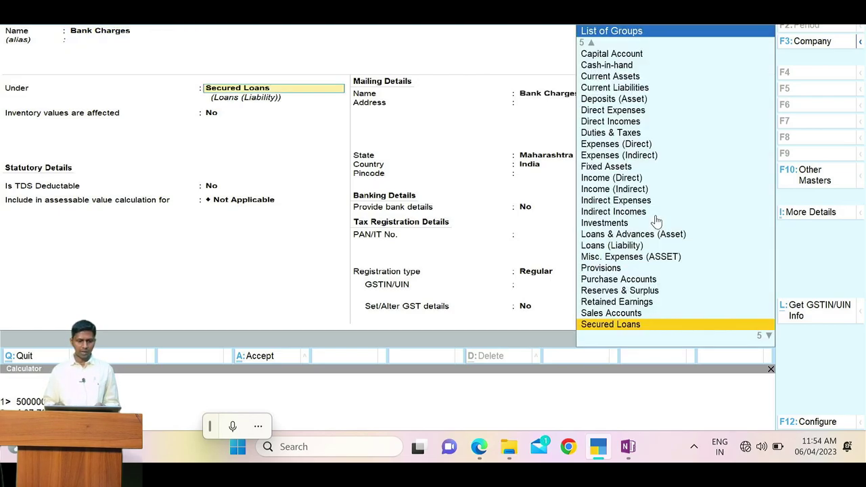
pyautogui.write('Ind')
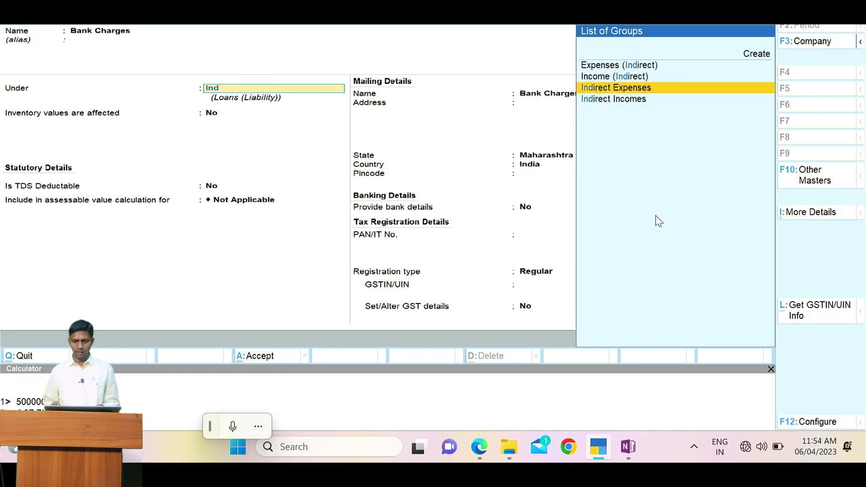
pyautogui.press('Return')
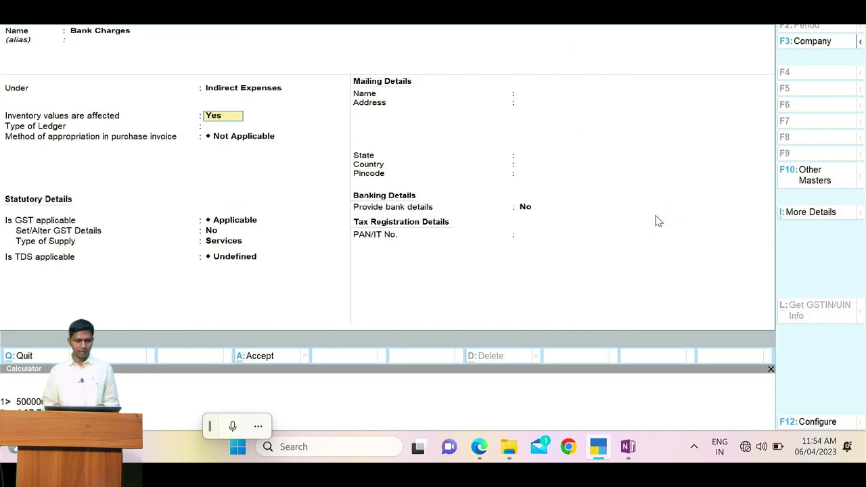
pyautogui.write('n')
pyautogui.press('Return')
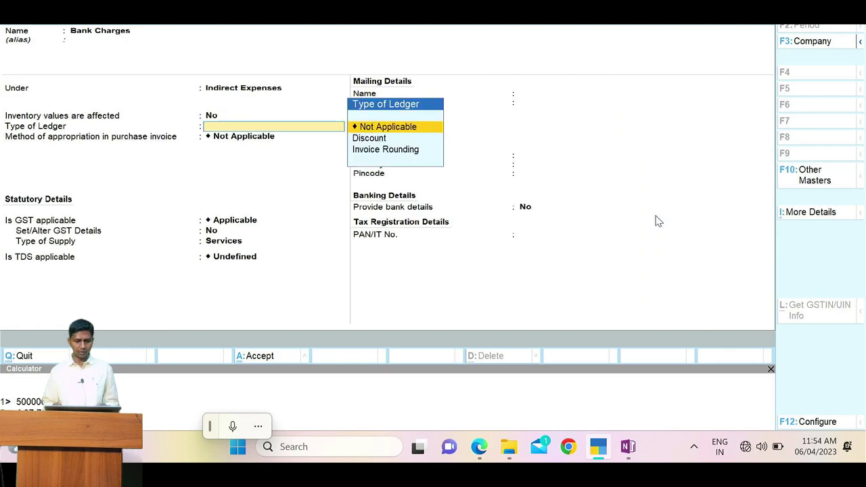
pyautogui.press('Return')
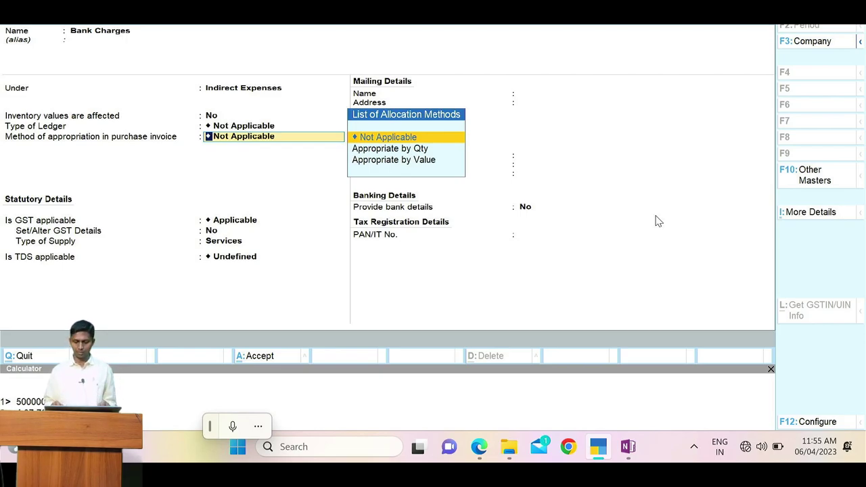
pyautogui.press('Return')
# Step: Debit Bank Charges with 2,300 in the loan receipt voucher
pyautogui.hotkey('ctrl', 'a')
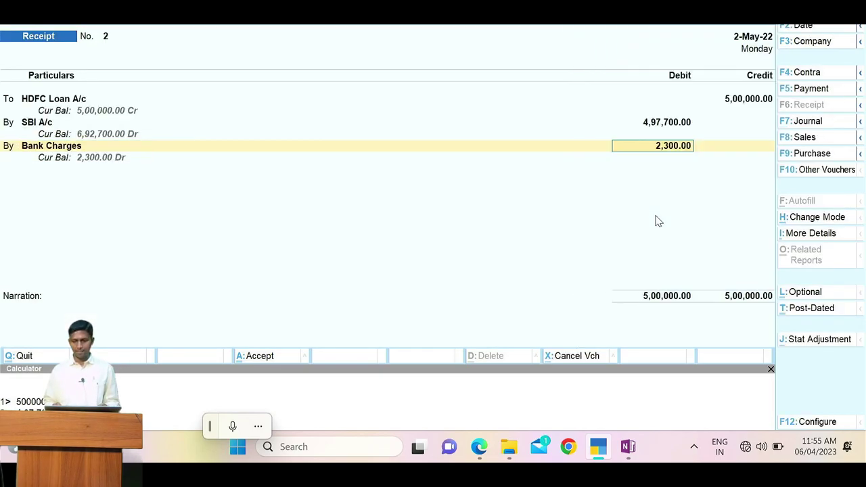
pyautogui.press('Return')
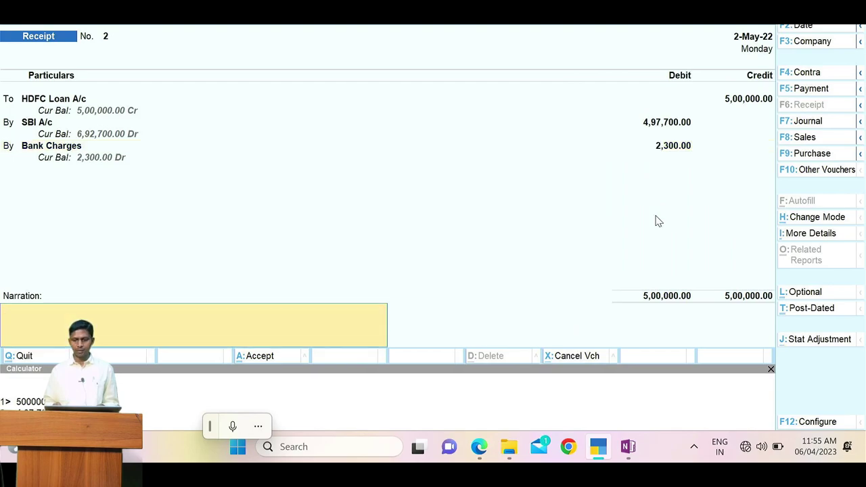
pyautogui.hotkey('alt', 'Tab')
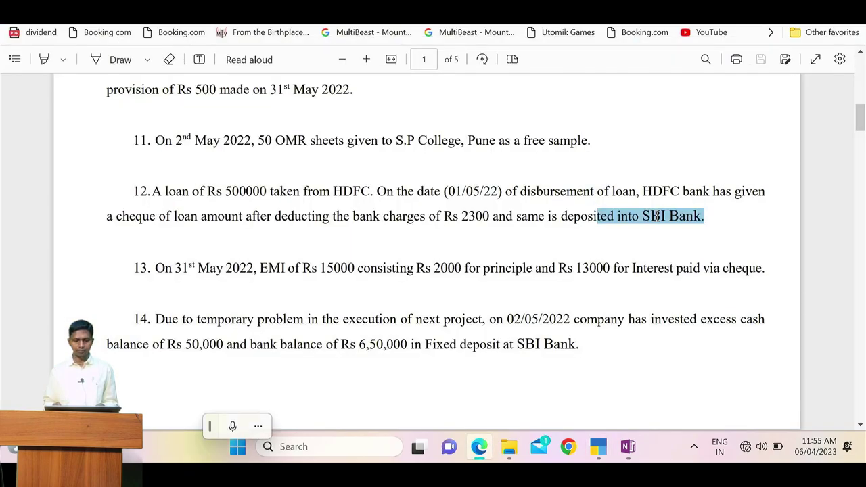
pyautogui.hotkey('alt', 'Tab')
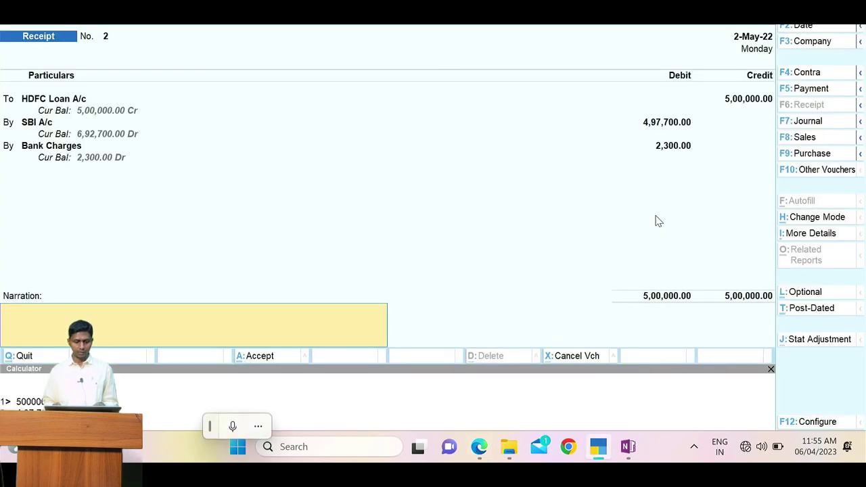
# Step: Redate the receipt to 1-May-22, save it, and return to the question PDF
pyautogui.press('F2')
pyautogui.write('1')
pyautogui.press('Return')
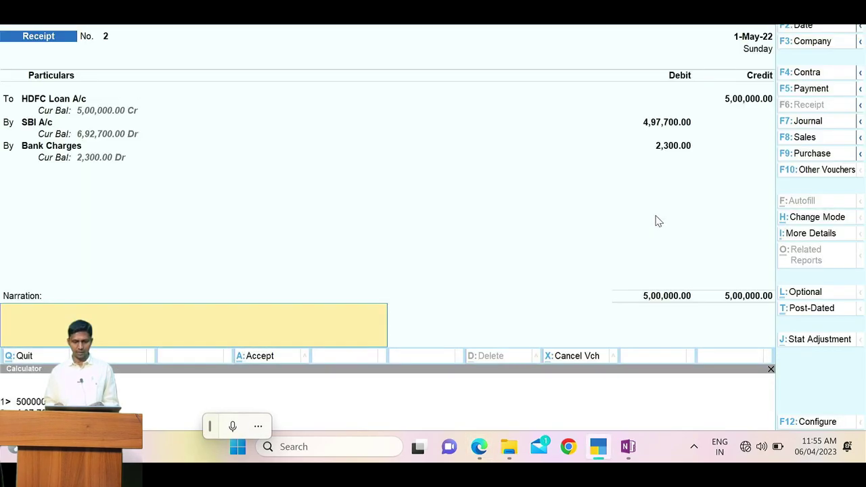
pyautogui.press('Return')
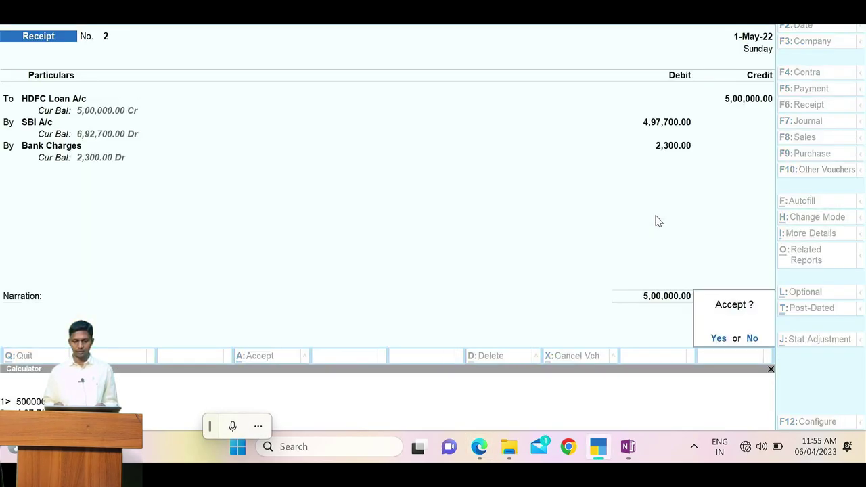
pyautogui.press('Return')
pyautogui.hotkey('alt', 'Tab')
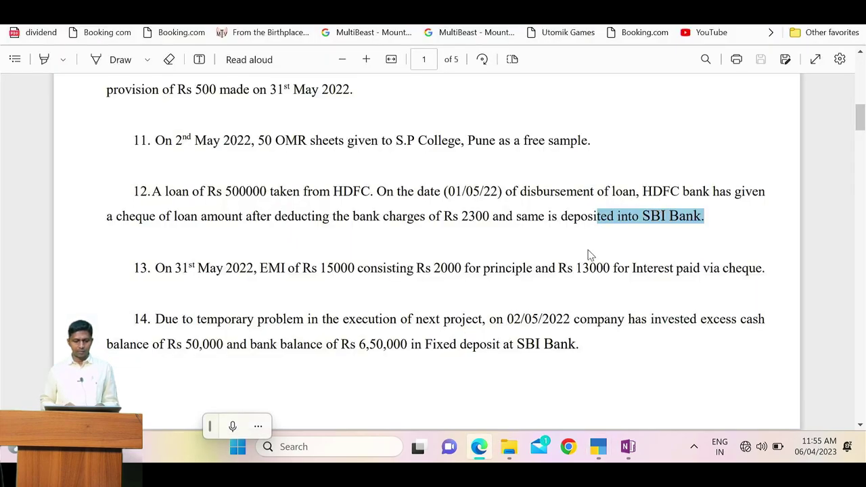
# Step: Read item 13's EMI date, May 2022, in the question PDF, then return to TallyPrime
pyautogui.moveTo(201, 271); pyautogui.dragTo(257, 273)
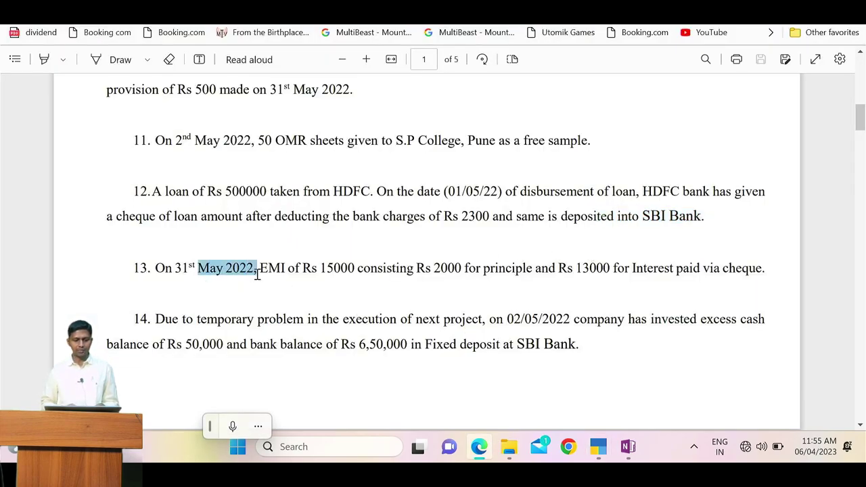
pyautogui.click(348, 271)
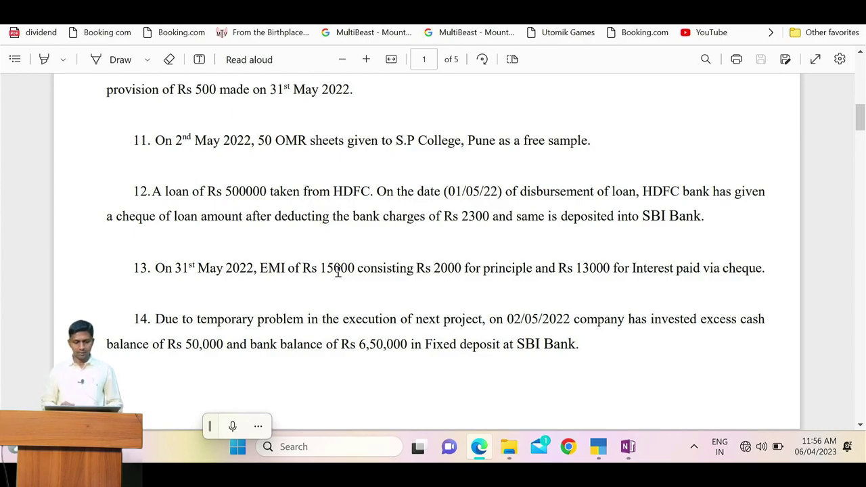
pyautogui.hotkey('alt', 'Tab')
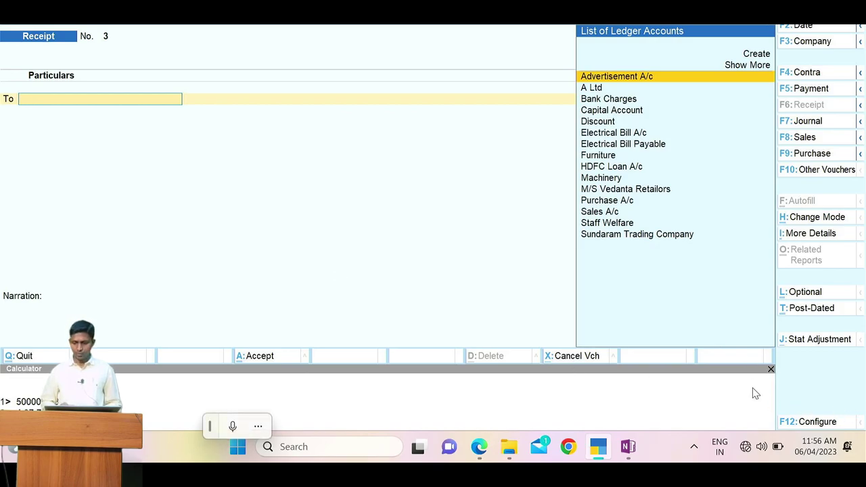
# Step: Close the calculator panel and switch to a new Payment voucher
pyautogui.click(770, 372)
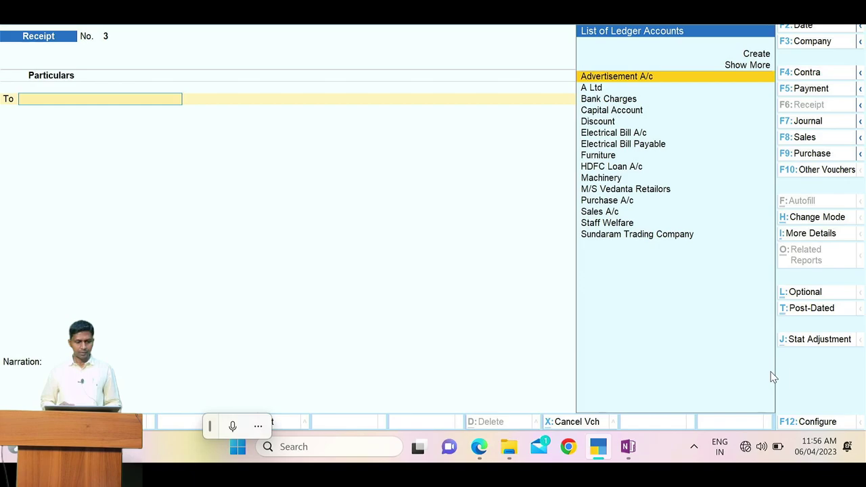
pyautogui.click(820, 92)
pyautogui.hotkey('alt', 'Tab')
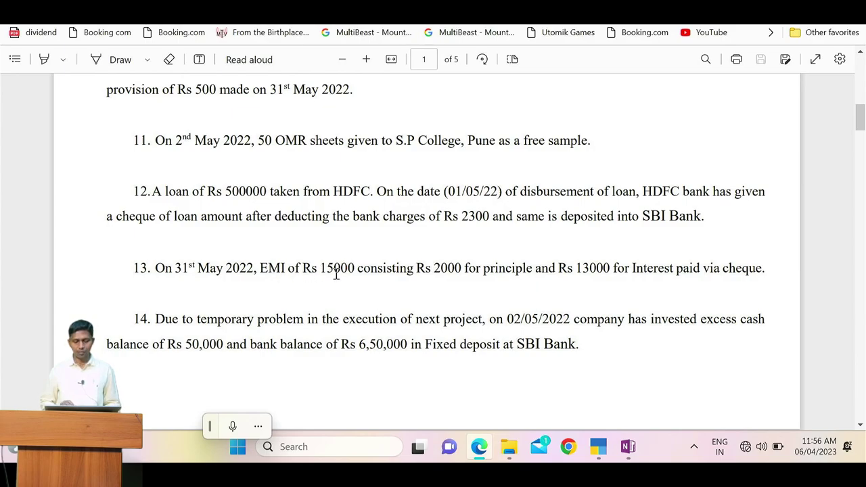
pyautogui.hotkey('alt', 'Tab')
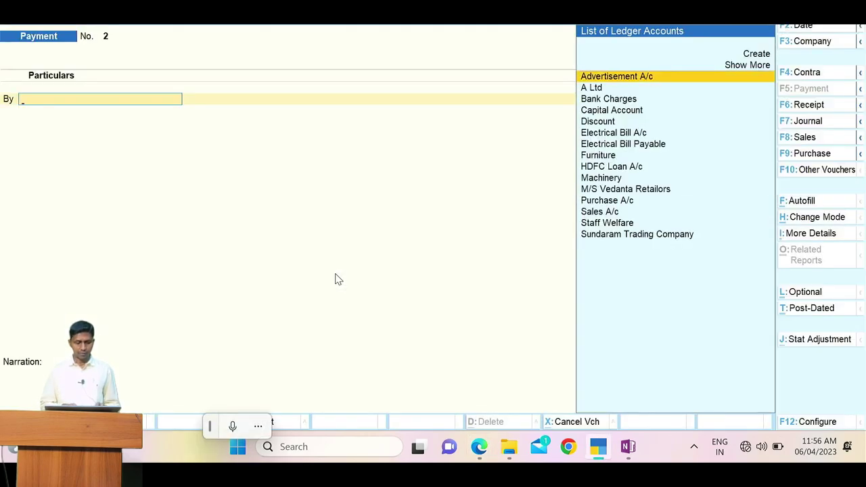
# Step: Debit HDFC Loan A/c with 15,000 and move on to the credit line
pyautogui.write('hd')
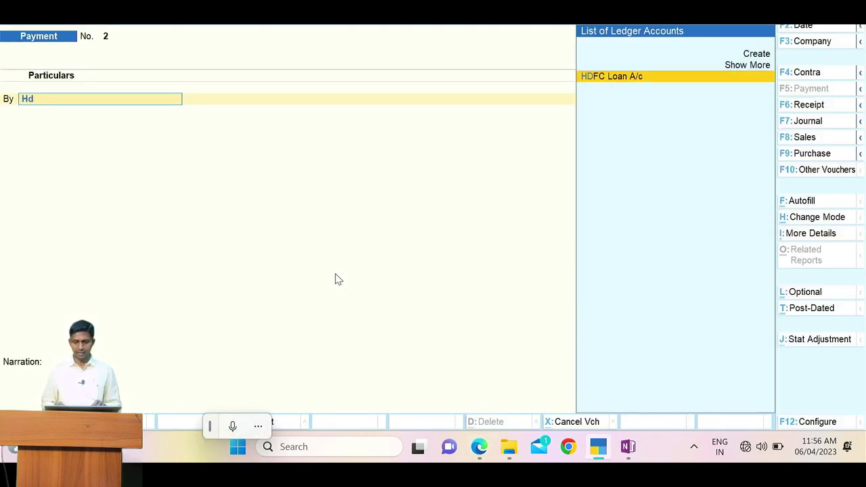
pyautogui.press('Return')
pyautogui.hotkey('alt', 'Tab')
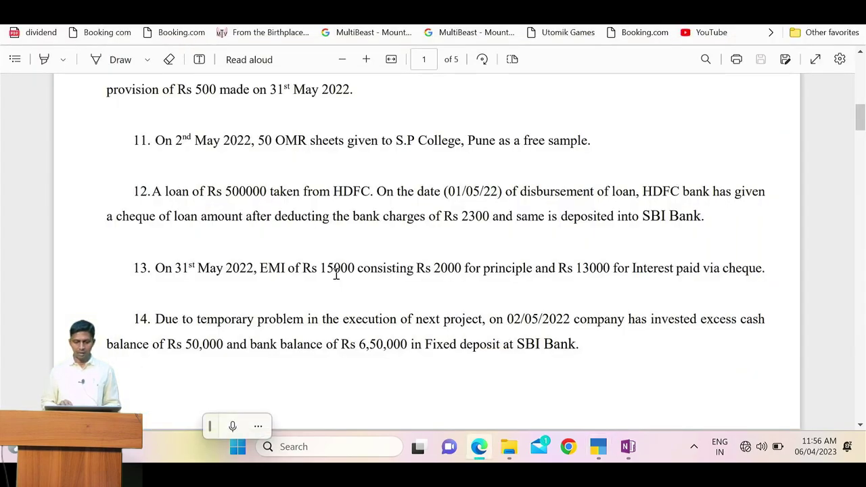
pyautogui.hotkey('alt', 'Tab')
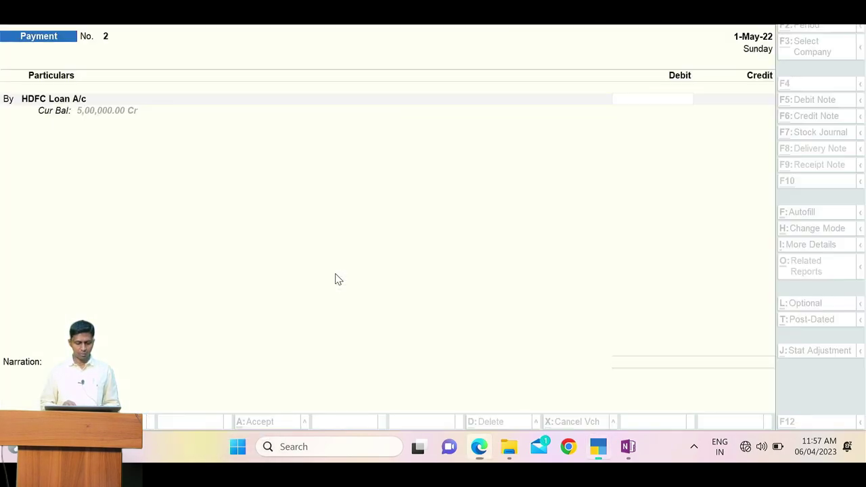
pyautogui.write('15000')
pyautogui.press('Return')
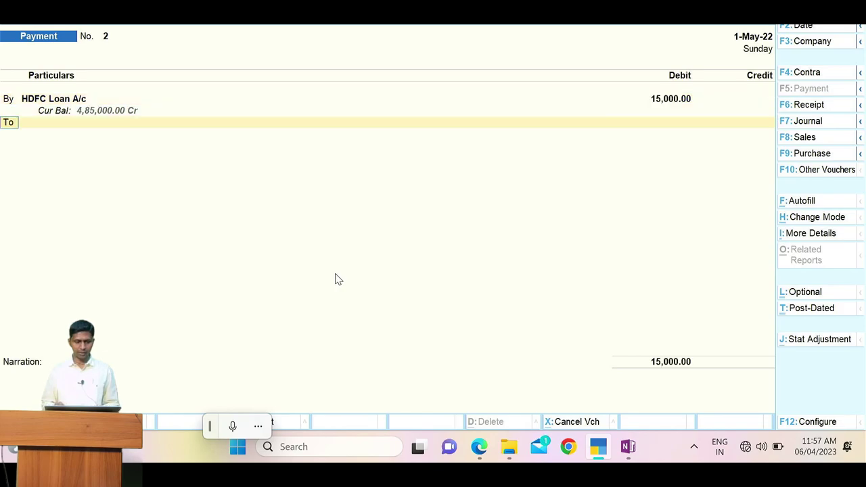
pyautogui.press('Return')
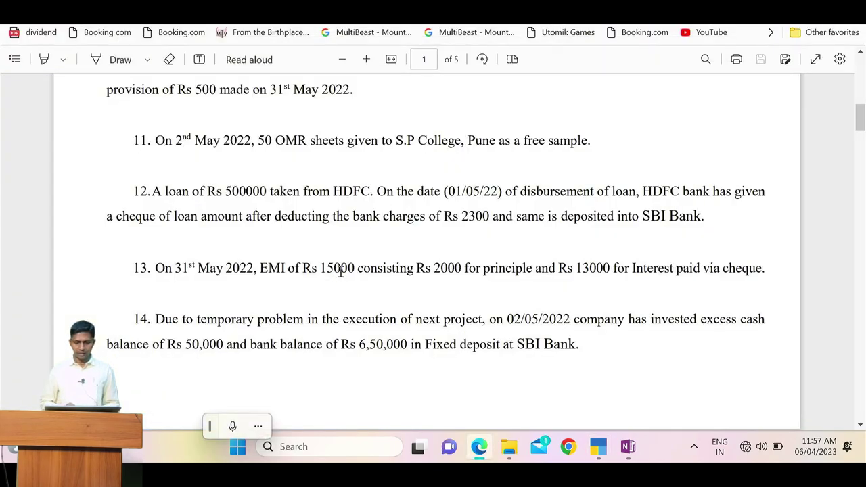
pyautogui.hotkey('alt', 'Tab')
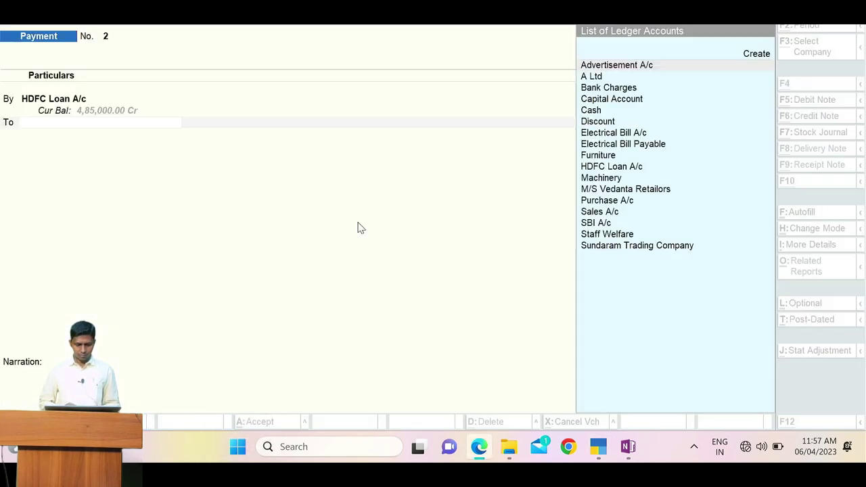
pyautogui.hotkey('alt', 'Tab')
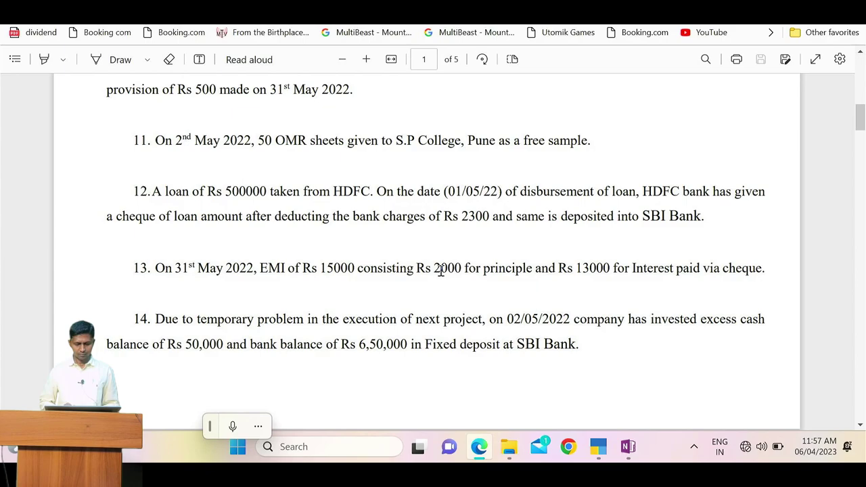
pyautogui.hotkey('alt', 'Tab')
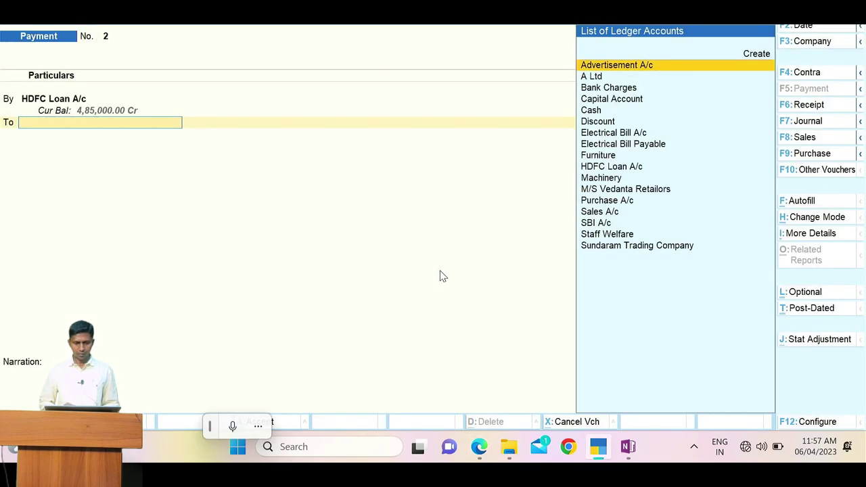
# Step: Go back to the HDFC Loan A/c amount and find item 13's 2000 principal figure in the PDF
pyautogui.press('BackSpace')
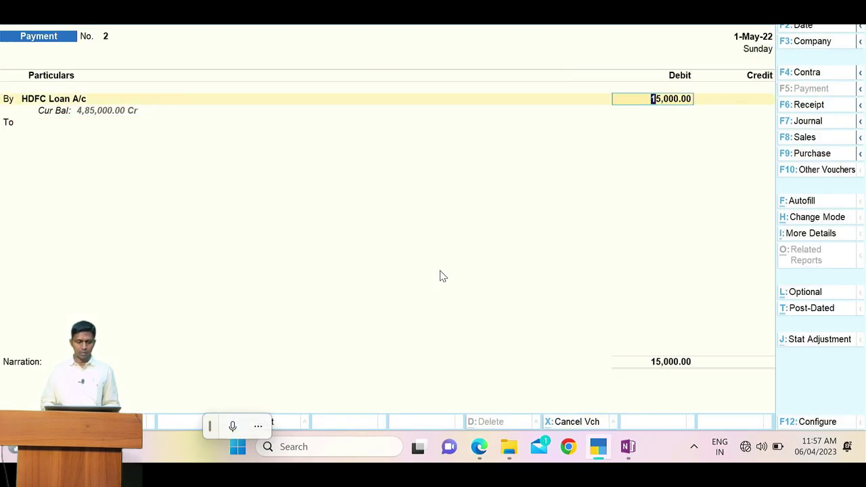
pyautogui.press('BackSpace')
pyautogui.press('Return')
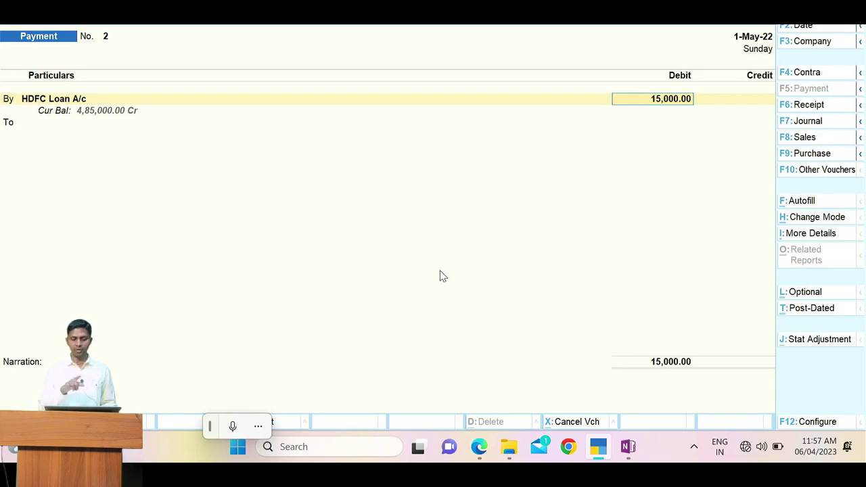
pyautogui.hotkey('alt', 'Tab')
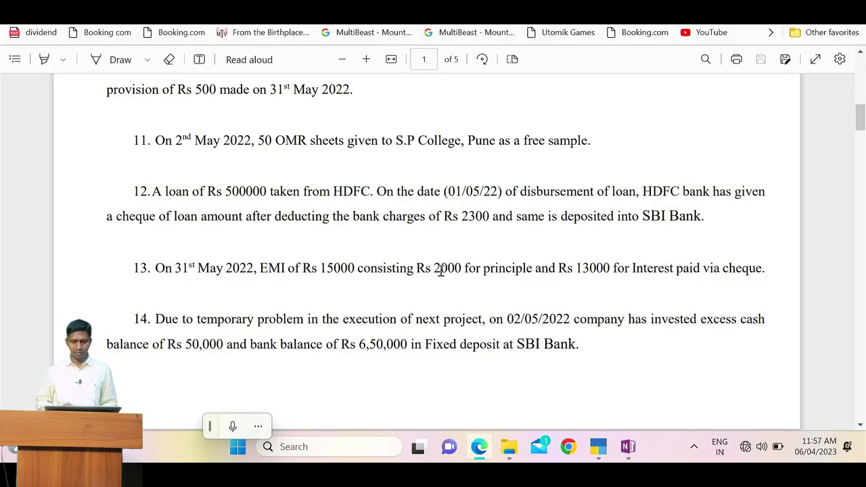
pyautogui.moveTo(425, 269); pyautogui.dragTo(469, 269)
pyautogui.moveTo(576, 269); pyautogui.dragTo(611, 276)
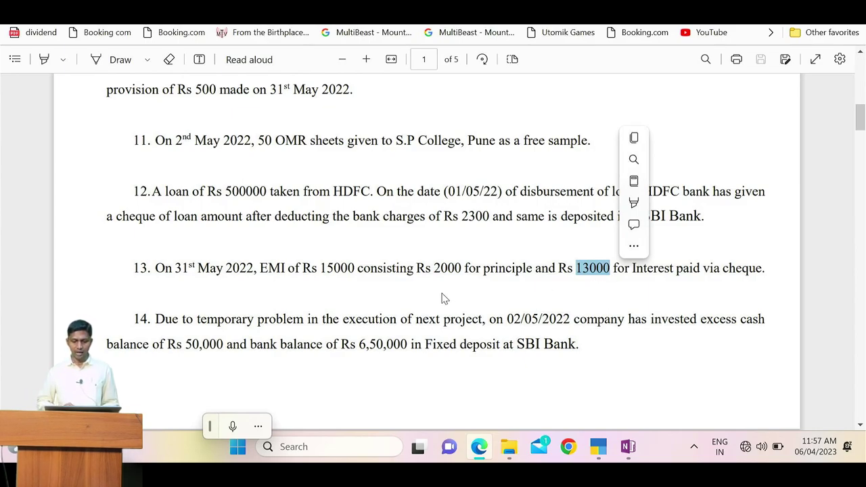
pyautogui.doubleClick(443, 268)
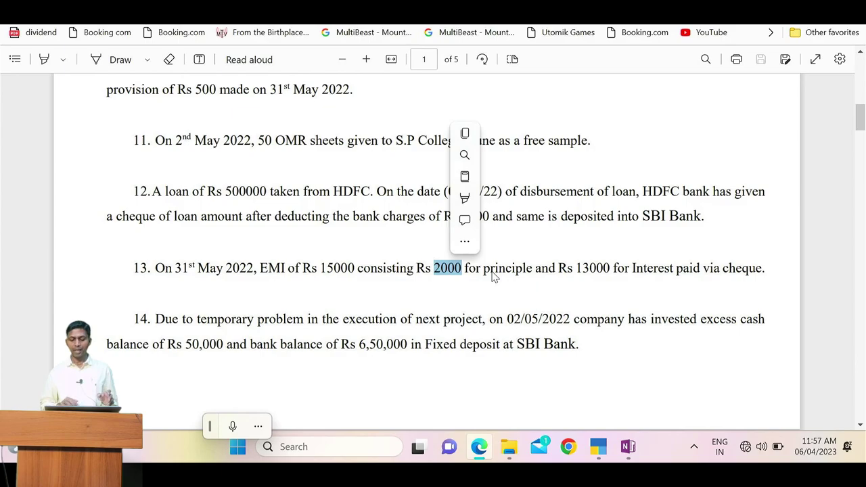
# Step: Change the HDFC Loan A/c debit to 2,000
pyautogui.hotkey('alt', 'Tab')
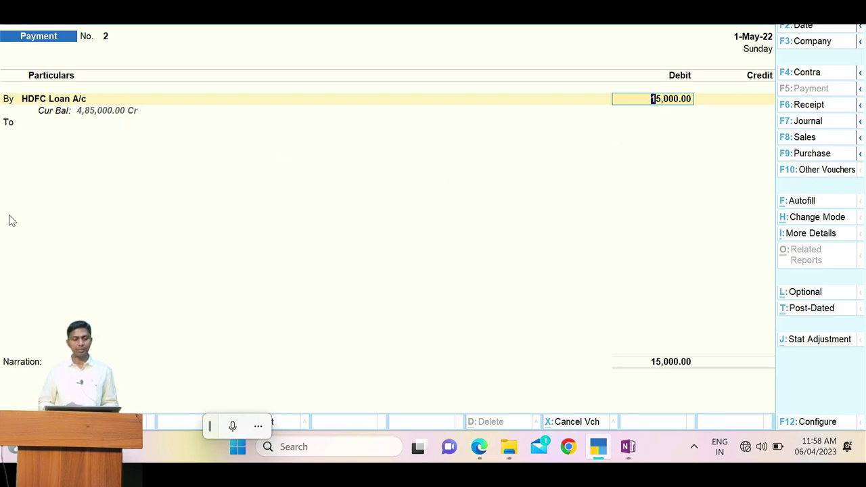
pyautogui.hotkey('alt', 'Tab')
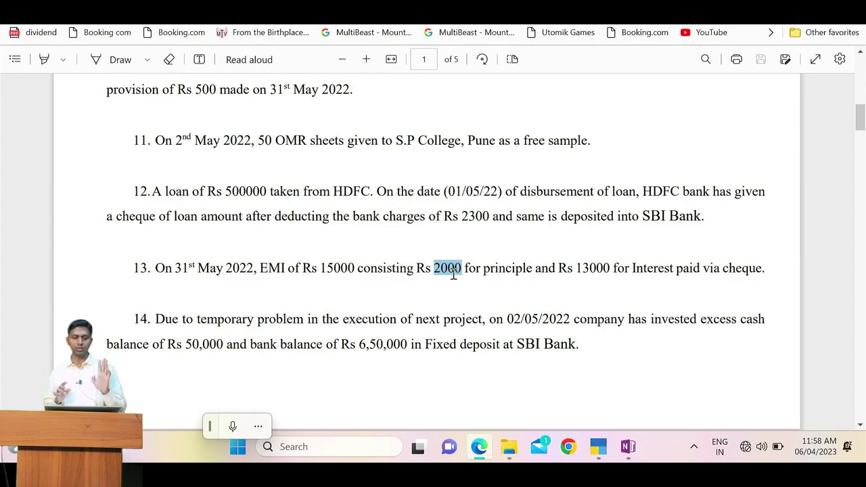
pyautogui.hotkey('alt', 'Tab')
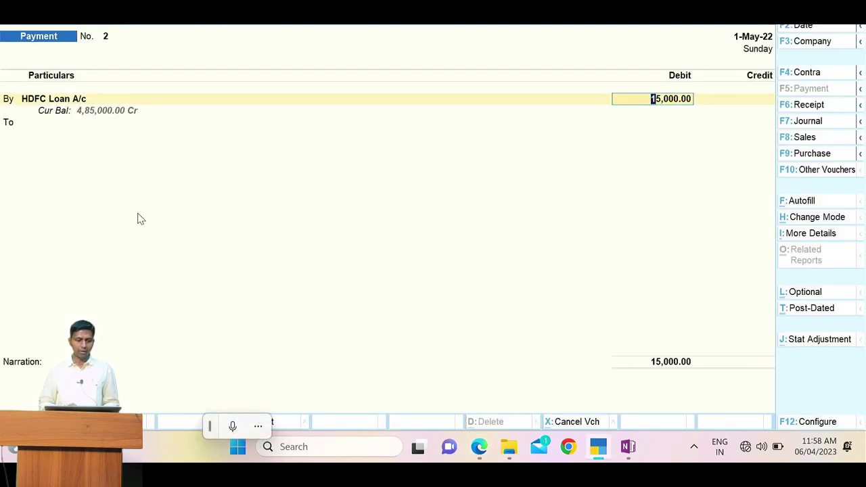
pyautogui.write('2000')
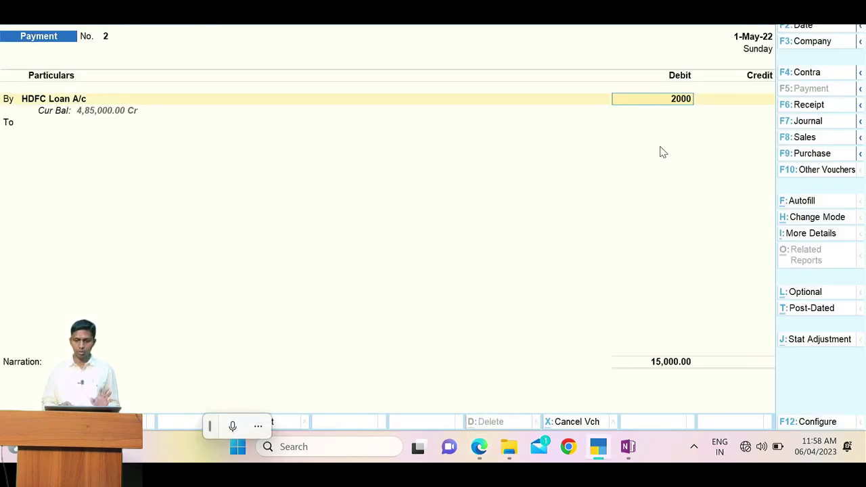
pyautogui.press('Return')
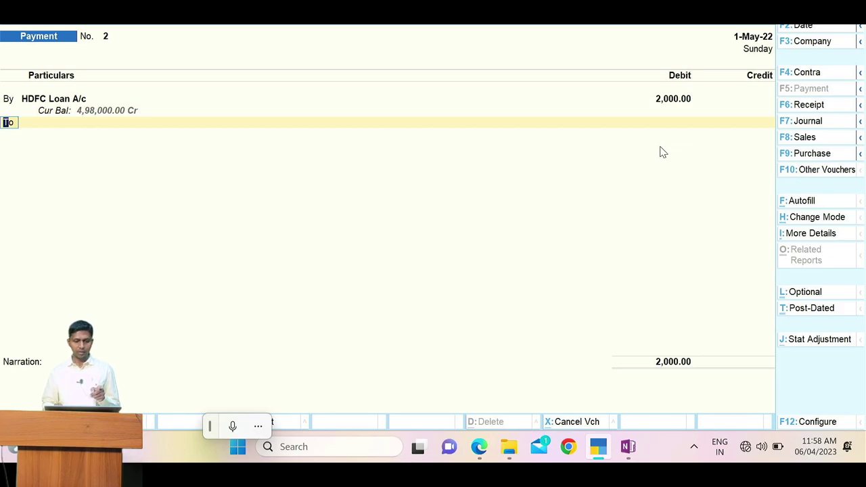
# Step: Create a Bank Interest ledger under Indirect Expenses and debit it 13,000
pyautogui.write('b')
pyautogui.press('Return')
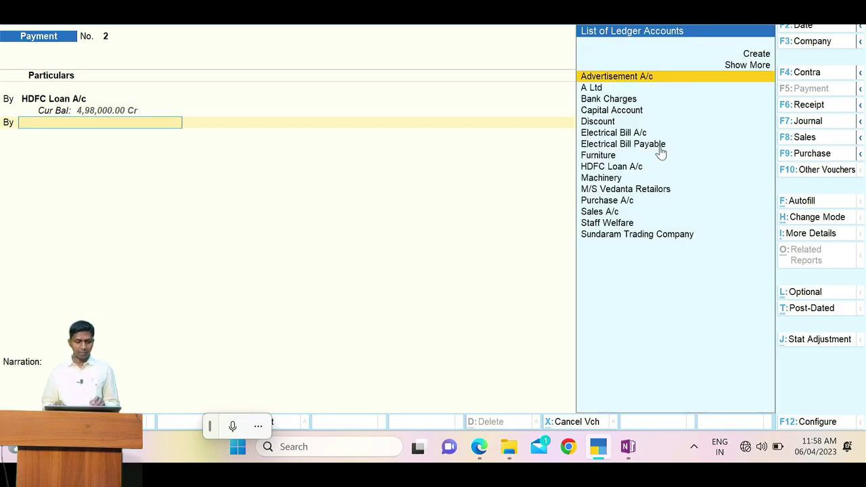
pyautogui.write('Ba')
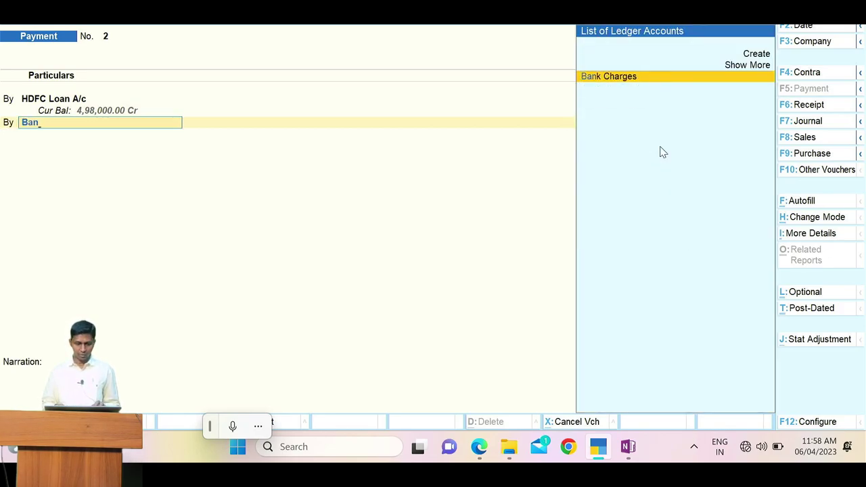
pyautogui.write('n')
pyautogui.hotkey('alt', 'c')
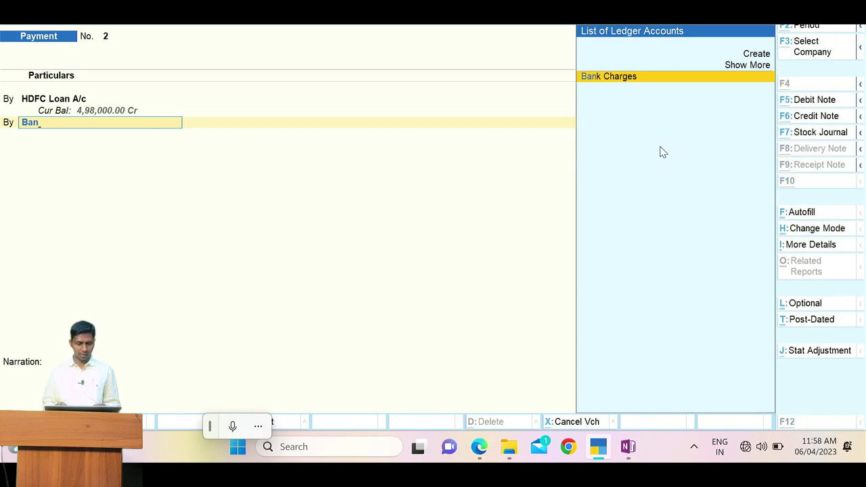
pyautogui.write('Bank I')
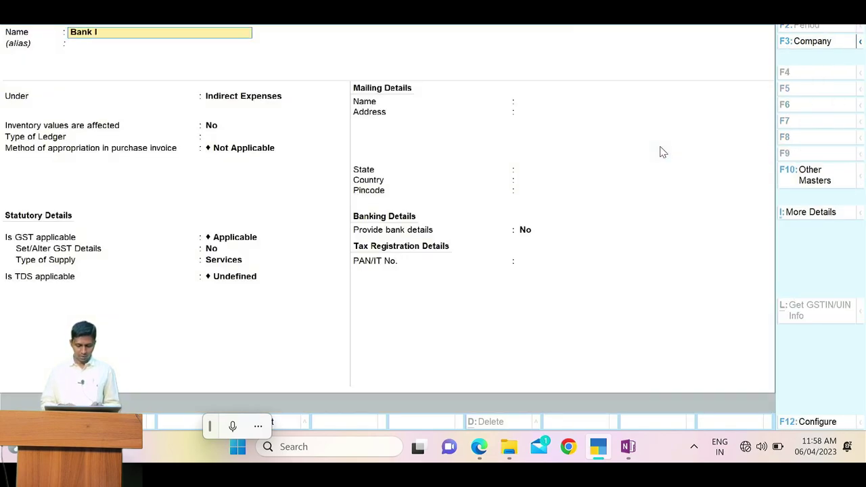
pyautogui.press('Return')
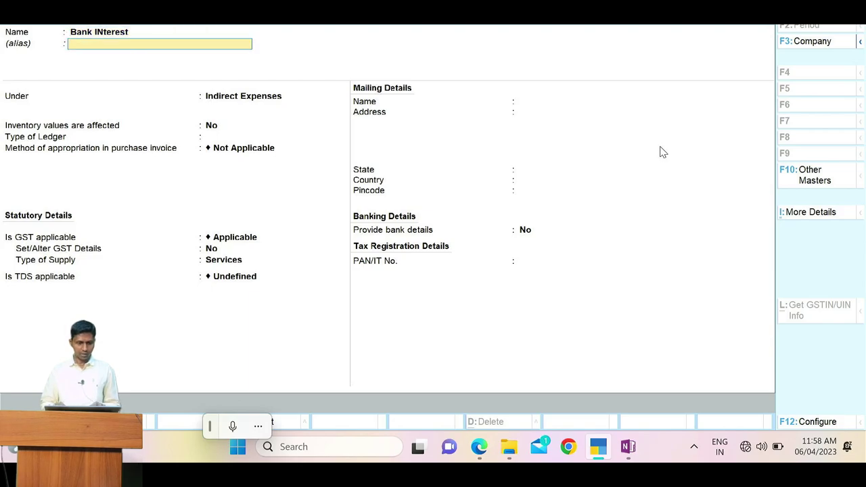
pyautogui.press('Return')
pyautogui.press('Return')
pyautogui.hotkey('ctrl', 'a')
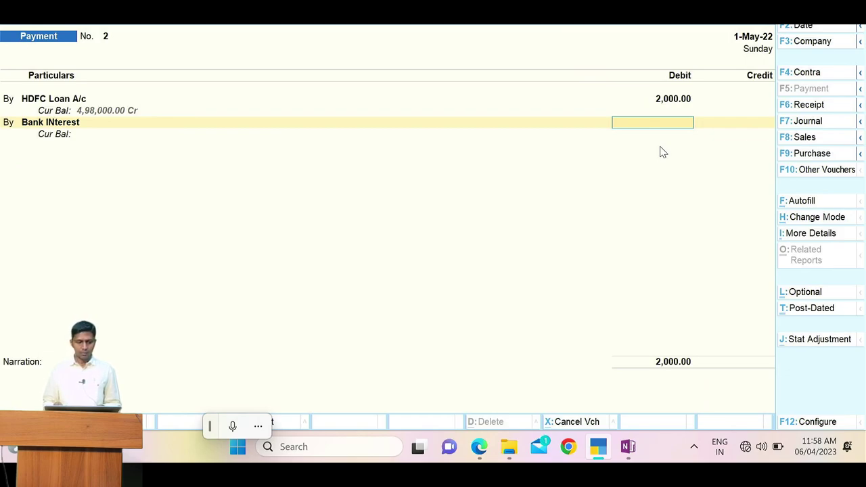
pyautogui.write('130000.00')
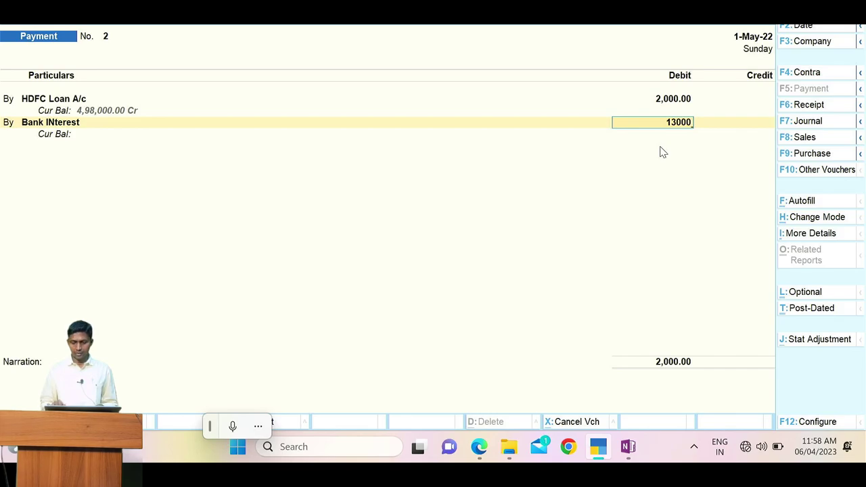
pyautogui.press('Return')
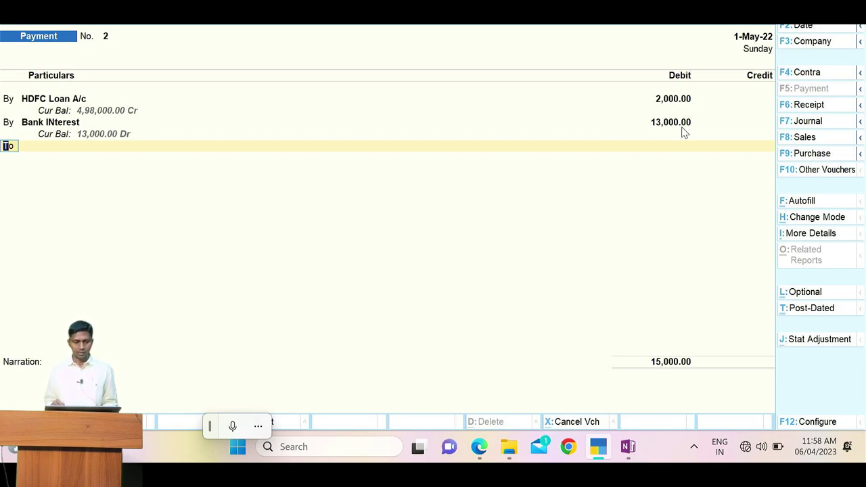
# Step: Credit SBI A/c for the EMI after confirming in the PDF that it was paid by cheque
pyautogui.press('Return')
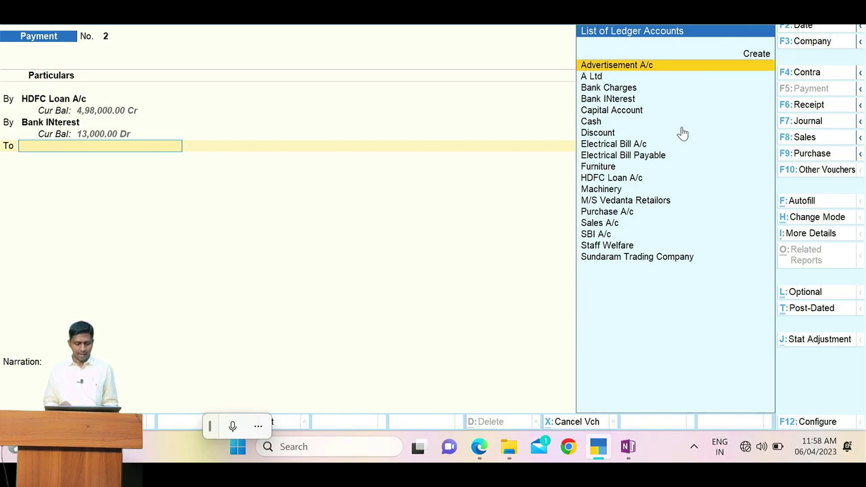
pyautogui.hotkey('alt', 'Tab')
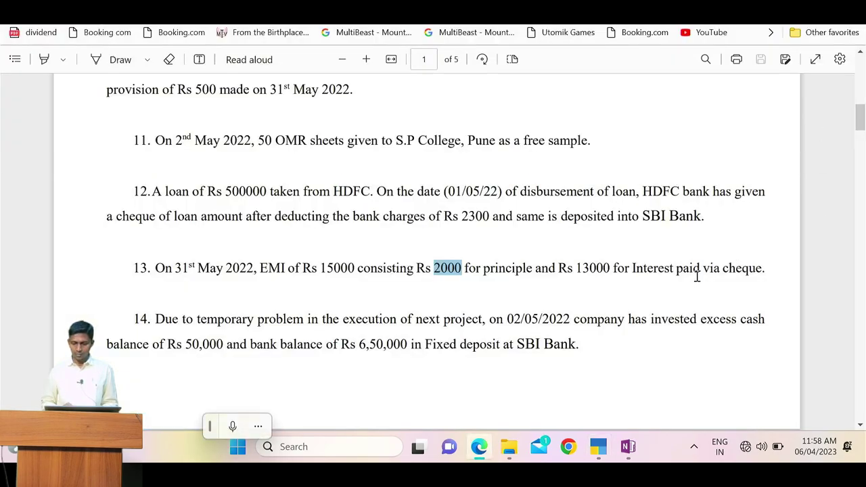
pyautogui.moveTo(697, 276); pyautogui.dragTo(736, 273)
pyautogui.hotkey('alt', 'Tab')
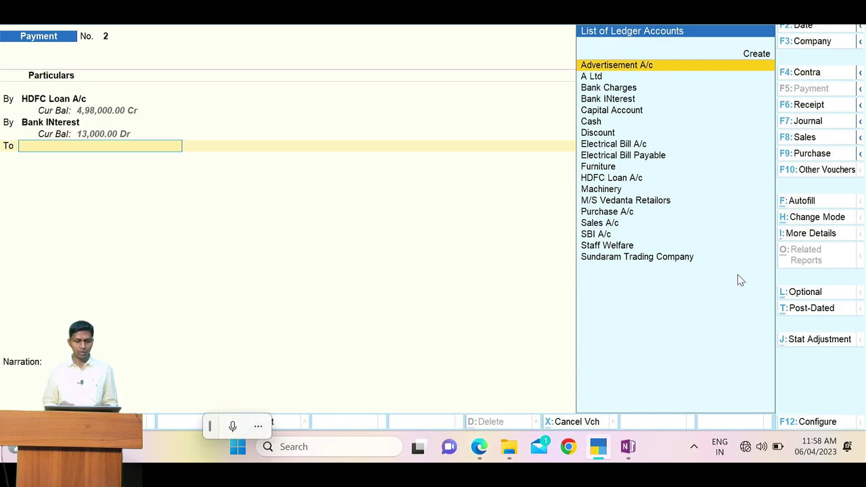
pyautogui.write('Sb')
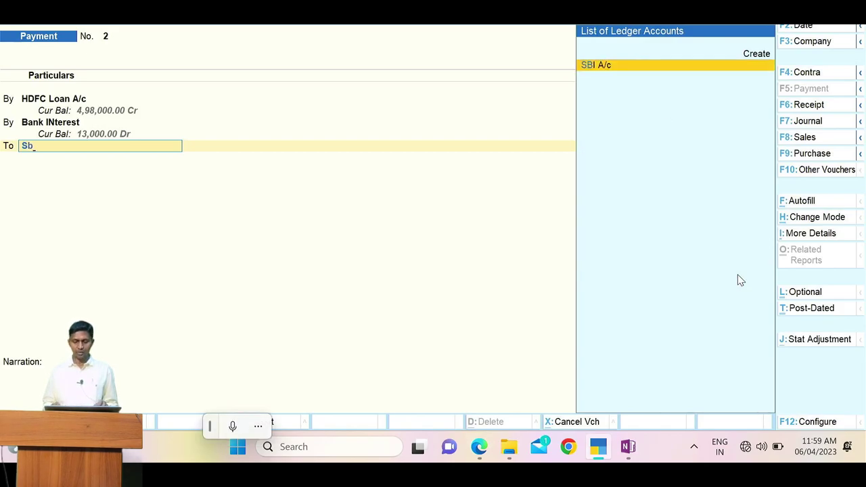
pyautogui.press('Return')
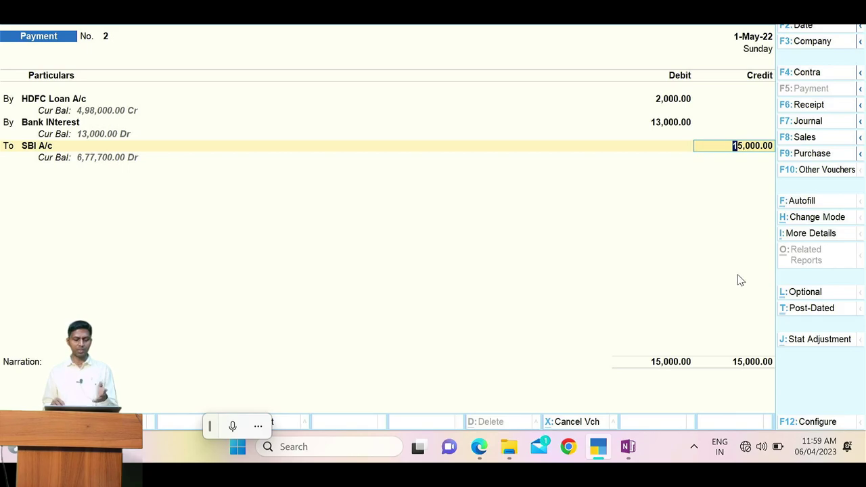
# Step: Accept Cheque in the SBI bank allocation, then clear SBI A/c from the credit line
pyautogui.press('Return')
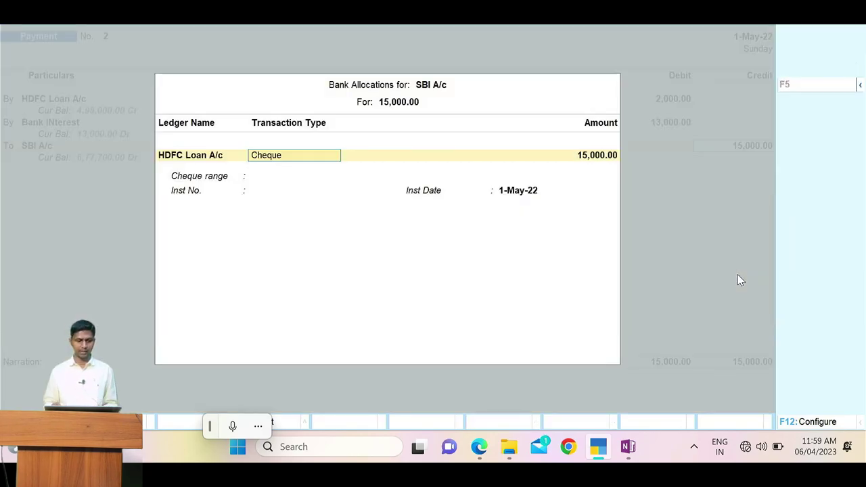
pyautogui.press('Return')
pyautogui.press('Return')
pyautogui.hotkey('alt', 'Tab')
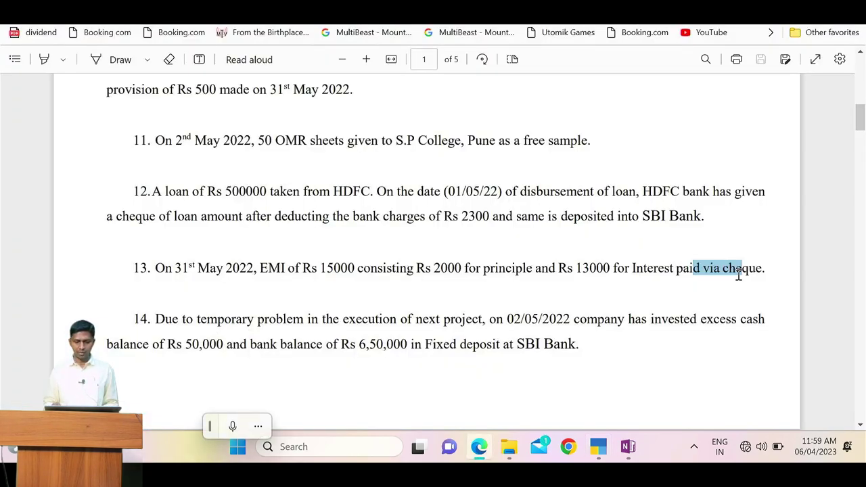
pyautogui.hotkey('alt', 'Tab')
pyautogui.press('Return')
pyautogui.hotkey('alt', 'Tab')
pyautogui.hotkey('alt', 'Tab')
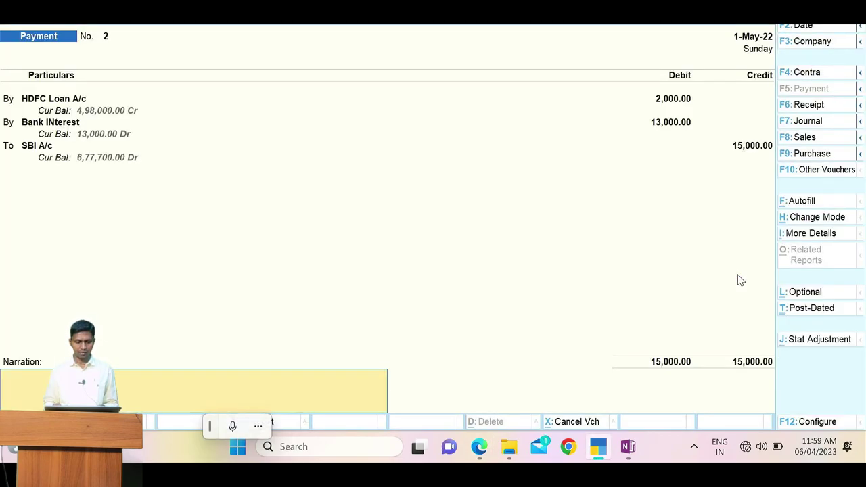
pyautogui.press('BackSpace')
pyautogui.press('BackSpace')
pyautogui.press('BackSpace')
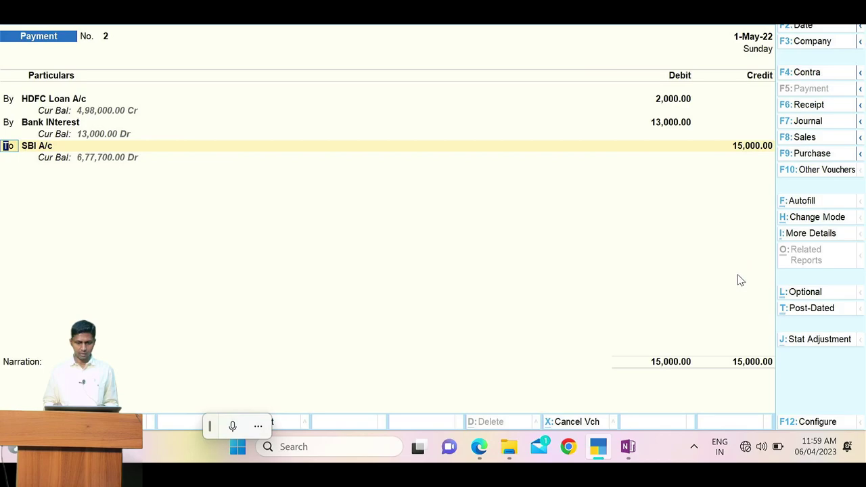
pyautogui.press('Return')
pyautogui.press('BackSpace')
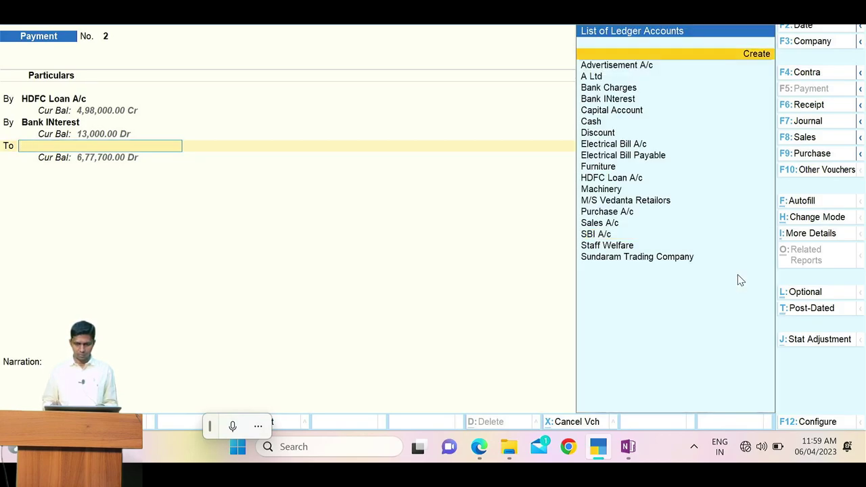
# Step: Change the payment voucher date to 31-May-22
pyautogui.press('Down')
pyautogui.press('Return')
pyautogui.press('Escape')
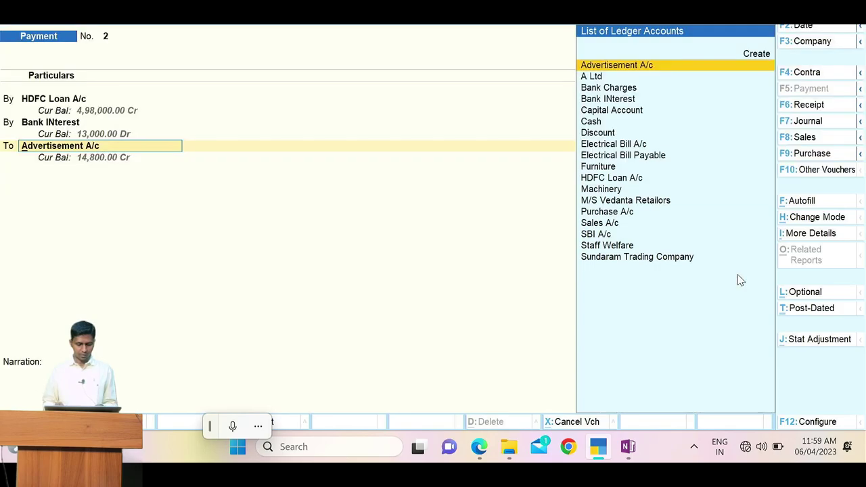
pyautogui.press('F2')
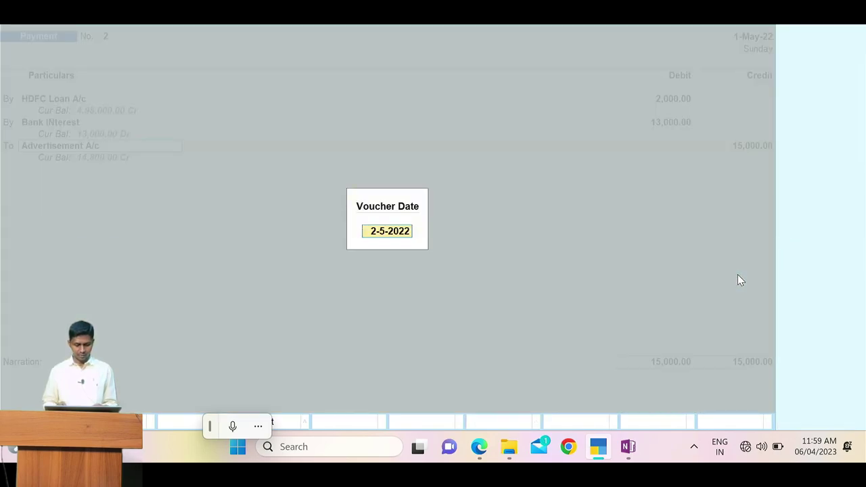
pyautogui.hotkey('alt', 'Tab')
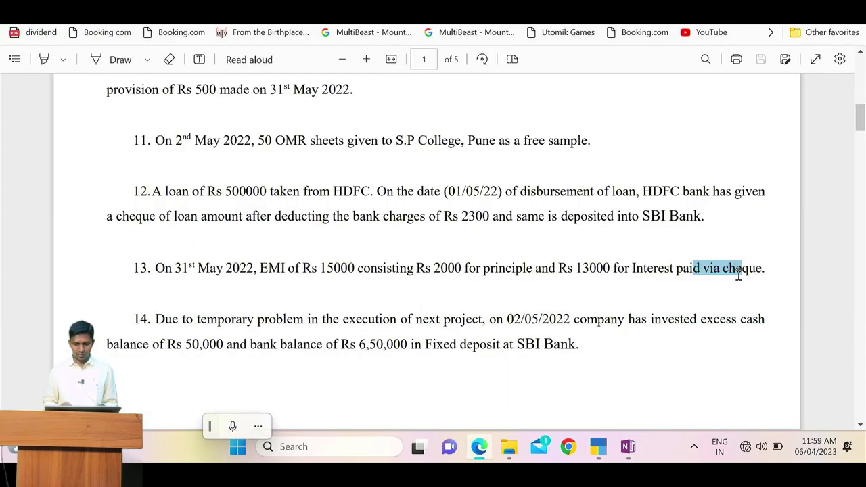
pyautogui.hotkey('alt', 'Tab')
pyautogui.write('31')
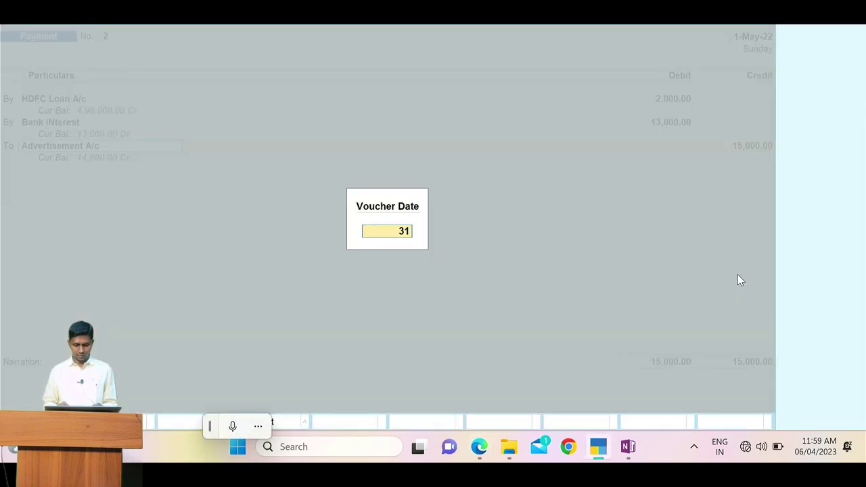
pyautogui.press('Return')
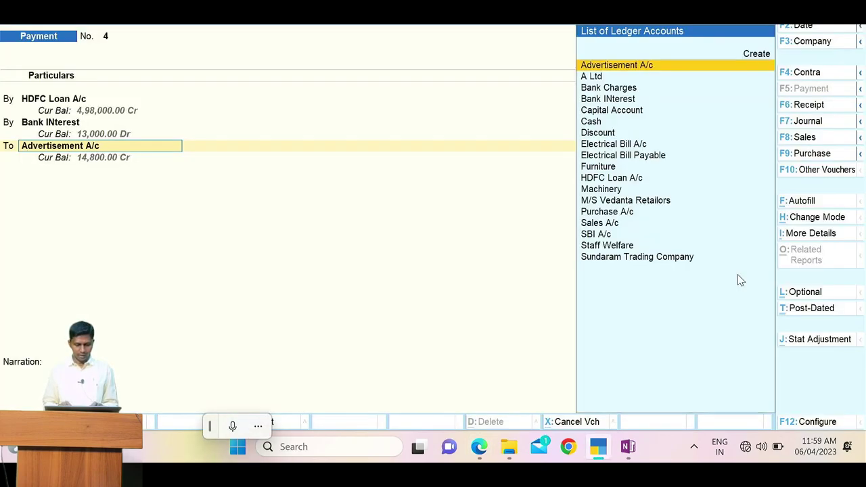
# Step: Credit SBI A/c 15,000 by cheque with instrument date 31 and save the voucher
pyautogui.write('Sb')
pyautogui.press('Return')
pyautogui.press('Return')
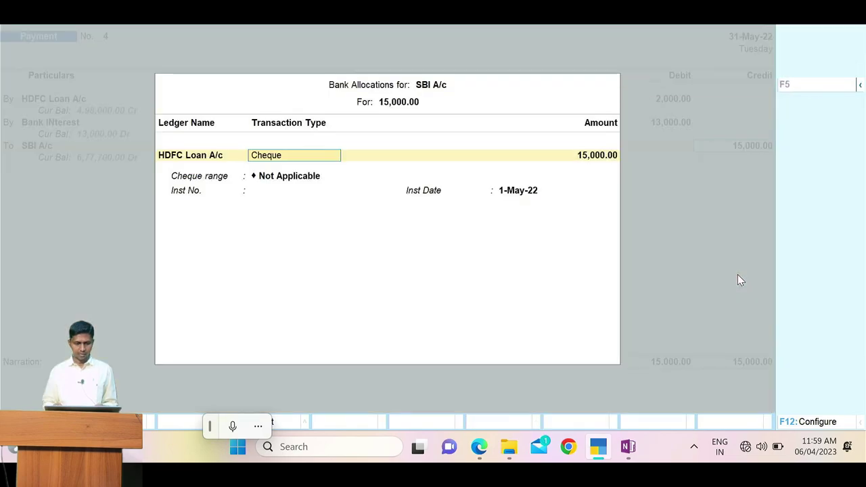
pyautogui.press('Return')
pyautogui.press('Return')
pyautogui.write('31.')
pyautogui.press('Return')
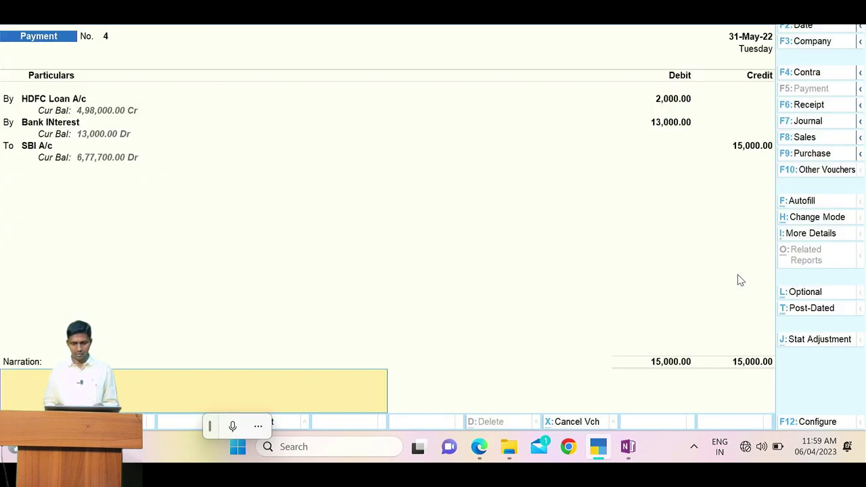
pyautogui.hotkey('alt', 'Tab')
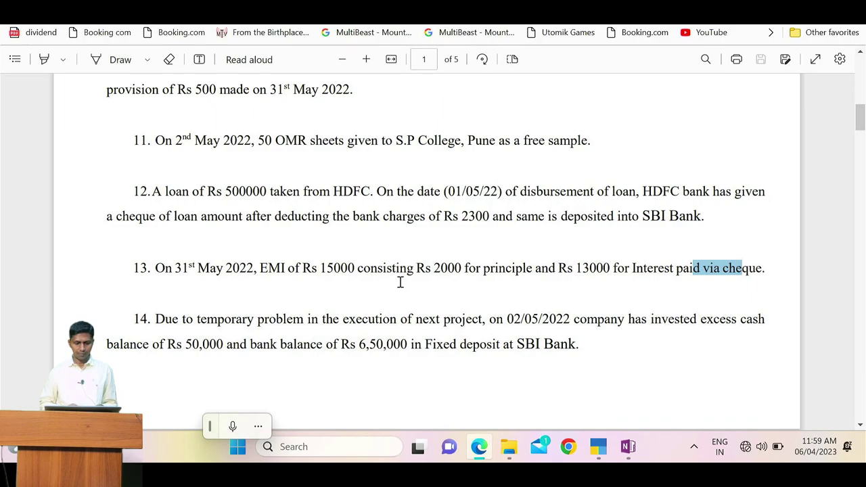
pyautogui.hotkey('alt', 'Tab')
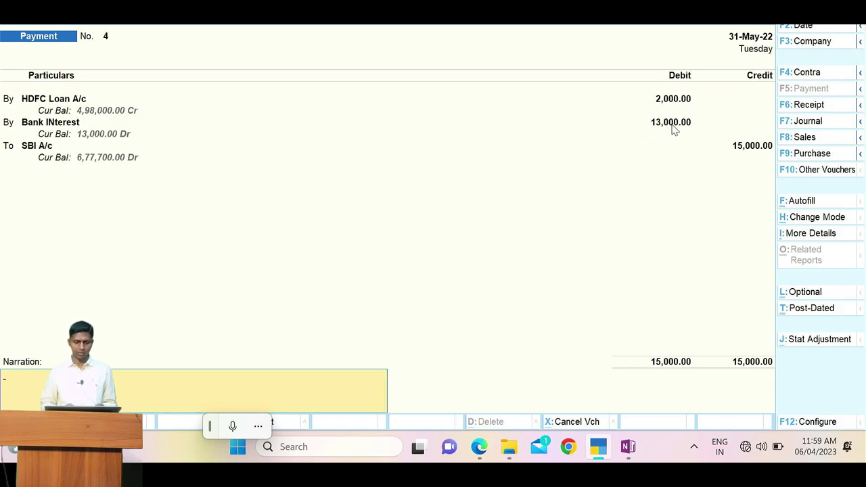
pyautogui.hotkey('alt', 'Tab')
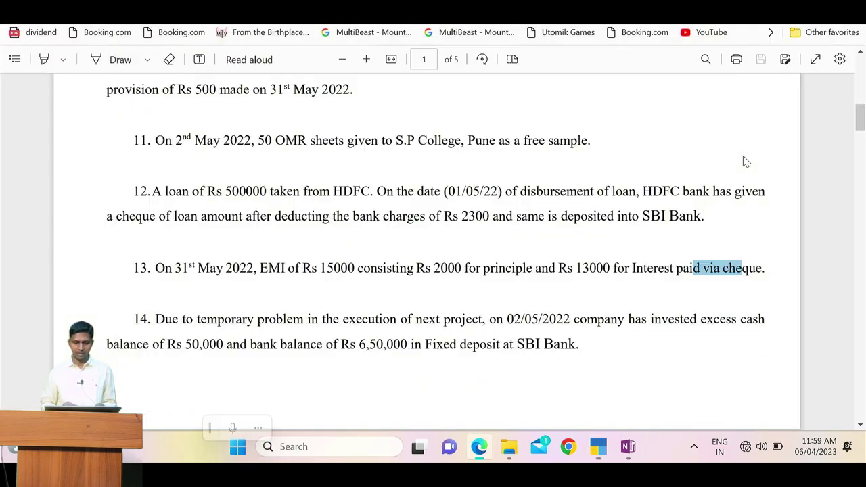
pyautogui.hotkey('alt', 'Tab')
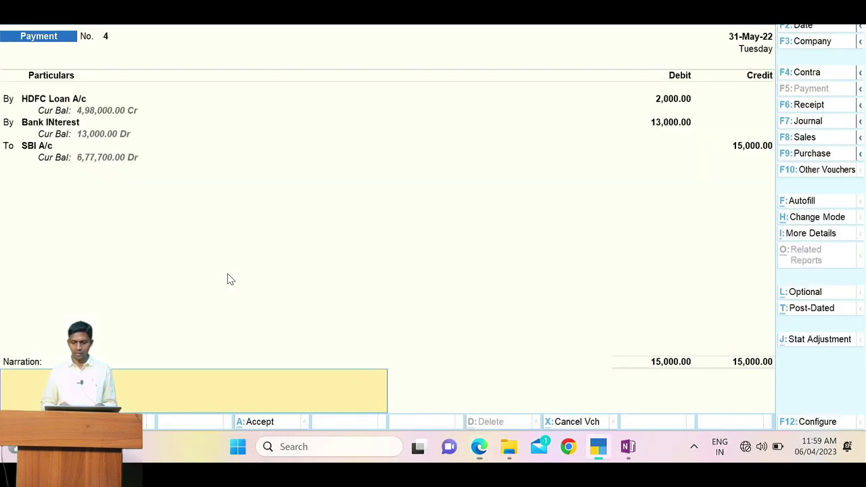
pyautogui.press('Return')
pyautogui.press('Return')
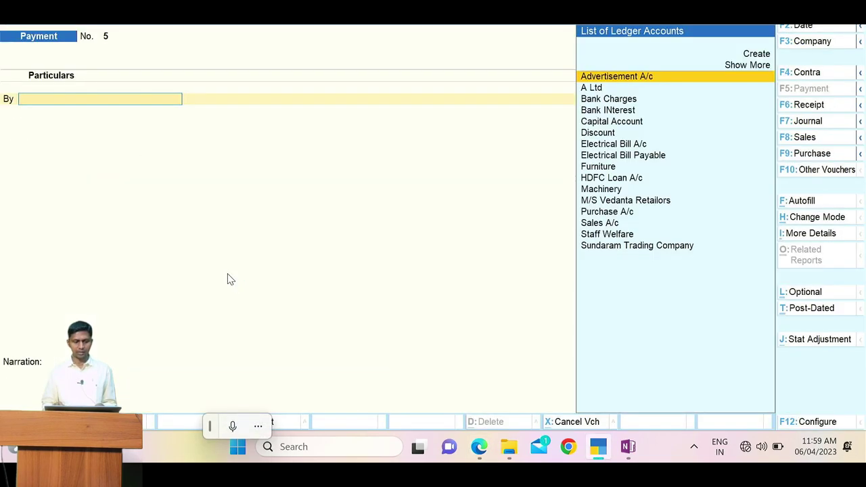
# Step: Read question 14's fixed-deposit investment in the PDF
pyautogui.hotkey('alt', 'Tab')
pyautogui.moveTo(185, 318); pyautogui.dragTo(472, 320)
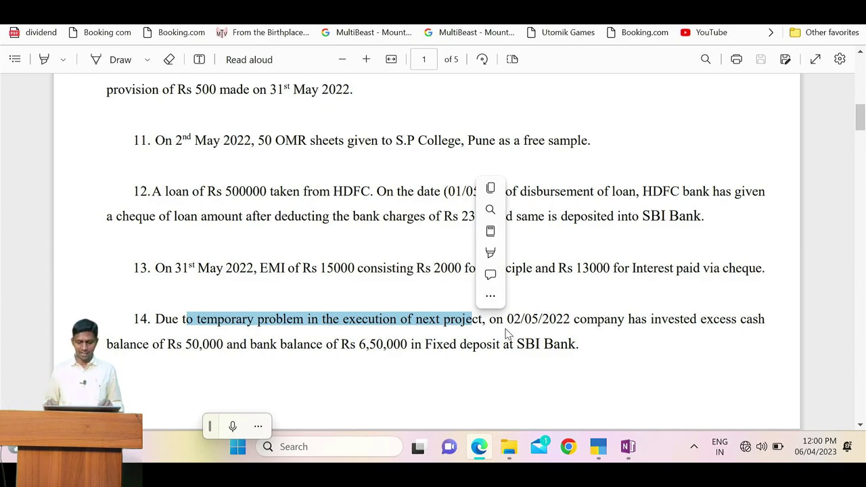
pyautogui.hotkey('alt', 'Tab')
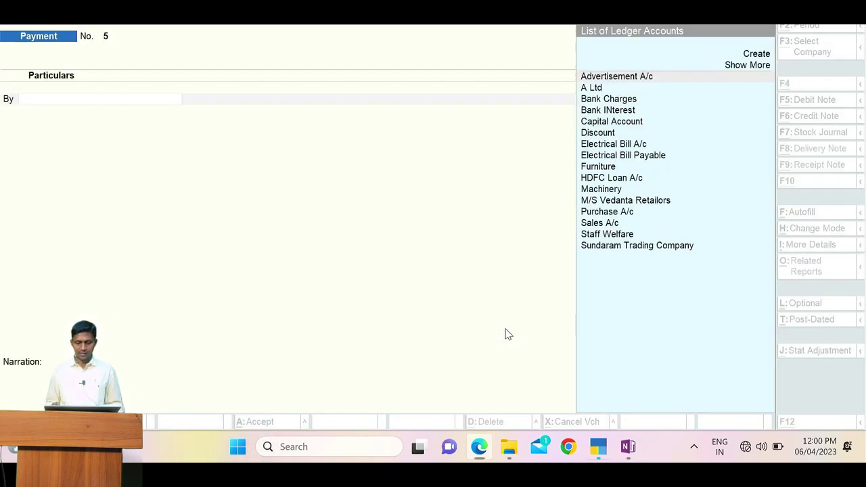
pyautogui.hotkey('alt', 'Tab')
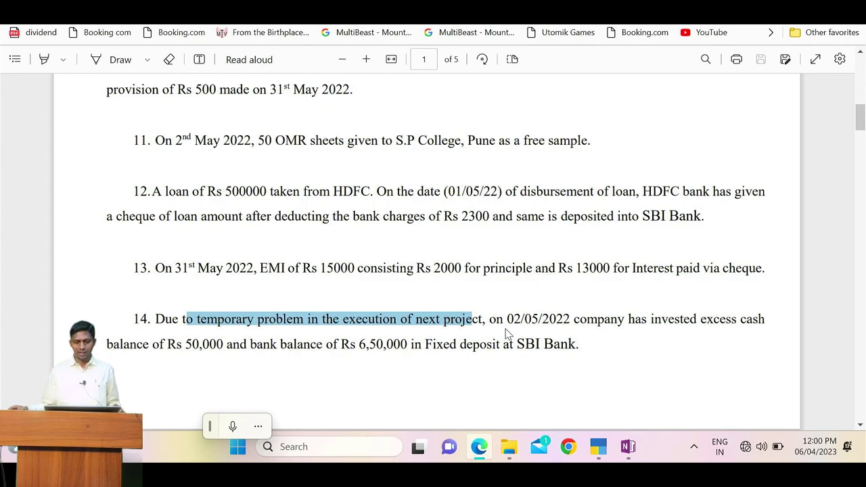
pyautogui.hotkey('alt', 'Tab')
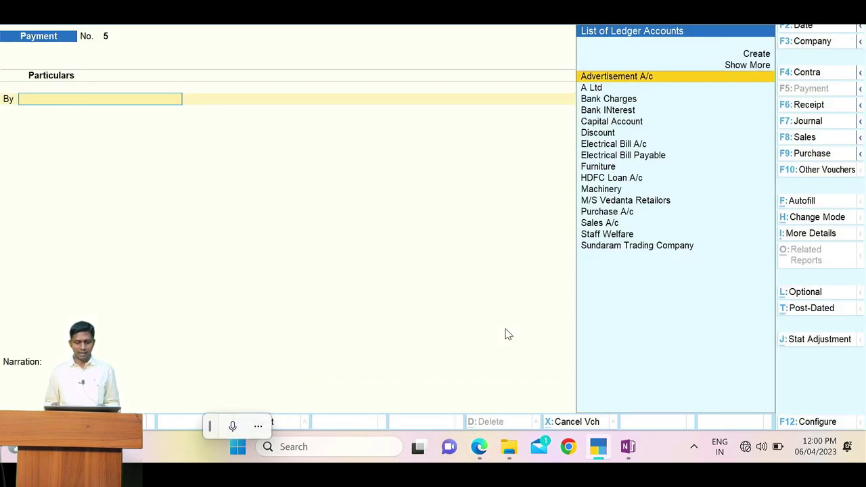
# Step: Date the blank payment voucher 2-May, rechecking question 14 in the PDF
pyautogui.press('F2')
pyautogui.write('2.5')
pyautogui.press('Return')
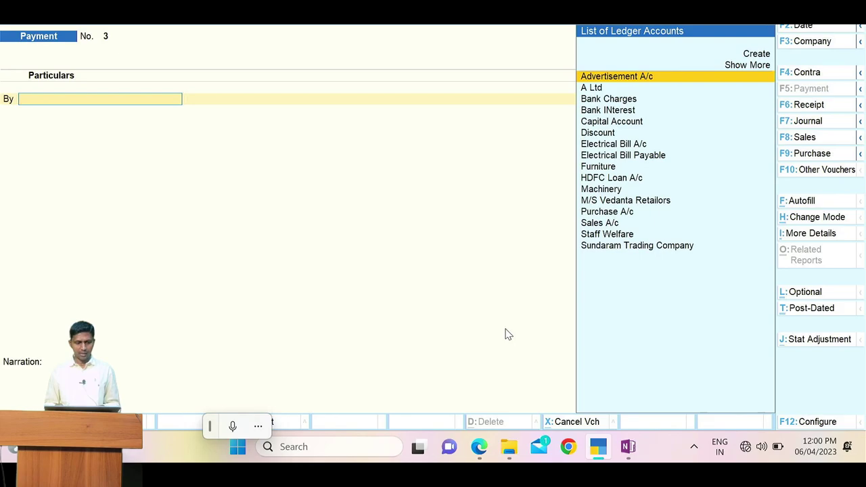
pyautogui.hotkey('alt', 'Tab')
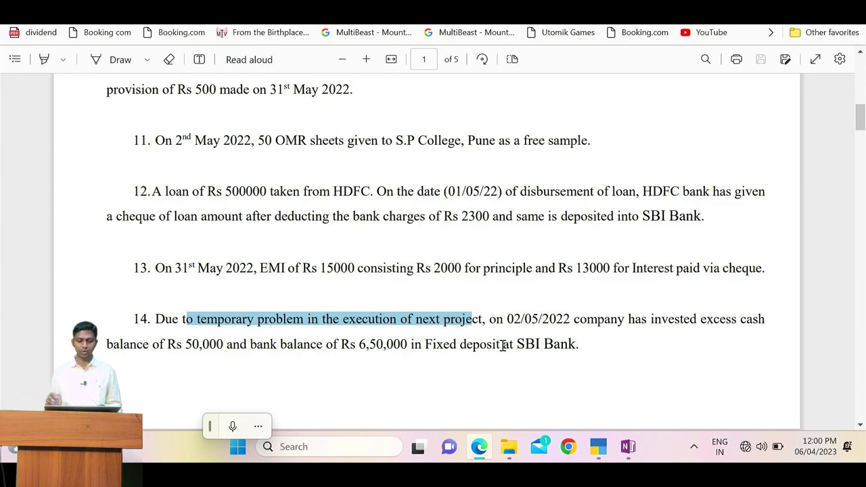
pyautogui.hotkey('alt', 'Tab')
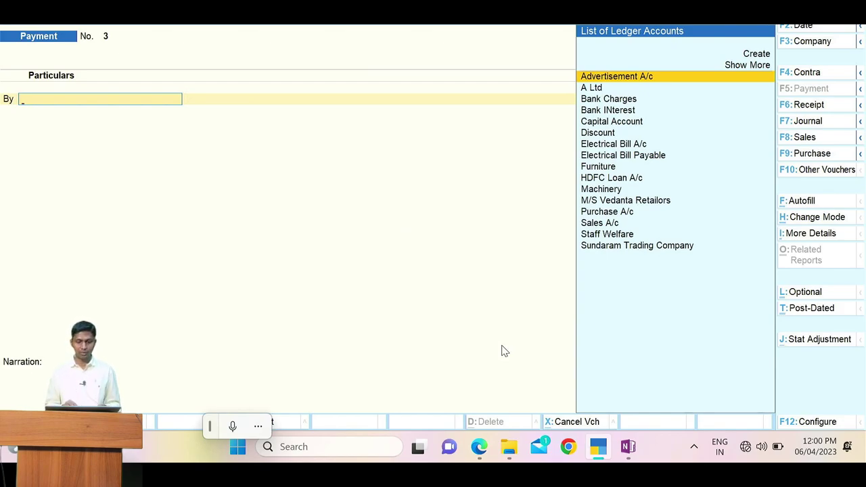
pyautogui.hotkey('alt', 'Tab')
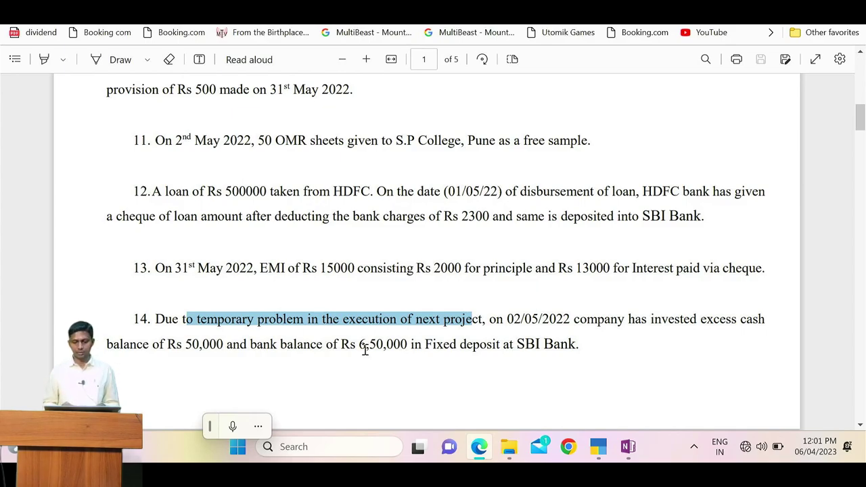
pyautogui.hotkey('alt', 'Tab')
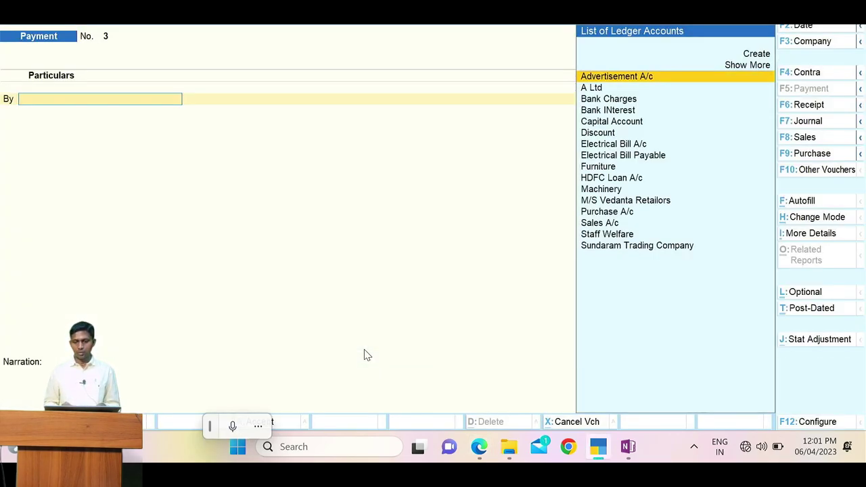
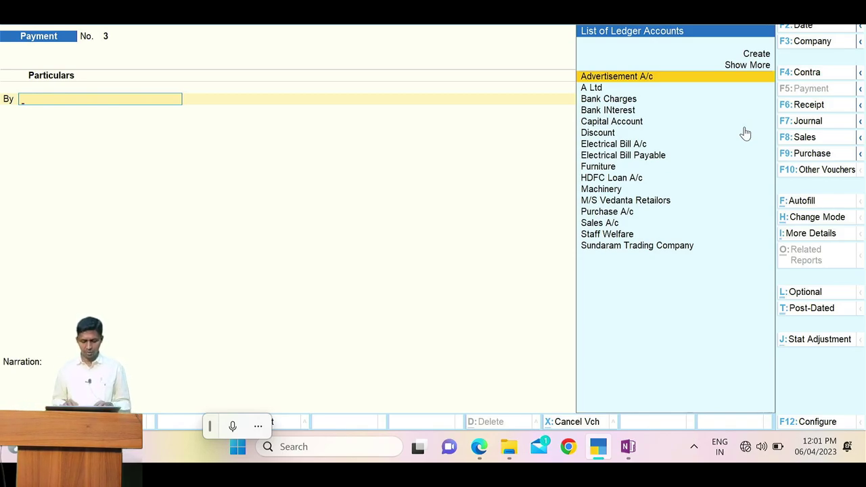
# Step: Create a new ledger 'FD in SBI' under the Investments group from the payment's debit field
pyautogui.write('Sb')
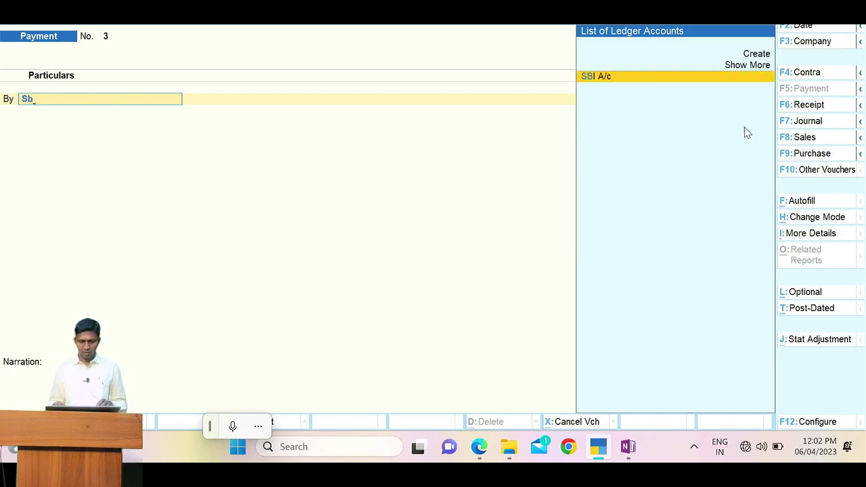
pyautogui.press('BackSpace')
pyautogui.press('BackSpace')
pyautogui.hotkey('alt', 'c')
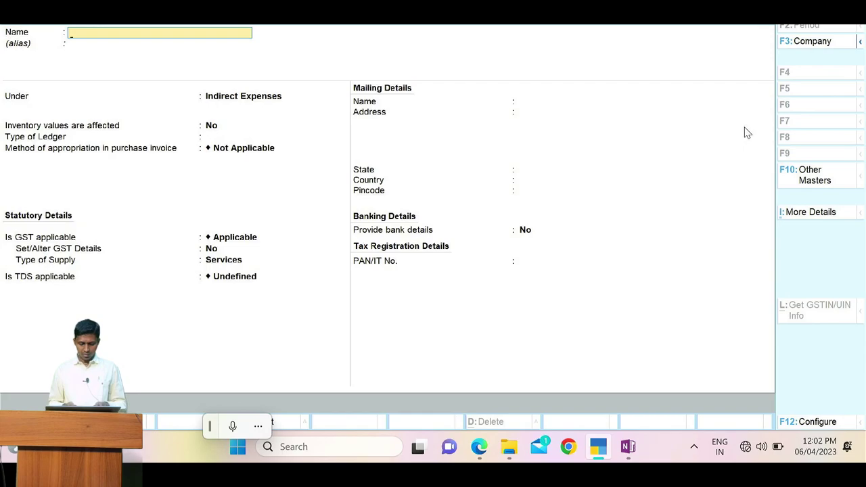
pyautogui.write('FD')
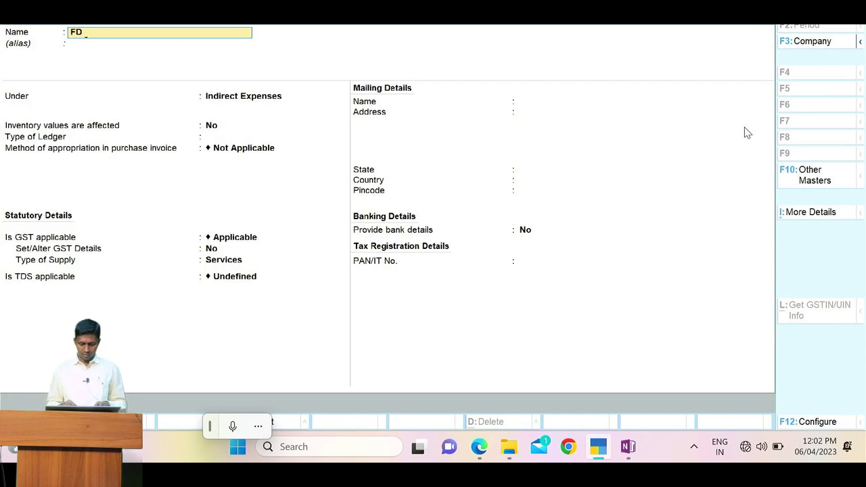
pyautogui.write(' in SBI')
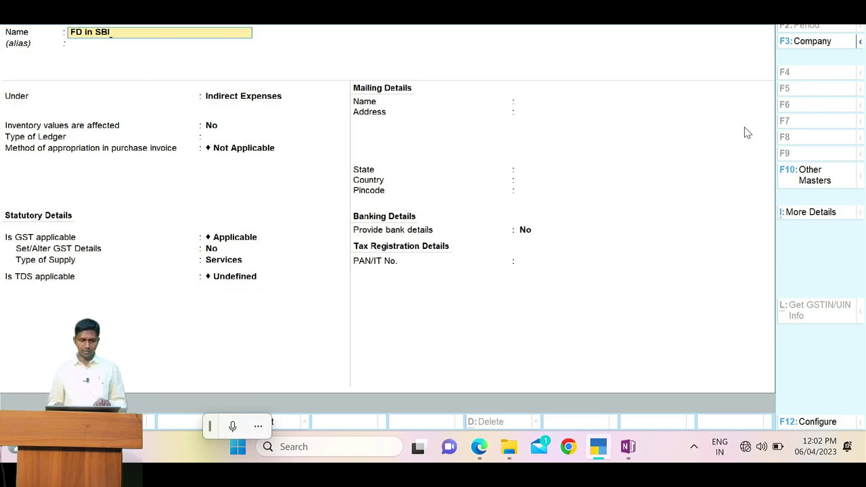
pyautogui.press('Return')
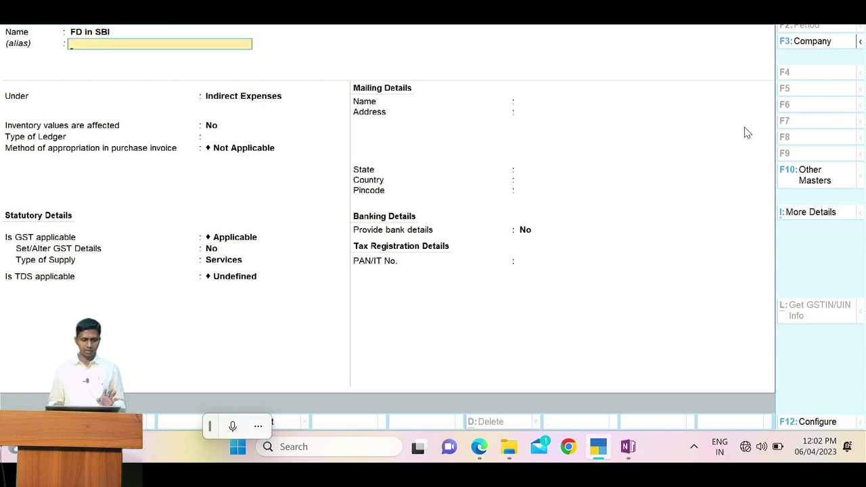
pyautogui.press('BackSpace')
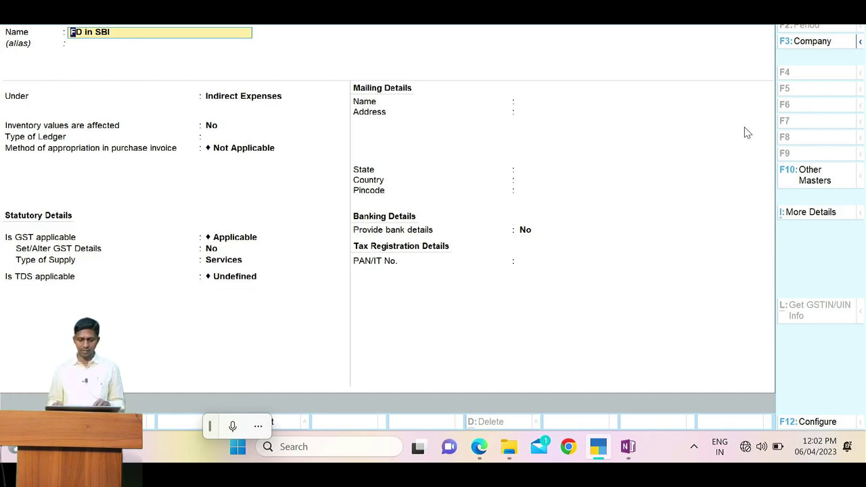
pyautogui.press('Return')
pyautogui.write('In')
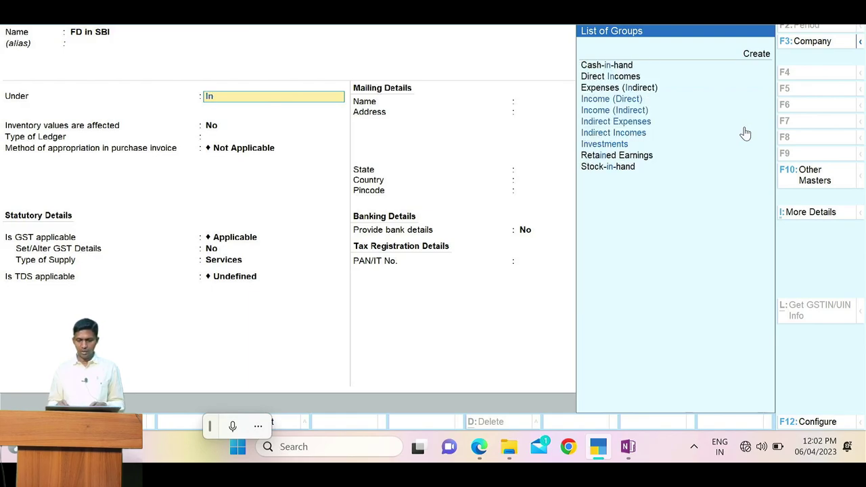
pyautogui.press('Down')
pyautogui.press('Down')
pyautogui.press('Down')
pyautogui.press('Down')
pyautogui.press('Down')
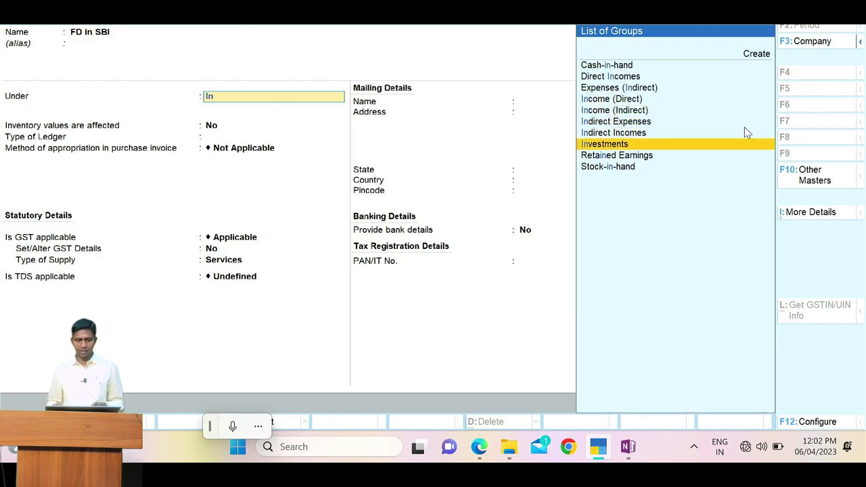
pyautogui.press('Return')
pyautogui.press('Return')
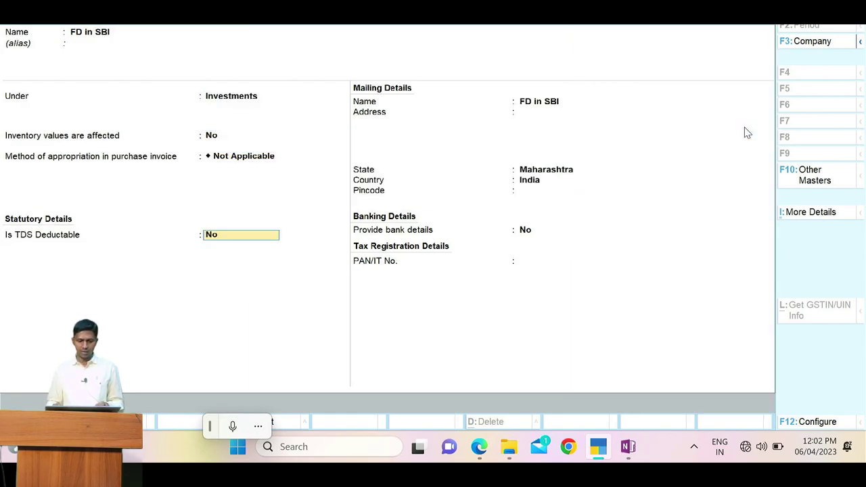
pyautogui.press('Return')
pyautogui.press('Return')
pyautogui.press('Return')
pyautogui.press('Return')
pyautogui.press('Return')
pyautogui.press('Return')
pyautogui.press('Return')
pyautogui.press('Return')
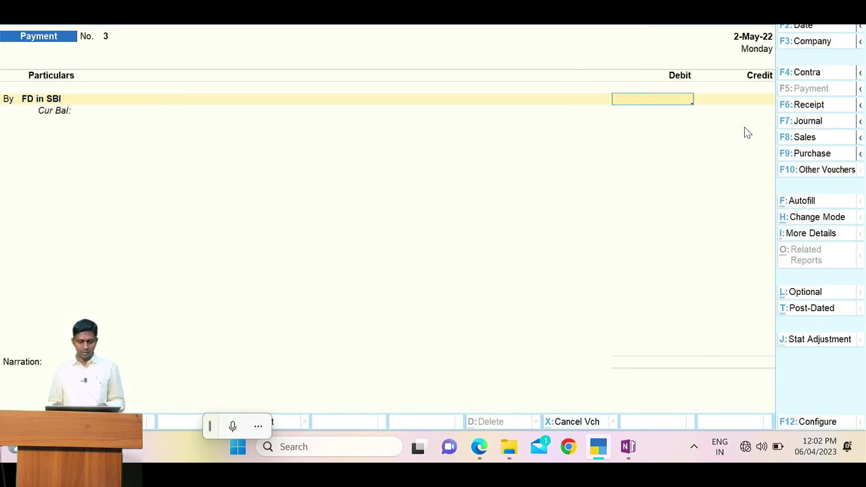
# Step: Debit FD in SBI with 7,00,000, checking the amount in the PDF
pyautogui.hotkey('alt', 'Tab')
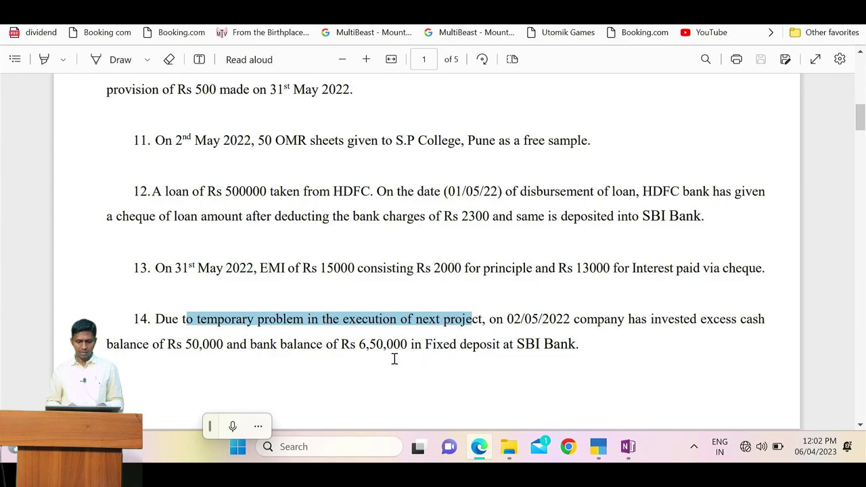
pyautogui.hotkey('alt', 'Tab')
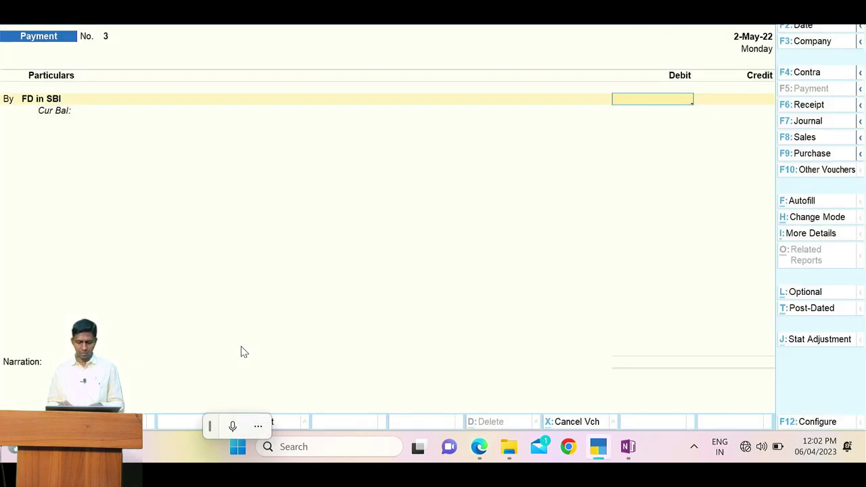
pyautogui.write('700000')
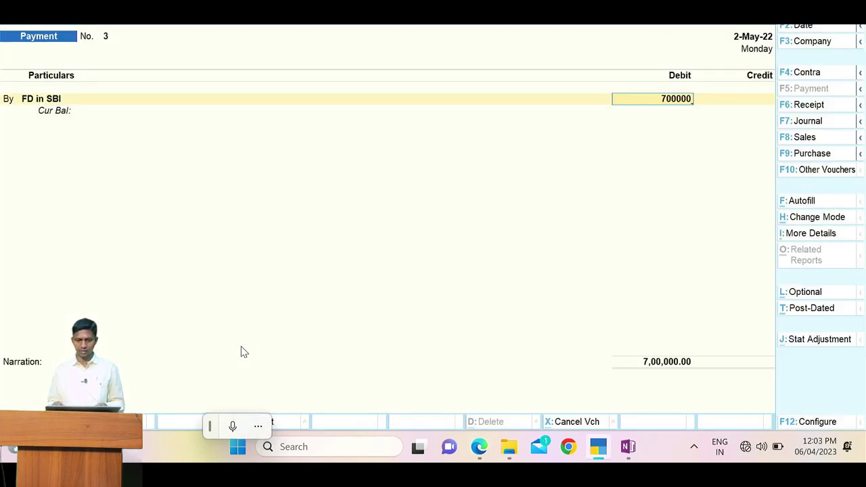
pyautogui.press('Return')
# Step: Credit the Cash ledger with 50,000
pyautogui.write('Cash')
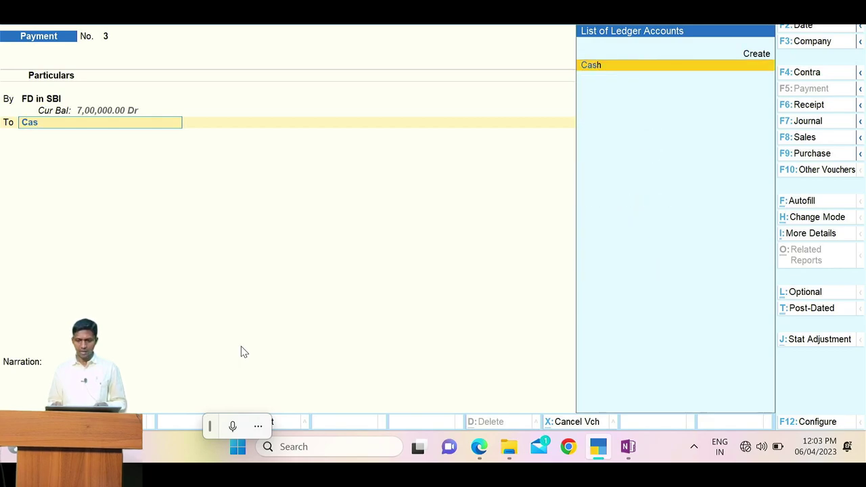
pyautogui.press('Return')
pyautogui.hotkey('alt', 'Tab')
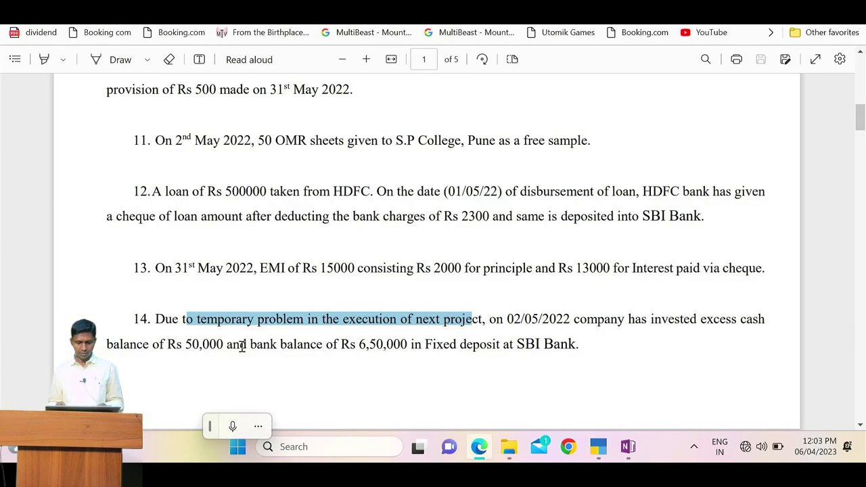
pyautogui.hotkey('alt', 'Tab')
pyautogui.write('50000')
pyautogui.press('Return')
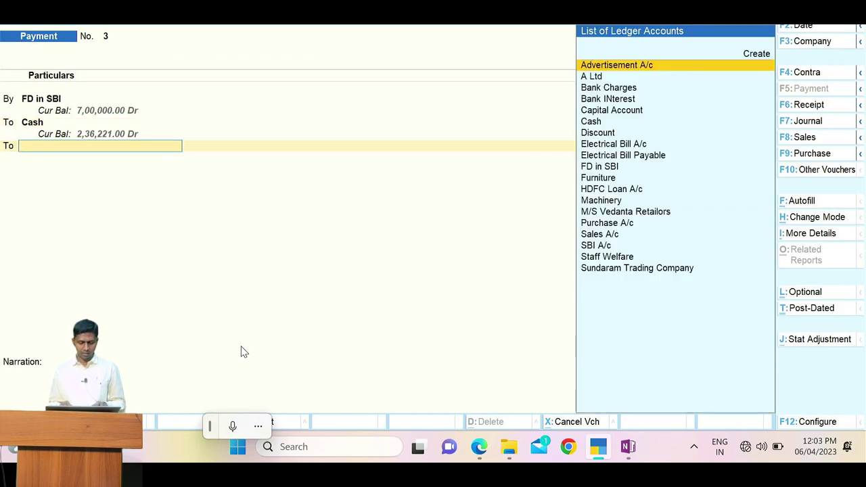
# Step: Credit SBI A/c with the remaining 6,50,000
pyautogui.write('Sb')
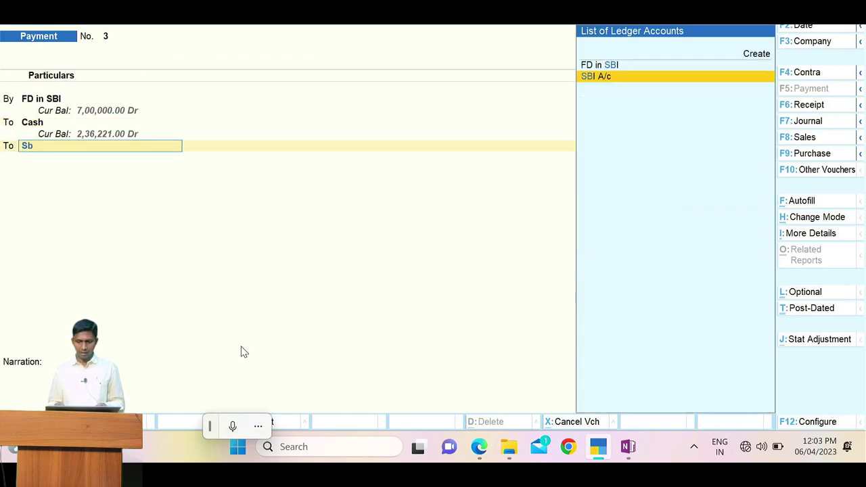
pyautogui.press('Return')
pyautogui.hotkey('alt', 'Tab')
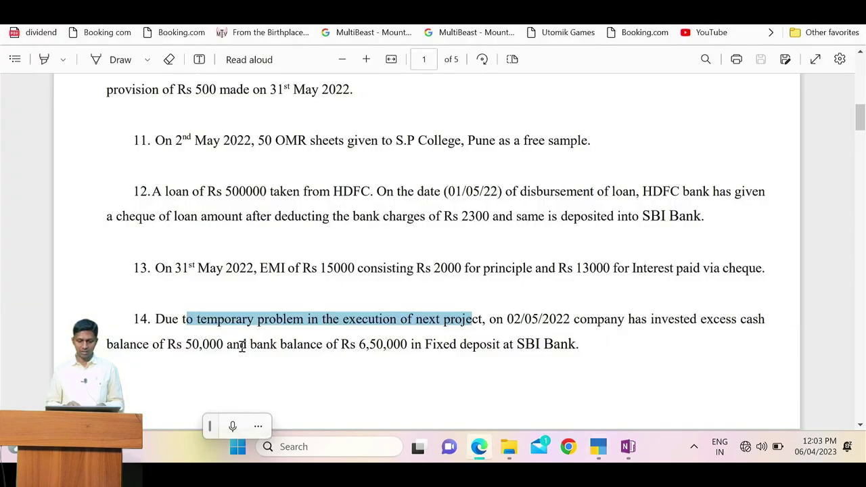
pyautogui.click(373, 349)
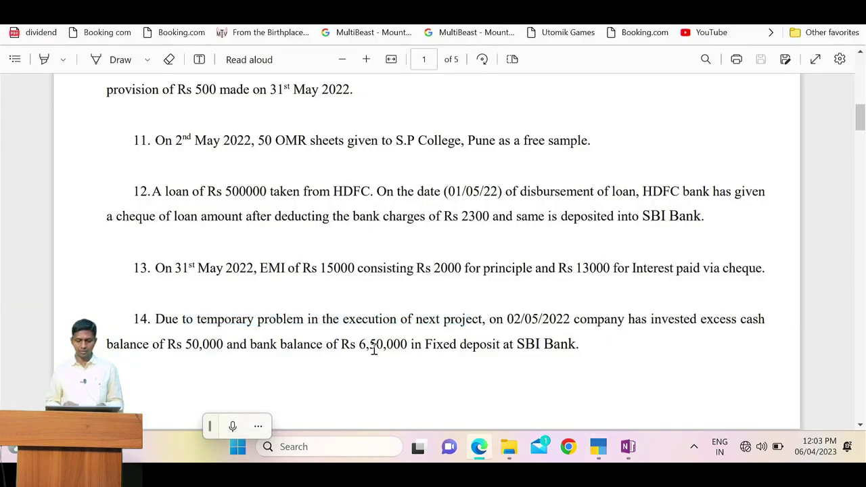
pyautogui.hotkey('alt', 'Tab')
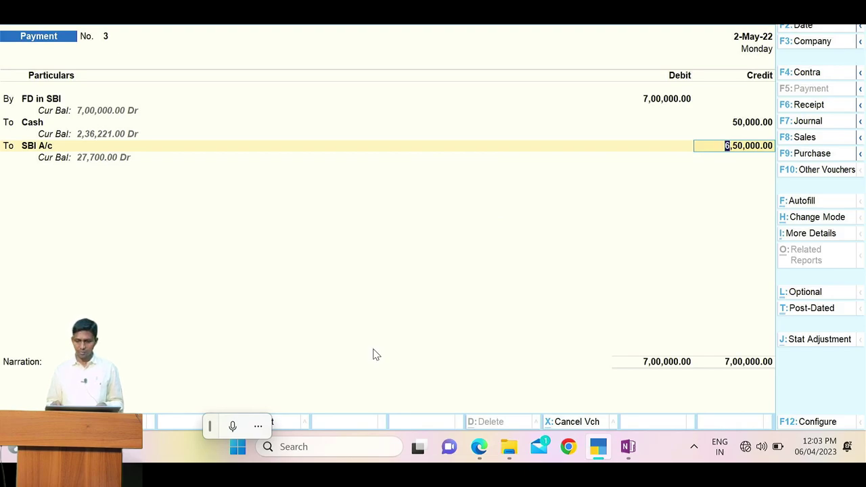
pyautogui.press('Return')
pyautogui.press('Return')
pyautogui.press('Return')
# Step: Complete the bank allocation cheque details using the date from the PDF
pyautogui.press('BackSpace')
pyautogui.hotkey('alt', 'Tab')
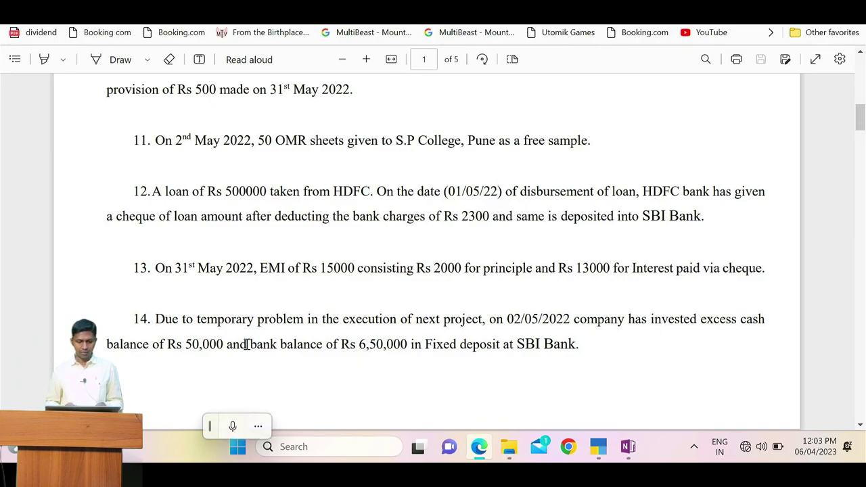
pyautogui.doubleClick(532, 318)
pyautogui.hotkey('alt', 'Tab')
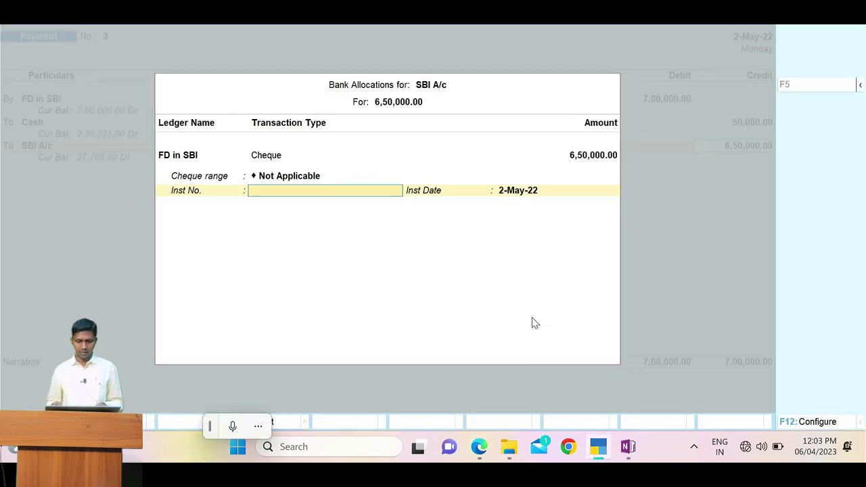
pyautogui.press('Return')
pyautogui.press('Return')
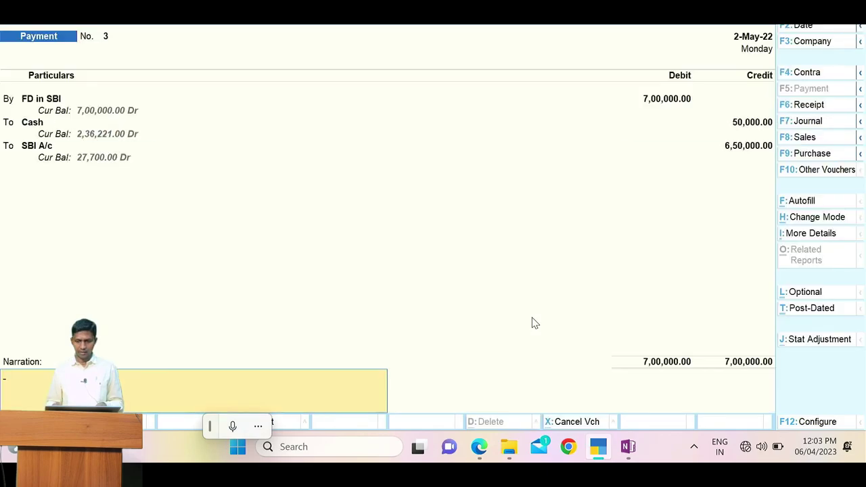
pyautogui.press('Return')
pyautogui.press('Return')
pyautogui.hotkey('alt', 'Tab')
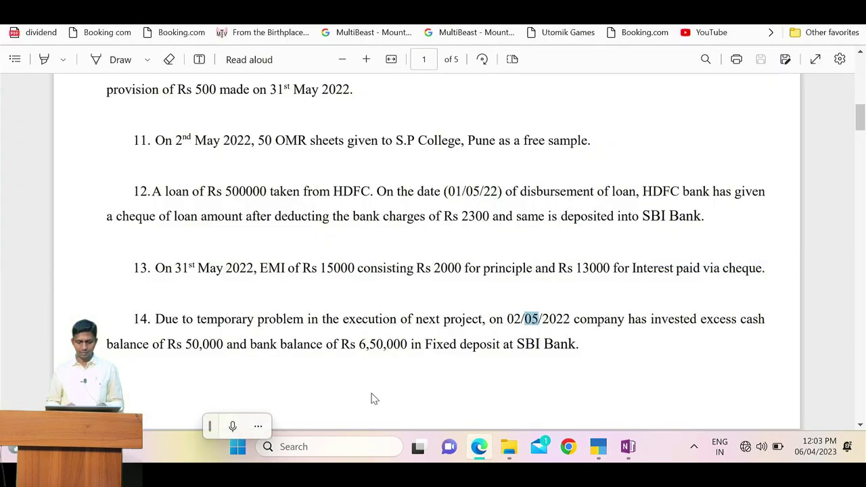
pyautogui.scroll(-6, 423, 376)
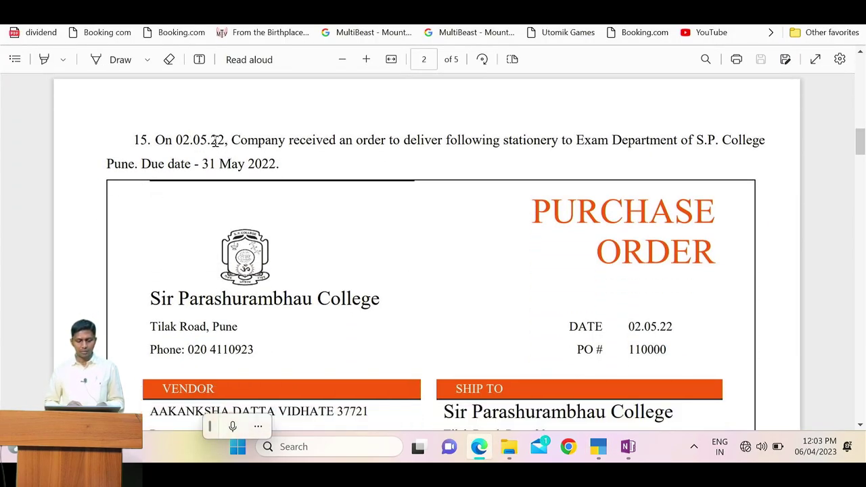
pyautogui.scroll(-1, 215, 141)
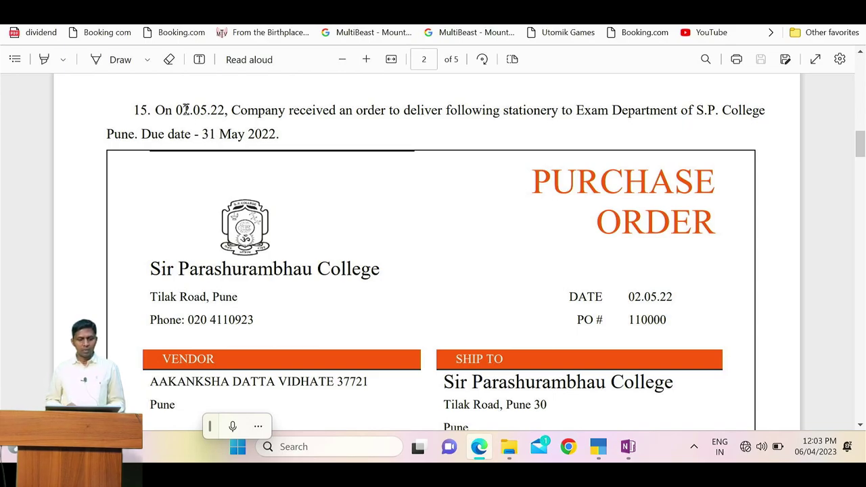
pyautogui.moveTo(185, 110); pyautogui.dragTo(223, 110)
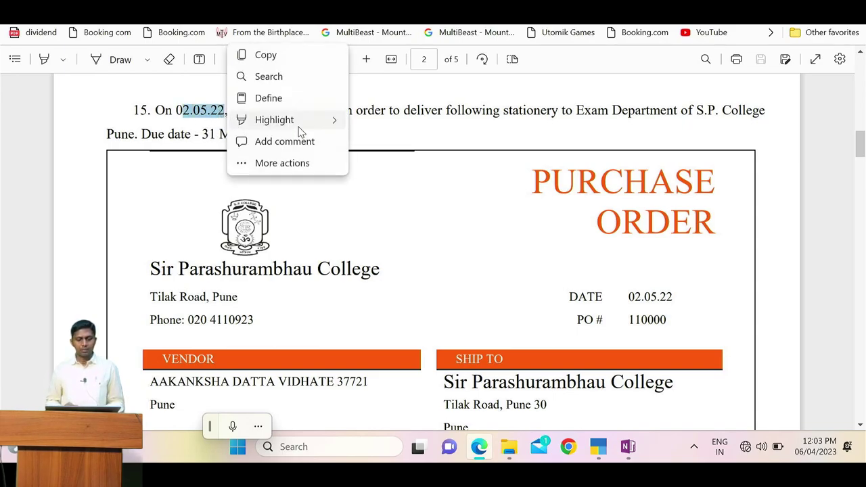
pyautogui.moveTo(299, 127)
pyautogui.click(483, 120)
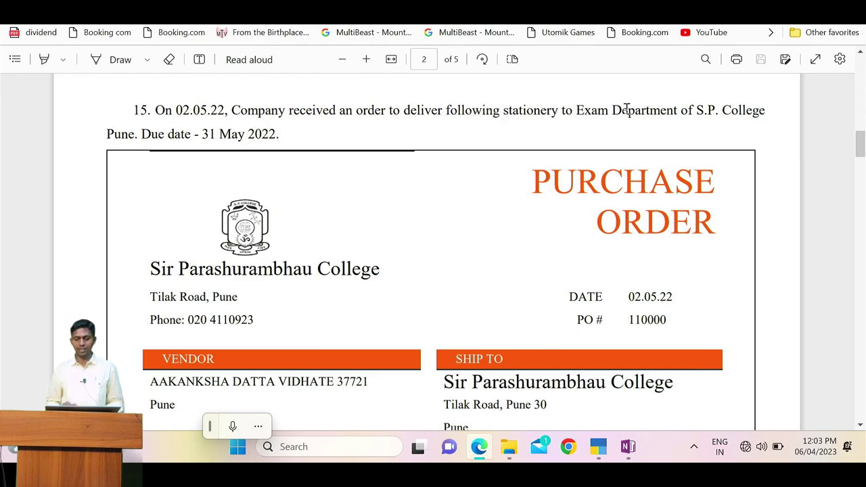
pyautogui.scroll(-1, 626, 110)
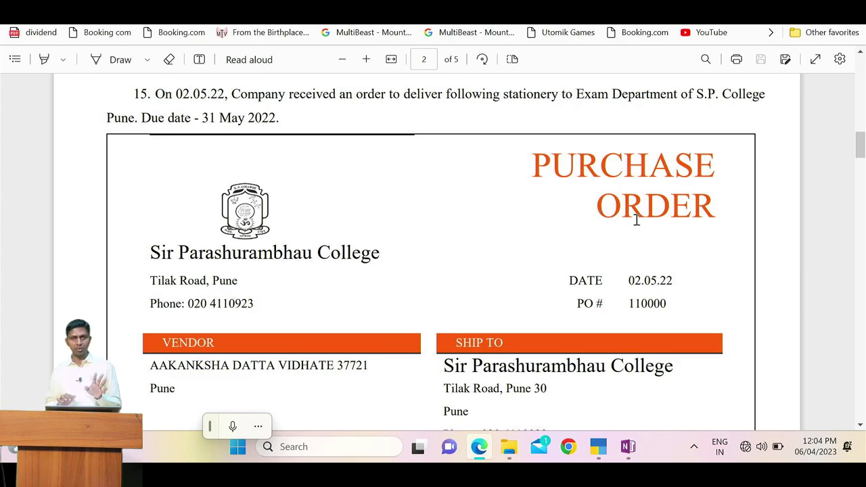
pyautogui.scroll(-5, 636, 219)
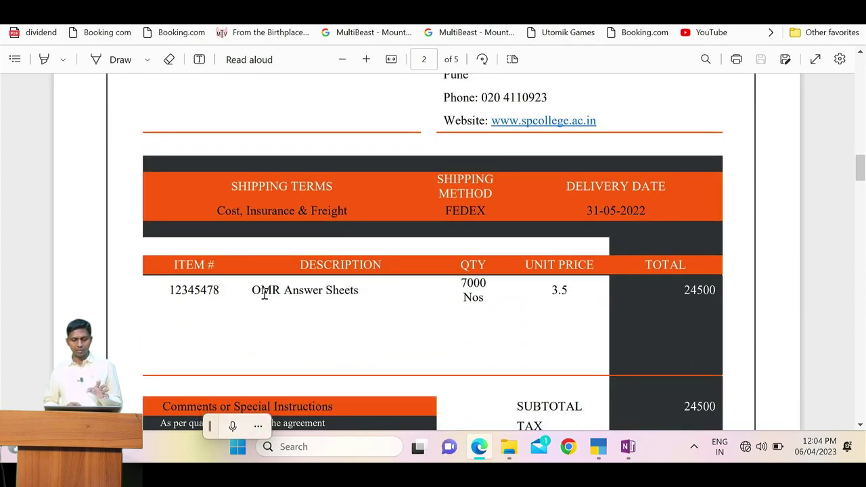
pyautogui.scroll(1, 294, 294)
pyautogui.scroll(2, 294, 294)
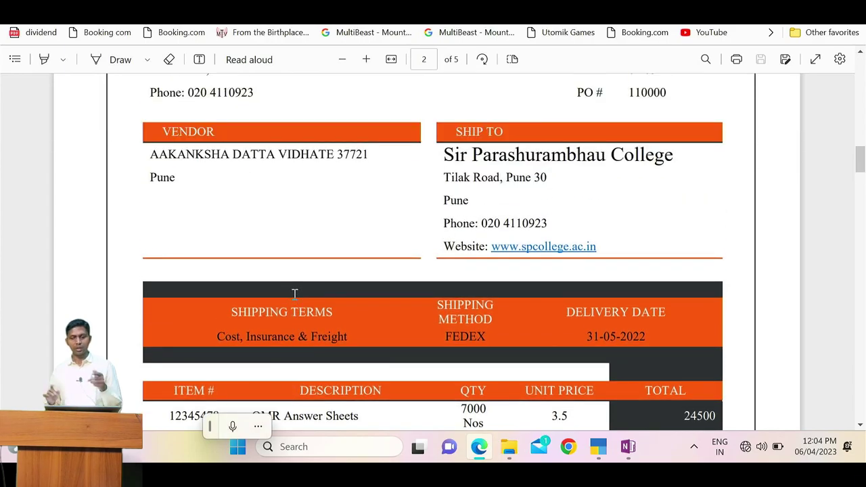
pyautogui.scroll(3, 294, 295)
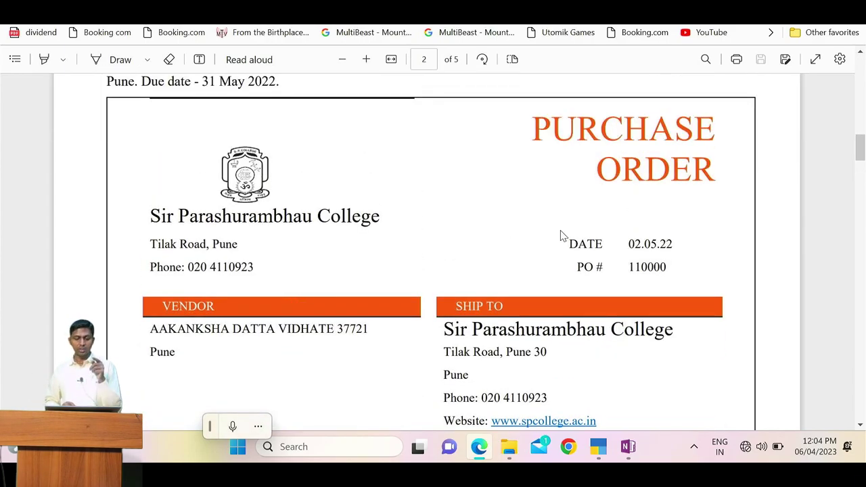
pyautogui.scroll(-3, 343, 287)
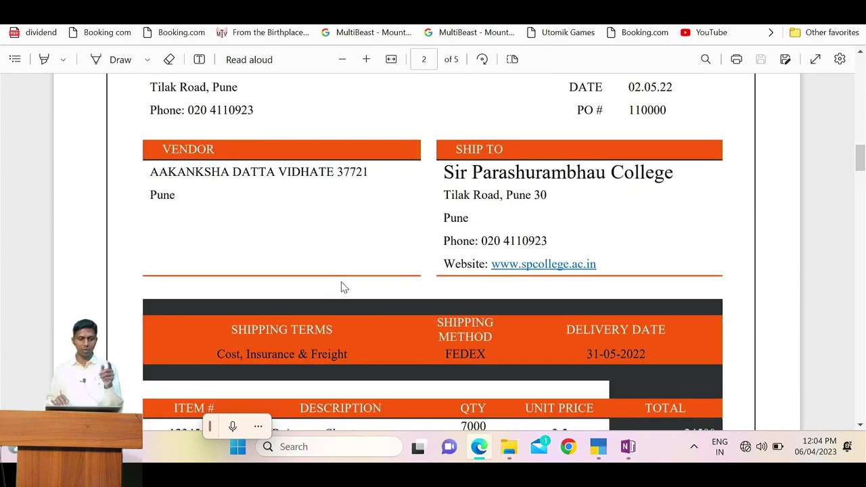
pyautogui.scroll(3, 342, 287)
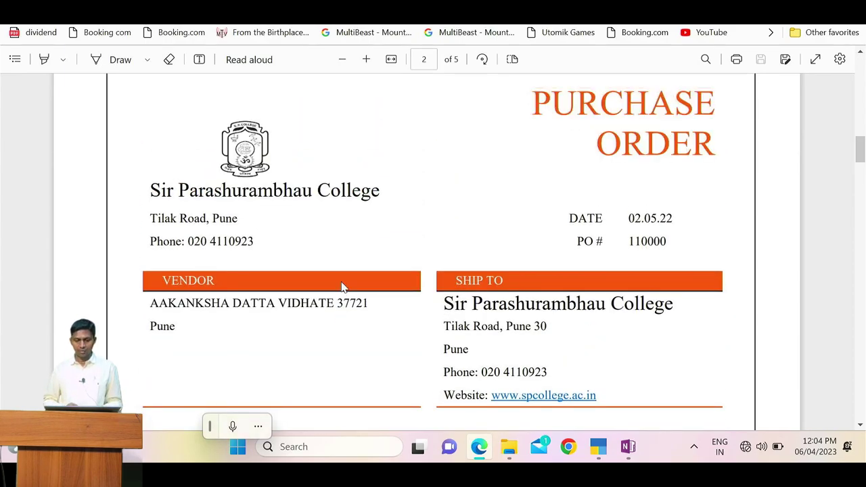
pyautogui.keyDown('ctrl'); pyautogui.scroll(-1, 342, 287); pyautogui.keyUp('ctrl')
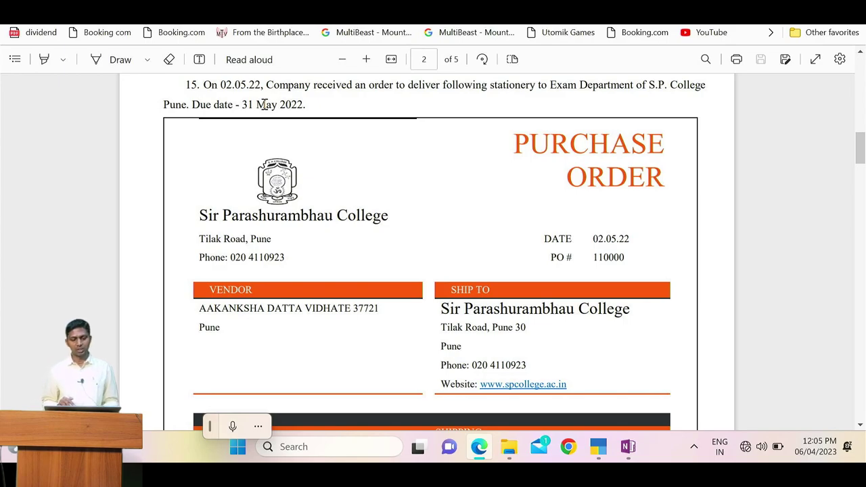
# Step: Return to the Payment voucher and bring up the voucher type list
pyautogui.hotkey('alt', 'Tab')
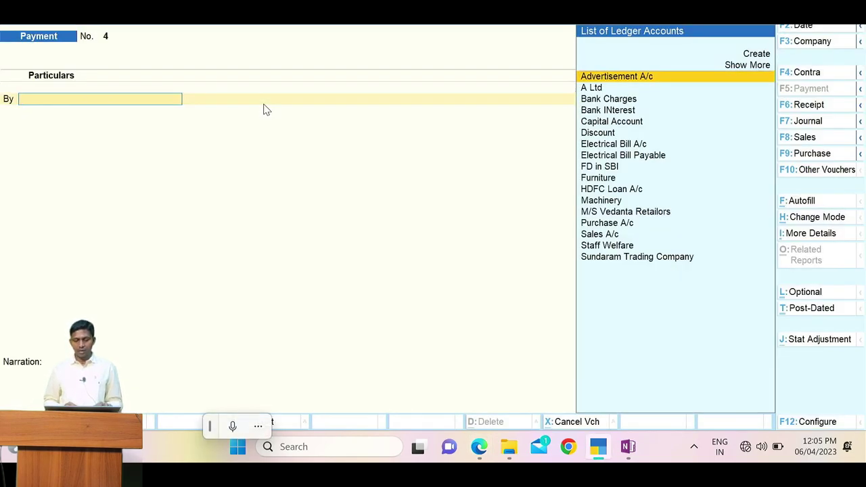
pyautogui.hotkey('alt', 'Tab')
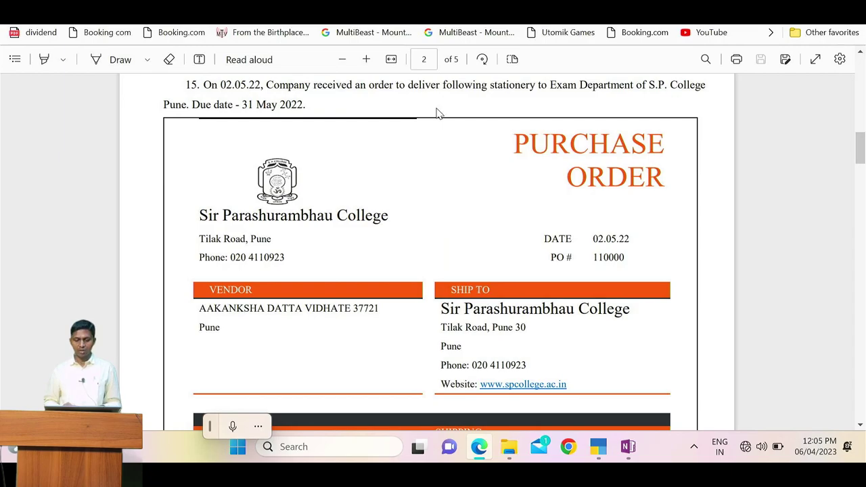
pyautogui.hotkey('alt', 'Tab')
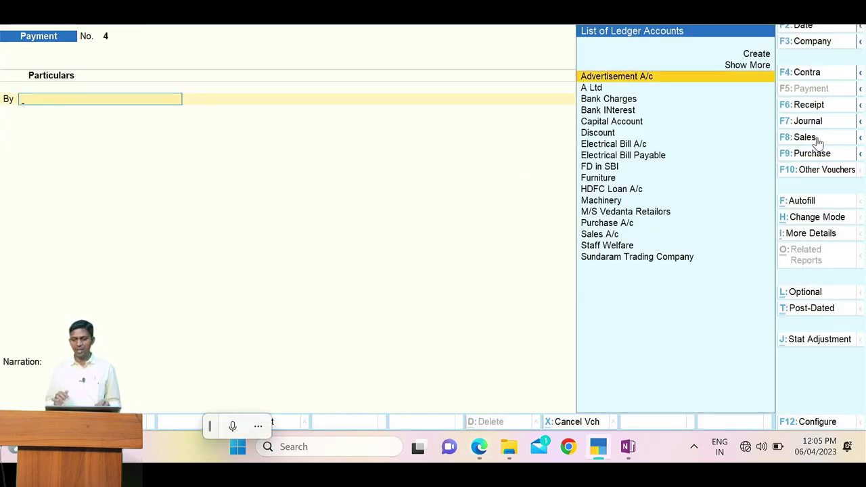
pyautogui.click(827, 170)
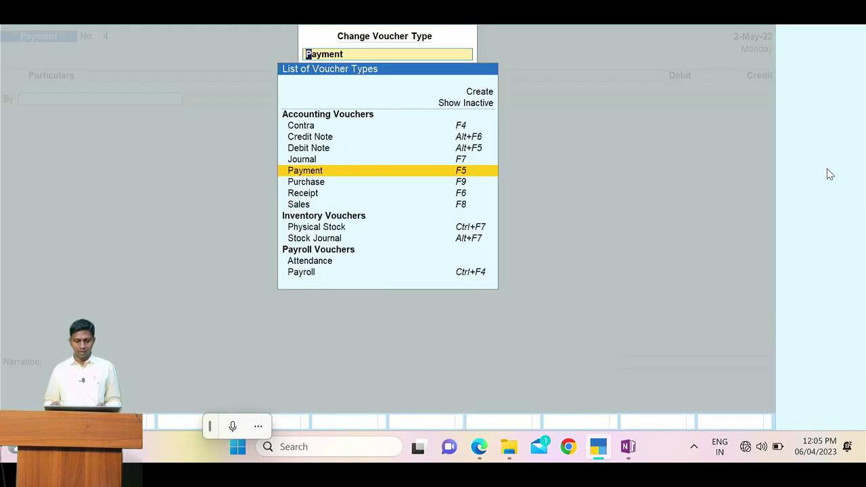
pyautogui.press('Down')
pyautogui.press('Down')
pyautogui.press('Down')
pyautogui.press('Down')
pyautogui.press('Down')
pyautogui.press('Up')
pyautogui.press('Up')
pyautogui.press('Up')
pyautogui.press('Up')
pyautogui.press('Up')
pyautogui.press('Up')
pyautogui.press('Up')
pyautogui.press('Up')
pyautogui.press('Up')
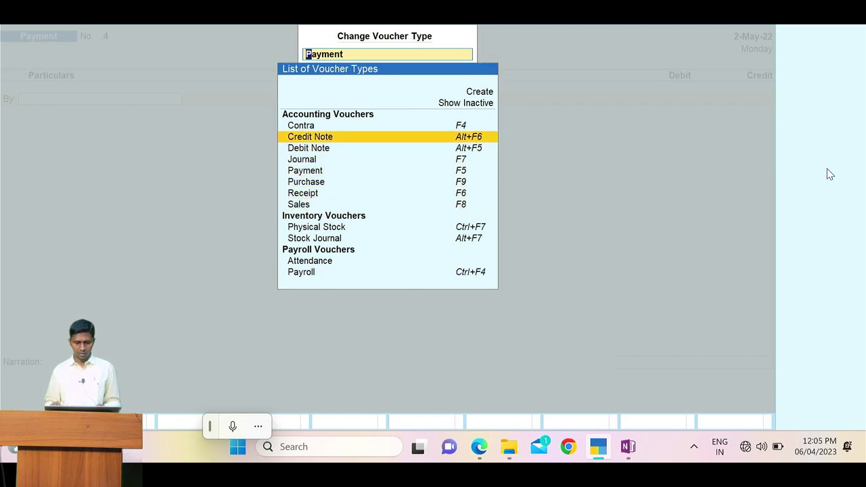
pyautogui.press('Up')
pyautogui.press('Up')
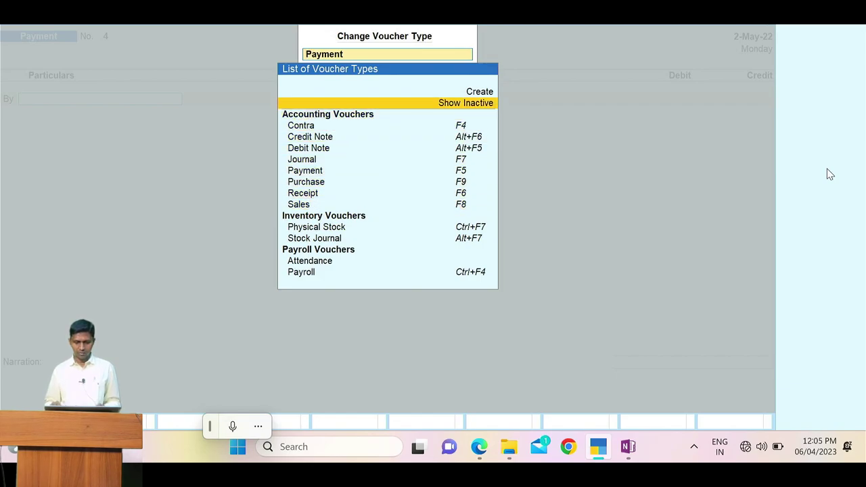
# Step: Show inactive voucher types, choose Sales Order and confirm activating it
pyautogui.press('Return')
pyautogui.press('Down')
pyautogui.press('Down')
pyautogui.press('Down')
pyautogui.press('Down')
pyautogui.press('Down')
pyautogui.press('Down')
pyautogui.press('Down')
pyautogui.press('Down')
pyautogui.press('Down')
pyautogui.press('Down')
pyautogui.press('Down')
pyautogui.press('Down')
pyautogui.press('Down')
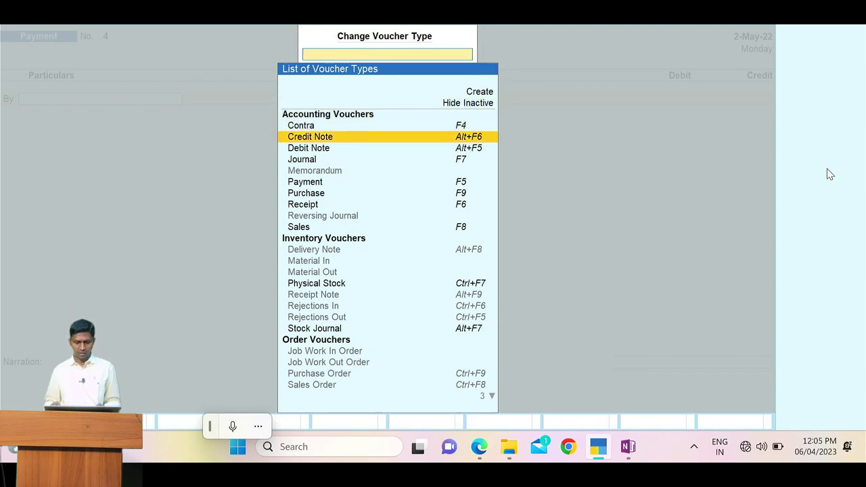
pyautogui.press('Down')
pyautogui.press('Down')
pyautogui.press('Down')
pyautogui.press('Down')
pyautogui.press('Down')
pyautogui.press('Down')
pyautogui.press('Down')
pyautogui.press('Down')
pyautogui.press('Down')
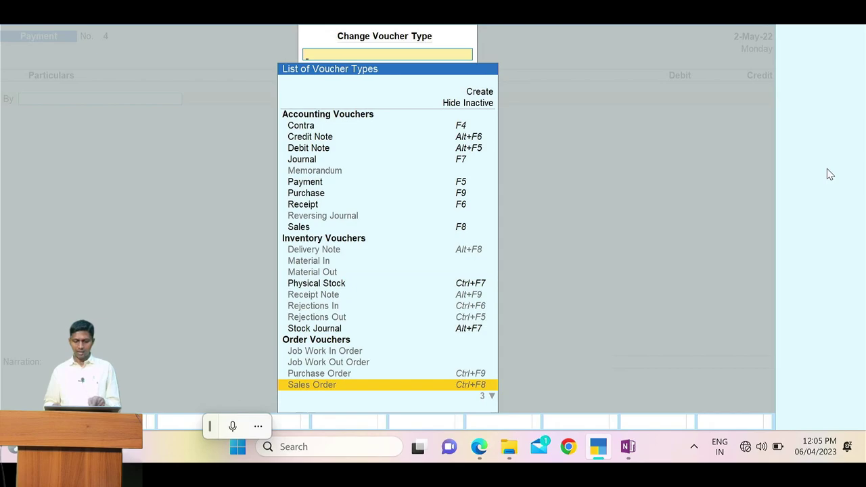
pyautogui.press('Return')
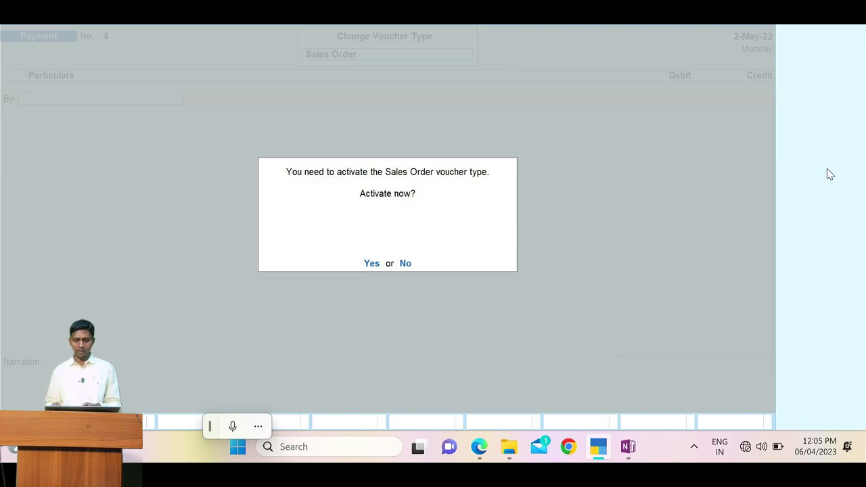
pyautogui.press('Return')
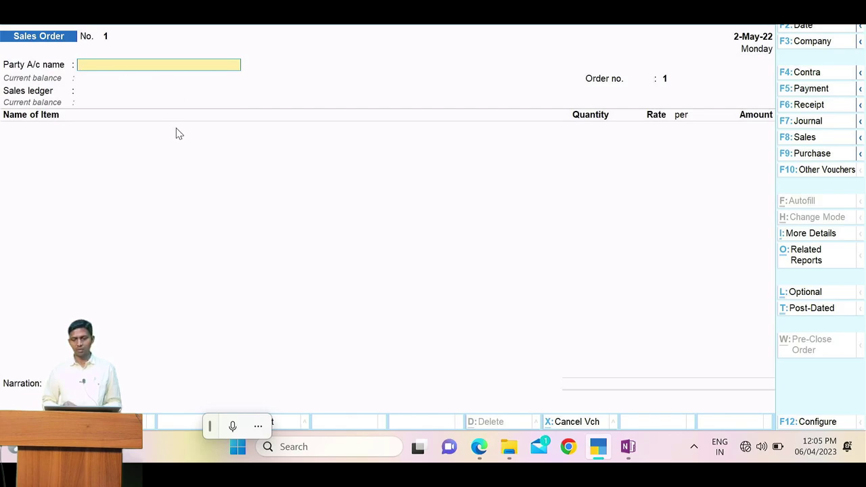
pyautogui.hotkey('alt', 'Tab')
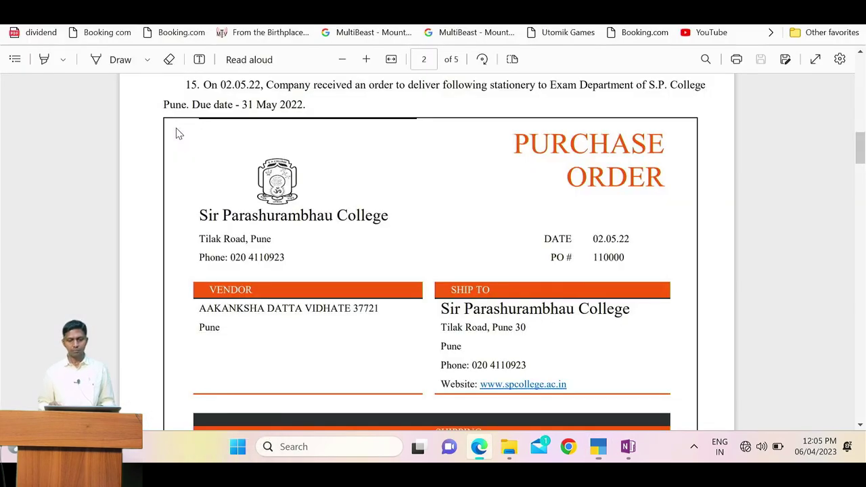
pyautogui.scroll(-2, 176, 132)
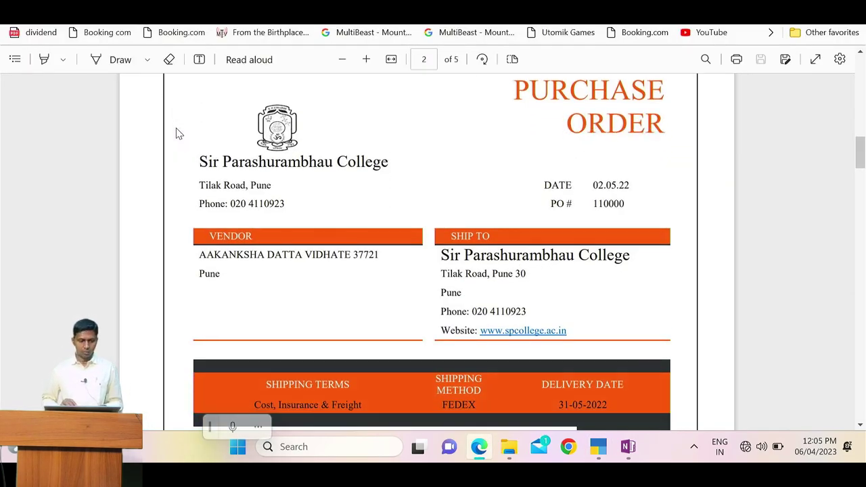
pyautogui.hotkey('alt', 'Tab')
pyautogui.hotkey('alt', 'Tab')
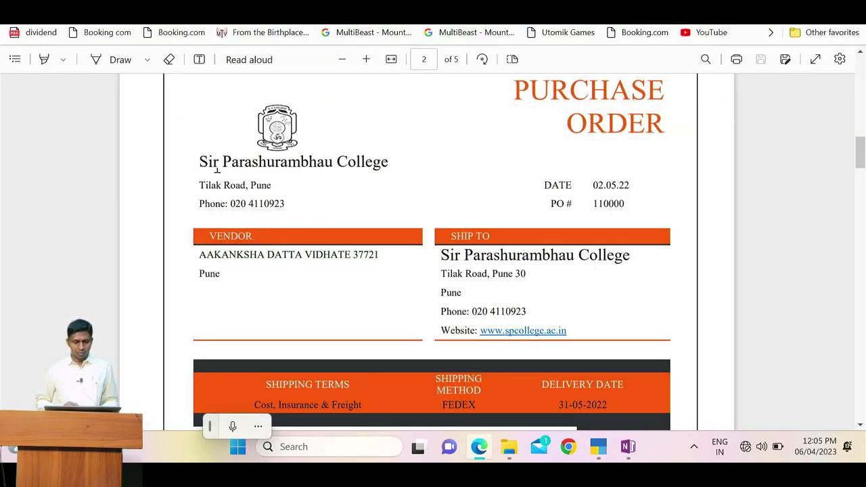
pyautogui.moveTo(196, 161); pyautogui.dragTo(392, 177)
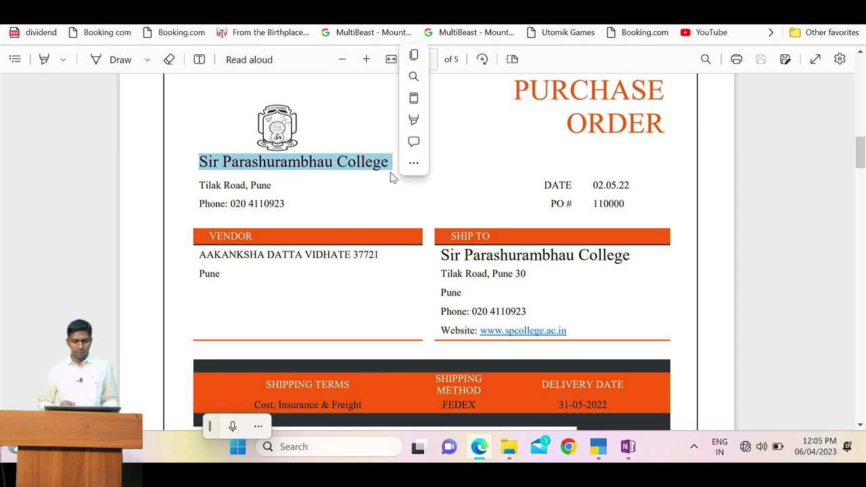
pyautogui.click(306, 164)
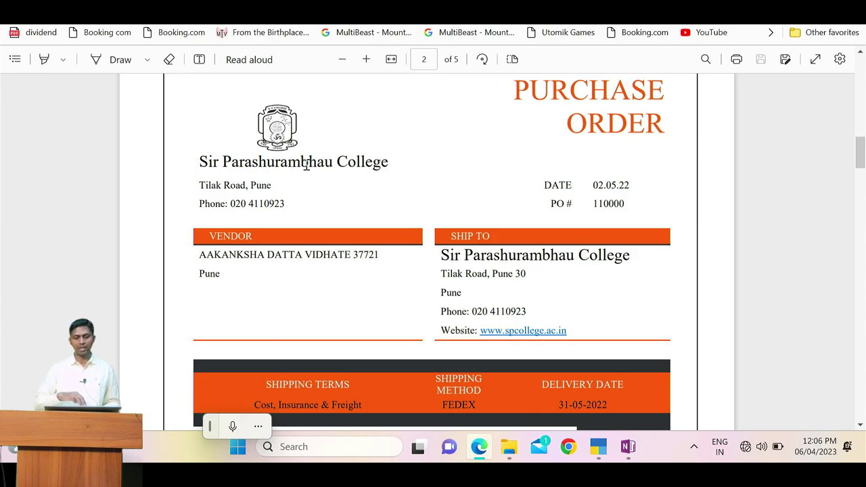
pyautogui.hotkey('alt', 'Tab')
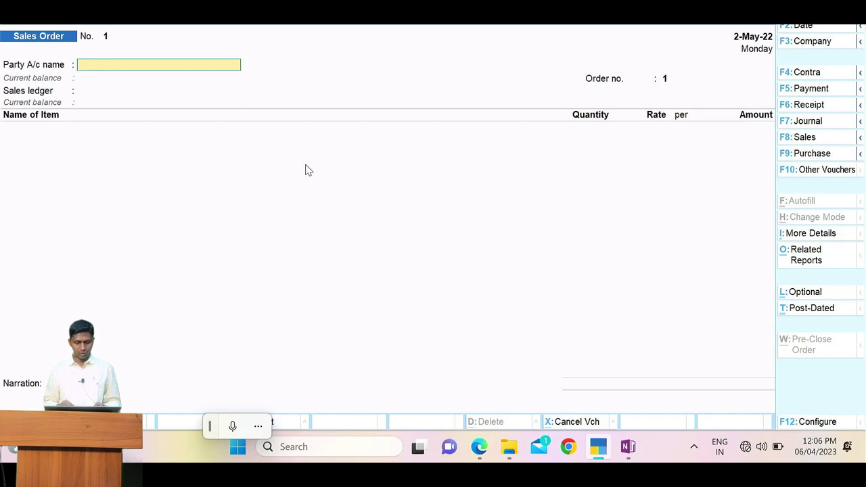
pyautogui.hotkey('alt', 'Tab')
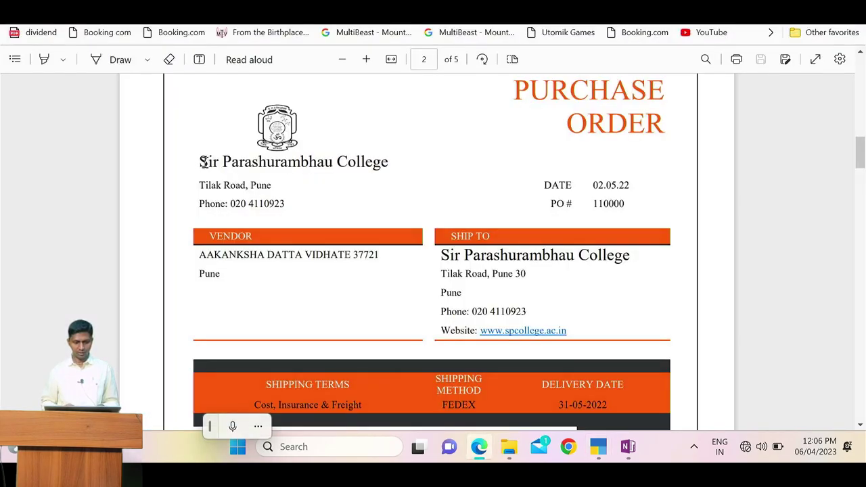
pyautogui.moveTo(208, 163); pyautogui.dragTo(393, 168)
pyautogui.hotkey('ctrl', 'c')
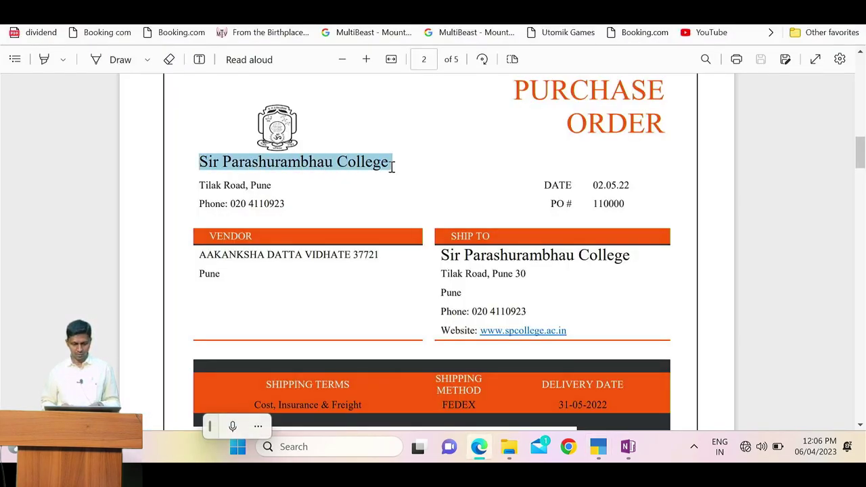
pyautogui.hotkey('alt', 'Tab')
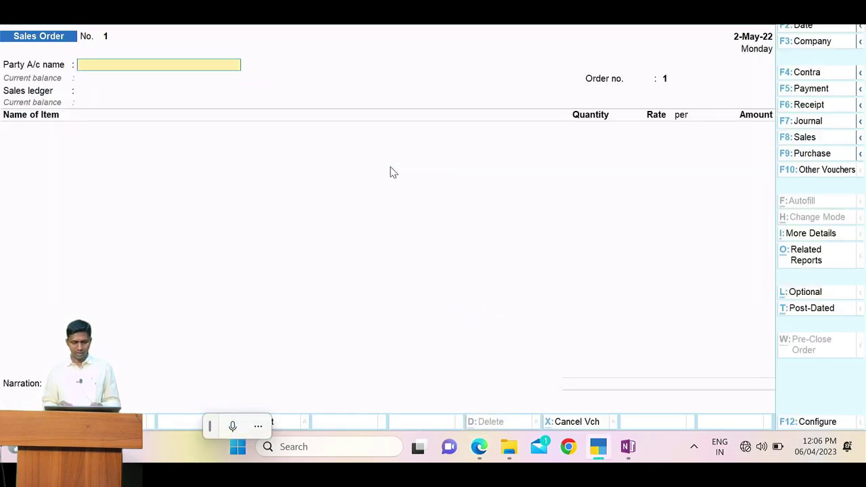
# Step: Create the party ledger 'Sir Parashurambhau College A/v' under Sundry Debtors
pyautogui.hotkey('alt', 'c')
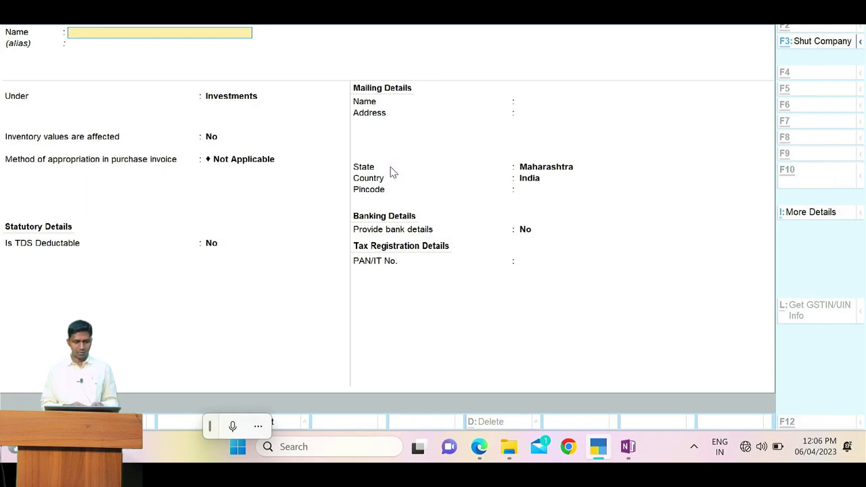
pyautogui.hotkey('ctrl', 'v')
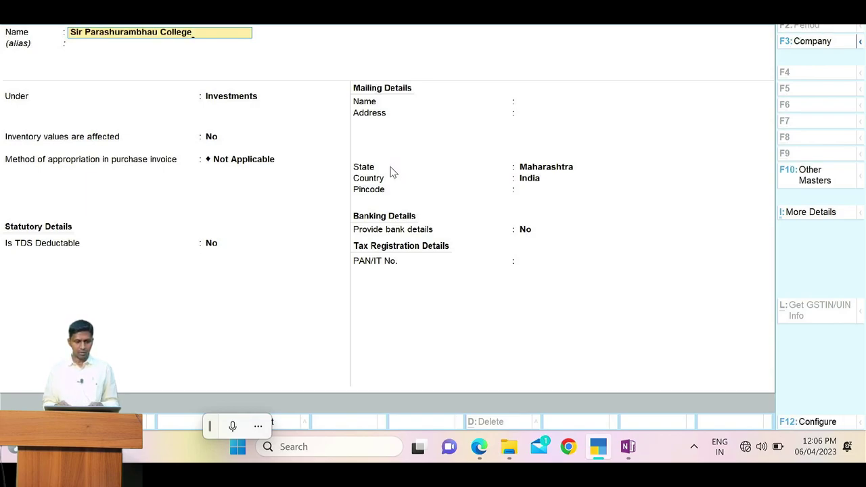
pyautogui.write('A/v')
pyautogui.press('Return')
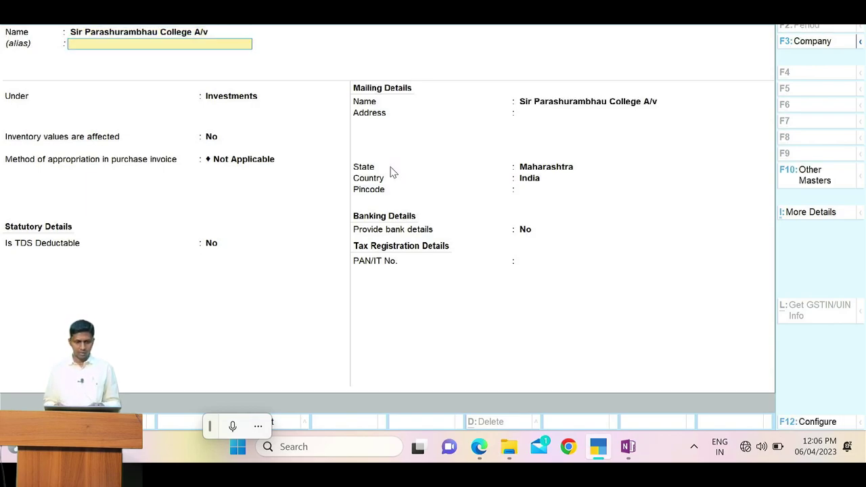
pyautogui.press('Return')
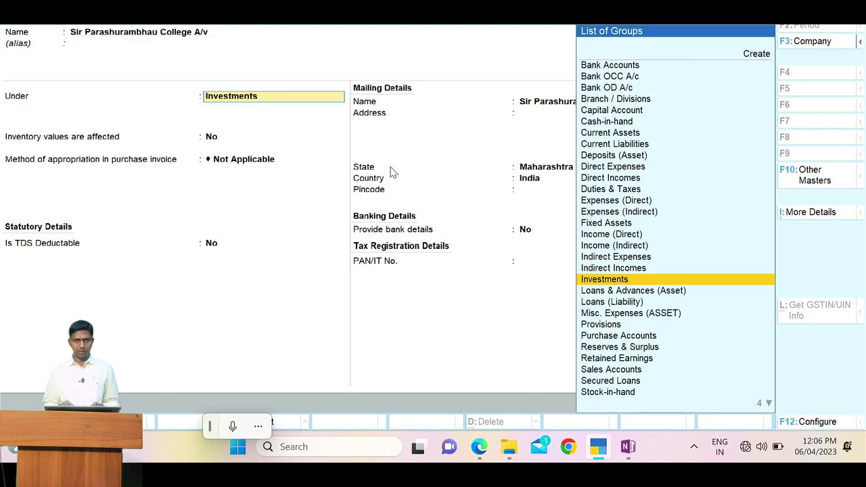
pyautogui.write('Su')
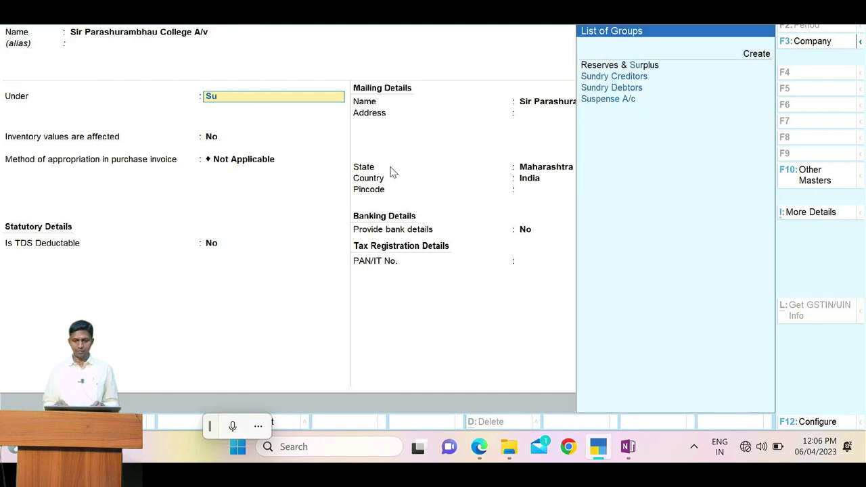
pyautogui.press('Down')
pyautogui.press('Down')
pyautogui.press('Return')
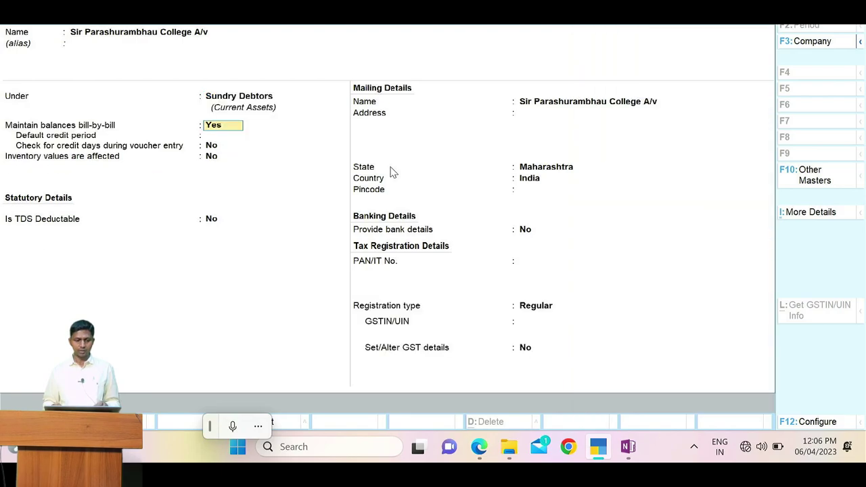
pyautogui.press('Return')
pyautogui.press('Return')
pyautogui.press('Return')
pyautogui.press('Return')
pyautogui.press('Return')
pyautogui.press('Return')
pyautogui.press('Return')
pyautogui.press('Return')
pyautogui.press('Return')
pyautogui.press('Return')
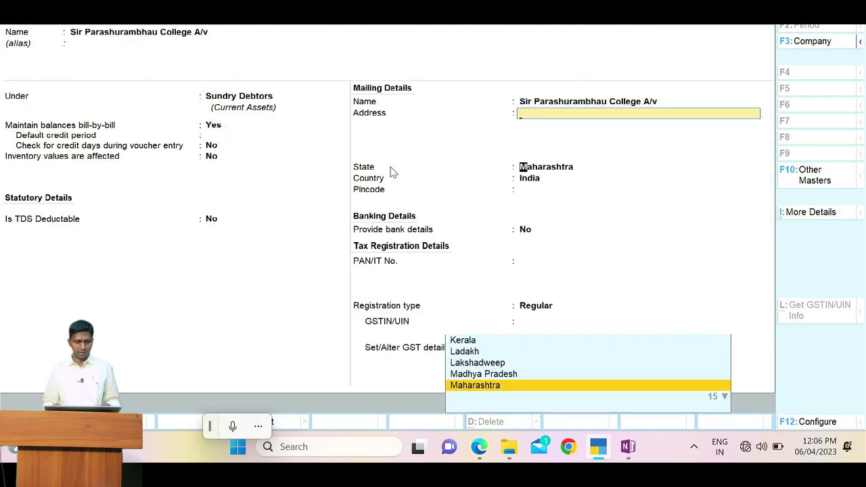
pyautogui.press('Return')
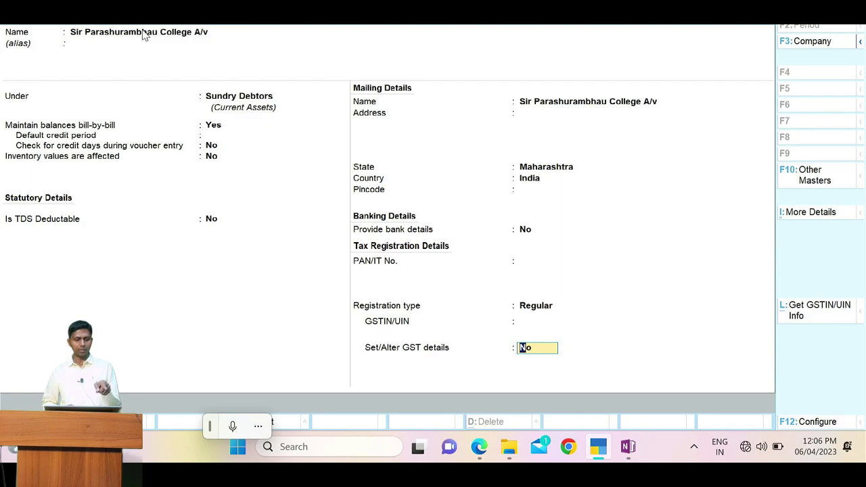
# Step: Correct the ledger name to 'Sir Parashurambhau College A/c' and step through the credit and mailing details
pyautogui.click(206, 37)
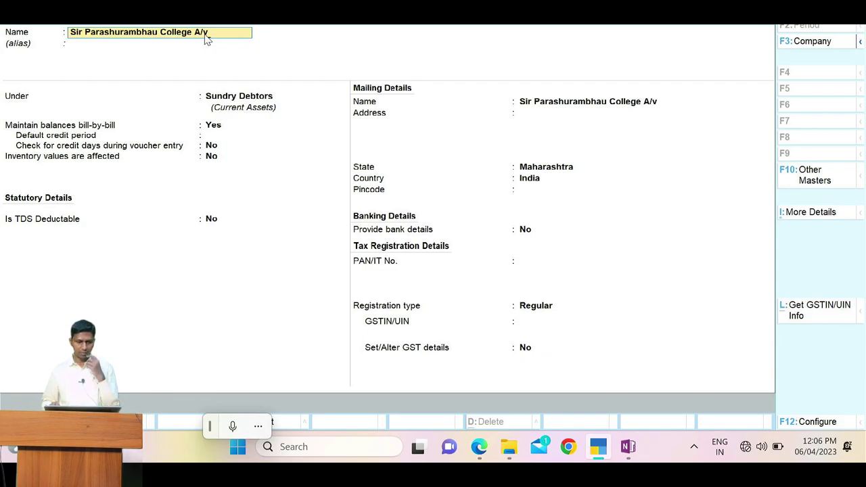
pyautogui.press('BackSpace')
pyautogui.write('c')
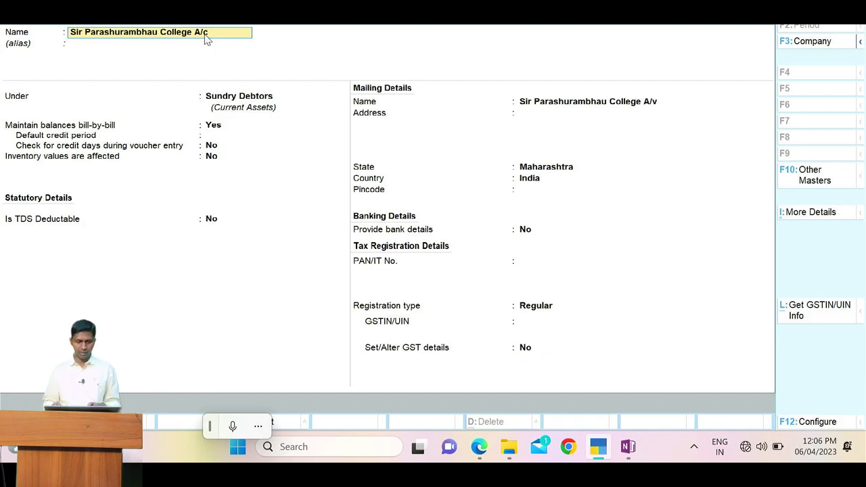
pyautogui.press('Return')
pyautogui.press('Return')
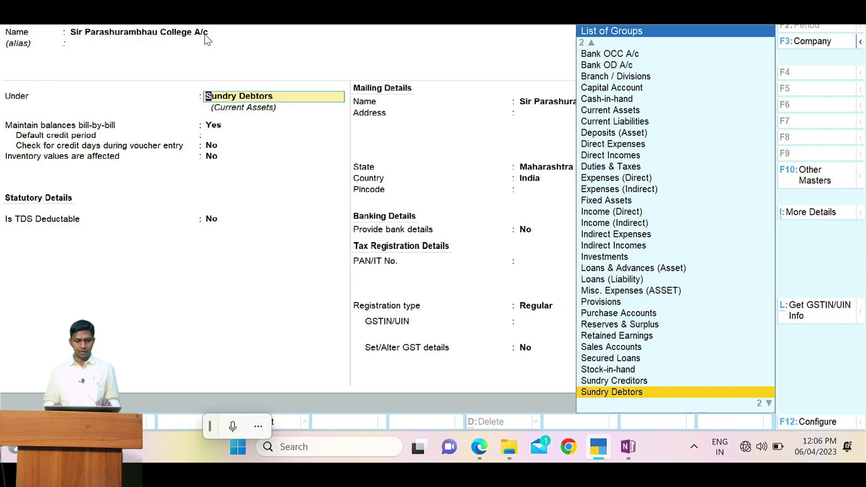
pyautogui.press('Return')
pyautogui.press('Return')
pyautogui.press('Return')
pyautogui.press('Return')
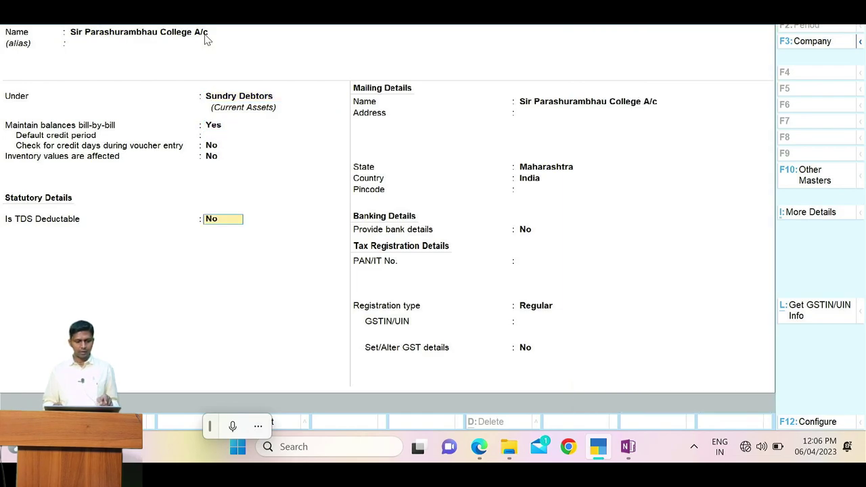
pyautogui.press('Up')
pyautogui.press('Return')
pyautogui.press('Up')
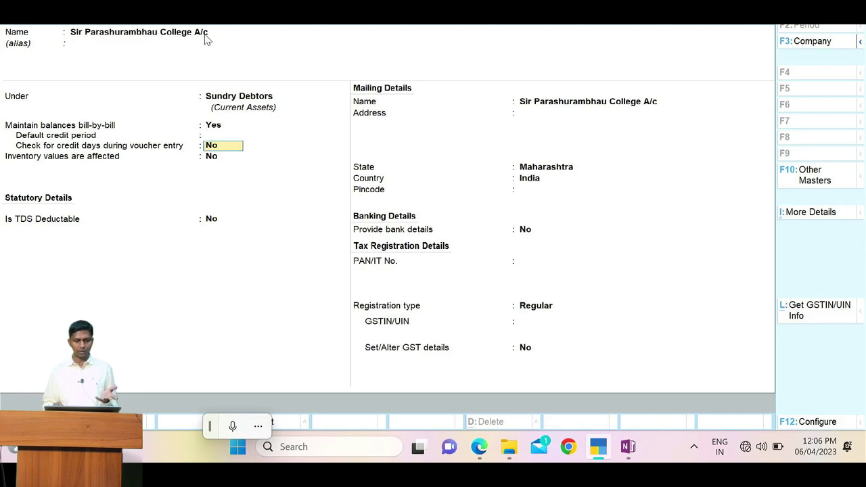
pyautogui.press('Return')
pyautogui.press('Return')
pyautogui.press('Return')
pyautogui.press('Return')
pyautogui.press('Return')
pyautogui.press('Return')
pyautogui.press('Return')
pyautogui.press('Return')
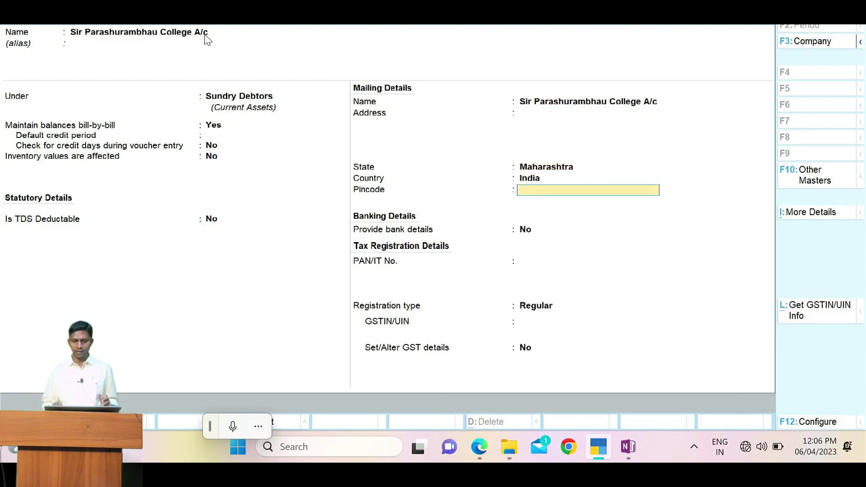
pyautogui.press('Return')
pyautogui.press('Return')
pyautogui.press('Return')
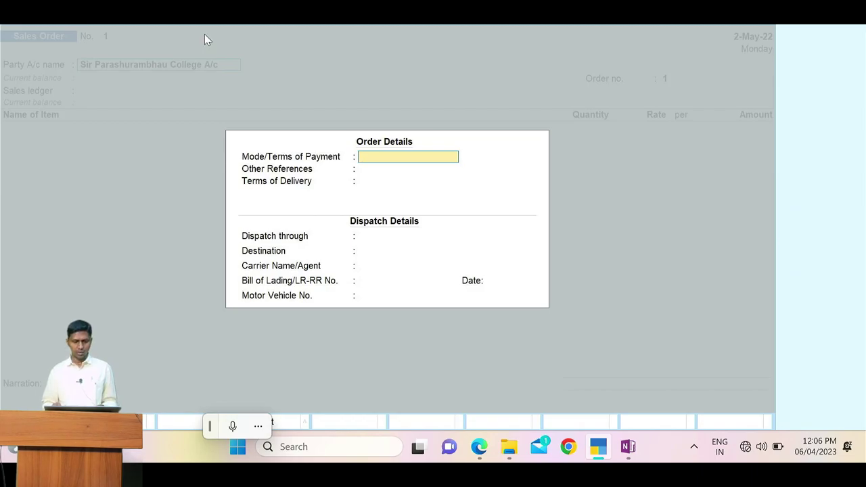
# Step: Scroll the purchase order PDF to its totals and 60-day credit terms
pyautogui.hotkey('alt', 'Tab')
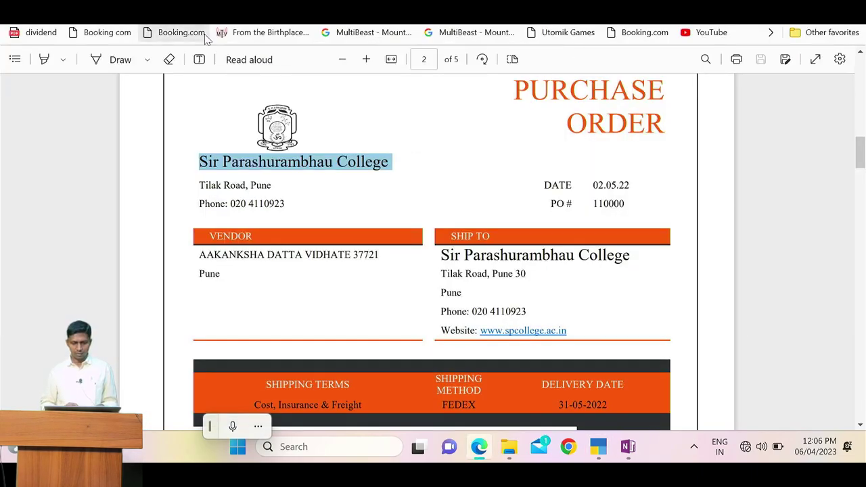
pyautogui.scroll(-5, 353, 245)
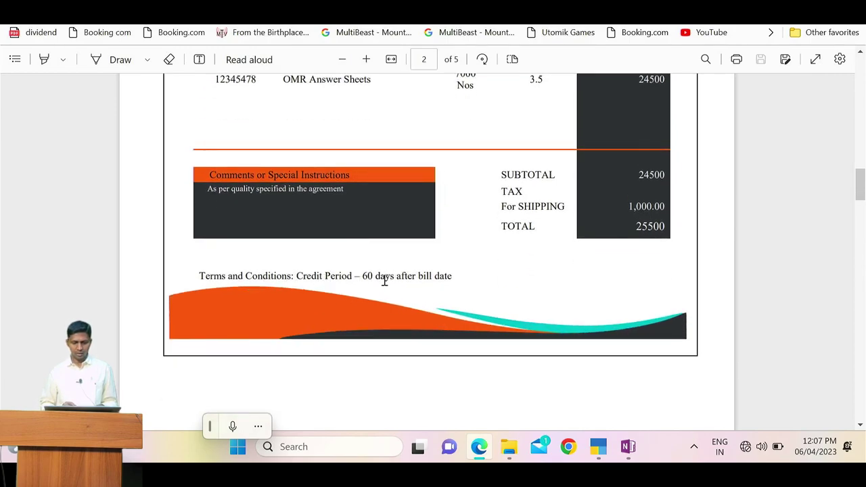
pyautogui.scroll(-1, 442, 278)
pyautogui.scroll(3, 442, 279)
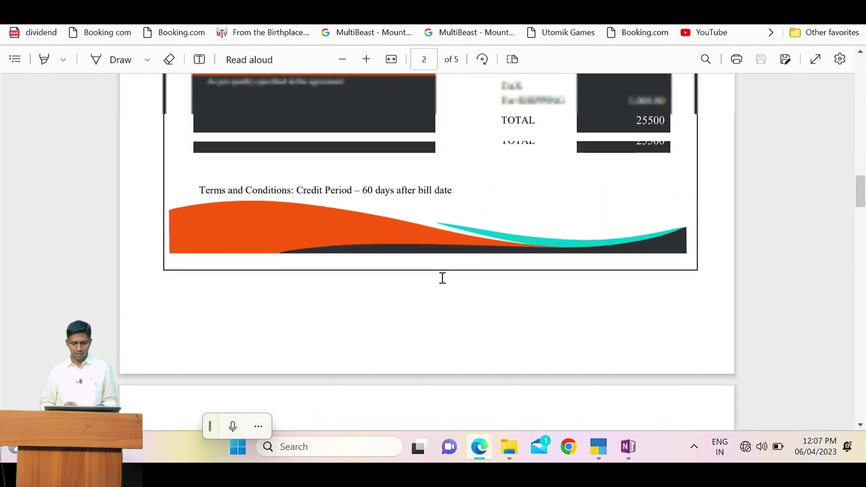
pyautogui.scroll(1, 442, 278)
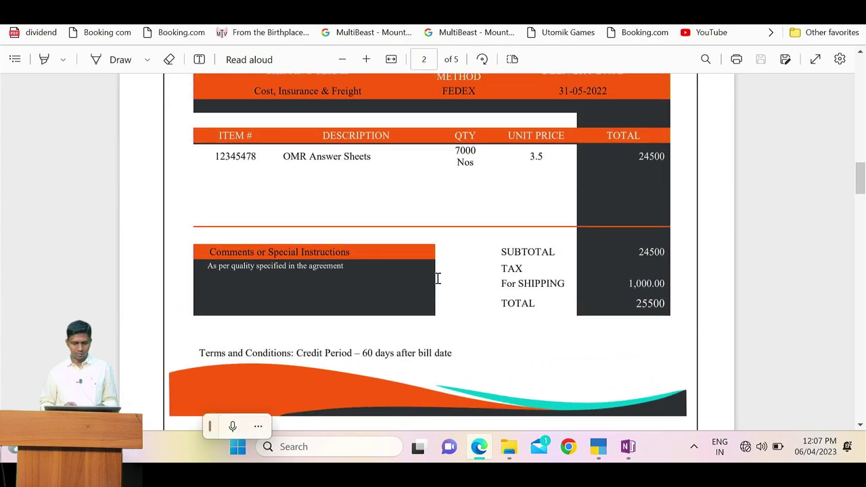
pyautogui.scroll(4, 278, 267)
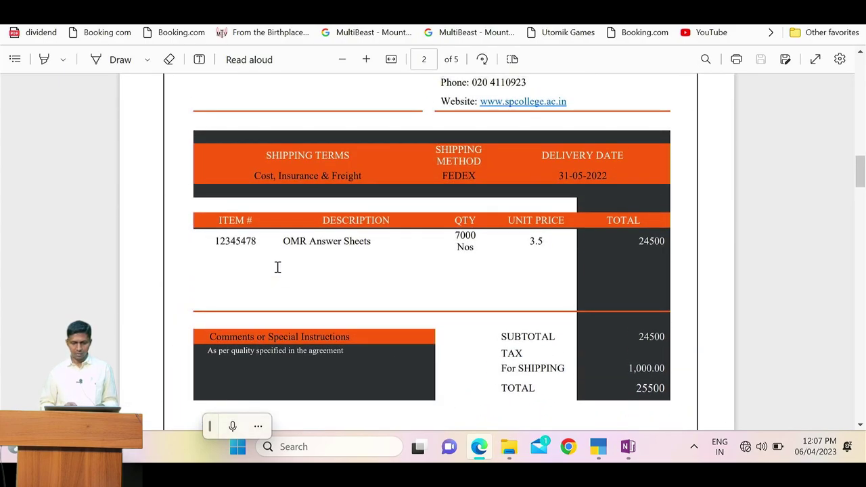
pyautogui.scroll(1, 277, 267)
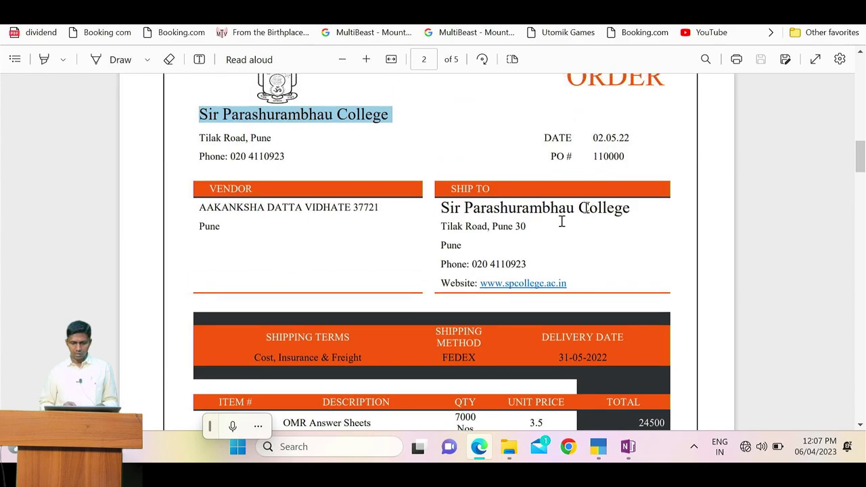
pyautogui.scroll(2, 344, 230)
pyautogui.scroll(-1, 343, 229)
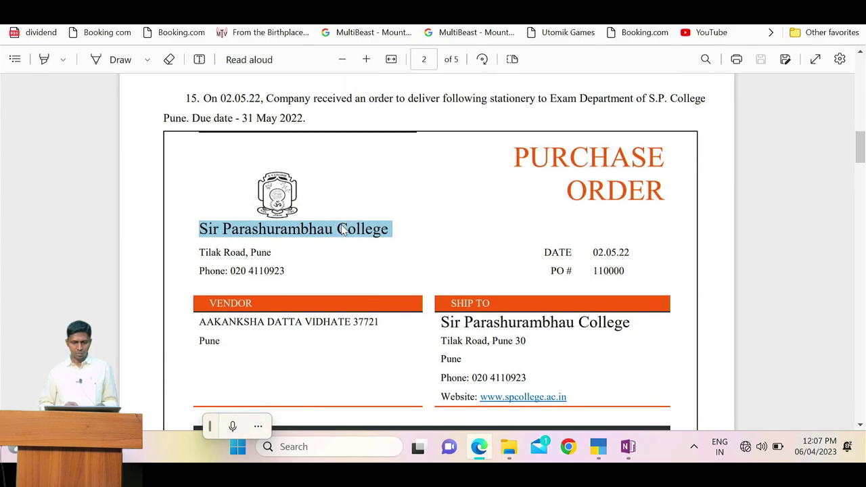
pyautogui.scroll(-6, 342, 230)
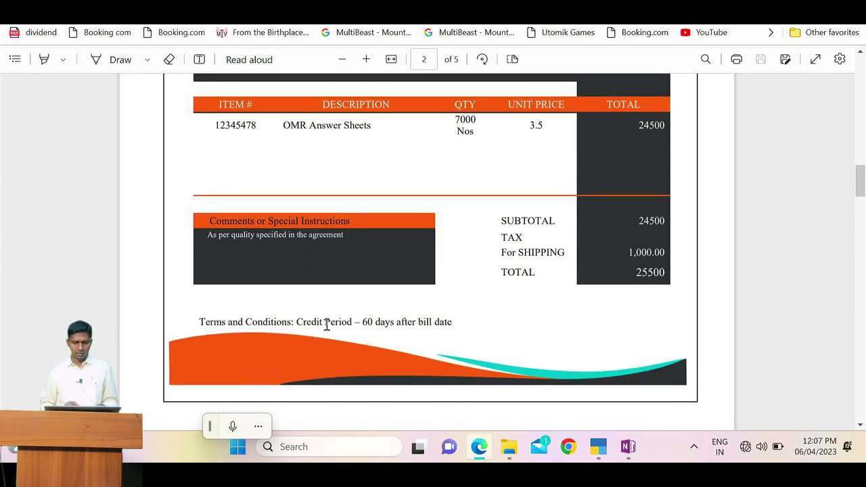
pyautogui.hotkey('alt', 'Tab')
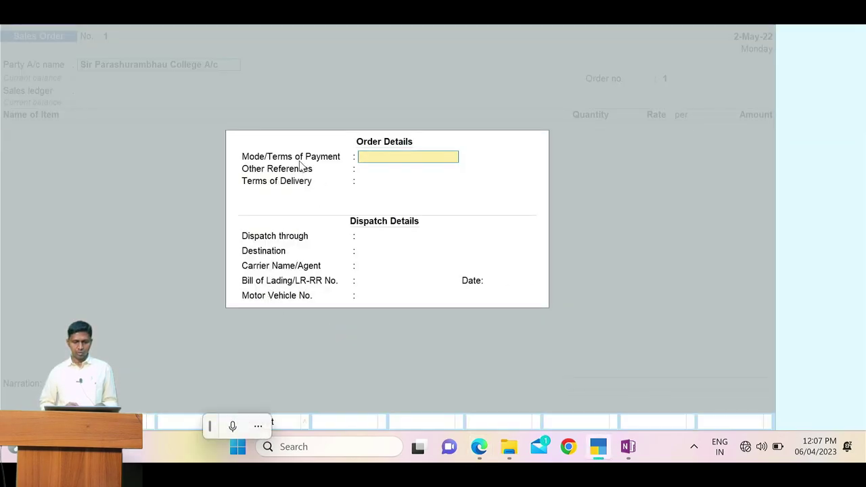
pyautogui.hotkey('alt', 'Tab')
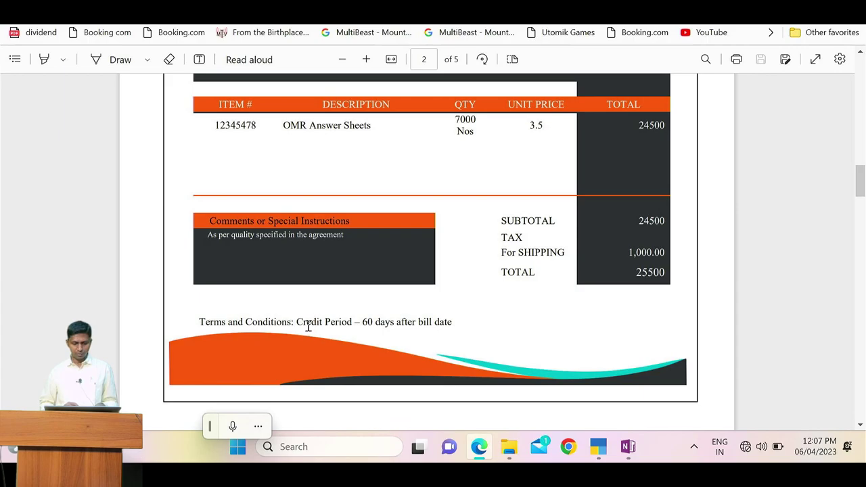
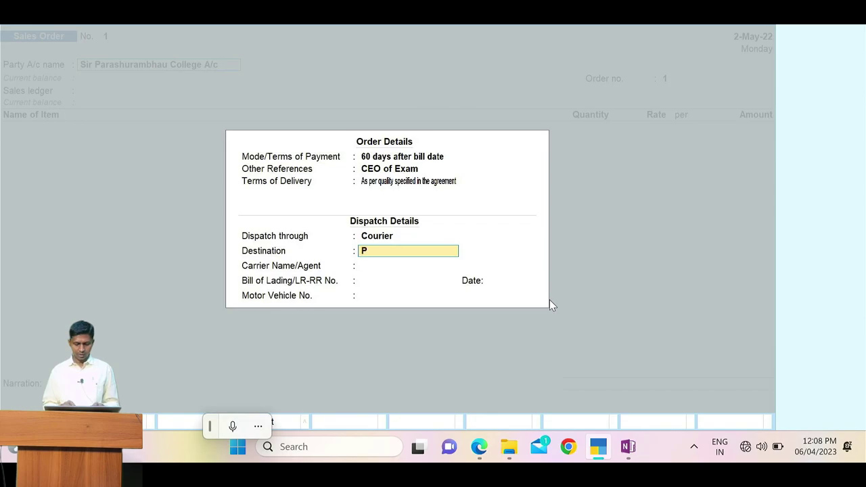
# Step: Enter Pune as the sales order's destination
pyautogui.write('e')
pyautogui.press('Return')
pyautogui.hotkey('alt', 'Tab')
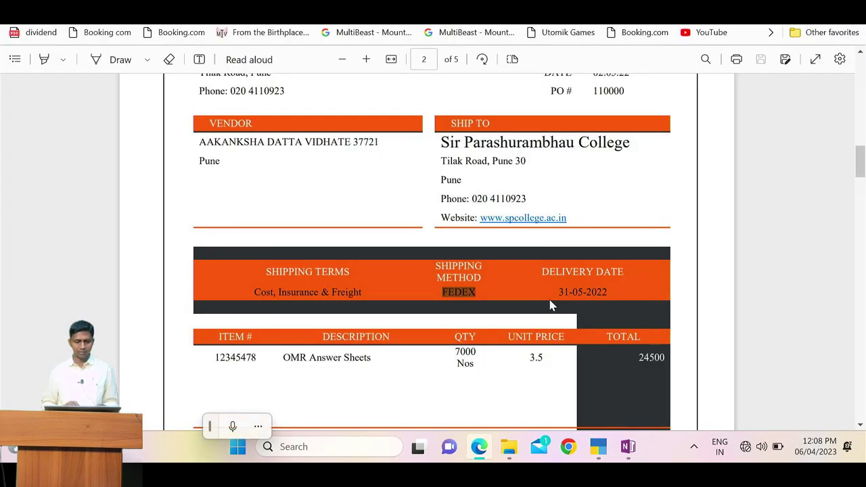
pyautogui.doubleClick(258, 182)
pyautogui.hotkey('alt', 'Tab')
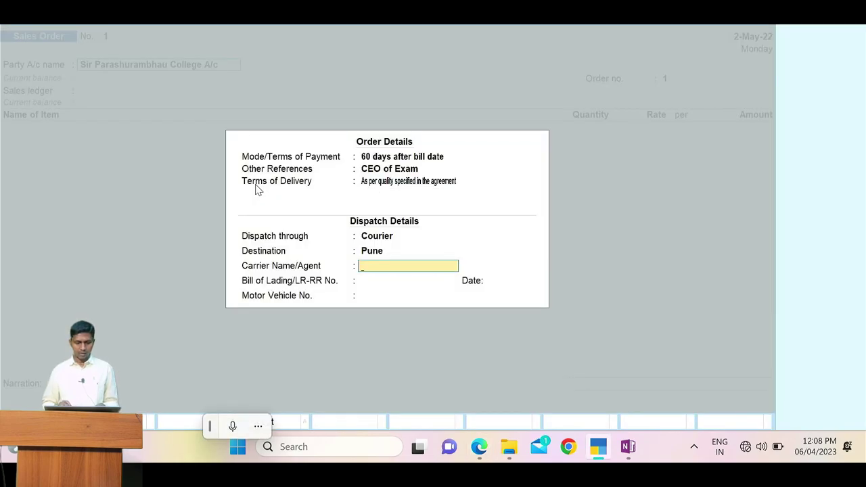
# Step: Copy FEDEX from the purchase order PDF into the Carrier Name field
pyautogui.hotkey('alt', 'Tab')
pyautogui.scroll(-2, 256, 186)
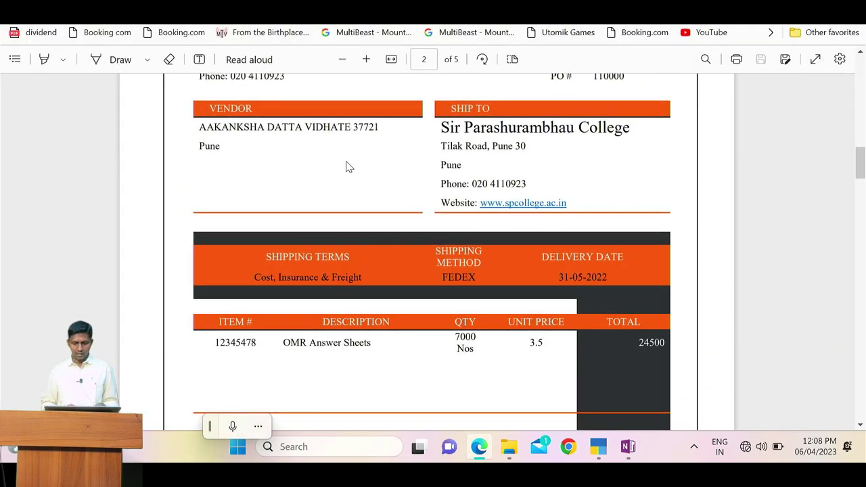
pyautogui.doubleClick(451, 277)
pyautogui.hotkey('ctrl', 'c')
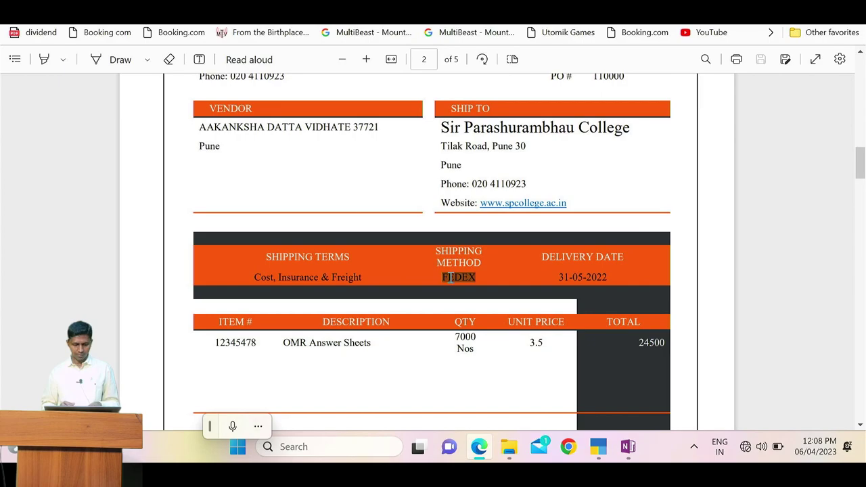
pyautogui.hotkey('alt', 'Tab')
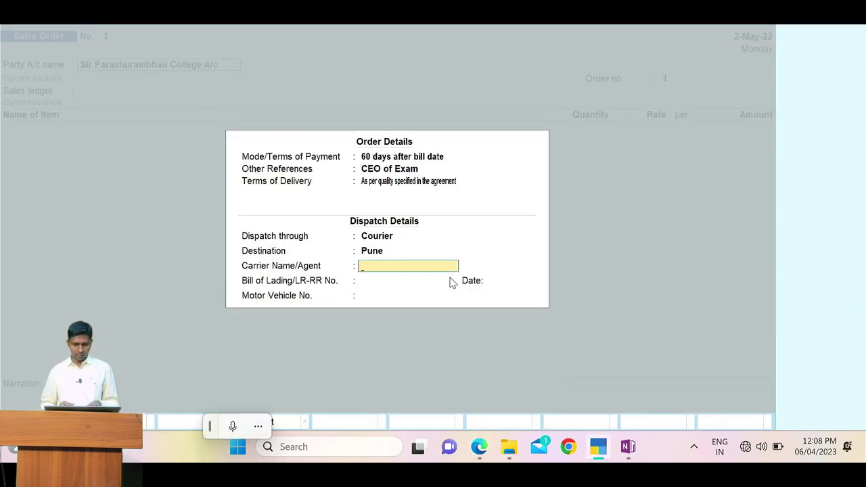
pyautogui.hotkey('ctrl', 'v')
pyautogui.press('Return')
# Step: Leave the bill of lading number and date blank and accept the order details
pyautogui.hotkey('alt', 'Tab')
pyautogui.scroll(-1, 393, 325)
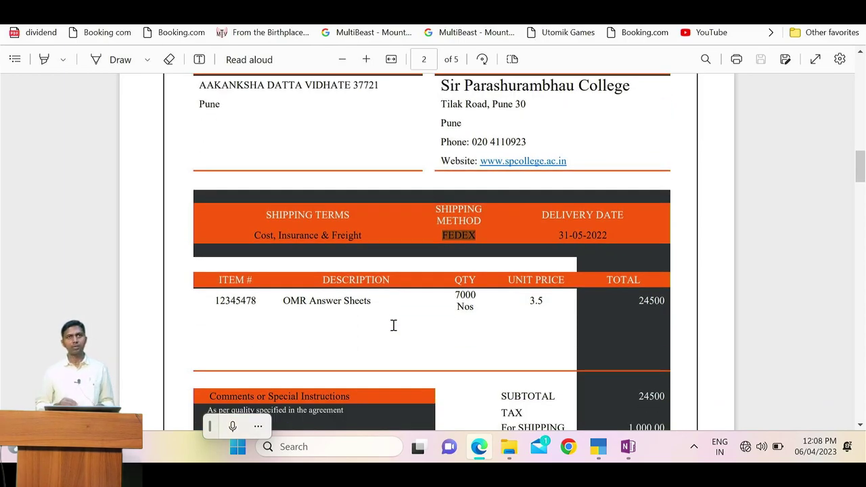
pyautogui.hotkey('alt', 'Tab')
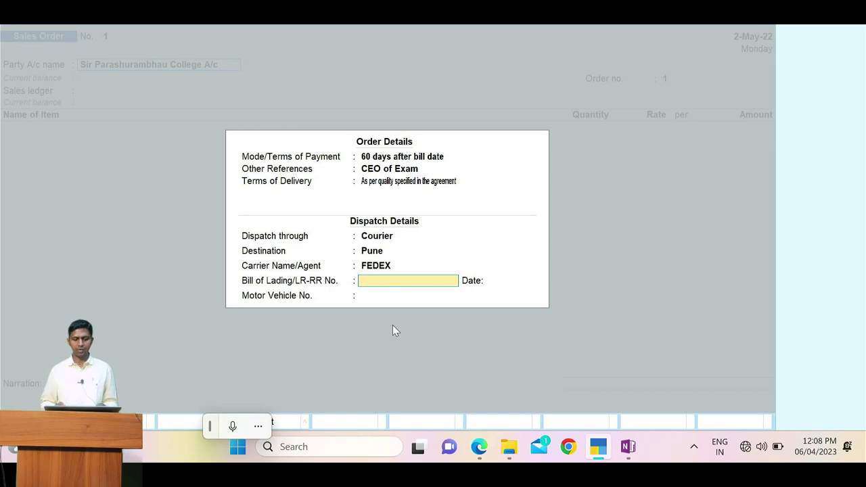
pyautogui.press('Return')
pyautogui.hotkey('alt', 'Tab')
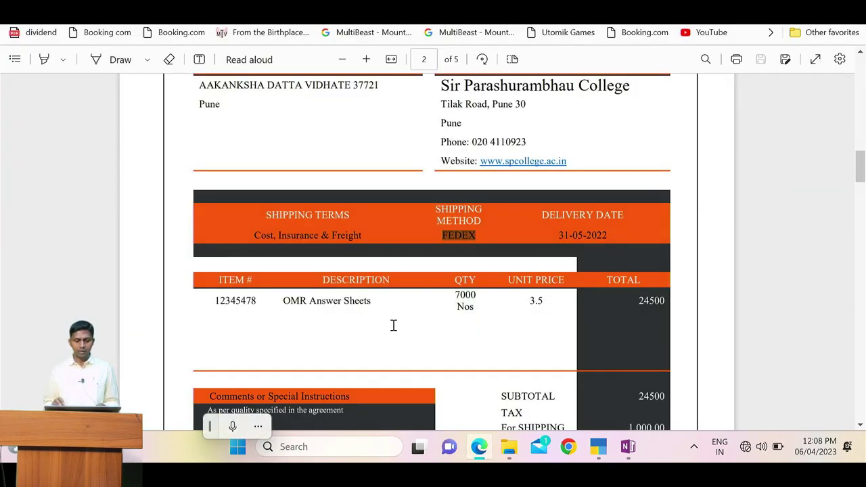
pyautogui.hotkey('alt', 'Tab')
pyautogui.press('Return')
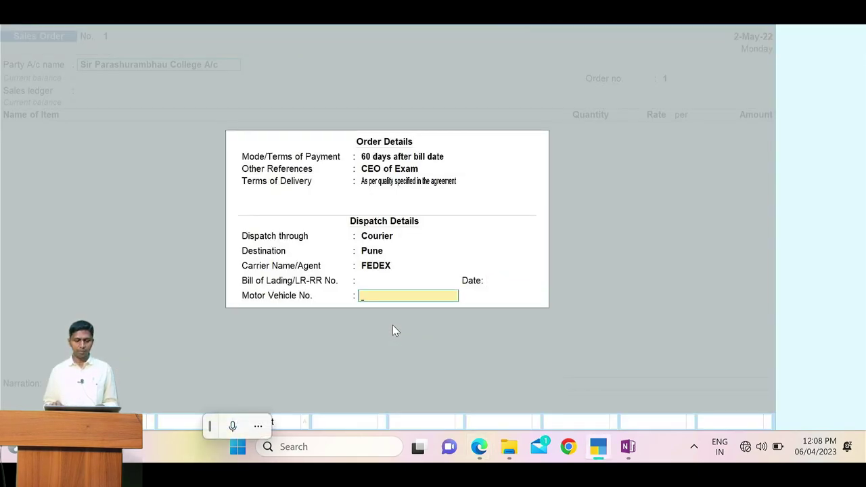
pyautogui.press('Return')
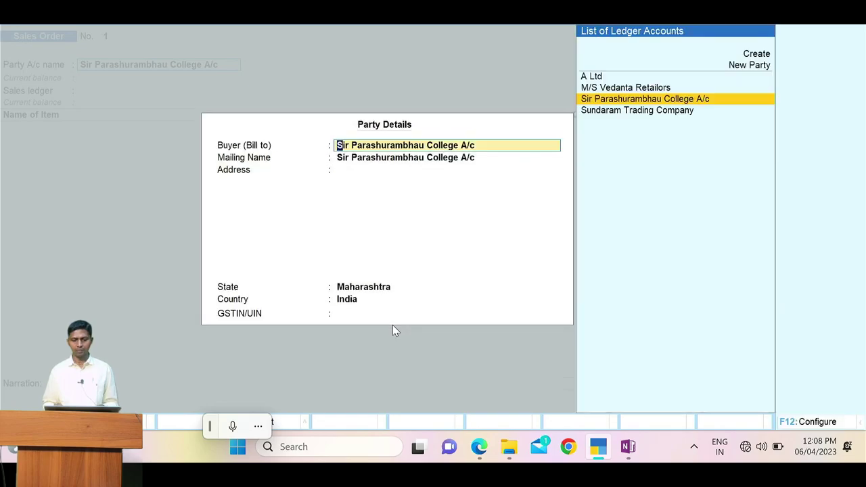
# Step: Enter Pune as the buyer's first address line and accept the party details
pyautogui.press('Return')
pyautogui.press('Return')
pyautogui.write('Pune')
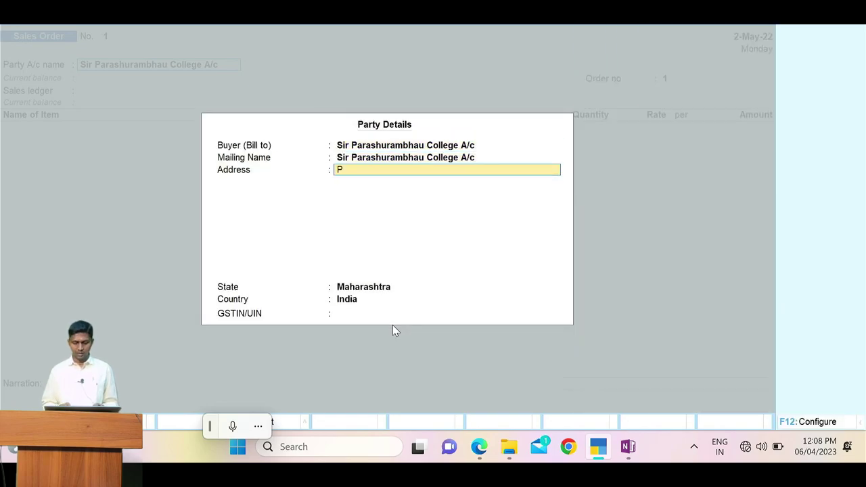
pyautogui.press('Return')
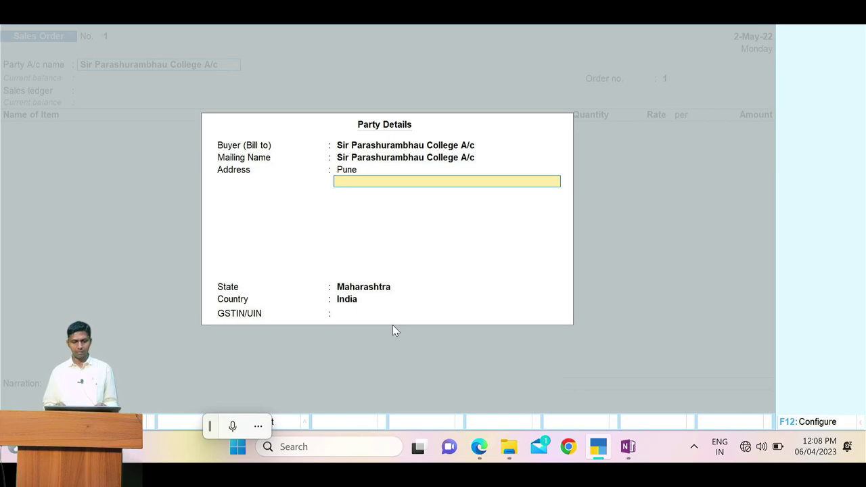
pyautogui.press('Up')
pyautogui.press('Up')
pyautogui.press('Up')
pyautogui.press('Return')
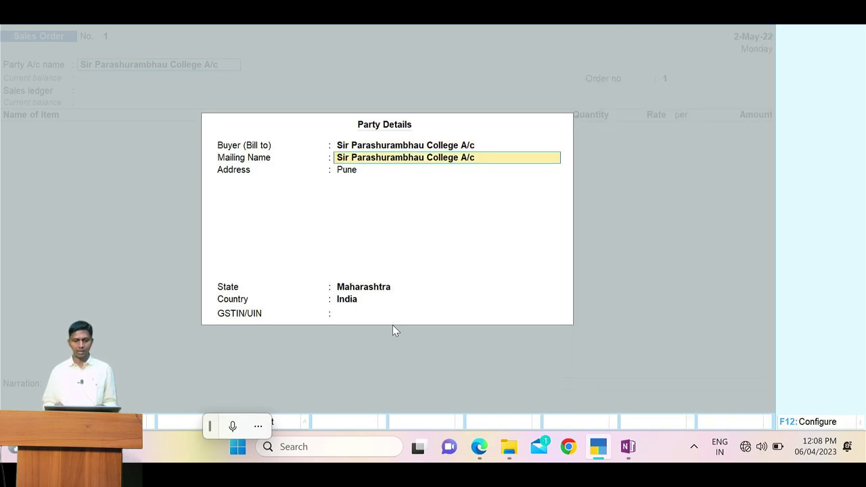
pyautogui.press('Return')
pyautogui.press('Return')
pyautogui.press('Up')
pyautogui.press('Up')
pyautogui.press('Return')
pyautogui.press('Return')
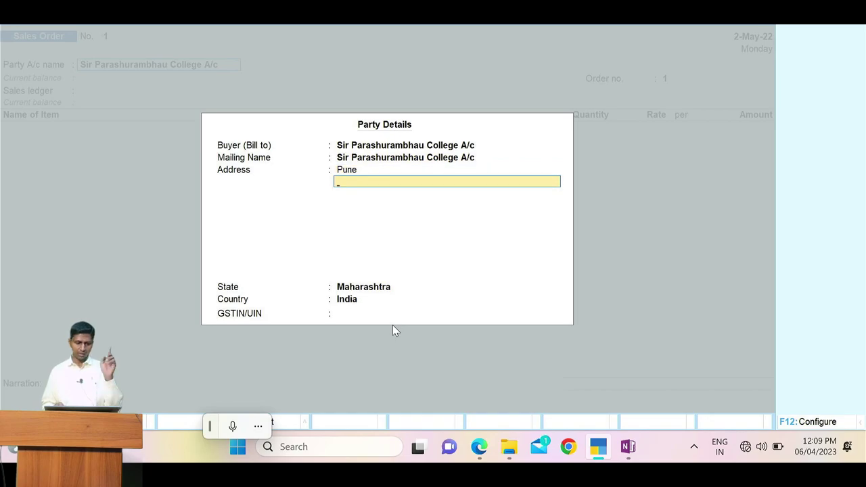
pyautogui.press('Return')
pyautogui.press('Return')
pyautogui.press('Return')
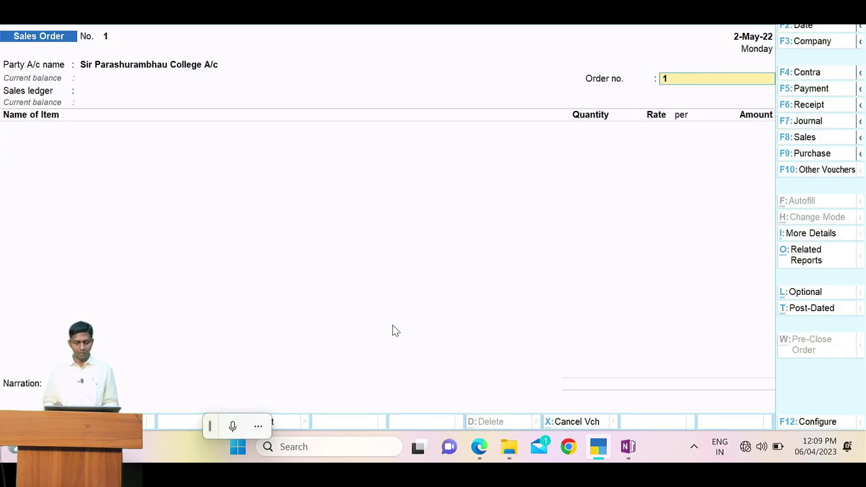
# Step: Review the purchase order PDF before returning to the sales order voucher
pyautogui.hotkey('alt', 'Tab')
pyautogui.scroll(3, 392, 326)
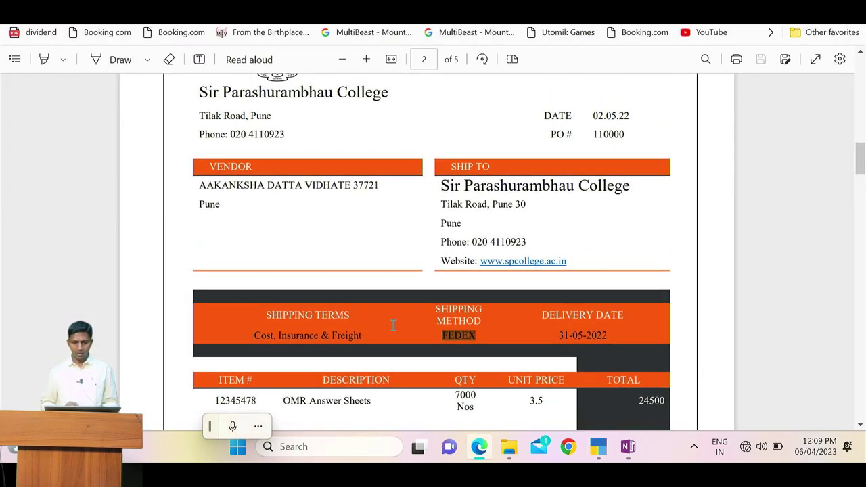
pyautogui.scroll(1, 393, 326)
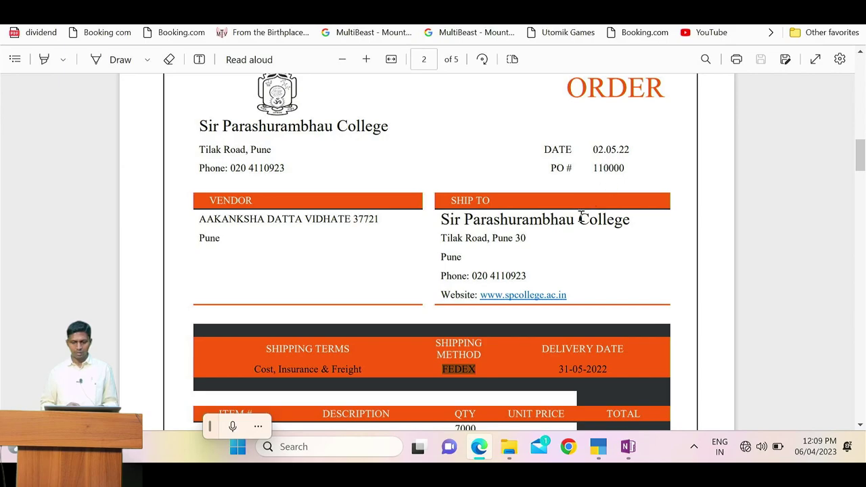
pyautogui.scroll(3, 581, 217)
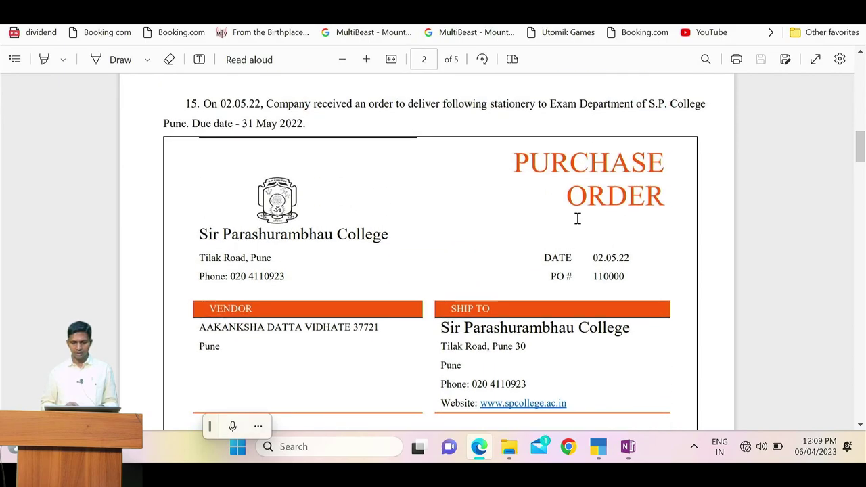
pyautogui.scroll(-3, 576, 224)
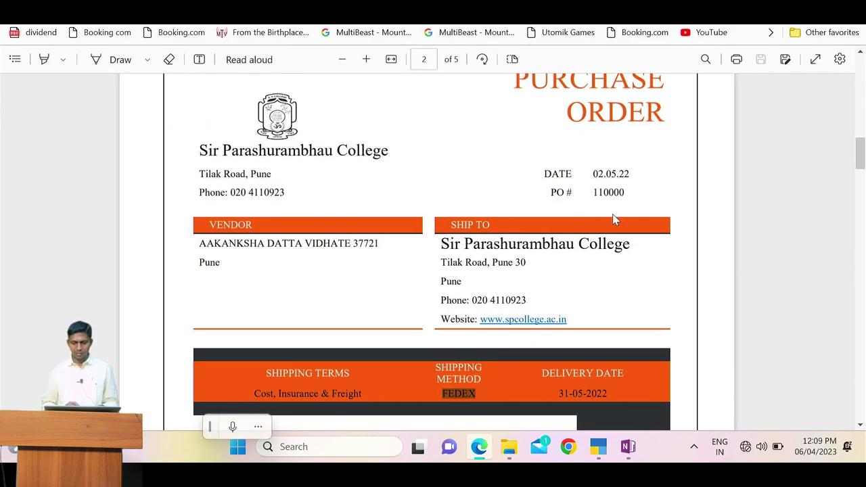
pyautogui.hotkey('alt', 'Tab')
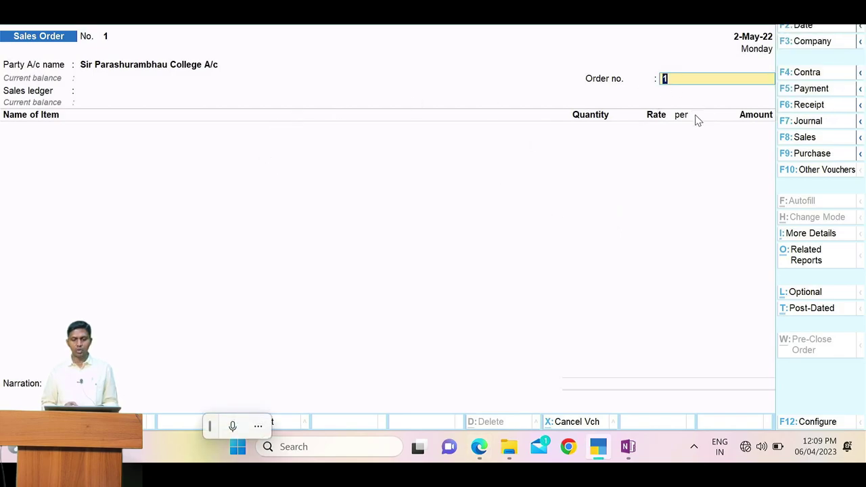
pyautogui.hotkey('alt', 'Tab')
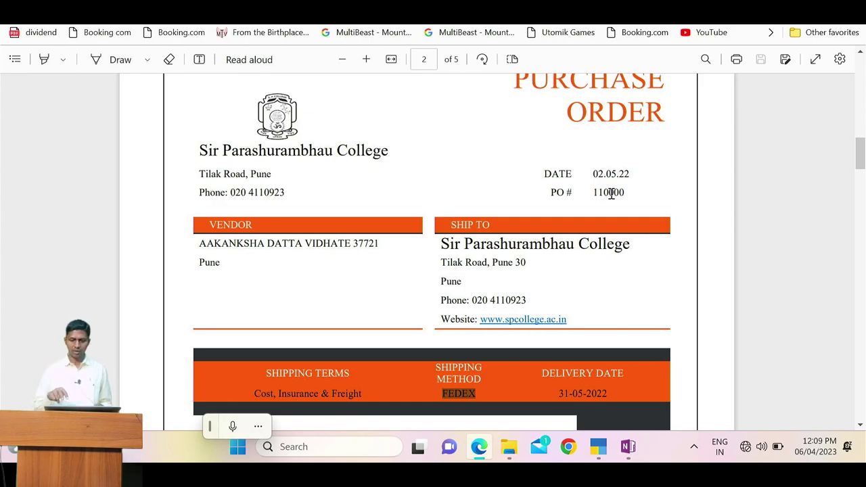
pyautogui.hotkey('alt', 'Tab')
# Step: Accept order number 1 and choose Sales A/c as the sales ledger
pyautogui.press('Return')
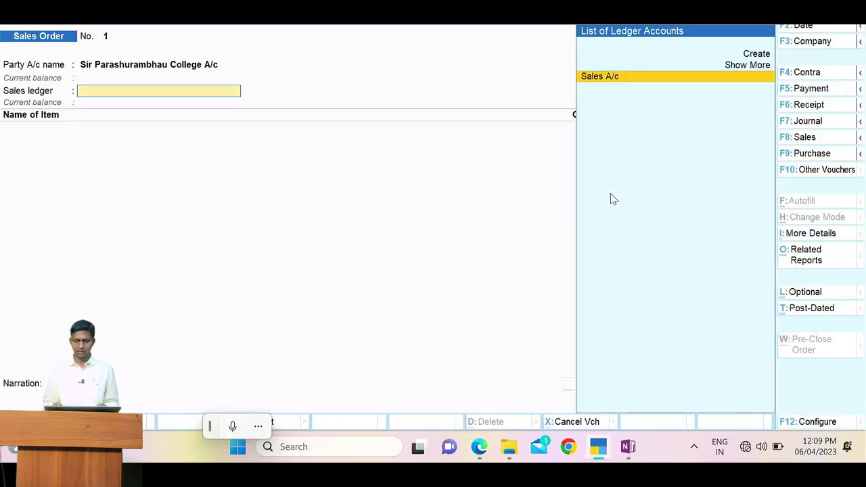
pyautogui.hotkey('alt', 'Tab')
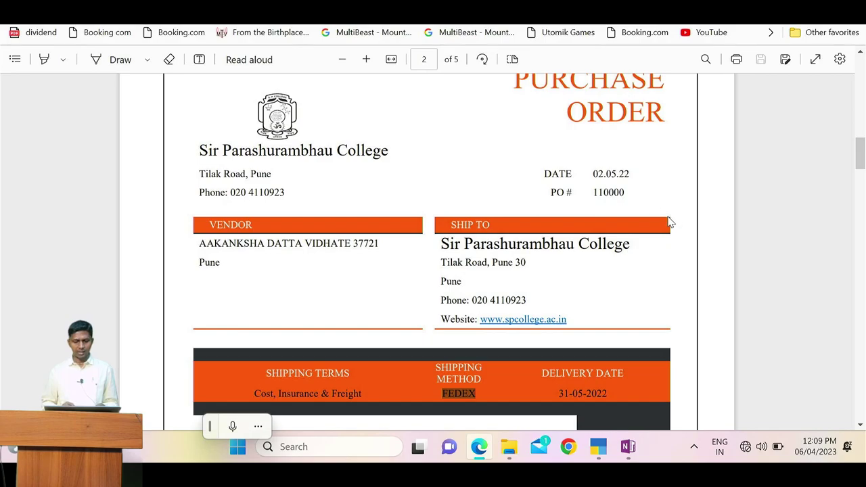
pyautogui.scroll(-3, 443, 350)
pyautogui.hotkey('alt', 'Tab')
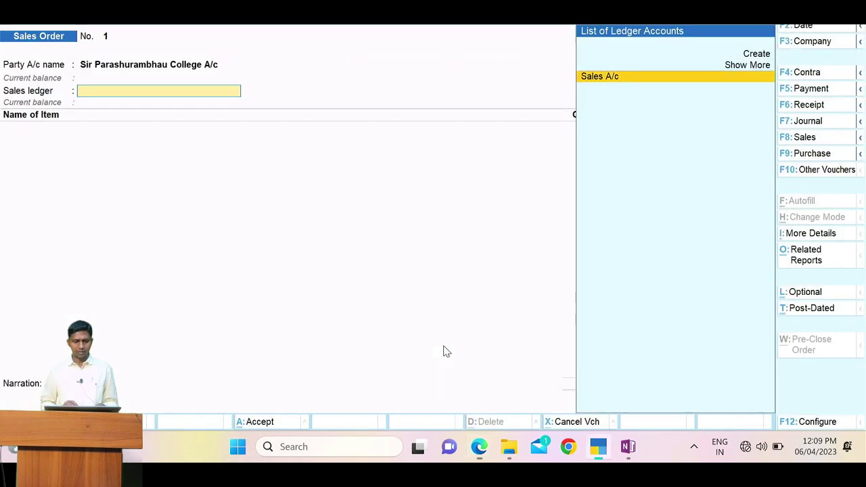
pyautogui.write('Sal')
pyautogui.press('Return')
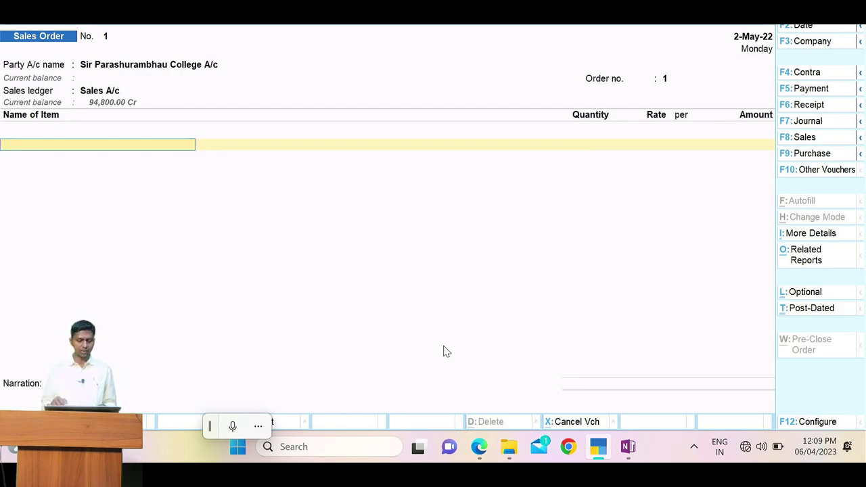
# Step: Select 'OMR Answer Sheets' in the purchase order PDF's item description
pyautogui.hotkey('alt', 'Tab')
pyautogui.scroll(-1, 443, 351)
pyautogui.doubleClick(289, 238)
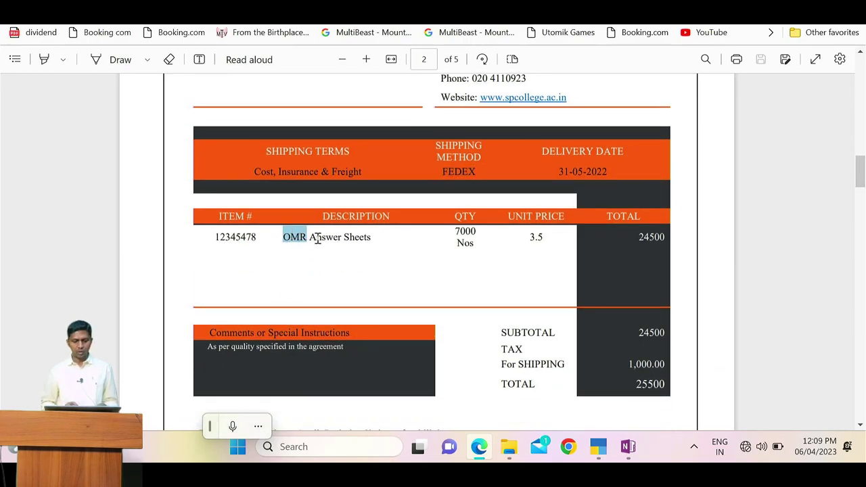
pyautogui.moveTo(318, 238); pyautogui.dragTo(367, 238)
pyautogui.hotkey('alt', 'Tab')
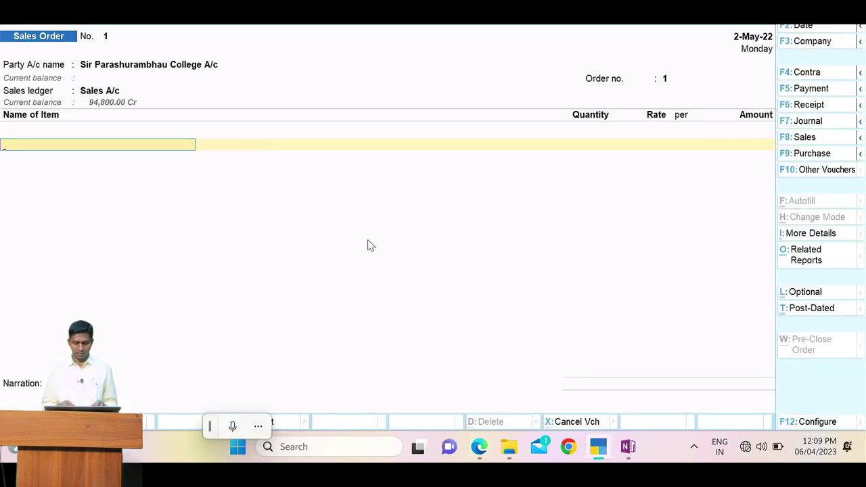
# Step: Choose OMR Answer Sheets as the item and set its due date to 31-May-22
pyautogui.write('Omr')
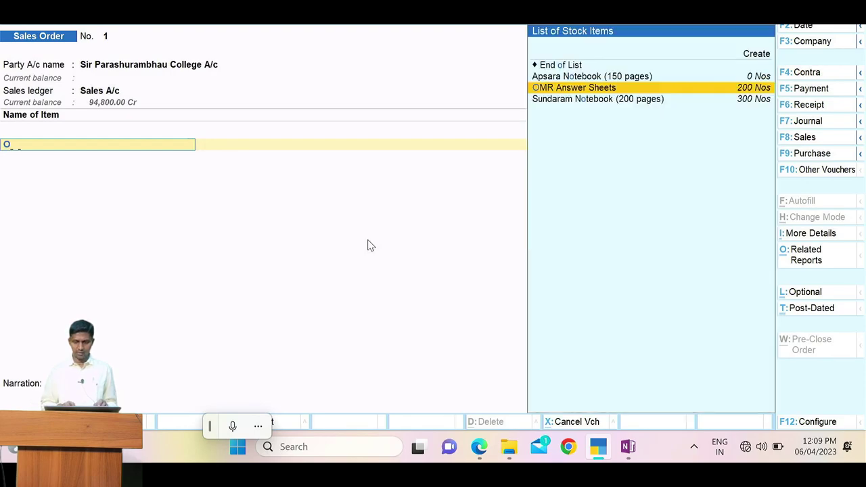
pyautogui.press('Return')
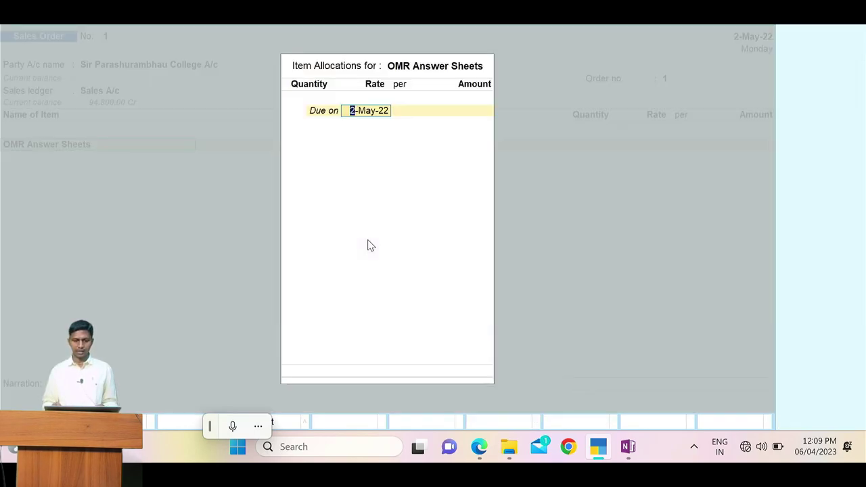
pyautogui.hotkey('alt', 'Tab')
pyautogui.scroll(1, 369, 240)
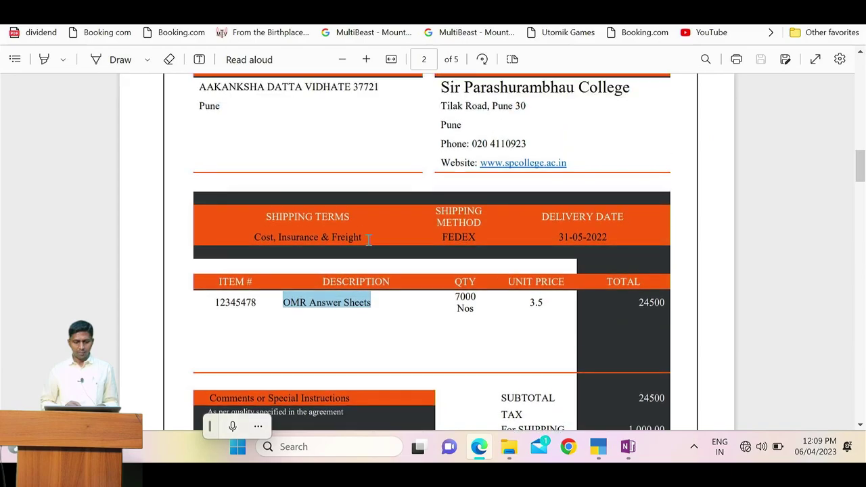
pyautogui.scroll(-3, 369, 240)
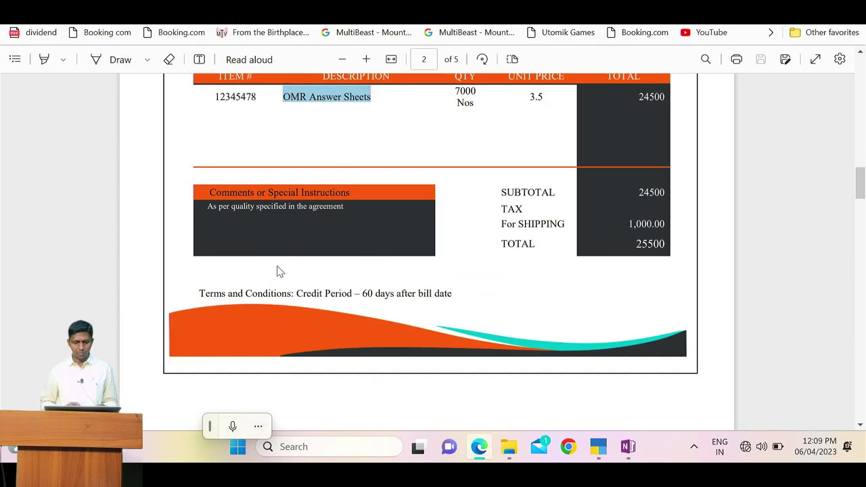
pyautogui.scroll(3, 300, 248)
pyautogui.scroll(5, 301, 251)
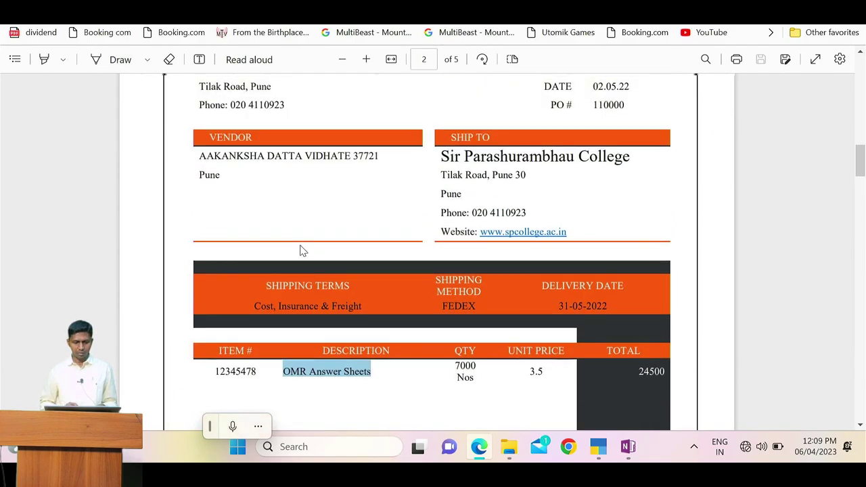
pyautogui.moveTo(243, 152); pyautogui.dragTo(304, 152)
pyautogui.hotkey('alt', 'Tab')
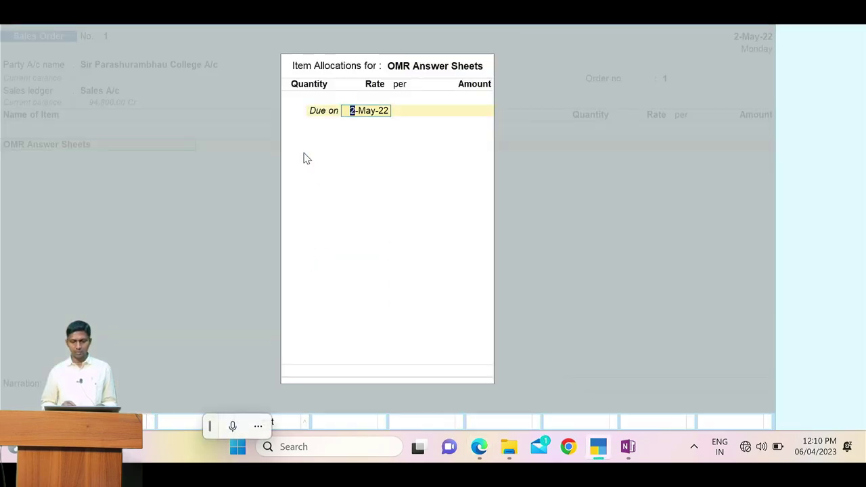
pyautogui.write('31.5')
pyautogui.press('Return')
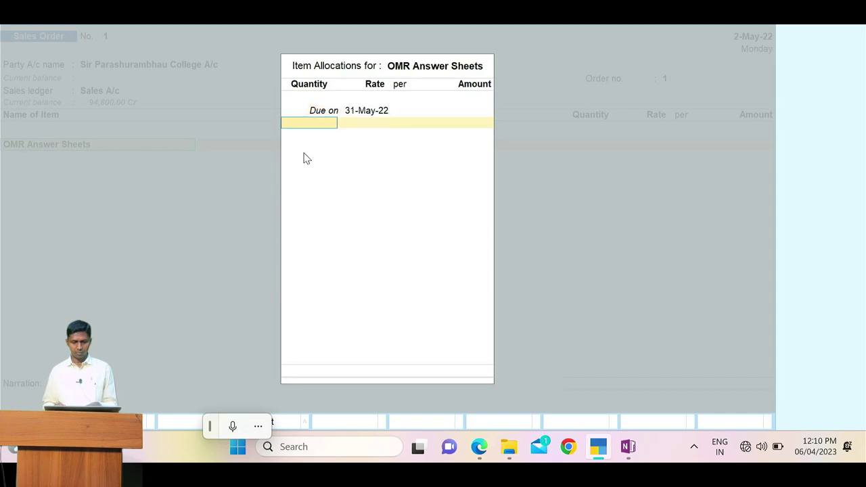
# Step: Enter quantity 7,000 Nos at rate 3.50, dismissing the negative stock warning
pyautogui.hotkey('alt', 'Tab')
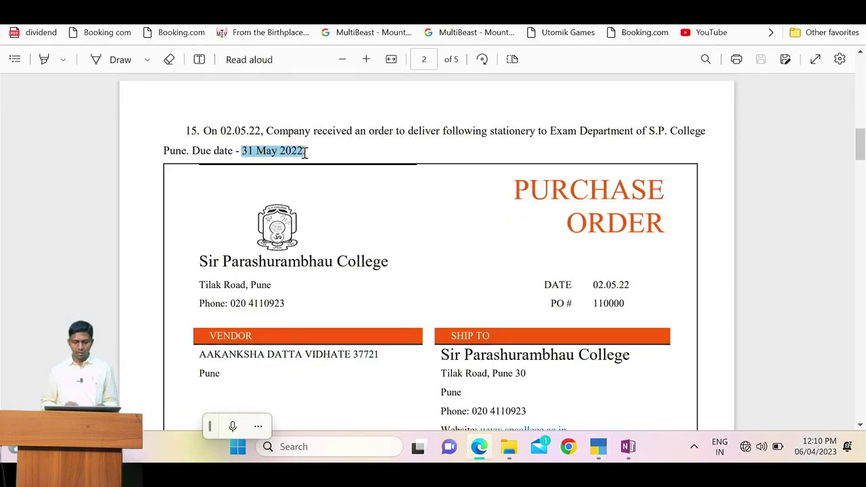
pyautogui.scroll(-10, 304, 150)
pyautogui.scroll(2, 458, 135)
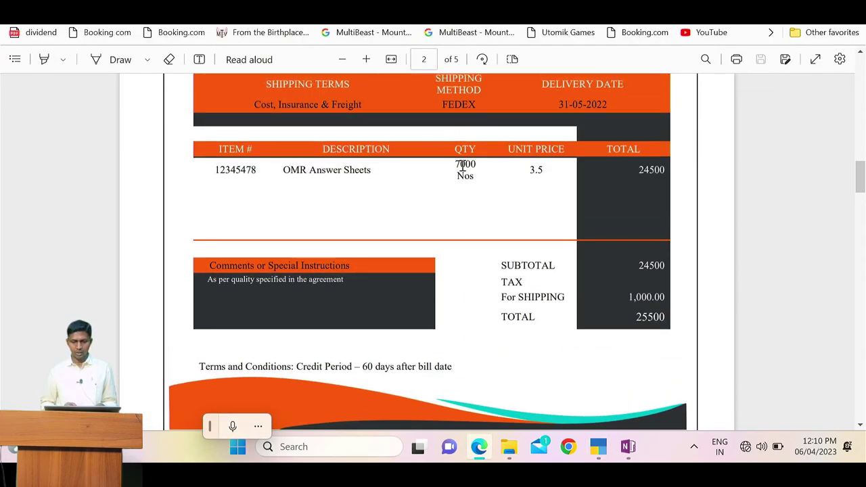
pyautogui.hotkey('alt', 'Tab')
pyautogui.write('7000')
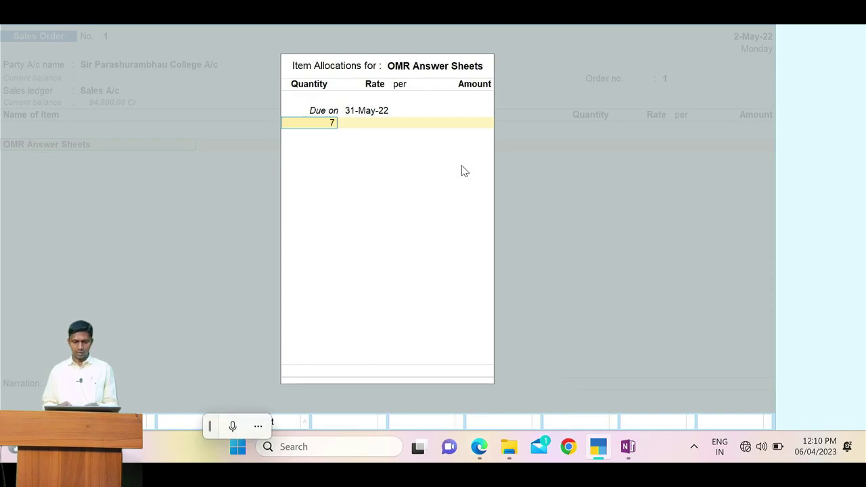
pyautogui.press('Return')
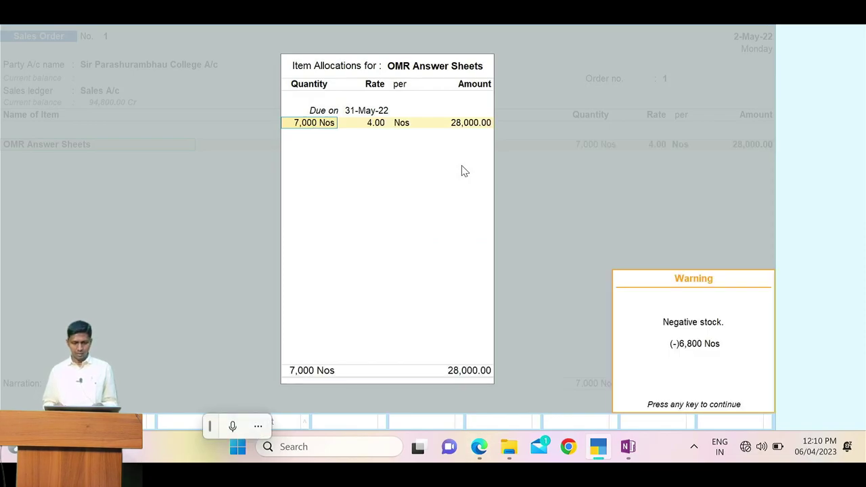
pyautogui.press('Return')
pyautogui.write('3.5')
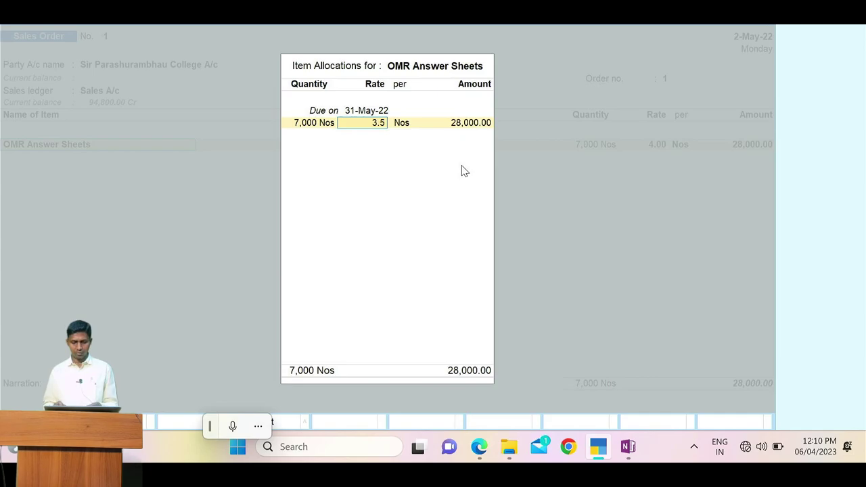
pyautogui.press('Return')
pyautogui.hotkey('shift', 'Tab')
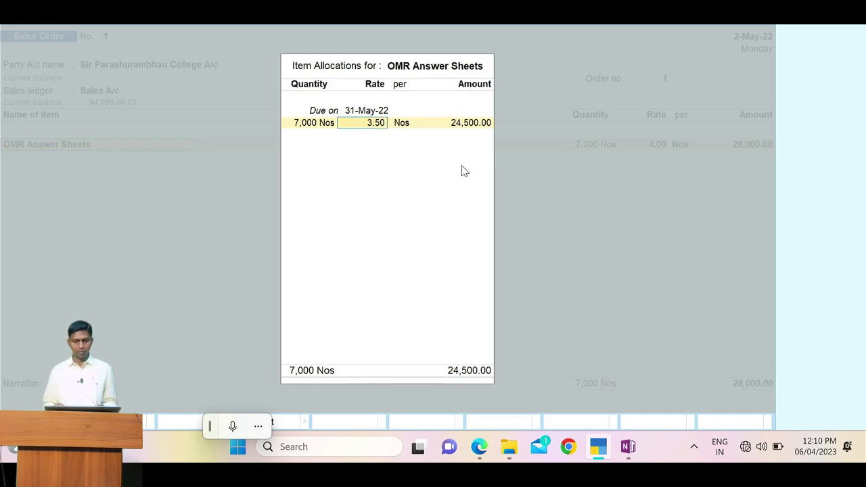
pyautogui.press('Return')
pyautogui.press('Return')
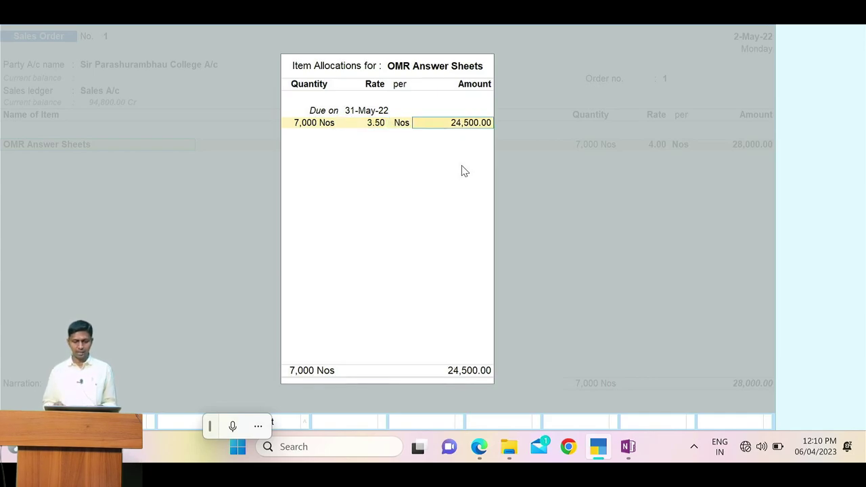
pyautogui.hotkey('alt', 'Tab')
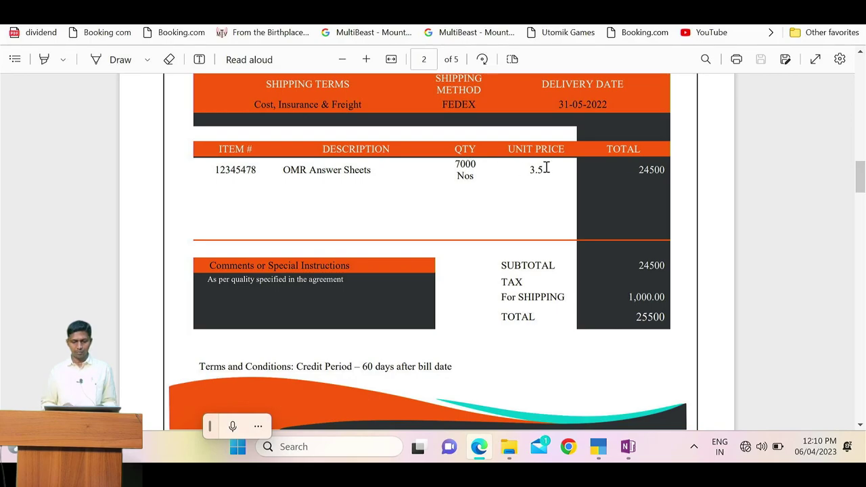
pyautogui.hotkey('alt', 'Tab')
# Step: Accept the 24,500.00 allocation amount and start a new line on the sales order
pyautogui.press('Return')
pyautogui.press('Return')
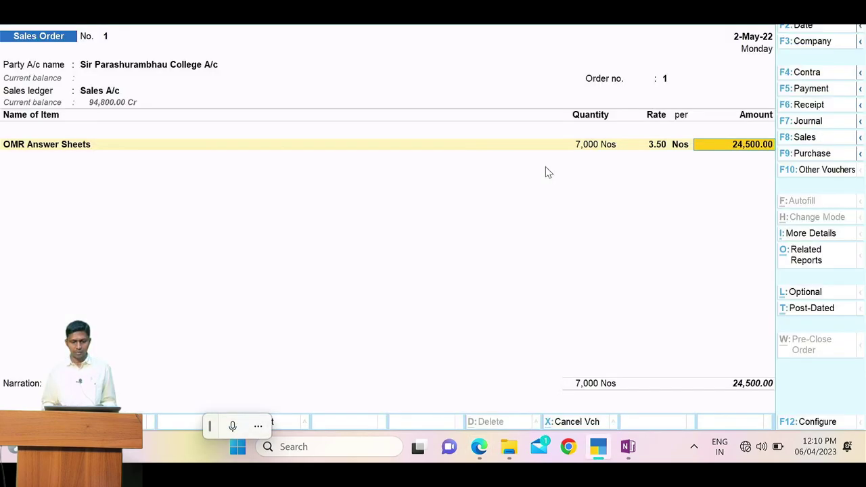
pyautogui.hotkey('alt', 'Tab')
pyautogui.scroll(5, 545, 169)
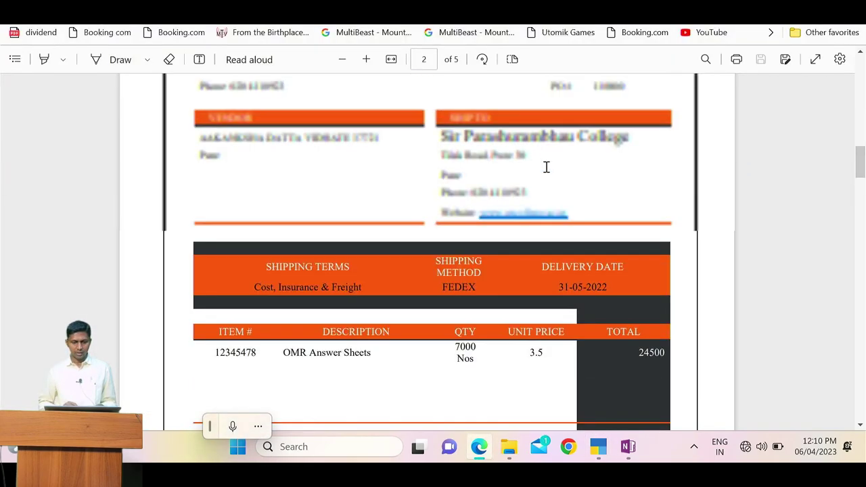
pyautogui.doubleClick(238, 135)
pyautogui.moveTo(307, 168)
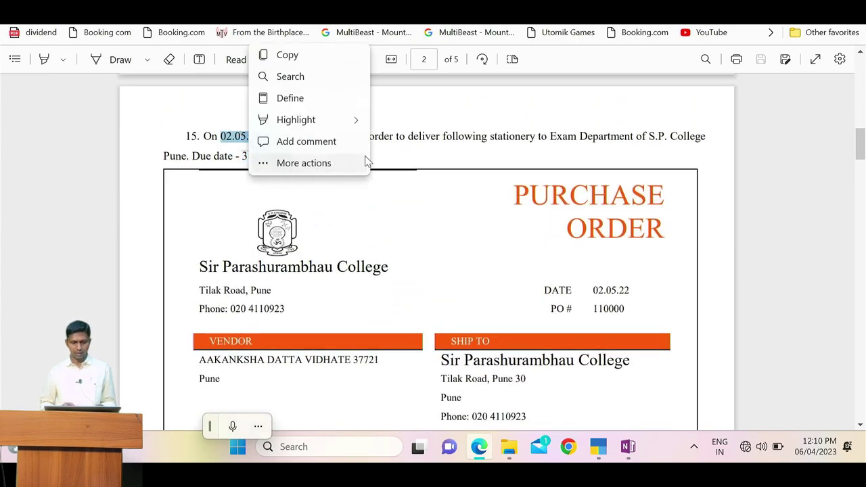
pyautogui.hotkey('alt', 'Tab')
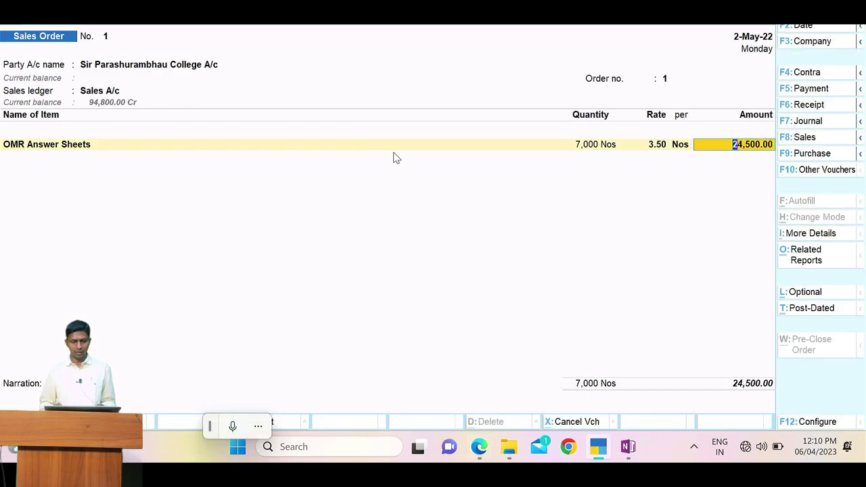
pyautogui.press('Return')
# Step: Scroll the PDF to the totals showing 1,000.00 shipping and a 25500 total
pyautogui.hotkey('alt', 'Tab')
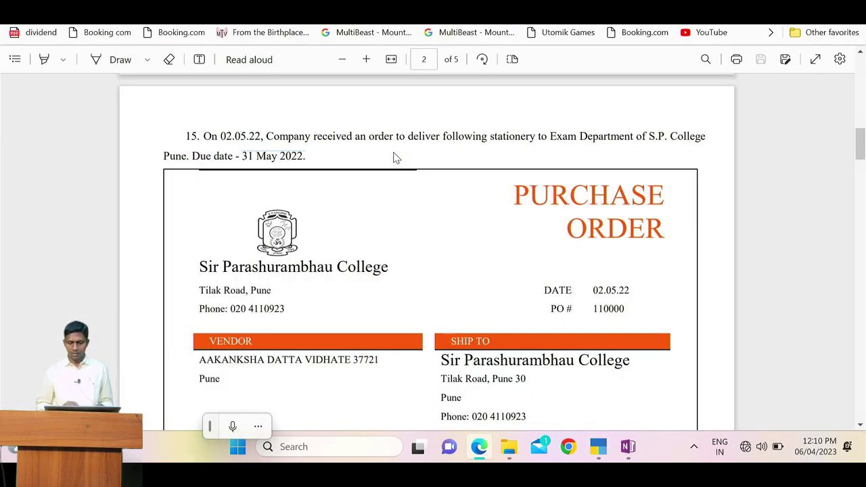
pyautogui.scroll(-4, 514, 344)
pyautogui.scroll(-1, 514, 347)
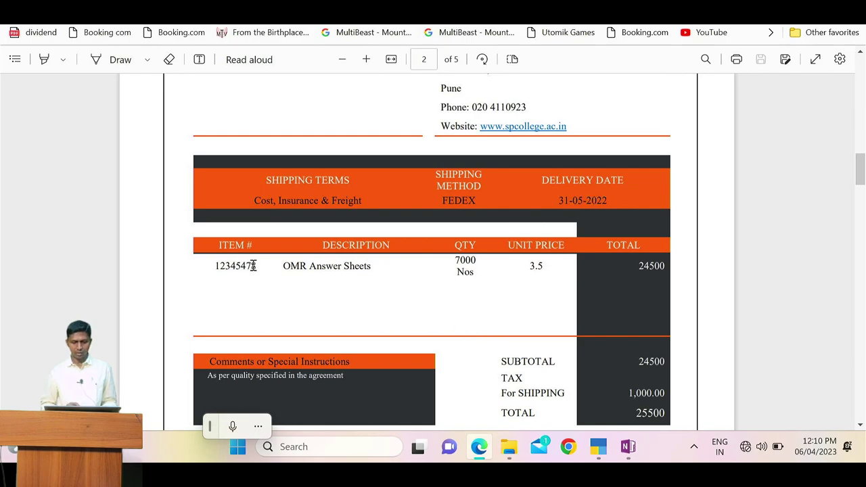
pyautogui.scroll(-2, 560, 269)
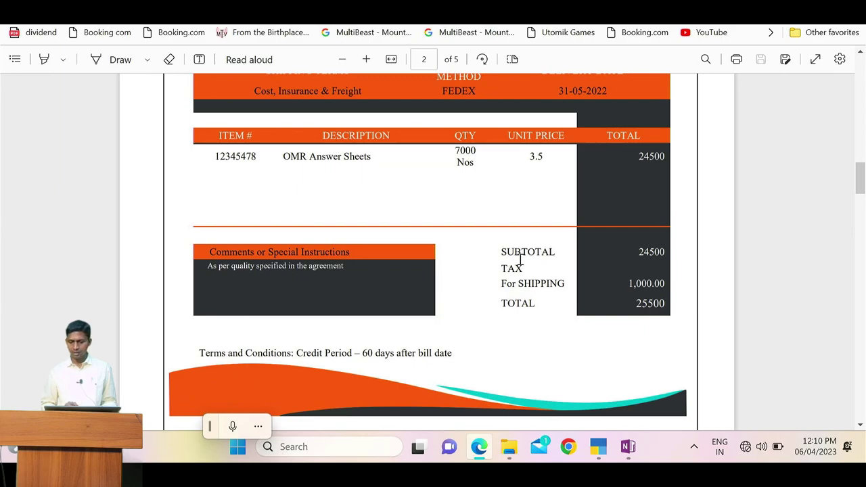
pyautogui.doubleClick(529, 288)
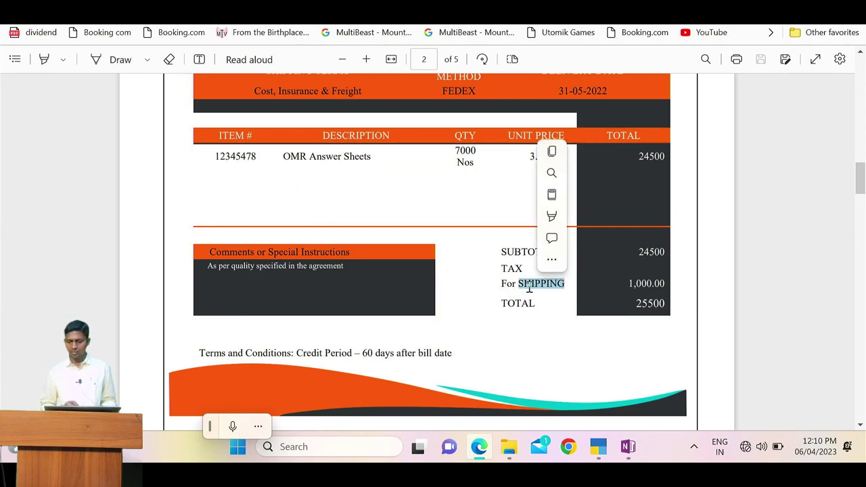
pyautogui.click(658, 304)
pyautogui.hotkey('alt', 'Tab')
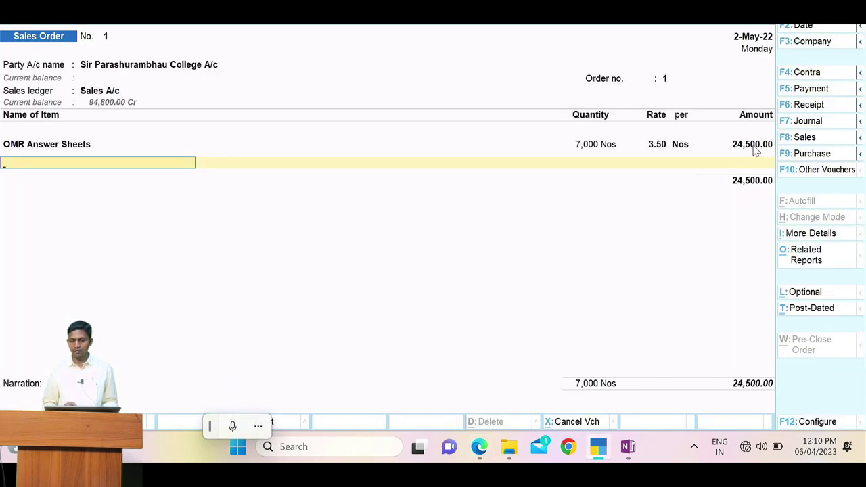
pyautogui.hotkey('alt', 'Tab')
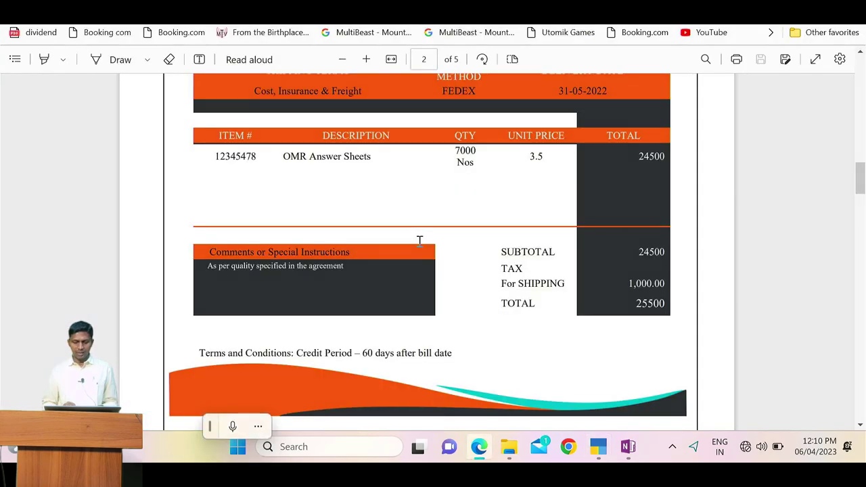
# Step: Return to the sales order and move to the ledger line below the 24,500.00 subtotal
pyautogui.hotkey('alt', 'Tab')
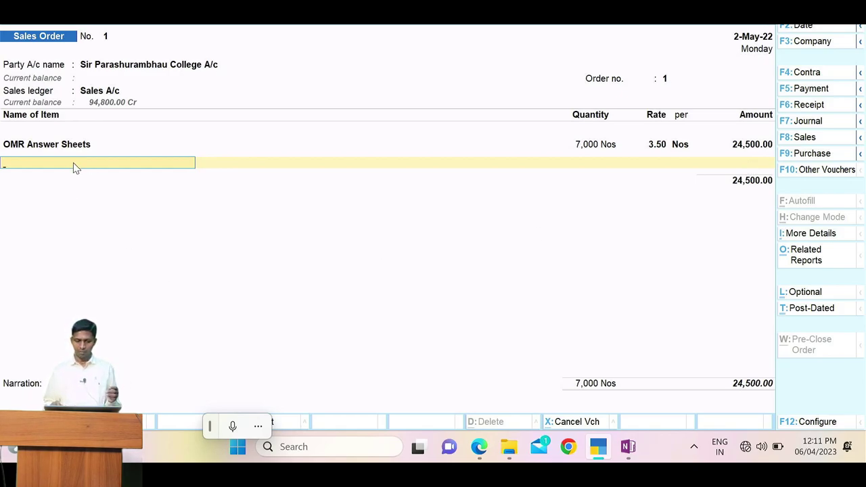
pyautogui.press('Return')
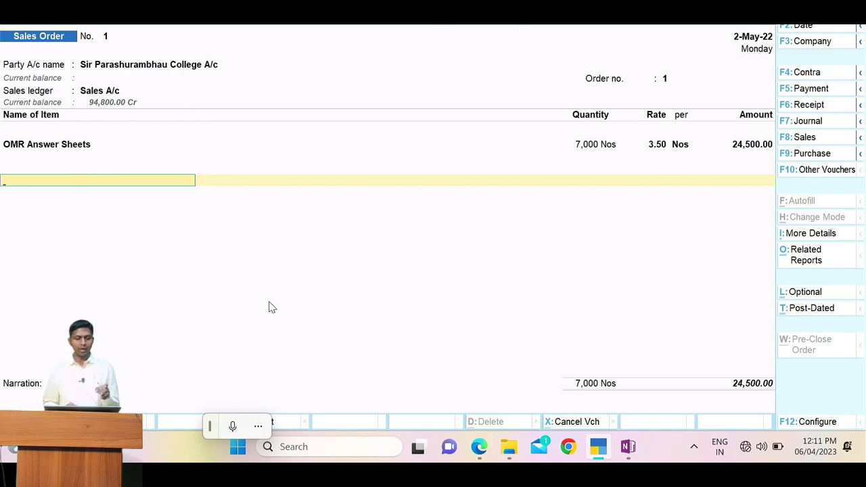
# Step: Create a new ledger named 'SHIPPING Charges' from the sales order's ledger list
pyautogui.write('s')
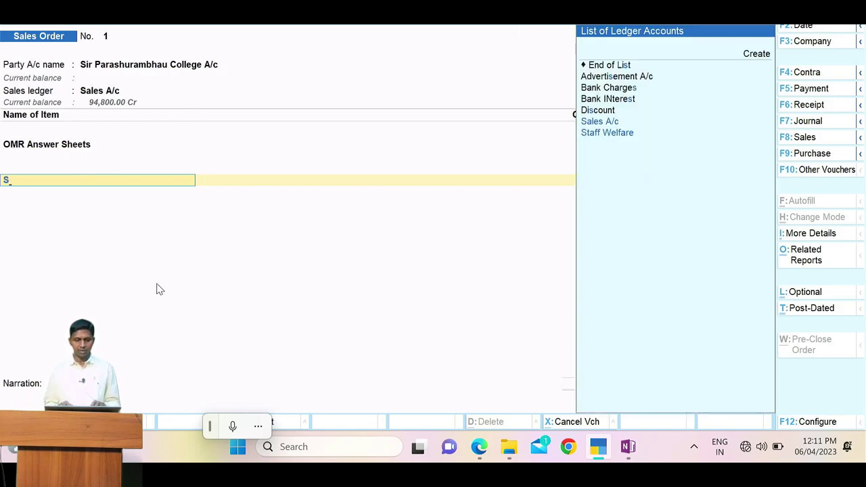
pyautogui.press('BackSpace')
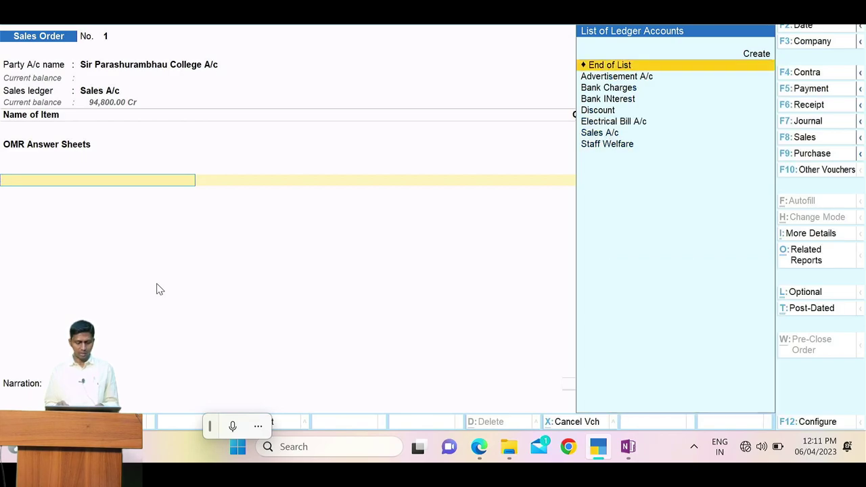
pyautogui.hotkey('alt', 'Tab')
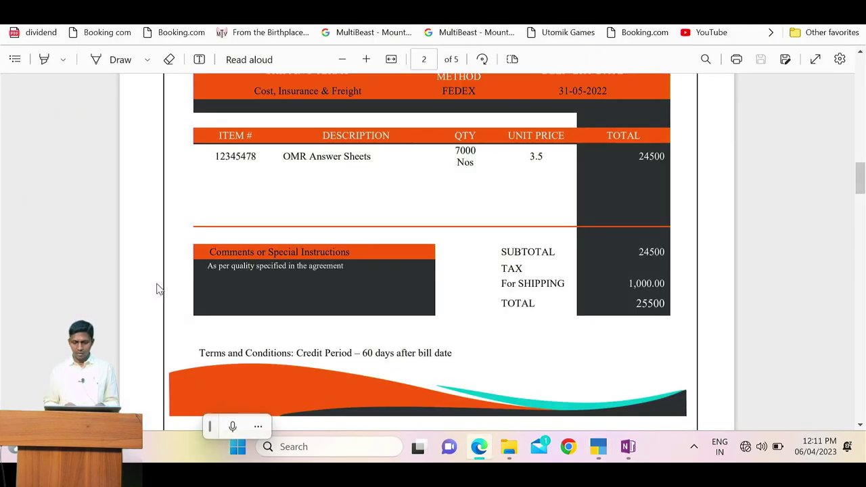
pyautogui.doubleClick(542, 280)
pyautogui.hotkey('alt', 'Tab')
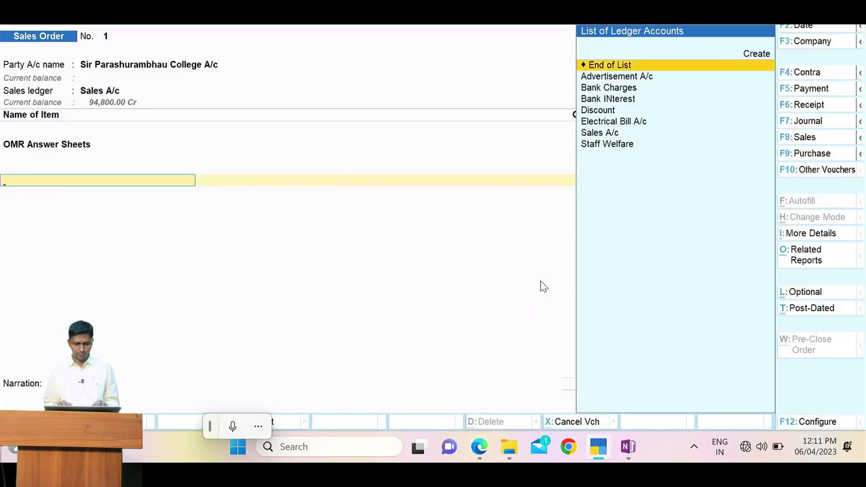
pyautogui.hotkey('alt', 'c')
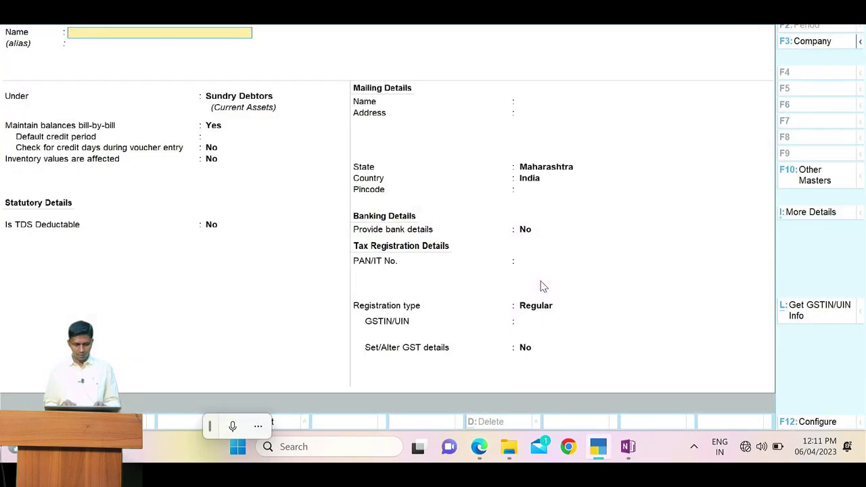
pyautogui.write('SHIPPING')
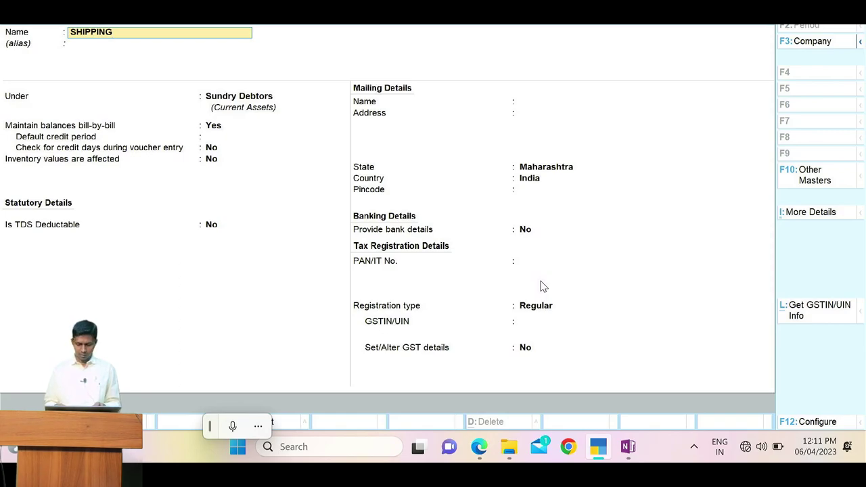
pyautogui.write(' Charges')
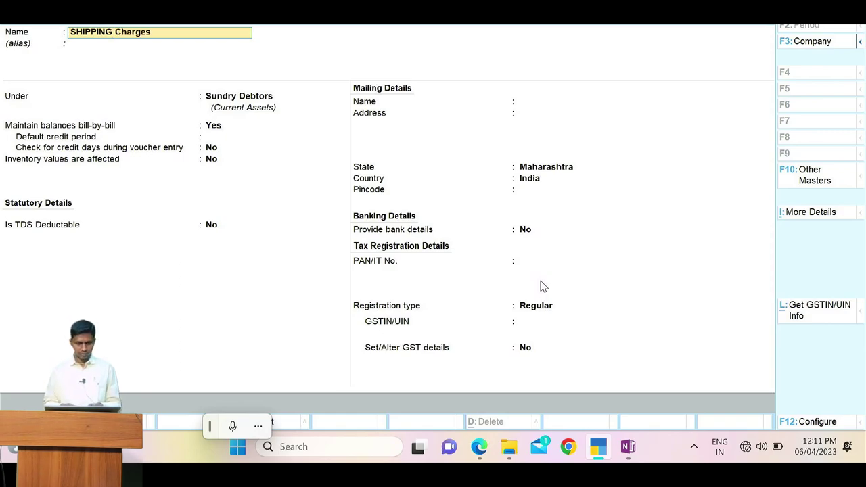
pyautogui.press('Return')
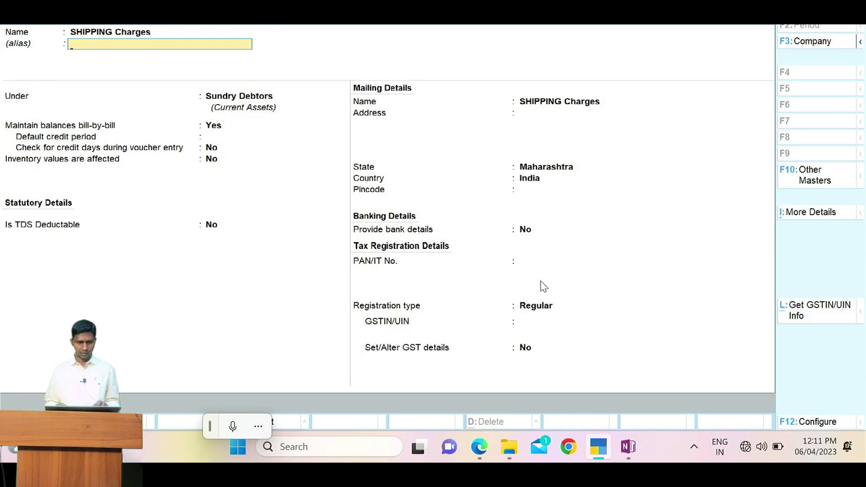
# Step: Correct the ledger name to 'Shipping Charges' and place it under Indirect Expenses
pyautogui.press('BackSpace')
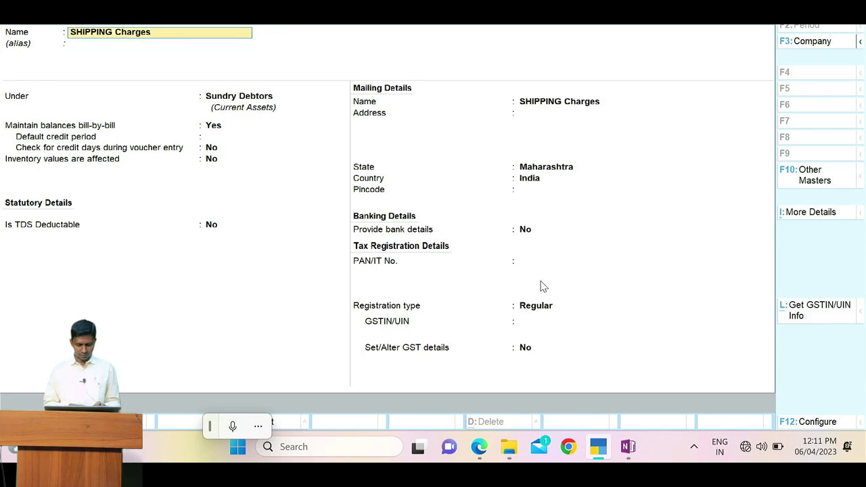
pyautogui.write('Shippin')
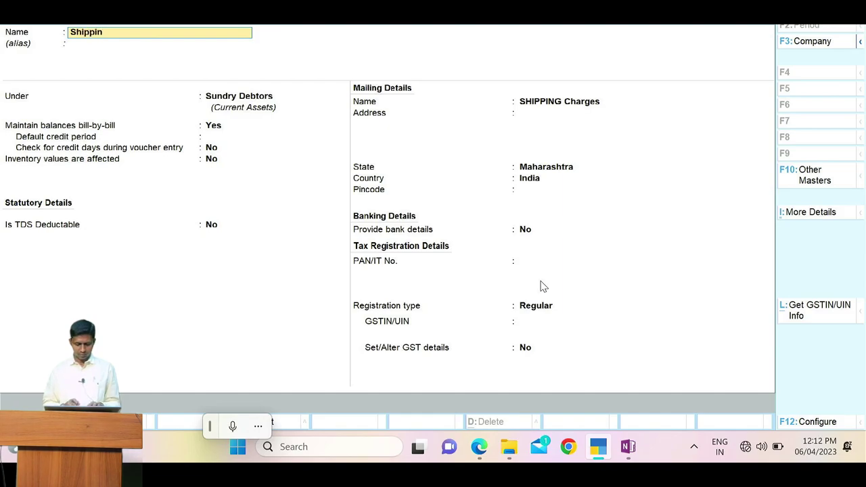
pyautogui.write('g Chares')
pyautogui.press('BackSpace')
pyautogui.press('BackSpace')
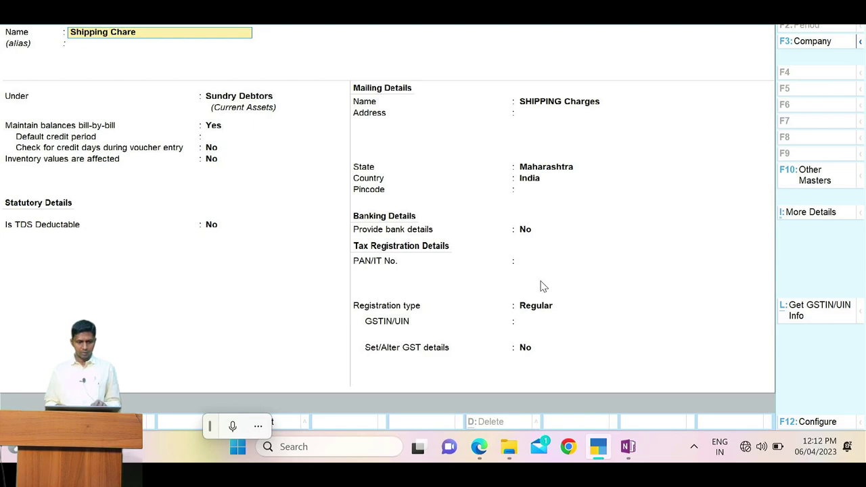
pyautogui.write('ges')
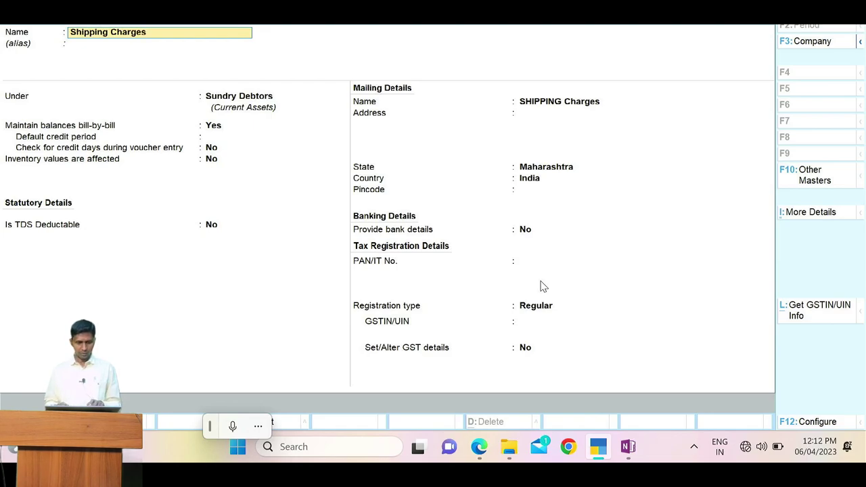
pyautogui.press('Return')
pyautogui.press('Return')
pyautogui.write('Ind')
pyautogui.press('Down')
pyautogui.press('Up')
pyautogui.press('Return')
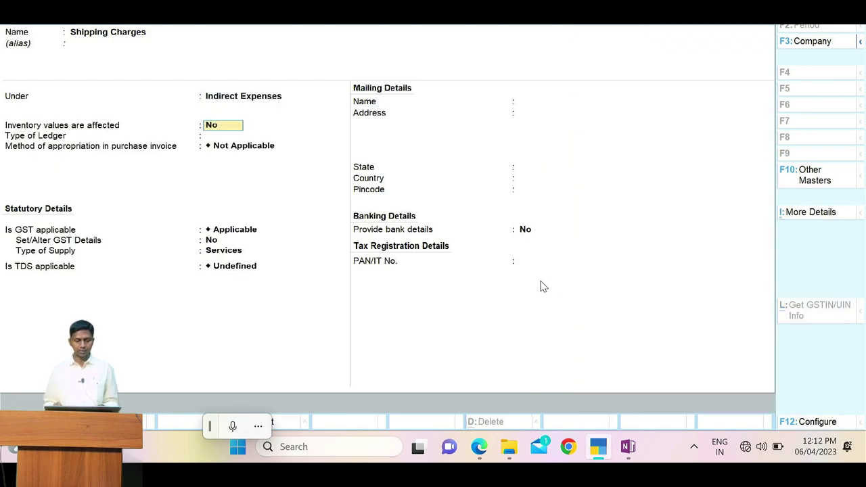
# Step: Refile Shipping Charges under Indirect Incomes and accept the default ledger settings
pyautogui.press('BackSpace')
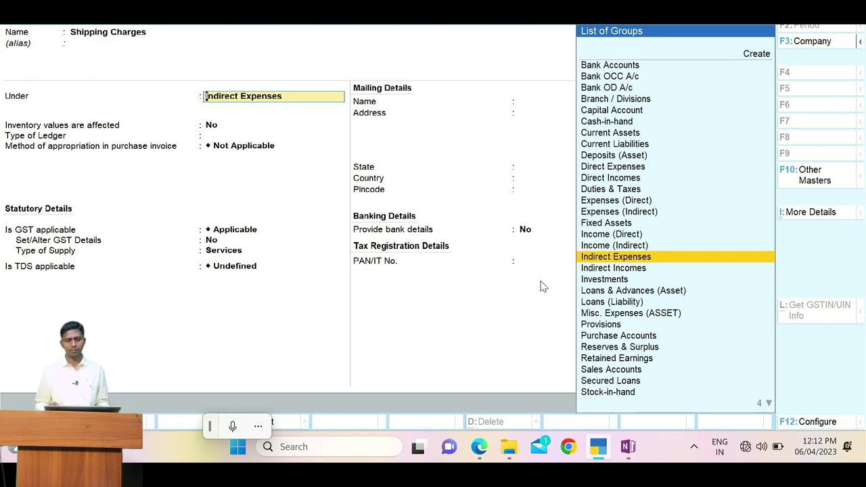
pyautogui.hotkey('alt', 'Tab')
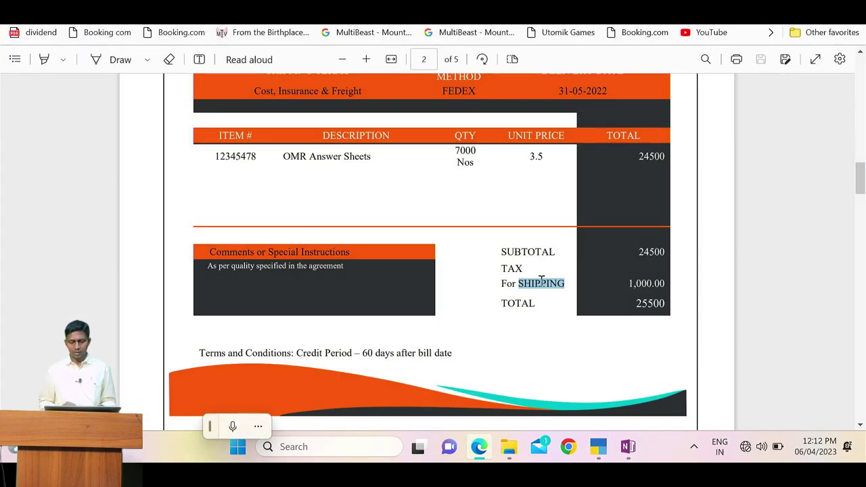
pyautogui.scroll(1, 542, 281)
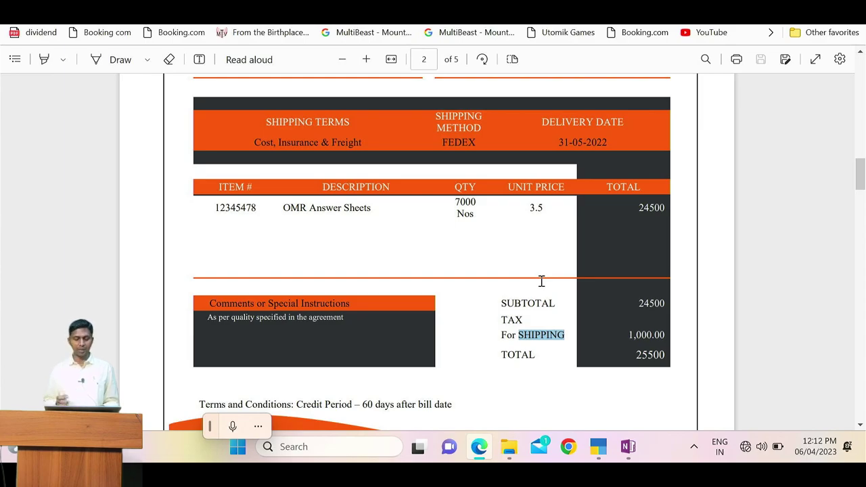
pyautogui.hotkey('alt', 'Tab')
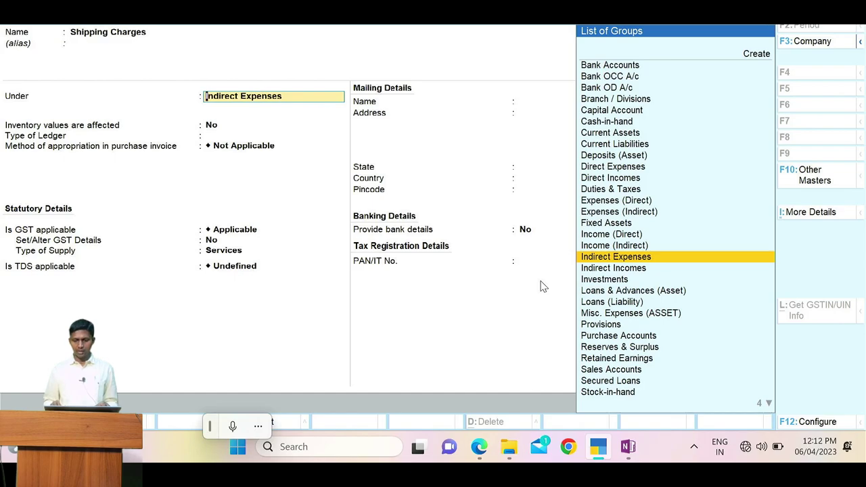
pyautogui.press('Down')
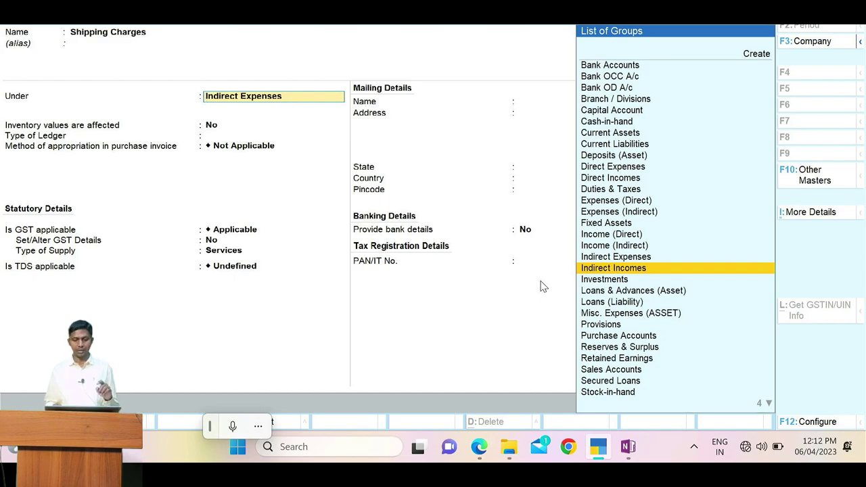
pyautogui.press('Return')
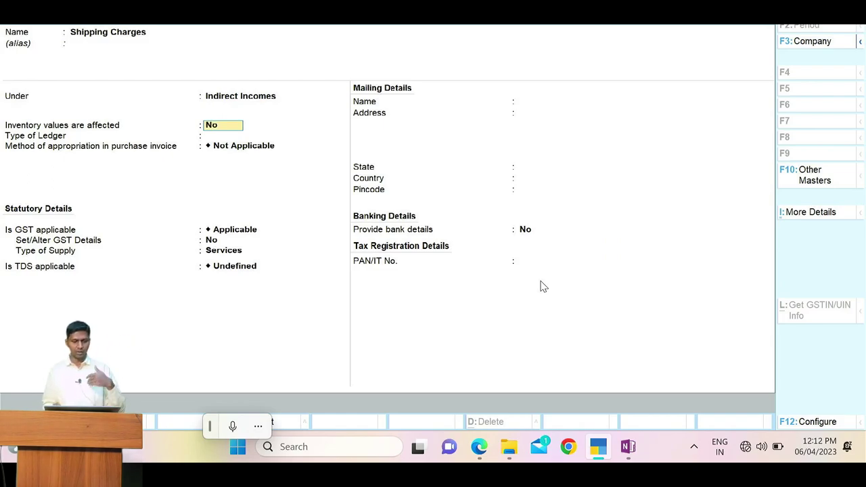
pyautogui.press('Return')
pyautogui.press('Return')
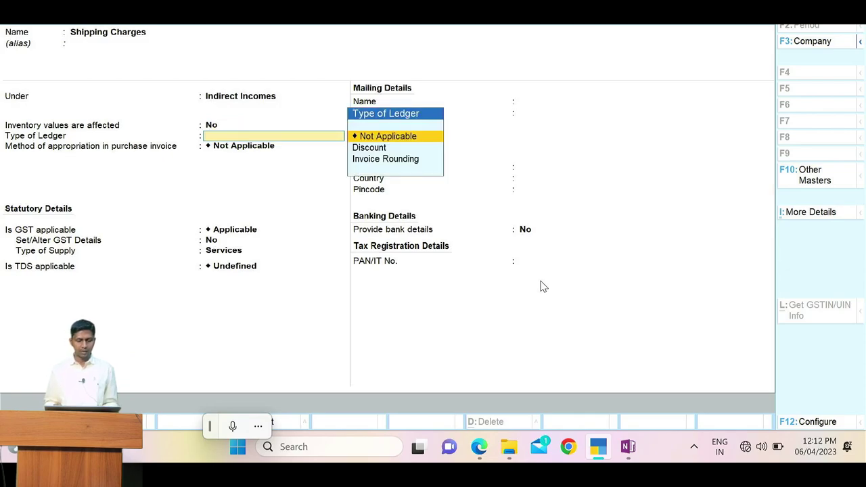
pyautogui.press('Return')
pyautogui.press('Return')
pyautogui.press('Return')
pyautogui.press('Return')
pyautogui.press('Return')
# Step: Save the Shipping Charges ledger and enter 1000 as its amount
pyautogui.press('Return')
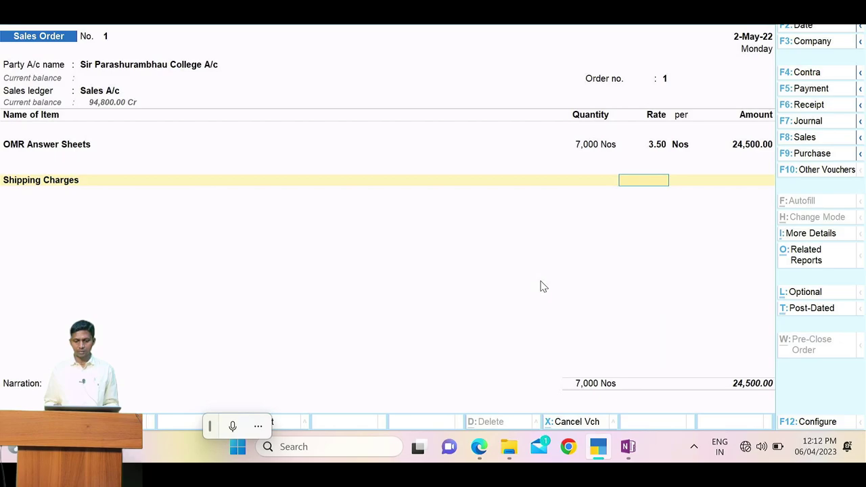
pyautogui.press('Return')
pyautogui.hotkey('alt', 'Tab')
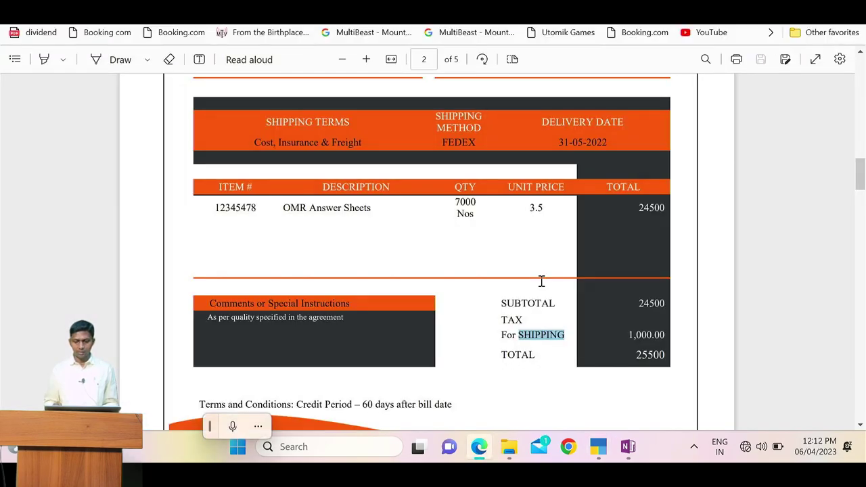
pyautogui.hotkey('alt', 'Tab')
pyautogui.write('1000')
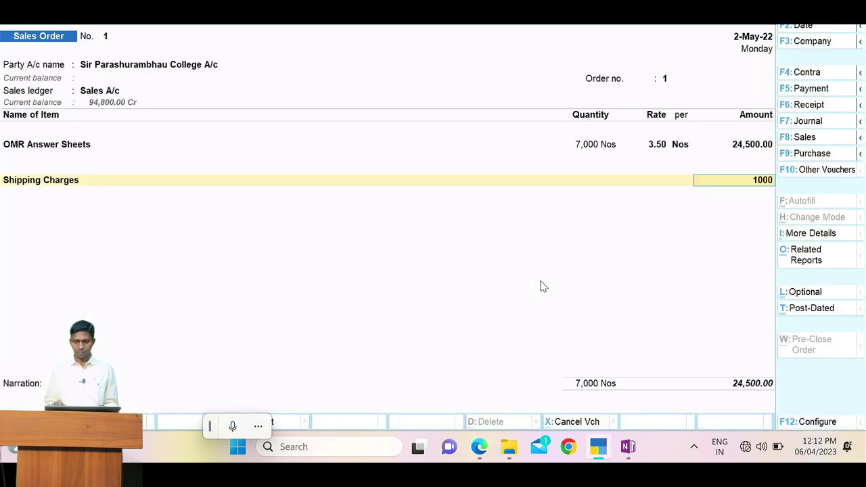
pyautogui.press('Return')
# Step: Confirm the Shipping Charges line and compare the 25,500.00 total with the invoice's 25500
pyautogui.press('BackSpace')
pyautogui.press('BackSpace')
pyautogui.press('BackSpace')
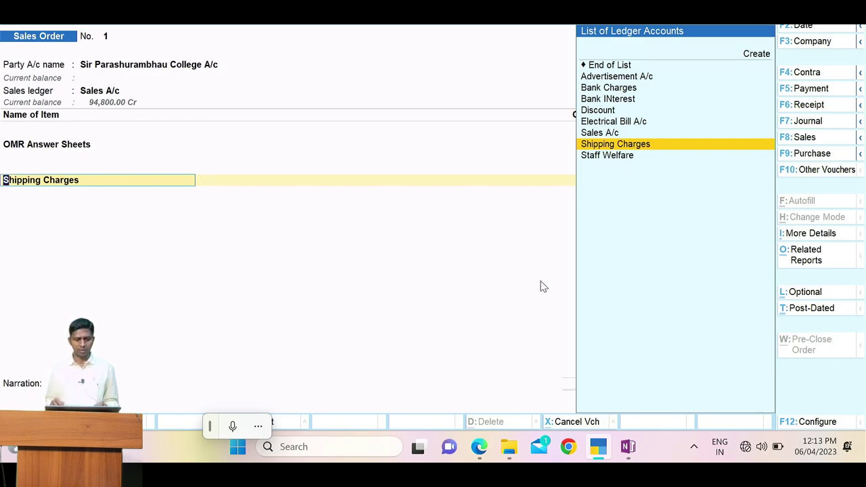
pyautogui.press('Return')
pyautogui.press('Return')
pyautogui.press('Return')
pyautogui.press('Return')
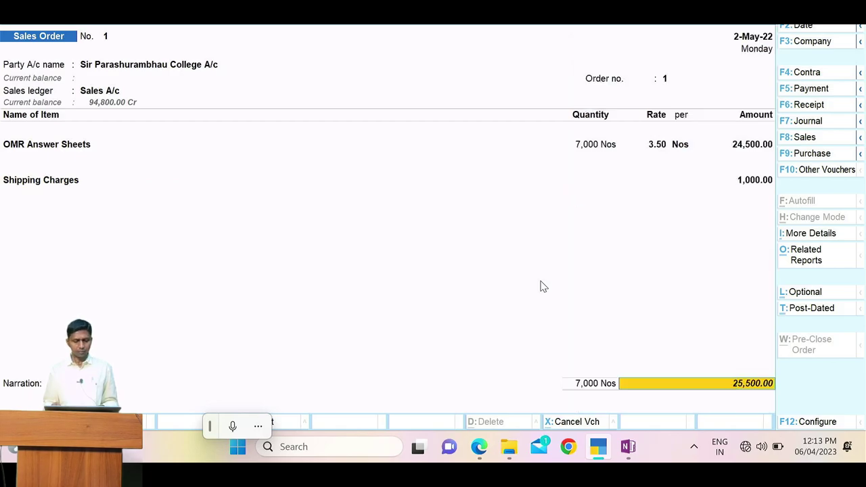
pyautogui.hotkey('alt', 'Tab')
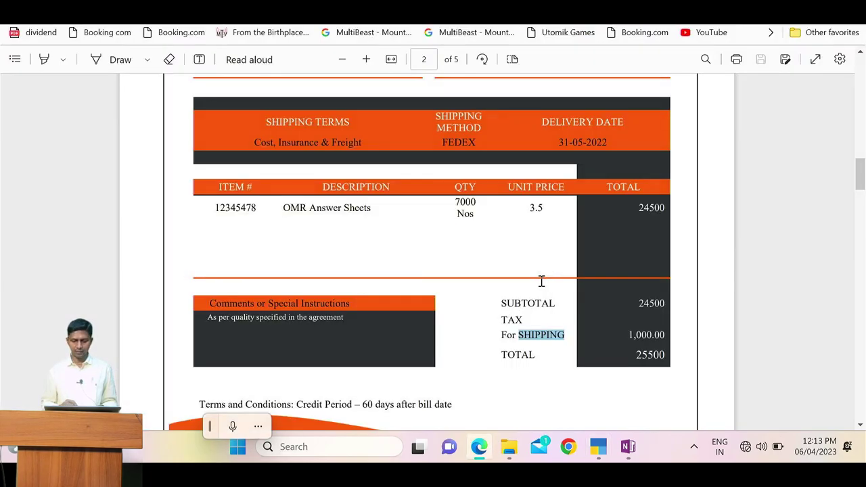
pyautogui.hotkey('alt', 'Tab')
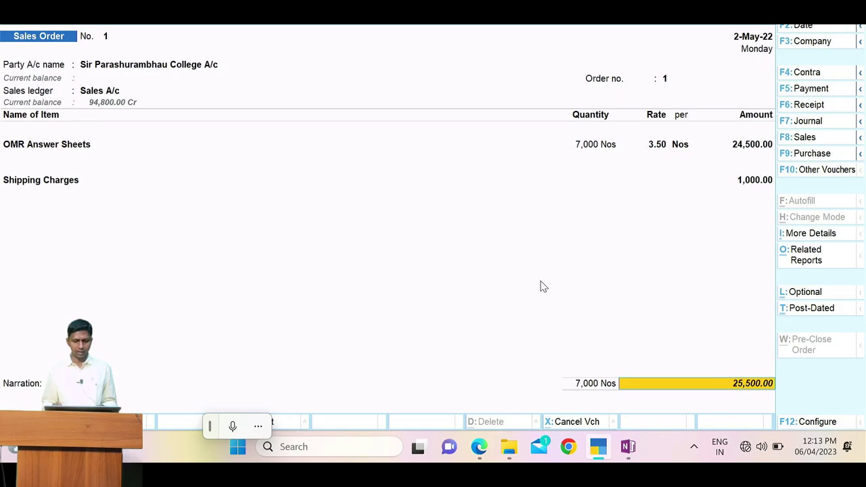
pyautogui.hotkey('alt', 'Tab')
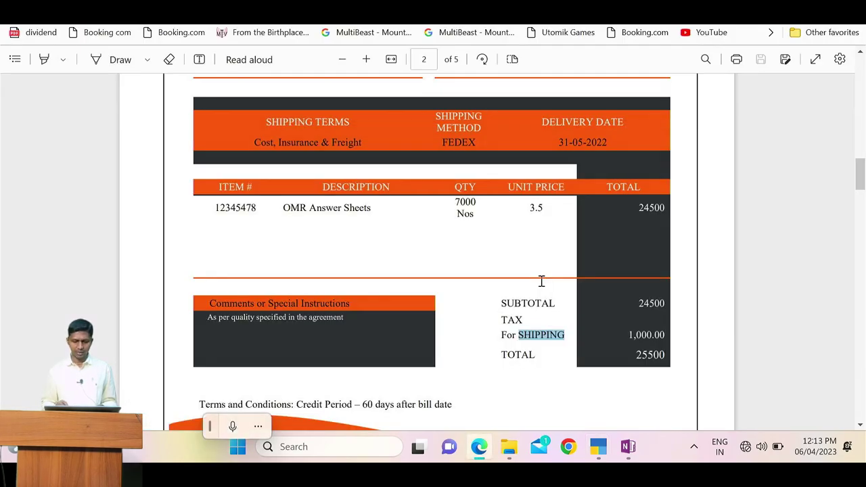
# Step: Accept sales order No. 1 and highlight the Ruby Paper purchase order question in the PDF
pyautogui.hotkey('alt', 'Tab')
pyautogui.press('Return')
pyautogui.press('Return')
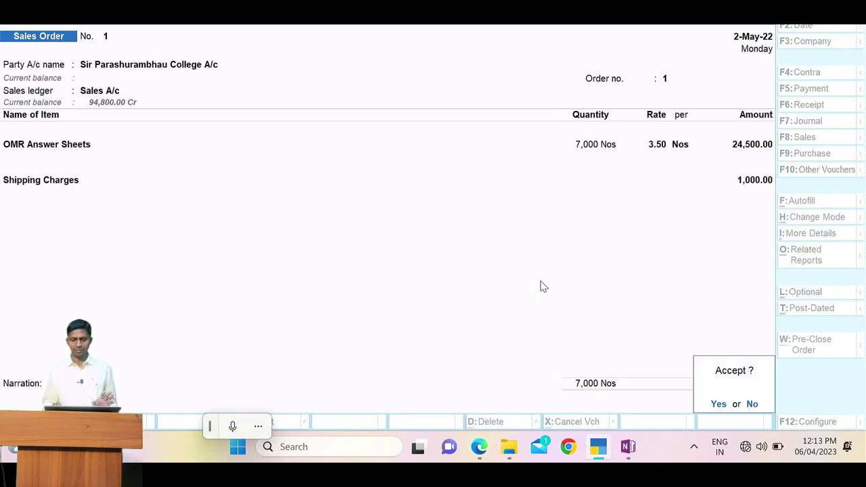
pyautogui.press('Return')
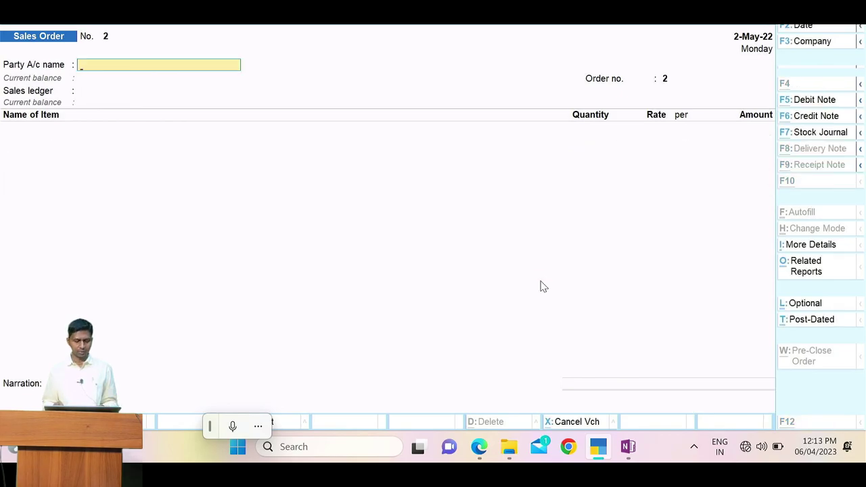
pyautogui.hotkey('alt', 'Tab')
pyautogui.scroll(-5, 541, 279)
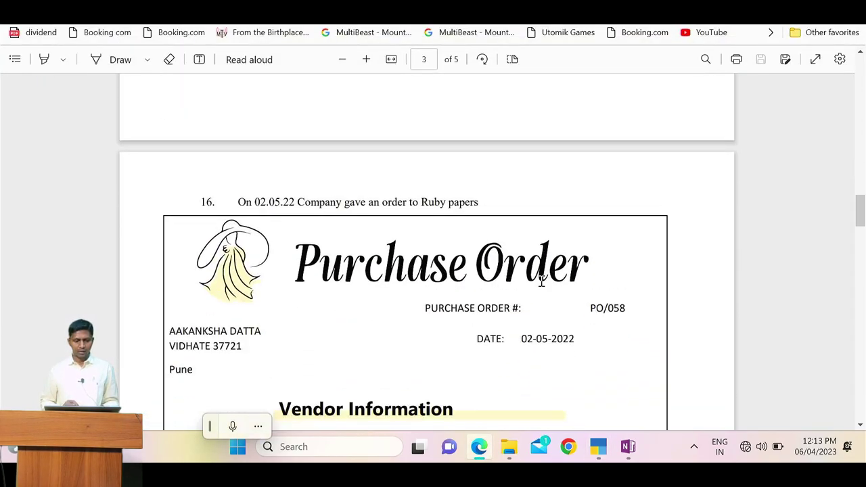
pyautogui.moveTo(261, 109); pyautogui.dragTo(477, 112)
pyautogui.hotkey('alt', 'Tab')
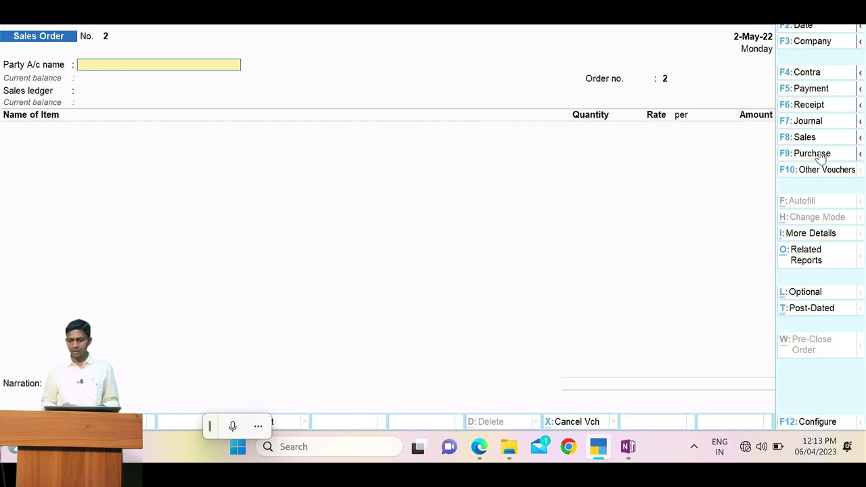
pyautogui.click(820, 171)
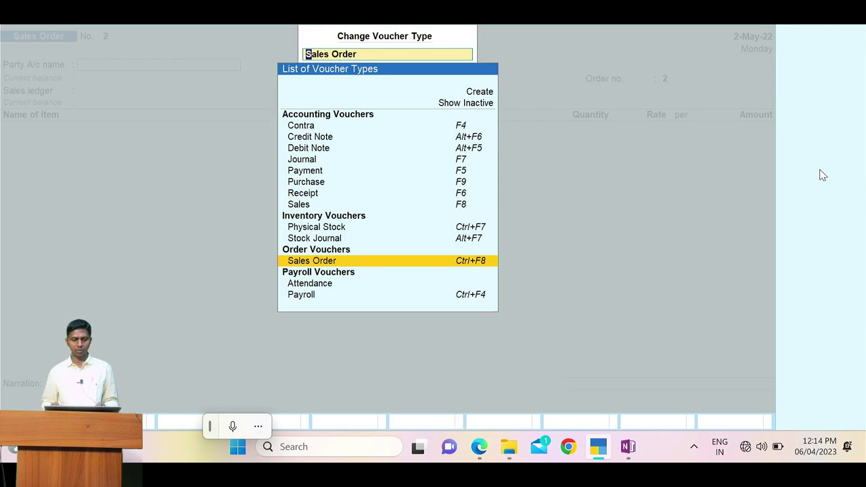
pyautogui.press('Up')
pyautogui.press('Up')
pyautogui.press('Up')
pyautogui.press('Up')
pyautogui.press('Up')
pyautogui.press('Up')
pyautogui.press('Up')
pyautogui.press('Up')
pyautogui.press('Up')
pyautogui.press('Up')
pyautogui.press('Up')
pyautogui.press('Up')
pyautogui.press('Up')
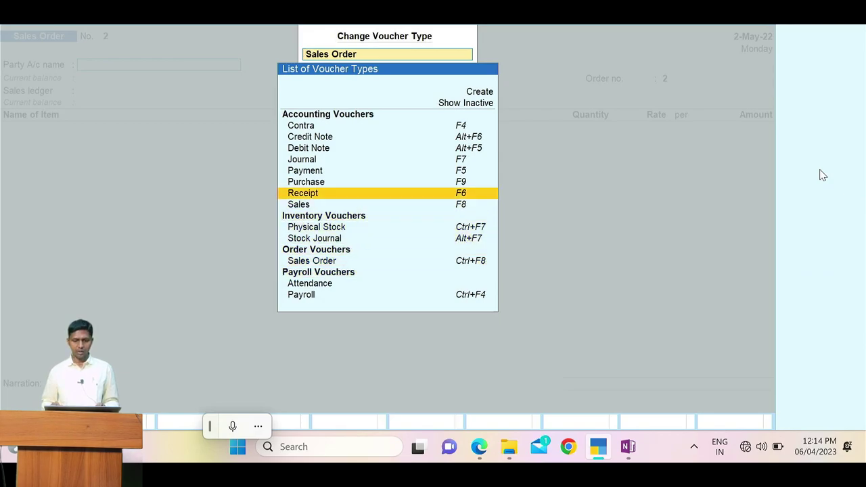
pyautogui.press('Up')
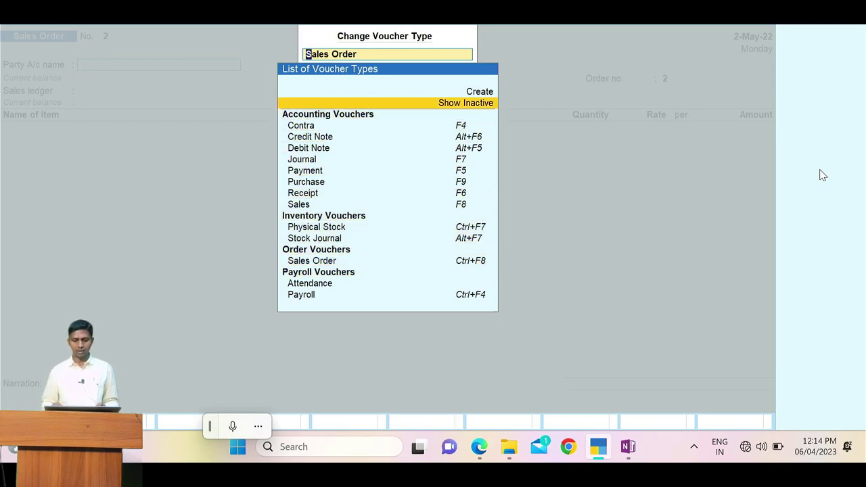
pyautogui.press('Return')
pyautogui.press('Down')
pyautogui.press('Down')
pyautogui.press('Down')
pyautogui.press('Down')
pyautogui.press('Down')
pyautogui.press('Down')
pyautogui.press('Down')
pyautogui.press('Down')
pyautogui.press('Down')
pyautogui.press('Down')
pyautogui.press('Down')
pyautogui.press('Down')
pyautogui.press('Down')
pyautogui.press('Down')
pyautogui.press('Down')
pyautogui.press('Down')
pyautogui.press('Down')
pyautogui.press('Down')
pyautogui.press('Down')
pyautogui.press('Down')
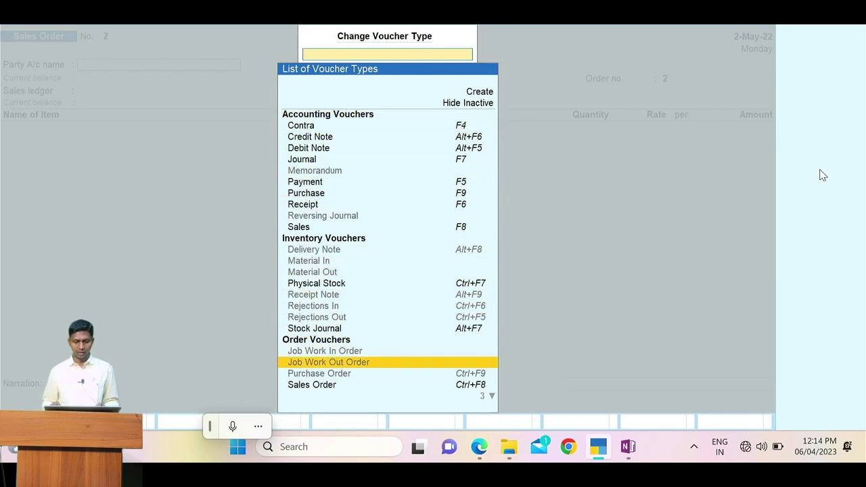
pyautogui.press('Down')
pyautogui.press('Down')
pyautogui.press('Return')
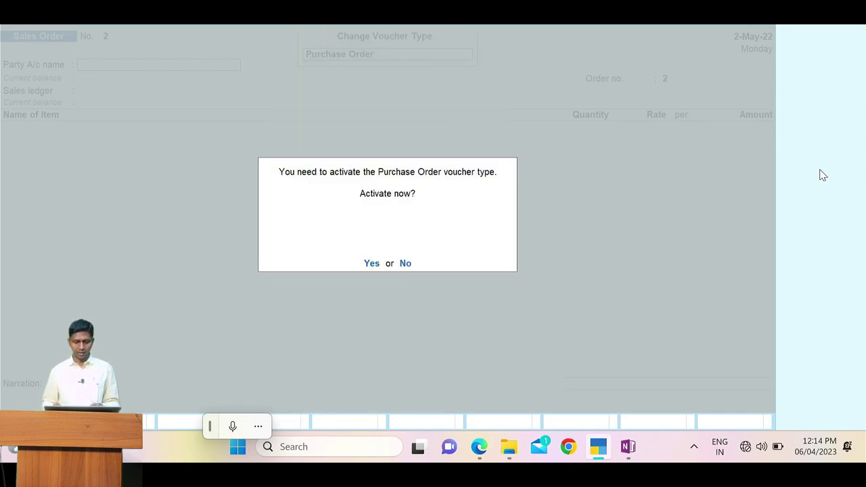
pyautogui.press('y')
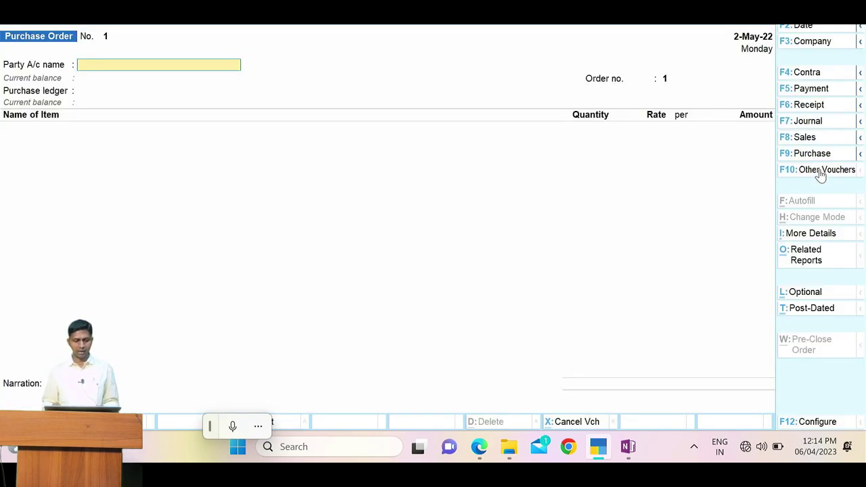
pyautogui.hotkey('alt', 'Tab')
pyautogui.scroll(-2, 822, 175)
pyautogui.hotkey('alt', 'Tab')
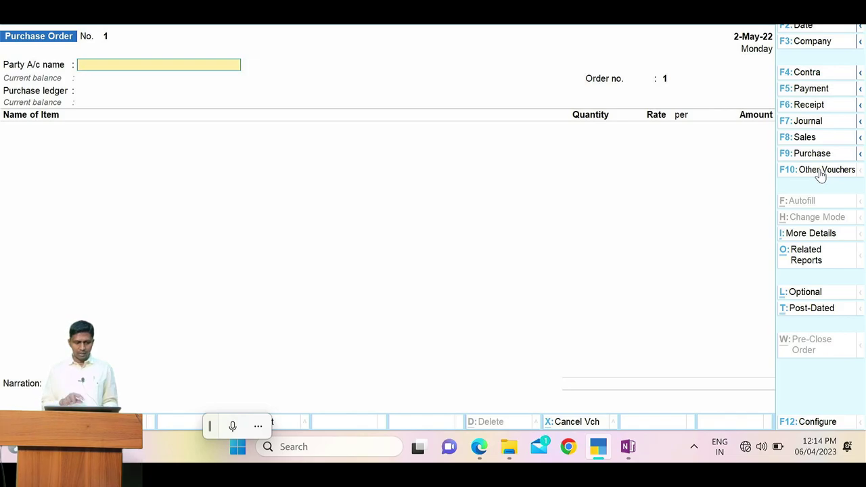
pyautogui.hotkey('alt', 'Tab')
pyautogui.scroll(1, 819, 170)
pyautogui.scroll(-1, 820, 174)
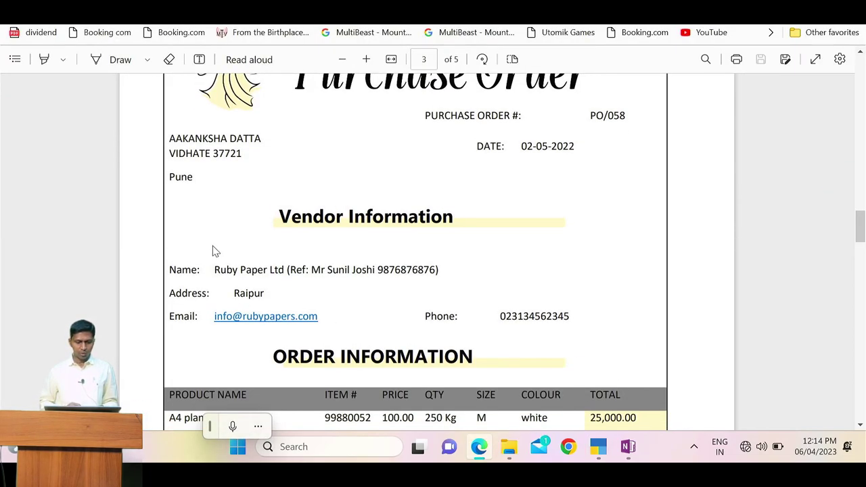
pyautogui.moveTo(214, 269); pyautogui.dragTo(285, 269)
pyautogui.hotkey('ctrl', 'c')
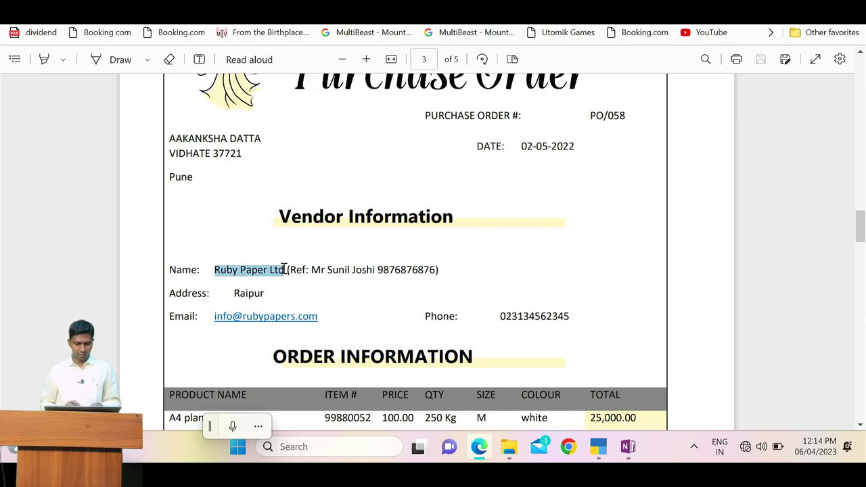
pyautogui.hotkey('alt', 'Tab')
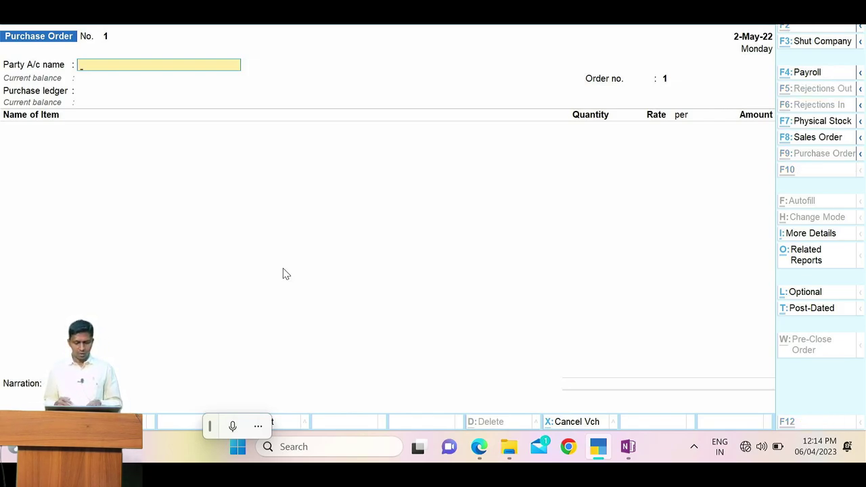
# Step: Create a new party ledger named 'Ruby Paper Ltd A/c' under Sundry Creditors
pyautogui.hotkey('ctrl', 'v')
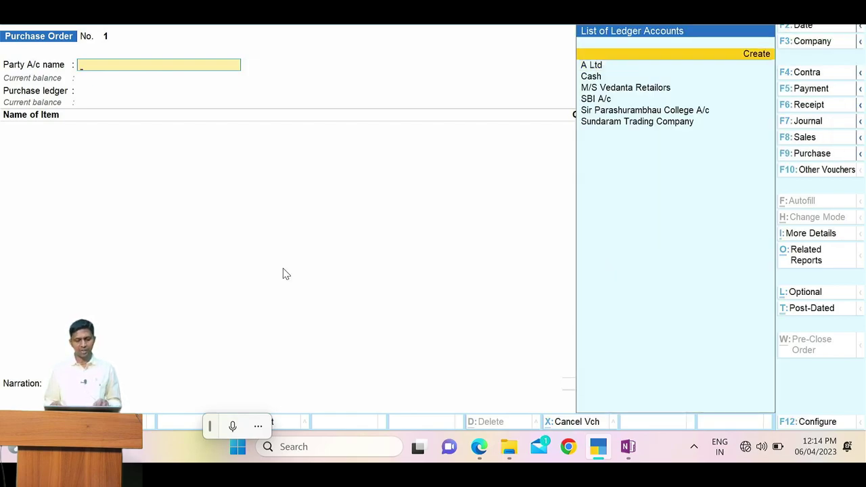
pyautogui.press('Return')
pyautogui.hotkey('ctrl', 'v')
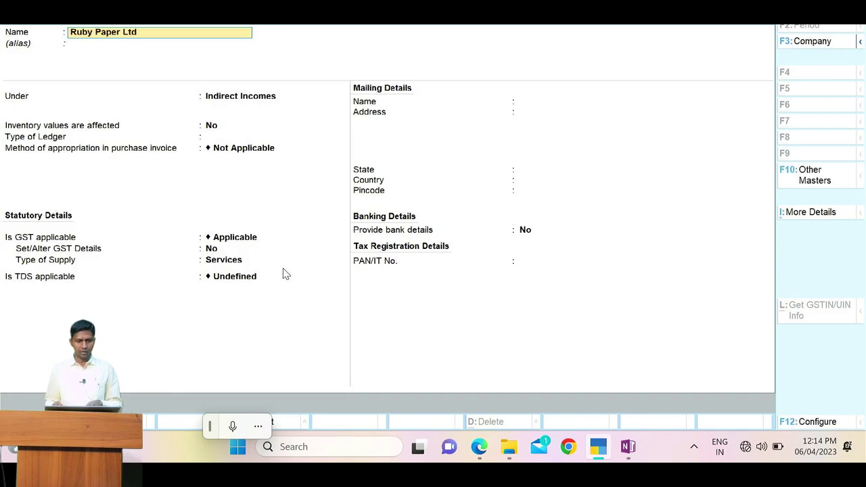
pyautogui.write('A/c')
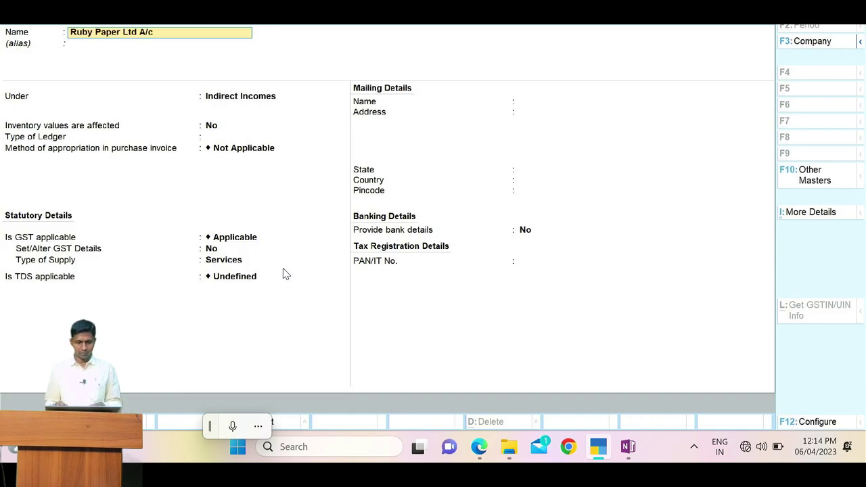
pyautogui.press('Return')
pyautogui.press('Return')
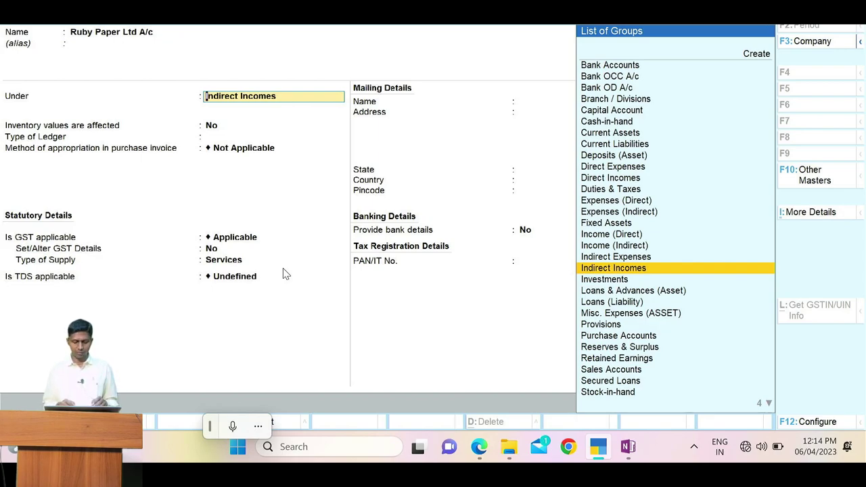
pyautogui.write('Sun')
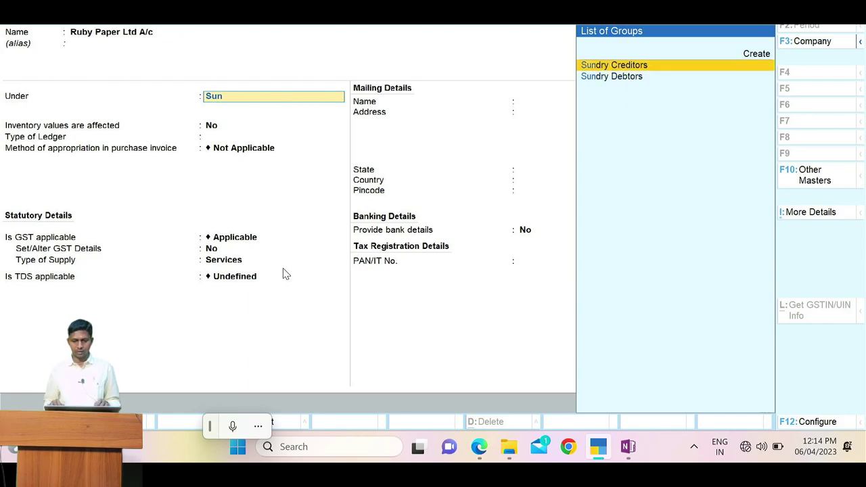
pyautogui.press('Return')
pyautogui.press('Return')
pyautogui.press('Return')
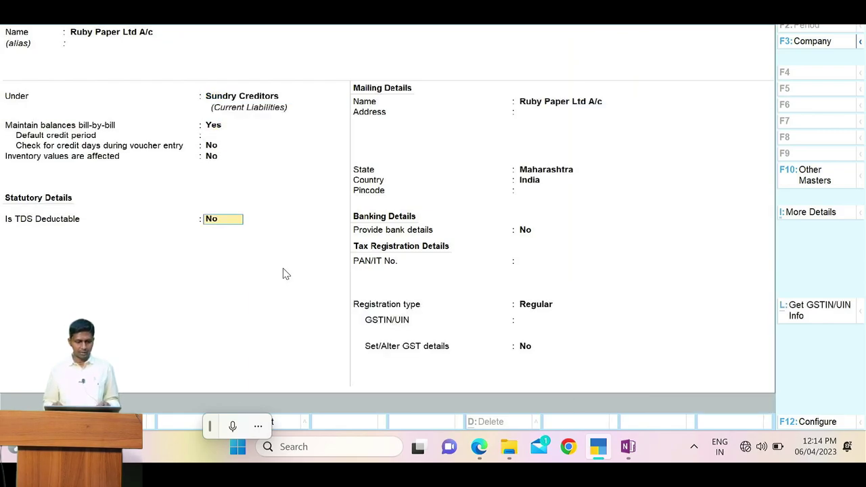
pyautogui.press('Return')
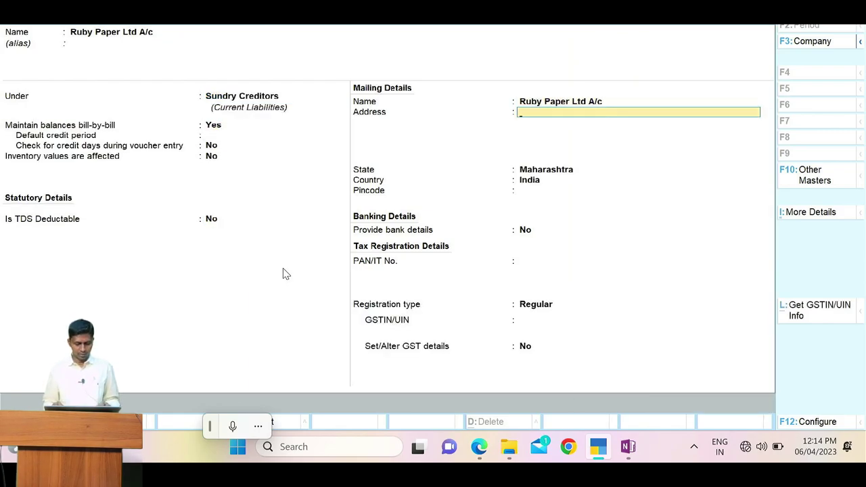
# Step: Enter Raipur as the ledger address, leave Pincode and GSTIN empty, and reach acceptance
pyautogui.hotkey('alt', 'Tab')
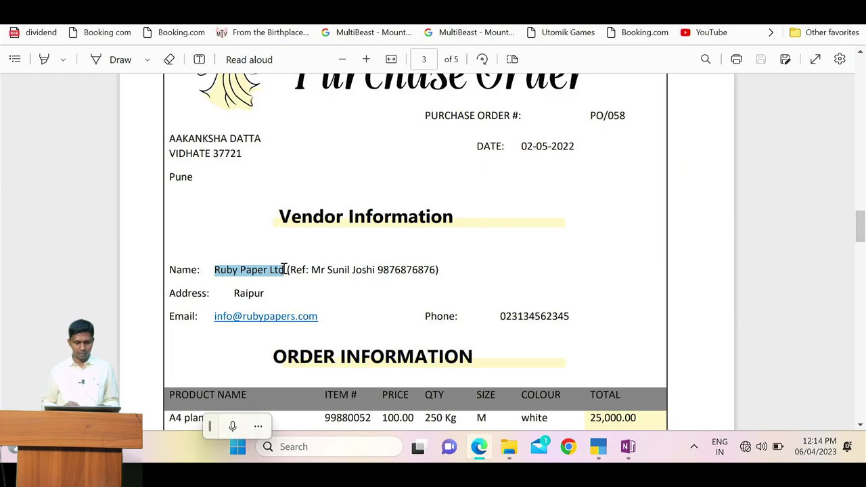
pyautogui.doubleClick(249, 293)
pyautogui.hotkey('ctrl', 'c')
pyautogui.hotkey('alt', 'Tab')
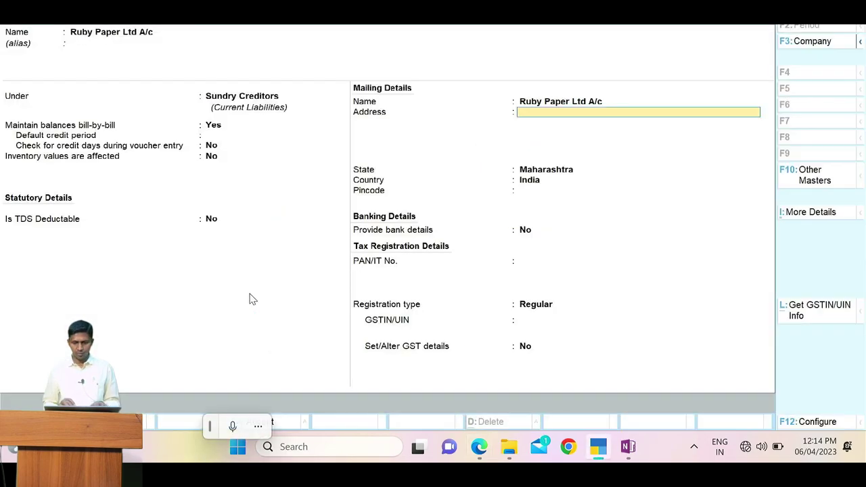
pyautogui.hotkey('ctrl', 'alt', 'v')
pyautogui.press('Return')
pyautogui.press('Return')
pyautogui.press('Return')
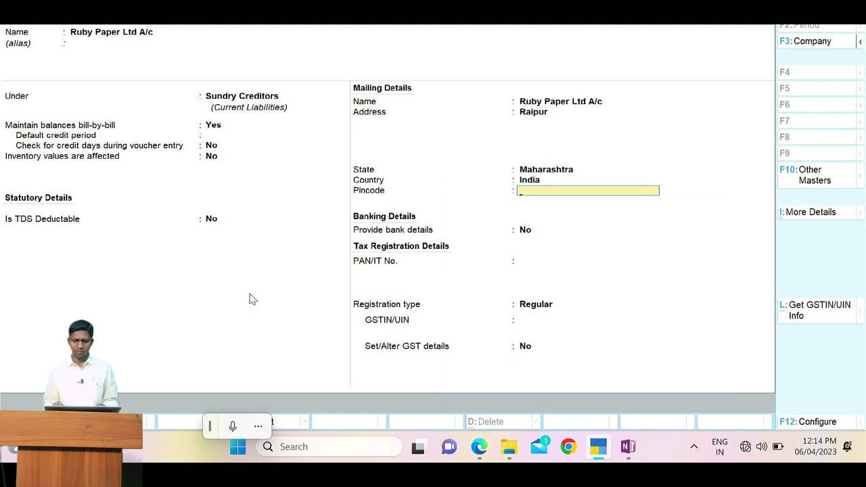
pyautogui.press('Return')
pyautogui.hotkey('alt', 'Tab')
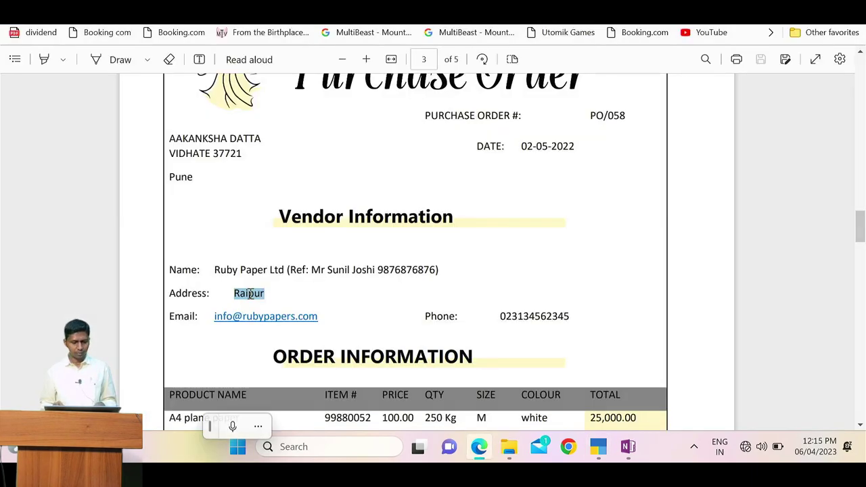
pyautogui.scroll(-3, 250, 293)
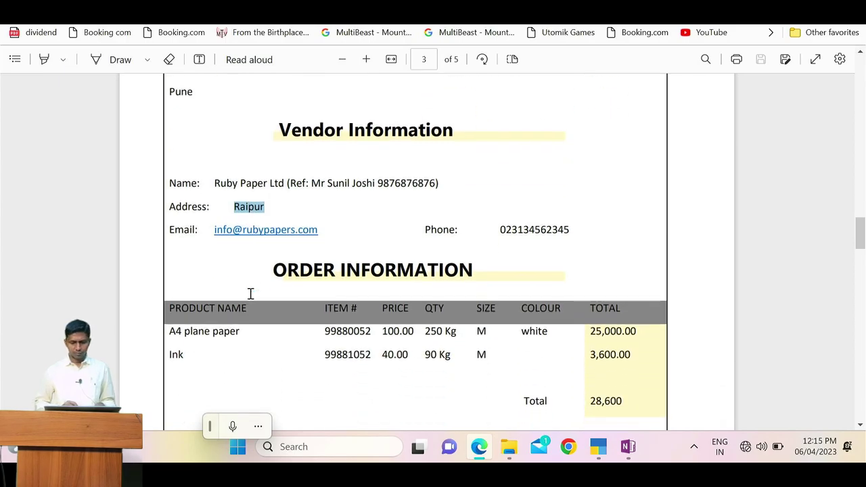
pyautogui.scroll(-1, 250, 294)
pyautogui.hotkey('alt', 'Tab')
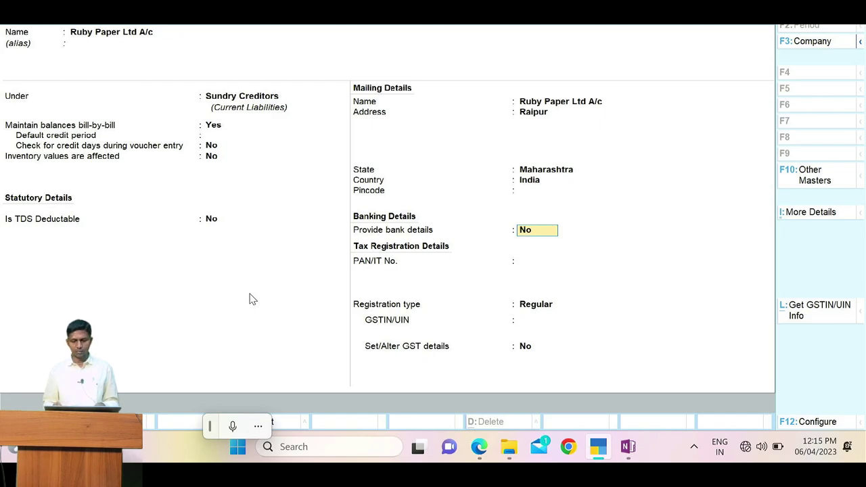
pyautogui.press('Return')
pyautogui.press('Return')
pyautogui.press('Return')
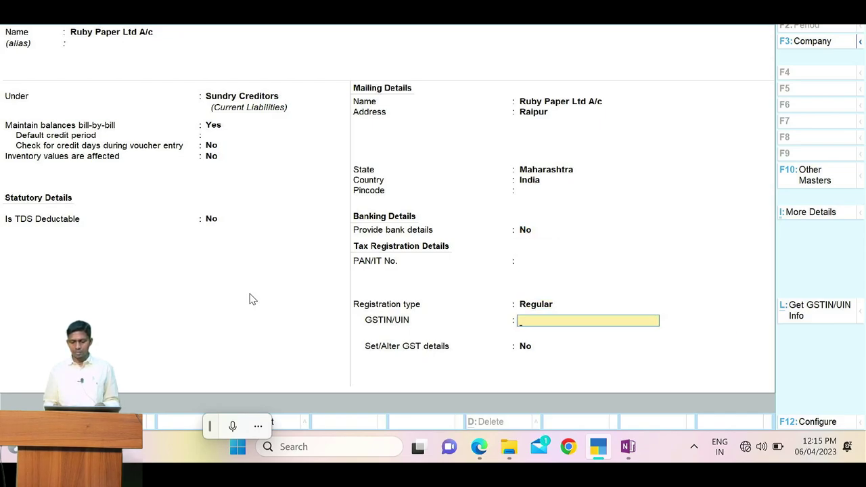
pyautogui.press('Return')
pyautogui.press('Return')
pyautogui.press('Return')
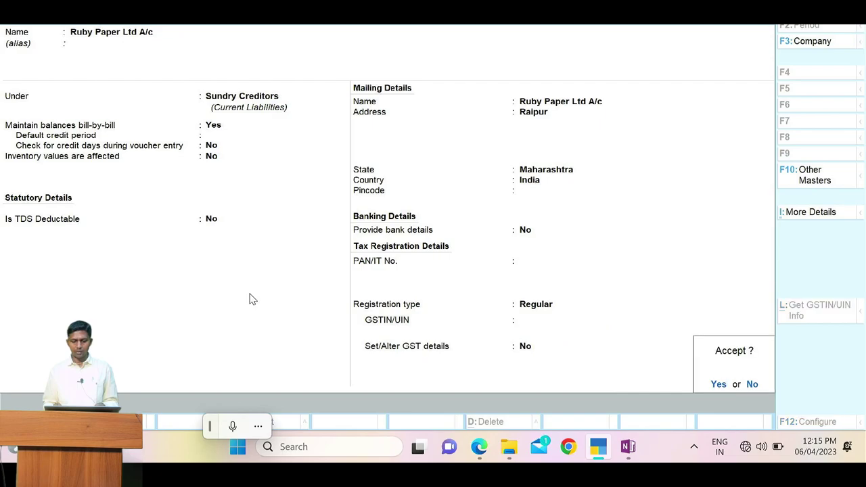
pyautogui.press('Return')
# Step: Enter Credit Card/Cash from the PDF as the order's payment terms
pyautogui.hotkey('alt', 'Tab')
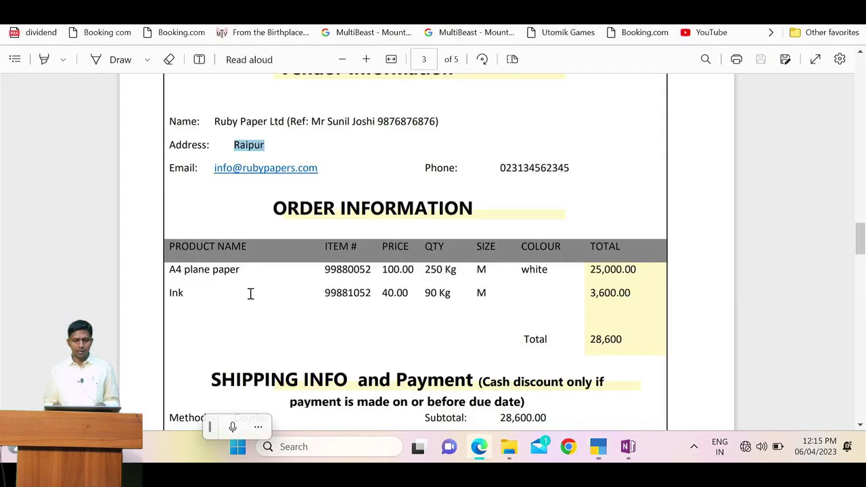
pyautogui.scroll(3, 250, 294)
pyautogui.scroll(-5, 250, 294)
pyautogui.scroll(2, 250, 294)
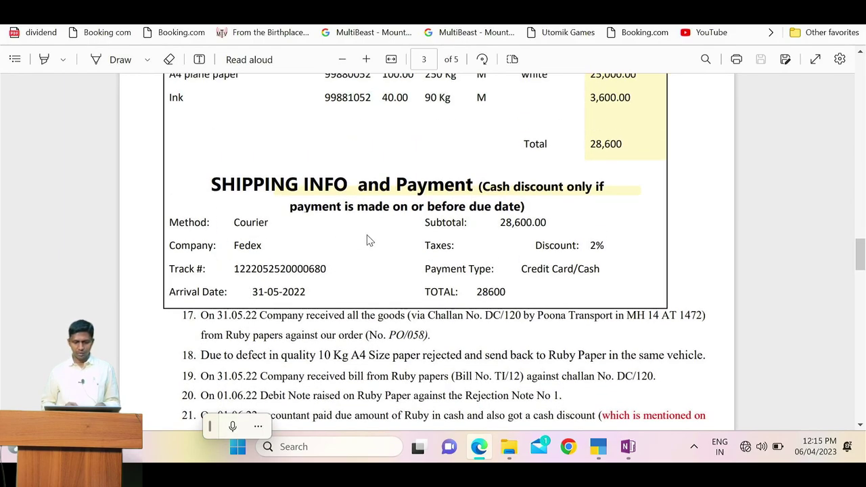
pyautogui.moveTo(522, 269); pyautogui.dragTo(600, 272)
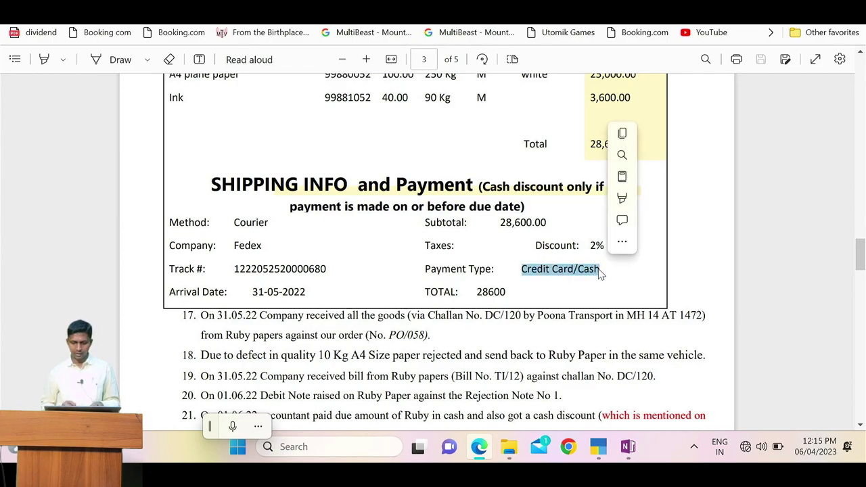
pyautogui.hotkey('ctrl', 'c')
pyautogui.hotkey('alt', 'Tab')
pyautogui.hotkey('ctrl', 'alt', 'v')
pyautogui.press('Return')
# Step: Fill Other References with the vendor's contact reference copied from the PDF
pyautogui.hotkey('alt', 'Tab')
pyautogui.scroll(2, 598, 269)
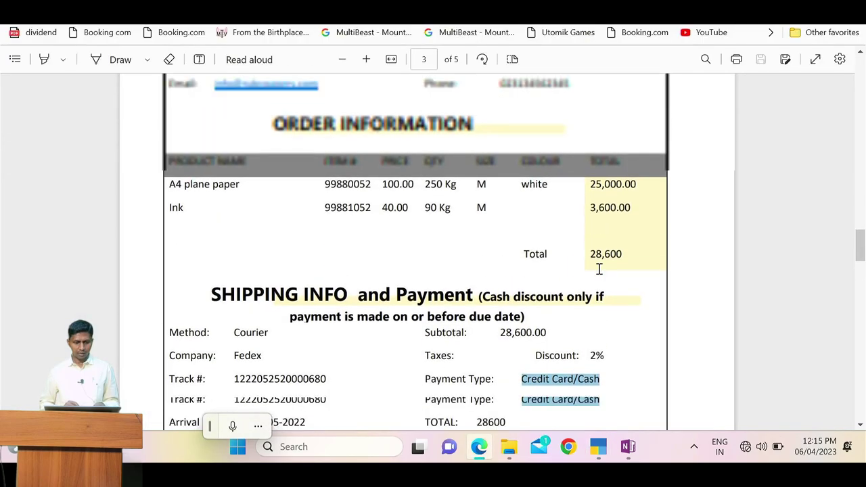
pyautogui.scroll(2, 599, 269)
pyautogui.moveTo(314, 184); pyautogui.dragTo(432, 195)
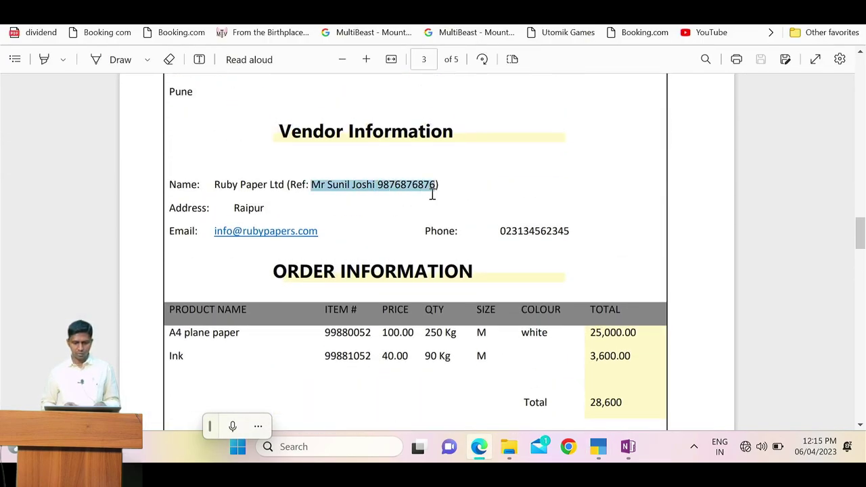
pyautogui.hotkey('ctrl', 'c')
pyautogui.hotkey('alt', 'Tab')
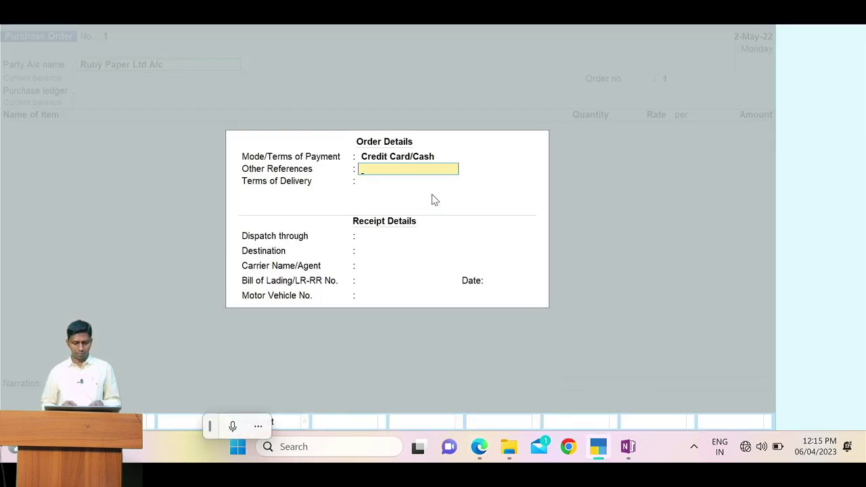
pyautogui.hotkey('ctrl', 'alt', 'v')
pyautogui.press('Return')
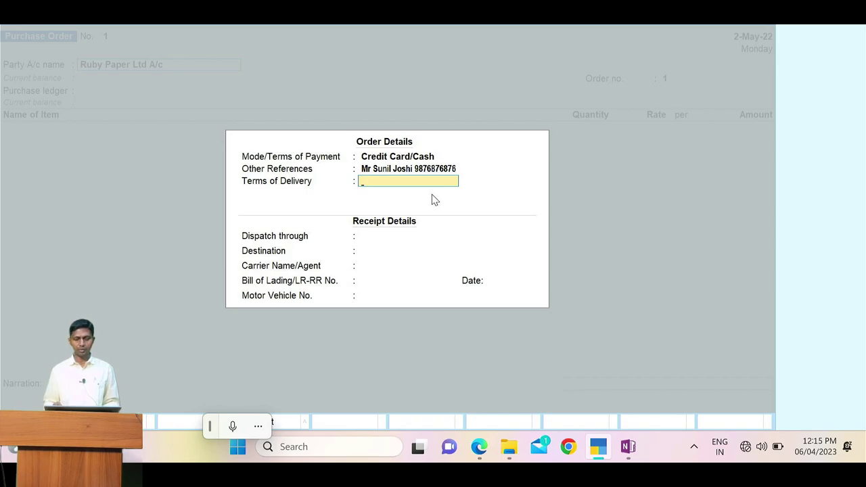
# Step: Set Dispatch through to Courier, leaving Terms of Delivery blank
pyautogui.hotkey('alt', 'Tab')
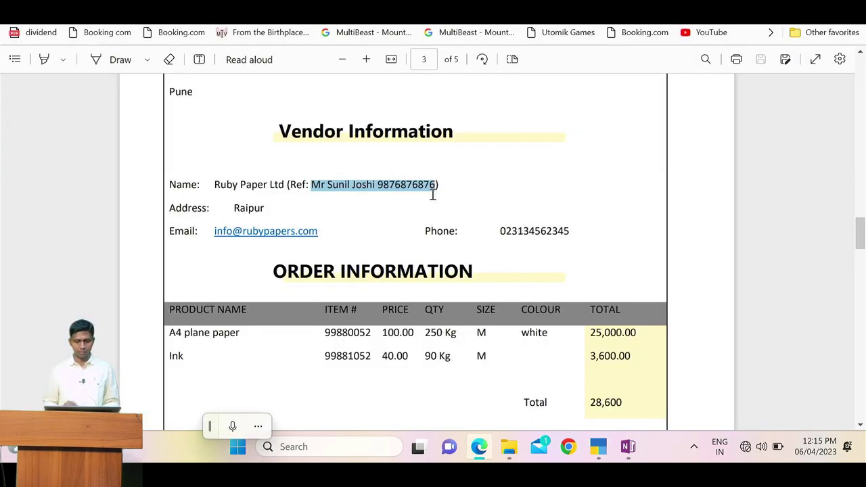
pyautogui.scroll(-2, 431, 194)
pyautogui.hotkey('alt', 'Tab')
pyautogui.click(432, 193)
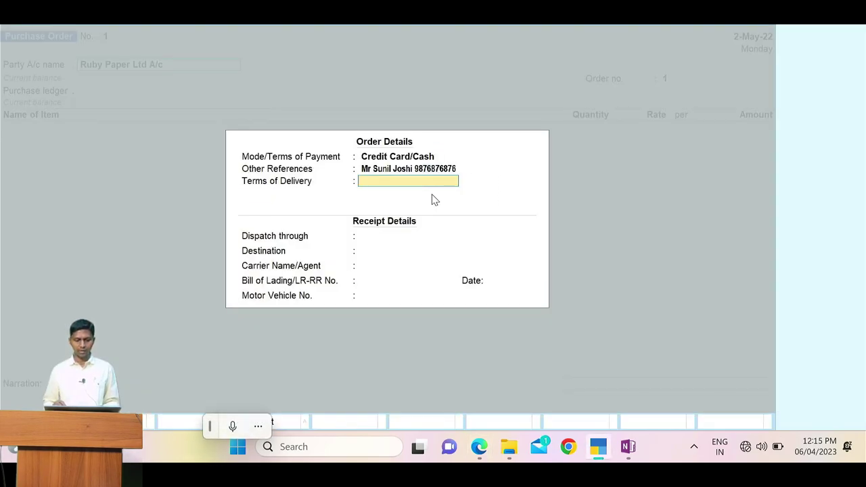
pyautogui.hotkey('alt', 'Tab')
pyautogui.scroll(-3, 431, 194)
pyautogui.scroll(-1, 433, 194)
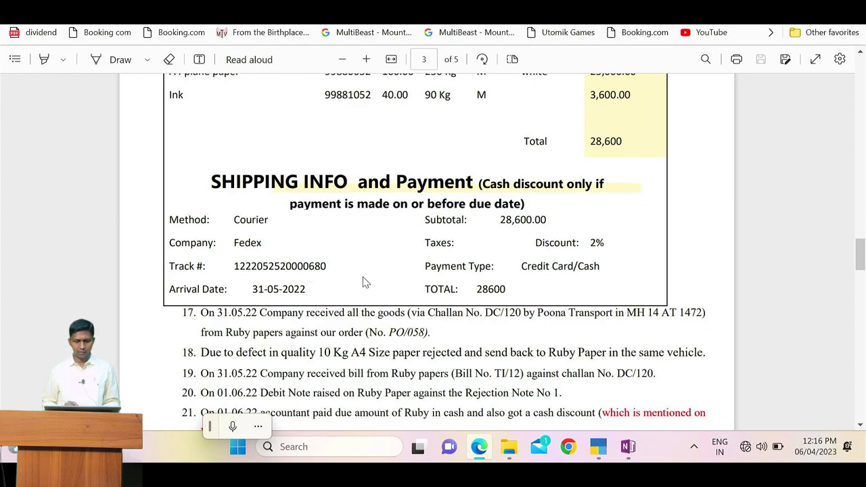
pyautogui.hotkey('alt', 'Tab')
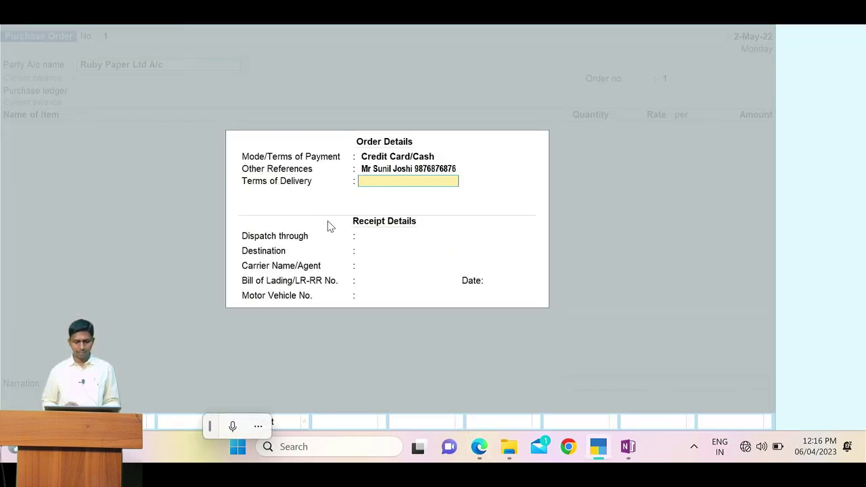
pyautogui.hotkey('alt', 'Tab')
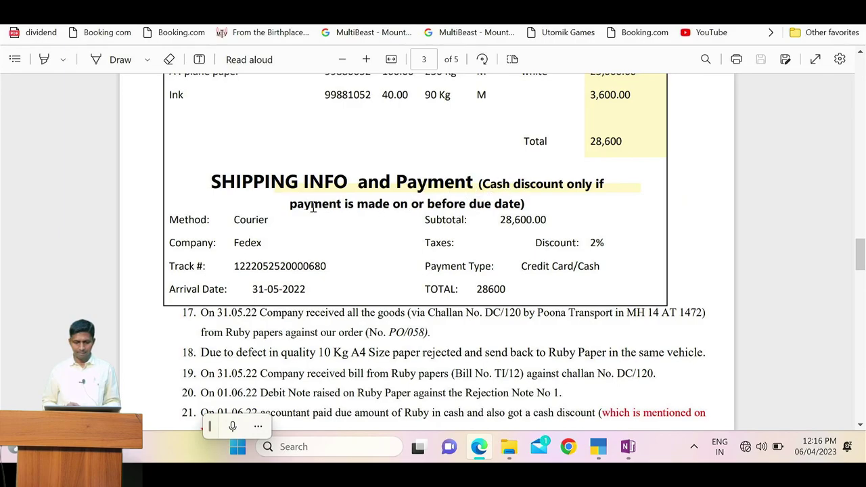
pyautogui.hotkey('alt', 'Tab')
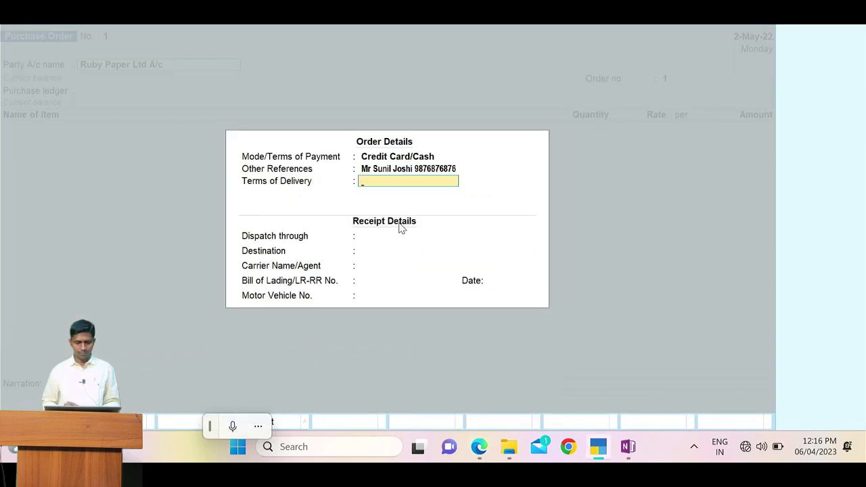
pyautogui.hotkey('alt', 'Tab')
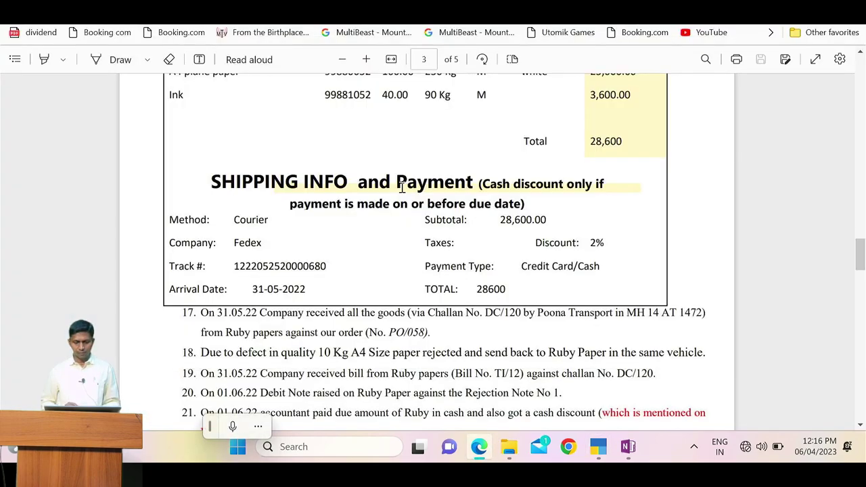
pyautogui.doubleClick(251, 220)
pyautogui.hotkey('ctrl', 'c')
pyautogui.hotkey('alt', 'Tab')
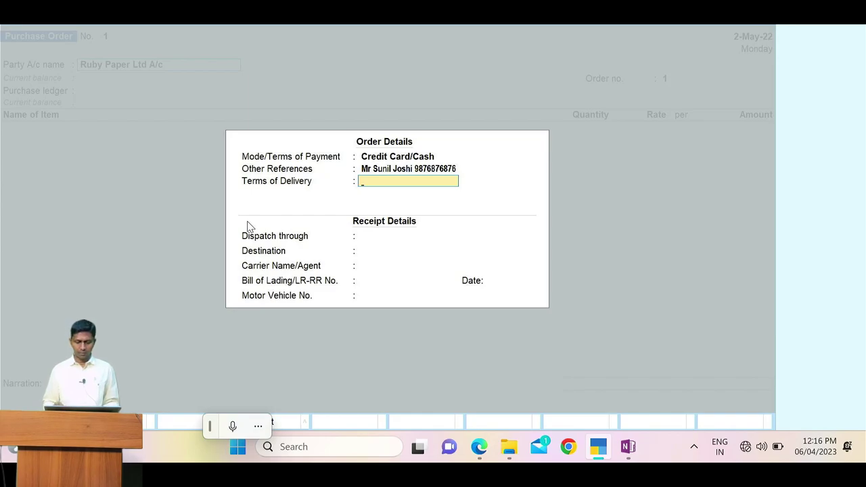
pyautogui.press('Return')
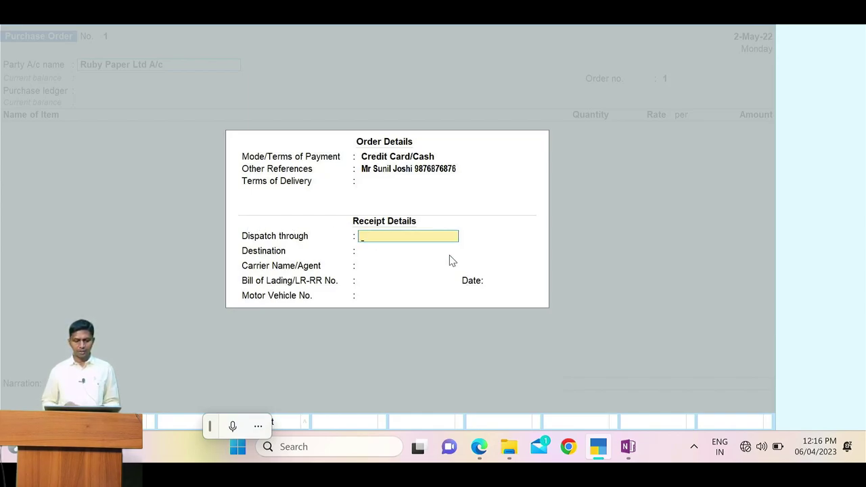
pyautogui.hotkey('ctrl', 'alt', 'v')
pyautogui.press('Return')
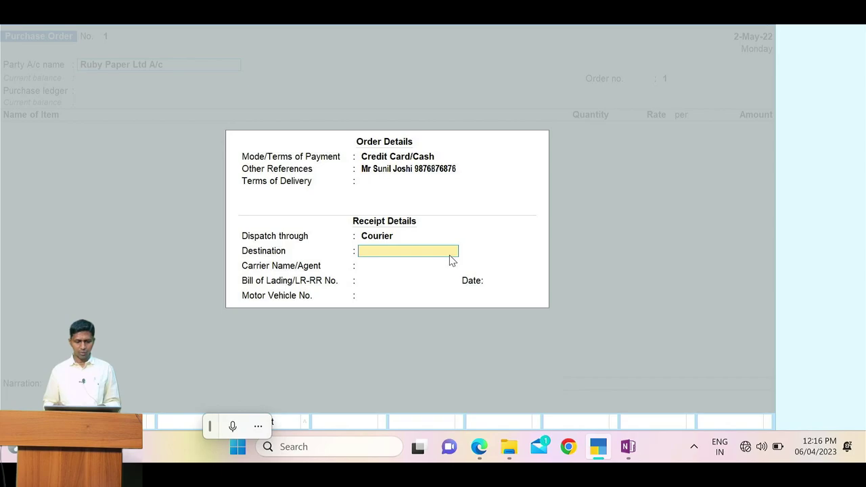
# Step: Set the destination to Pune
pyautogui.hotkey('alt', 'Tab')
pyautogui.scroll(4, 449, 257)
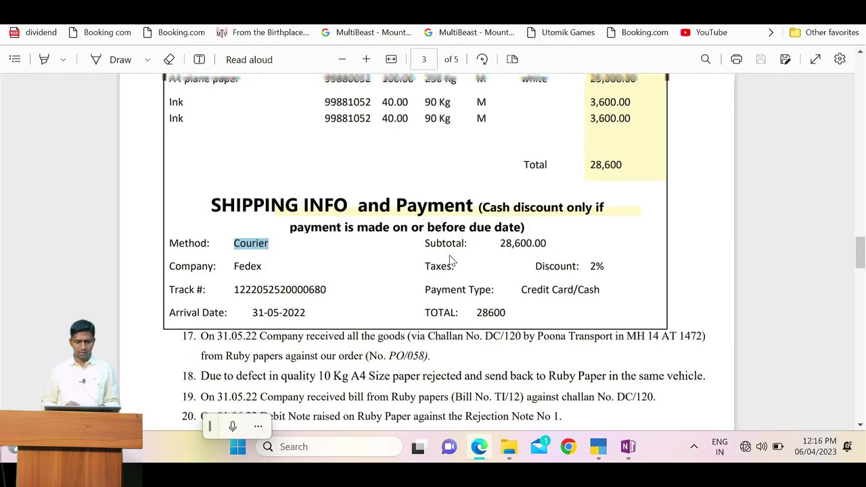
pyautogui.scroll(2, 449, 255)
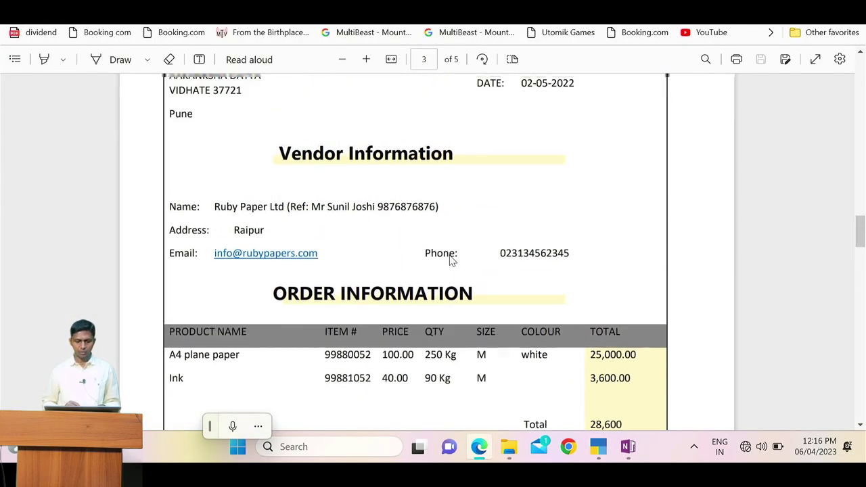
pyautogui.doubleClick(179, 149)
pyautogui.hotkey('alt', 'Tab')
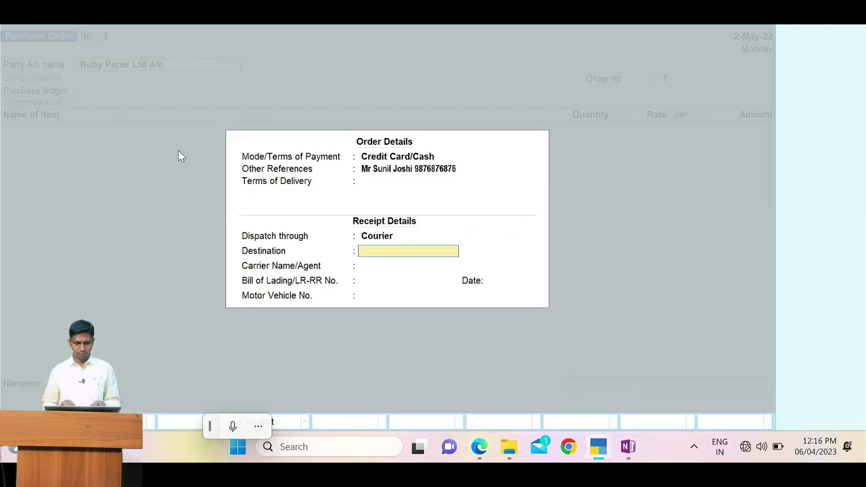
pyautogui.hotkey('ctrl', 'alt', 'v')
pyautogui.press('Return')
# Step: Enter Fedex as the carrier name/agent
pyautogui.hotkey('alt', 'Tab')
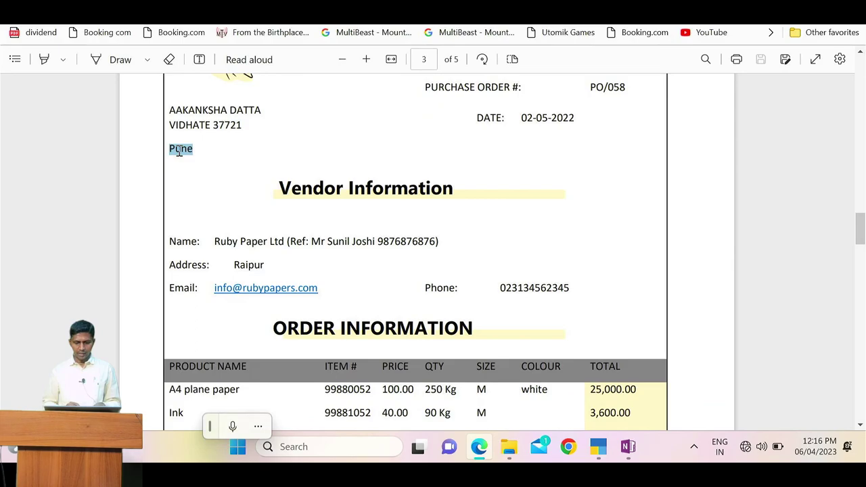
pyautogui.scroll(-3, 341, 312)
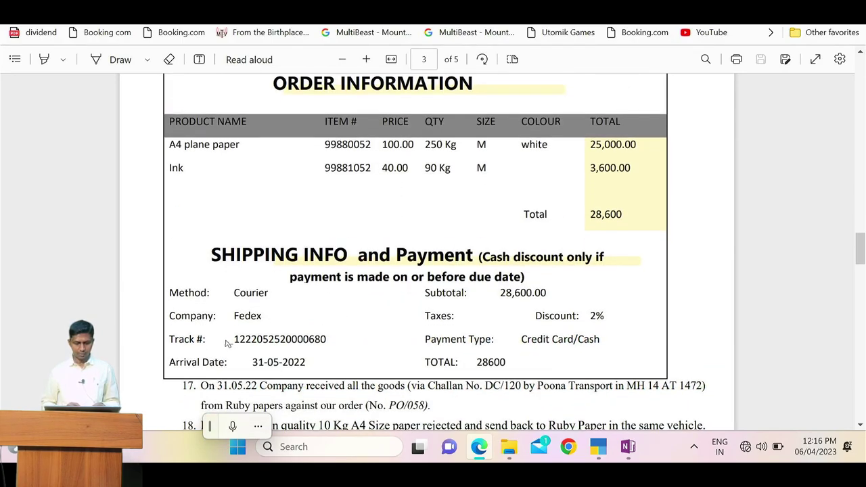
pyautogui.doubleClick(247, 317)
pyautogui.hotkey('ctrl', 'c')
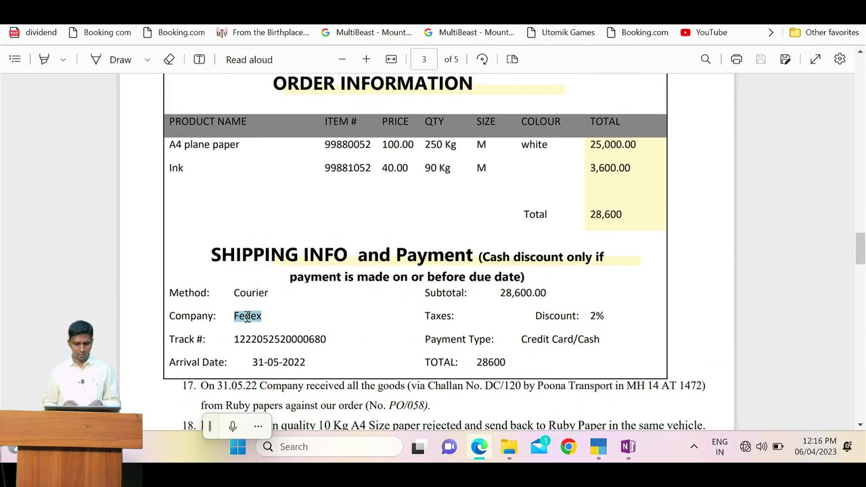
pyautogui.hotkey('alt', 'Tab')
pyautogui.hotkey('ctrl', 'alt', 'v')
pyautogui.press('Return')
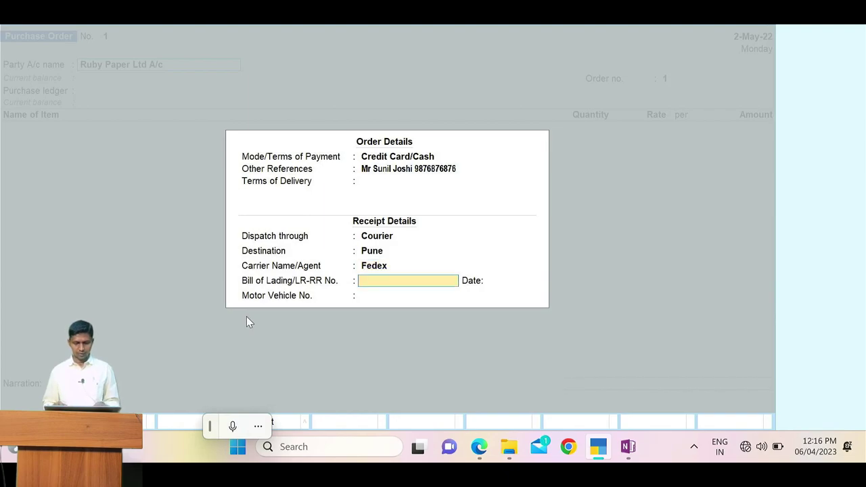
# Step: Skip the bill of lading fields and accept the order details
pyautogui.hotkey('alt', 'Tab')
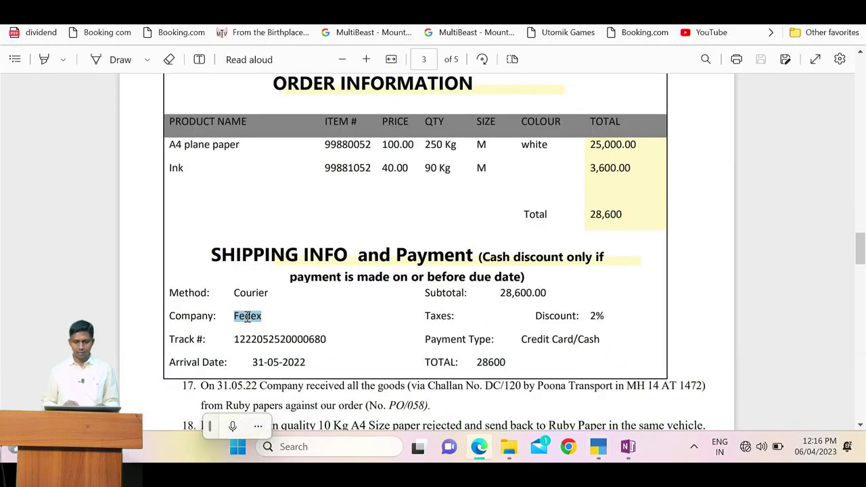
pyautogui.scroll(-1, 247, 316)
pyautogui.scroll(1, 247, 316)
pyautogui.hotkey('alt', 'Tab')
pyautogui.press('Return')
pyautogui.press('Return')
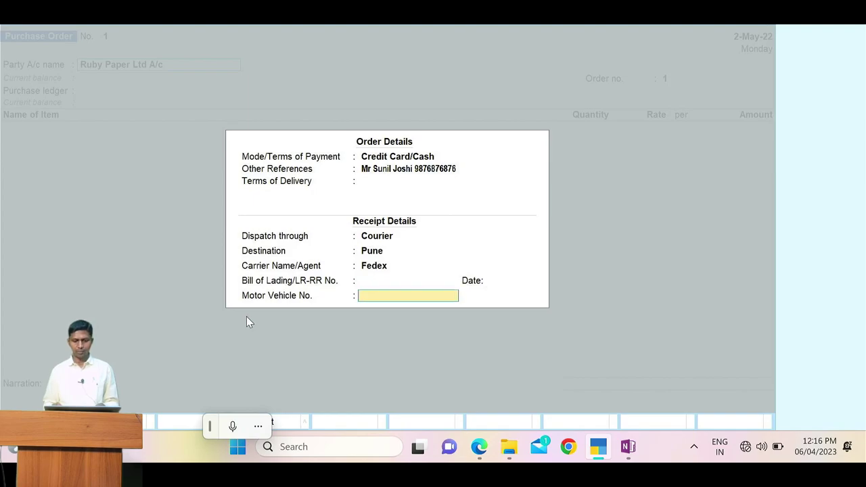
pyautogui.press('Return')
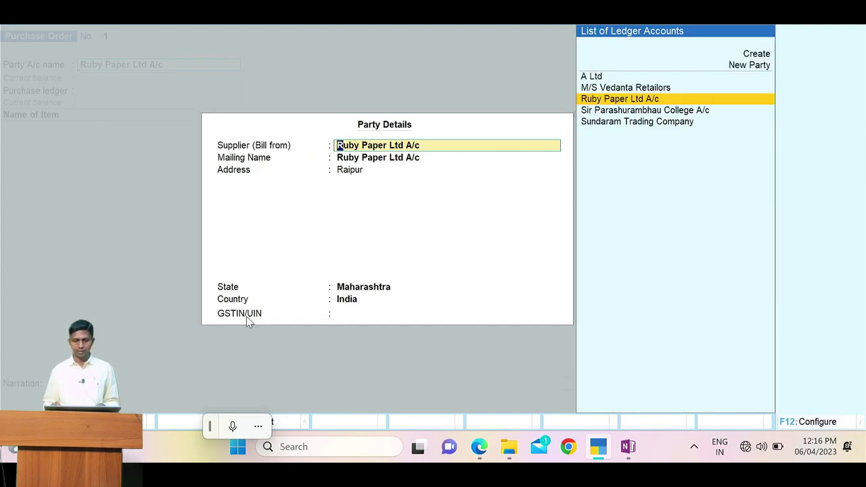
# Step: Accept Ruby Paper's party details and enter PO/058 as the order number
pyautogui.press('Return')
pyautogui.press('Return')
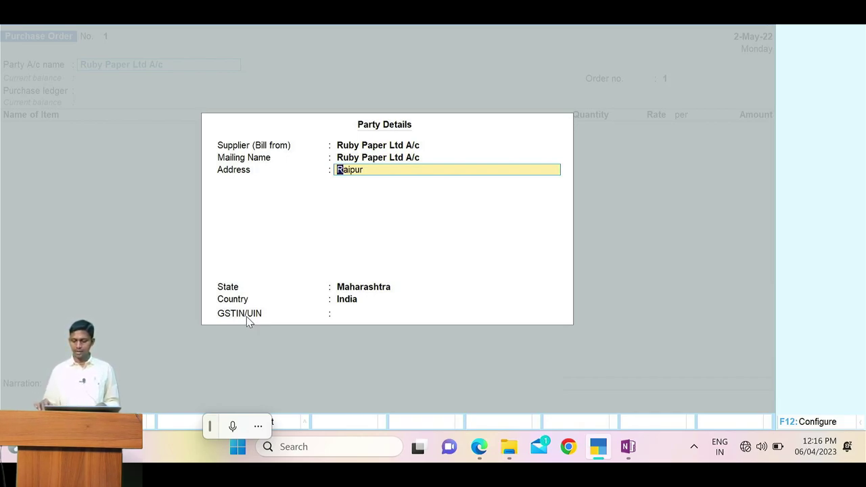
pyautogui.press('Return')
pyautogui.press('Return')
pyautogui.press('Return')
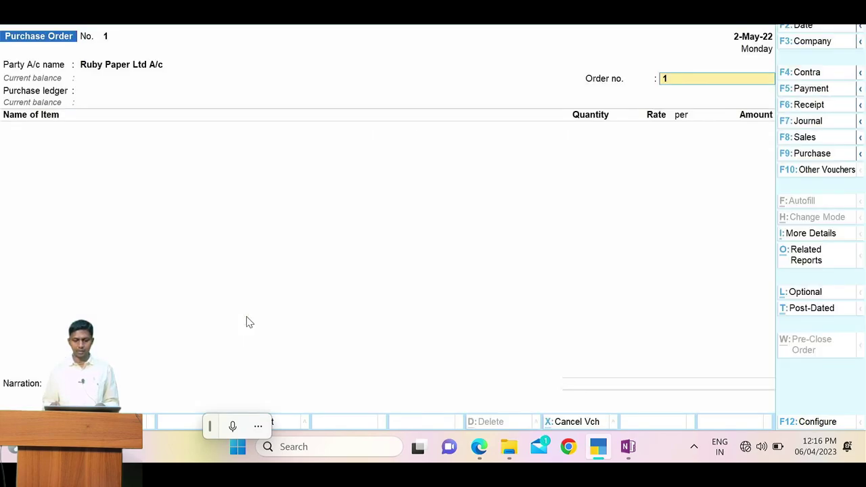
pyautogui.hotkey('alt', 'Tab')
pyautogui.scroll(2, 247, 318)
pyautogui.scroll(3, 247, 318)
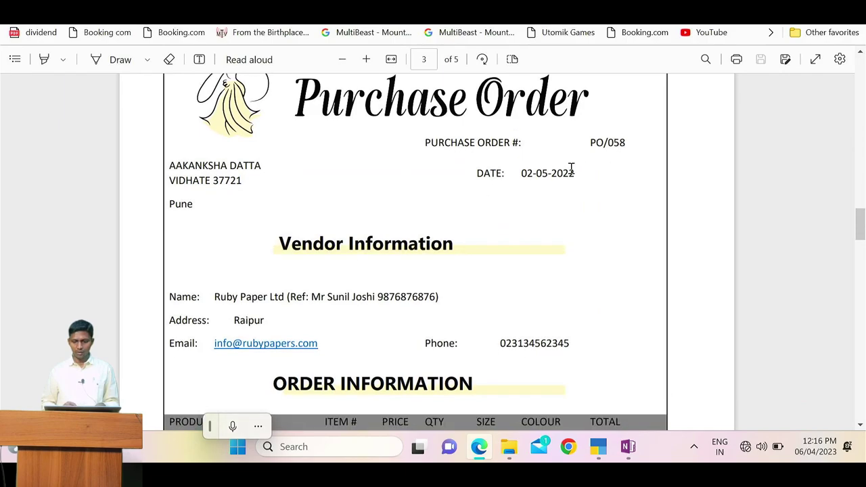
pyautogui.scroll(1, 357, 164)
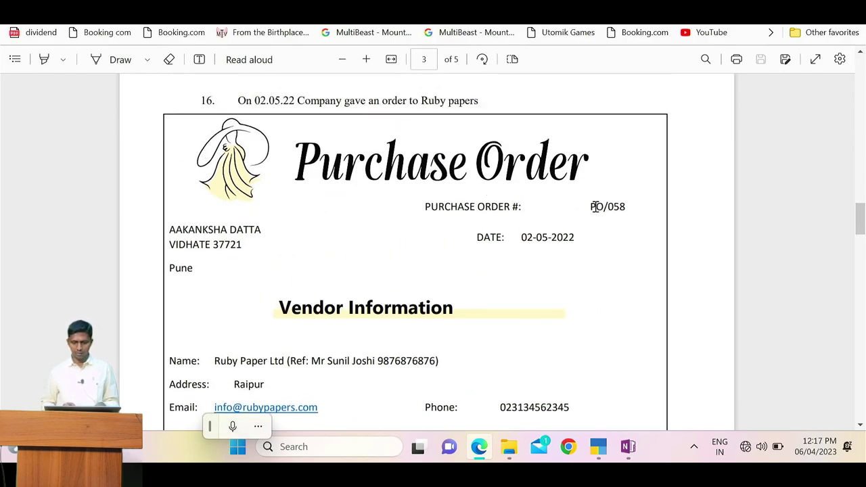
pyautogui.moveTo(592, 206); pyautogui.dragTo(628, 208)
pyautogui.hotkey('ctrl', 'c')
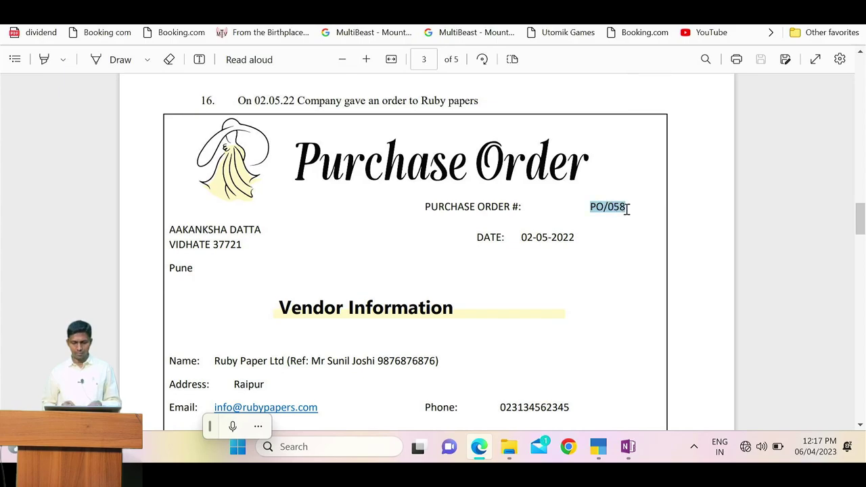
pyautogui.hotkey('alt', 'Tab')
pyautogui.hotkey('ctrl', 'v')
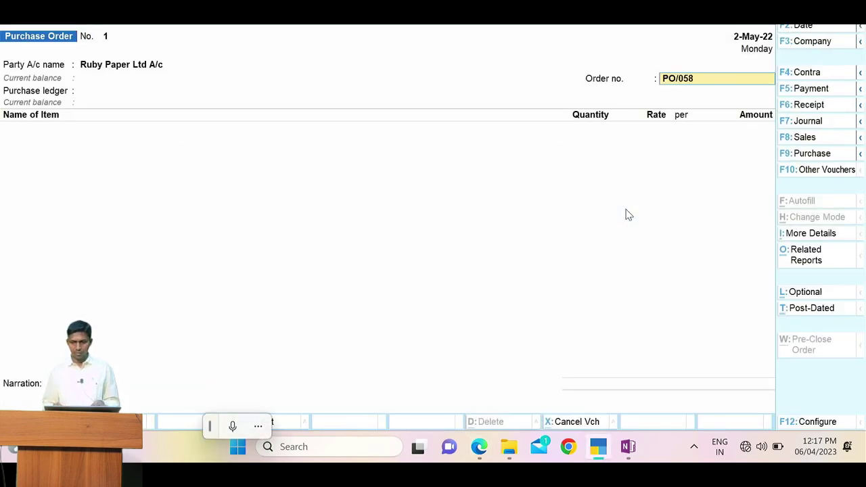
pyautogui.press('Return')
pyautogui.press('Return')
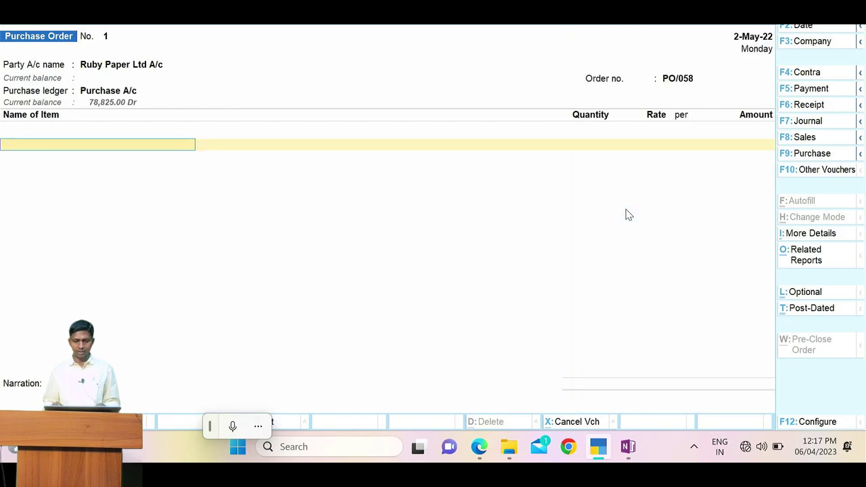
# Step: Look up the item name 'A4 plane paper' in the order PDF
pyautogui.hotkey('alt', 'Tab')
pyautogui.hotkey('alt', 'Tab')
pyautogui.hotkey('alt', 'Tab')
pyautogui.scroll(-5, 626, 209)
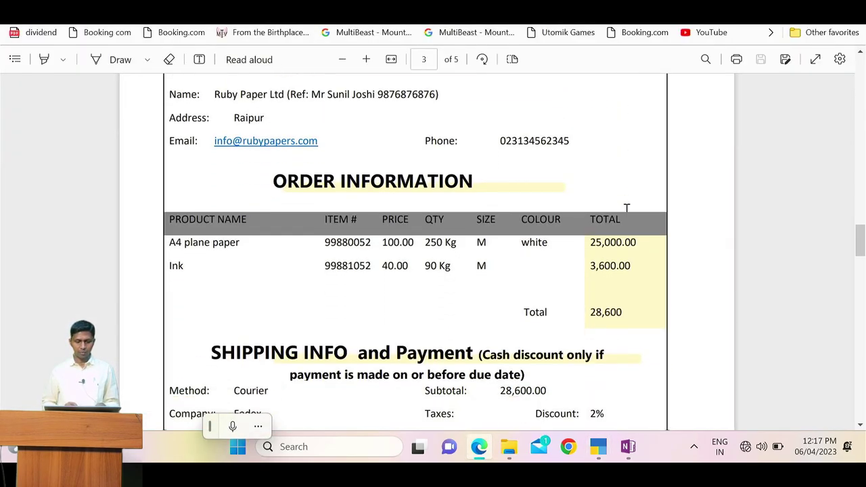
pyautogui.scroll(-1, 626, 209)
pyautogui.moveTo(172, 215); pyautogui.dragTo(238, 218)
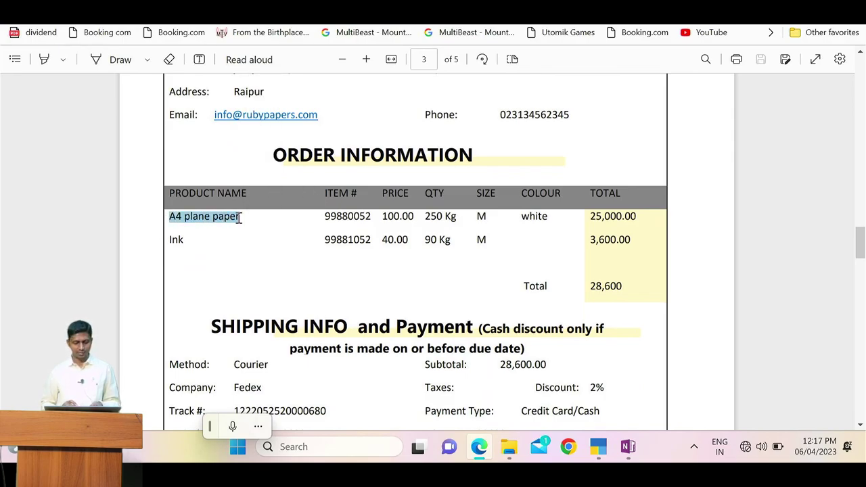
pyautogui.hotkey('alt', 'Tab')
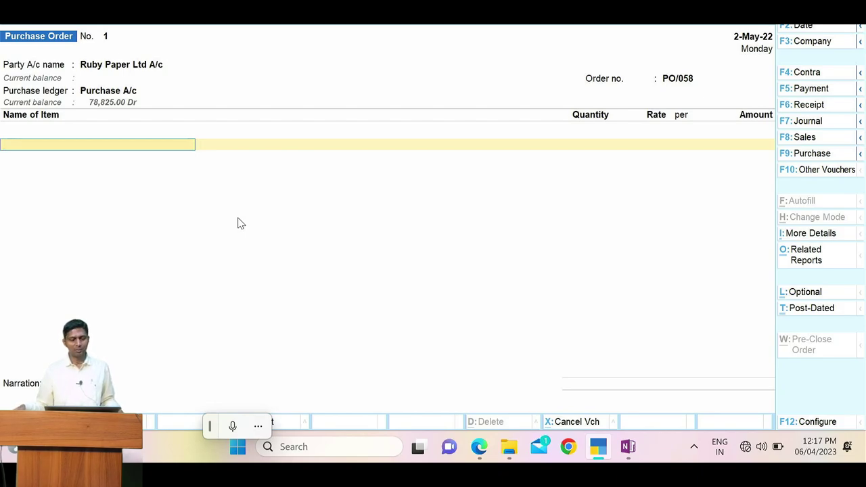
pyautogui.hotkey('alt', 'c')
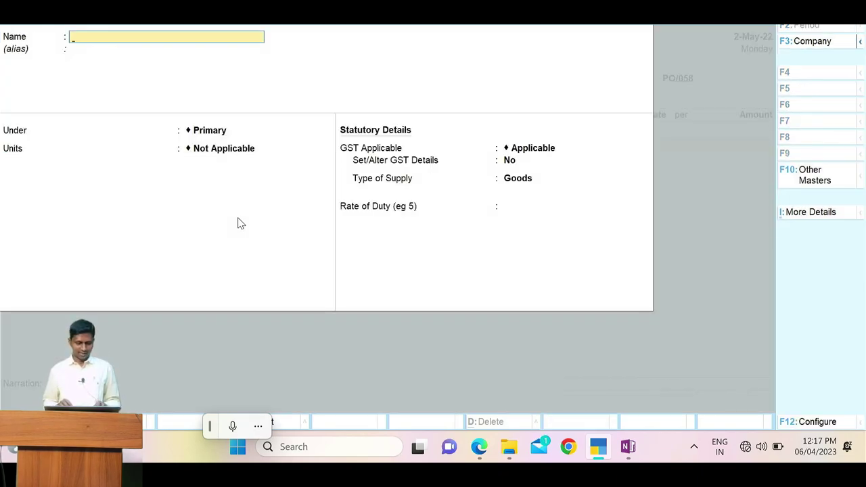
pyautogui.press('Escape')
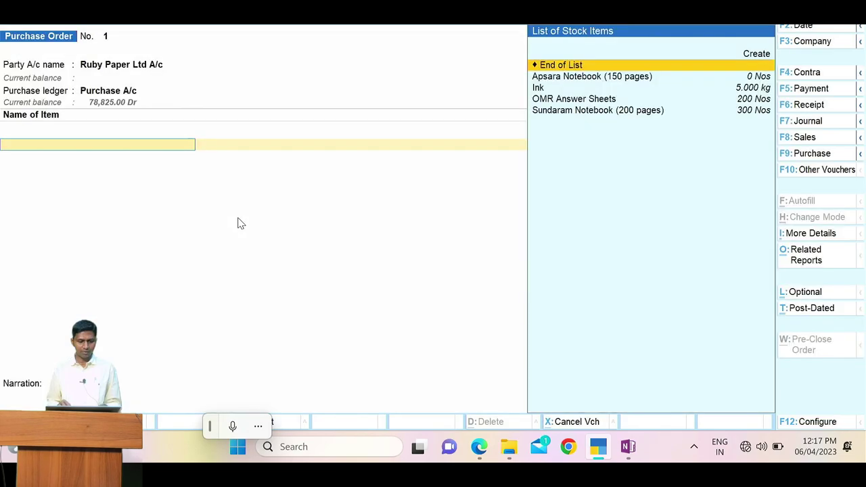
pyautogui.write('a')
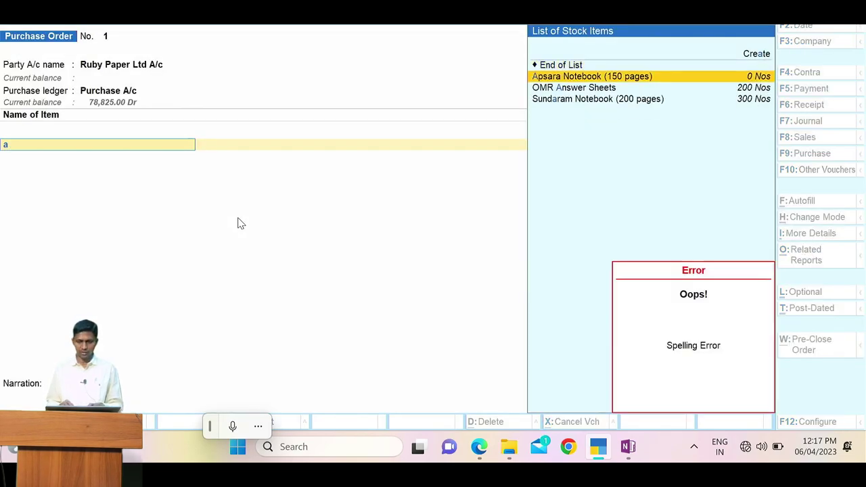
pyautogui.press('BackSpace')
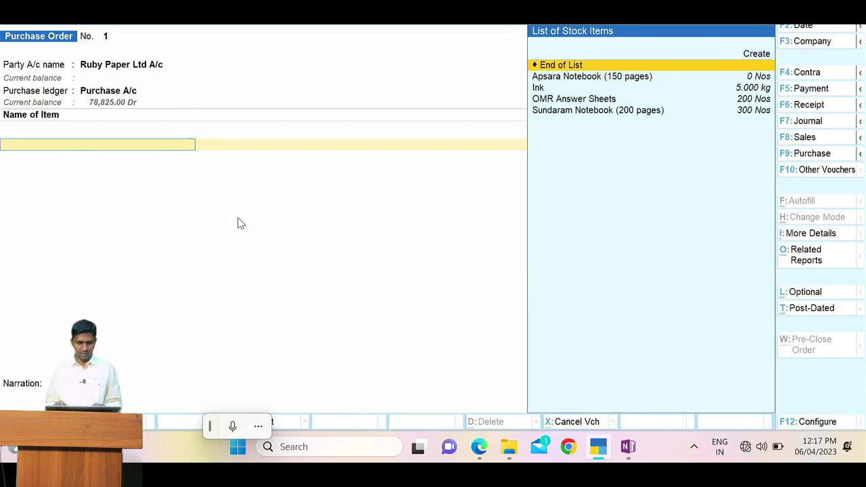
# Step: Create the stock item 'A4 plane paper' measured in kg and save it
pyautogui.hotkey('alt', 'c')
pyautogui.write('A4 plane paper')
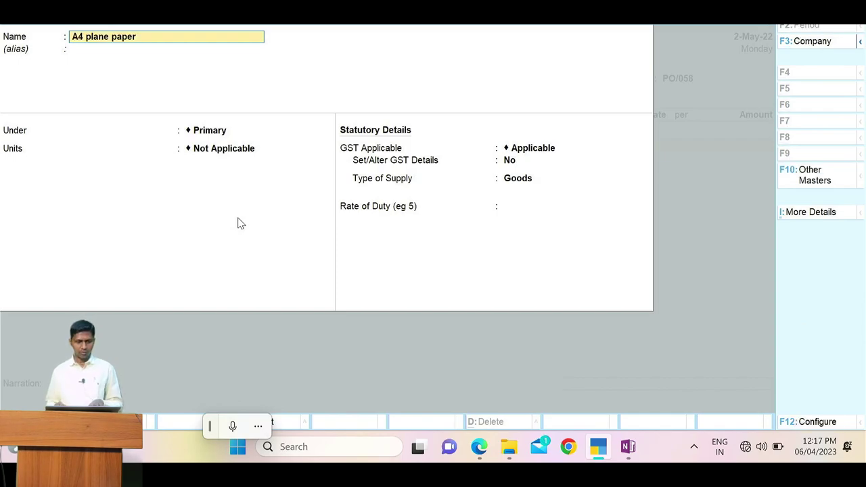
pyautogui.press('Return')
pyautogui.press('Return')
pyautogui.press('Return')
pyautogui.hotkey('alt', 'Tab')
pyautogui.hotkey('alt', 'Tab')
pyautogui.press('Down')
pyautogui.press('Return')
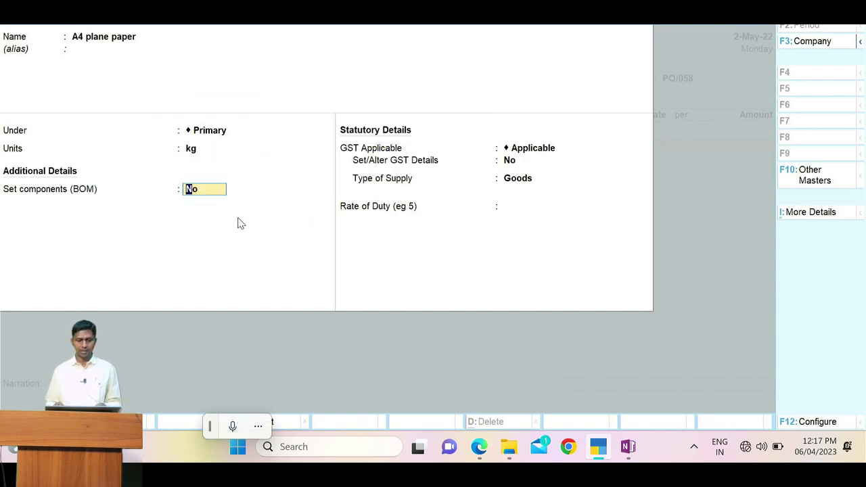
pyautogui.press('Return')
pyautogui.press('Return')
pyautogui.press('Return')
pyautogui.press('Return')
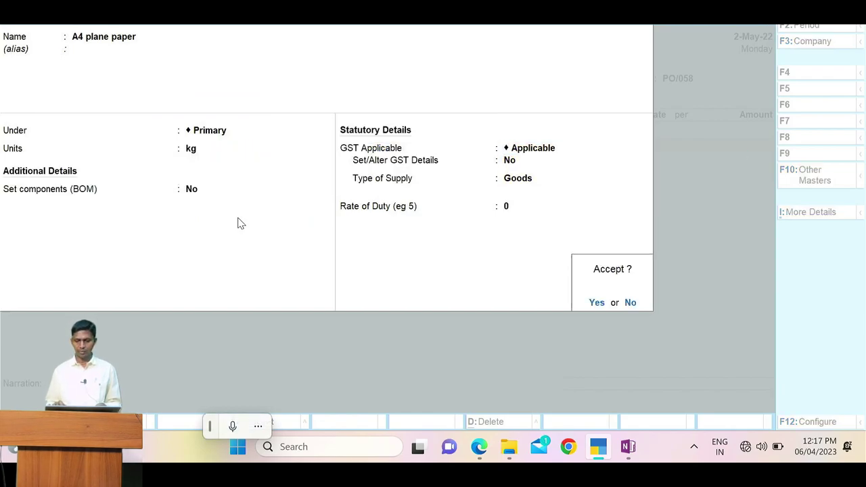
pyautogui.press('Return')
pyautogui.hotkey('alt', 'Tab')
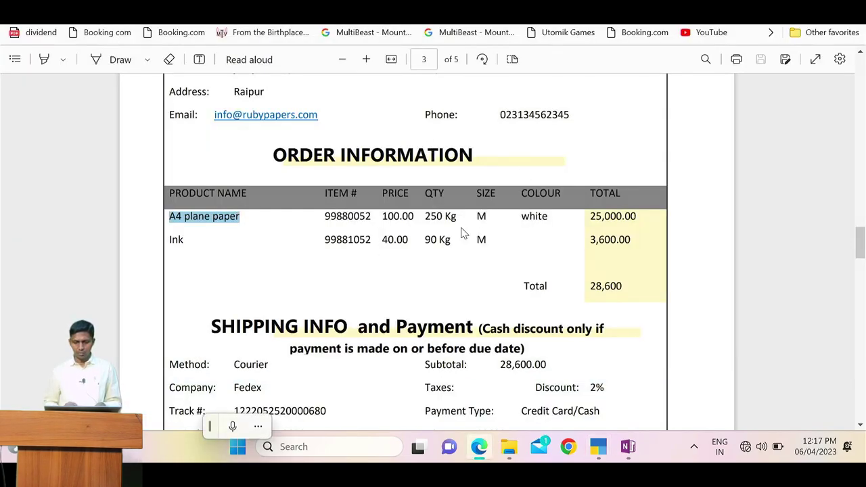
# Step: Set the A4 plane paper allocation's due date to 31-May-22
pyautogui.scroll(-2, 463, 234)
pyautogui.scroll(-1, 463, 233)
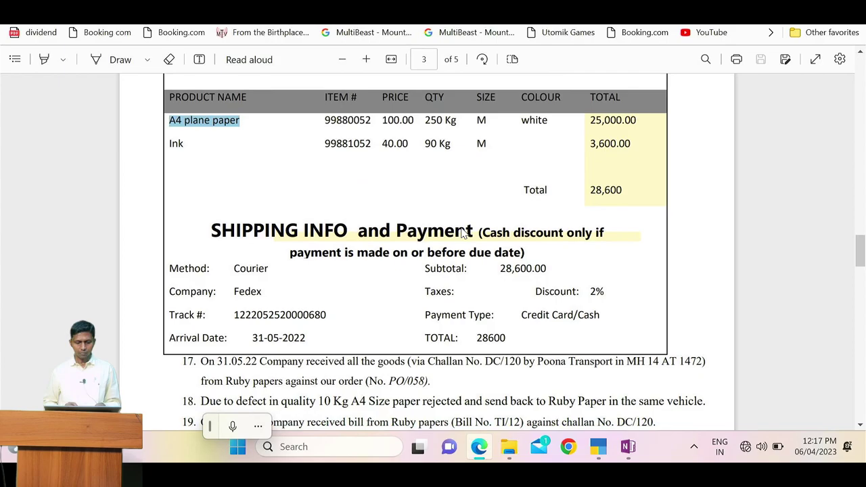
pyautogui.moveTo(256, 342); pyautogui.dragTo(308, 339)
pyautogui.hotkey('alt', 'Tab')
pyautogui.write('31-5')
pyautogui.press('Return')
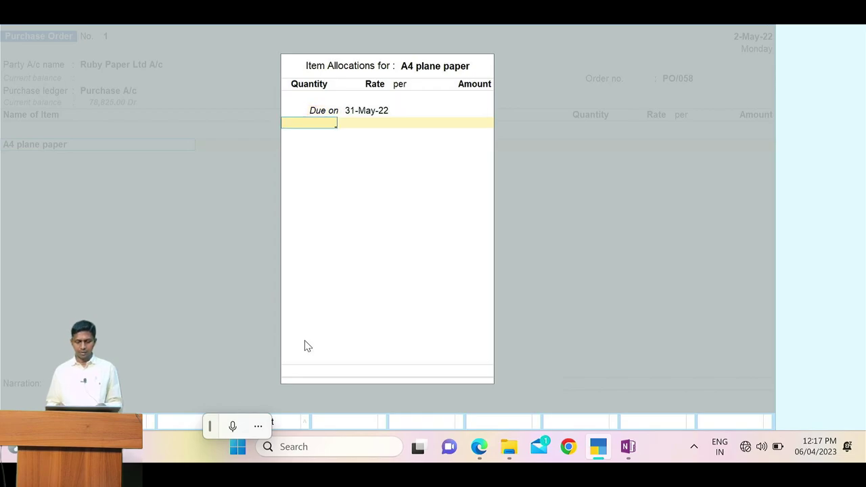
# Step: Enter quantity 250 kg at a rate of 100.00 per kg
pyautogui.hotkey('alt', 'Tab')
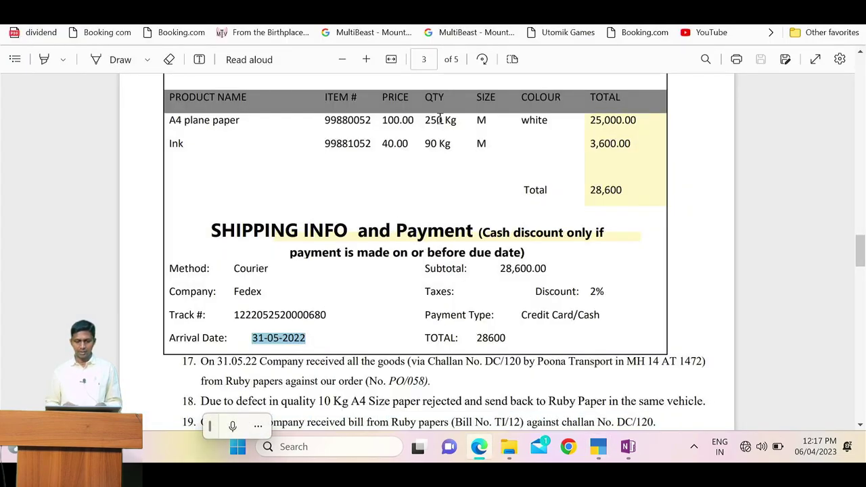
pyautogui.hotkey('alt', 'Tab')
pyautogui.write('250')
pyautogui.press('Return')
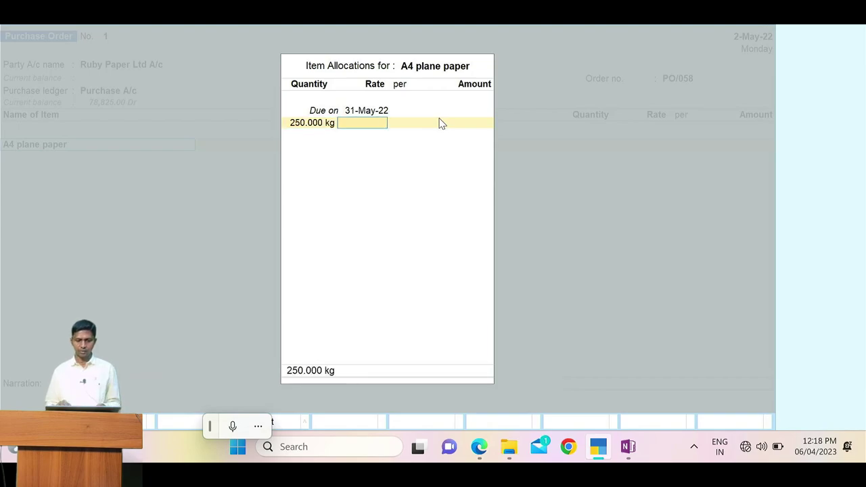
pyautogui.hotkey('alt', 'Tab')
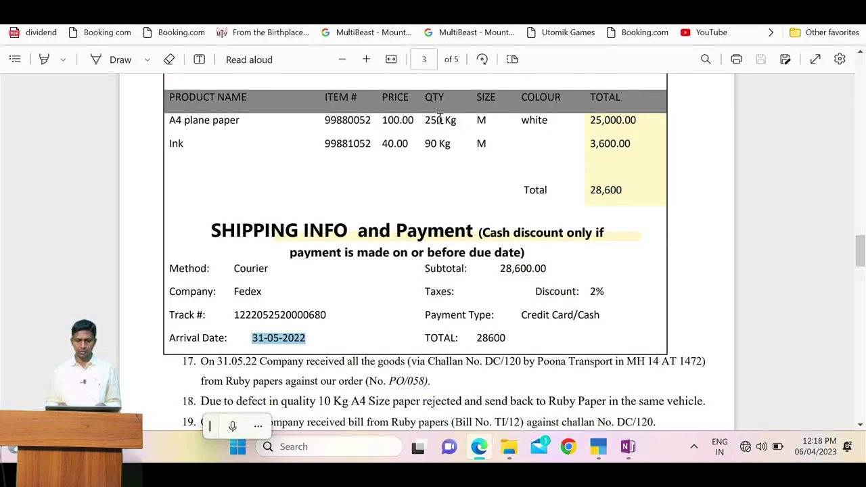
pyautogui.click(395, 119)
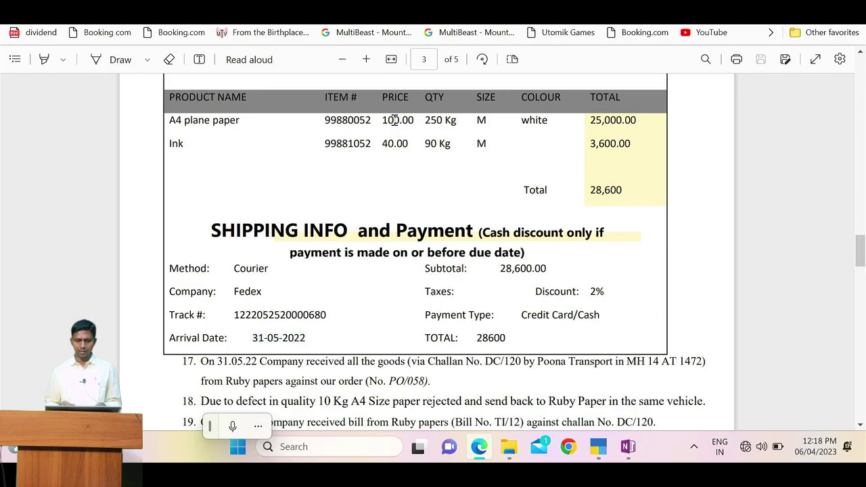
pyautogui.hotkey('alt', 'Tab')
pyautogui.write('100')
pyautogui.press('Return')
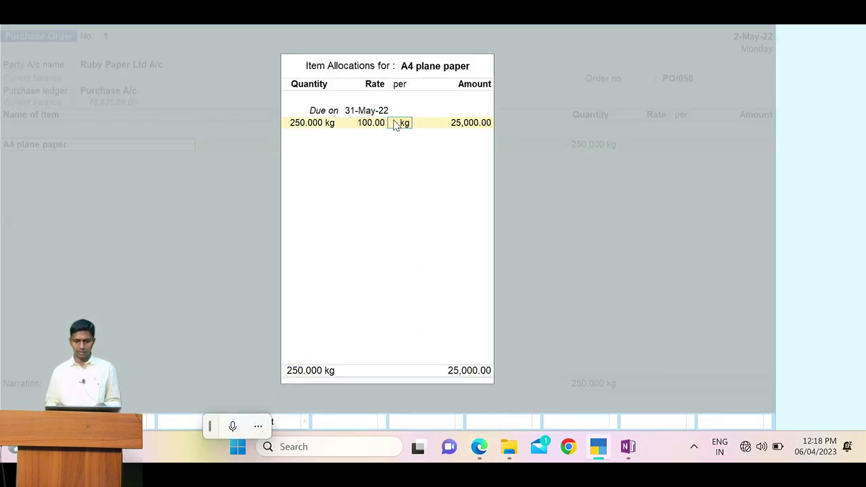
pyautogui.press('Return')
# Step: Finish the A4 plane paper line and add Ink as the second ordered item
pyautogui.press('Return')
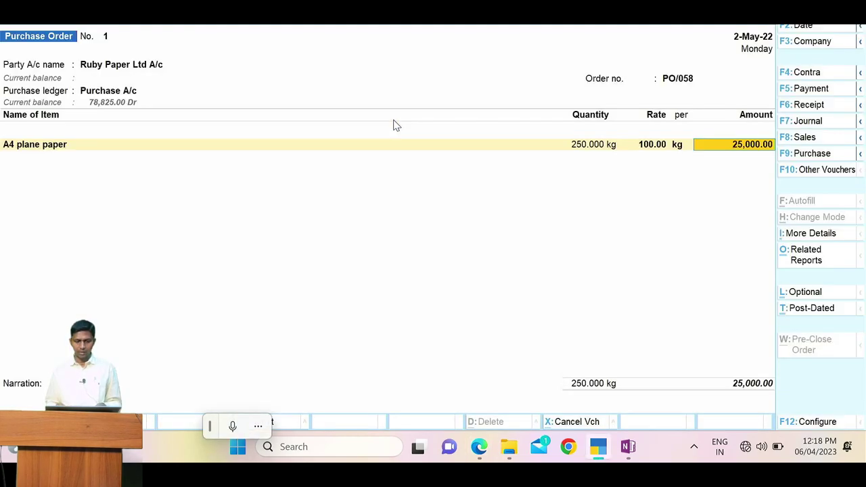
pyautogui.press('Return')
pyautogui.hotkey('alt', 'Tab')
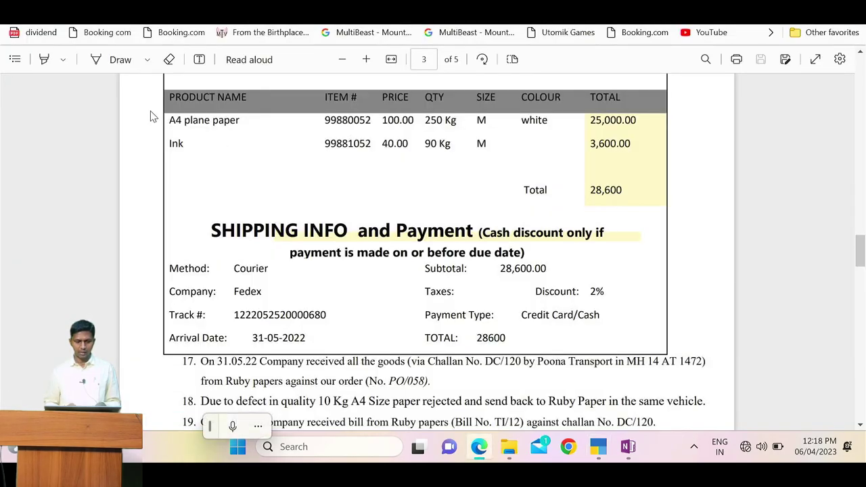
pyautogui.doubleClick(175, 144)
pyautogui.hotkey('alt', 'Tab')
pyautogui.write('In')
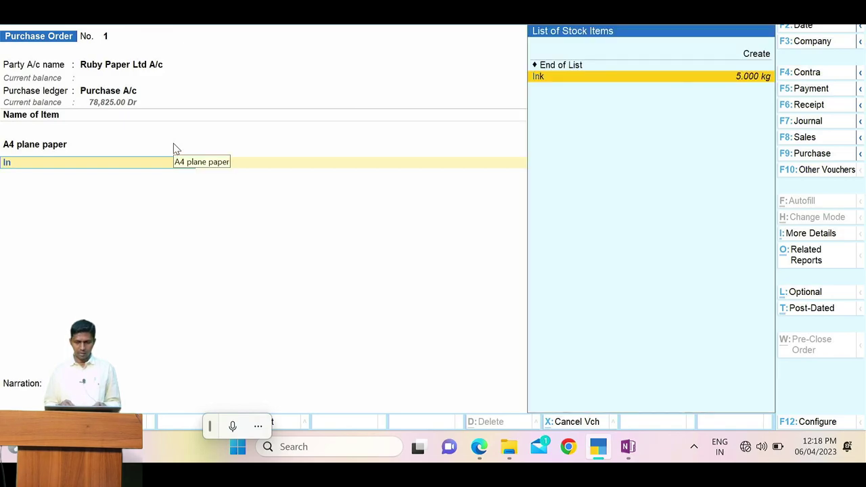
pyautogui.press('Return')
pyautogui.hotkey('alt', 'Tab')
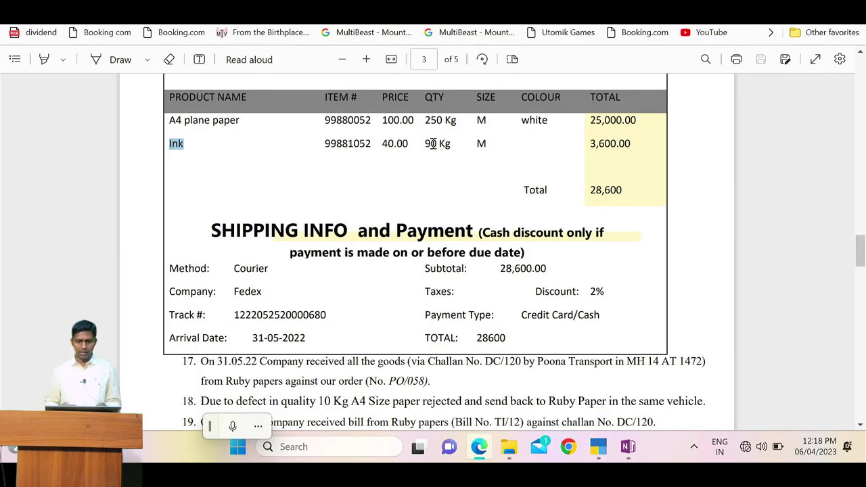
pyautogui.hotkey('alt', 'Tab')
# Step: Give Ink a due date of 31-May-22, quantity 90 kg and rate 40.00 per kg
pyautogui.write('31-5')
pyautogui.press('Return')
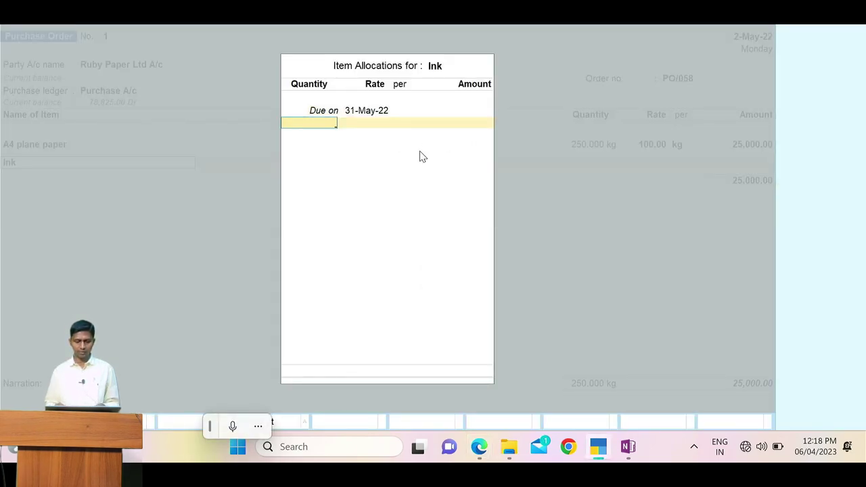
pyautogui.hotkey('alt', 'Tab')
pyautogui.hotkey('alt', 'Tab')
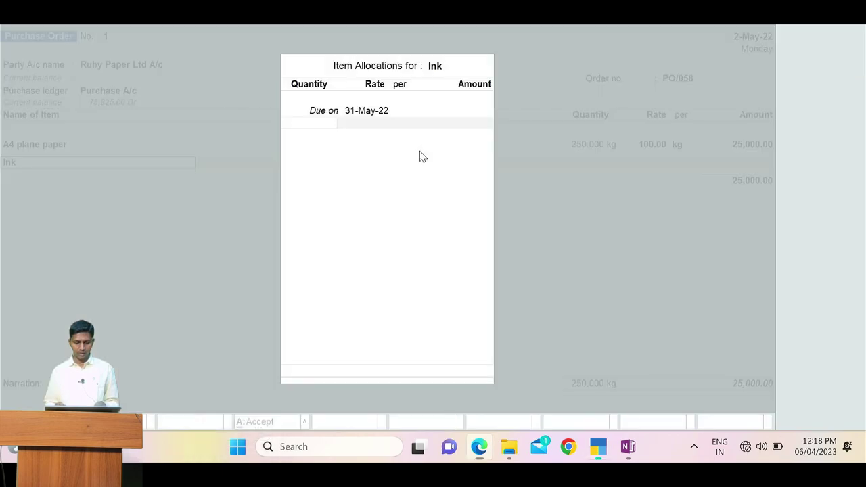
pyautogui.press('Return')
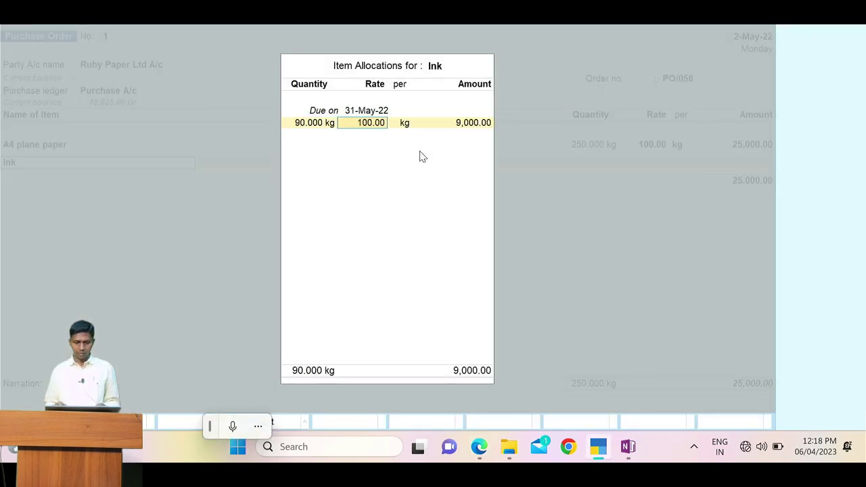
pyautogui.hotkey('alt', 'Tab')
pyautogui.hotkey('alt', 'Tab')
pyautogui.write('40')
pyautogui.press('Return')
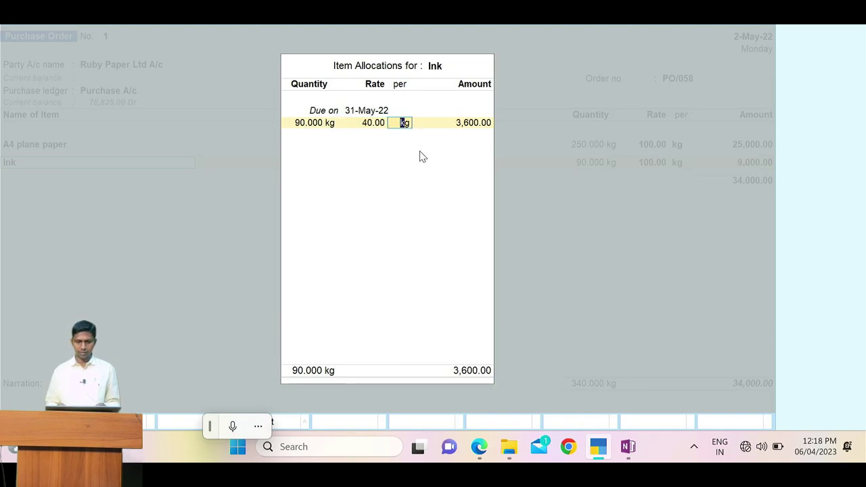
pyautogui.press('Return')
pyautogui.press('Return')
pyautogui.press('Return')
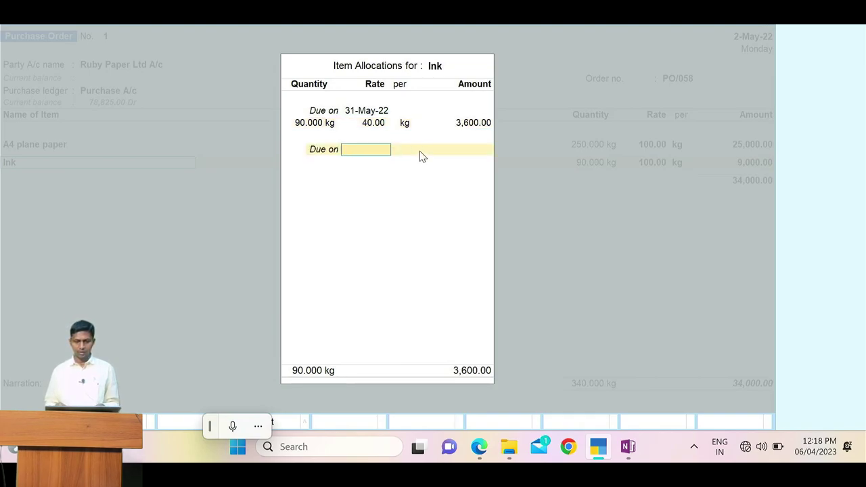
# Step: Compare the order total with the document and select its cash discount condition text
pyautogui.hotkey('alt', 'Tab')
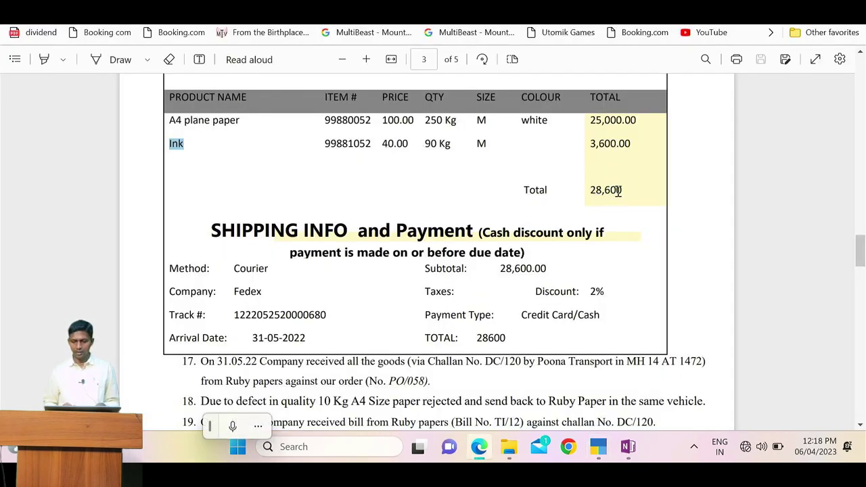
pyautogui.hotkey('alt', 'Tab')
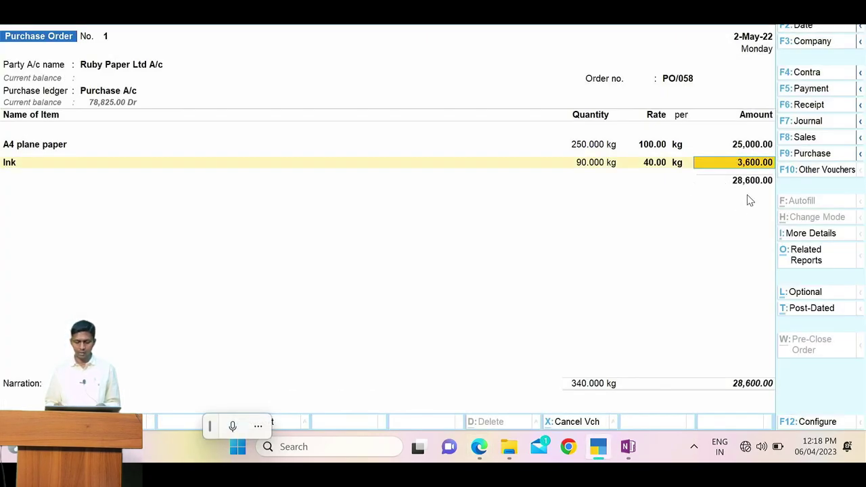
pyautogui.hotkey('alt', 'Tab')
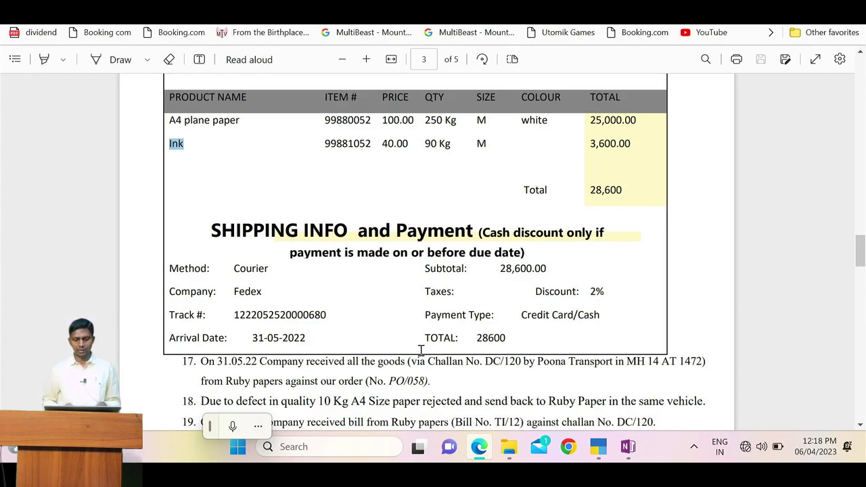
pyautogui.moveTo(488, 232)
pyautogui.mouseDown()
pyautogui.moveTo(531, 252)
pyautogui.moveTo(521, 253)
pyautogui.mouseUp()
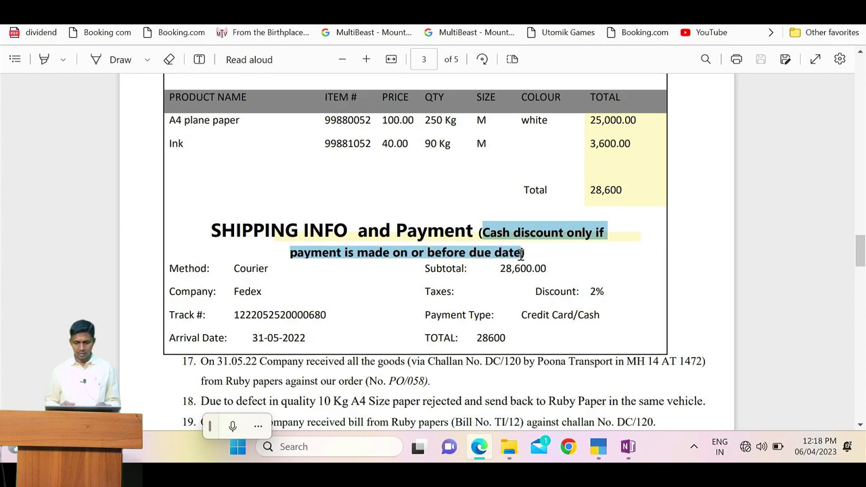
pyautogui.hotkey('alt', 'Tab')
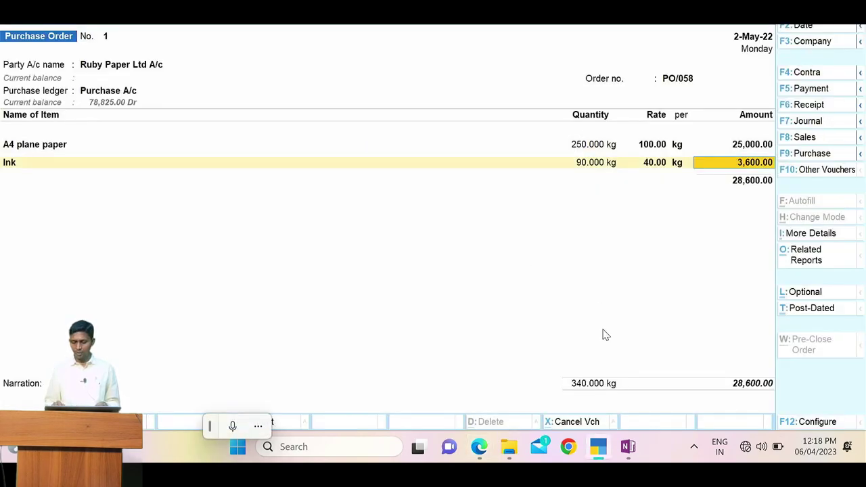
# Step: Accept the 3,600.00 Ink amount, close the item list and paste the cash discount note as narration
pyautogui.press('Return')
pyautogui.press('Return')
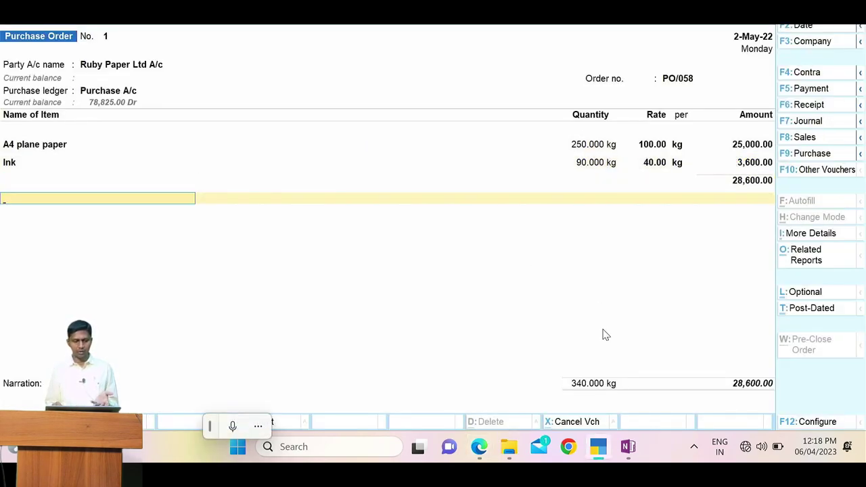
pyautogui.press('Return')
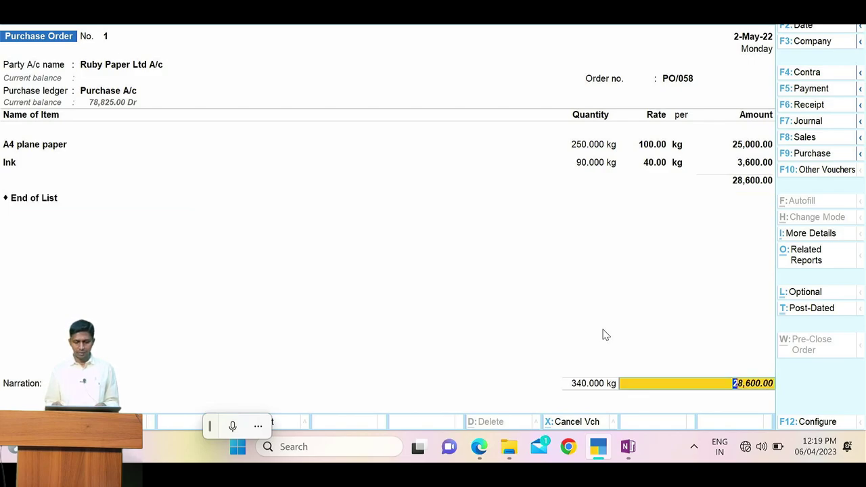
pyautogui.press('Return')
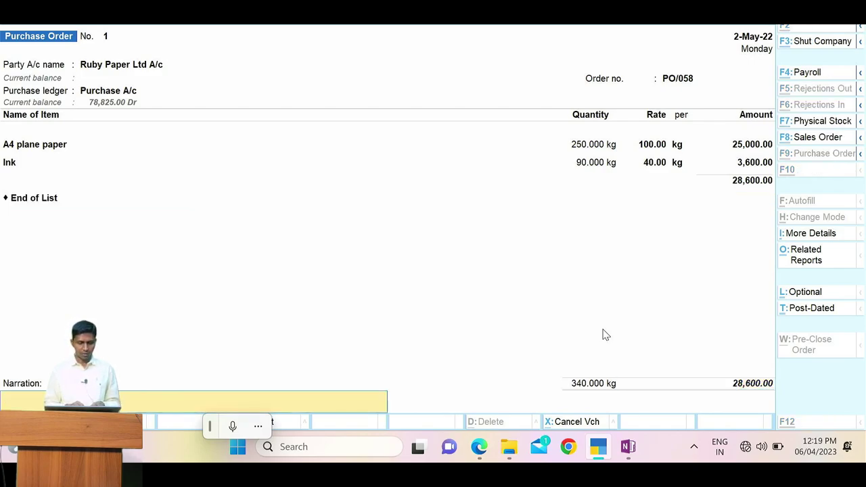
pyautogui.hotkey('ctrl', 'v')
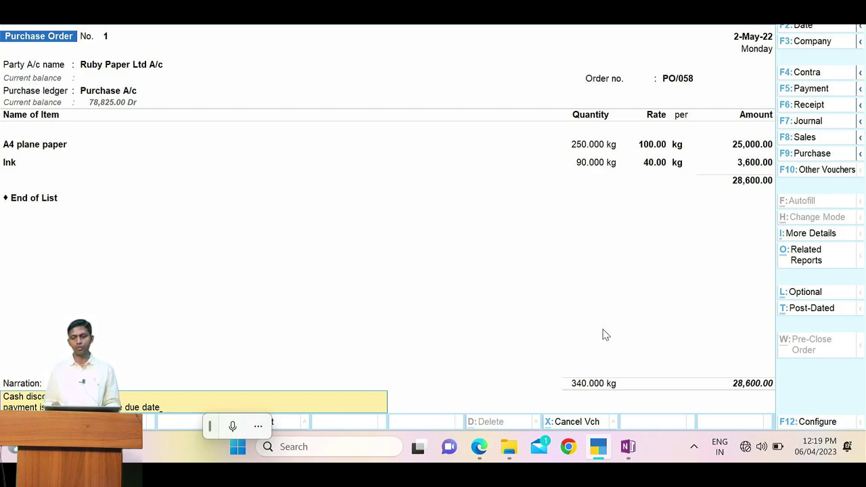
# Step: Recheck the order document, then save Purchase Order No. 1 totalling 28,600.00
pyautogui.hotkey('alt', 'Tab')
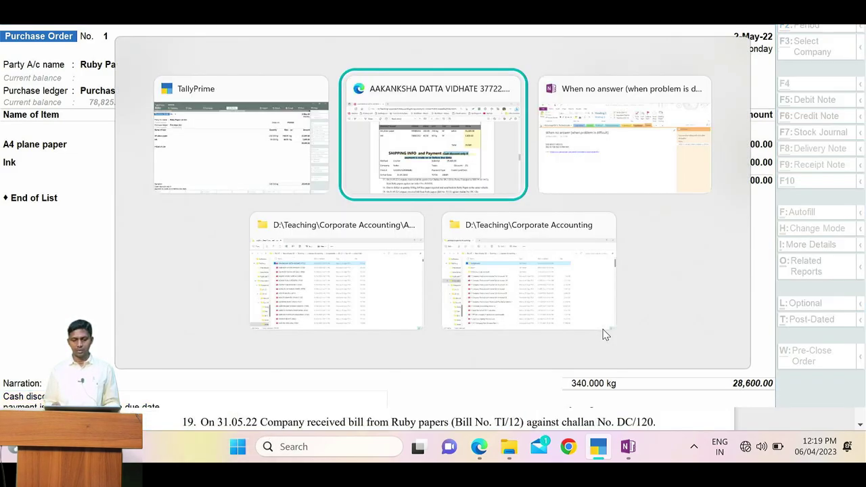
pyautogui.scroll(5, 606, 334)
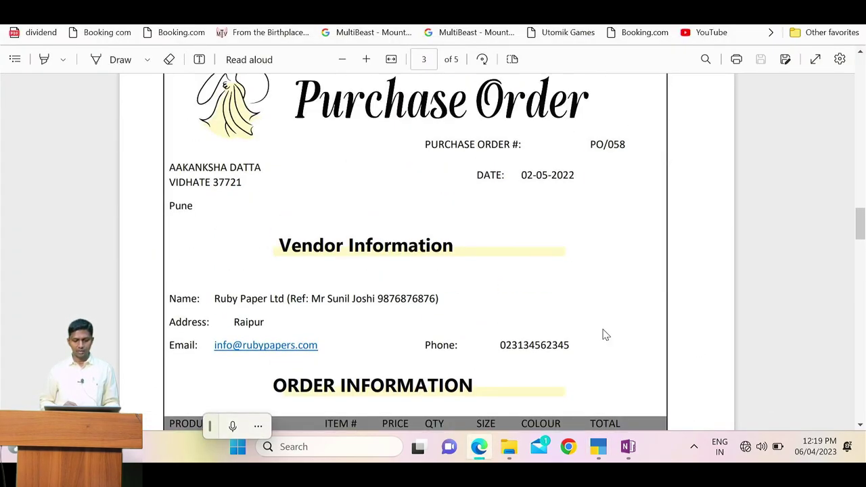
pyautogui.scroll(-5, 605, 334)
pyautogui.hotkey('alt', 'Tab')
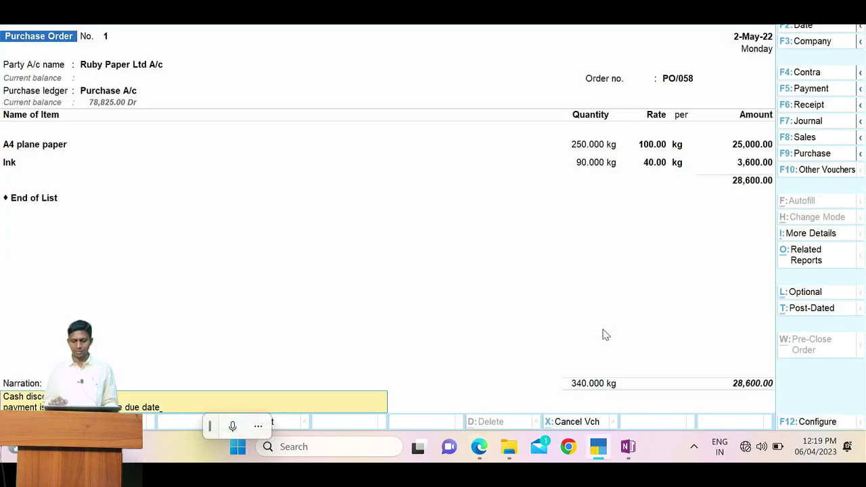
pyautogui.hotkey('alt', 'Tab')
pyautogui.hotkey('alt', 'Tab')
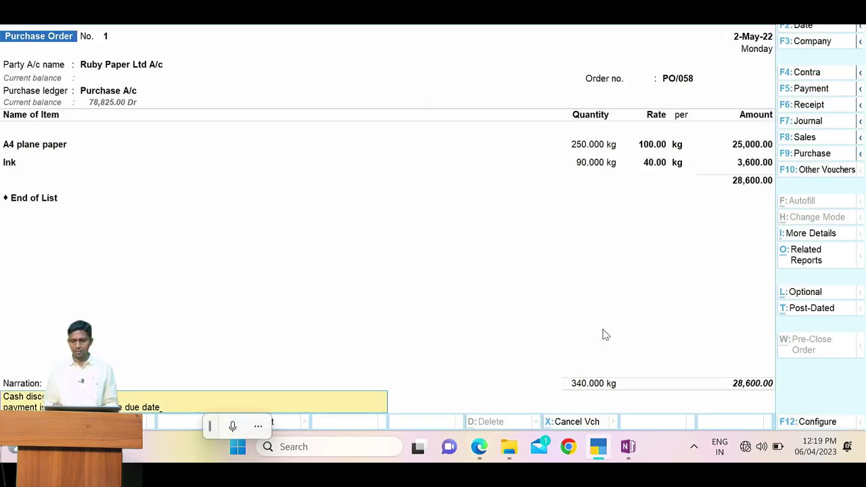
pyautogui.press('Return')
pyautogui.press('Return')
# Step: Select the receipt date 31.05.22 in point 17 of the assignment PDF
pyautogui.hotkey('alt', 'Tab')
pyautogui.scroll(-3, 606, 335)
pyautogui.moveTo(218, 226); pyautogui.dragTo(258, 228)
pyautogui.hotkey('alt', 'Tab')
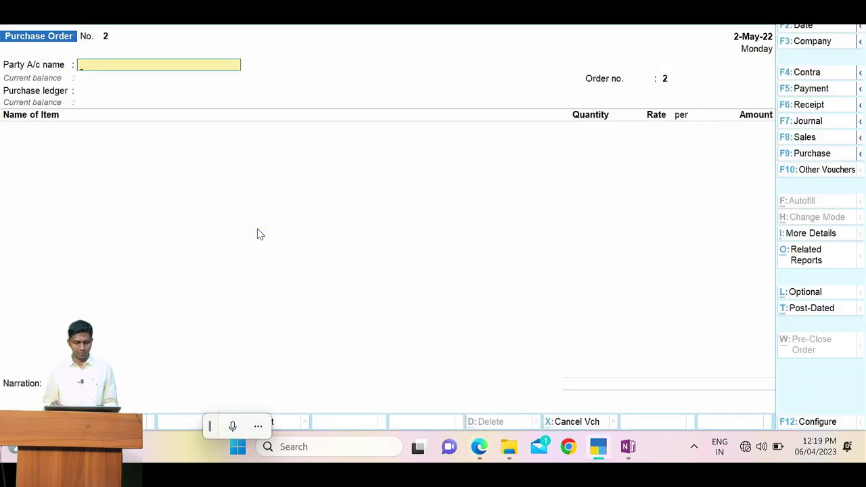
# Step: Change the purchase order date to 31-May-22
pyautogui.press('F2')
pyautogui.write('31')
pyautogui.press('Return')
pyautogui.hotkey('alt', 'Tab')
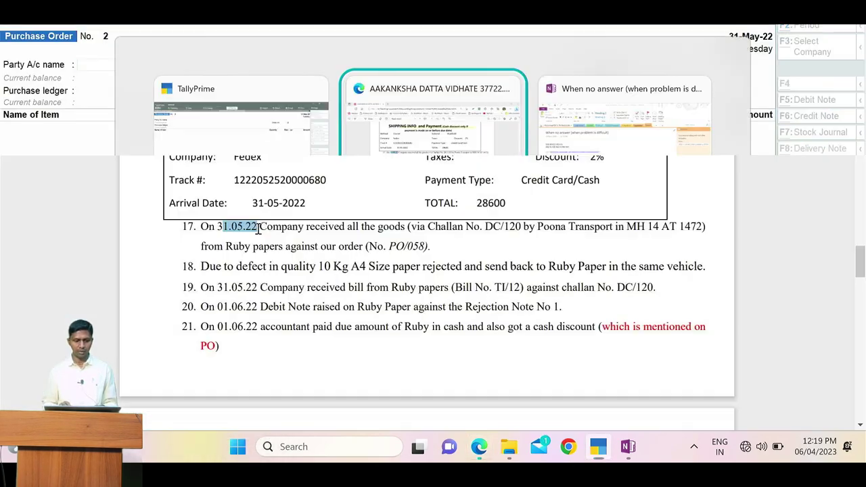
pyautogui.moveTo(374, 225); pyautogui.dragTo(416, 227)
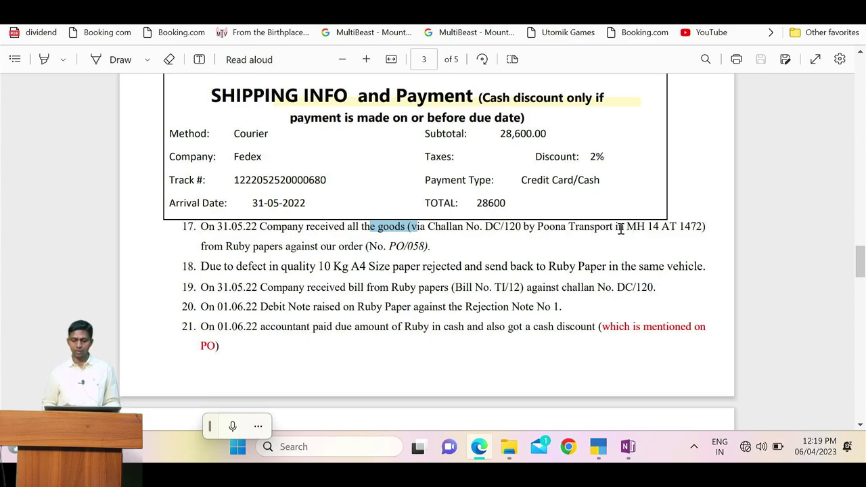
pyautogui.moveTo(627, 226); pyautogui.dragTo(697, 227)
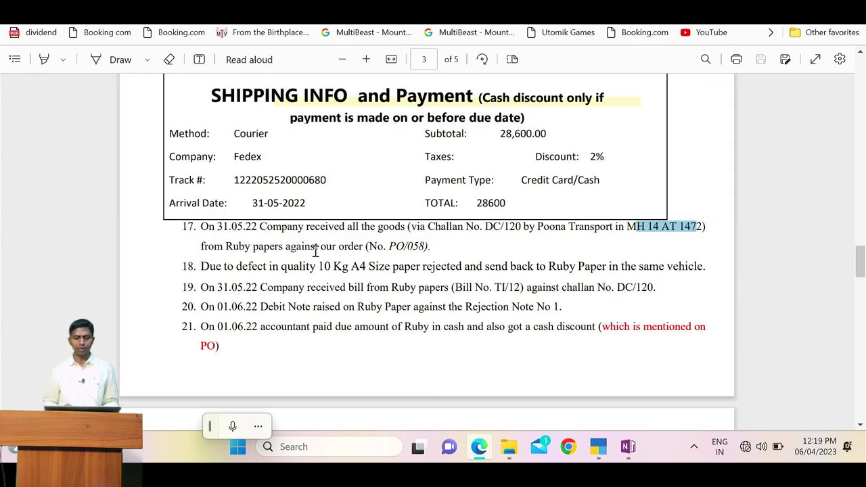
pyautogui.moveTo(389, 246); pyautogui.dragTo(426, 249)
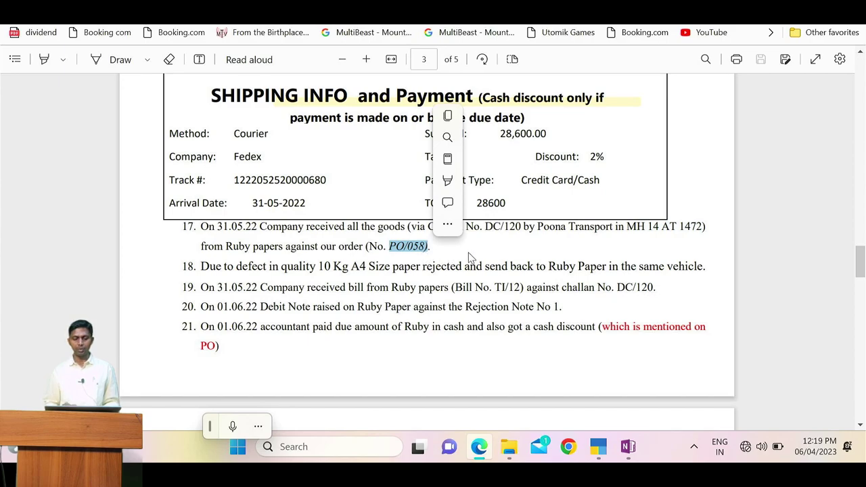
pyautogui.hotkey('alt', 'Tab')
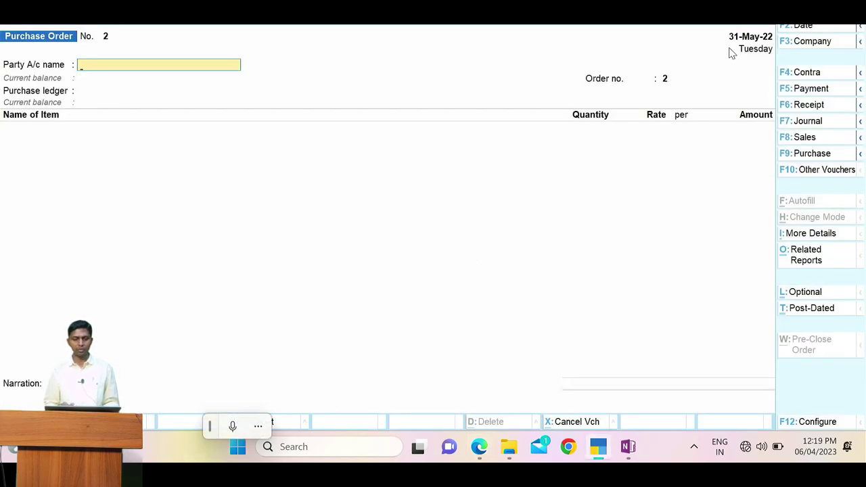
pyautogui.hotkey('alt', 'Tab')
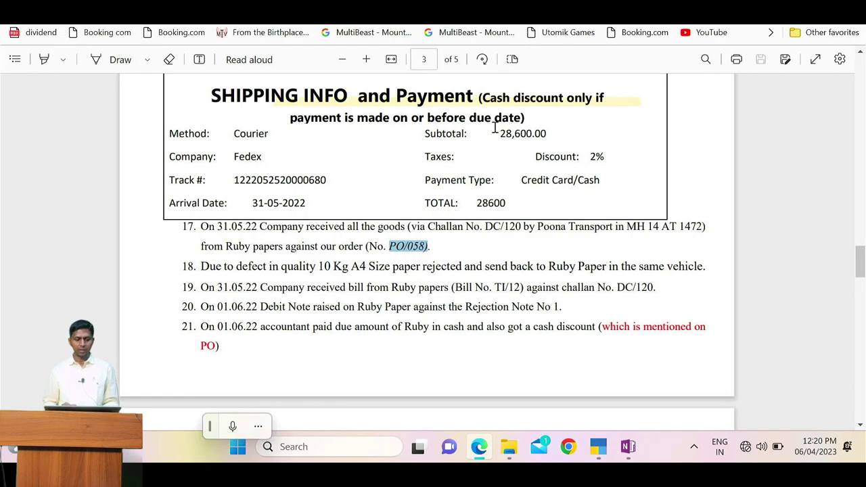
pyautogui.hotkey('alt', 'Tab')
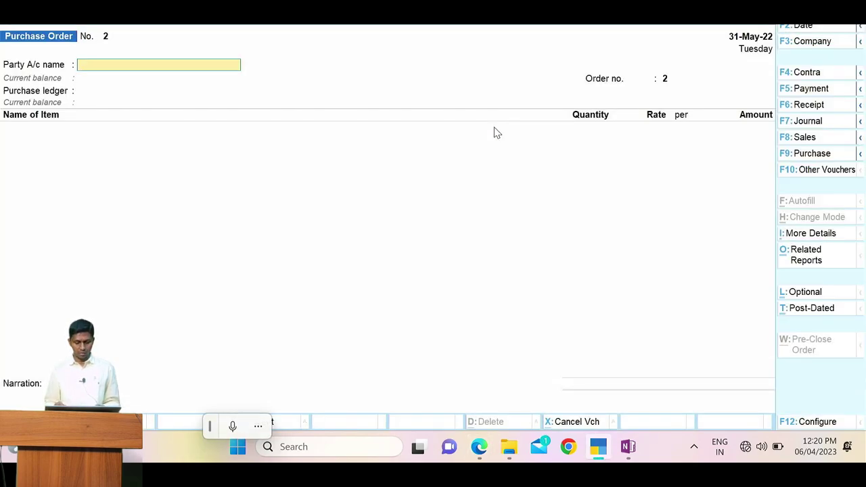
# Step: Select Ruby Paper Ltd A/c as the party and bring up Order Details
pyautogui.write('Ru')
pyautogui.hotkey('alt', 'Tab')
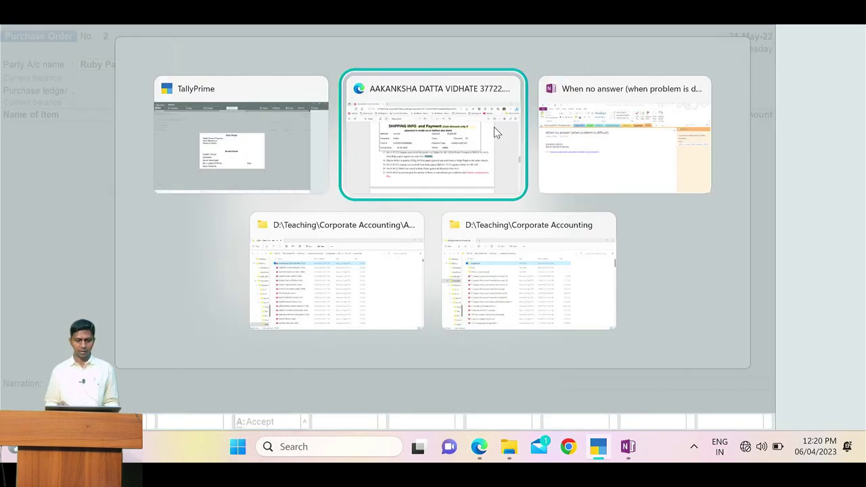
pyautogui.moveTo(300, 232); pyautogui.dragTo(414, 228)
pyautogui.hotkey('alt', 'Tab')
pyautogui.hotkey('alt', 'Tab')
pyautogui.scroll(5, 359, 159)
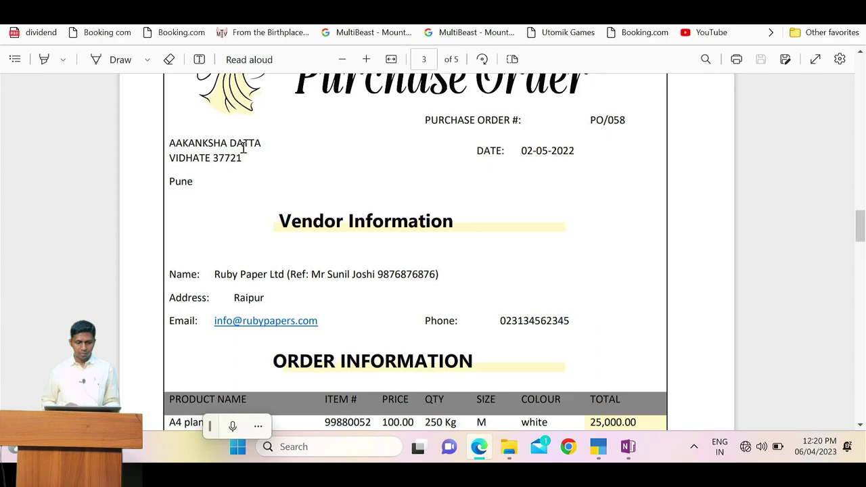
pyautogui.scroll(-2, 273, 332)
pyautogui.hotkey('alt', 'Tab')
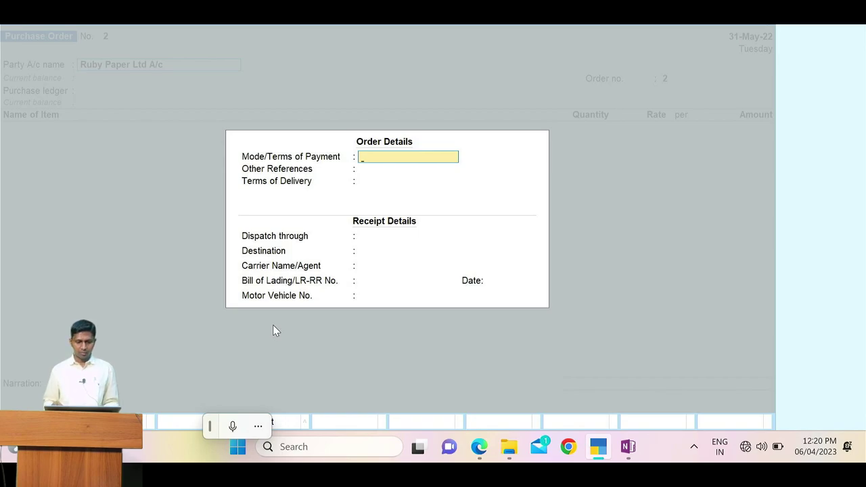
# Step: Fill Mode/Terms of Payment with the cash discount condition copied from the PDF
pyautogui.hotkey('alt', 'Tab')
pyautogui.scroll(-3, 271, 331)
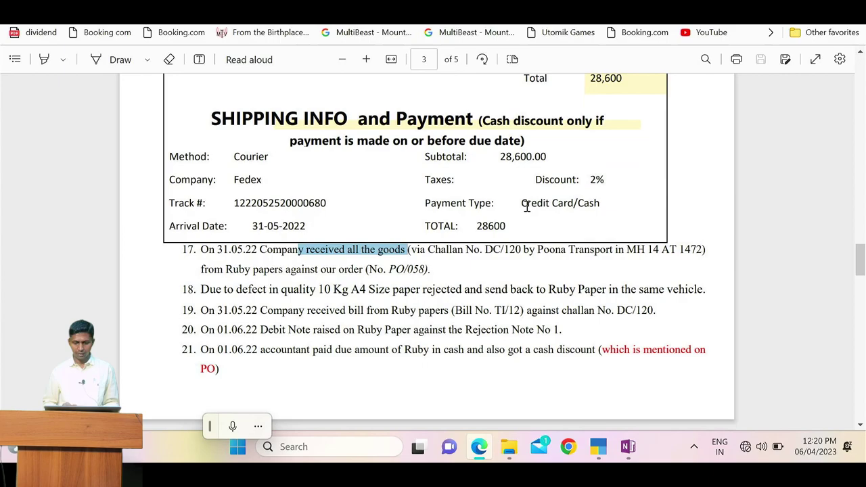
pyautogui.moveTo(522, 204); pyautogui.dragTo(601, 210)
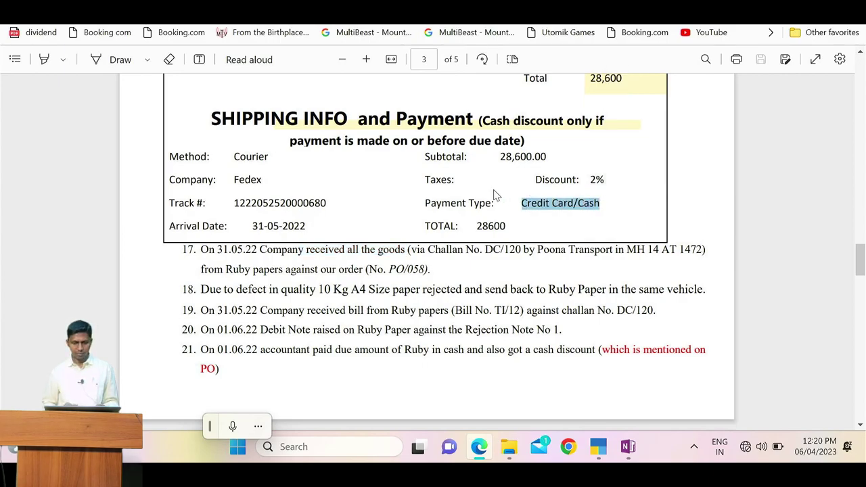
pyautogui.moveTo(483, 121); pyautogui.dragTo(519, 140)
pyautogui.hotkey('ctrl', 'c')
pyautogui.hotkey('alt', 'Tab')
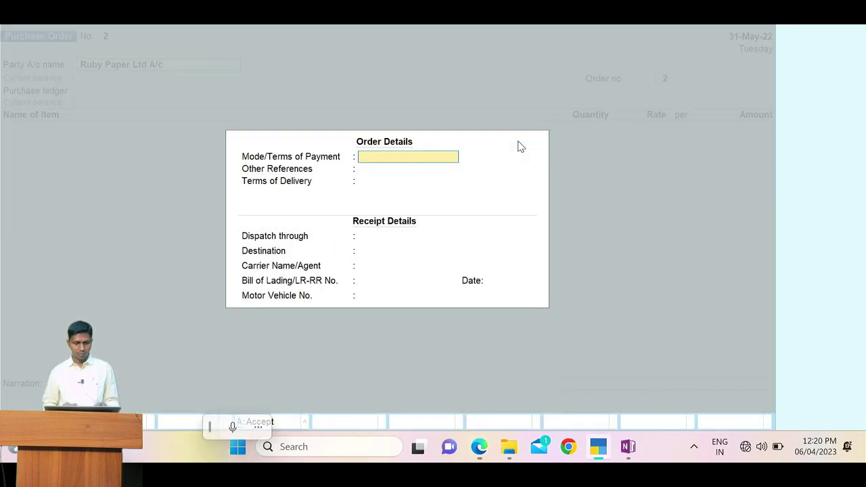
pyautogui.hotkey('ctrl', 'v')
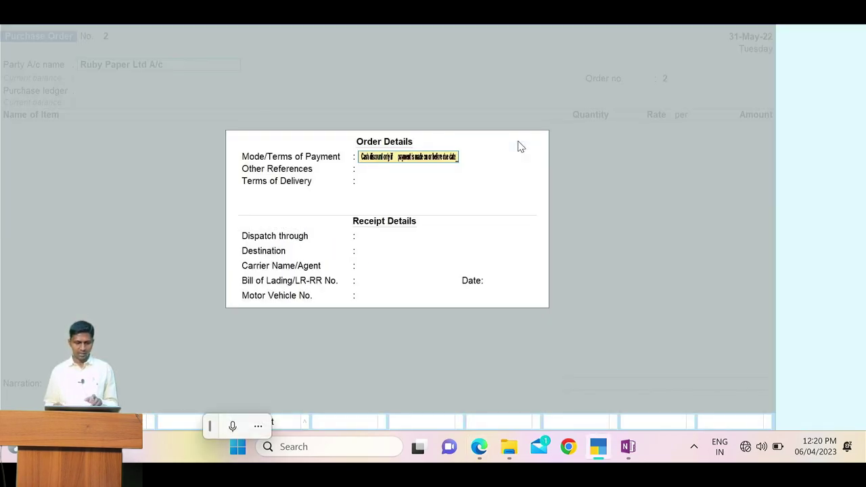
# Step: Skip the remaining order detail fields and close Order Details, confirming with Yes
pyautogui.press('Return')
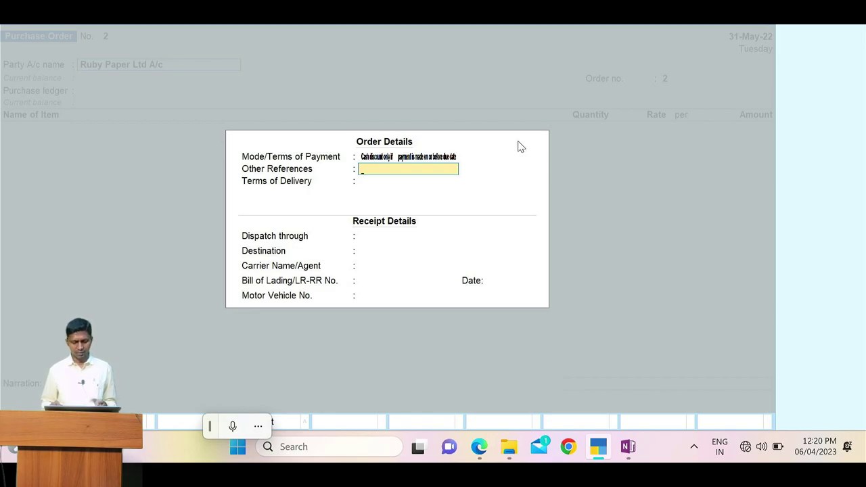
pyautogui.press('Return')
pyautogui.press('Return')
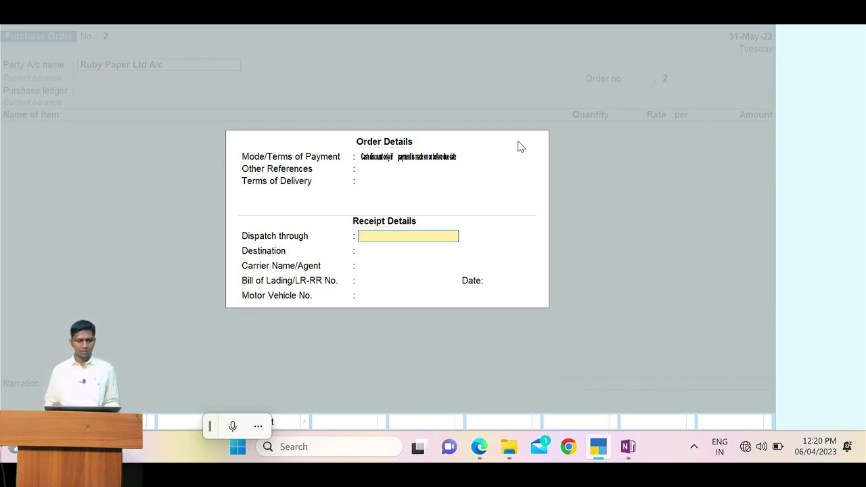
pyautogui.press('Escape')
pyautogui.press('y')
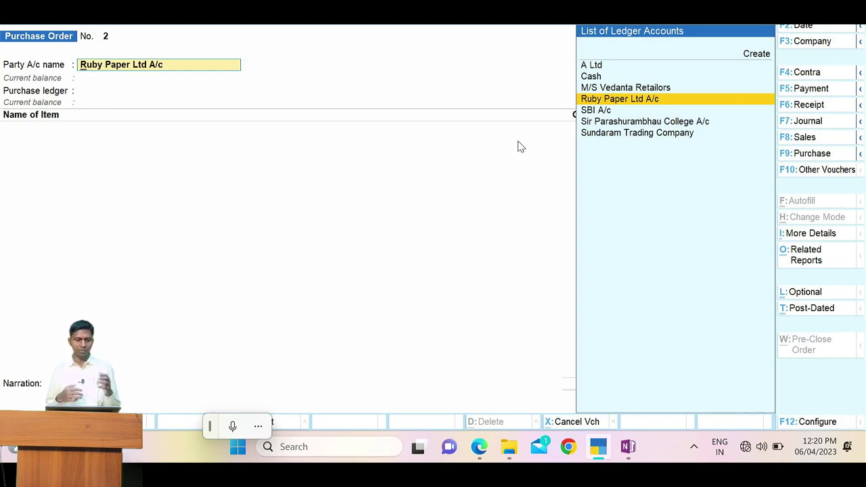
pyautogui.hotkey('alt', 'Tab')
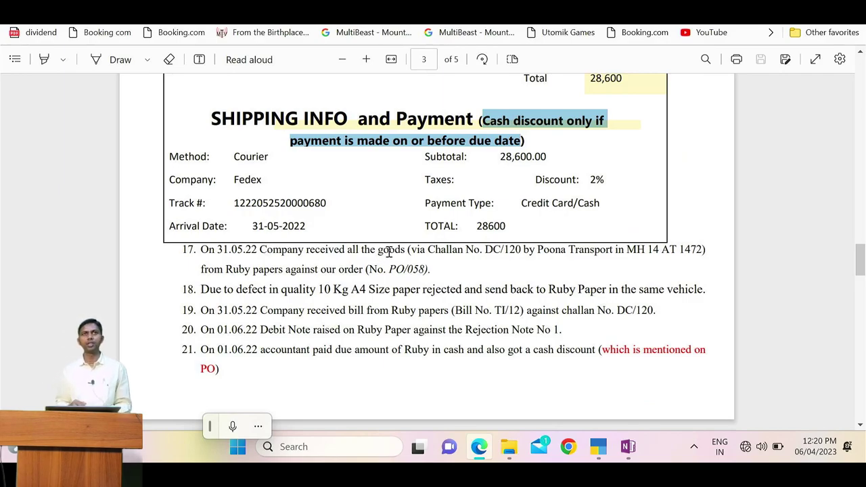
pyautogui.hotkey('alt', 'Tab')
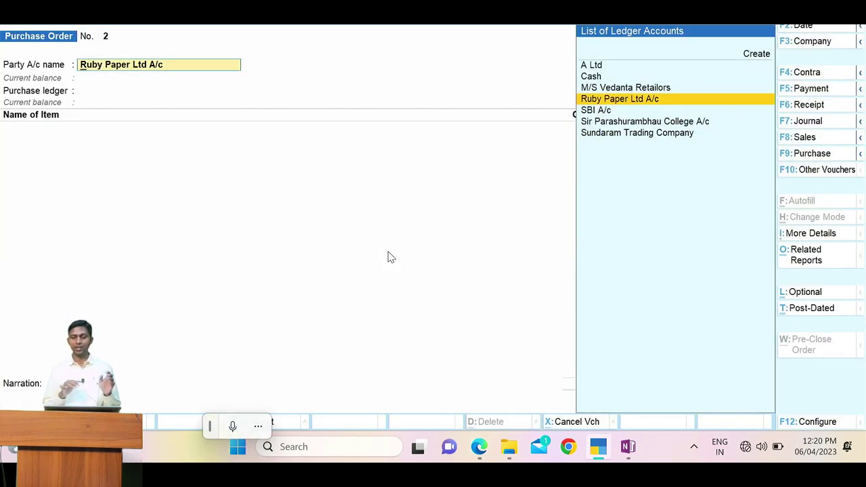
# Step: Switch to the Receipt Note voucher type, showing inactive types and activating it
pyautogui.click(812, 172)
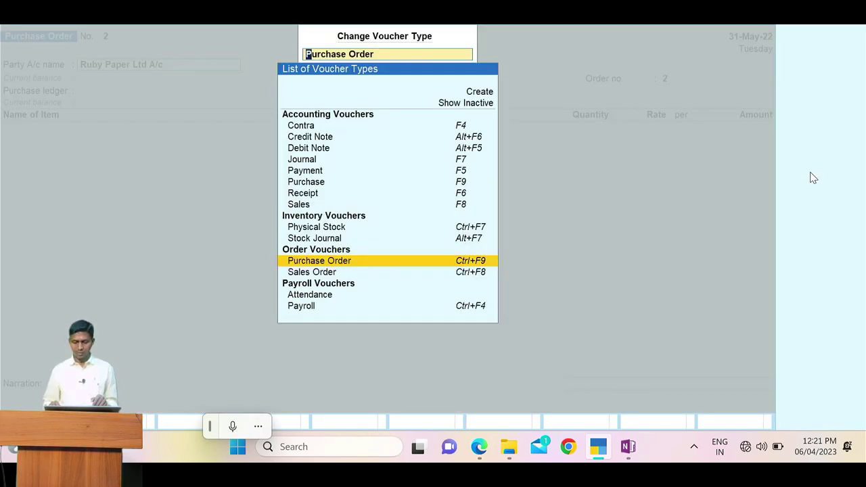
pyautogui.press('Down')
pyautogui.press('Down')
pyautogui.press('Down')
pyautogui.press('Up')
pyautogui.press('Up')
pyautogui.press('Up')
pyautogui.press('Up')
pyautogui.press('Up')
pyautogui.press('Up')
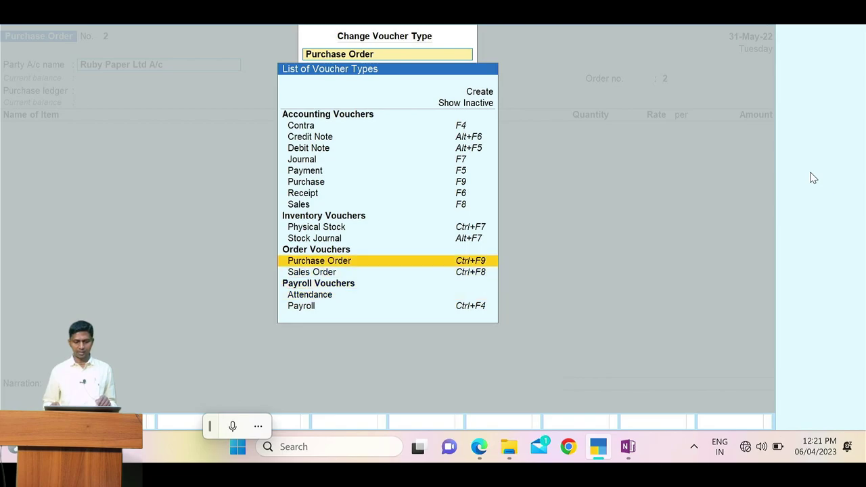
pyautogui.press('Up')
pyautogui.press('Up')
pyautogui.press('Up')
pyautogui.press('Down')
pyautogui.press('Down')
pyautogui.press('Up')
pyautogui.press('Up')
pyautogui.press('Up')
pyautogui.press('Up')
pyautogui.press('Up')
pyautogui.press('Up')
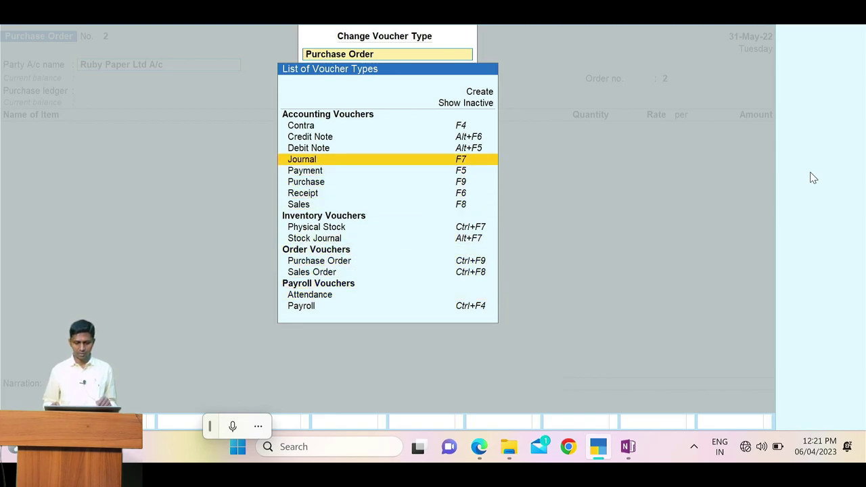
pyautogui.press('Up')
pyautogui.press('Up')
pyautogui.press('Return')
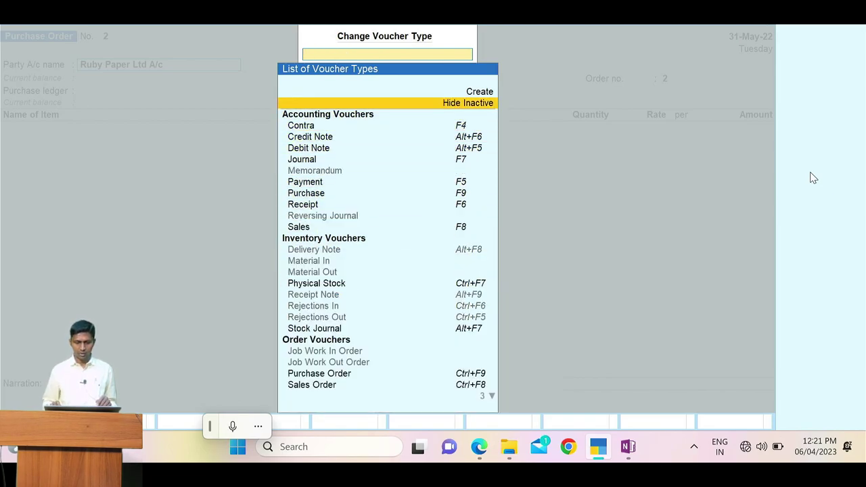
pyautogui.press('Down')
pyautogui.press('Down')
pyautogui.press('Down')
pyautogui.press('Down')
pyautogui.press('Down')
pyautogui.press('Down')
pyautogui.press('Down')
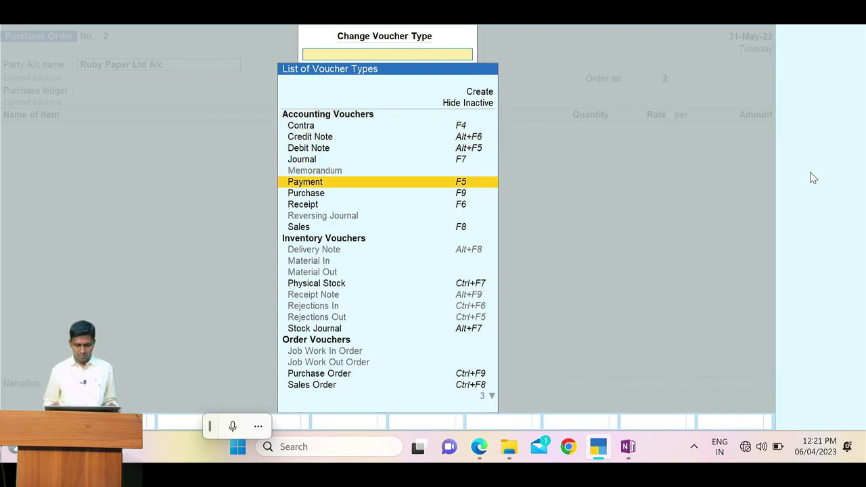
pyautogui.press('Down')
pyautogui.press('Down')
pyautogui.press('Down')
pyautogui.press('Down')
pyautogui.press('Down')
pyautogui.press('Down')
pyautogui.press('Down')
pyautogui.press('Down')
pyautogui.press('Down')
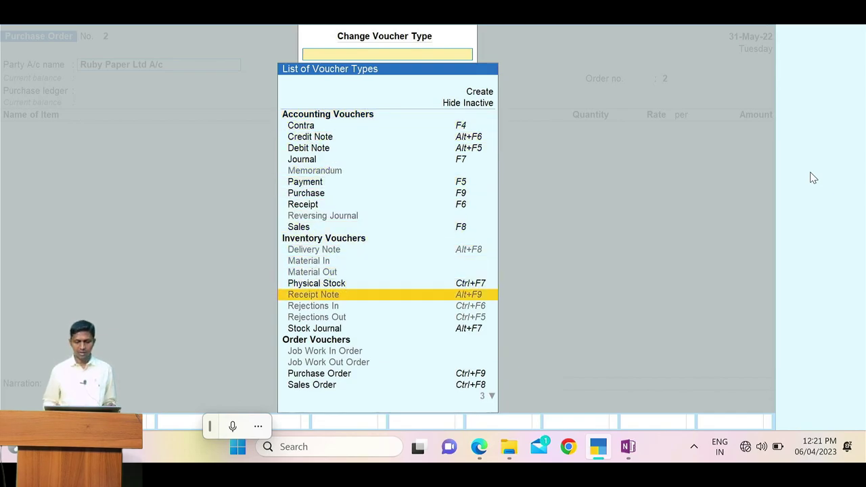
pyautogui.press('Return')
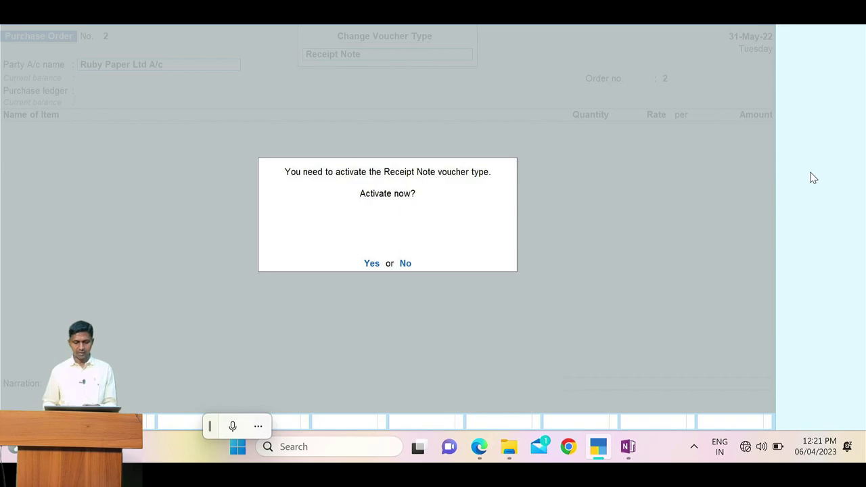
pyautogui.press('y')
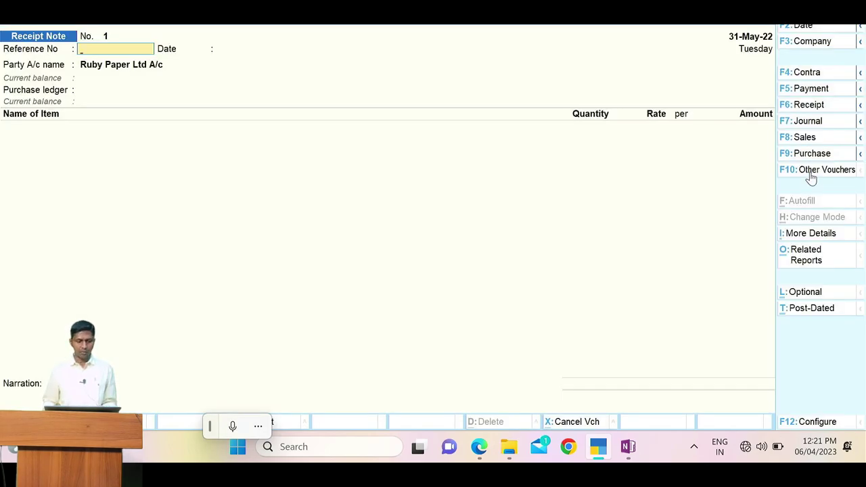
# Step: Enter DC/120 as the reference number, then accept the 31-May-22 date and Ruby Paper Ltd A/c
pyautogui.hotkey('alt', 'Tab')
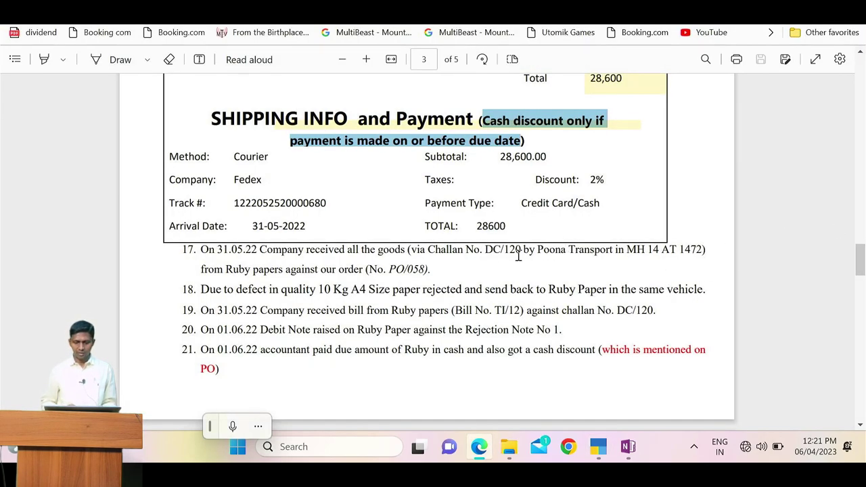
pyautogui.moveTo(484, 251); pyautogui.dragTo(521, 251)
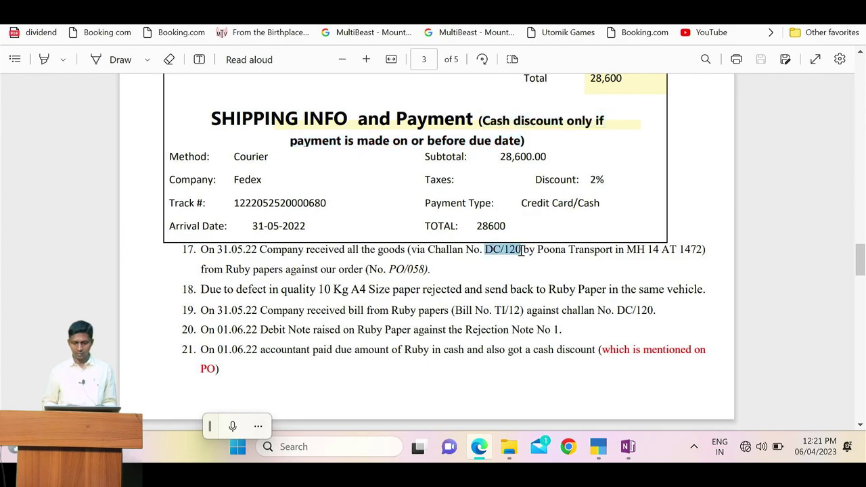
pyautogui.hotkey('ctrl', 'c')
pyautogui.hotkey('alt', 'Tab')
pyautogui.hotkey('ctrl', 'alt', 'v')
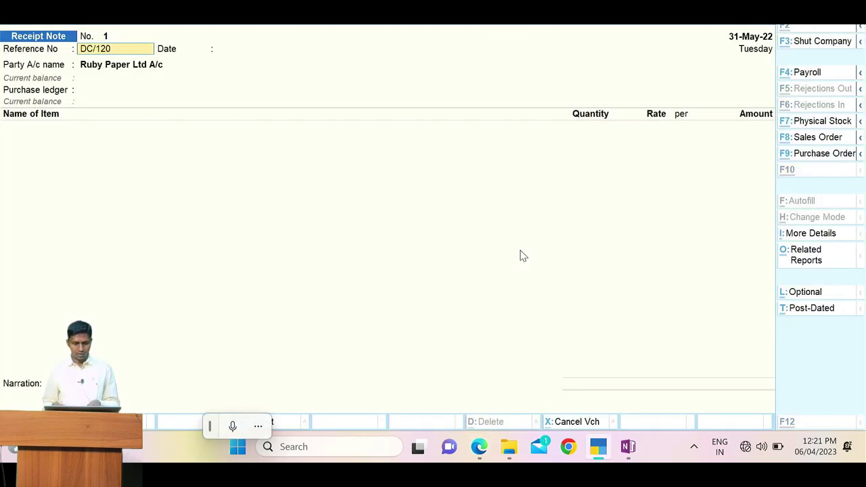
pyautogui.press('Return')
pyautogui.hotkey('alt', 'Tab')
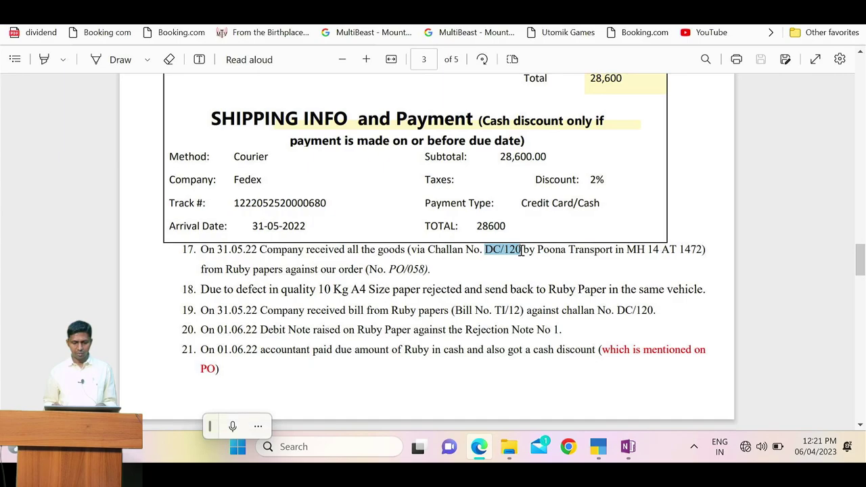
pyautogui.hotkey('alt', 'Tab')
pyautogui.press('Return')
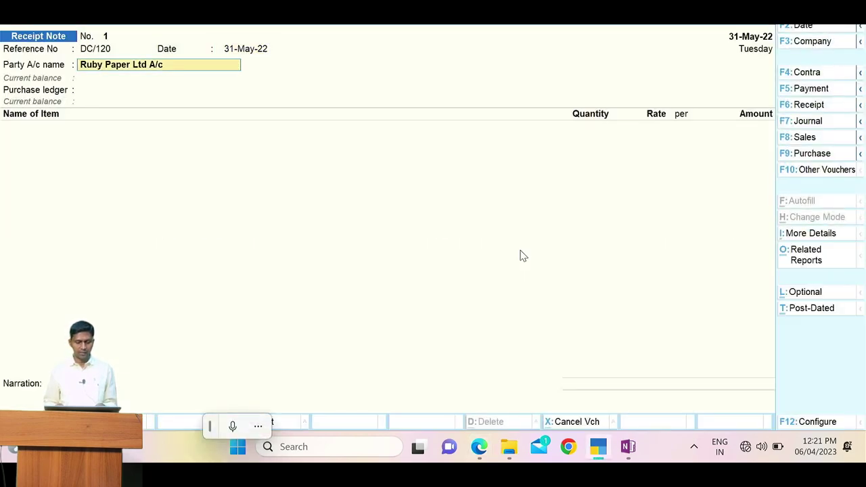
pyautogui.press('Return')
# Step: Link the receipt note to order PO/058 and end the list of orders
pyautogui.press('Down')
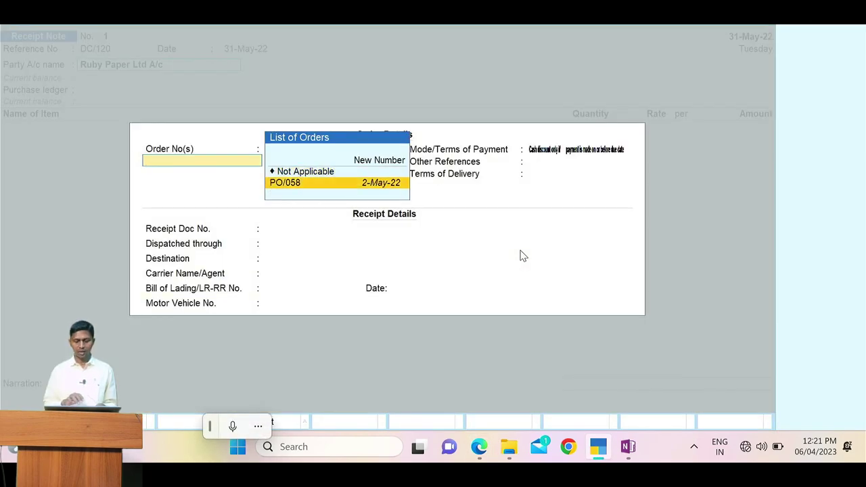
pyautogui.hotkey('alt', 'Tab')
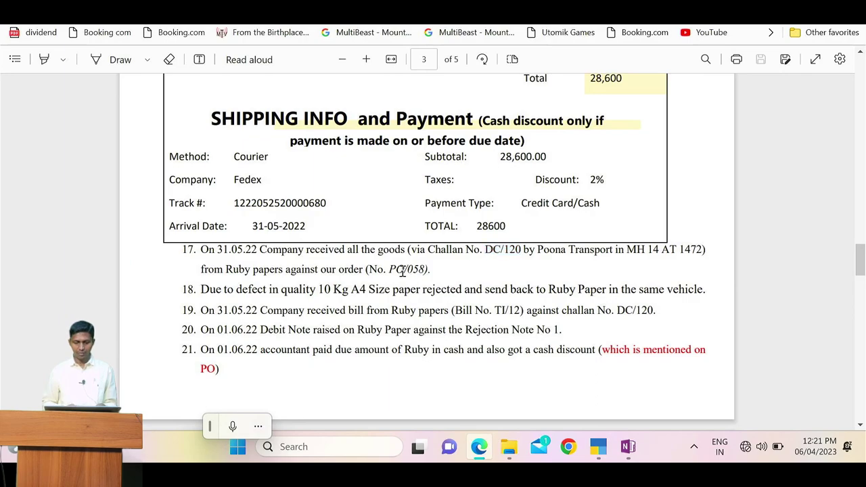
pyautogui.doubleClick(404, 270)
pyautogui.hotkey('alt', 'Tab')
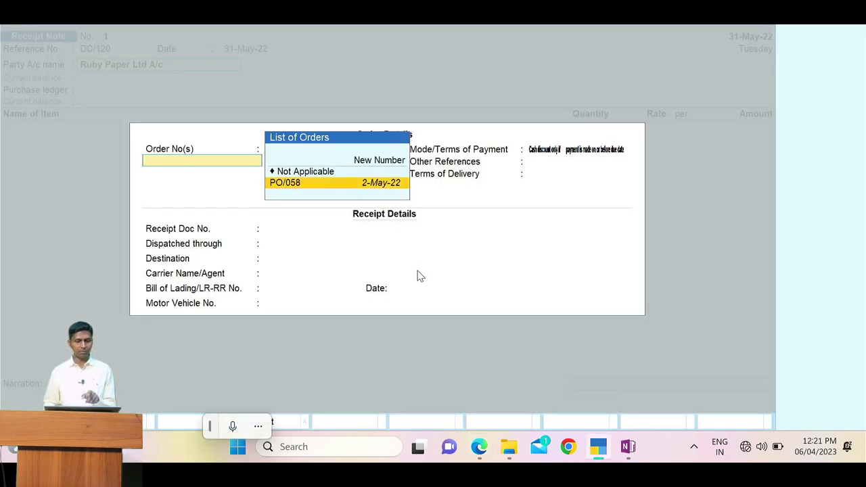
pyautogui.press('Return')
pyautogui.press('Return')
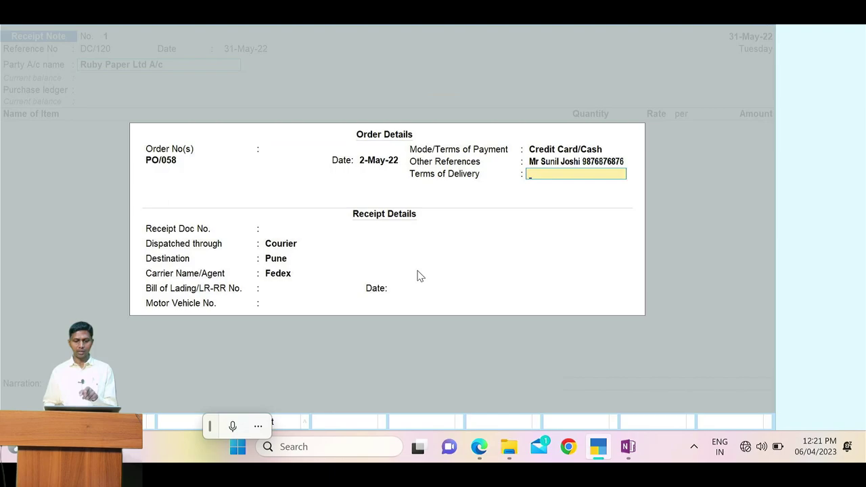
pyautogui.press('BackSpace')
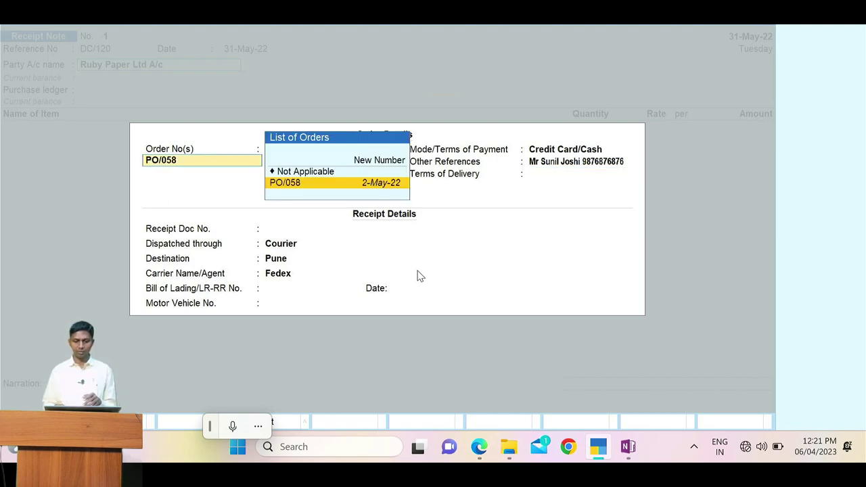
pyautogui.press('Return')
pyautogui.press('Return')
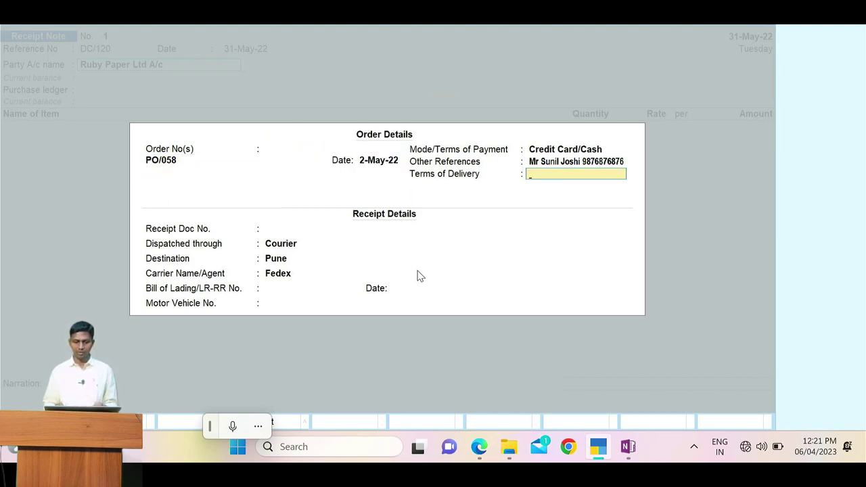
# Step: Leave Terms of Delivery and Receipt Doc No. blank after checking DC/120 in the PDF
pyautogui.hotkey('alt', 'Tab')
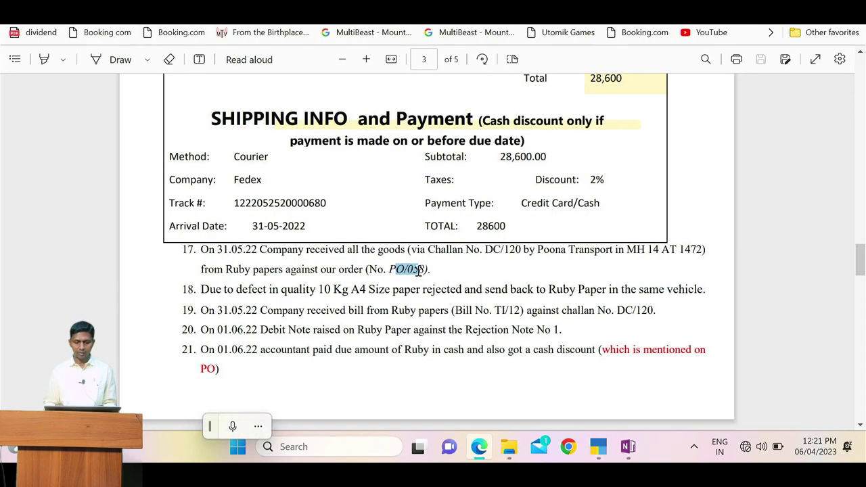
pyautogui.hotkey('alt', 'Tab')
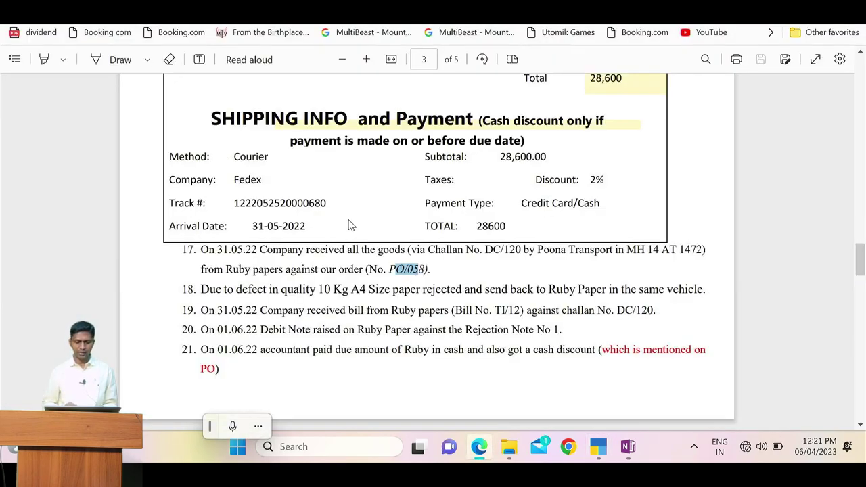
pyautogui.hotkey('alt', 'Tab')
pyautogui.press('Return')
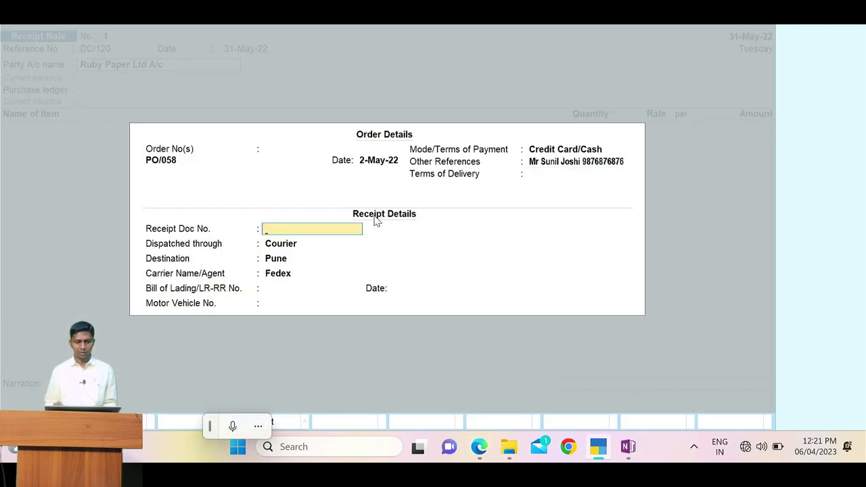
pyautogui.hotkey('alt', 'Tab')
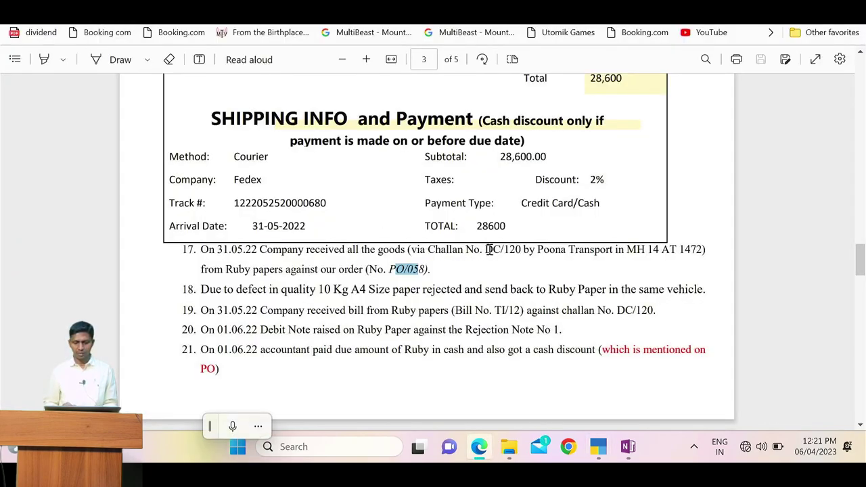
pyautogui.moveTo(487, 249); pyautogui.dragTo(521, 250)
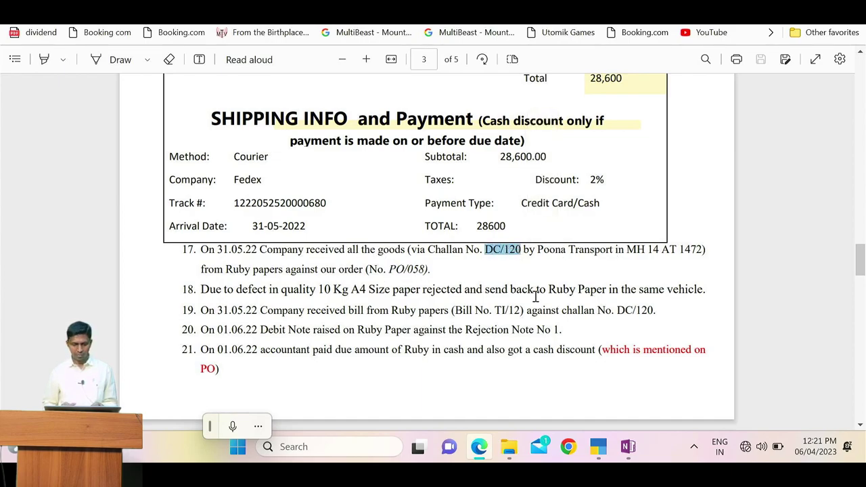
pyautogui.hotkey('alt', 'Tab')
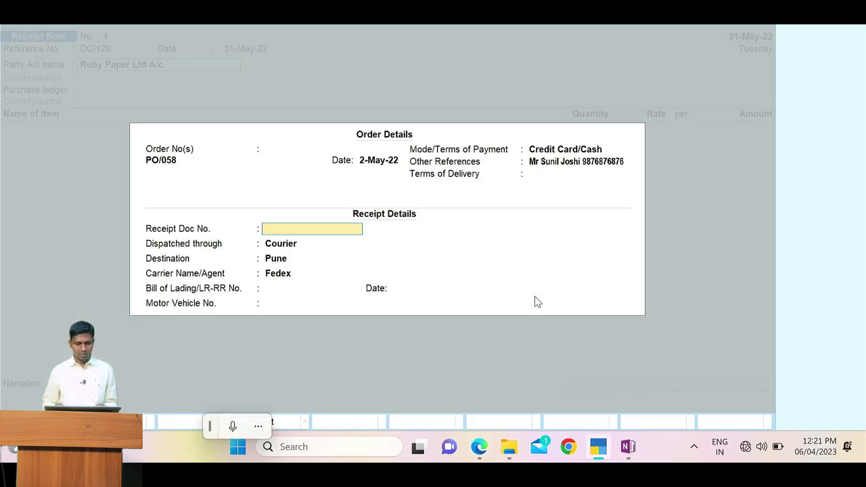
pyautogui.press('Return')
pyautogui.press('Return')
pyautogui.press('Return')
pyautogui.press('Return')
# Step: Enter a bill of lading date of 31-May-22, then clear it again
pyautogui.hotkey('alt', 'Tab')
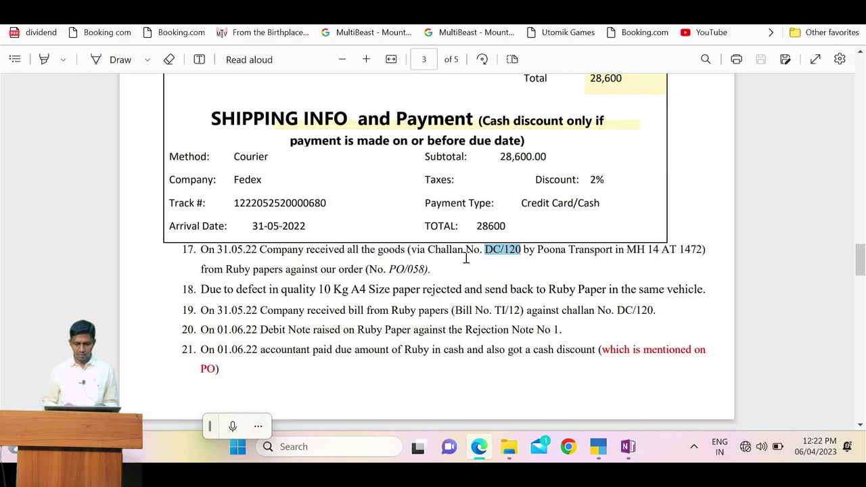
pyautogui.hotkey('alt', 'Tab')
pyautogui.press('Return')
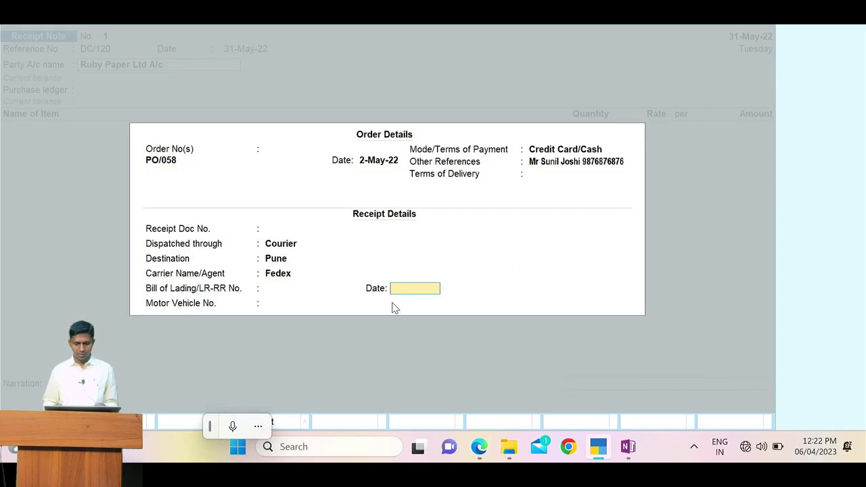
pyautogui.write('31.5')
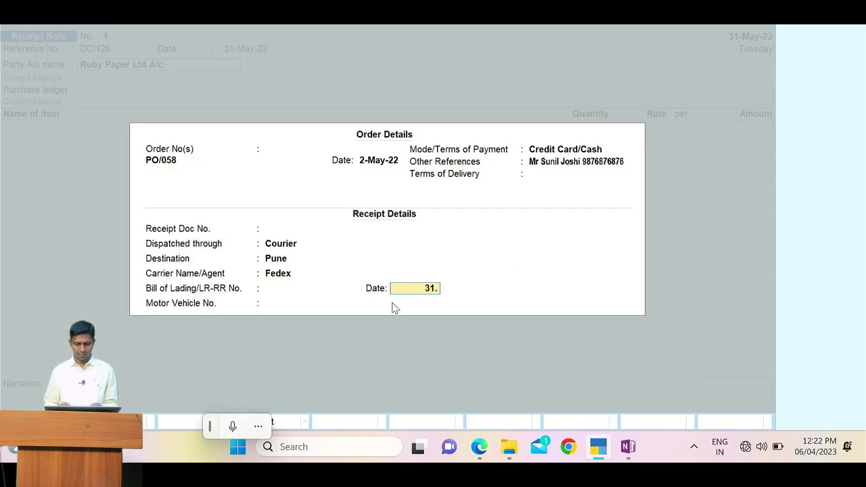
pyautogui.press('Return')
pyautogui.press('BackSpace')
pyautogui.press('BackSpace')
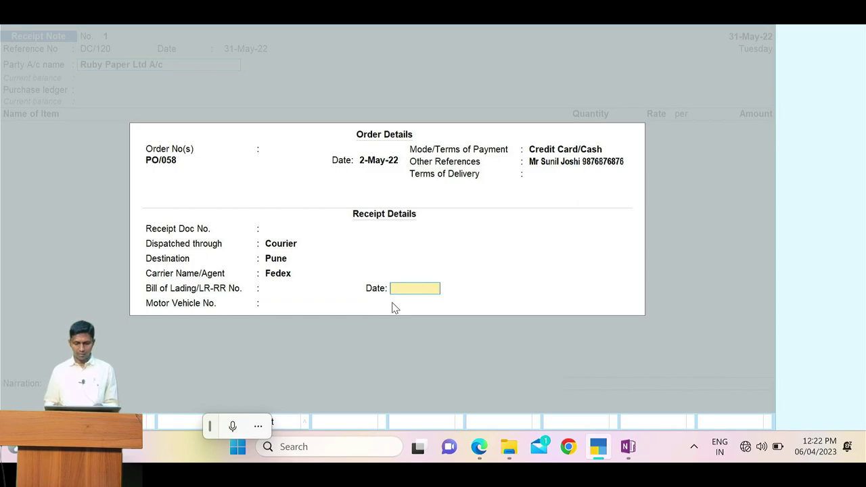
pyautogui.press('Return')
pyautogui.hotkey('alt', 'Tab')
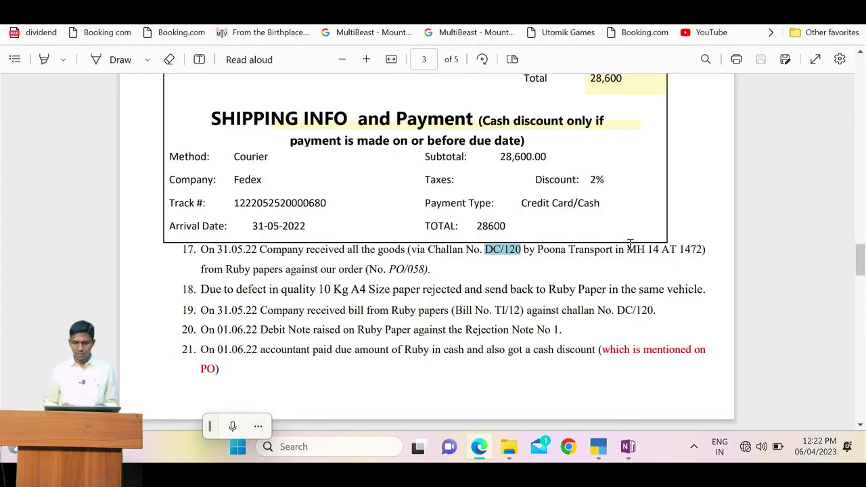
pyautogui.moveTo(628, 249); pyautogui.dragTo(699, 259)
pyautogui.hotkey('ctrl', 'c')
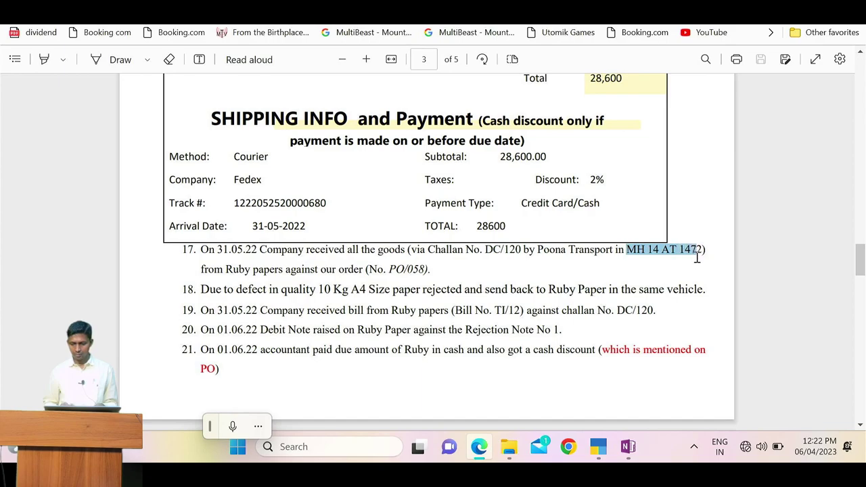
pyautogui.hotkey('alt', 'Tab')
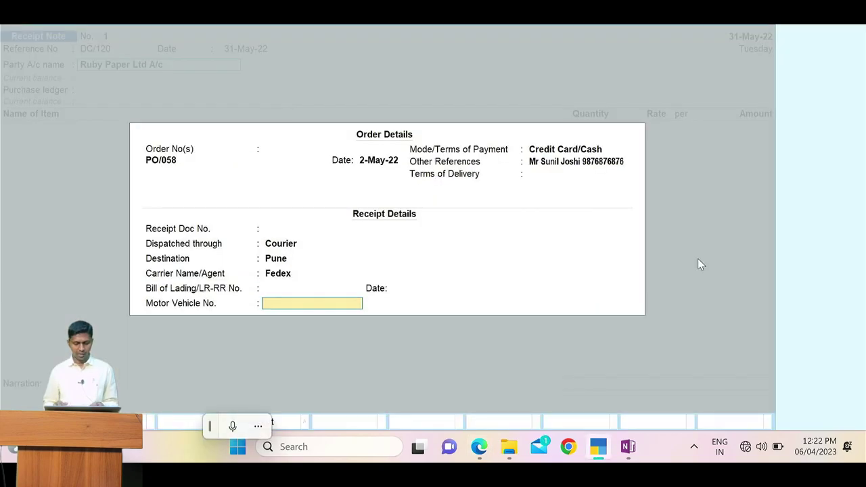
pyautogui.hotkey('ctrl', 'v')
pyautogui.press('Return')
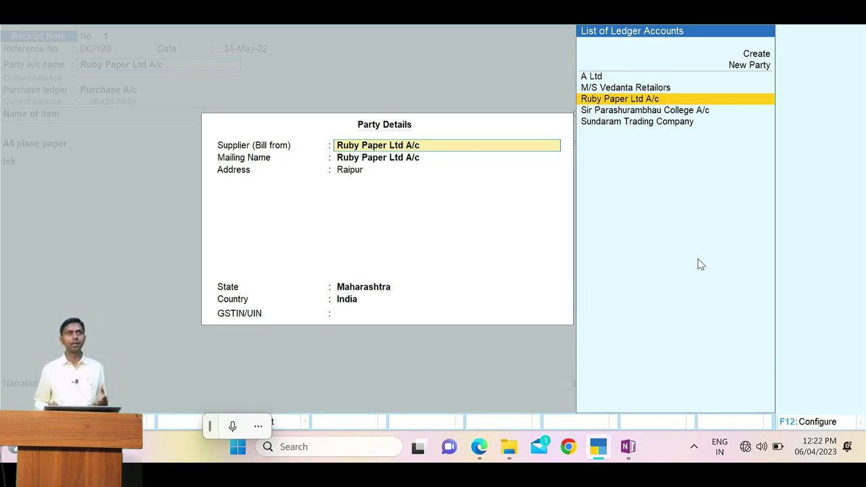
# Step: Accept Ruby Paper Ltd A/c's party details and Purchase A/c, then review the 340 kg, 28,600.00 lines against the PDF
pyautogui.press('Return')
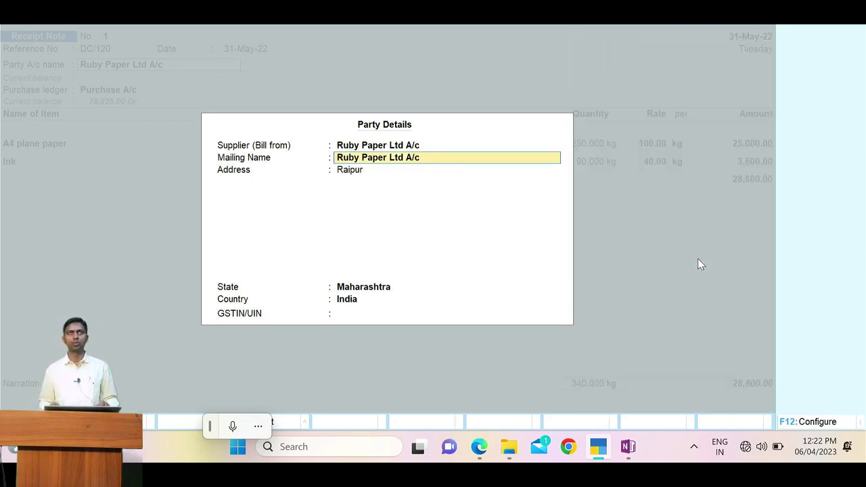
pyautogui.press('Return')
pyautogui.press('Return')
pyautogui.press('Return')
pyautogui.press('Return')
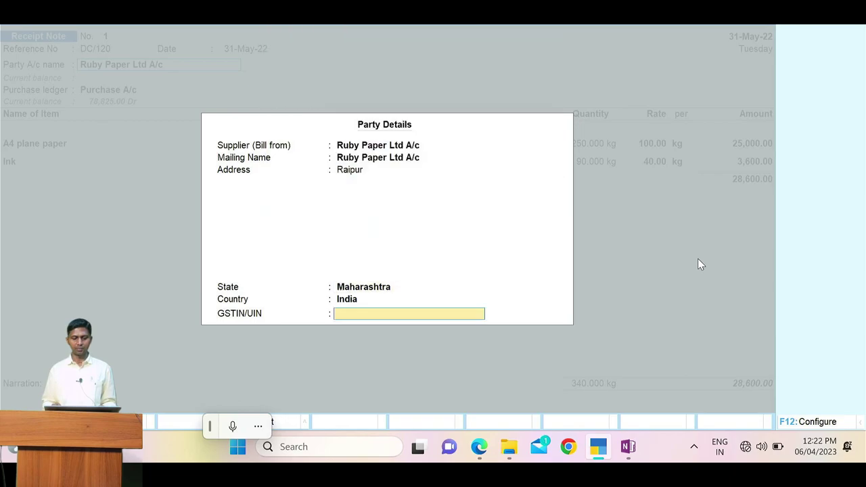
pyautogui.press('Return')
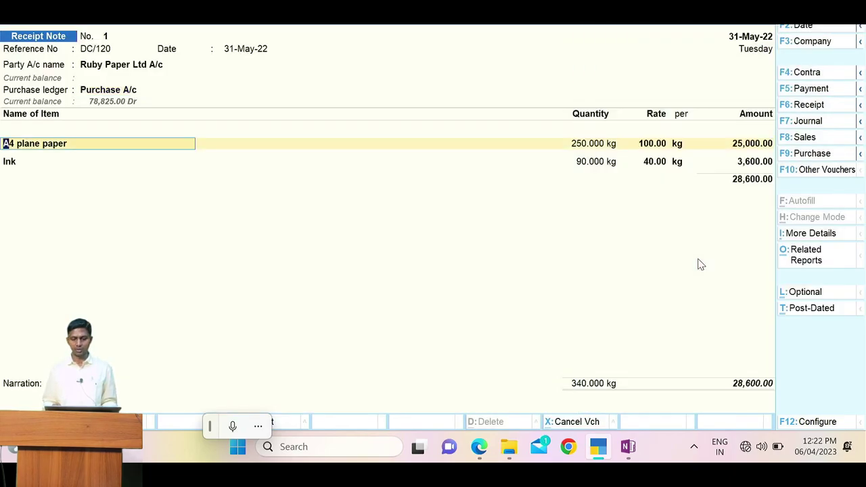
pyautogui.hotkey('alt', 'Tab')
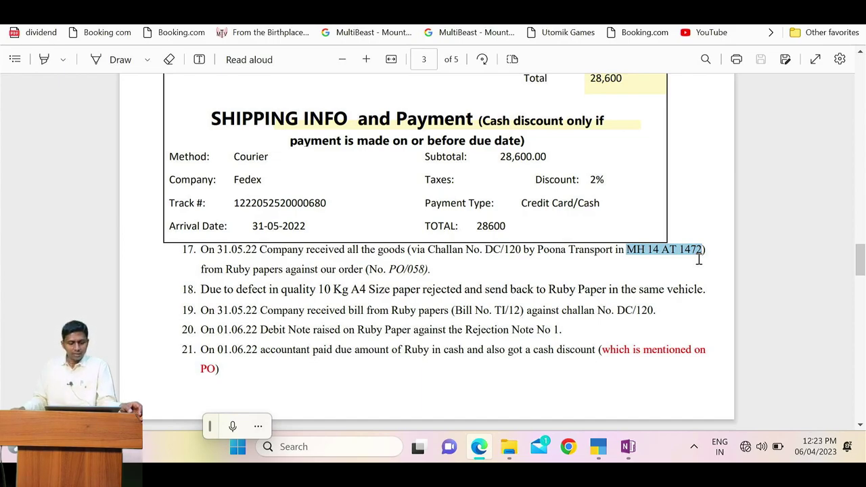
pyautogui.hotkey('alt', 'Tab')
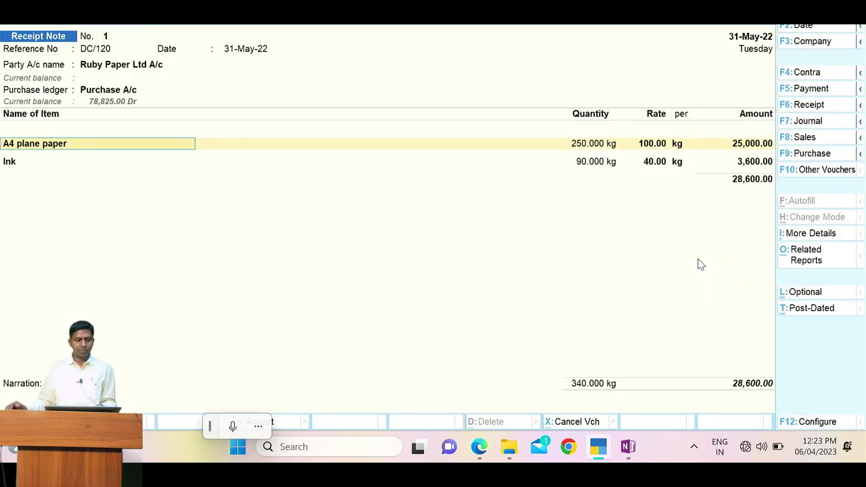
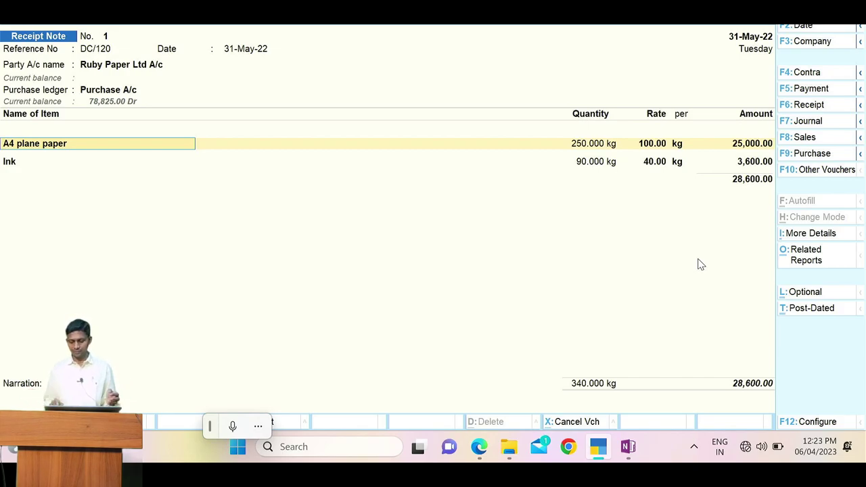
# Step: Confirm the A4 plane paper and Ink allocations, end the item list and save Receipt Note 1
pyautogui.press('Return')
pyautogui.press('Return')
pyautogui.press('Return')
pyautogui.press('Return')
pyautogui.press('Return')
pyautogui.press('Return')
pyautogui.press('Return')
pyautogui.press('Return')
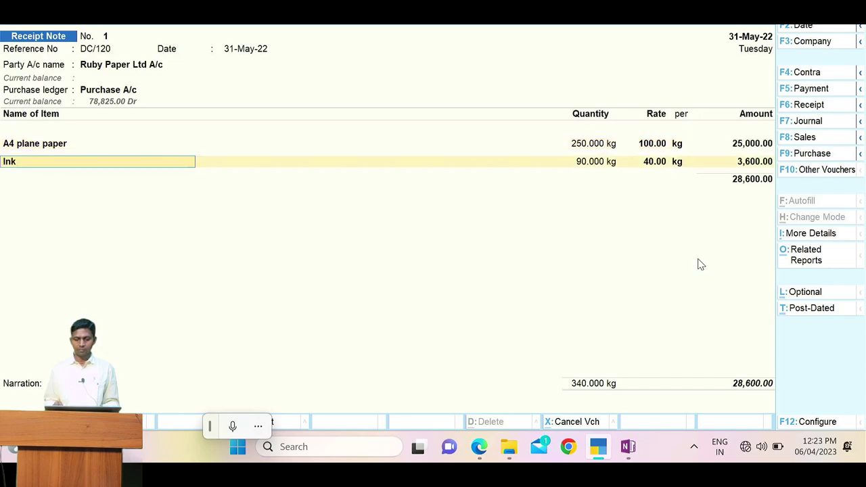
pyautogui.press('Return')
pyautogui.press('Return')
pyautogui.press('Return')
pyautogui.press('Return')
pyautogui.press('Return')
pyautogui.press('Return')
pyautogui.press('Return')
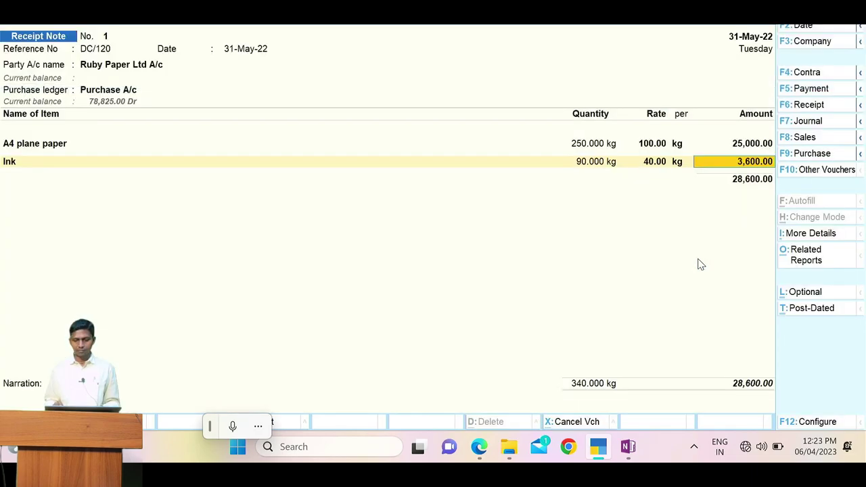
pyautogui.hotkey('alt', 'Tab')
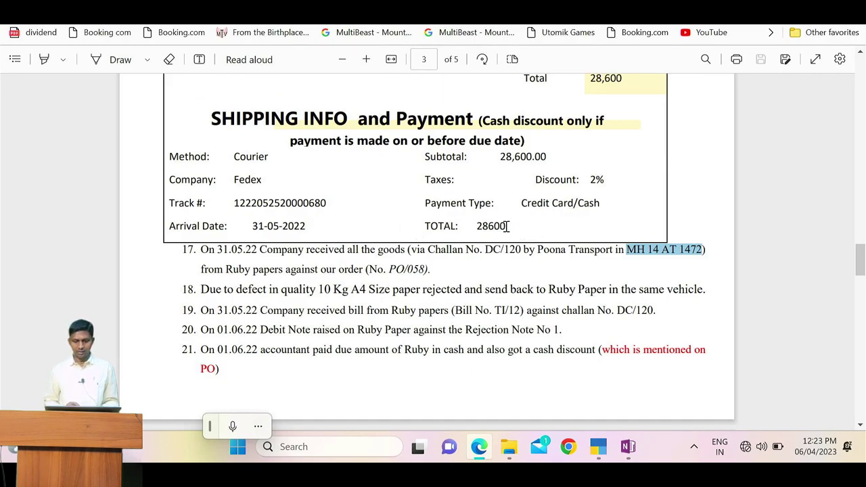
pyautogui.hotkey('alt', 'Tab')
pyautogui.press('Return')
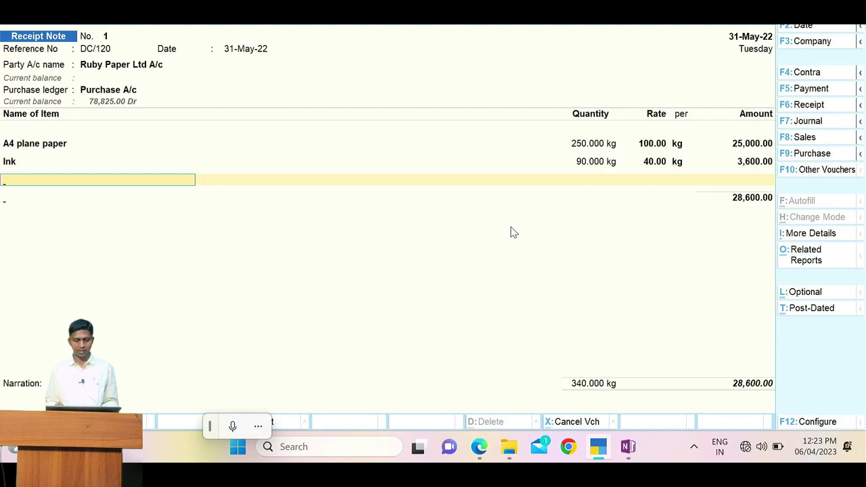
pyautogui.press('Return')
pyautogui.hotkey('alt', 'Tab')
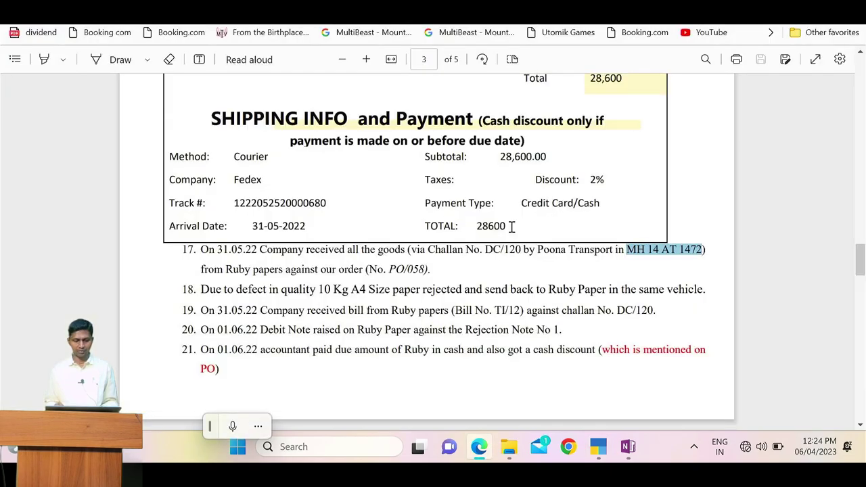
pyautogui.hotkey('alt', 'Tab')
pyautogui.press('Return')
pyautogui.press('Return')
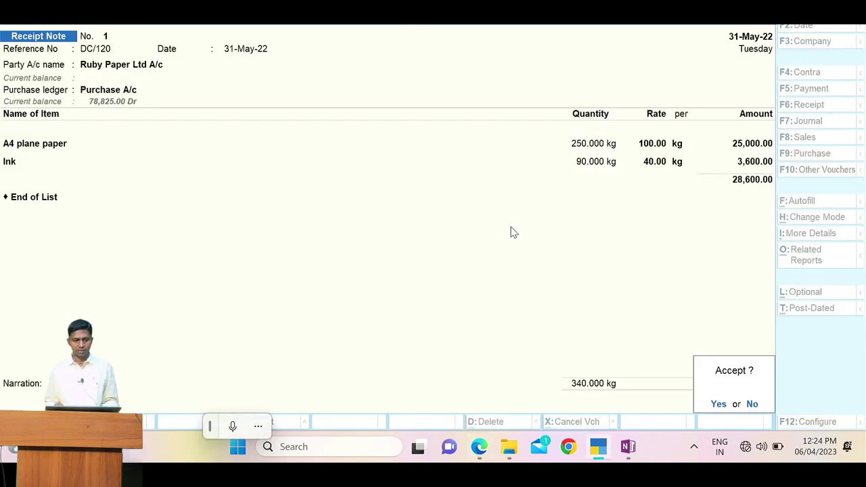
pyautogui.press('Return')
# Step: Highlight the defect quantity, 'Kg' and 'Size' wording in item 18 of the question PDF
pyautogui.hotkey('alt', 'Tab')
pyautogui.moveTo(244, 290); pyautogui.dragTo(332, 289)
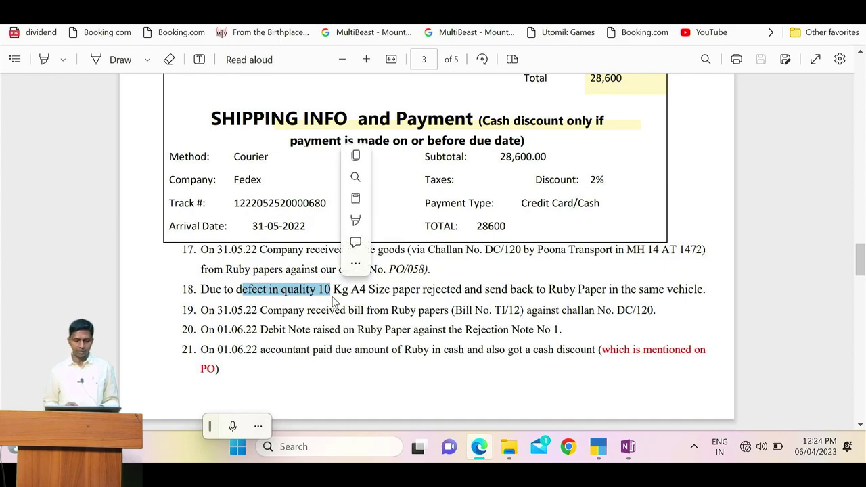
pyautogui.doubleClick(342, 291)
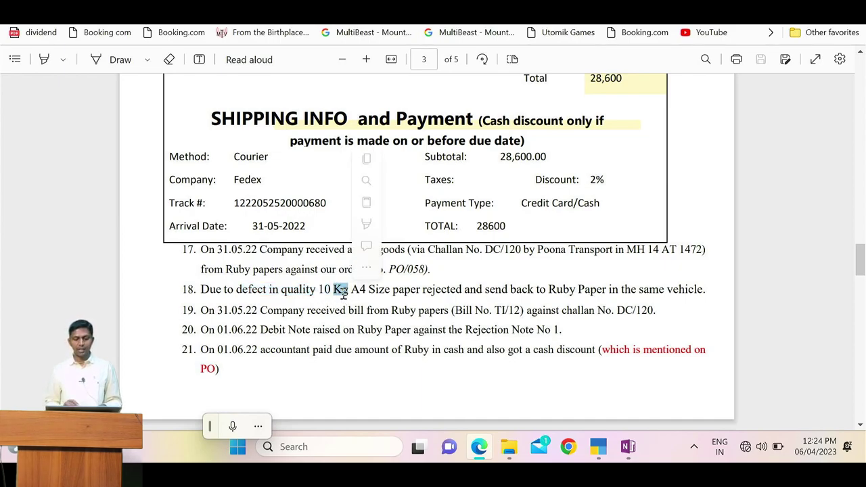
pyautogui.doubleClick(379, 293)
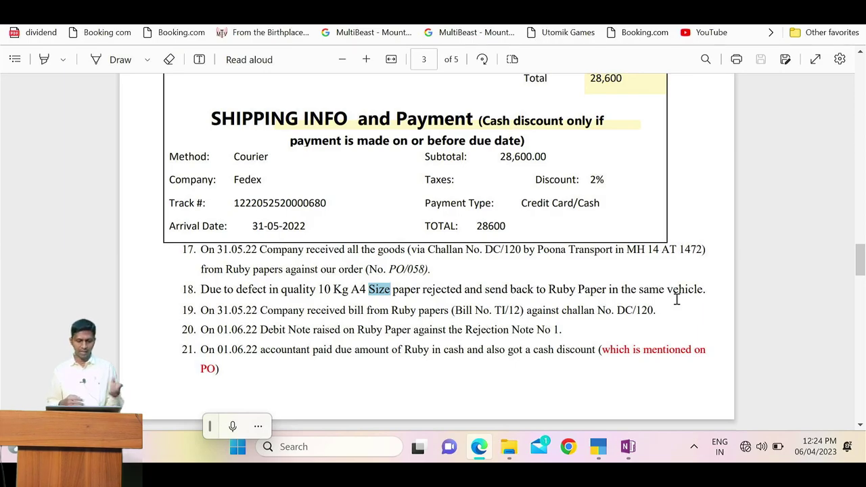
pyautogui.hotkey('alt', 'Tab')
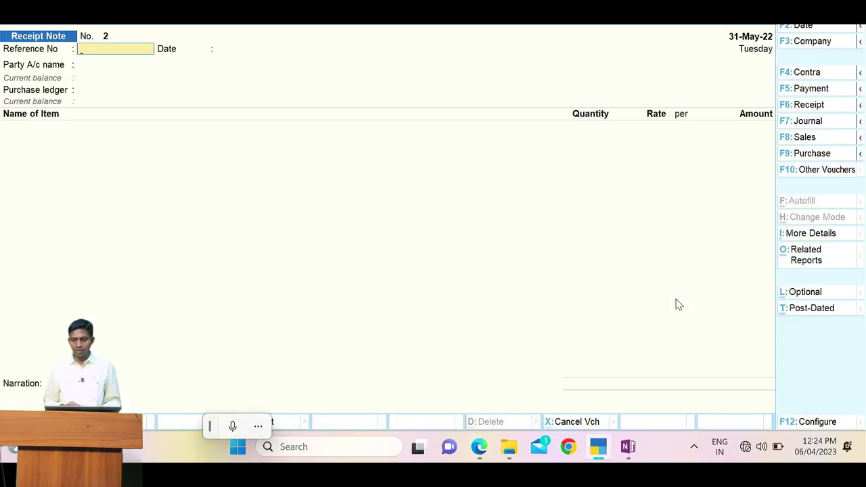
# Step: Show inactive voucher types and activate Rejections Out as the voucher type
pyautogui.click(814, 175)
pyautogui.press('Down')
pyautogui.press('Down')
pyautogui.press('Up')
pyautogui.press('Up')
pyautogui.press('Up')
pyautogui.press('Up')
pyautogui.press('Up')
pyautogui.press('Up')
pyautogui.press('Up')
pyautogui.press('Up')
pyautogui.press('Up')
pyautogui.press('Up')
pyautogui.press('Up')
pyautogui.press('Up')
pyautogui.press('Up')
pyautogui.press('Up')
pyautogui.press('Return')
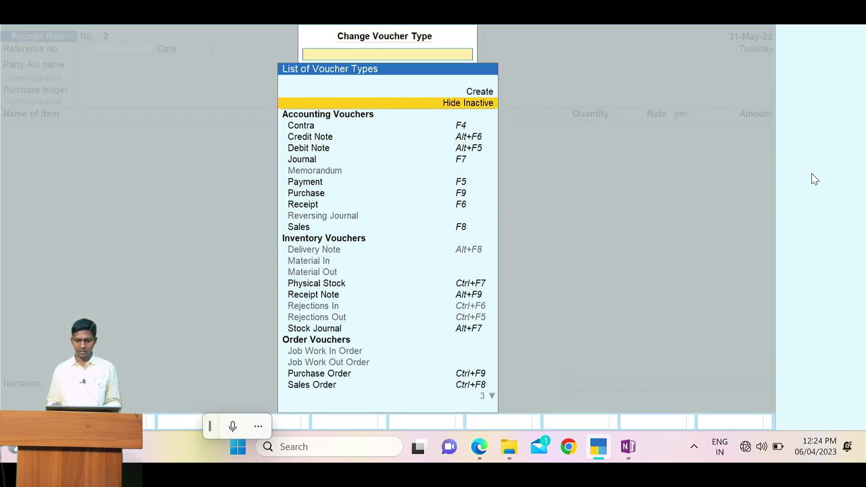
pyautogui.press('Down')
pyautogui.press('Down')
pyautogui.press('Down')
pyautogui.press('Down')
pyautogui.press('Down')
pyautogui.press('Down')
pyautogui.press('Down')
pyautogui.press('Down')
pyautogui.press('Down')
pyautogui.press('Down')
pyautogui.press('Down')
pyautogui.press('Down')
pyautogui.press('Down')
pyautogui.press('Down')
pyautogui.press('Down')
pyautogui.press('Down')
pyautogui.press('Down')
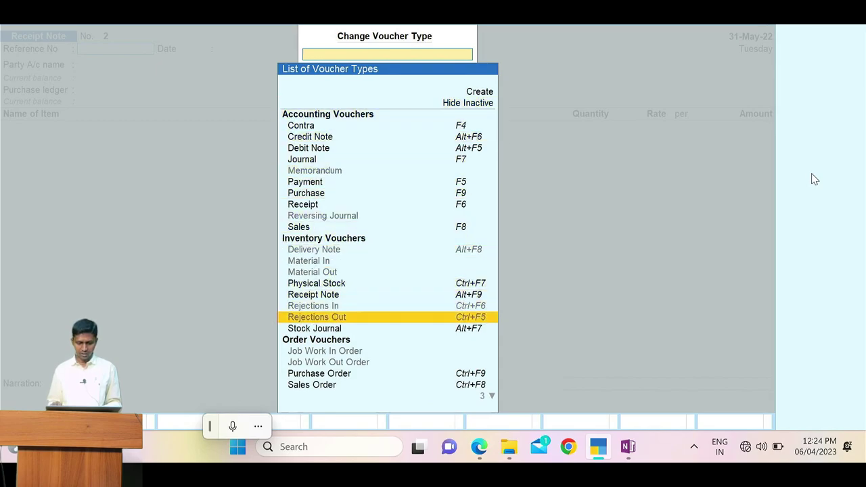
pyautogui.press('Return')
pyautogui.press('Return')
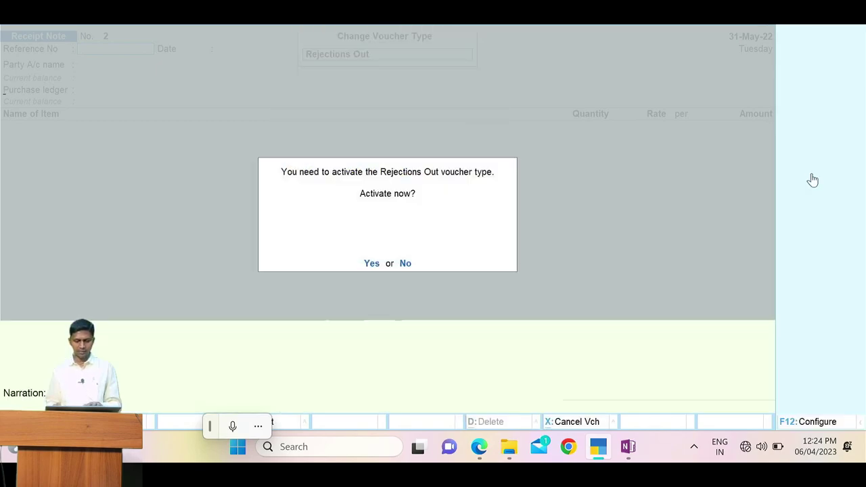
pyautogui.hotkey('alt', 'Tab')
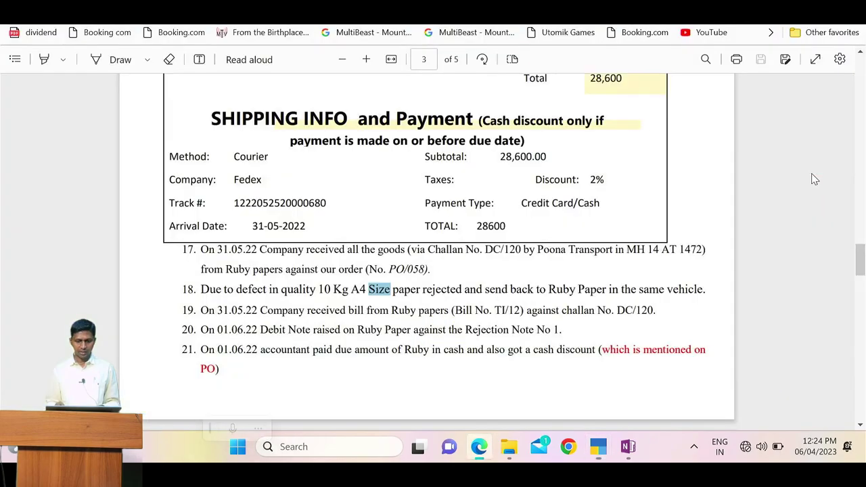
pyautogui.hotkey('alt', 'Tab')
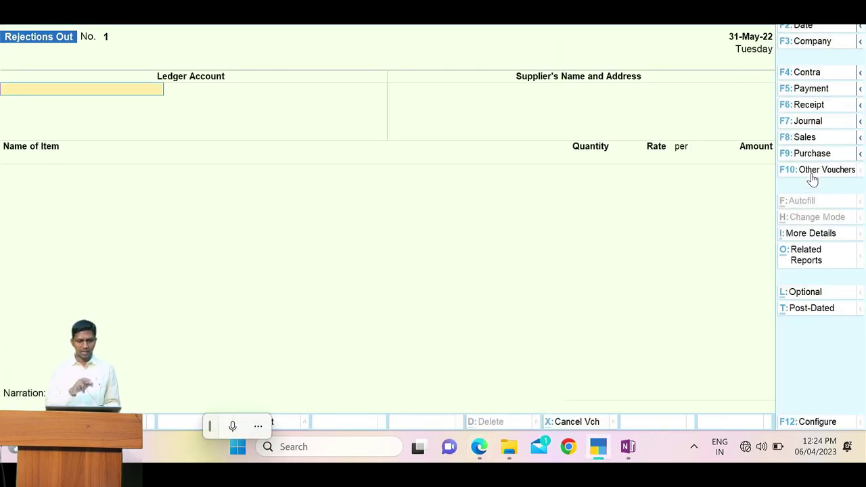
pyautogui.hotkey('alt', 'Tab')
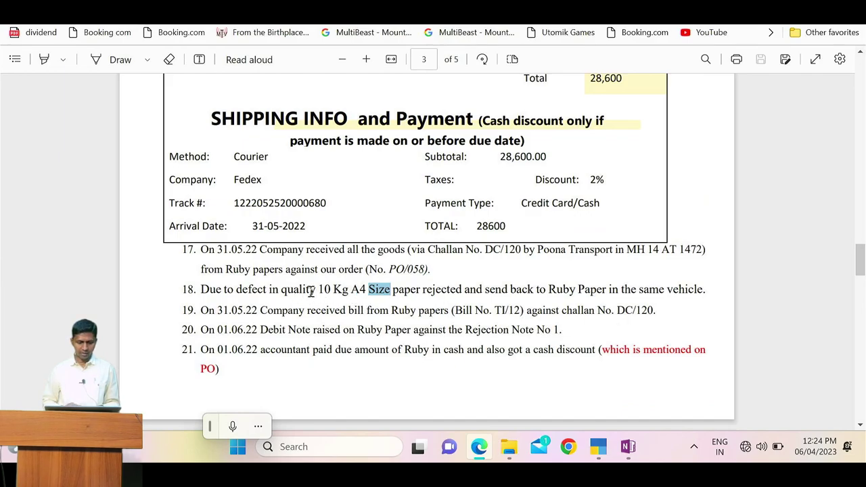
pyautogui.hotkey('alt', 'Tab')
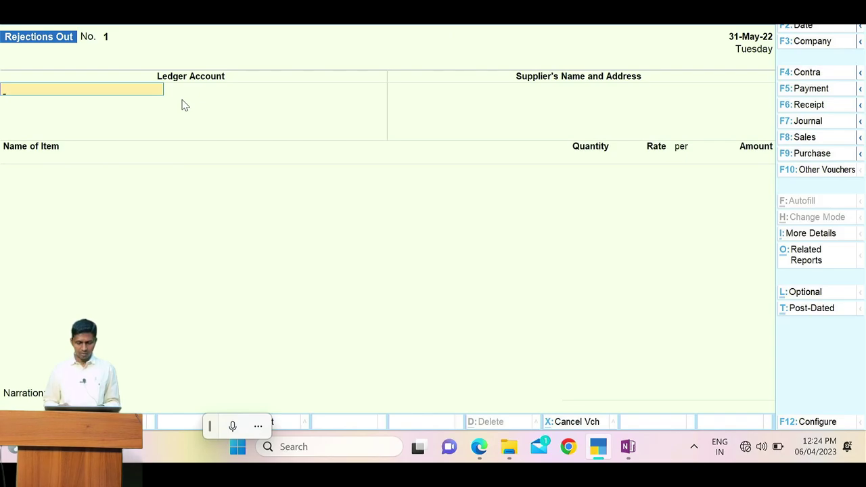
# Step: Select Ruby Paper Ltd A/c as the ledger and accept its Raipur address
pyautogui.write('p')
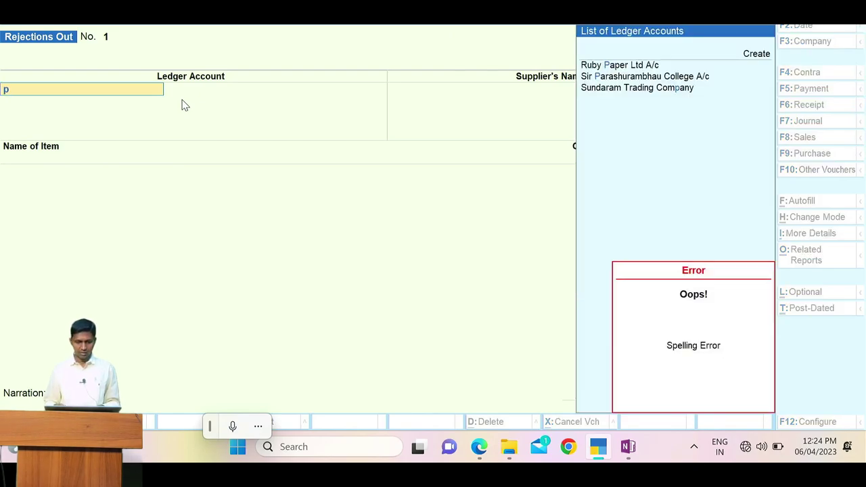
pyautogui.press('BackSpace')
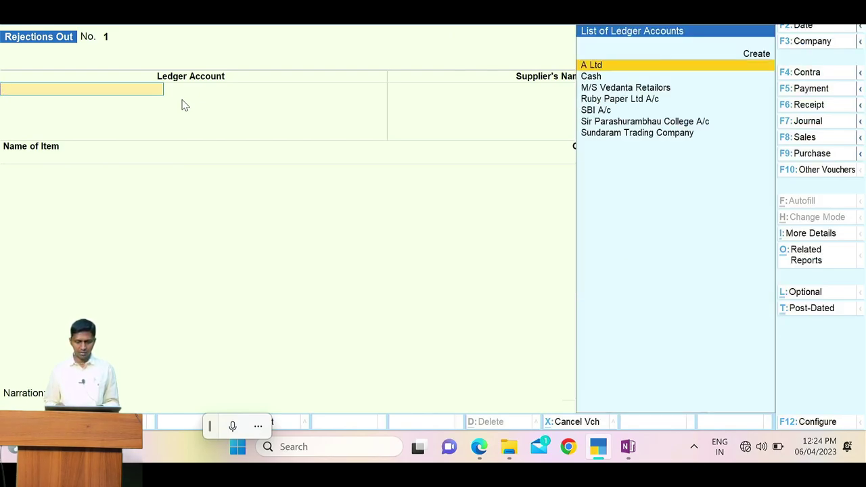
pyautogui.write('ru')
pyautogui.press('Return')
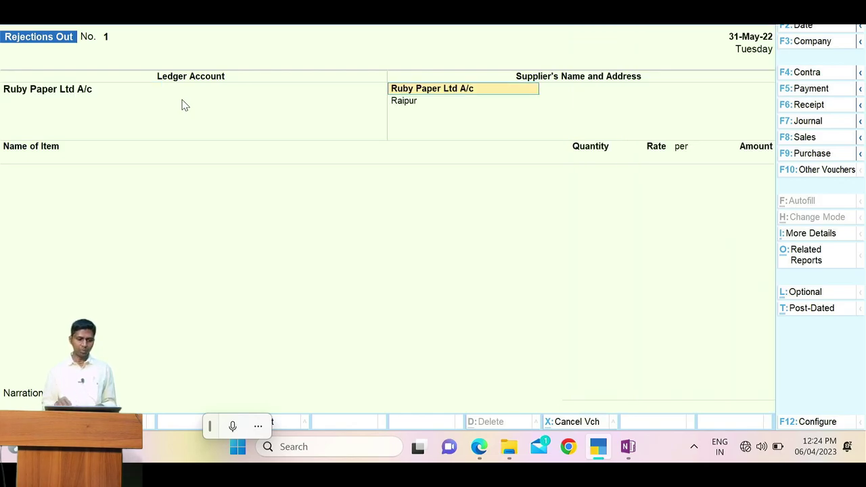
pyautogui.press('Return')
pyautogui.press('Return')
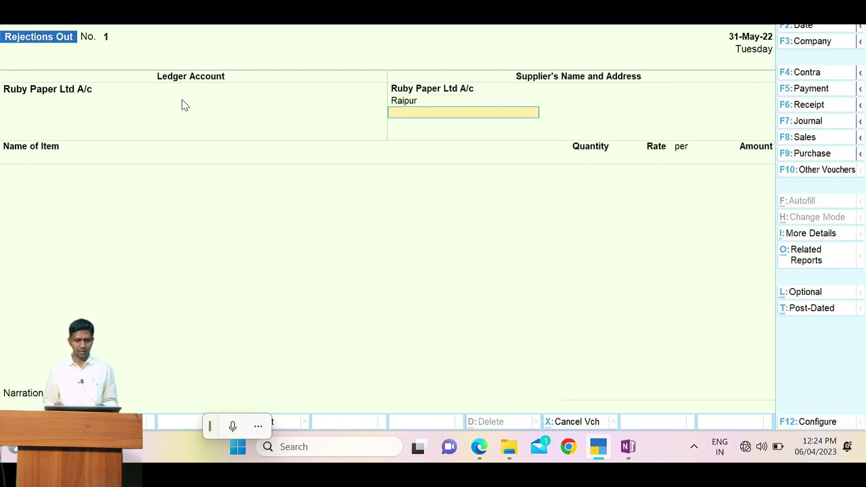
pyautogui.press('Return')
pyautogui.hotkey('alt', 'Tab')
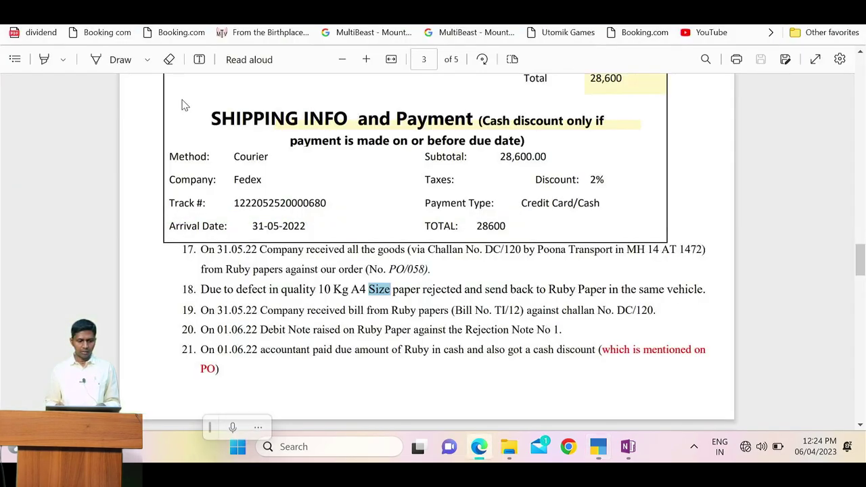
pyautogui.hotkey('alt', 'Tab')
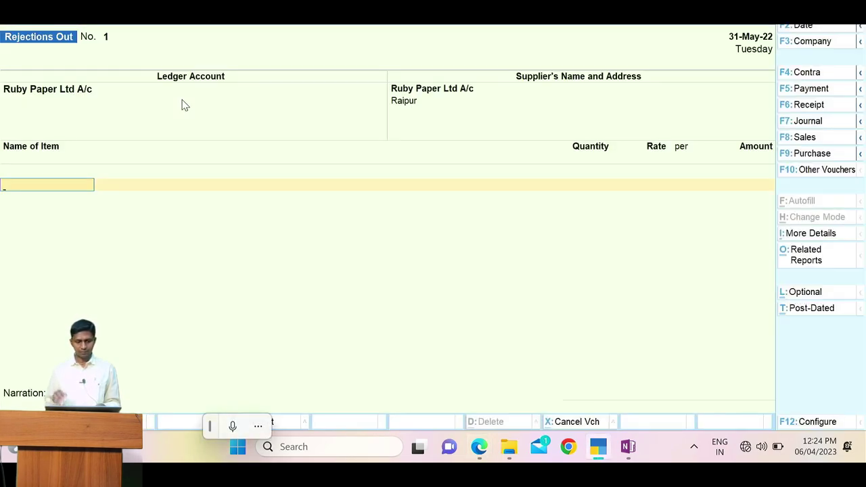
pyautogui.hotkey('alt', 'Tab')
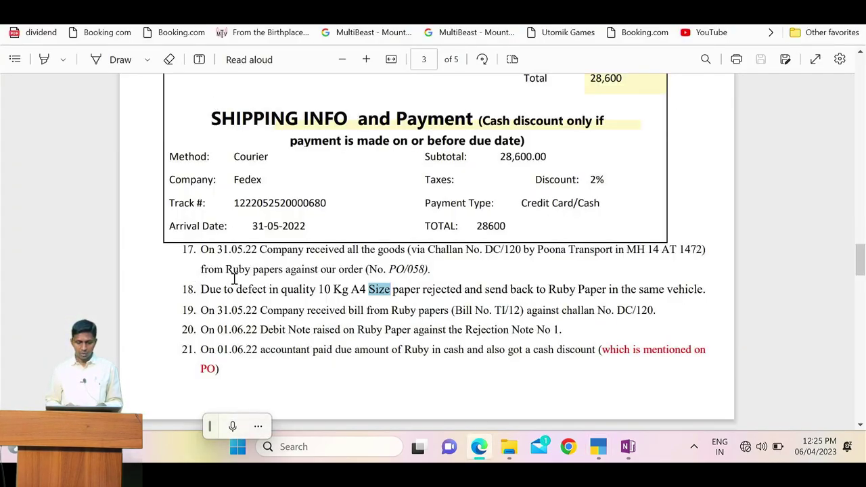
pyautogui.hotkey('alt', 'Tab')
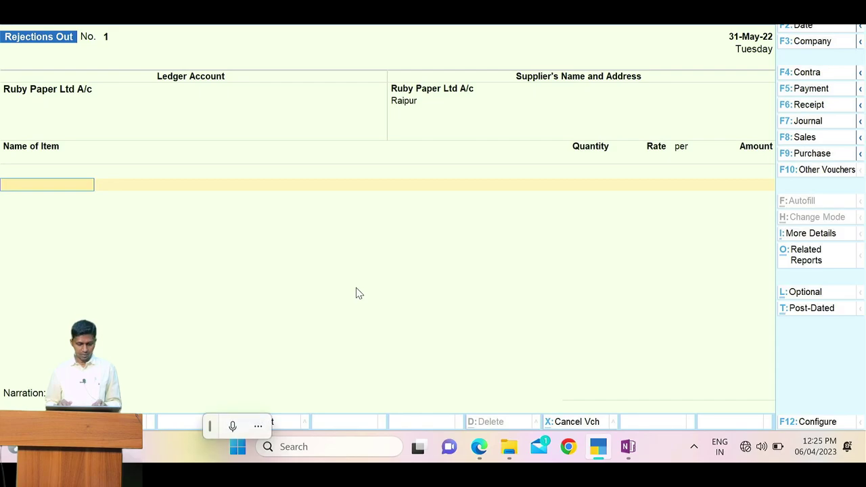
# Step: Allocate 10 kg of A4 plane paper against tracking number 1, order Not Applicable
pyautogui.write('A4')
pyautogui.press('Return')
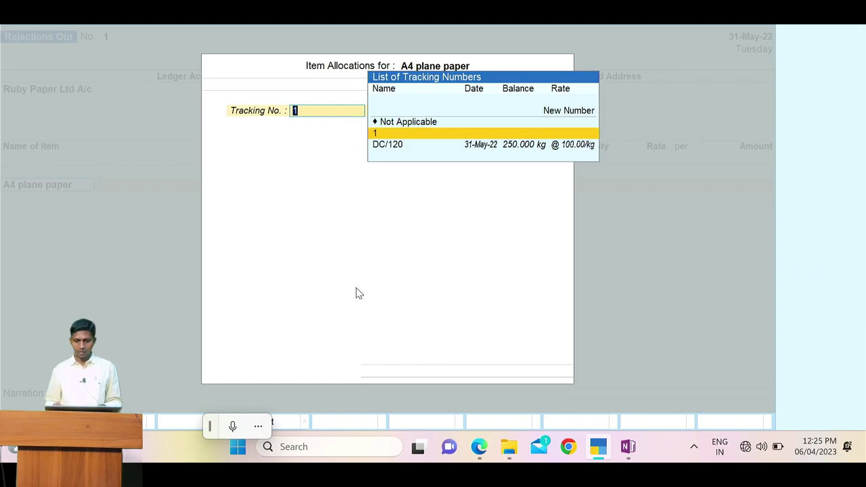
pyautogui.press('Return')
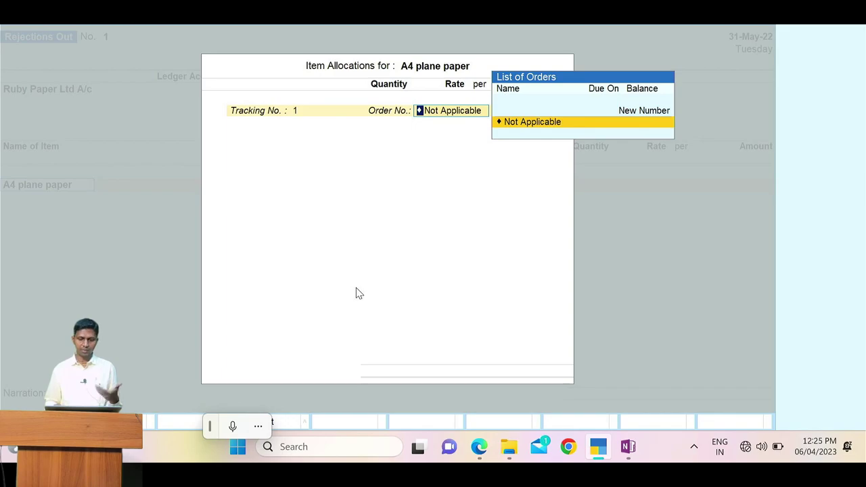
pyautogui.press('Return')
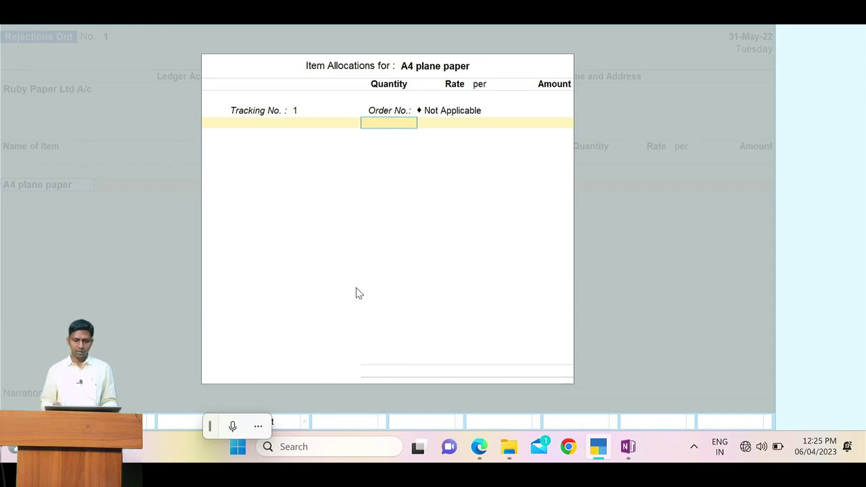
pyautogui.hotkey('alt', 'Tab')
pyautogui.hotkey('alt', 'Tab')
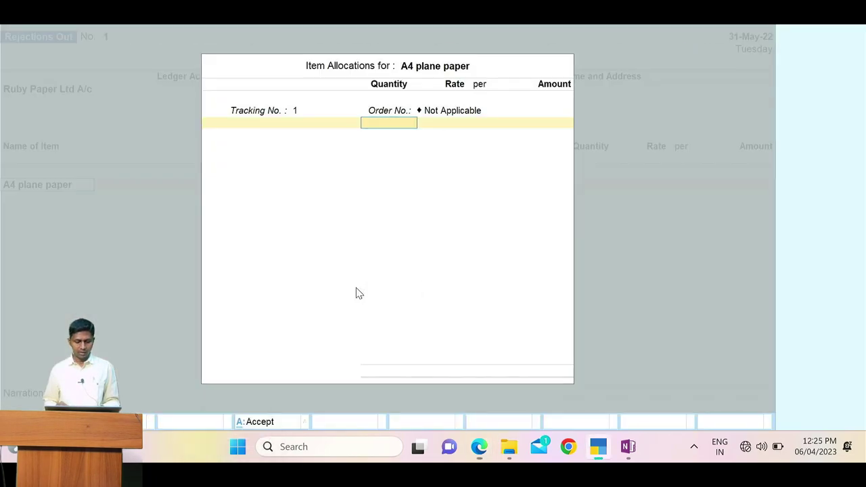
pyautogui.write('10')
pyautogui.press('Return')
pyautogui.press('Return')
pyautogui.press('Return')
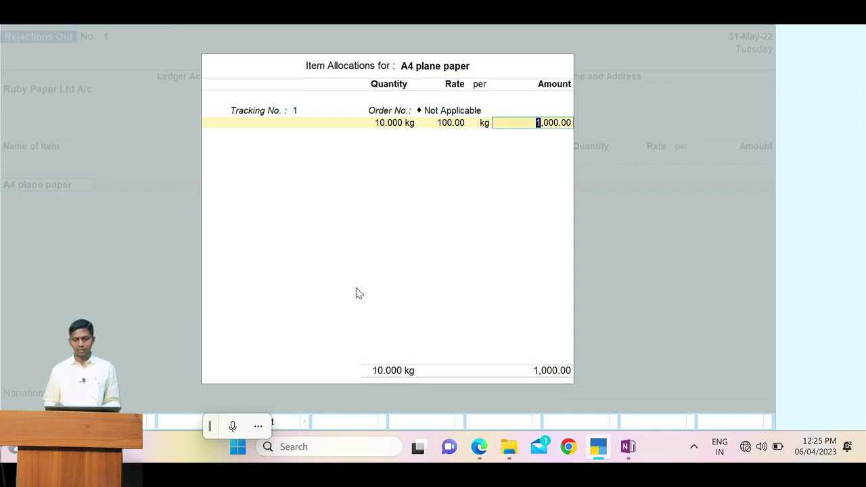
pyautogui.press('BackSpace')
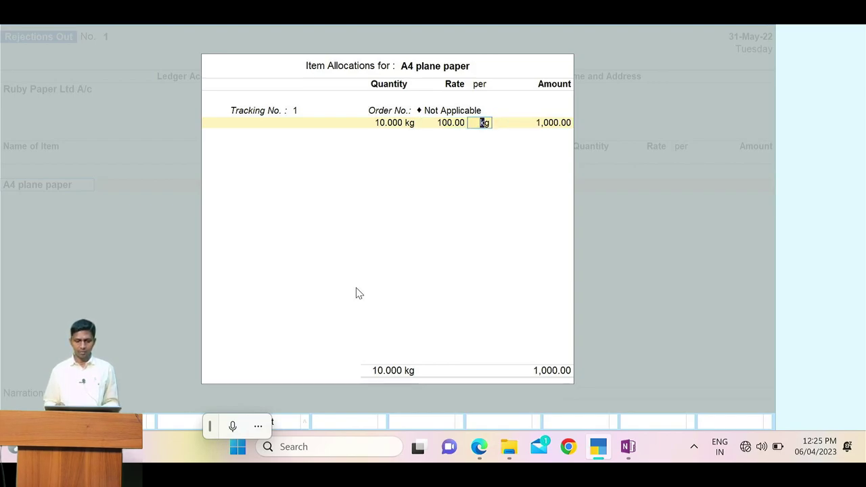
pyautogui.hotkey('alt', 'Tab')
pyautogui.scroll(2, 357, 288)
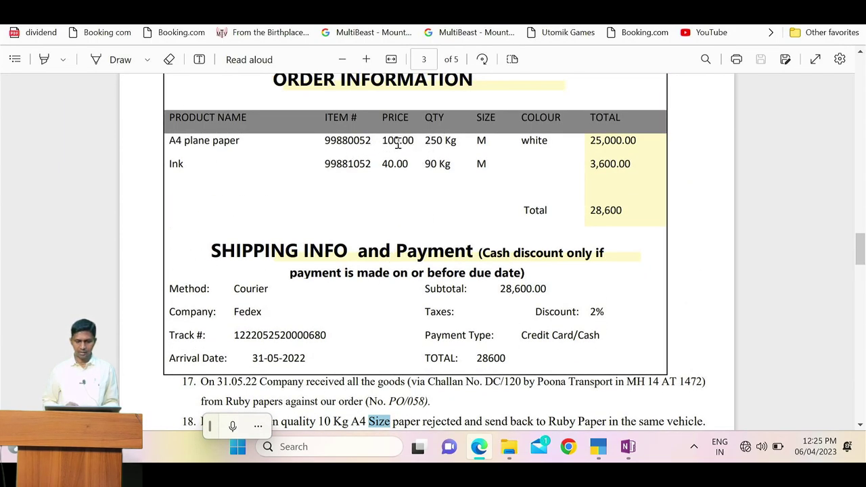
pyautogui.scroll(-2, 401, 142)
pyautogui.hotkey('alt', 'Tab')
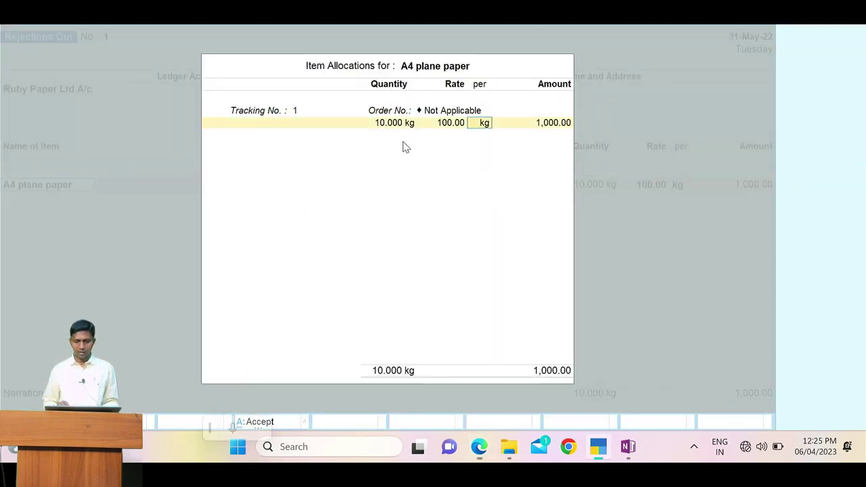
pyautogui.press('Return')
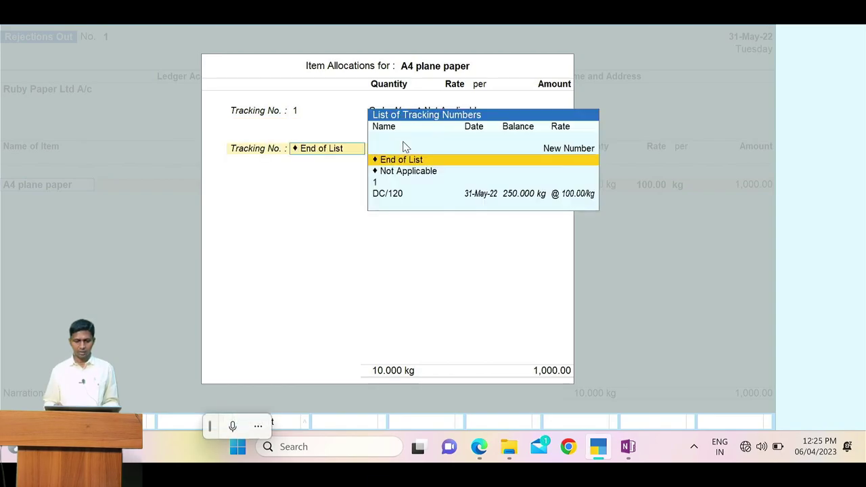
pyautogui.press('Return')
pyautogui.press('Return')
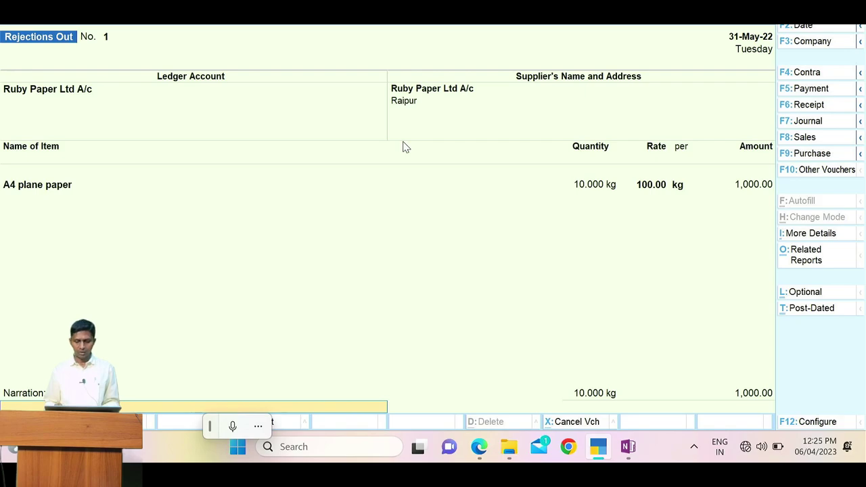
# Step: Check the rejection reason in item 18 and save Rejections Out No. 1
pyautogui.hotkey('alt', 'Tab')
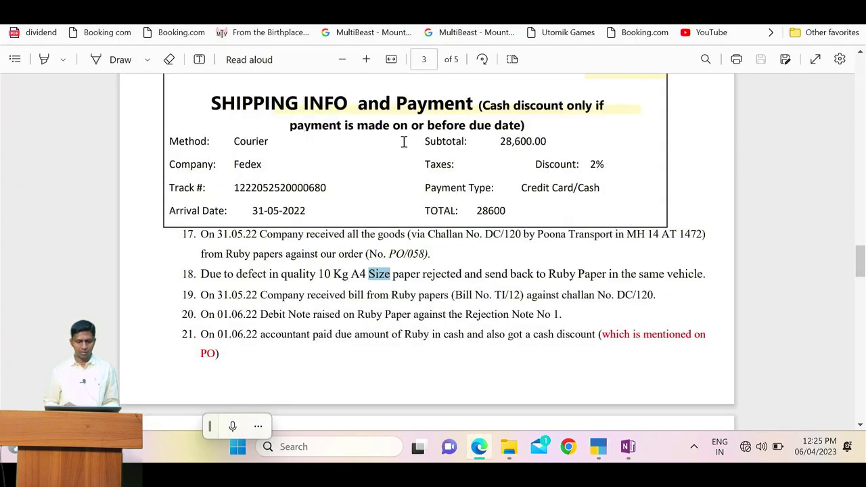
pyautogui.moveTo(202, 274); pyautogui.dragTo(293, 277)
pyautogui.hotkey('alt', 'Tab')
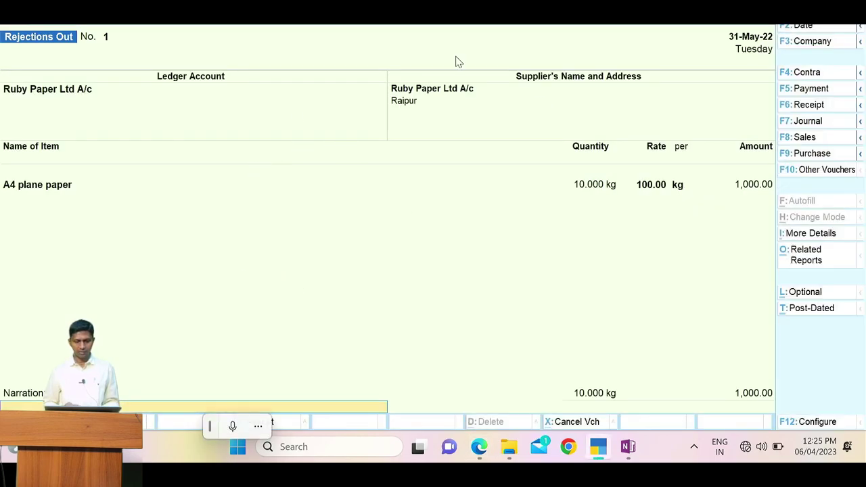
pyautogui.hotkey('alt', 'Tab')
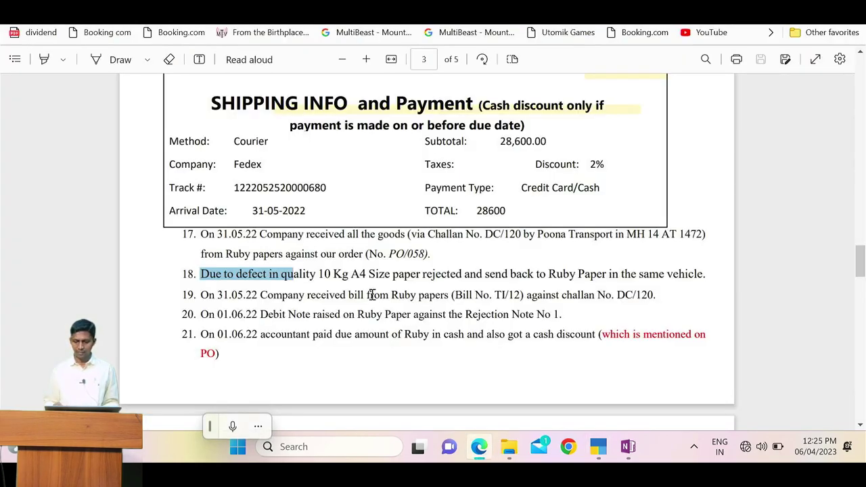
pyautogui.hotkey('alt', 'Tab')
pyautogui.press('Return')
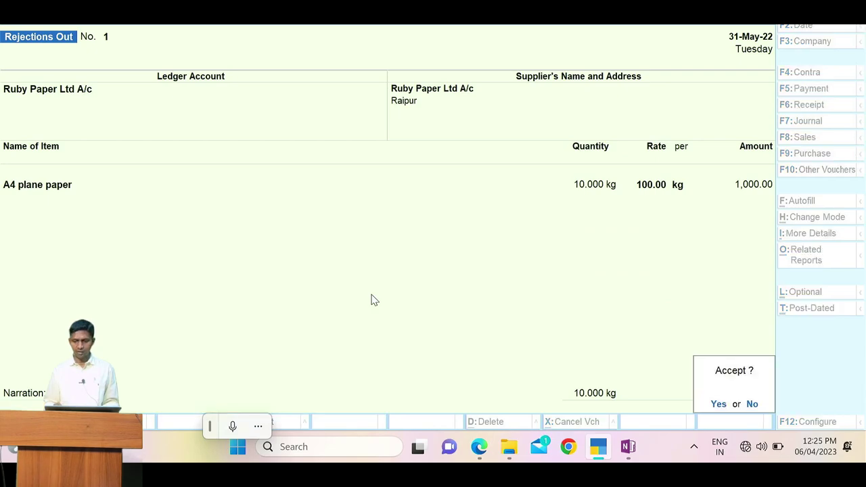
pyautogui.press('Return')
# Step: Highlight the bill details in item 19 of the assignment PDF
pyautogui.hotkey('alt', 'Tab')
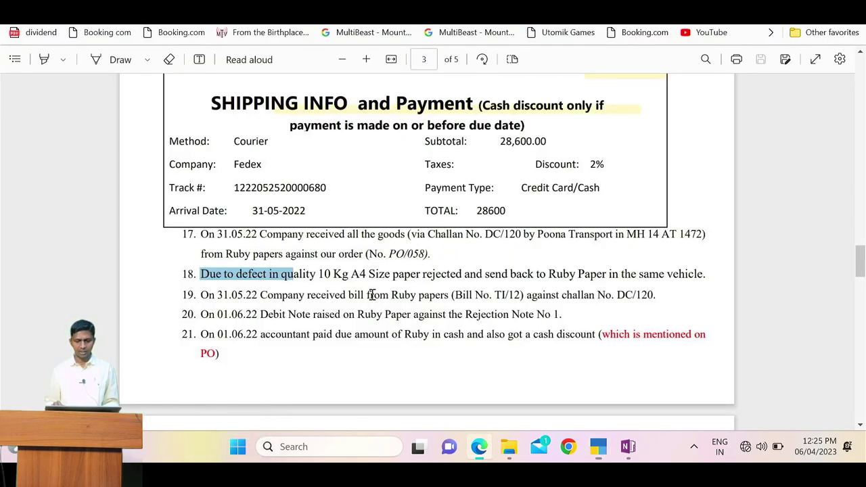
pyautogui.moveTo(270, 298); pyautogui.dragTo(520, 296)
pyautogui.click(502, 298)
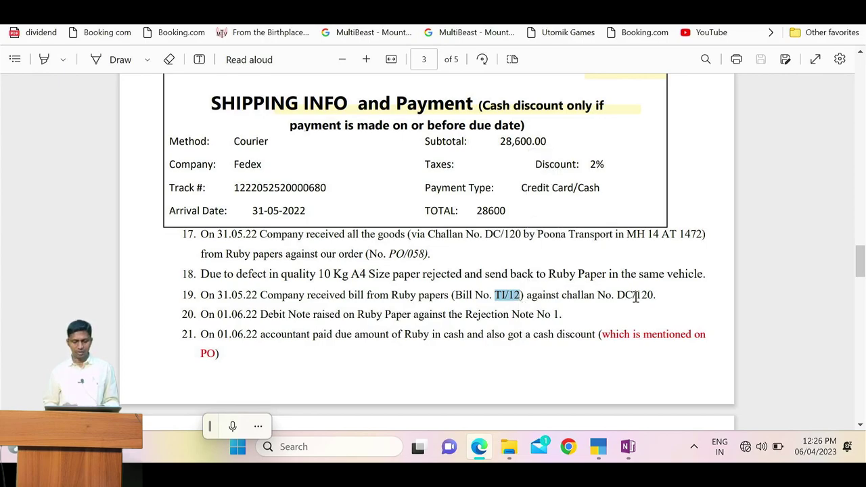
pyautogui.hotkey('alt', 'Tab')
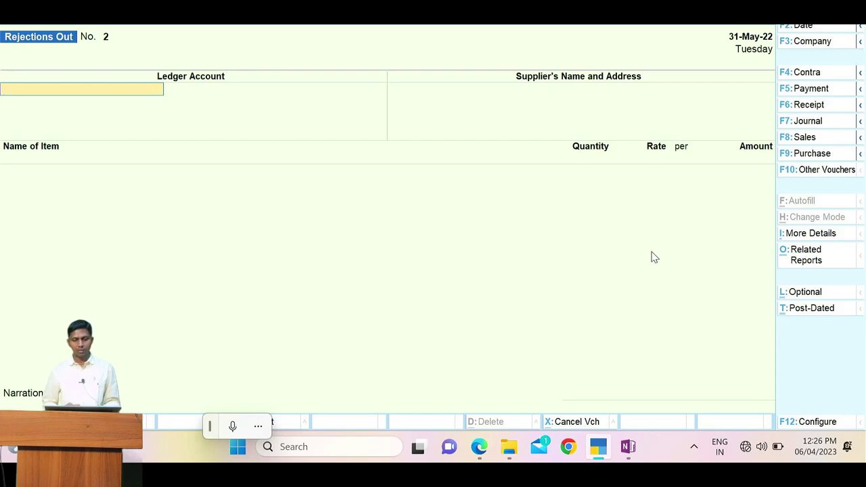
# Step: Start a Purchase voucher with supplier invoice TI/12 from Ruby Paper Ltd A/c
pyautogui.click(812, 154)
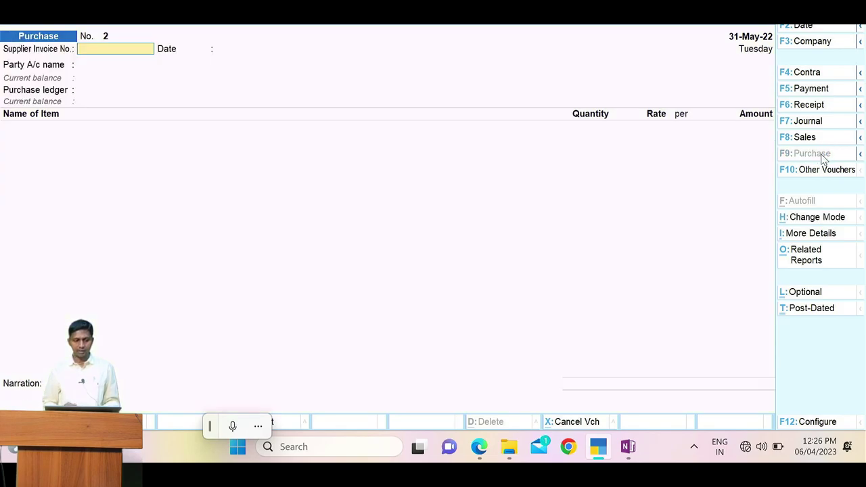
pyautogui.write('TI/12')
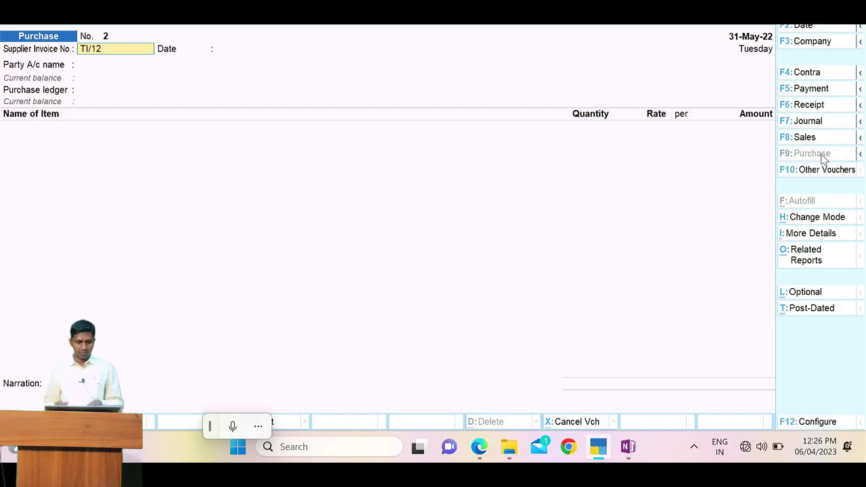
pyautogui.press('Return')
pyautogui.hotkey('alt', 'Tab')
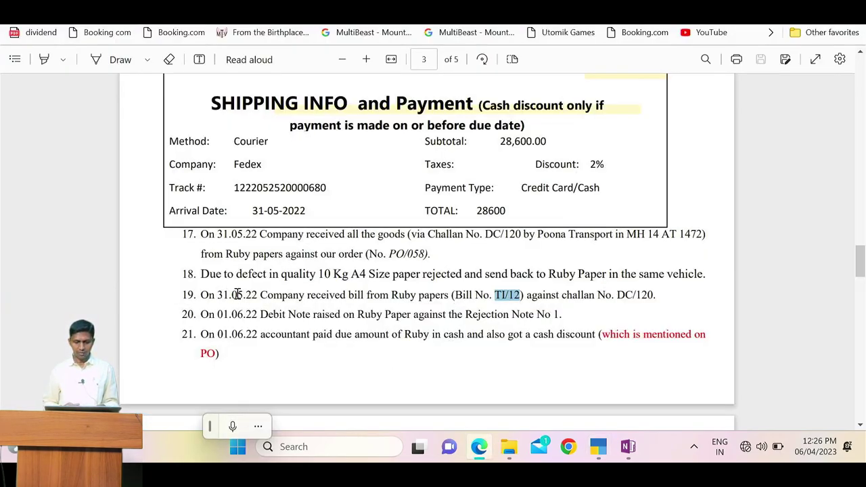
pyautogui.hotkey('alt', 'Tab')
pyautogui.press('Return')
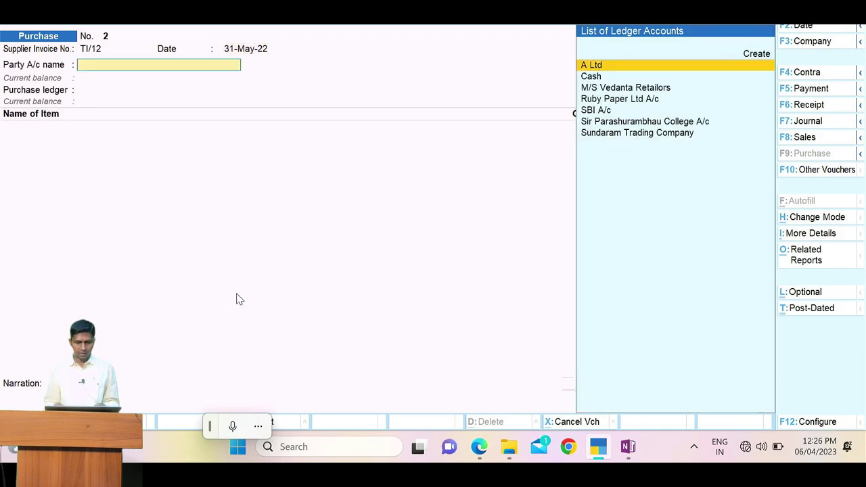
pyautogui.write('Ru')
pyautogui.press('Return')
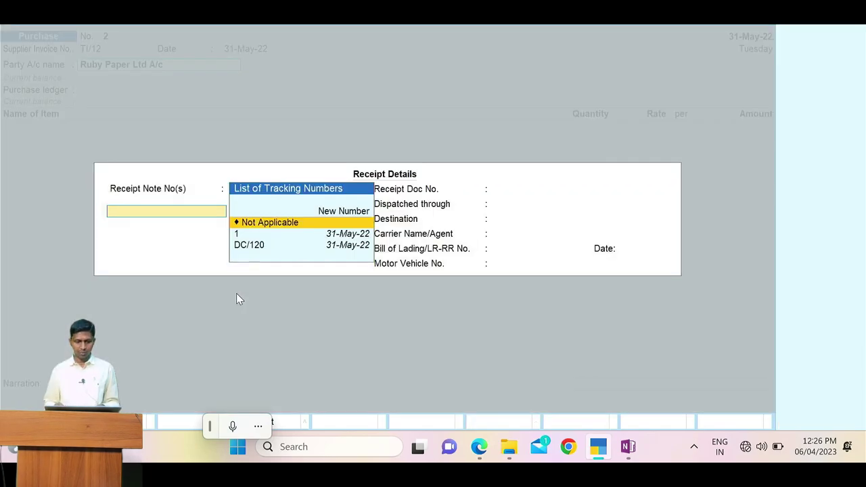
# Step: Link receipt note DC/120 and accept Purchase A/c with the A4 plane paper and Ink allocations
pyautogui.press('Down')
pyautogui.press('Down')
pyautogui.press('Return')
pyautogui.press('Return')
pyautogui.press('Return')
pyautogui.press('Return')
pyautogui.press('Return')
pyautogui.press('Return')
pyautogui.press('Return')
pyautogui.press('Return')
pyautogui.press('Return')
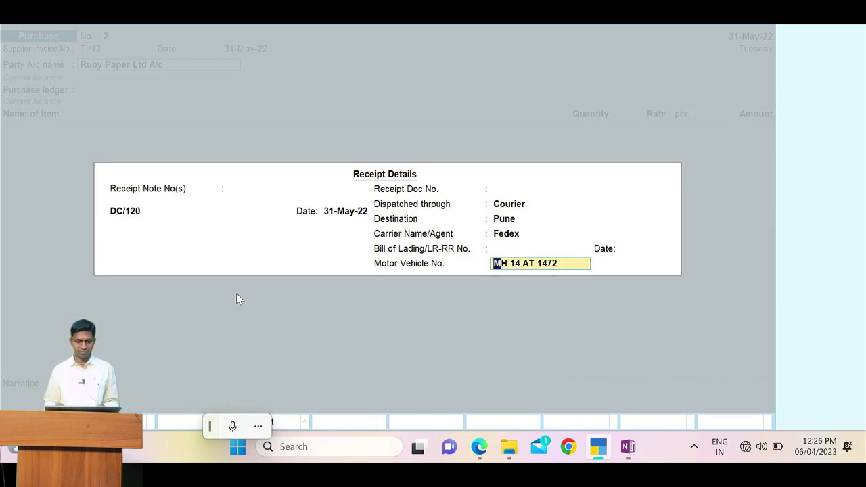
pyautogui.press('Return')
pyautogui.press('Return')
pyautogui.press('Return')
pyautogui.press('Return')
pyautogui.press('Return')
pyautogui.press('Return')
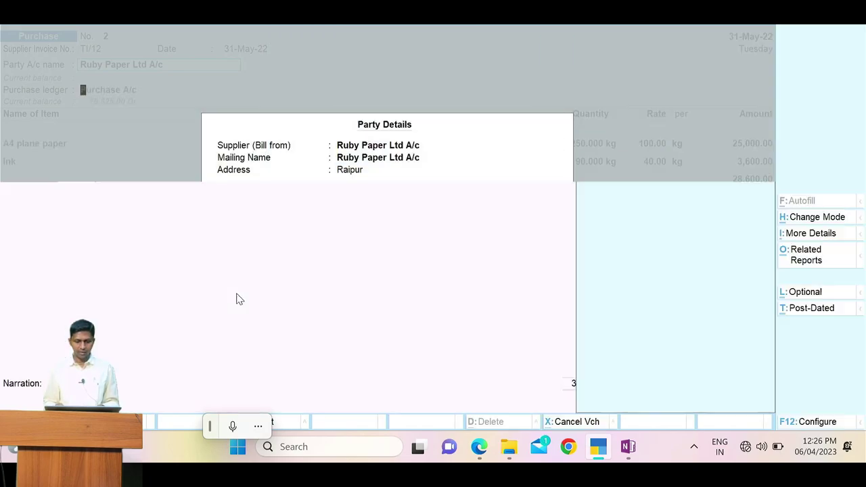
pyautogui.press('Return')
pyautogui.press('Return')
pyautogui.press('Return')
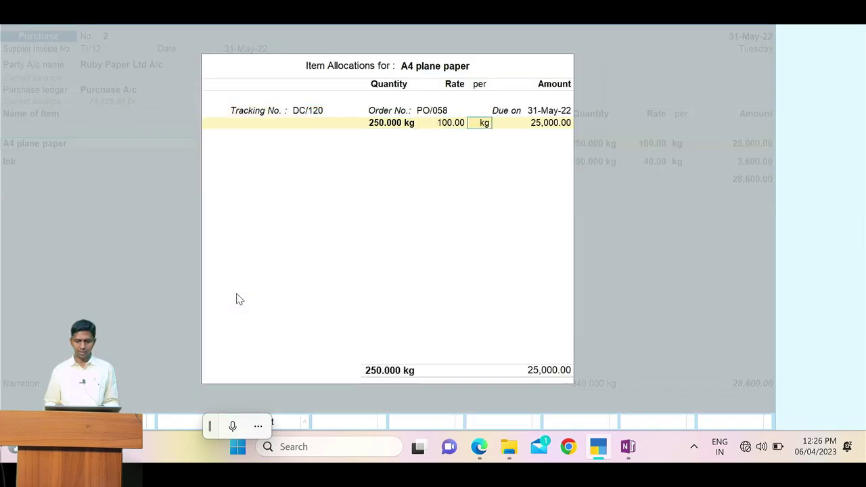
pyautogui.press('Return')
pyautogui.press('Return')
pyautogui.press('Return')
pyautogui.press('Return')
pyautogui.press('Return')
pyautogui.press('Return')
pyautogui.press('Return')
pyautogui.press('Return')
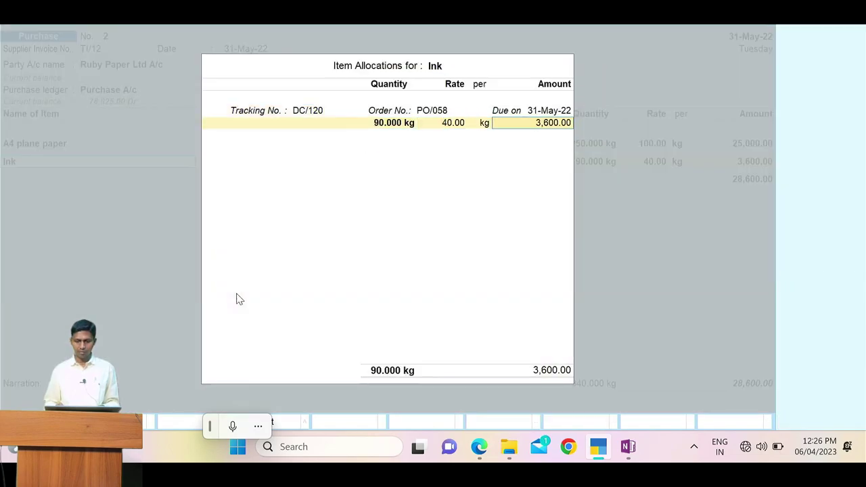
pyautogui.press('Return')
pyautogui.press('Return')
pyautogui.press('Return')
pyautogui.hotkey('alt', 'Tab')
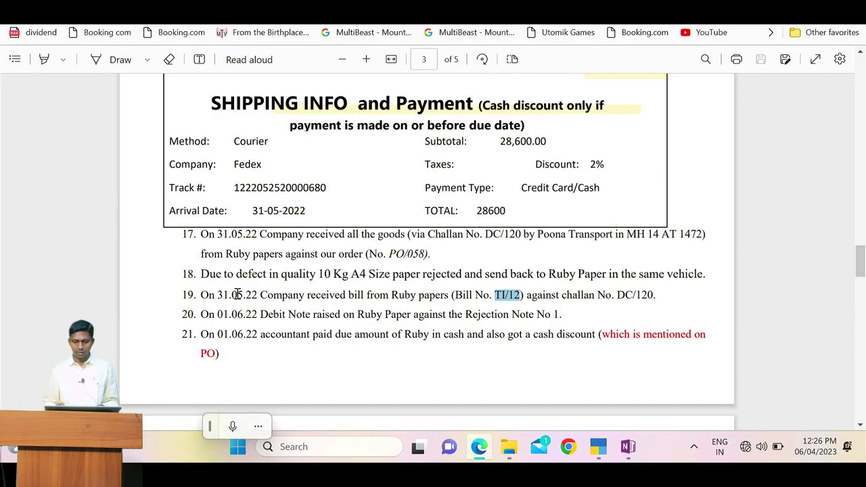
pyautogui.moveTo(616, 295); pyautogui.dragTo(648, 298)
pyautogui.hotkey('alt', 'Tab')
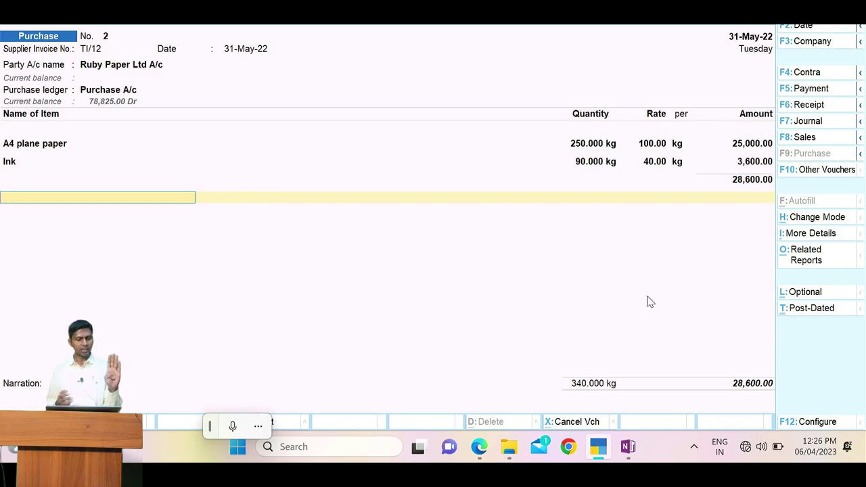
# Step: End the item list, skip narration and accept Purchase voucher No. 2 for 28,600
pyautogui.hotkey('alt', 'Tab')
pyautogui.hotkey('alt', 'Tab')
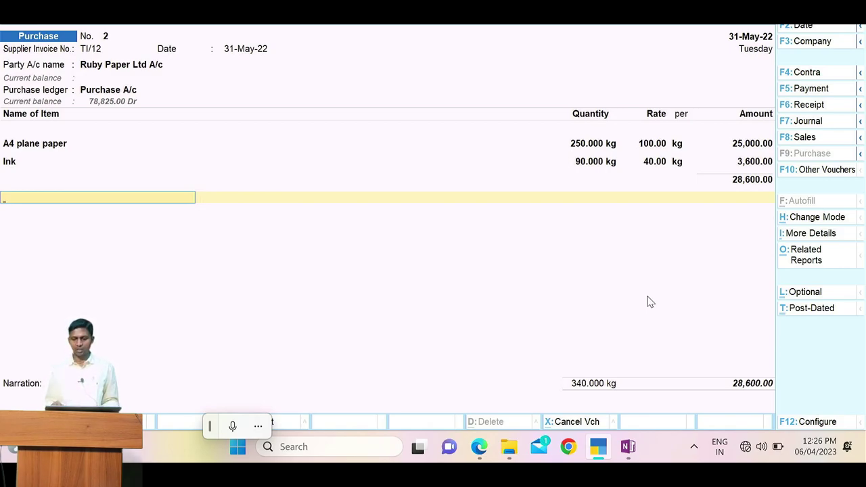
pyautogui.press('Return')
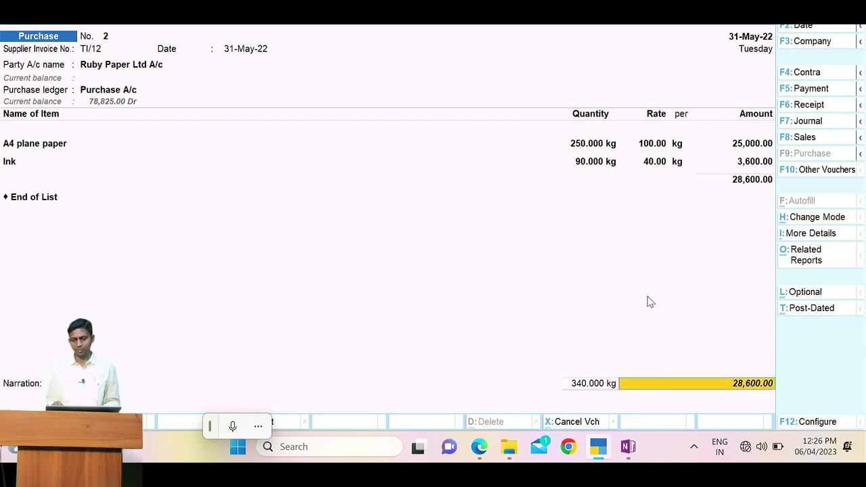
pyautogui.hotkey('alt', 'Tab')
pyautogui.hotkey('alt', 'Tab')
pyautogui.press('Return')
pyautogui.press('Return')
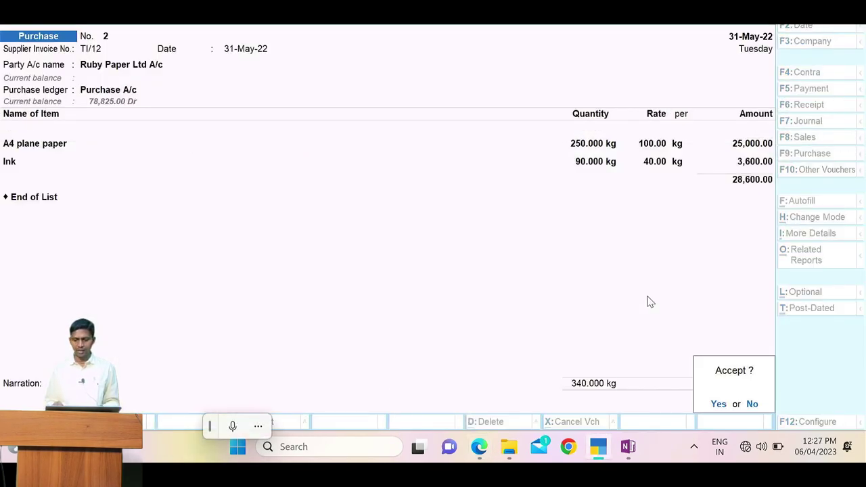
pyautogui.press('Return')
pyautogui.hotkey('alt', 'Tab')
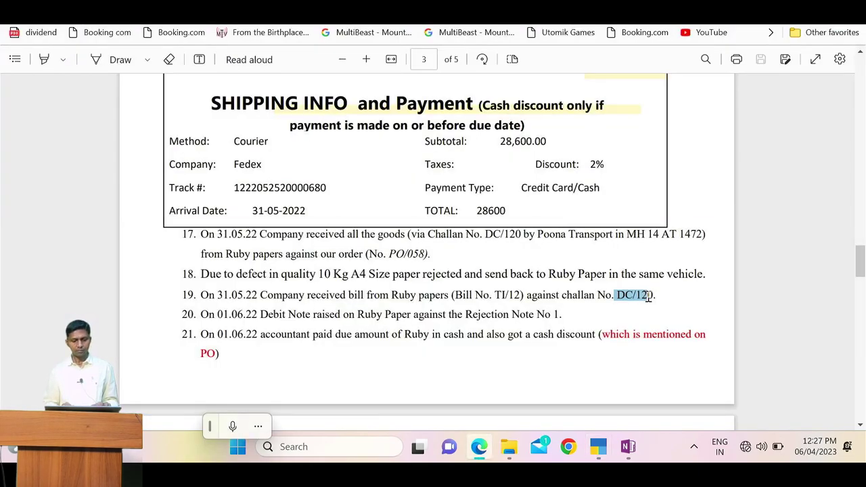
pyautogui.click(377, 322)
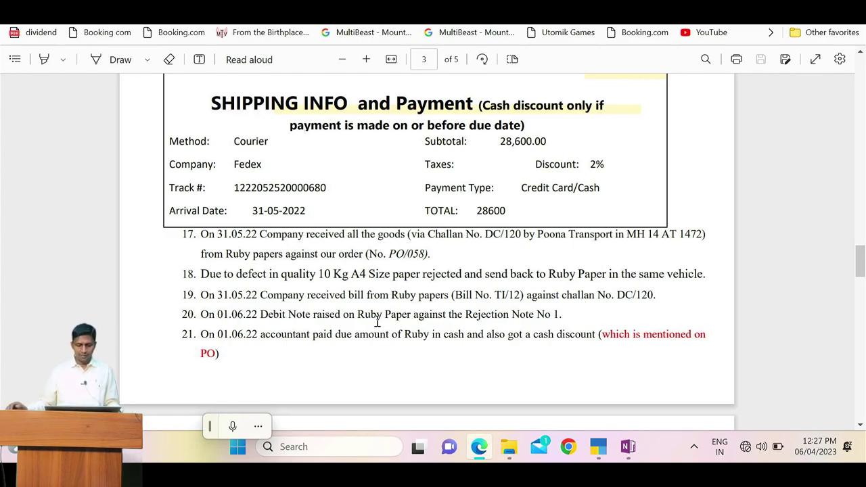
pyautogui.moveTo(274, 317); pyautogui.dragTo(306, 323)
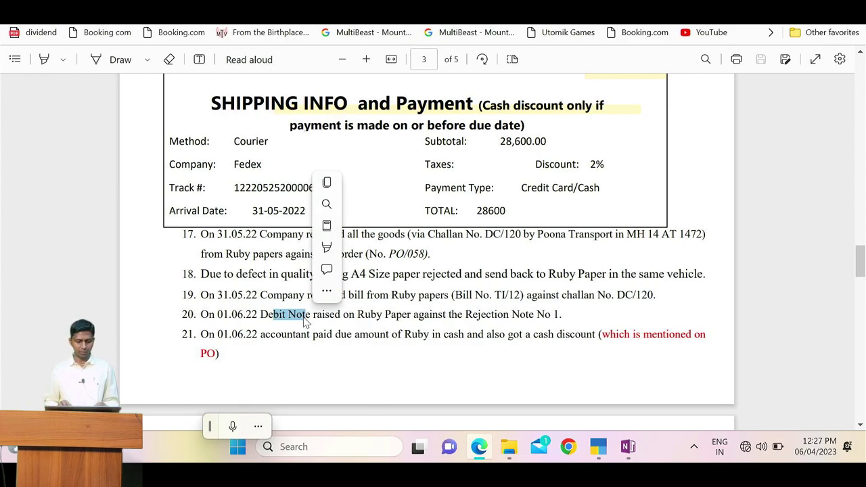
pyautogui.hotkey('alt', 'Tab')
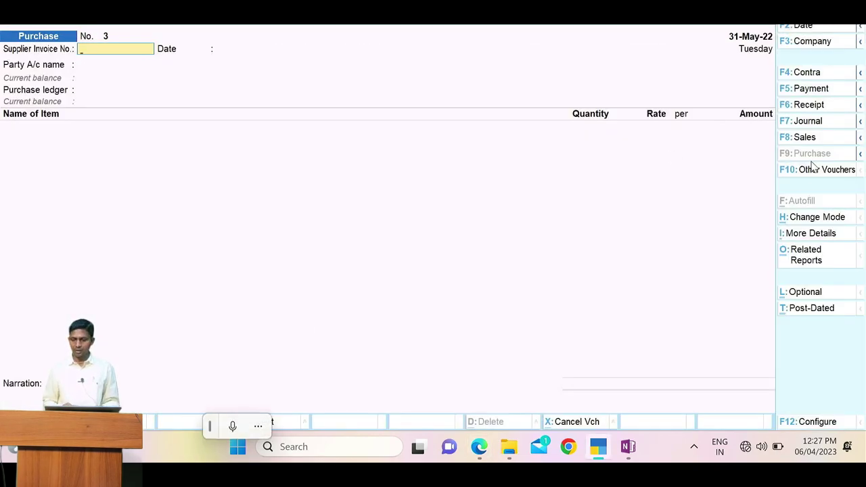
# Step: Start a Debit Note with Ruby Paper Ltd A/c as the party
pyautogui.click(811, 171)
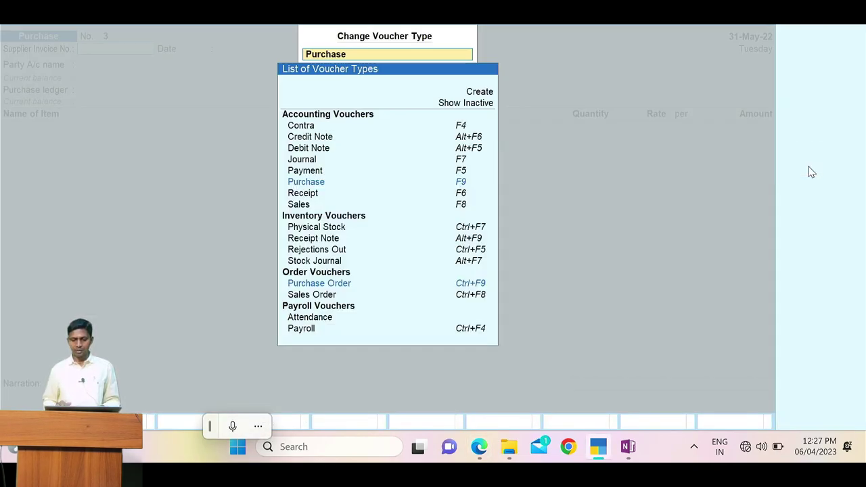
pyautogui.press('Down')
pyautogui.press('Up')
pyautogui.press('Up')
pyautogui.press('Up')
pyautogui.press('Up')
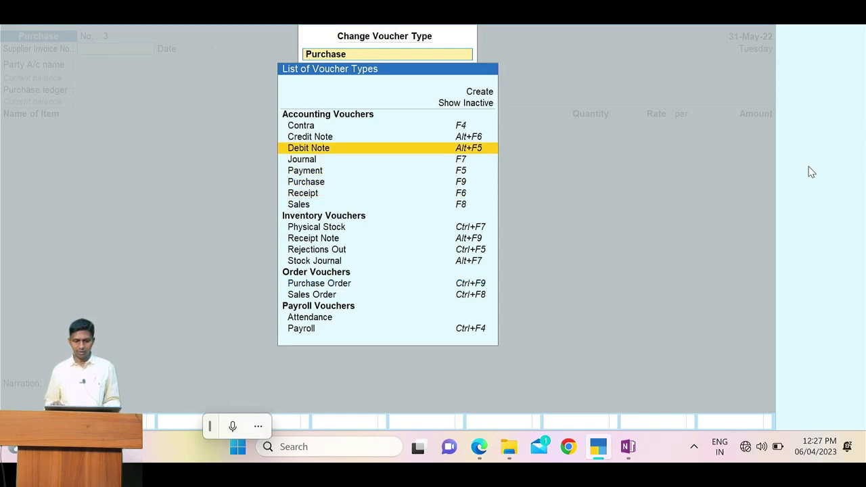
pyautogui.press('Return')
pyautogui.hotkey('alt', 'Tab')
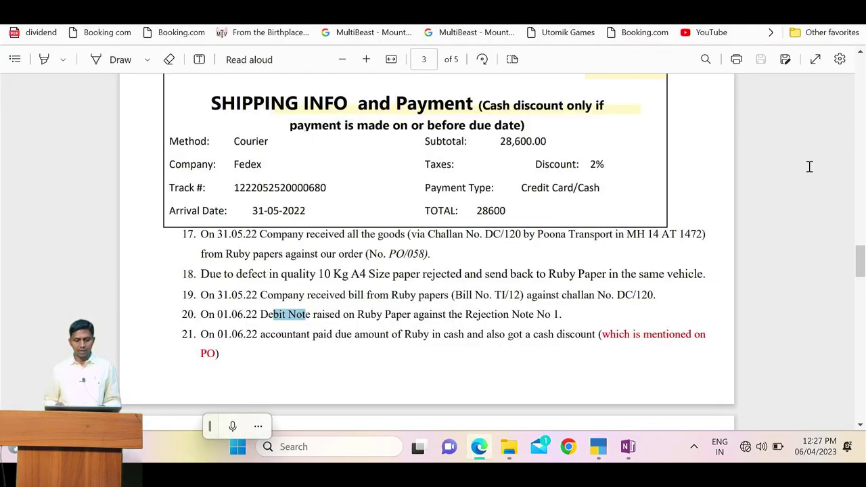
pyautogui.hotkey('alt', 'Tab')
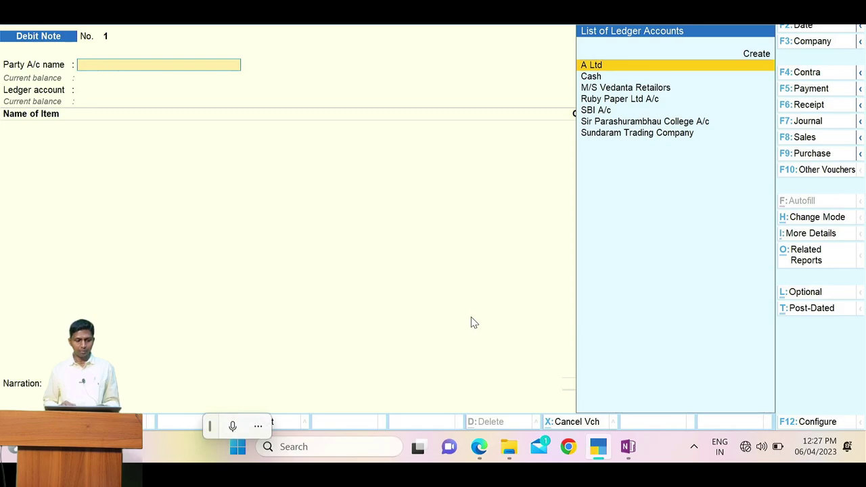
pyautogui.write('Ru')
pyautogui.press('Return')
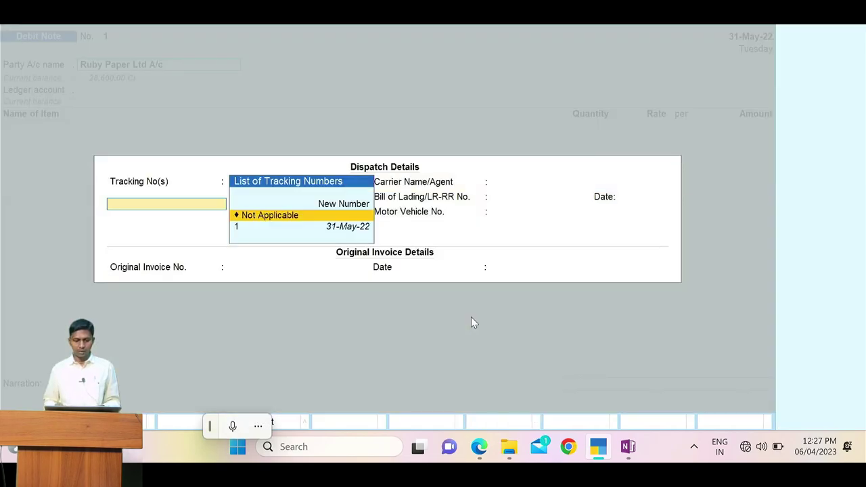
# Step: Select tracking number 1 and enter TI/12 as the original invoice number
pyautogui.press('Down')
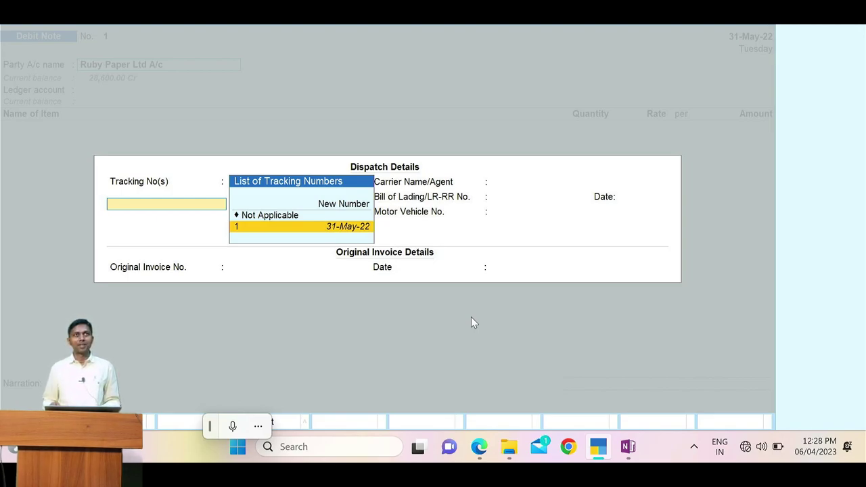
pyautogui.hotkey('alt', 'Tab')
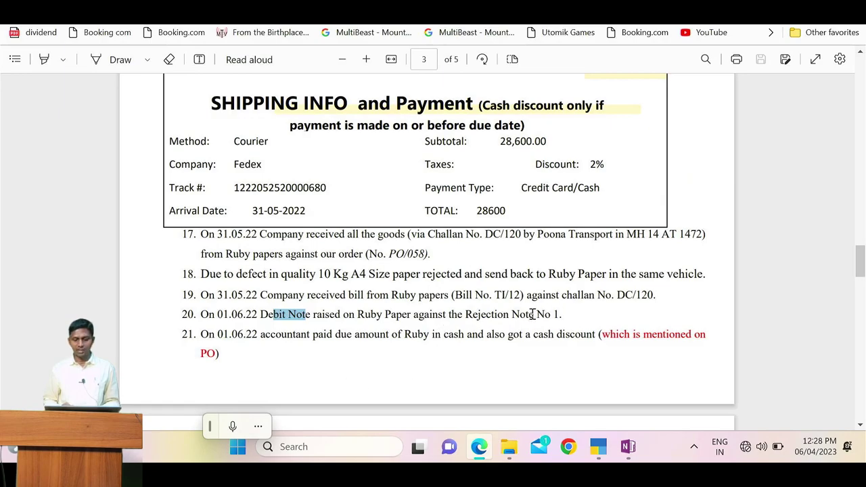
pyautogui.hotkey('alt', 'Tab')
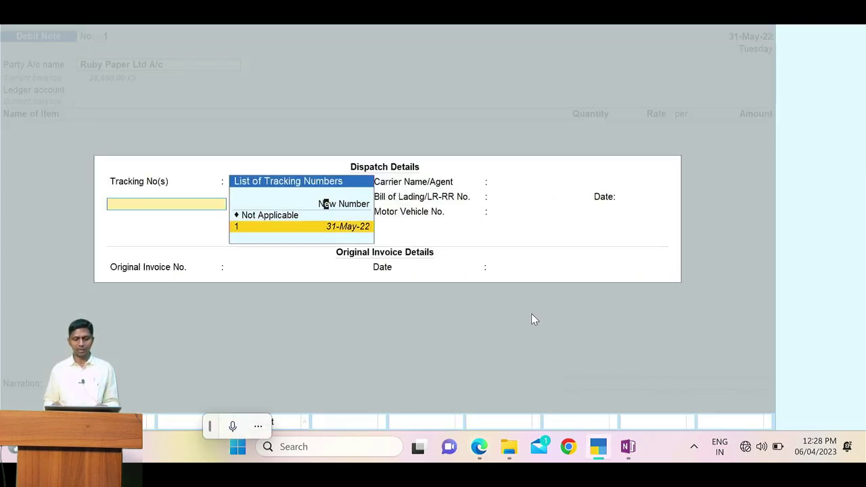
pyautogui.press('Return')
pyautogui.press('Return')
pyautogui.press('Return')
pyautogui.press('Return')
pyautogui.press('Return')
pyautogui.press('Return')
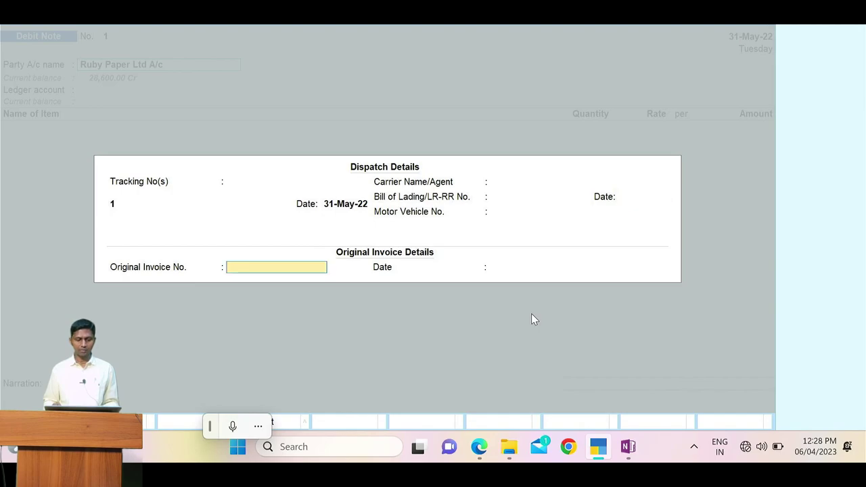
pyautogui.hotkey('alt', 'Tab')
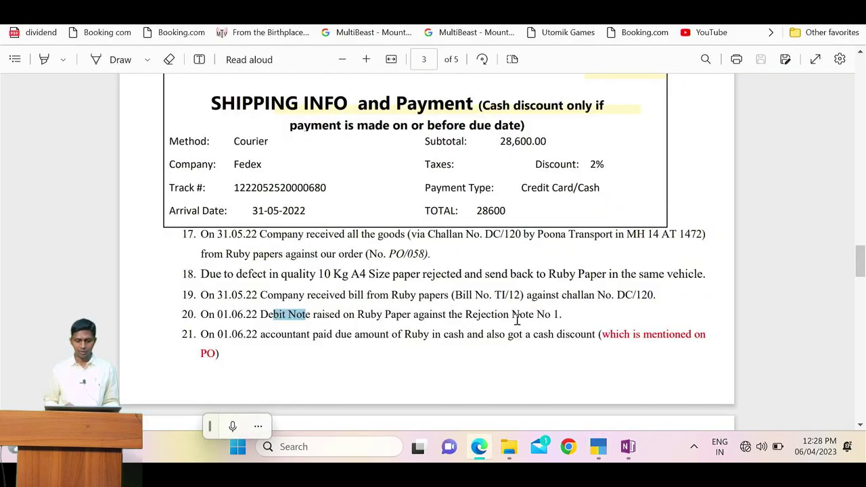
pyautogui.moveTo(496, 296); pyautogui.dragTo(520, 297)
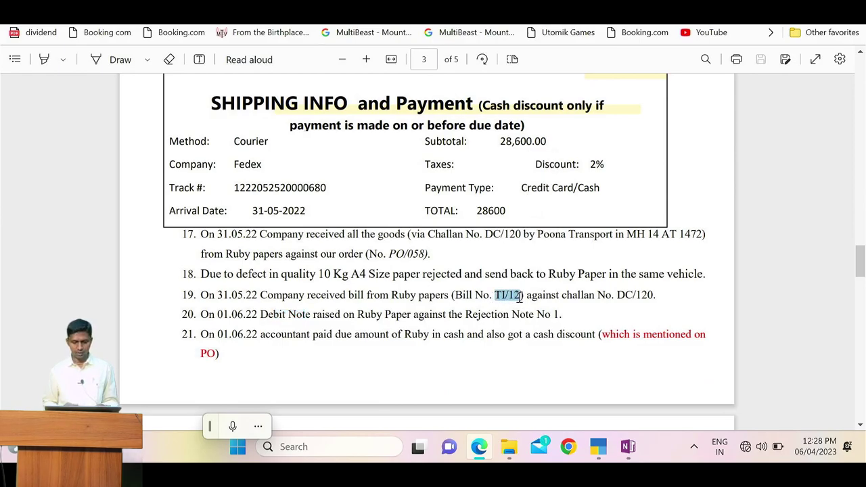
pyautogui.hotkey('alt', 'Tab')
pyautogui.hotkey('ctrl', 'alt', 'v')
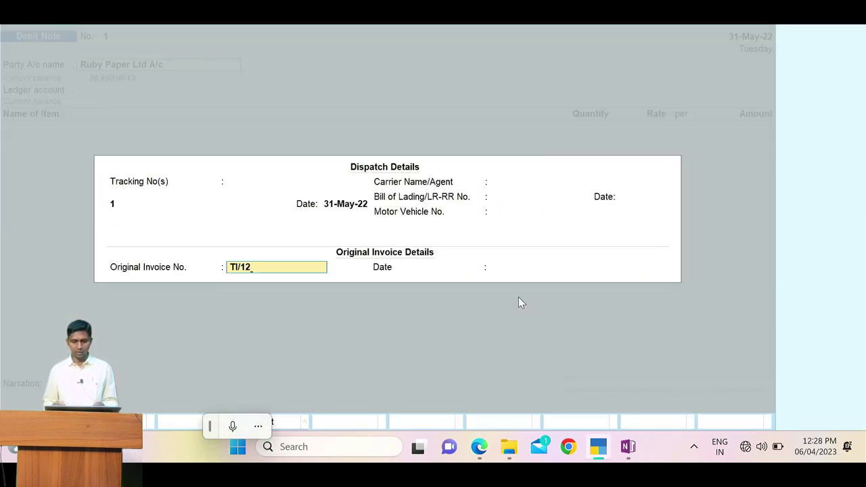
pyautogui.press('Return')
pyautogui.press('Return')
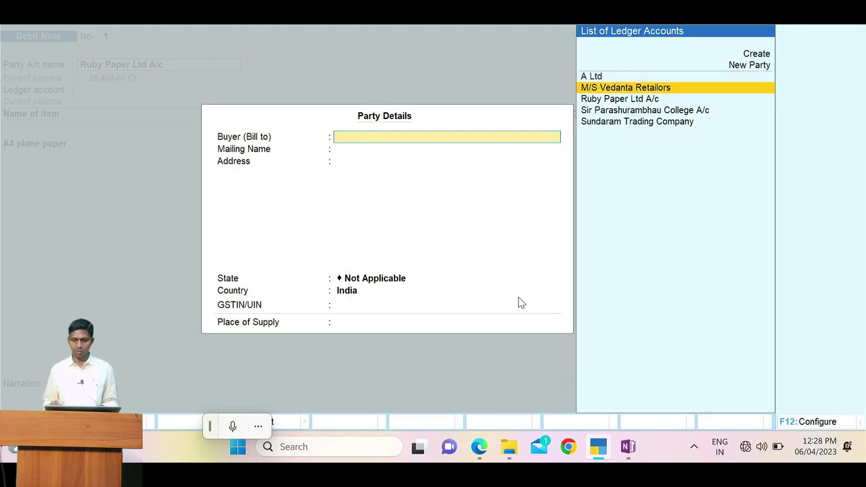
# Step: Accept Ruby Paper Ltd A/c party details, Purchase A/c and the tracking 1 paper allocation
pyautogui.press('Down')
pyautogui.press('Down')
pyautogui.press('Return')
pyautogui.press('Return')
pyautogui.press('Return')
pyautogui.press('Return')
pyautogui.press('Return')
pyautogui.press('Return')
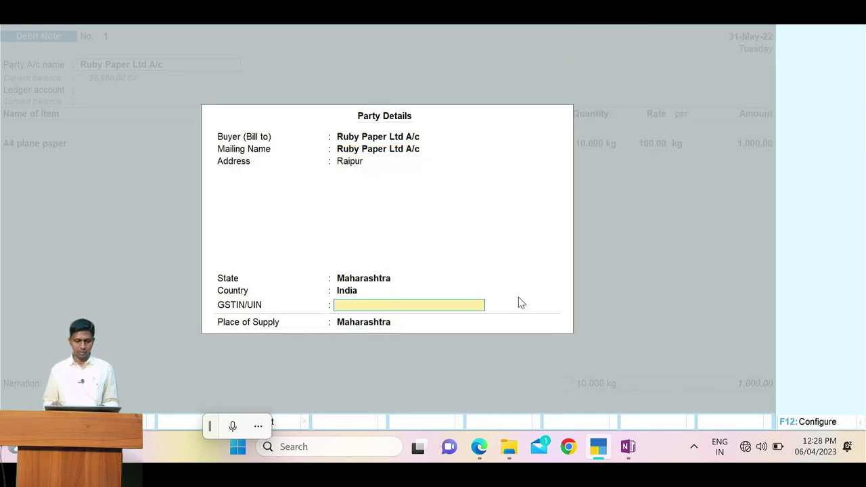
pyautogui.press('Return')
pyautogui.press('Return')
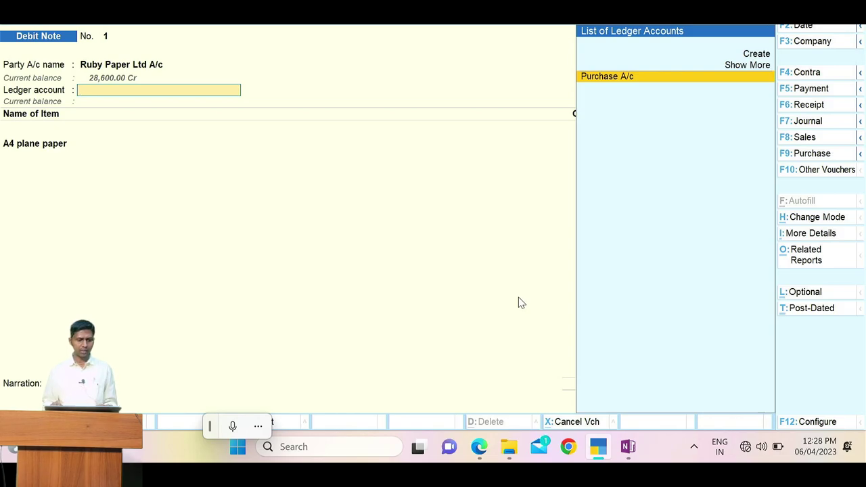
pyautogui.press('Return')
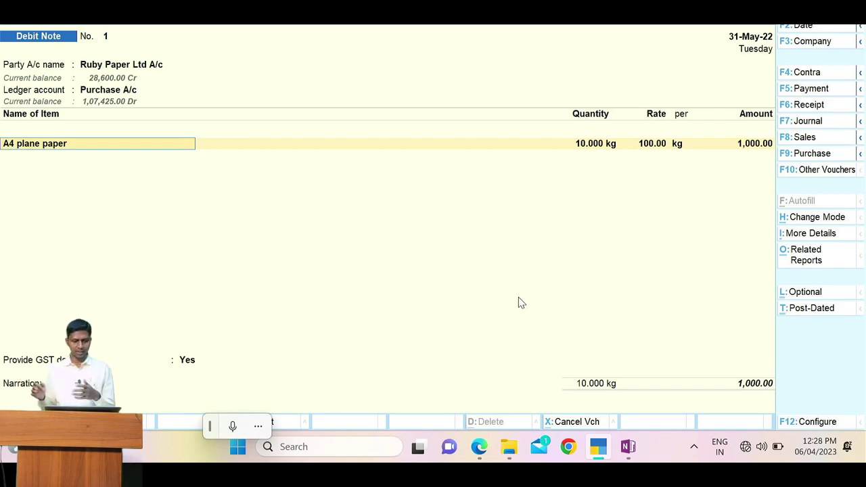
pyautogui.press('Return')
pyautogui.press('Return')
pyautogui.press('Return')
pyautogui.press('Return')
pyautogui.press('Return')
pyautogui.press('Return')
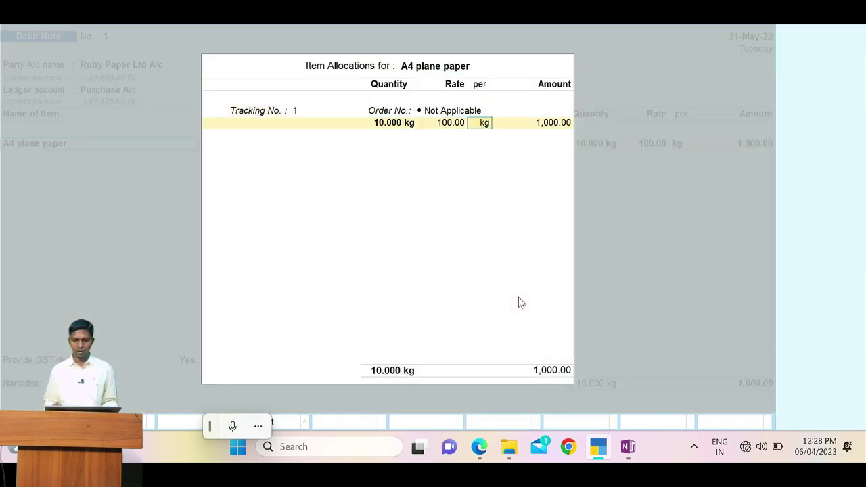
pyautogui.press('Return')
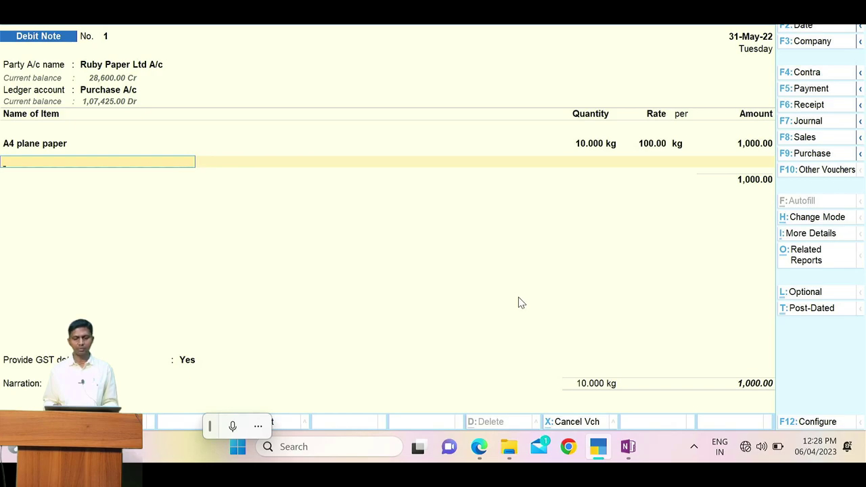
# Step: Set Provide GST details to No and save Debit Note 1 for 1,000
pyautogui.press('Return')
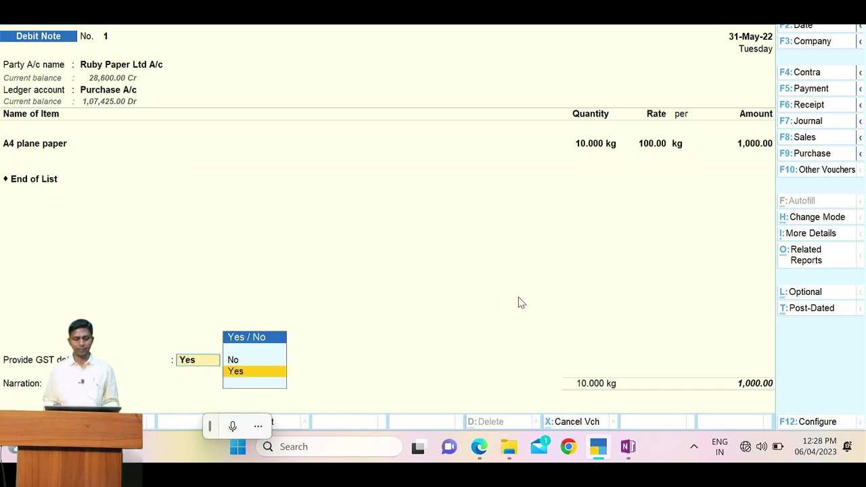
pyautogui.press('Up')
pyautogui.press('Return')
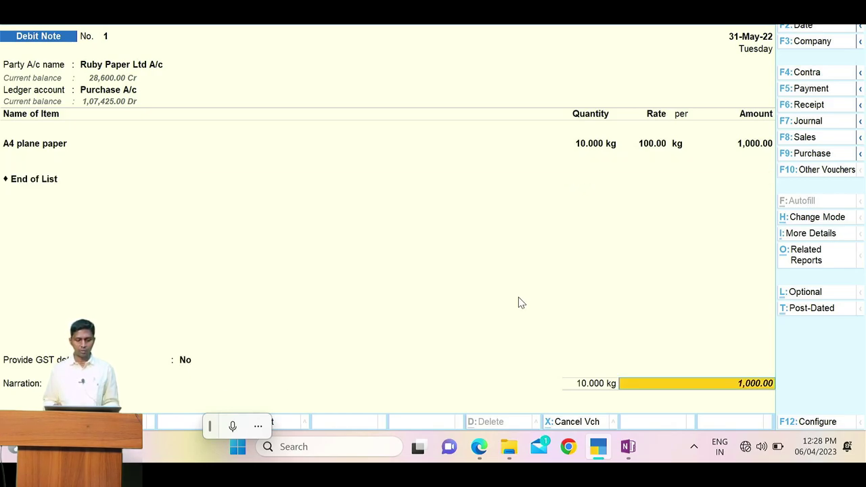
pyautogui.press('Return')
pyautogui.press('Return')
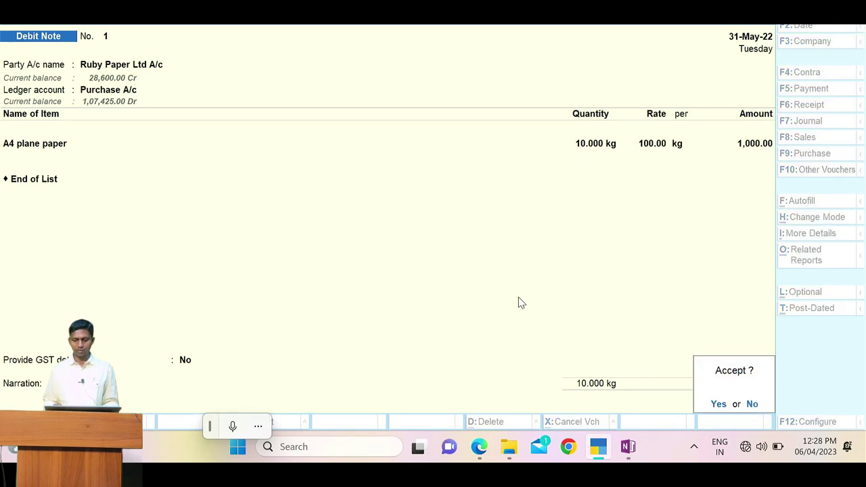
pyautogui.press('Return')
pyautogui.hotkey('alt', 'Tab')
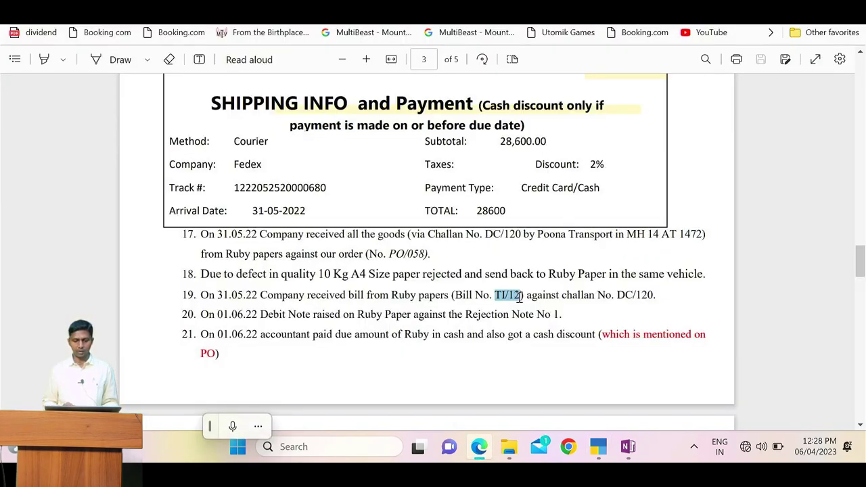
# Step: Change the debit note date to 1-Jun-22, per item 20 in the PDF
pyautogui.moveTo(231, 314); pyautogui.dragTo(261, 315)
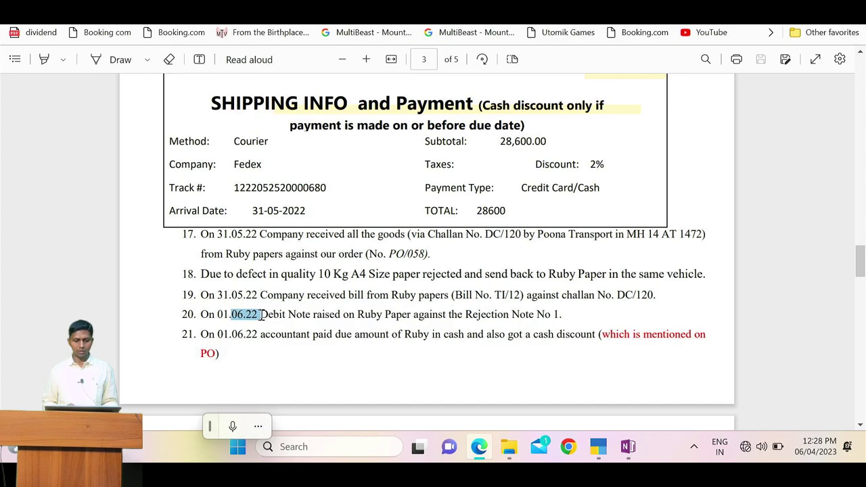
pyautogui.hotkey('alt', 'Tab')
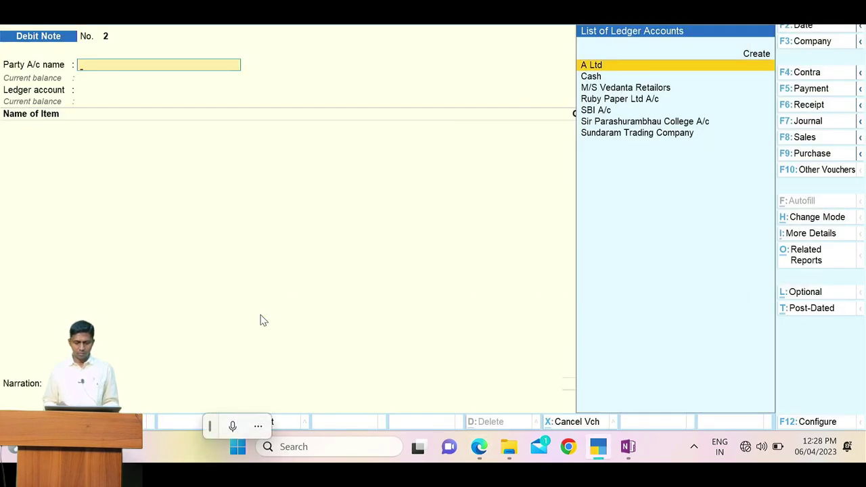
pyautogui.press('pageup')
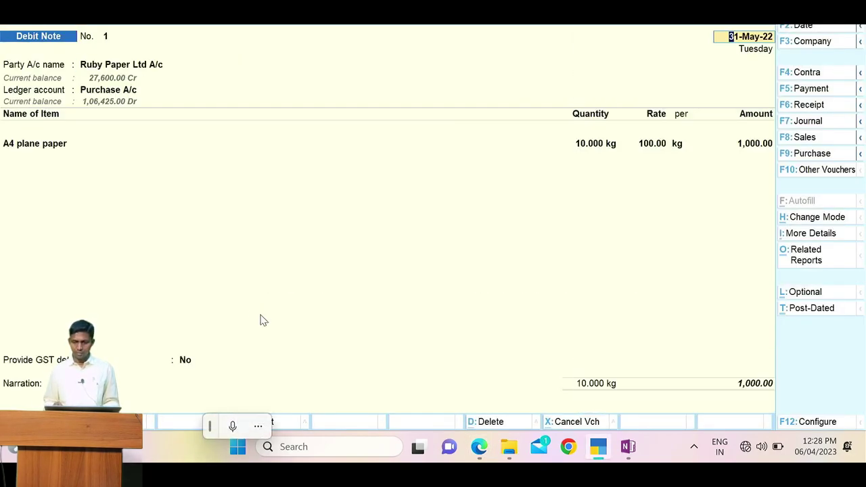
pyautogui.write('1')
pyautogui.press('Return')
pyautogui.press('Return')
pyautogui.press('Return')
pyautogui.press('Return')
pyautogui.press('Return')
pyautogui.press('Return')
pyautogui.press('Return')
# Step: Reopen the dispatch details and reconfirm tracking number 1 and the invoice date
pyautogui.press('Return')
pyautogui.press('BackSpace')
pyautogui.press('BackSpace')
pyautogui.press('BackSpace')
pyautogui.press('Return')
pyautogui.press('Return')
pyautogui.press('Return')
pyautogui.press('Return')
pyautogui.press('BackSpace')
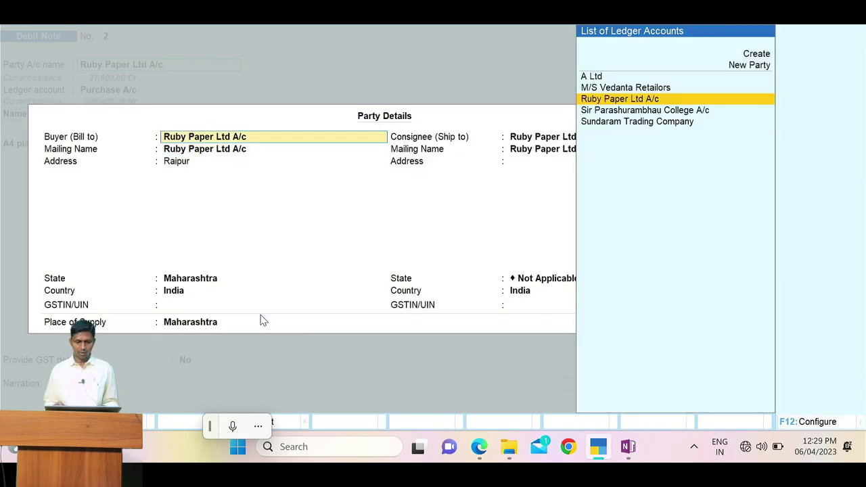
pyautogui.press('BackSpace')
pyautogui.press('Return')
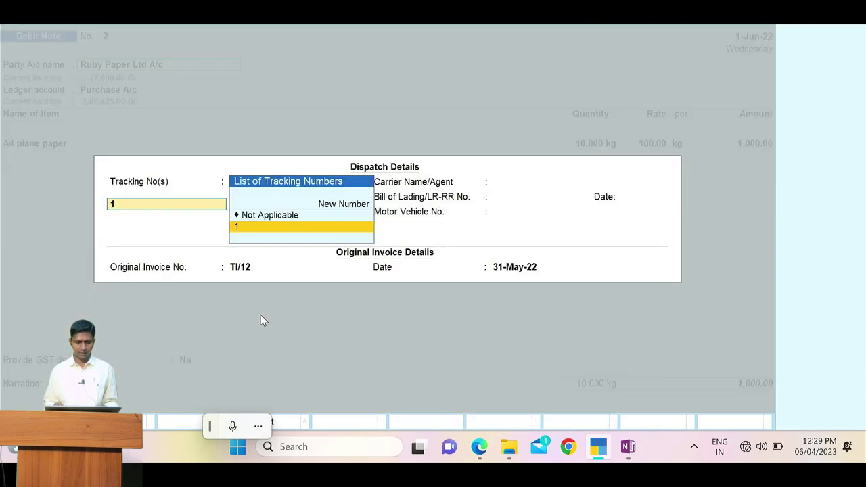
pyautogui.press('Return')
pyautogui.press('Return')
pyautogui.press('Return')
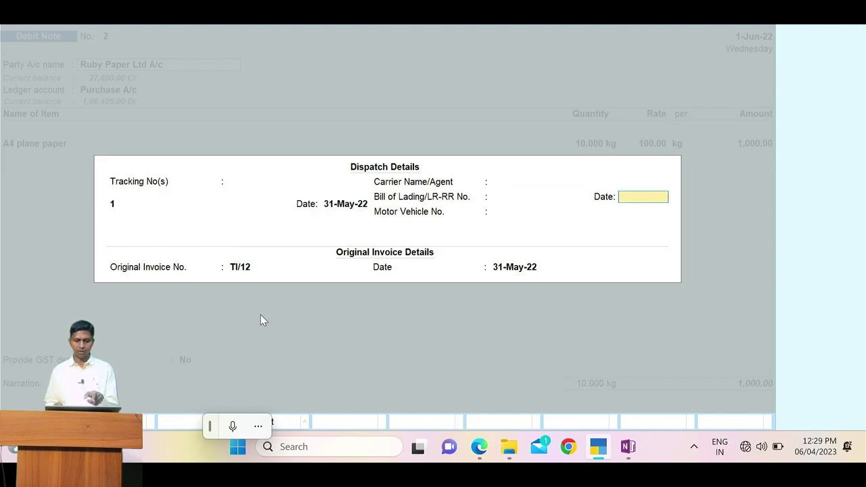
pyautogui.press('Return')
pyautogui.press('Return')
pyautogui.press('Return')
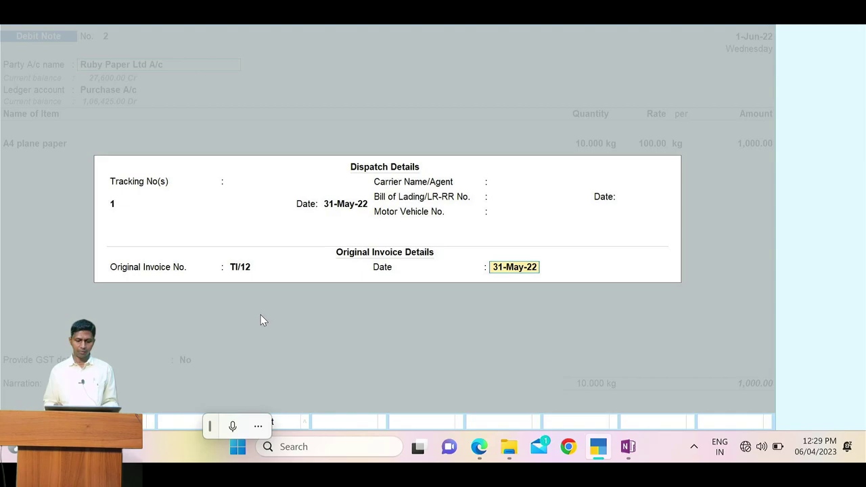
pyautogui.press('Return')
# Step: Accept party details and the A4 plane paper allocation, then save the 1,000 debit note
pyautogui.press('Return')
pyautogui.press('Return')
pyautogui.press('Return')
pyautogui.press('Return')
pyautogui.press('Return')
pyautogui.press('Return')
pyautogui.press('Return')
pyautogui.press('Return')
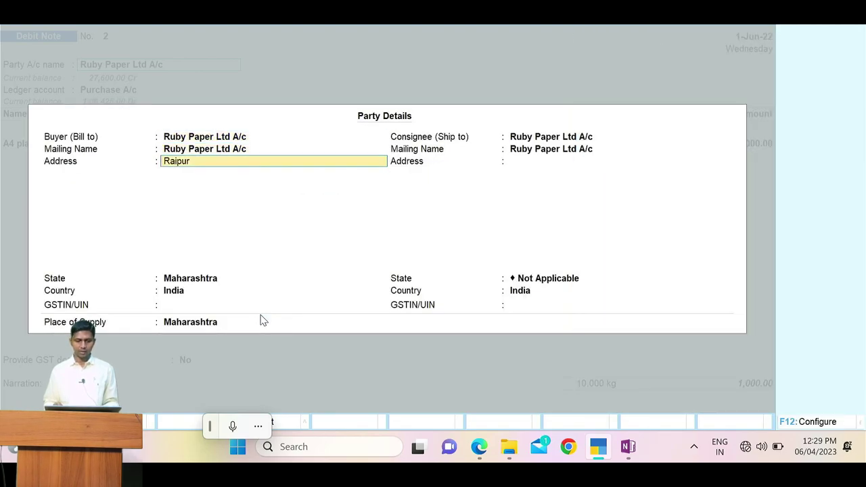
pyautogui.press('Return')
pyautogui.press('Return')
pyautogui.press('Return')
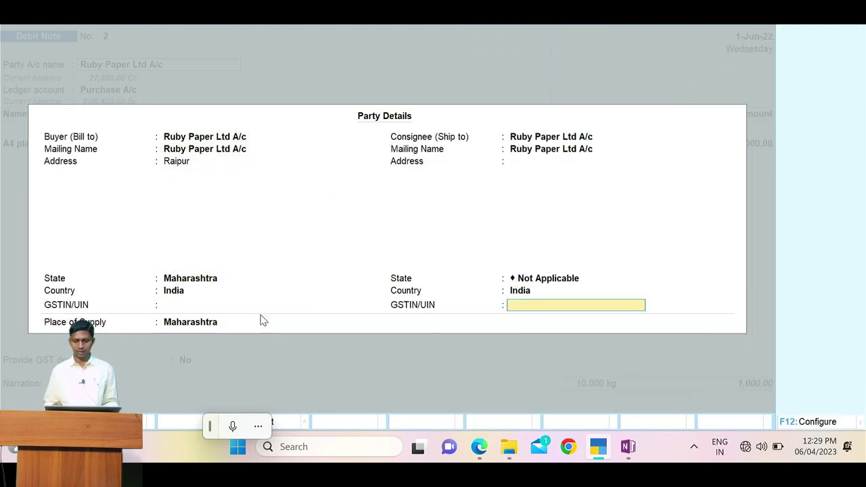
pyautogui.press('Return')
pyautogui.press('Return')
pyautogui.press('Return')
pyautogui.press('Return')
pyautogui.press('Return')
pyautogui.press('Return')
pyautogui.press('Return')
pyautogui.press('Return')
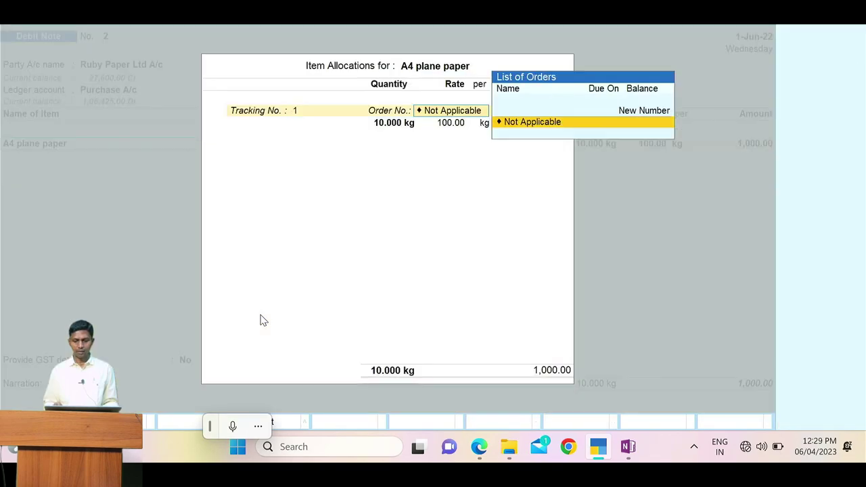
pyautogui.press('Return')
pyautogui.press('Return')
pyautogui.press('Return')
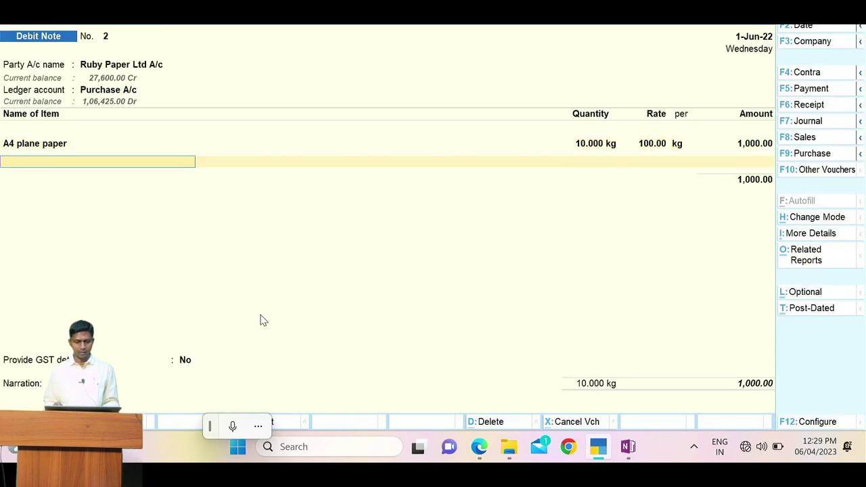
pyautogui.press('Return')
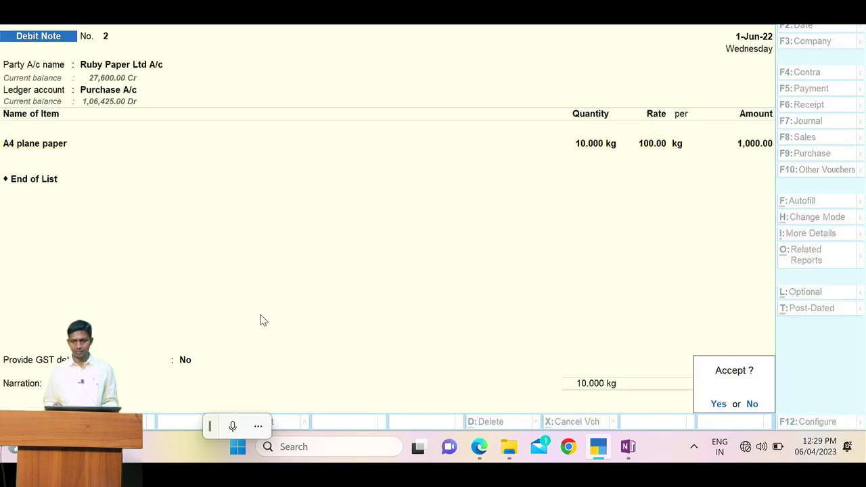
pyautogui.press('Return')
pyautogui.hotkey('alt', 'Tab')
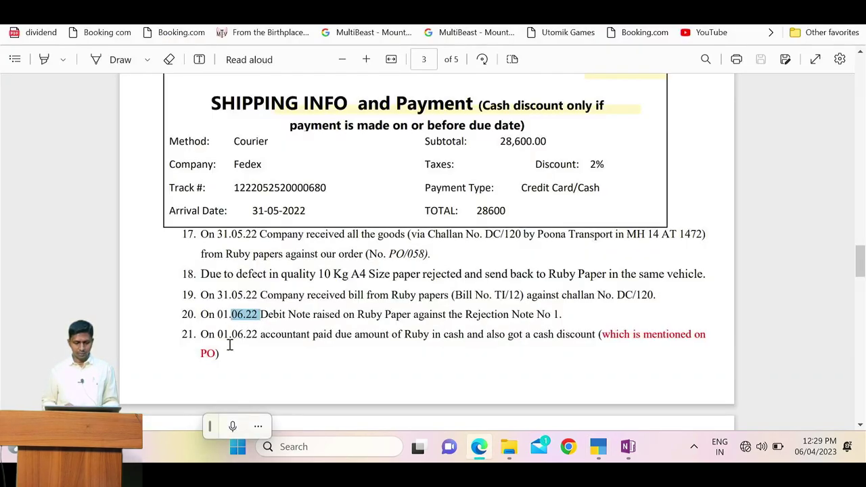
# Step: Highlight item 21's 01.06.22 date, the cash payment to Ruby and the cash discount phrase
pyautogui.moveTo(218, 334); pyautogui.dragTo(258, 334)
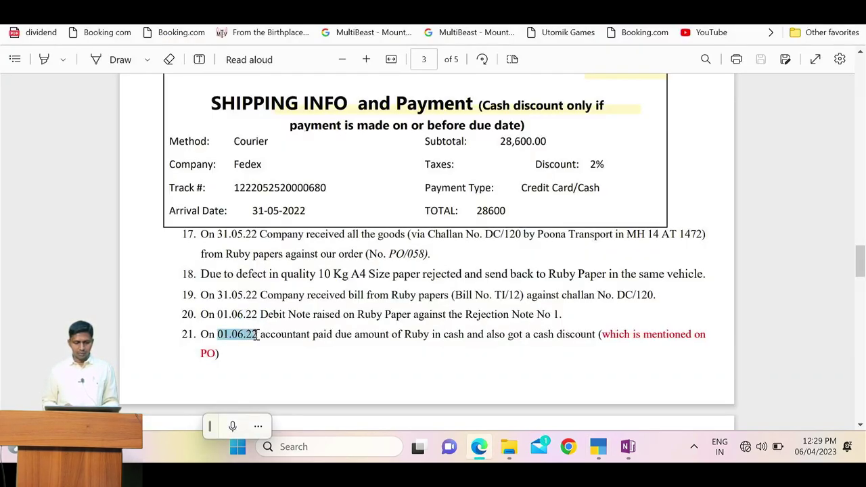
pyautogui.moveTo(357, 338); pyautogui.dragTo(447, 338)
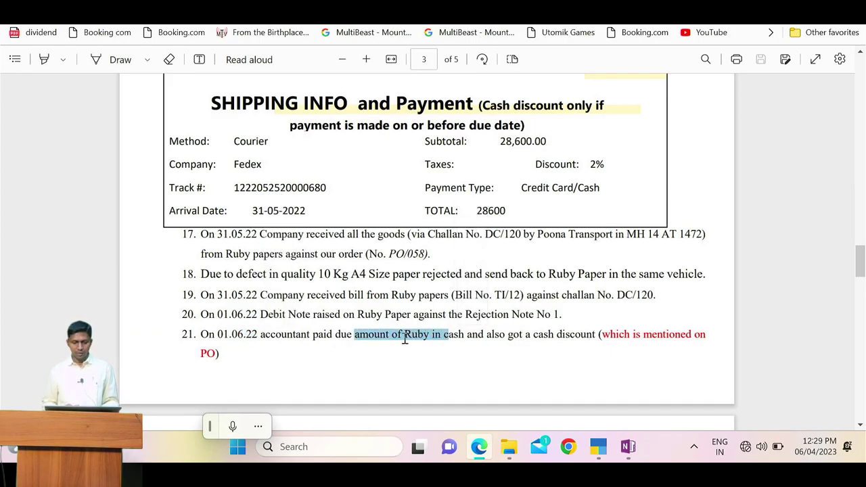
pyautogui.moveTo(301, 334); pyautogui.dragTo(339, 335)
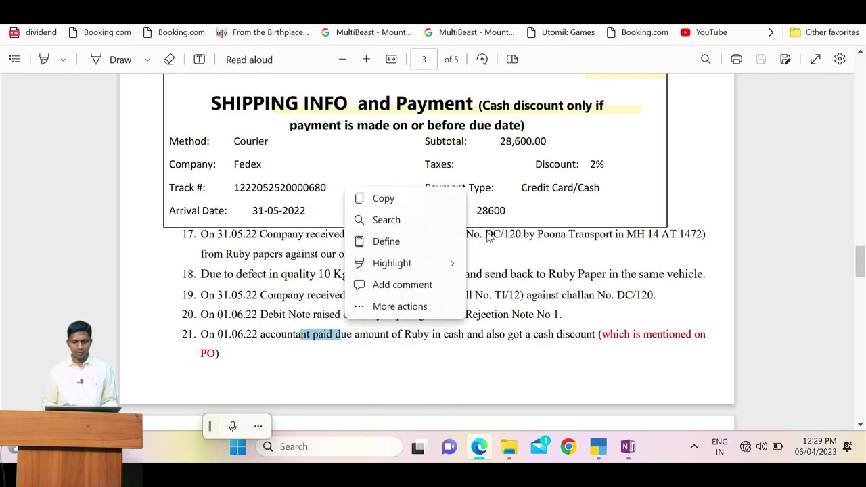
pyautogui.click(398, 149)
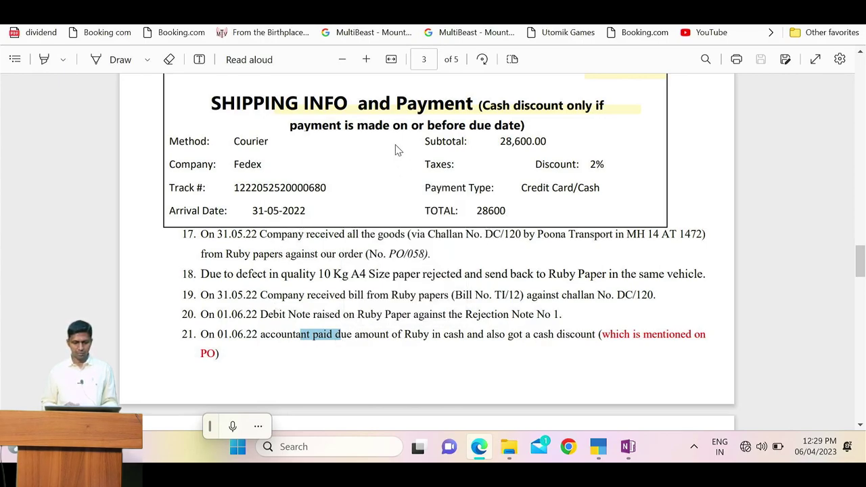
pyautogui.scroll(5, 398, 150)
pyautogui.scroll(3, 398, 150)
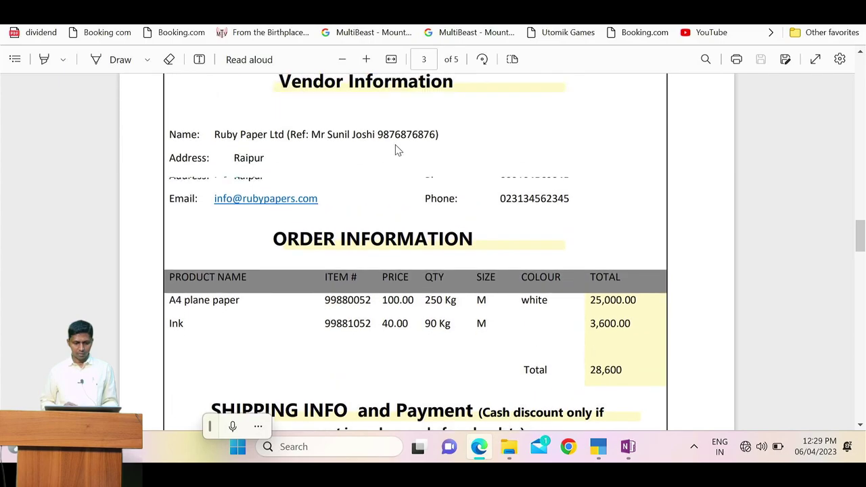
pyautogui.scroll(-1, 398, 149)
pyautogui.scroll(-6, 397, 149)
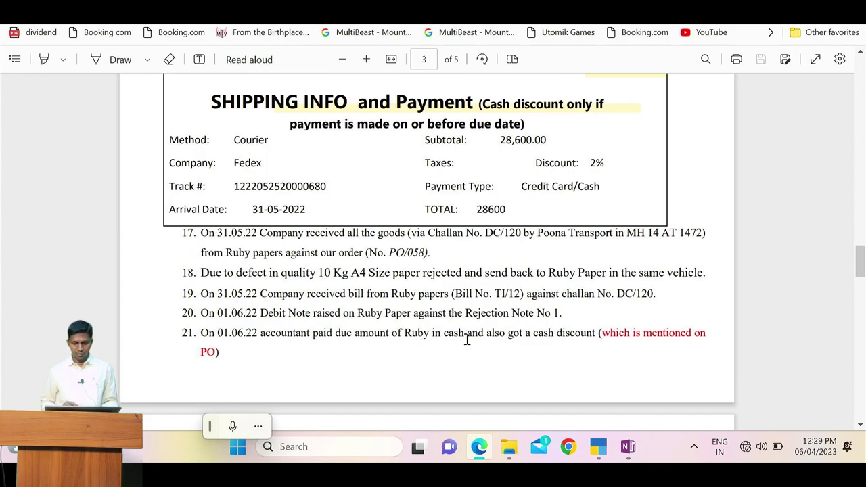
pyautogui.moveTo(502, 335); pyautogui.dragTo(575, 335)
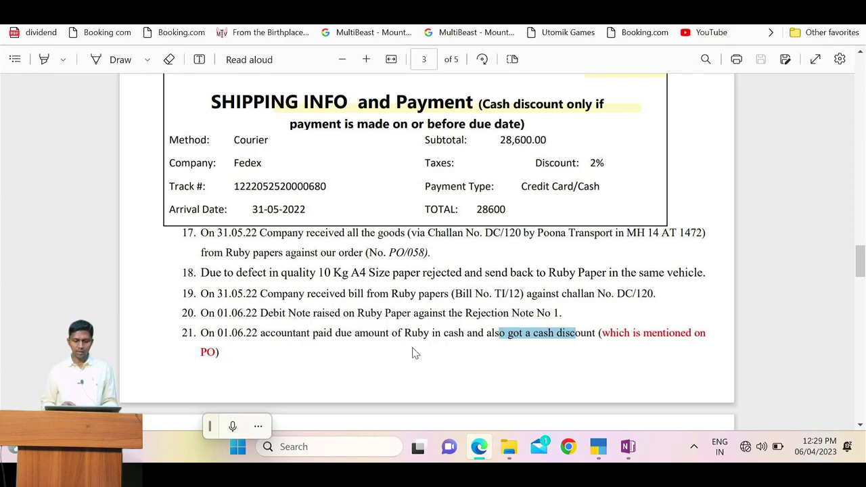
# Step: Switch the voucher to Payment and change its date to 1-Jun-22
pyautogui.hotkey('alt', 'Tab')
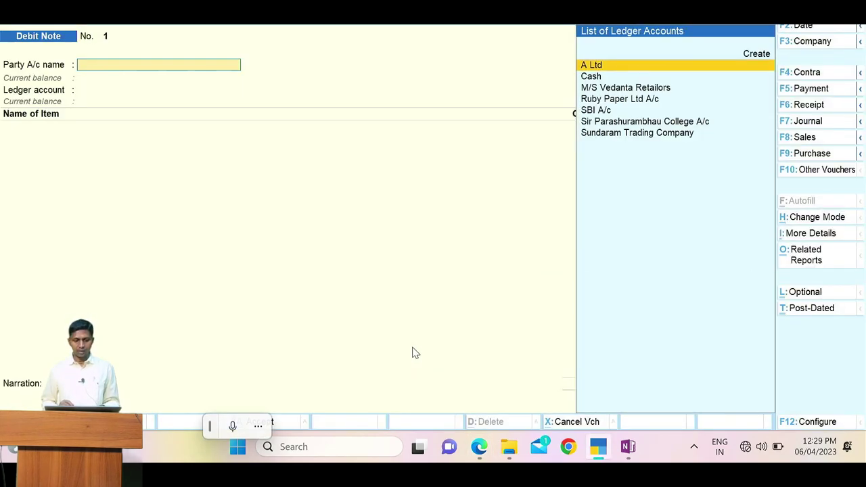
pyautogui.hotkey('alt', 'Tab')
pyautogui.hotkey('alt', 'Tab')
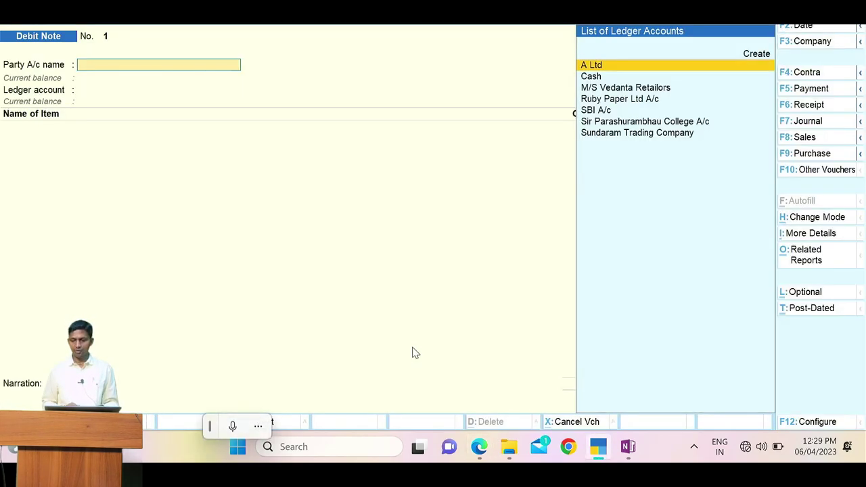
pyautogui.click(806, 92)
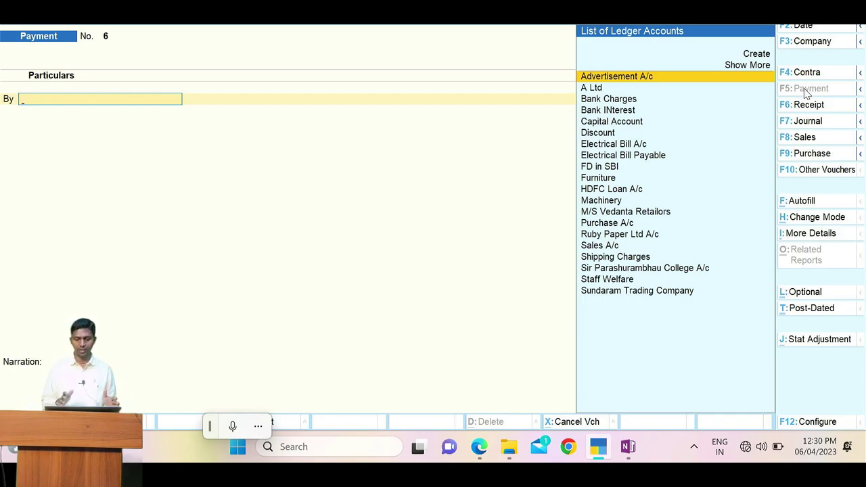
pyautogui.press('F2')
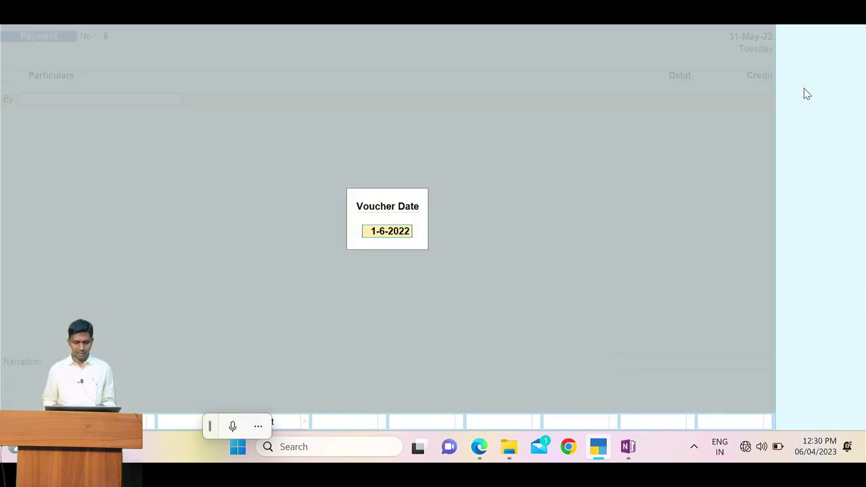
pyautogui.hotkey('alt', 'Tab')
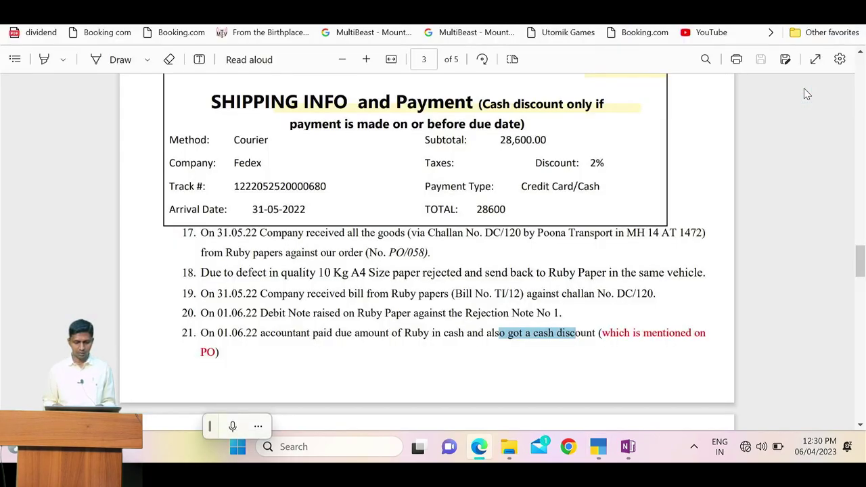
pyautogui.hotkey('alt', 'Tab')
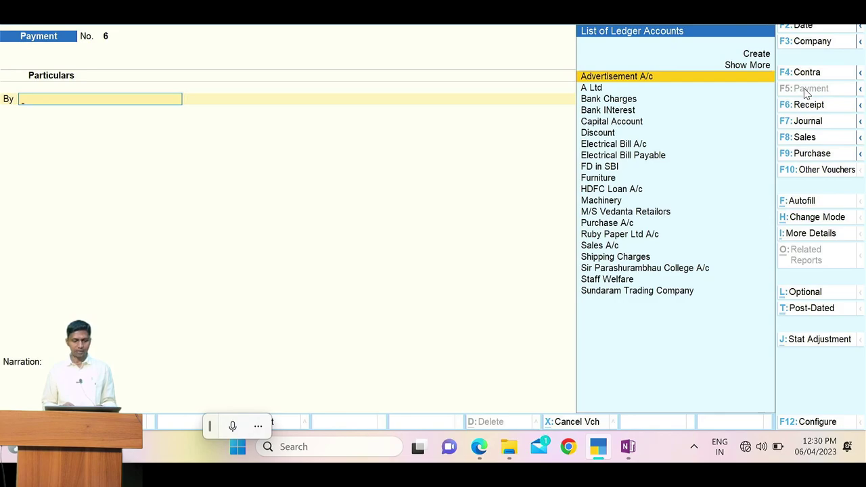
# Step: Highlight Ruby Paper's due amount in the transactions PDF
pyautogui.hotkey('alt', 'Tab')
pyautogui.hotkey('alt', 'Tab')
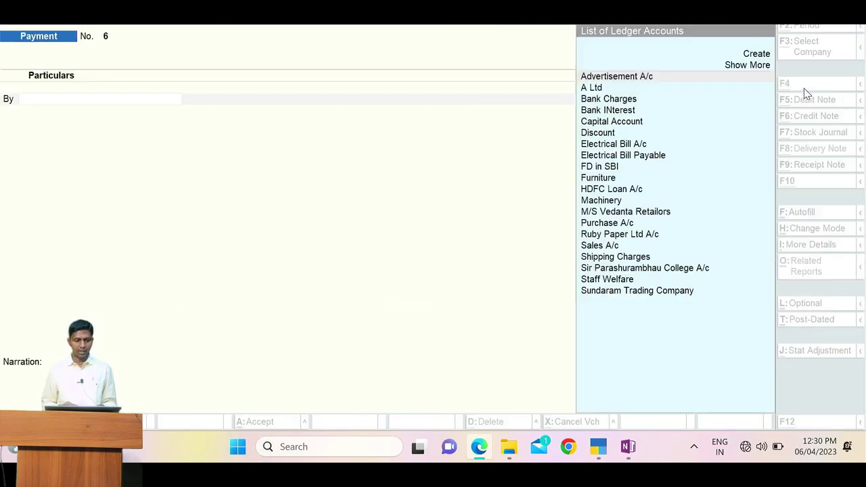
pyautogui.hotkey('alt', 'Tab')
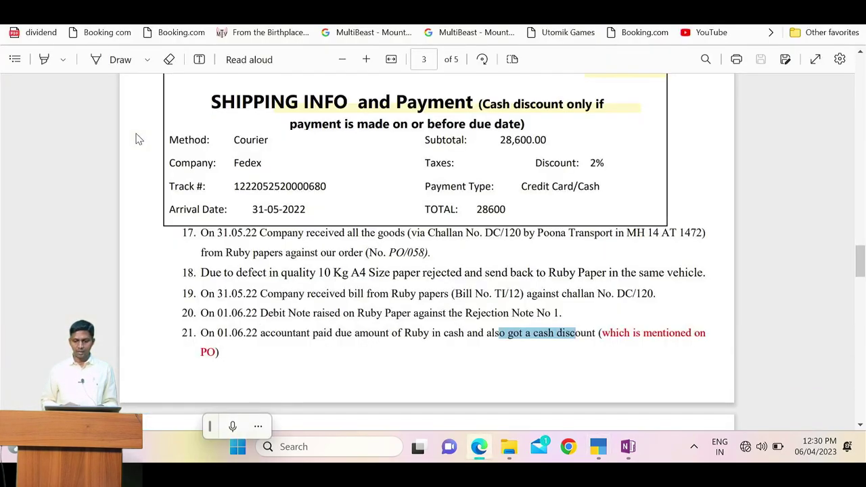
pyautogui.hotkey('alt', 'Tab')
pyautogui.hotkey('alt', 'Tab')
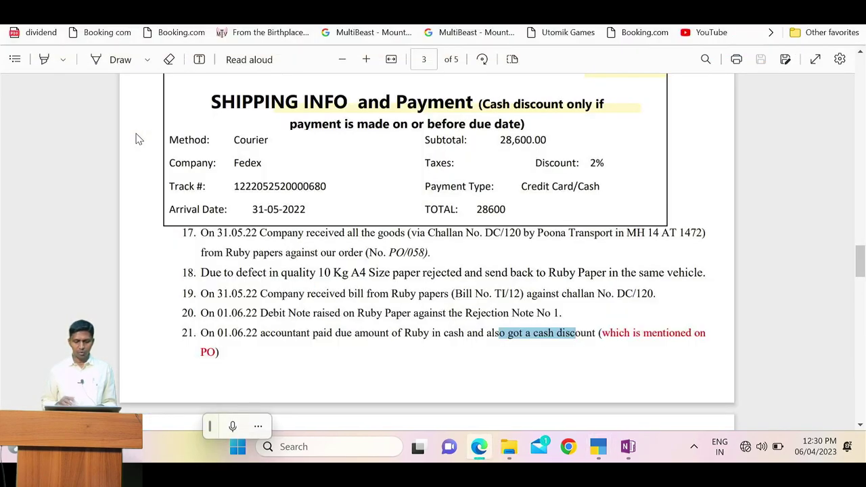
pyautogui.click(329, 336)
pyautogui.moveTo(328, 337); pyautogui.dragTo(429, 344)
pyautogui.hotkey('alt', 'Tab')
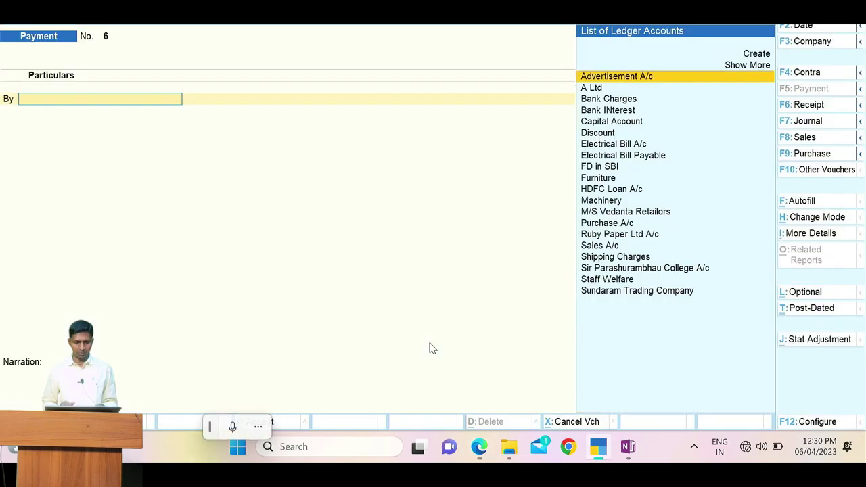
# Step: Select Ruby Paper Ltd A/c and enter a 26,600 debit after checking the PDF total
pyautogui.write('Ru')
pyautogui.press('Return')
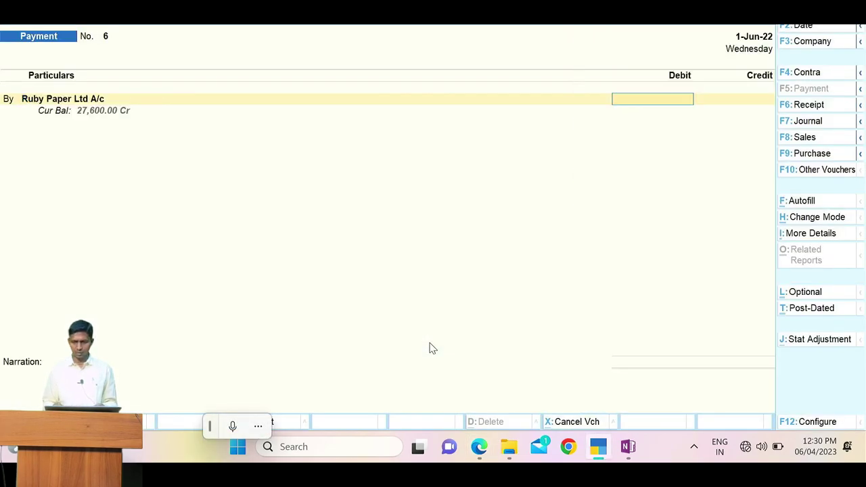
pyautogui.hotkey('alt', 'Tab')
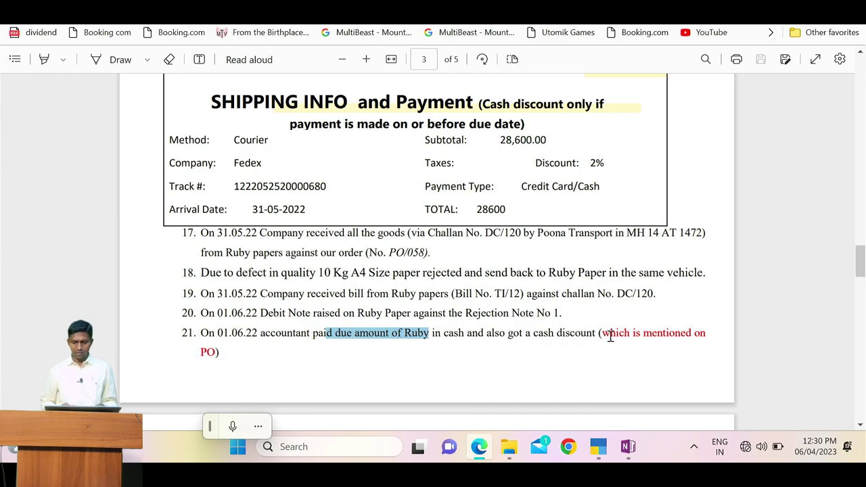
pyautogui.scroll(1, 624, 333)
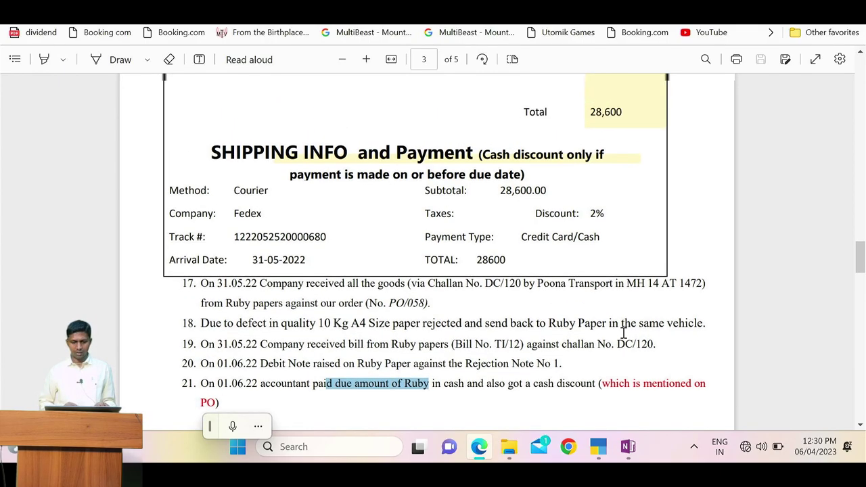
pyautogui.click(487, 260)
pyautogui.doubleClick(487, 260)
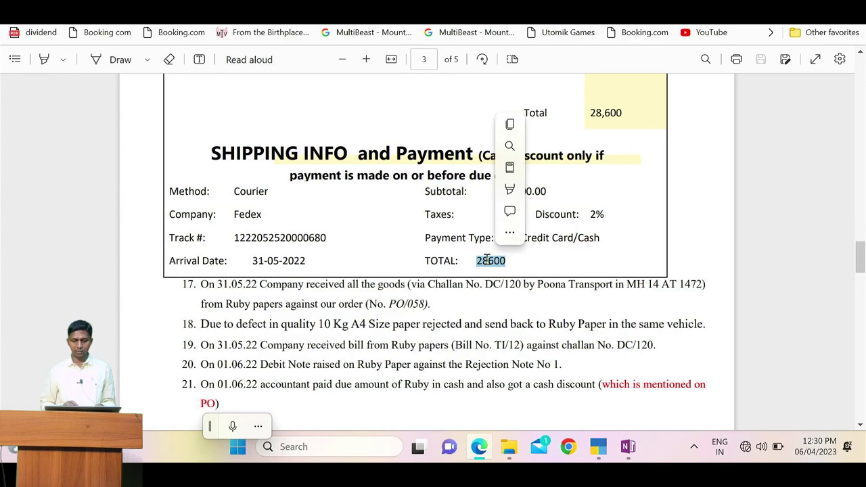
pyautogui.hotkey('alt', 'Tab')
pyautogui.write('2')
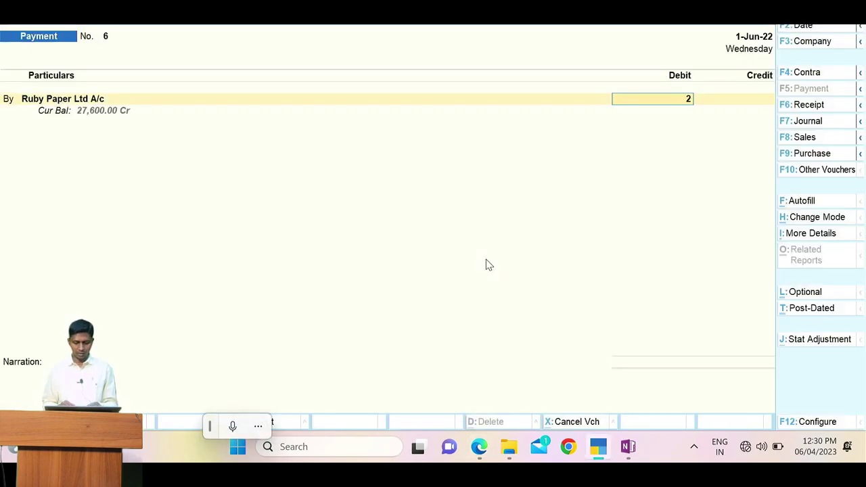
pyautogui.write('6,600')
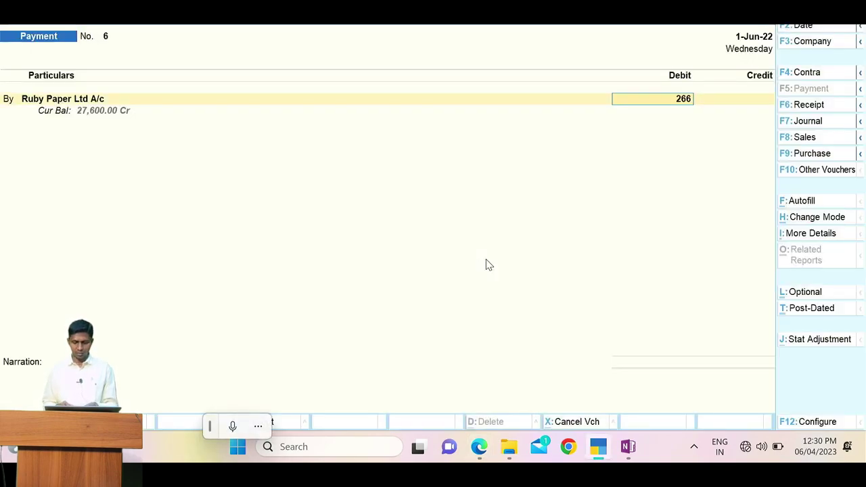
pyautogui.press('Return')
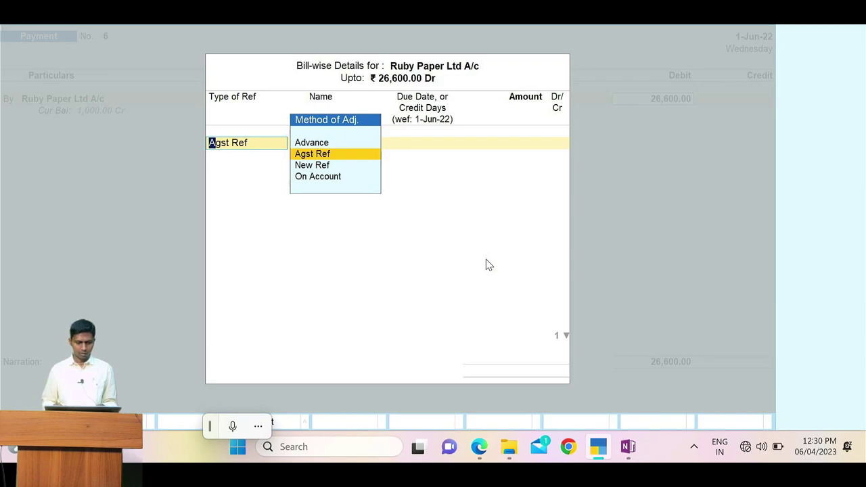
# Step: Re-enter the debit as 28,600 against a reference, then back out and clear it
pyautogui.hotkey('alt', 'Tab')
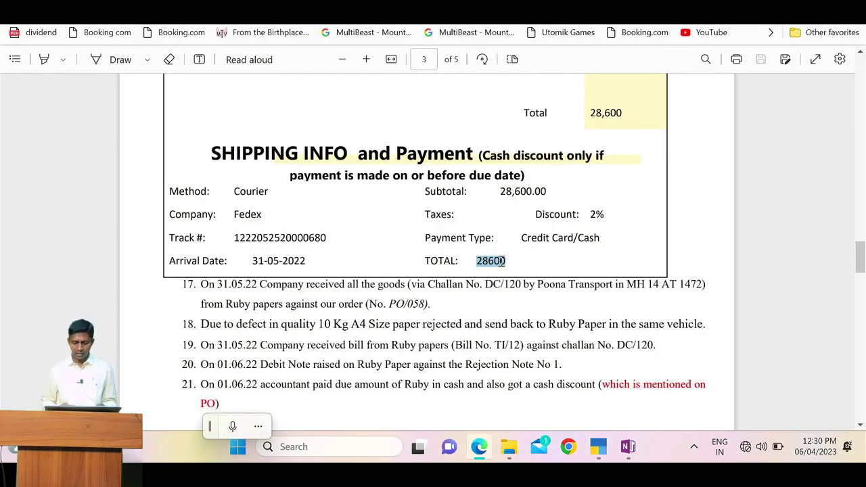
pyautogui.hotkey('alt', 'Tab')
pyautogui.press('Escape')
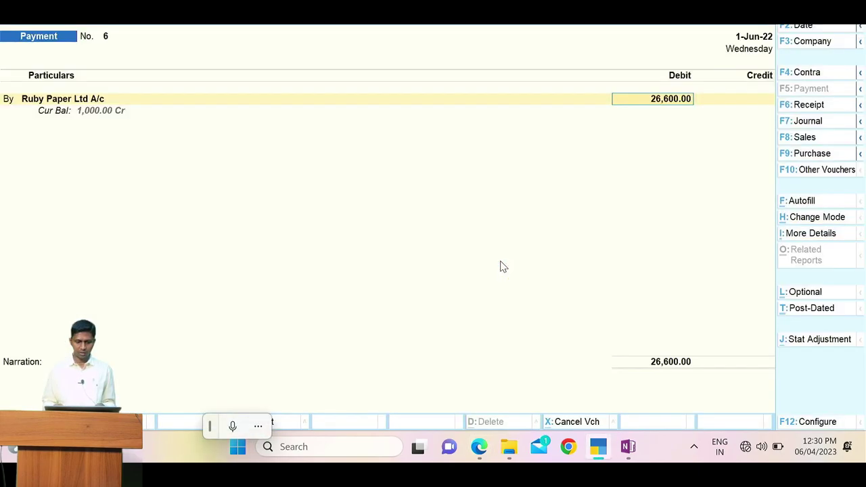
pyautogui.write('28')
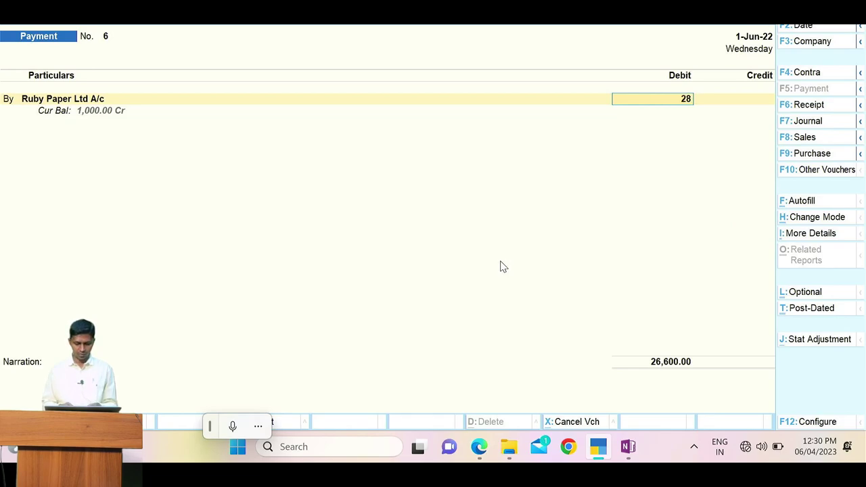
pyautogui.write(',600')
pyautogui.press('Return')
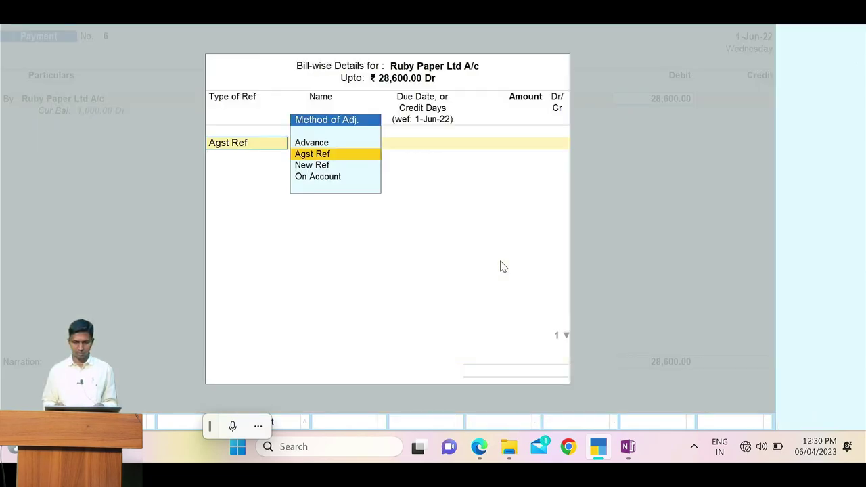
pyautogui.press('Return')
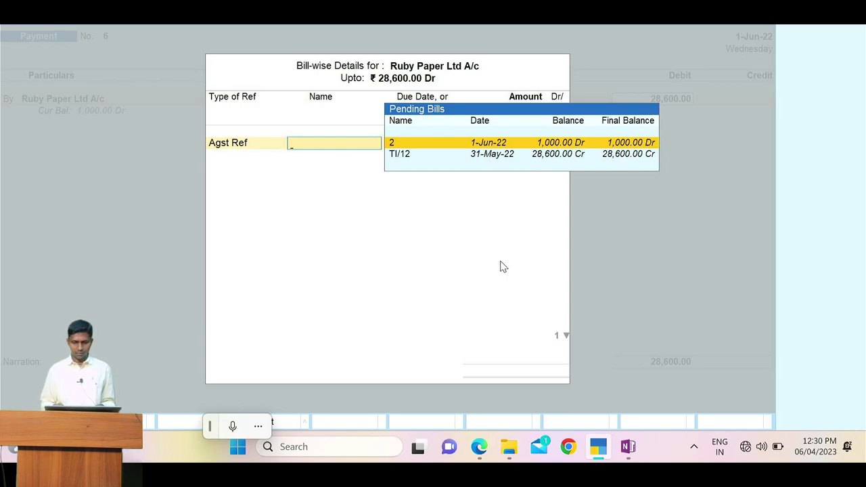
pyautogui.press('Escape')
pyautogui.press('Escape')
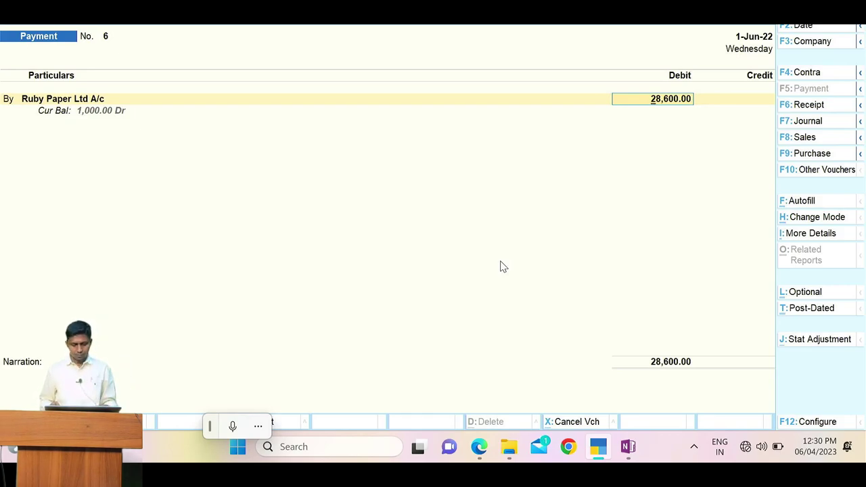
pyautogui.press('BackSpace')
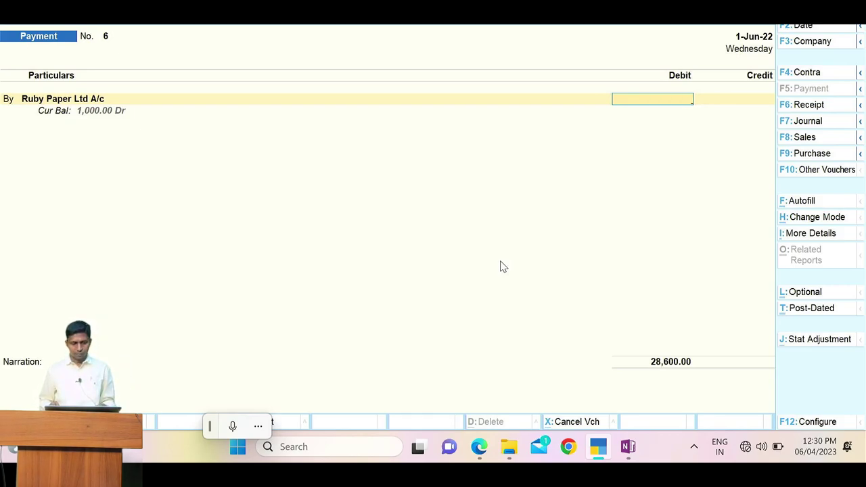
# Step: After rereading item 21, discard unfinished voucher 6 and start a new payment voucher
pyautogui.hotkey('alt', 'Tab')
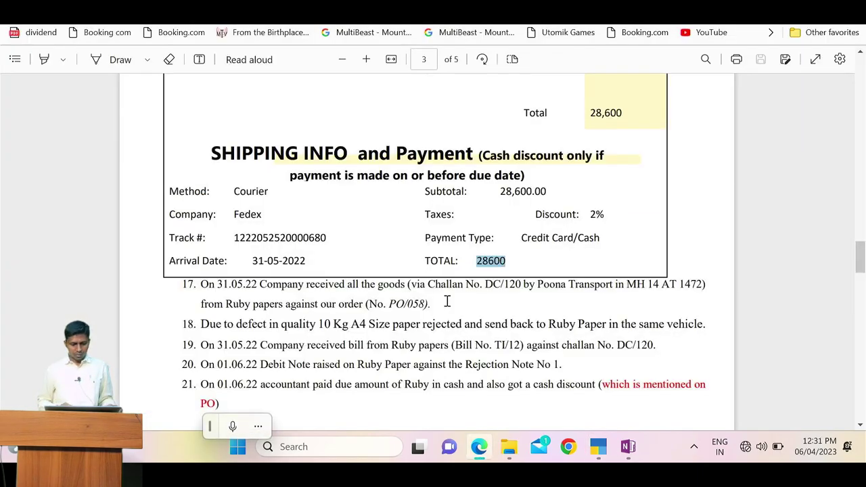
pyautogui.moveTo(265, 384); pyautogui.dragTo(426, 386)
pyautogui.hotkey('alt', 'Tab')
pyautogui.press('Escape')
pyautogui.press('y')
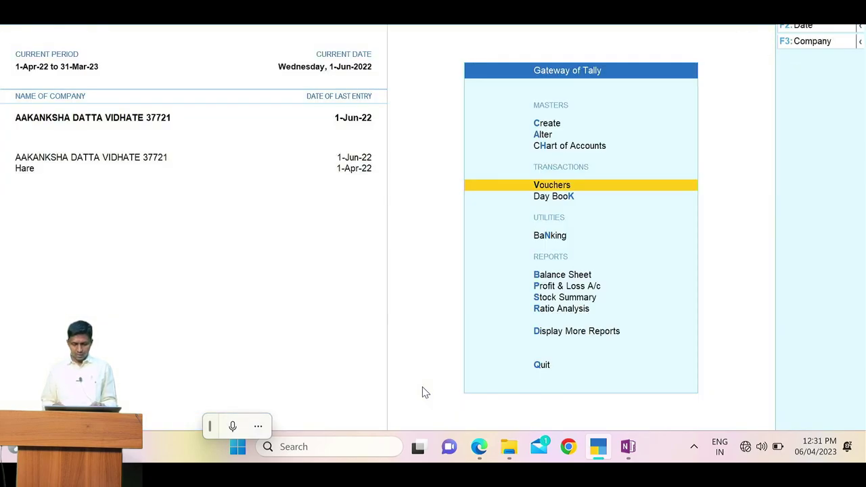
pyautogui.press('Return')
# Step: Pick Ruby Paper Ltd A/c, recheck item 21's due amount, then discard the restarted voucher
pyautogui.write('Ru')
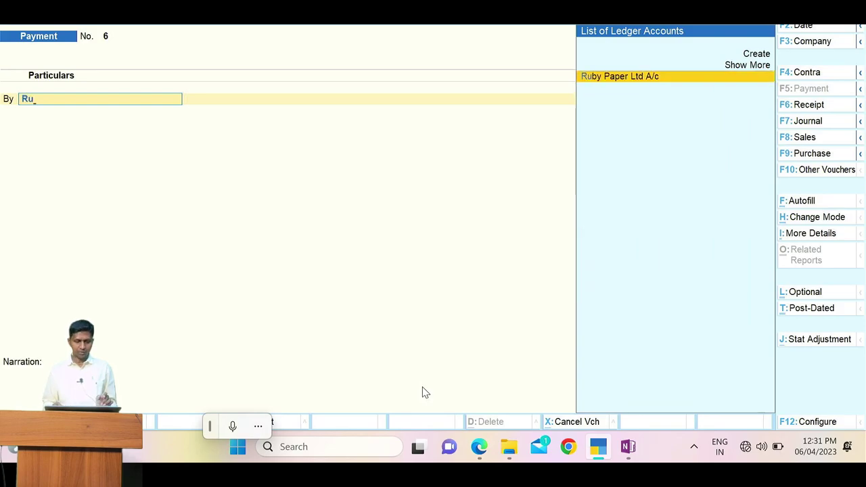
pyautogui.press('Return')
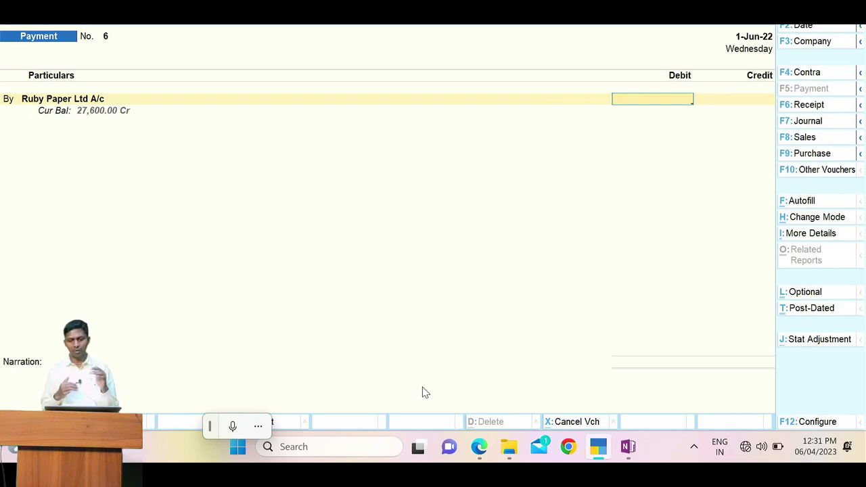
pyautogui.hotkey('alt', 'Tab')
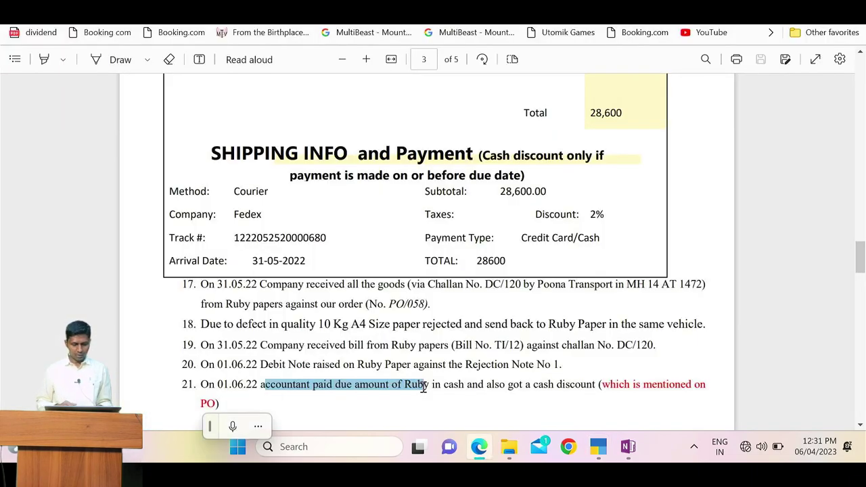
pyautogui.moveTo(335, 385); pyautogui.dragTo(389, 385)
pyautogui.hotkey('alt', 'Tab')
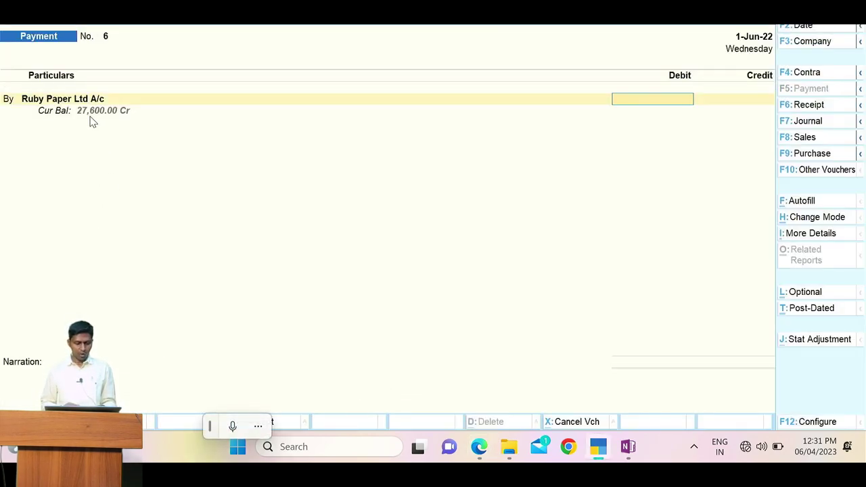
pyautogui.press('Escape')
pyautogui.press('y')
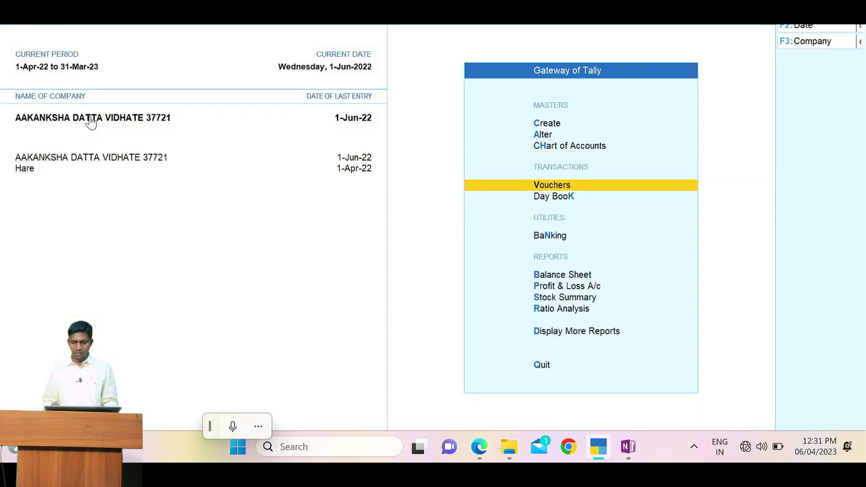
pyautogui.press('Down')
pyautogui.press('Down')
pyautogui.press('Down')
pyautogui.press('Down')
pyautogui.press('Down')
pyautogui.press('Down')
pyautogui.press('Down')
pyautogui.press('Return')
pyautogui.press('Down')
pyautogui.press('Down')
pyautogui.press('Down')
pyautogui.press('Down')
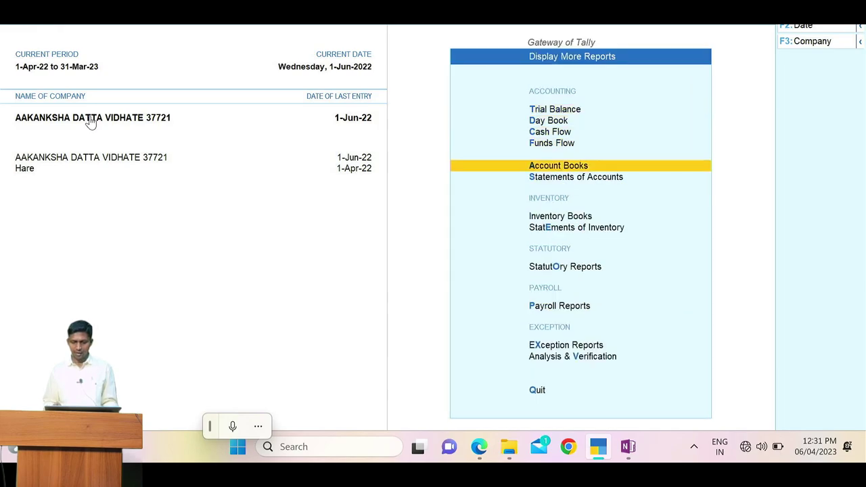
pyautogui.press('Return')
pyautogui.press('Down')
pyautogui.press('Return')
pyautogui.write('Ru')
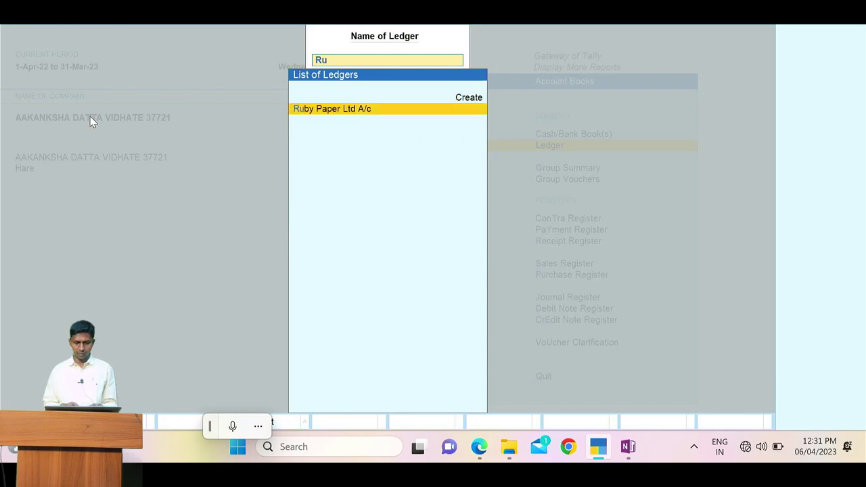
pyautogui.press('Return')
pyautogui.press('F2')
pyautogui.write('1-4')
pyautogui.press('Return')
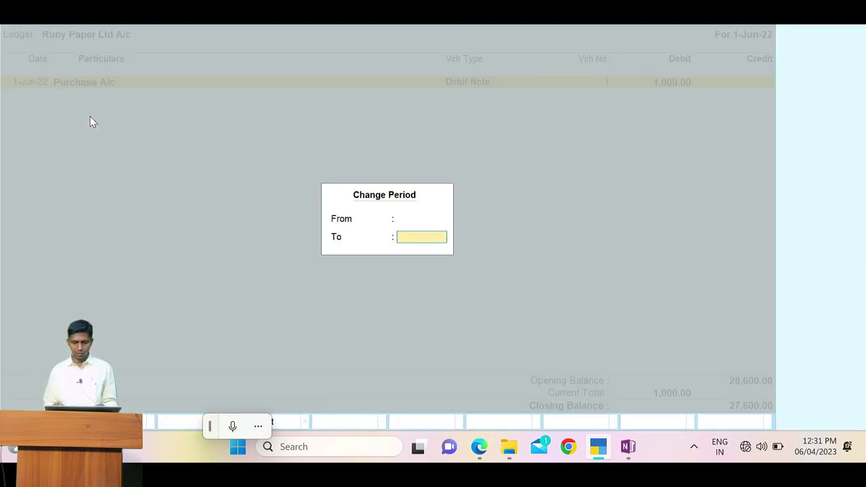
pyautogui.press('Return')
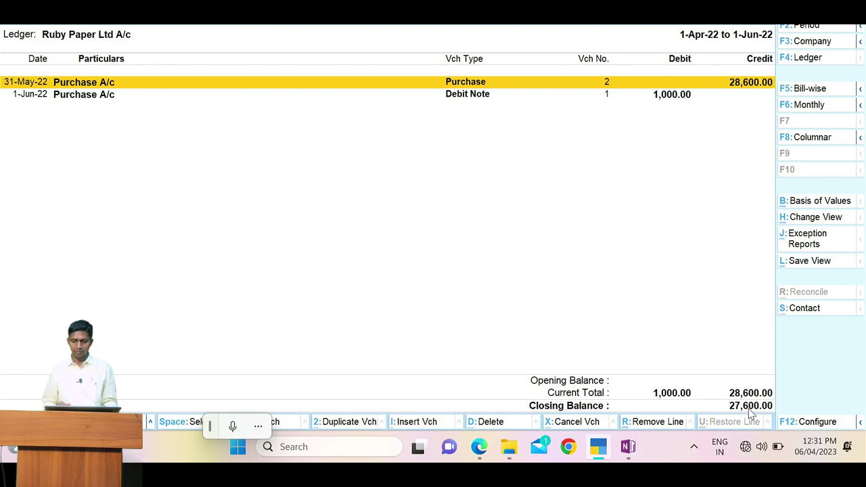
pyautogui.press('Escape')
pyautogui.press('Escape')
pyautogui.press('Escape')
pyautogui.press('Down')
pyautogui.press('Down')
pyautogui.press('Down')
pyautogui.press('Down')
pyautogui.press('Down')
pyautogui.press('Down')
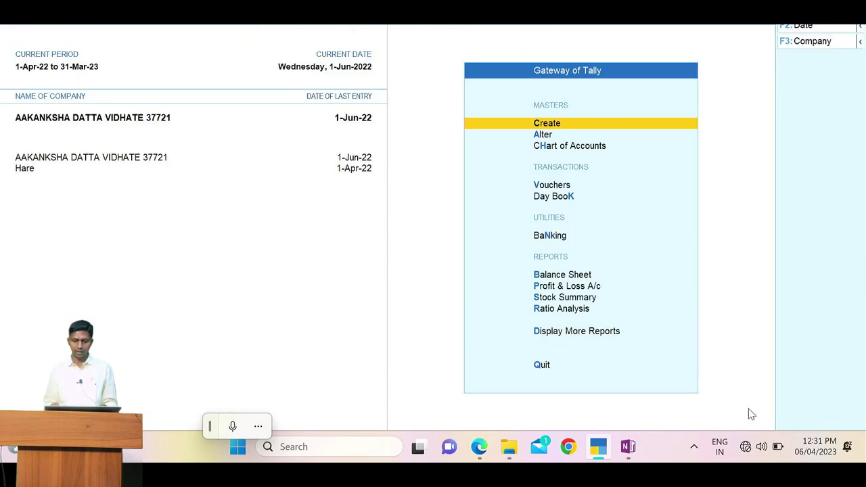
# Step: Start a payment voucher debiting Ruby Paper Ltd A/c 27,600 against bills 2 and TI/12
pyautogui.press('Up')
pyautogui.press('Return')
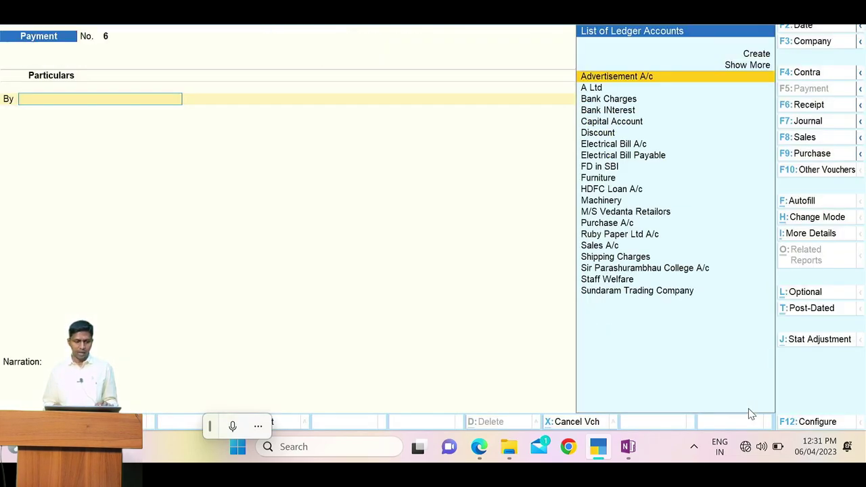
pyautogui.write('Ru')
pyautogui.press('Return')
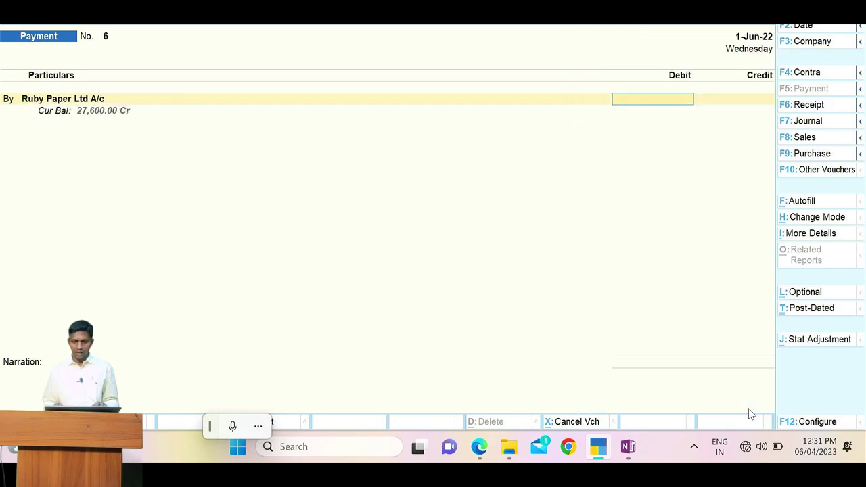
pyautogui.write('27600')
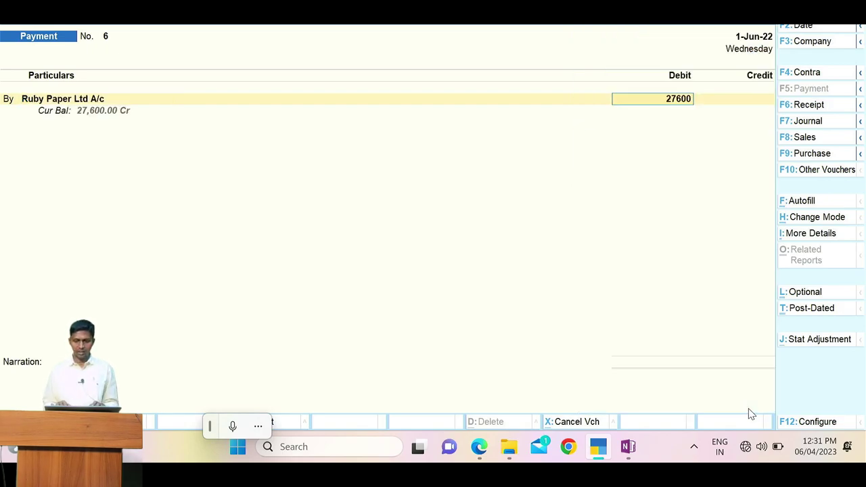
pyautogui.press('Return')
pyautogui.press('Return')
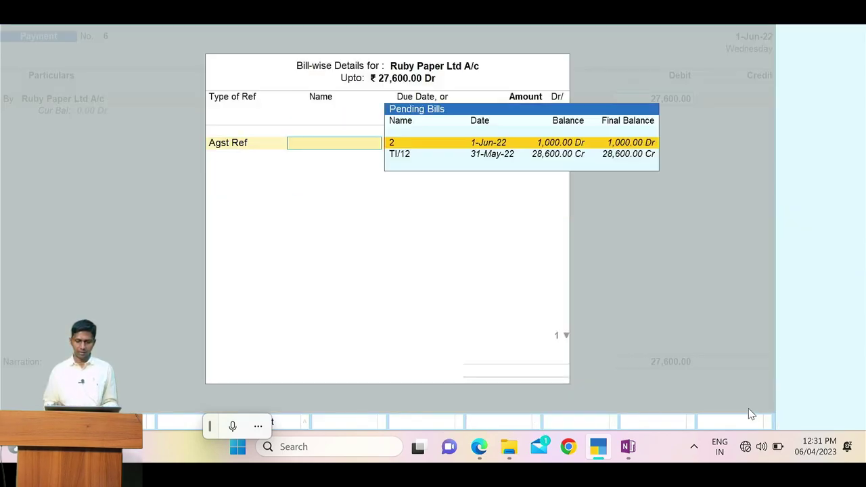
pyautogui.press('Return')
pyautogui.press('Return')
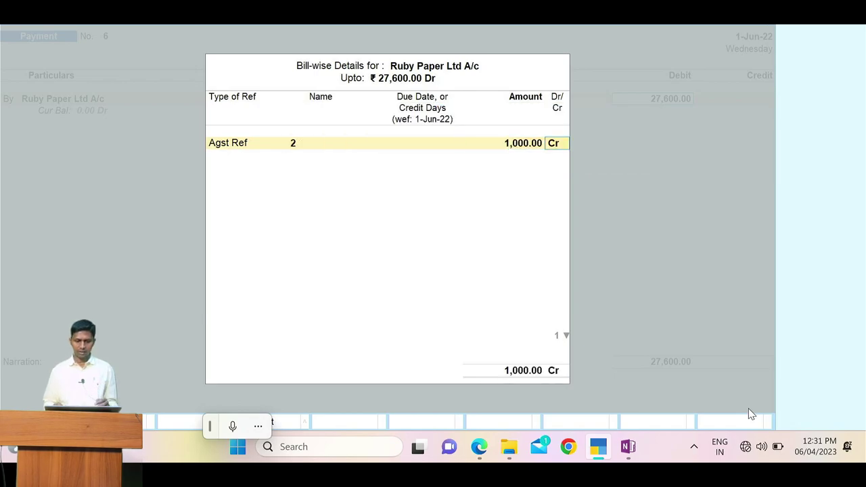
pyautogui.press('Return')
pyautogui.press('Return')
pyautogui.press('Down')
pyautogui.press('Return')
pyautogui.press('Return')
pyautogui.press('Return')
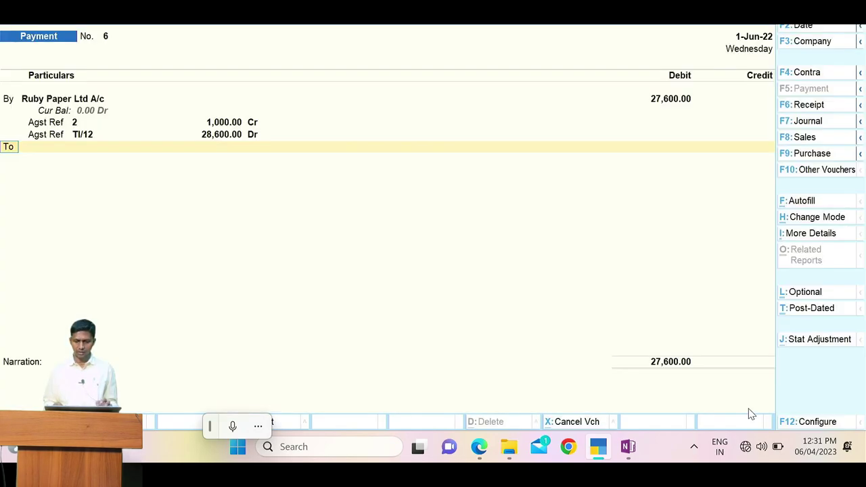
# Step: Credit the payment to Cash, checking item 21 in the invoice PDF
pyautogui.hotkey('alt', 'Tab')
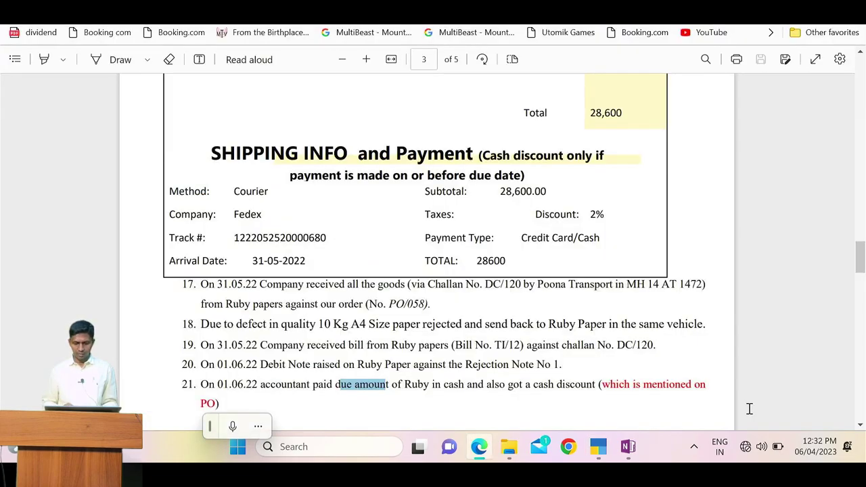
pyautogui.click(446, 385)
pyautogui.hotkey('alt', 'Tab')
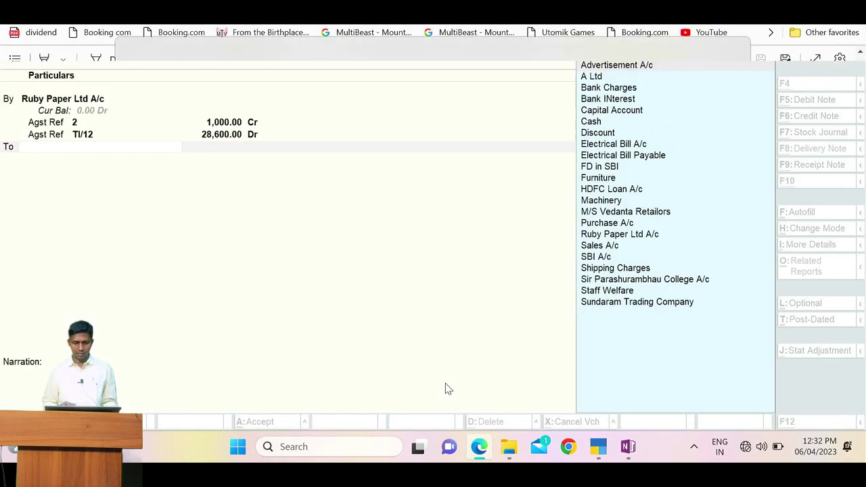
pyautogui.write('Cas')
pyautogui.press('Return')
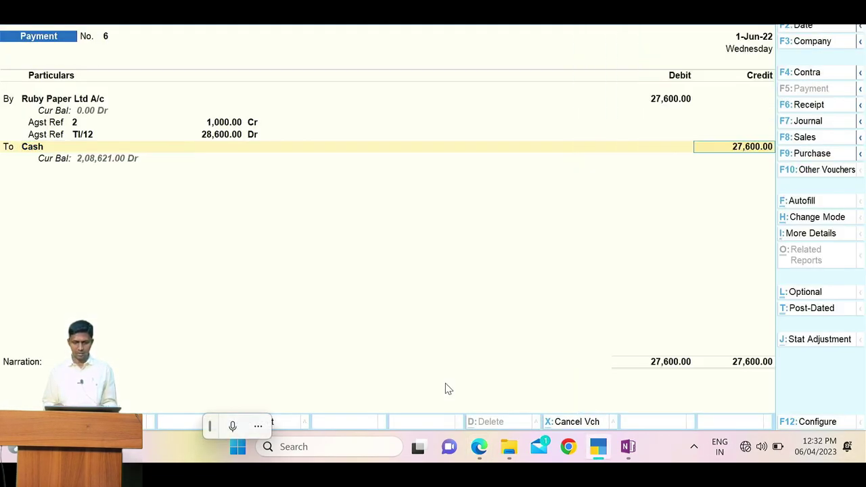
pyautogui.hotkey('alt', 'Tab')
pyautogui.doubleClick(446, 384)
# Step: Use the calculator to get the 2% discount of 552 and set Cash credit to 27,048.00
pyautogui.moveTo(603, 383); pyautogui.dragTo(688, 390)
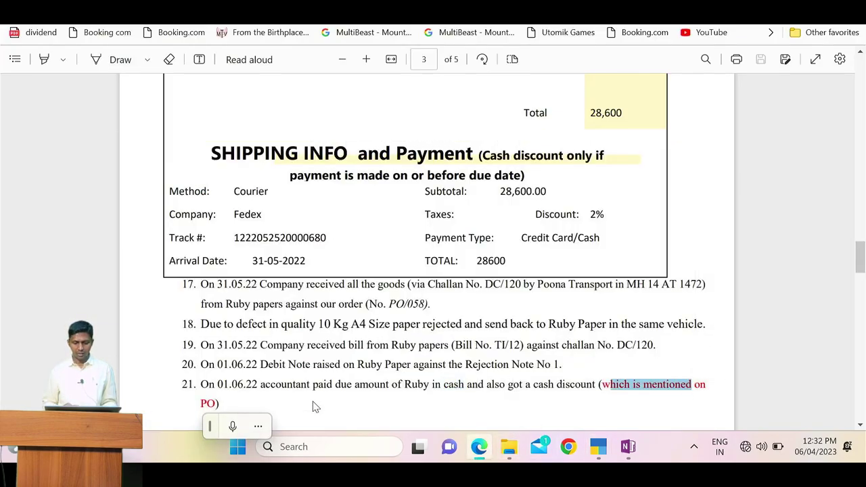
pyautogui.hotkey('alt', 'Tab')
pyautogui.hotkey('alt', 'Tab')
pyautogui.hotkey('alt', 'Tab')
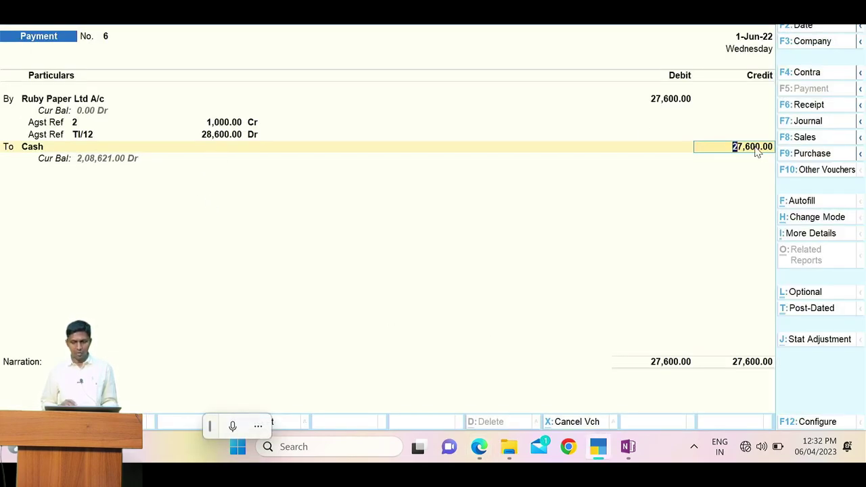
pyautogui.hotkey('alt', 'Tab')
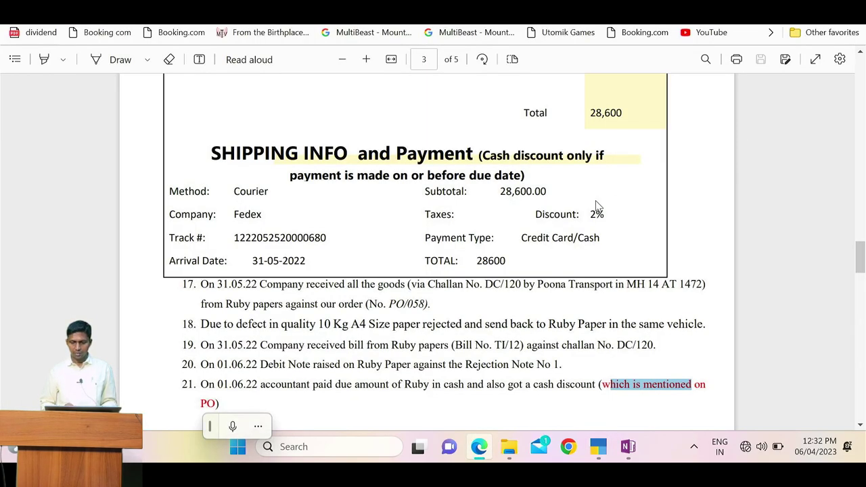
pyautogui.hotkey('alt', 'Tab')
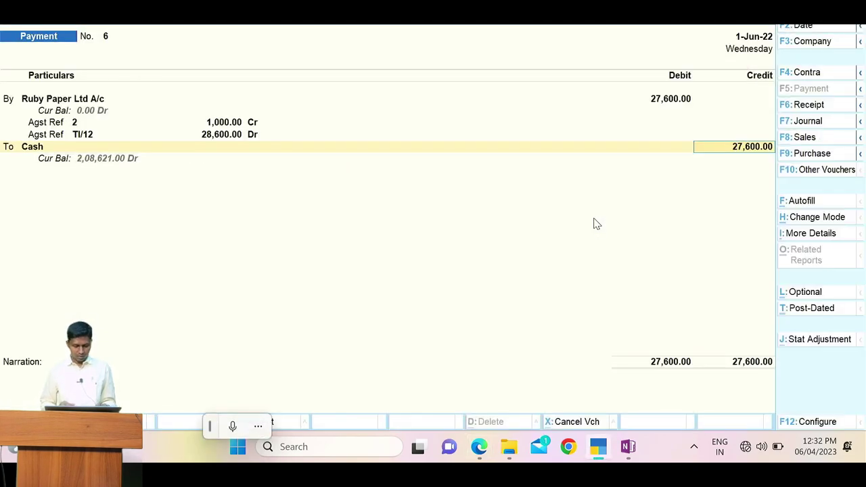
pyautogui.hotkey('ctrl', 'n')
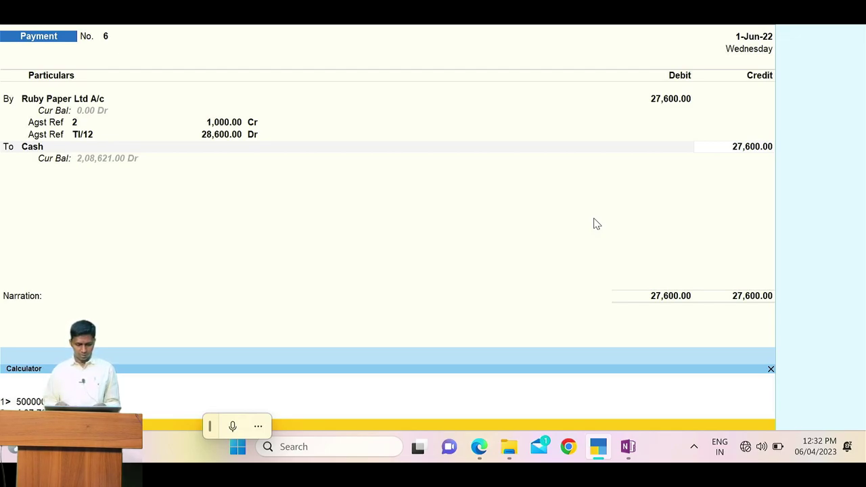
pyautogui.hotkey('ctrl', 'm')
pyautogui.press('Return')
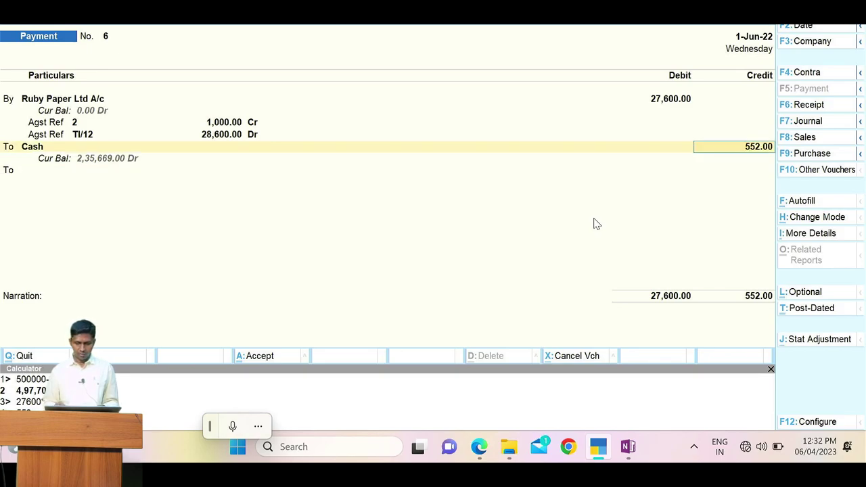
pyautogui.hotkey('ctrl', 'a')
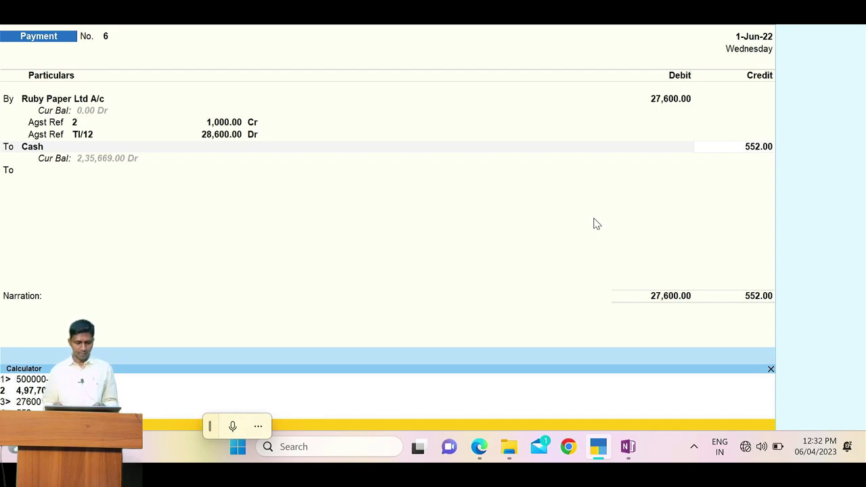
pyautogui.press('Return')
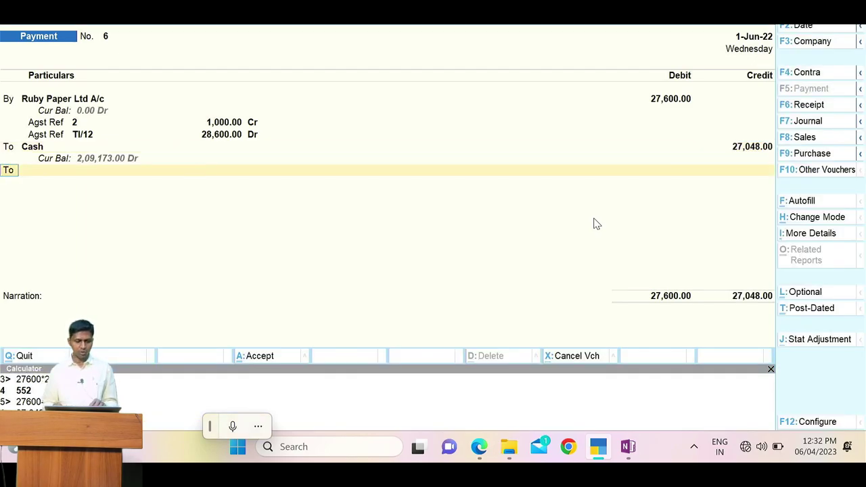
# Step: Add the Discount ledger with a 552.00 credit
pyautogui.write('dis')
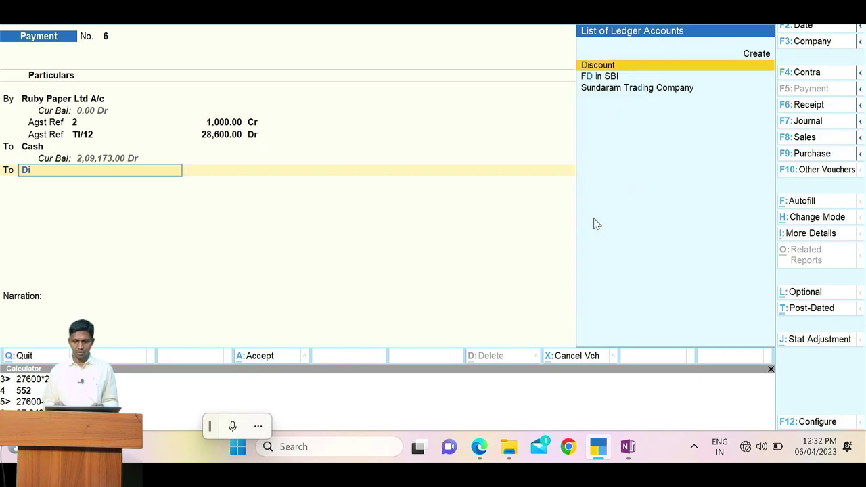
pyautogui.press('Return')
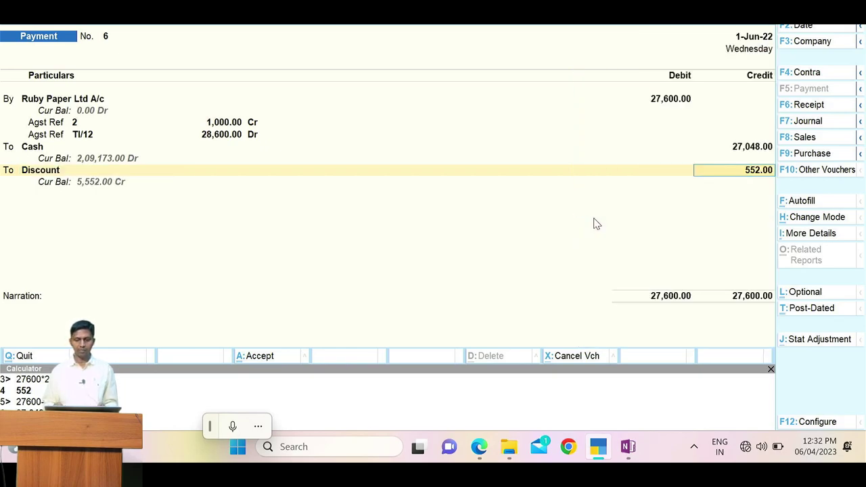
pyautogui.press('Return')
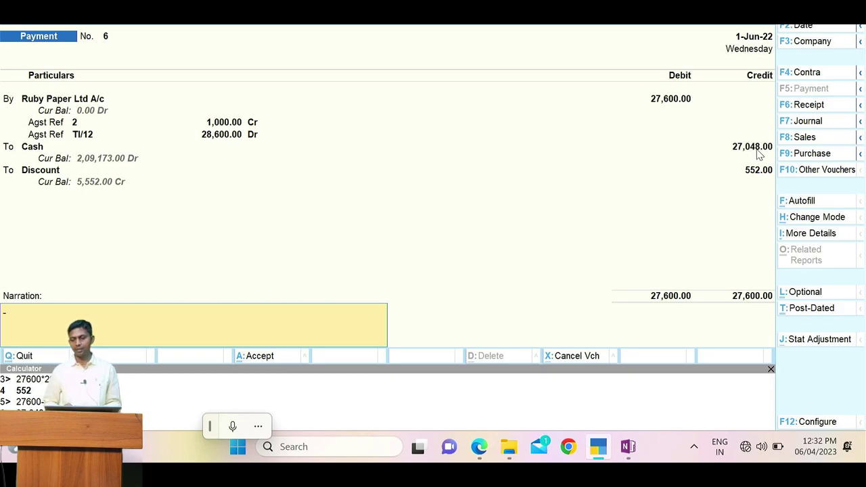
# Step: Enter '-' as narration, accept payment voucher 6, and close the calculator panel
pyautogui.write('-')
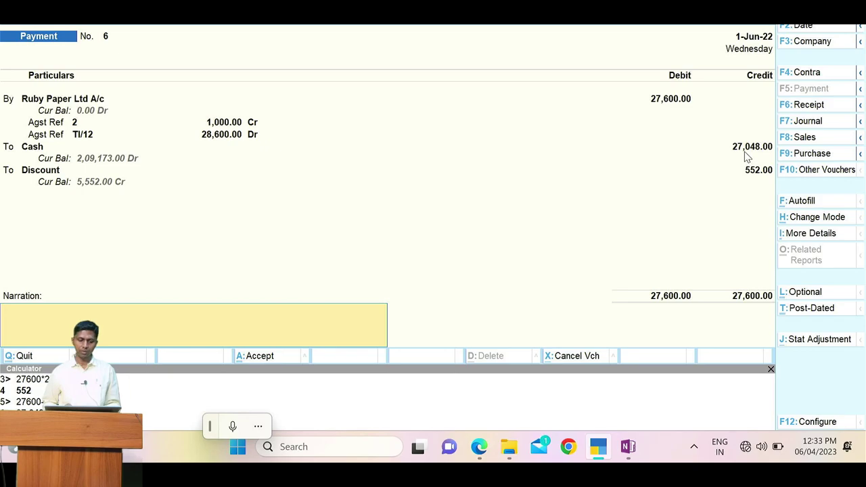
pyautogui.hotkey('alt', 'Tab')
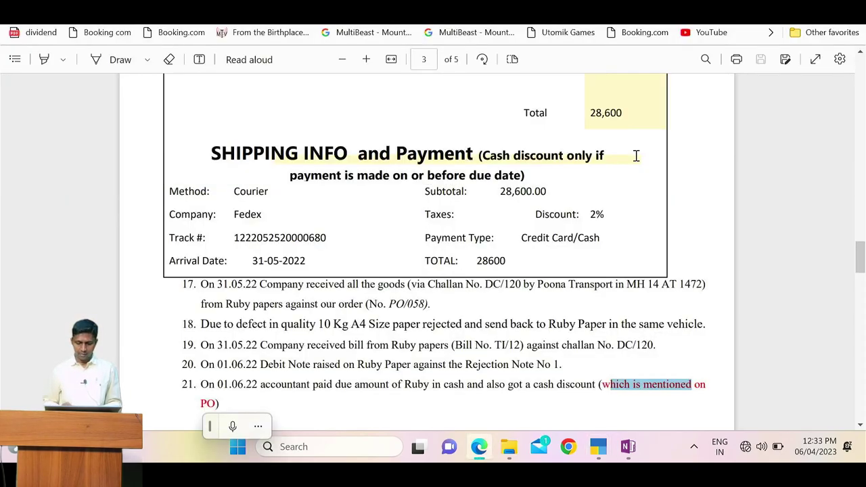
pyautogui.hotkey('alt', 'Tab')
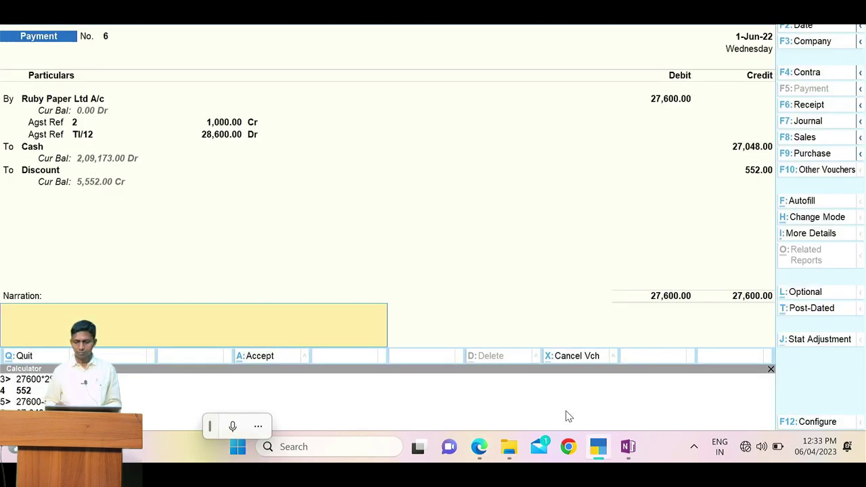
pyautogui.press('Return')
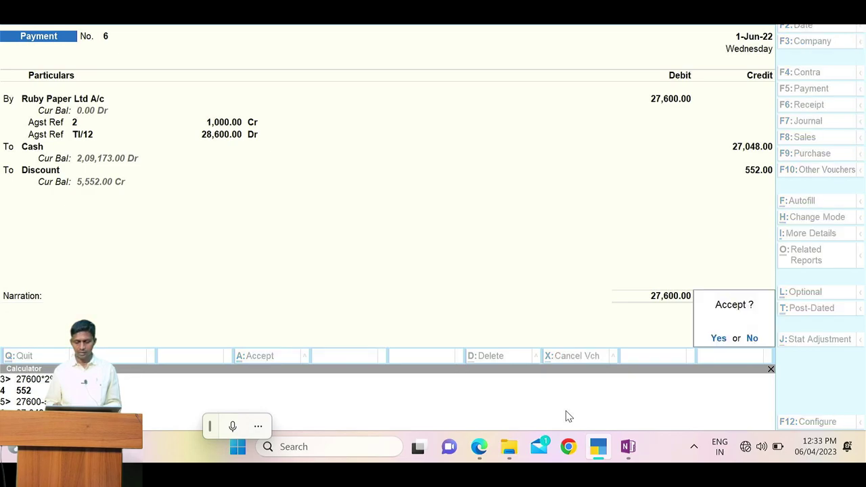
pyautogui.hotkey('alt', 'Tab')
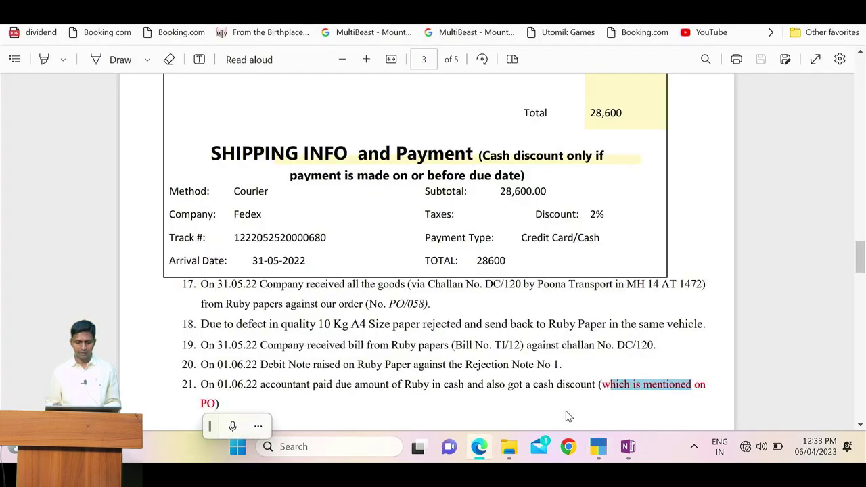
pyautogui.hotkey('alt', 'Tab')
pyautogui.press('Return')
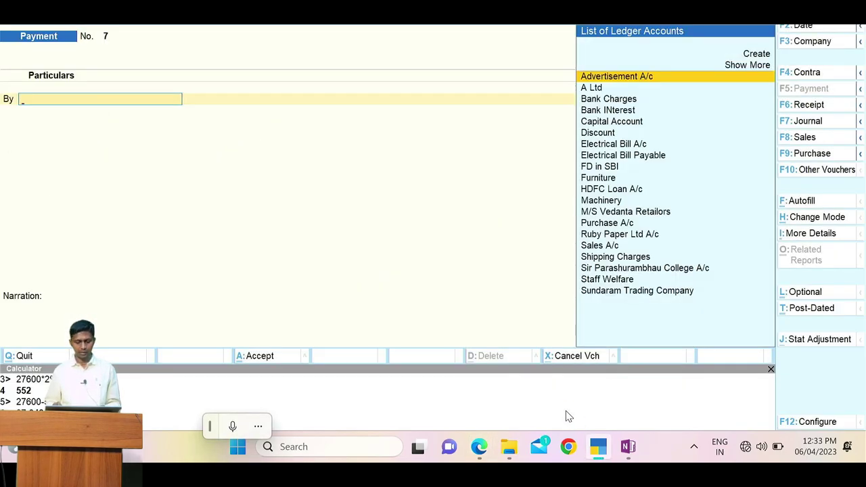
pyautogui.hotkey('alt', 'Tab')
pyautogui.hotkey('alt', 'Tab')
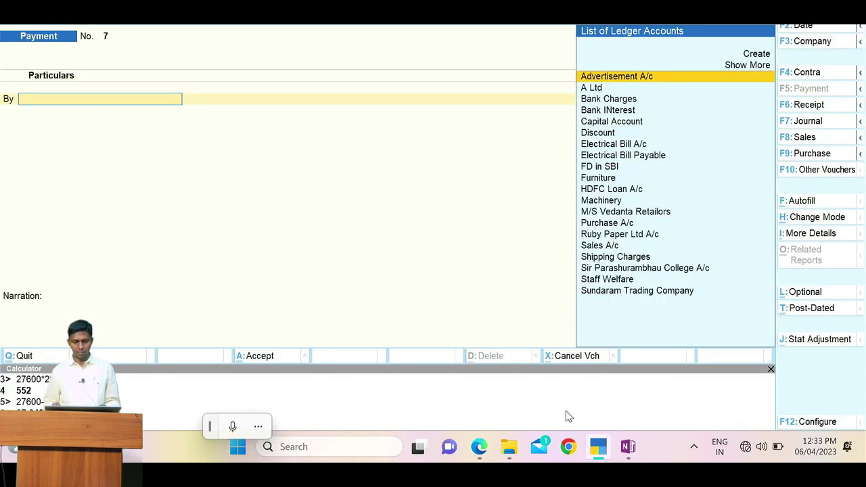
pyautogui.click(770, 370)
# Step: Scroll to item 22 on page 4 and highlight its date and goods-produced wording
pyautogui.hotkey('alt', 'Tab')
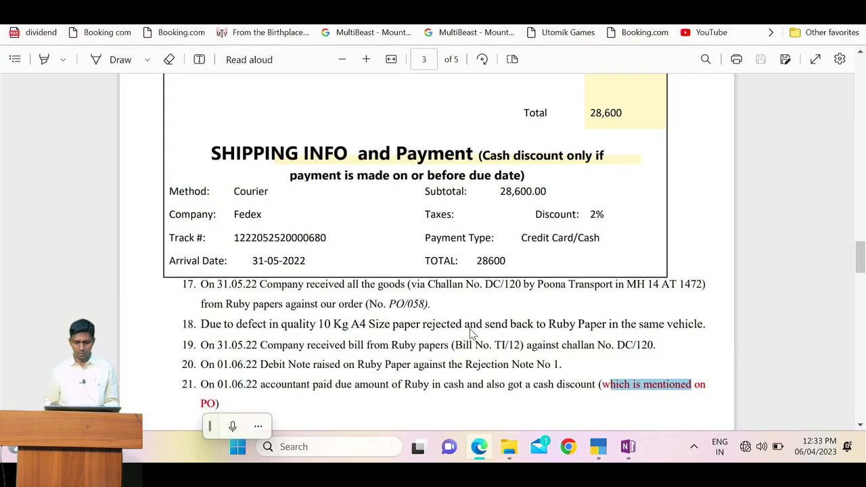
pyautogui.scroll(-5, 471, 331)
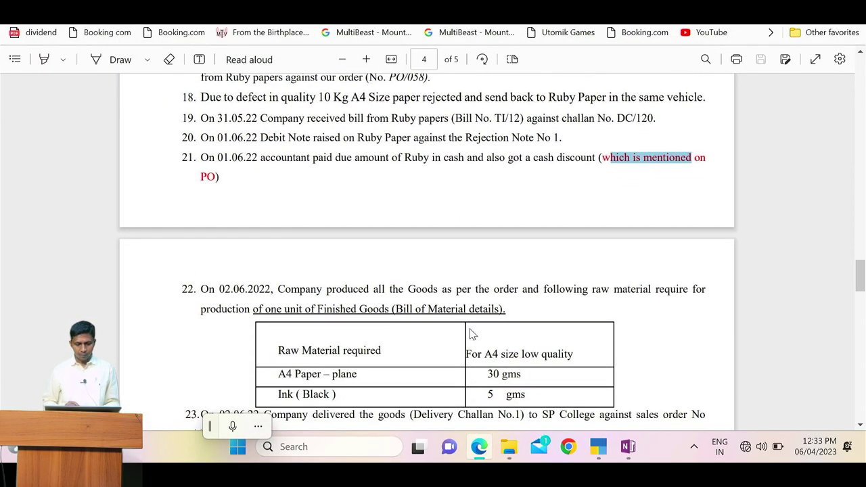
pyautogui.moveTo(225, 288); pyautogui.dragTo(264, 294)
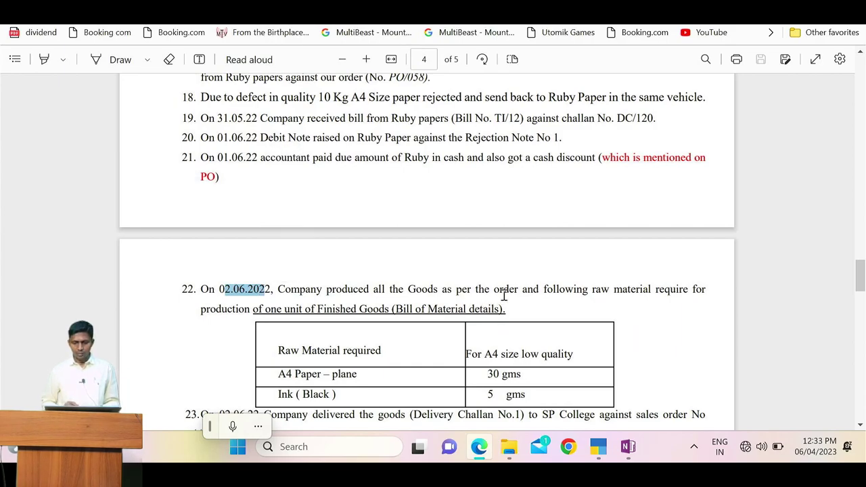
pyautogui.scroll(-2, 504, 296)
pyautogui.click(406, 189)
pyautogui.moveTo(411, 191); pyautogui.dragTo(559, 194)
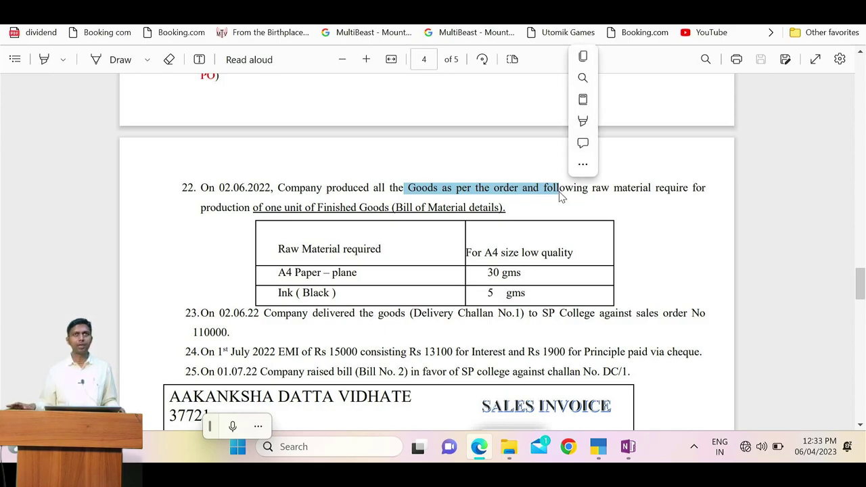
# Step: Open and browse the voucher type list on blank Payment voucher 7
pyautogui.hotkey('alt', 'Tab')
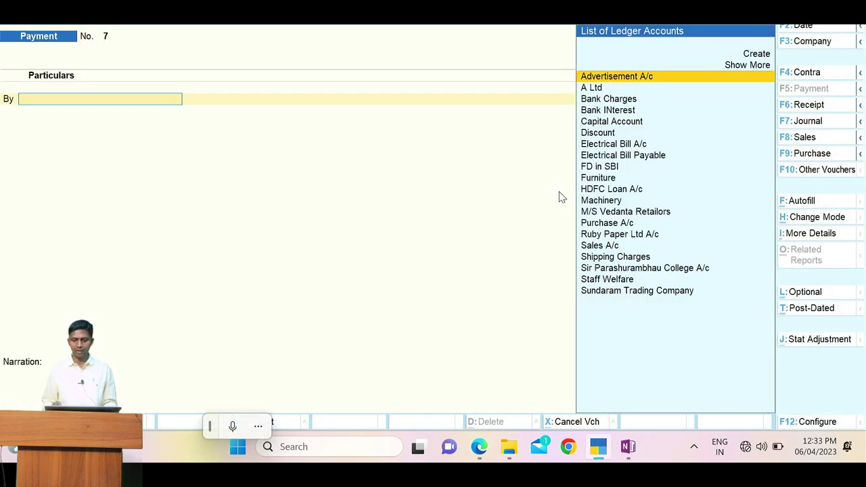
pyautogui.click(829, 176)
pyautogui.press('Down')
pyautogui.press('Down')
pyautogui.press('Up')
pyautogui.press('Up')
pyautogui.hotkey('alt', 'Tab')
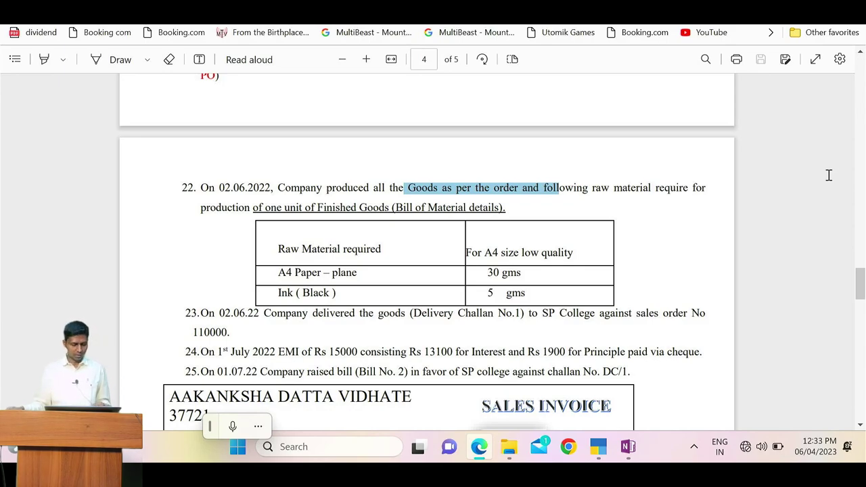
pyautogui.hotkey('alt', 'Tab')
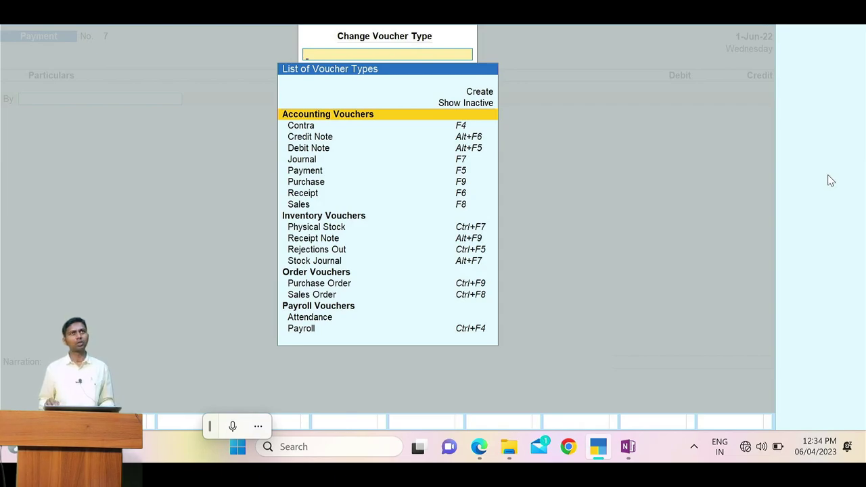
# Step: Discard blank Payment voucher 7, declining to quit TallyPrime
pyautogui.hotkey('alt', 'Tab')
pyautogui.hotkey('alt', 'Tab')
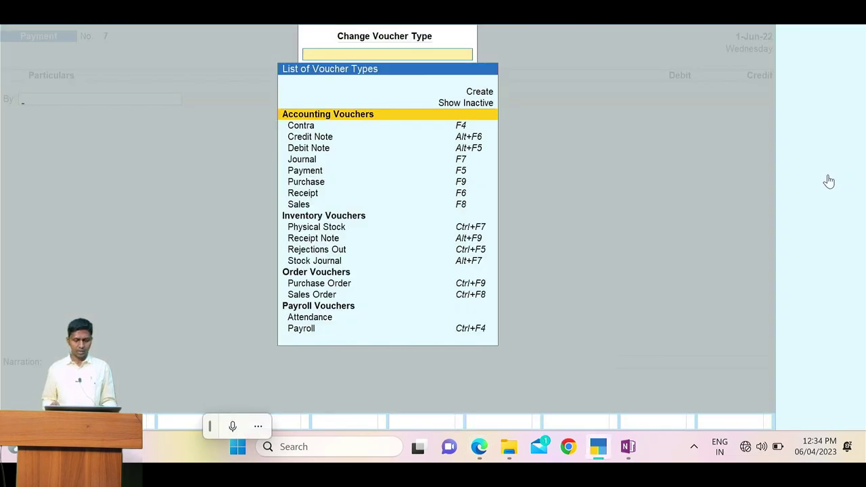
pyautogui.press('Escape')
pyautogui.press('Escape')
pyautogui.press('y')
pyautogui.press('Escape')
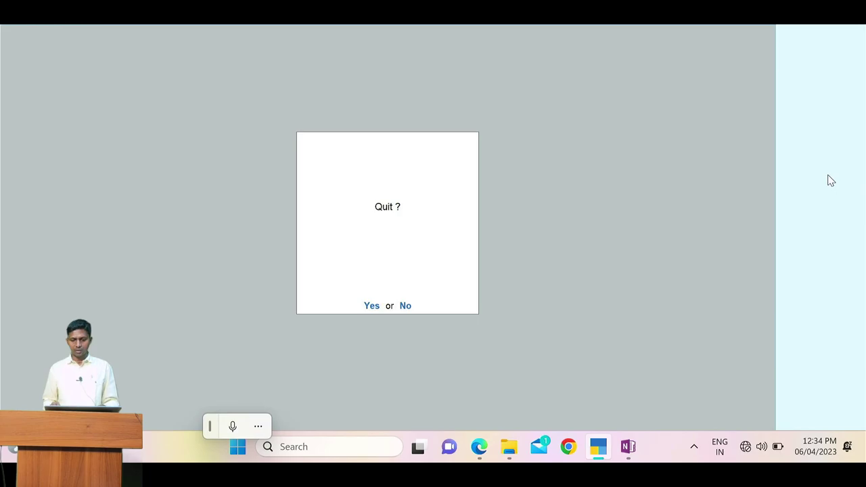
pyautogui.press('n')
# Step: Choose Create on the Gateway of Tally to list the masters
pyautogui.press('Down')
pyautogui.press('Up')
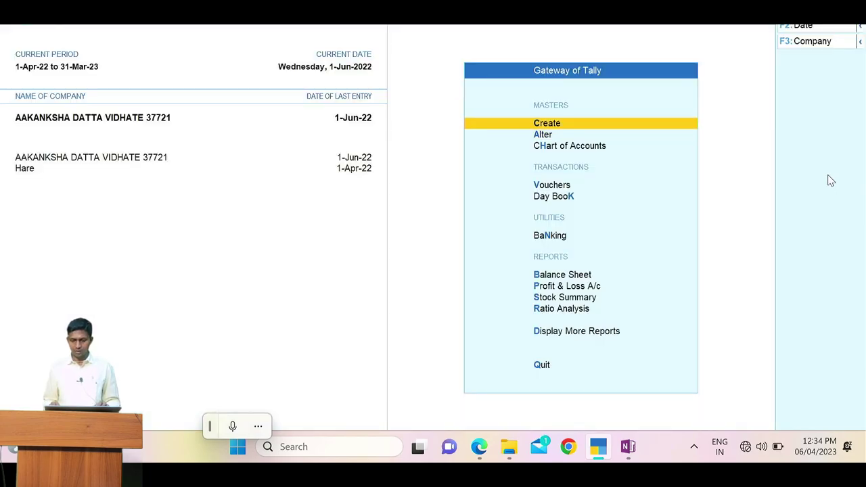
pyautogui.press('Down')
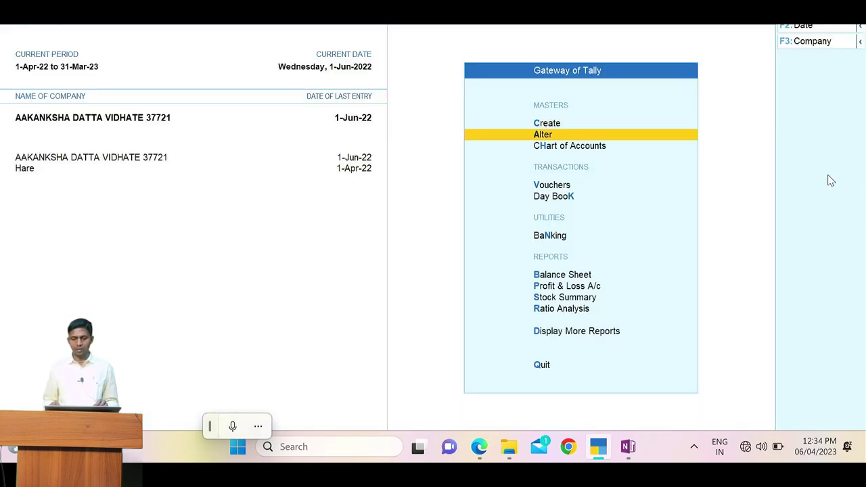
pyautogui.press('Up')
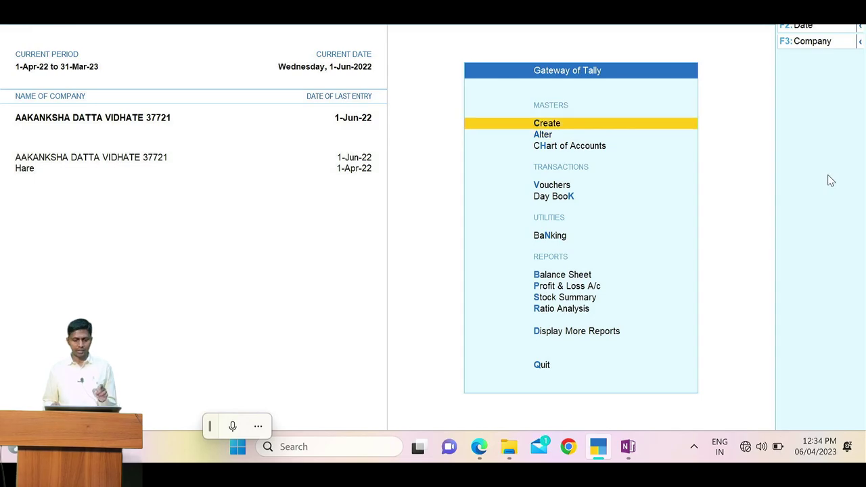
pyautogui.press('Return')
# Step: Check the assignment PDF, then pick Voucher Type under Accounting Masters in the List of Masters
pyautogui.press('Down')
pyautogui.press('Down')
pyautogui.press('Down')
pyautogui.press('Down')
pyautogui.press('Down')
pyautogui.press('Down')
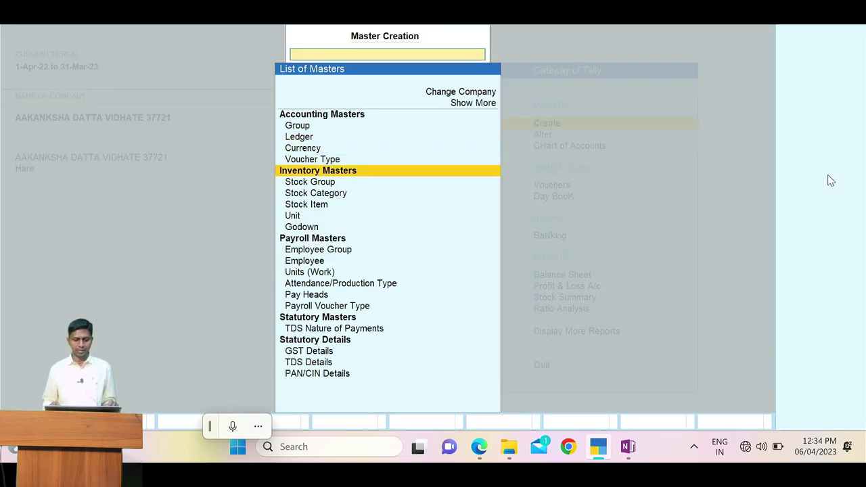
pyautogui.press('Down')
pyautogui.press('Down')
pyautogui.press('Down')
pyautogui.press('Down')
pyautogui.press('Down')
pyautogui.press('Down')
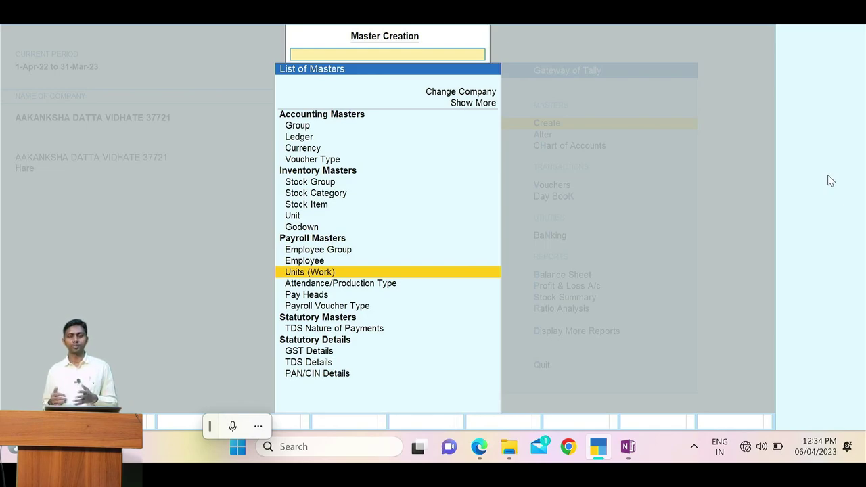
pyautogui.hotkey('alt', 'Tab')
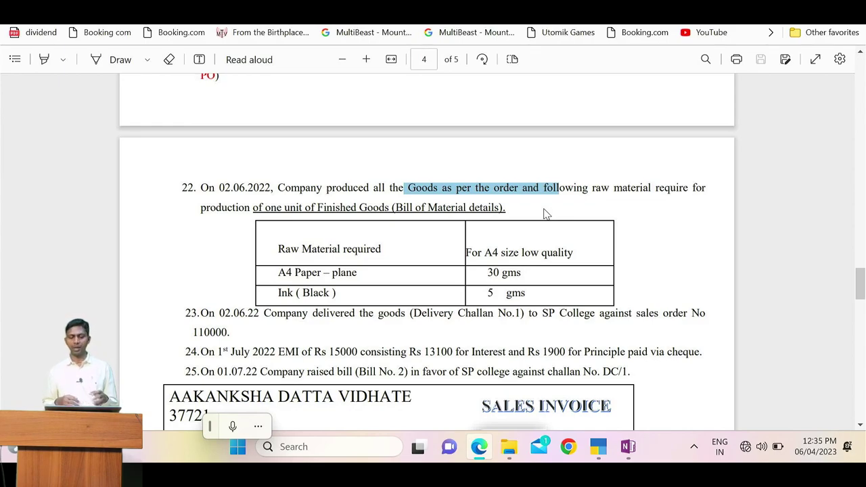
pyautogui.hotkey('alt', 'Tab')
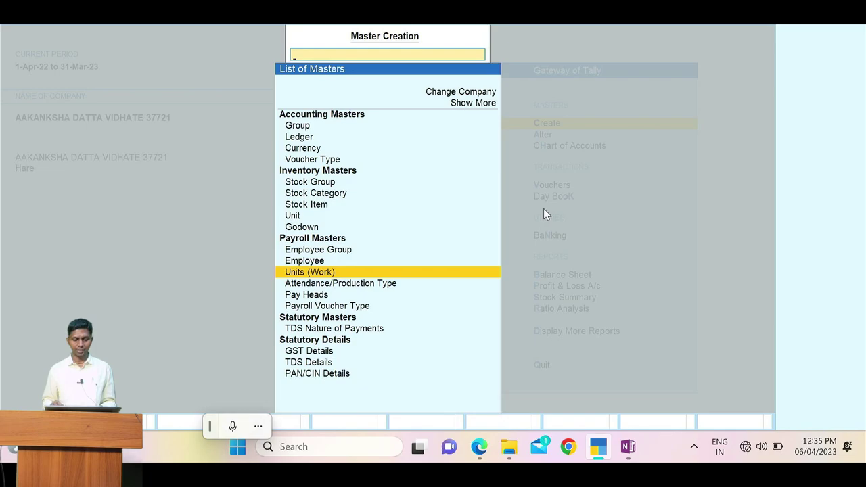
pyautogui.press('Down')
pyautogui.press('Up')
pyautogui.press('Up')
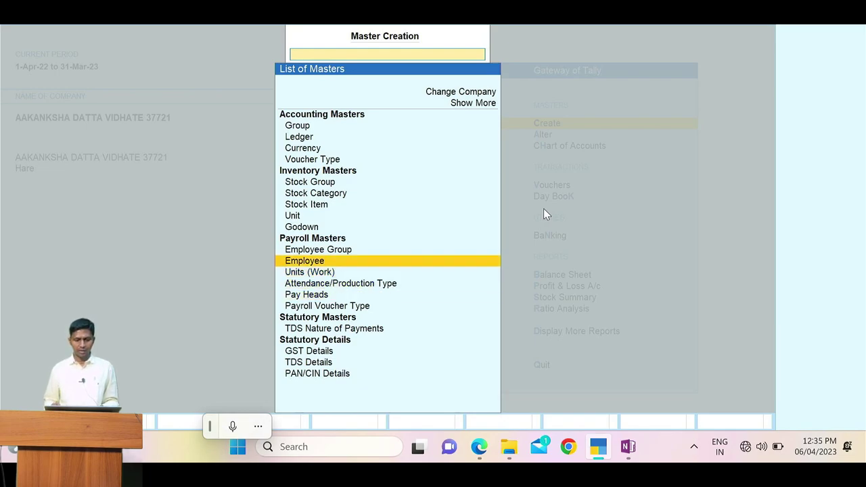
pyautogui.press('Escape')
pyautogui.press('Return')
pyautogui.press('Down')
pyautogui.press('Down')
pyautogui.press('Down')
pyautogui.press('Return')
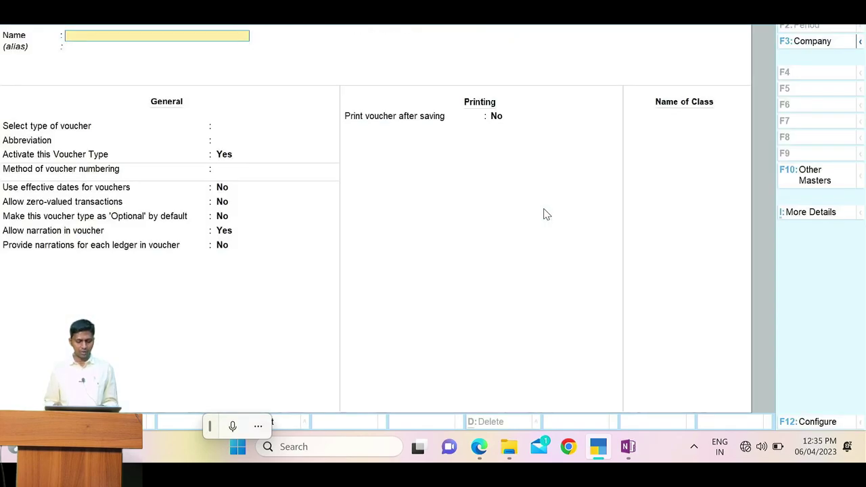
# Step: Name the new voucher type 'Manufacturing Journal', based on Stock Journal with abbreviation Stk Jrnl
pyautogui.write('Manu')
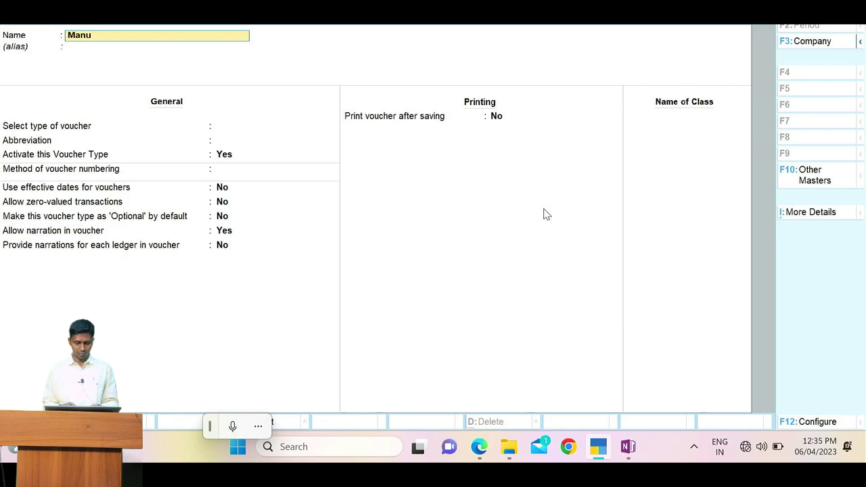
pyautogui.write('facturin')
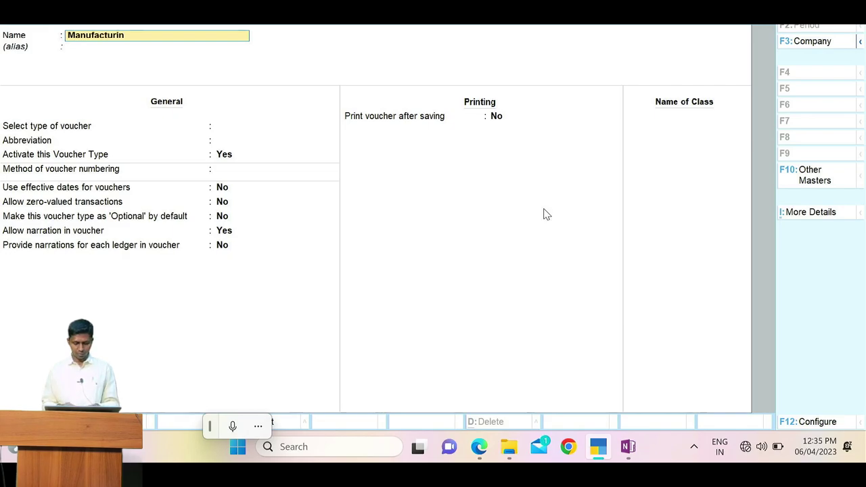
pyautogui.write('g Journal')
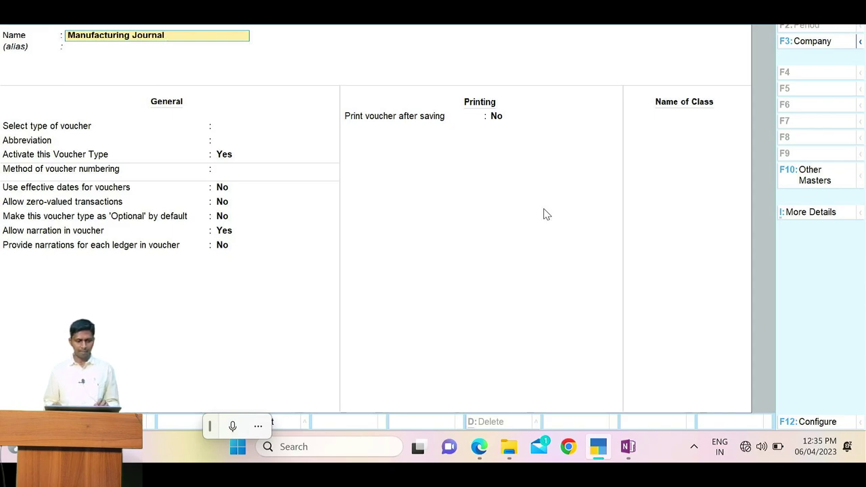
pyautogui.press('Return')
pyautogui.write('St')
pyautogui.press('Return')
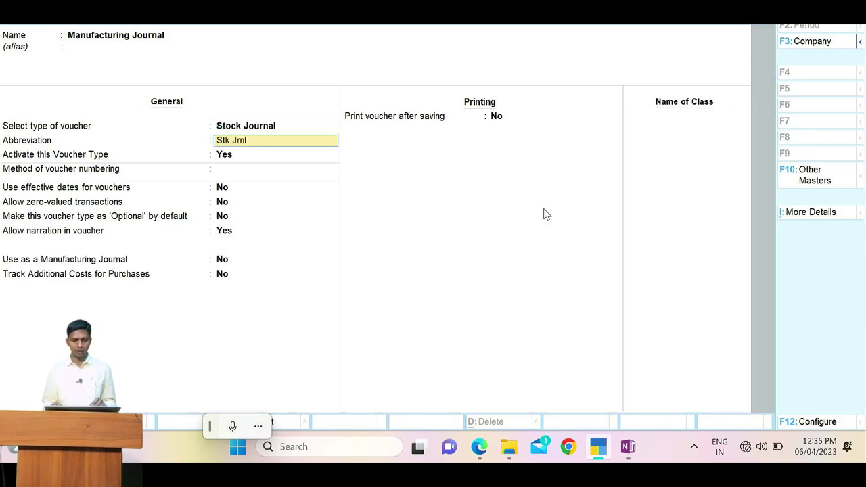
pyautogui.press('Return')
# Step: Use Automatic numbering, enable Use as a Manufacturing Journal, and save the voucher type
pyautogui.press('Return')
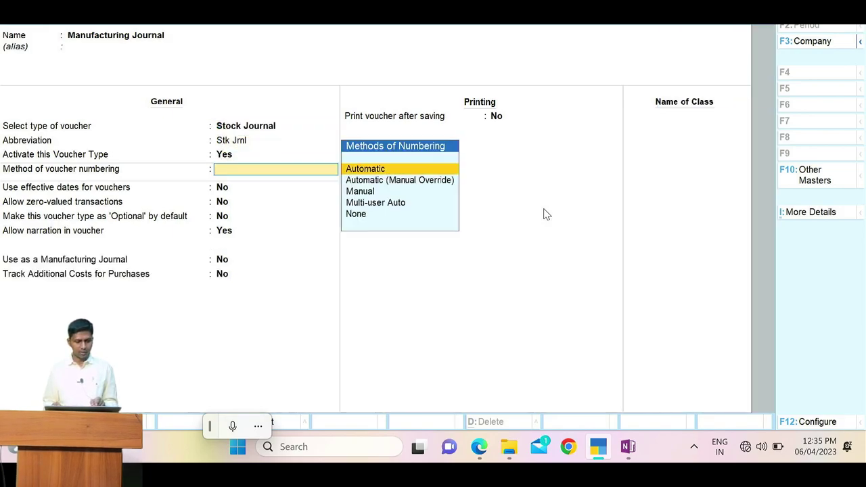
pyautogui.press('Return')
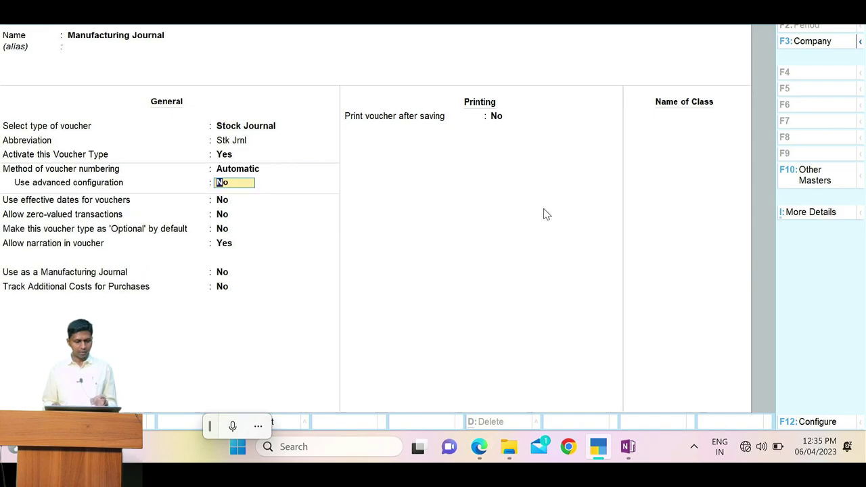
pyautogui.press('Return')
pyautogui.press('BackSpace')
pyautogui.press('BackSpace')
pyautogui.press('Return')
pyautogui.press('Return')
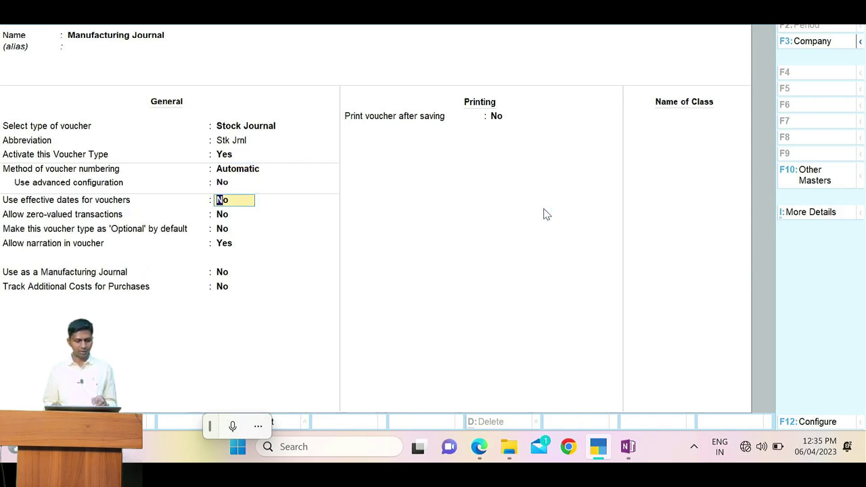
pyautogui.press('Return')
pyautogui.press('Return')
pyautogui.press('Return')
pyautogui.press('Return')
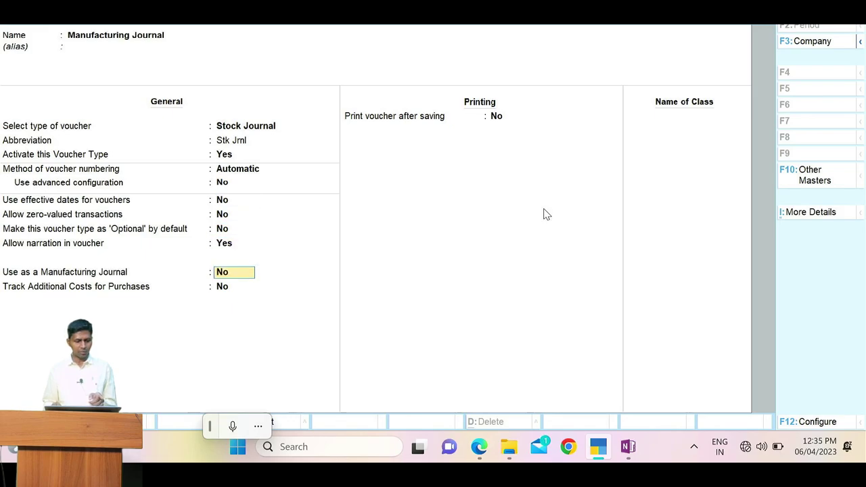
pyautogui.write('y')
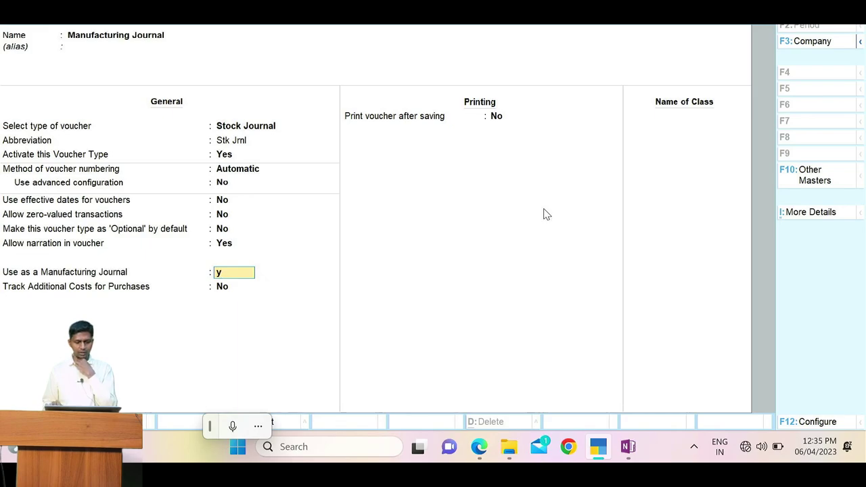
pyautogui.press('Return')
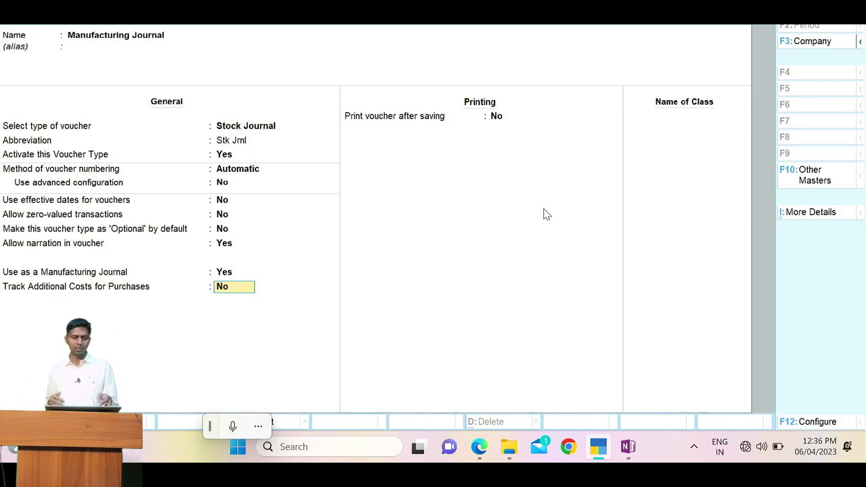
pyautogui.press('Return')
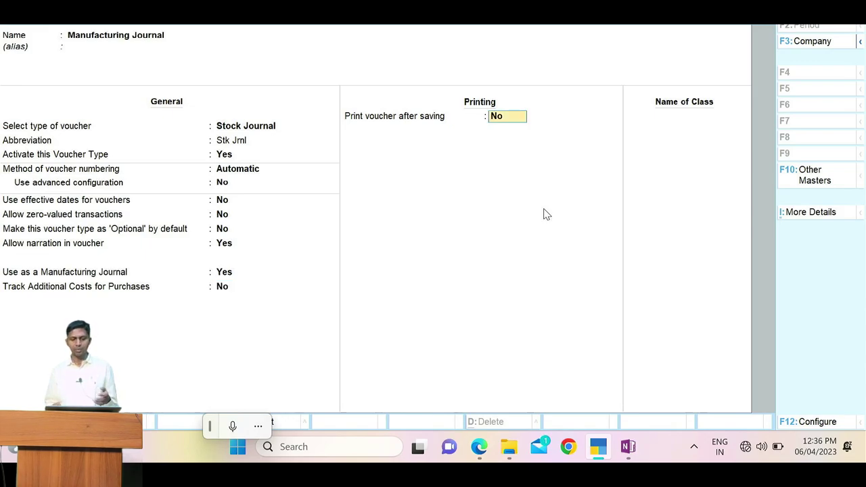
pyautogui.press('Return')
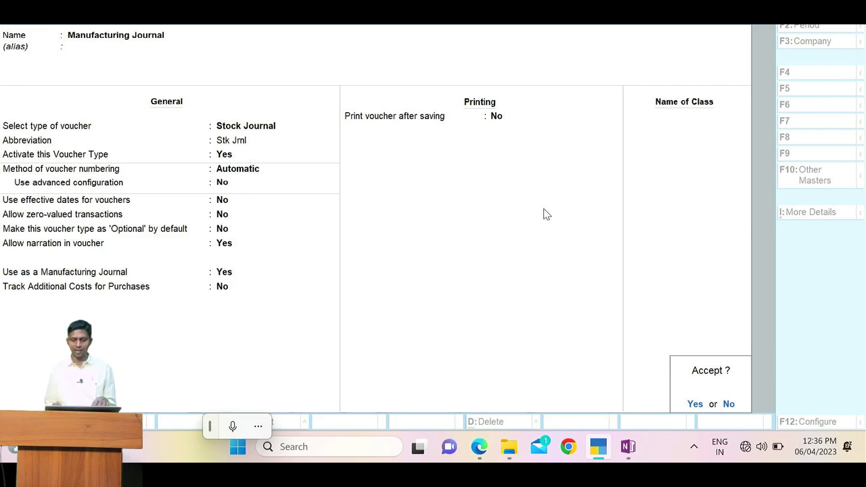
pyautogui.press('Return')
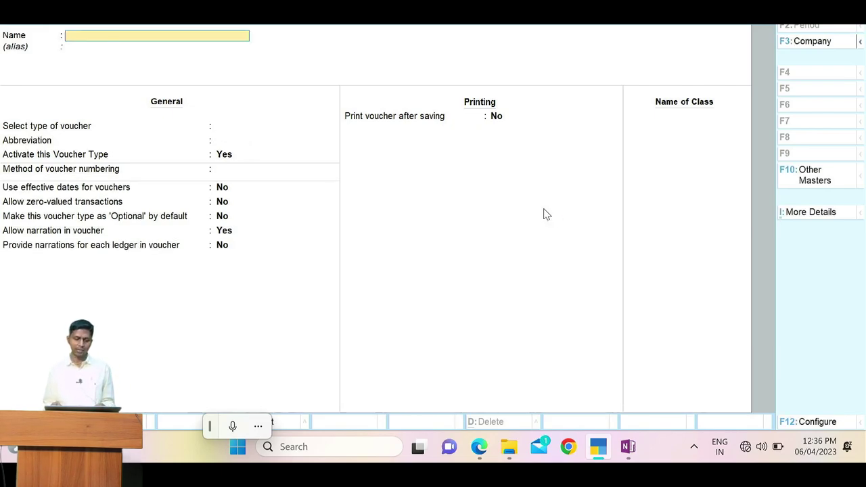
# Step: Close the blank creation form and open voucher entry from the Gateway of Tally
pyautogui.press('Escape')
pyautogui.press('Escape')
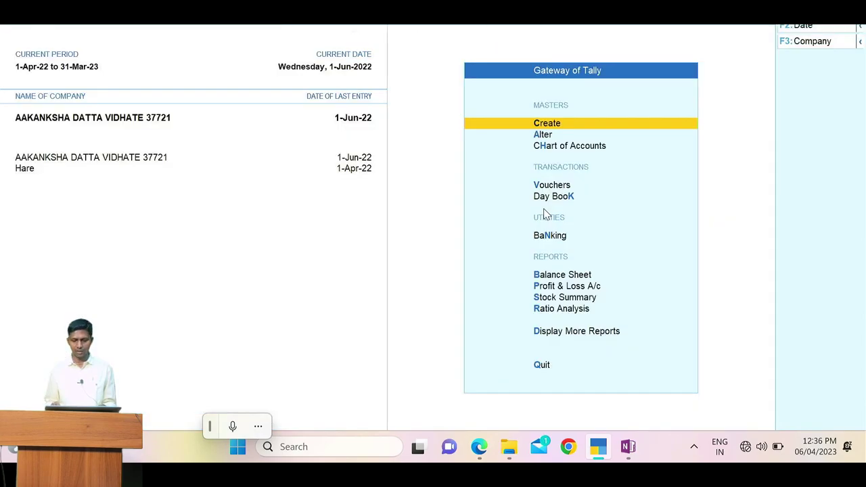
pyautogui.press('Down')
pyautogui.press('Down')
pyautogui.press('Down')
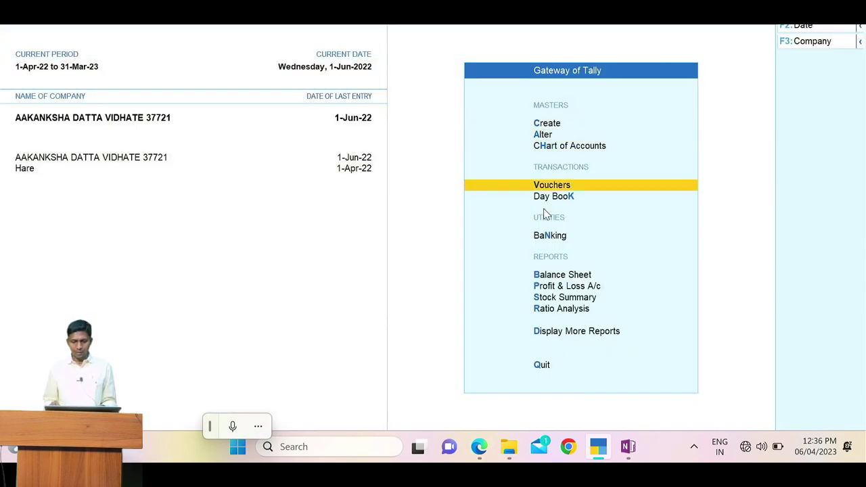
pyautogui.press('Return')
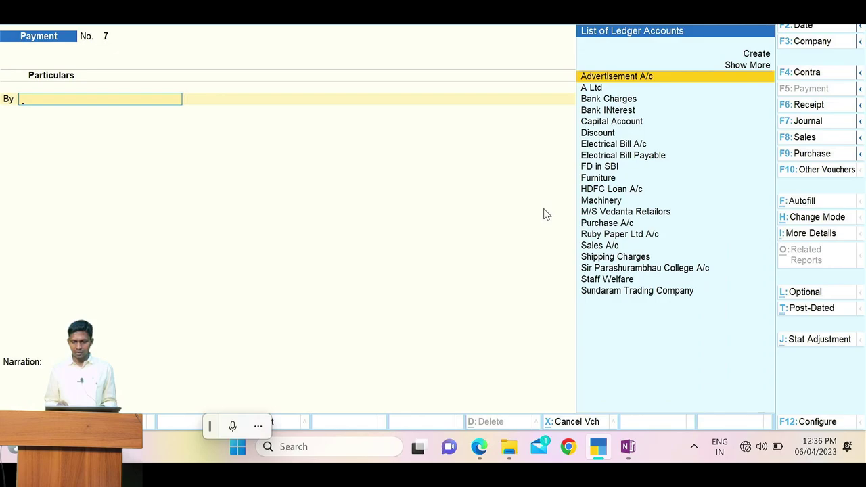
# Step: Highlight the Bill of Material wording of question 22 in the assignment PDF
pyautogui.hotkey('alt', 'Tab')
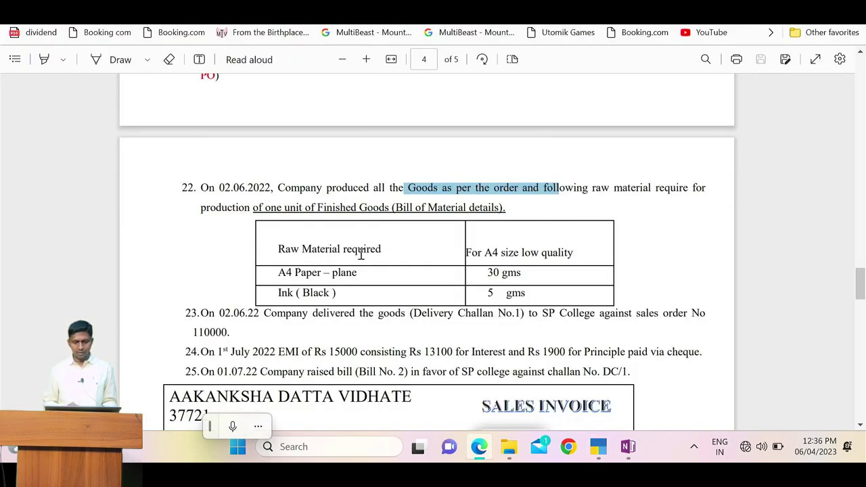
pyautogui.moveTo(394, 207); pyautogui.dragTo(500, 209)
pyautogui.click(401, 268)
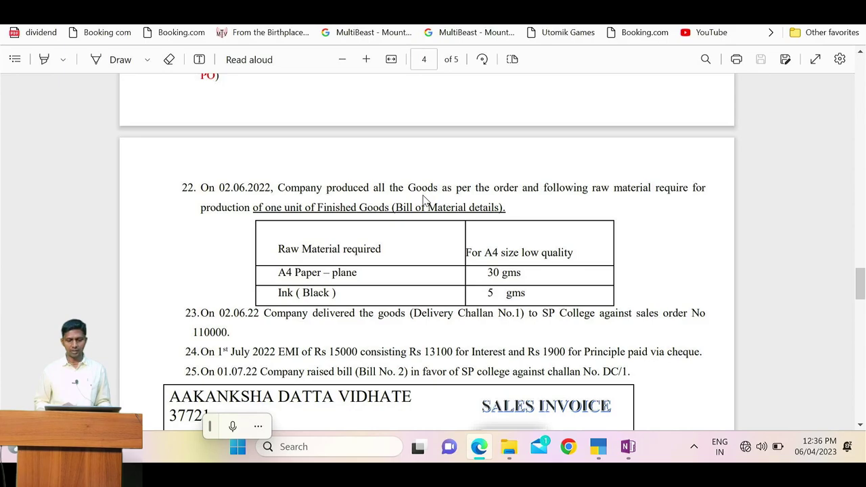
pyautogui.moveTo(395, 207); pyautogui.dragTo(504, 210)
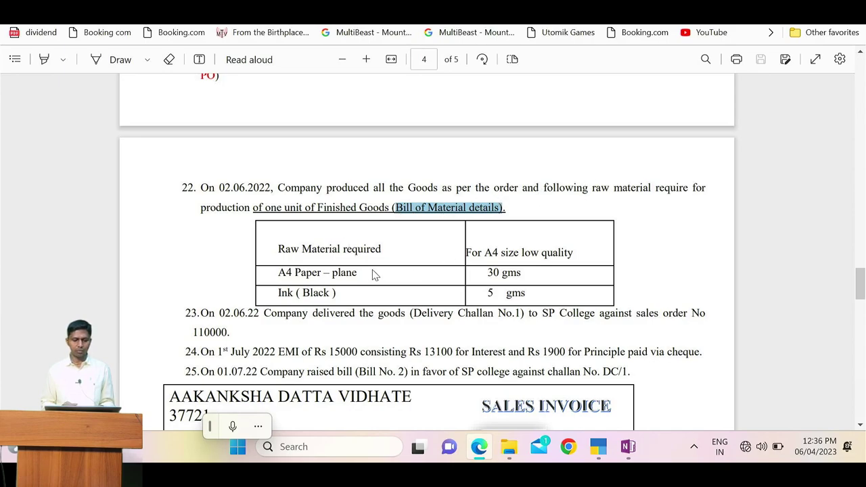
# Step: Close the unused payment voucher and return to the Gateway of Tally menu
pyautogui.hotkey('alt', 'Tab')
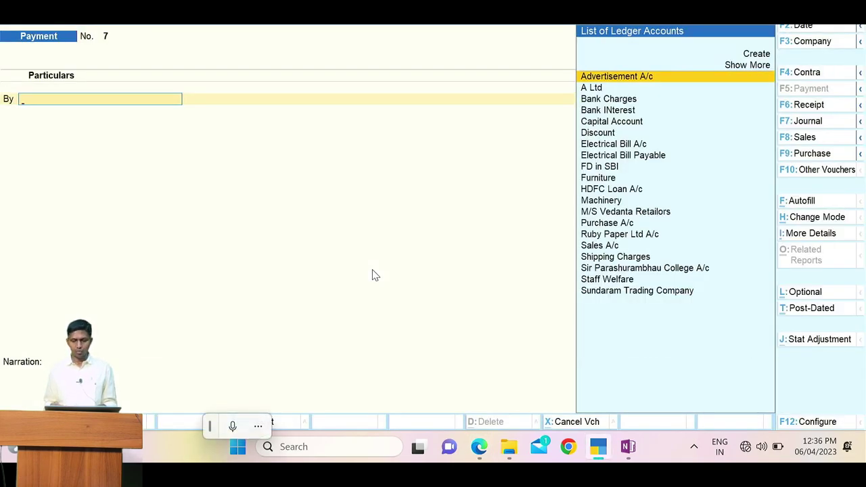
pyautogui.press('Escape')
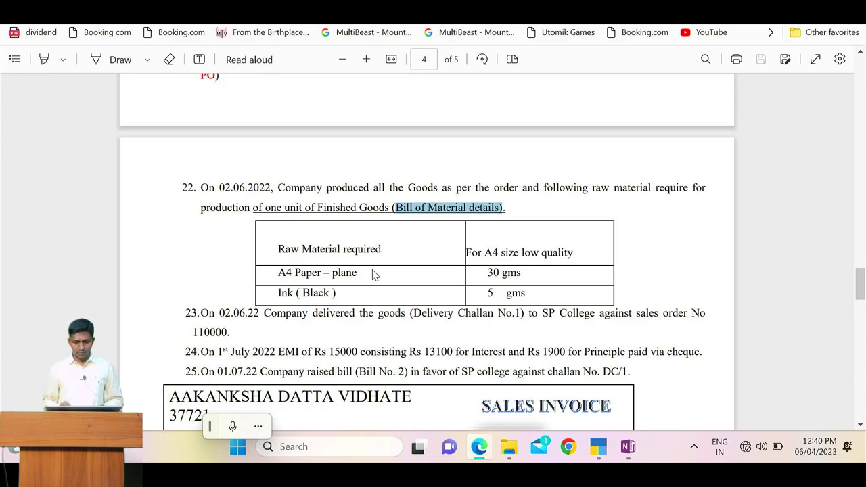
pyautogui.hotkey('alt', 'Tab')
pyautogui.press('Up')
pyautogui.press('Up')
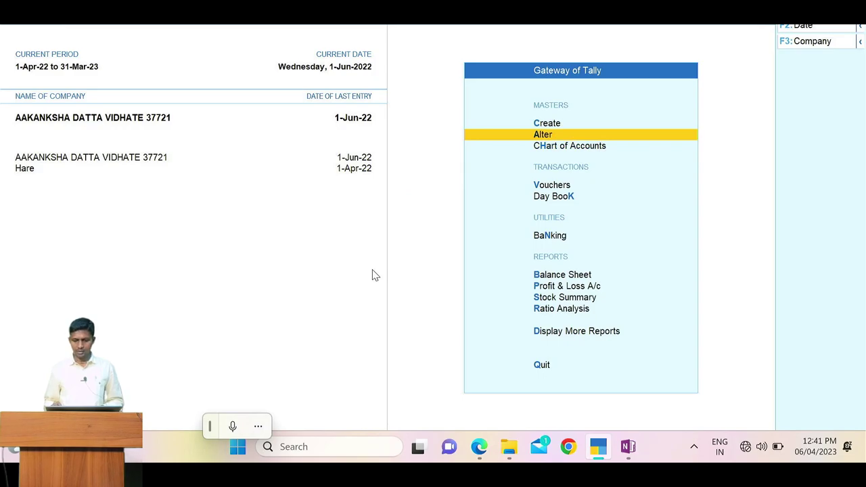
# Step: Open stock item OMR Answer Sheets for alteration and turn on its components (BoM)
pyautogui.press('Return')
pyautogui.press('Down')
pyautogui.press('Down')
pyautogui.press('Down')
pyautogui.press('Down')
pyautogui.press('Down')
pyautogui.press('Down')
pyautogui.press('Return')
pyautogui.press('Down')
pyautogui.press('Down')
pyautogui.press('Down')
pyautogui.press('Return')
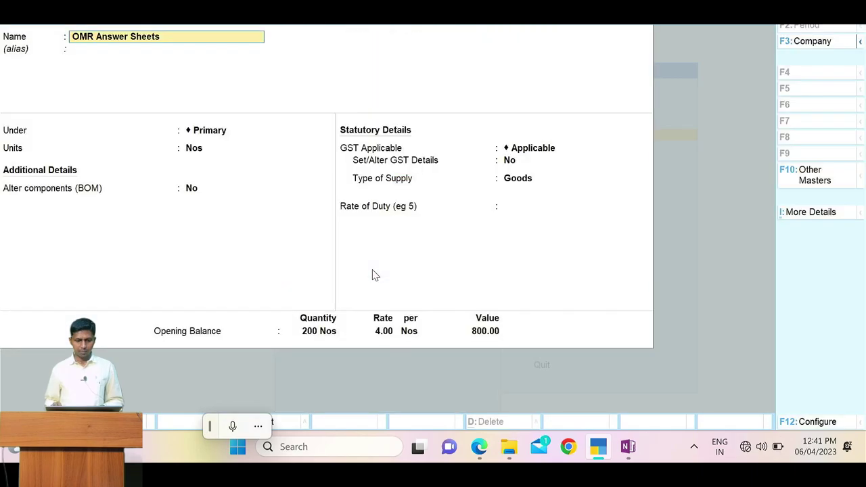
pyautogui.press('Return')
pyautogui.press('Return')
pyautogui.press('Return')
pyautogui.press('Return')
pyautogui.write('y')
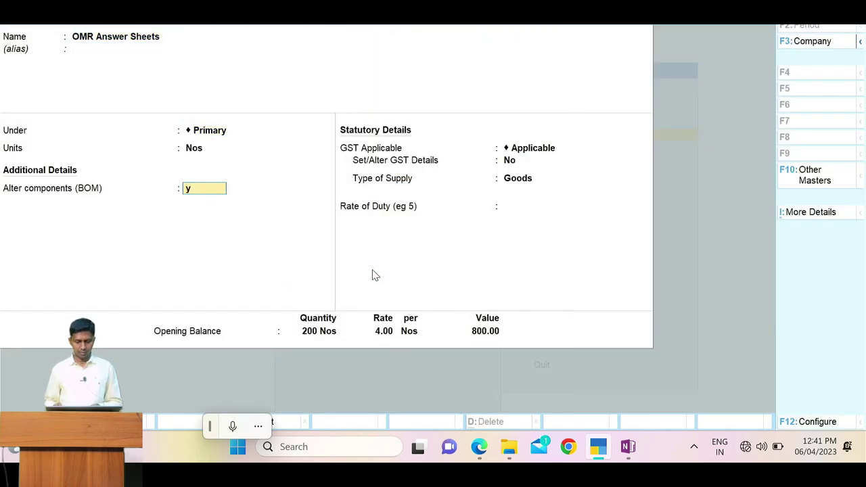
pyautogui.press('Return')
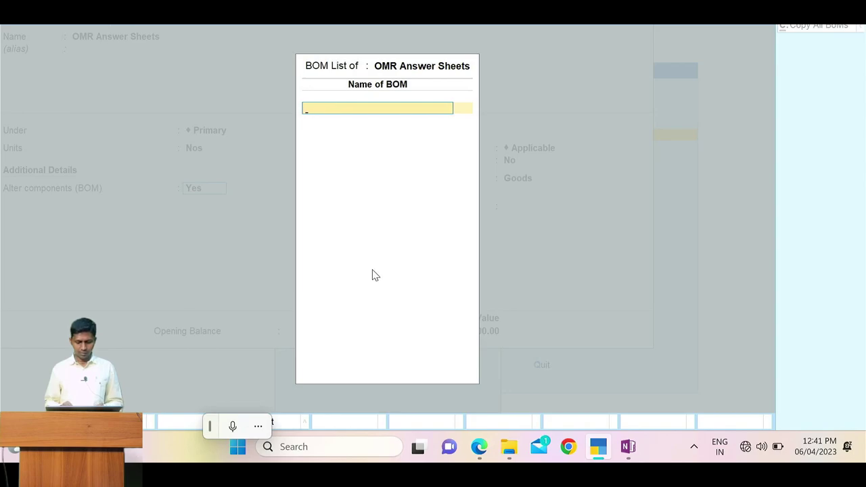
# Step: Name the bill of materials 'For 1 OMR Sheet' with 1 Nos as the unit of manufacture
pyautogui.write('For 1 OMR')
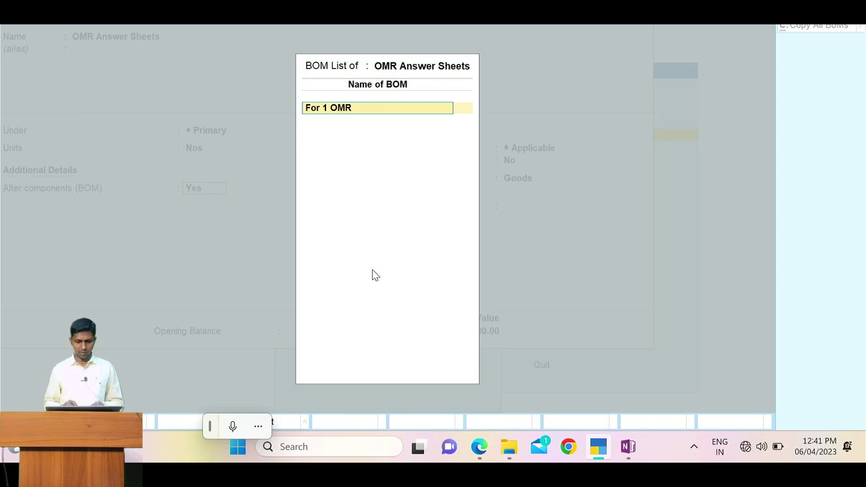
pyautogui.write(' Sheet')
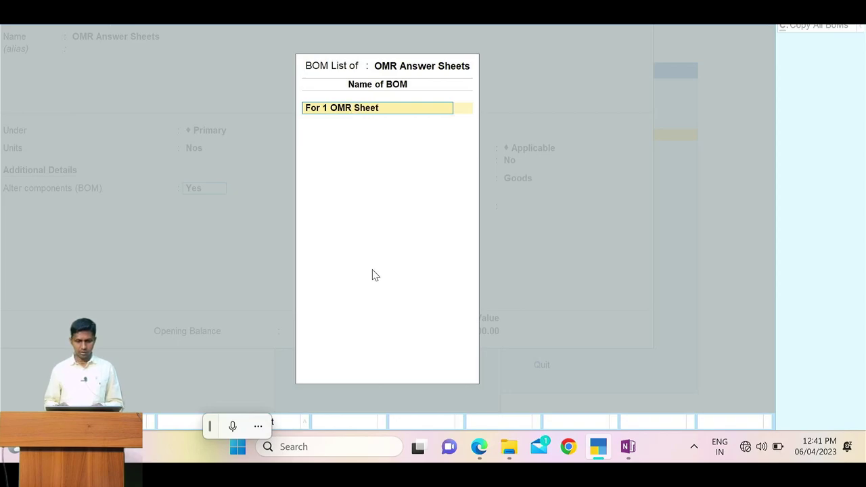
pyautogui.press('Return')
pyautogui.write('1 Nos')
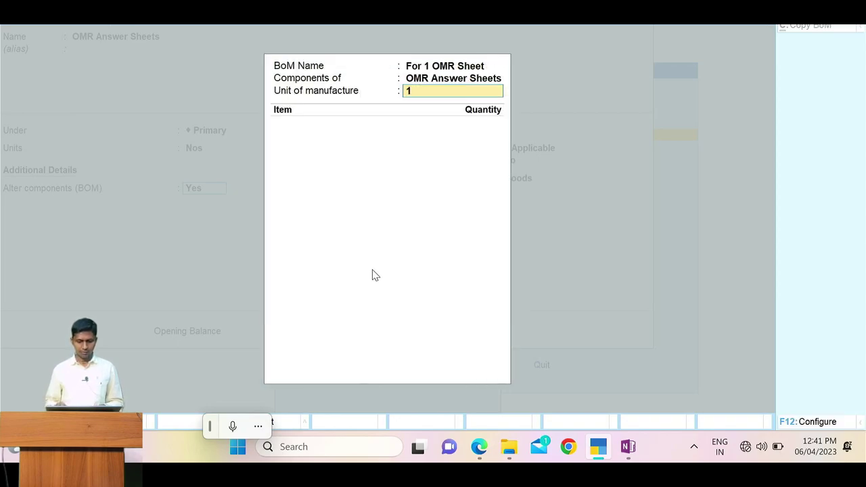
pyautogui.press('Return')
# Step: Add components A4 plane paper at 0.030 kg and Ink at 0.005 kg
pyautogui.hotkey('alt', 'Tab')
pyautogui.hotkey('alt', 'Tab')
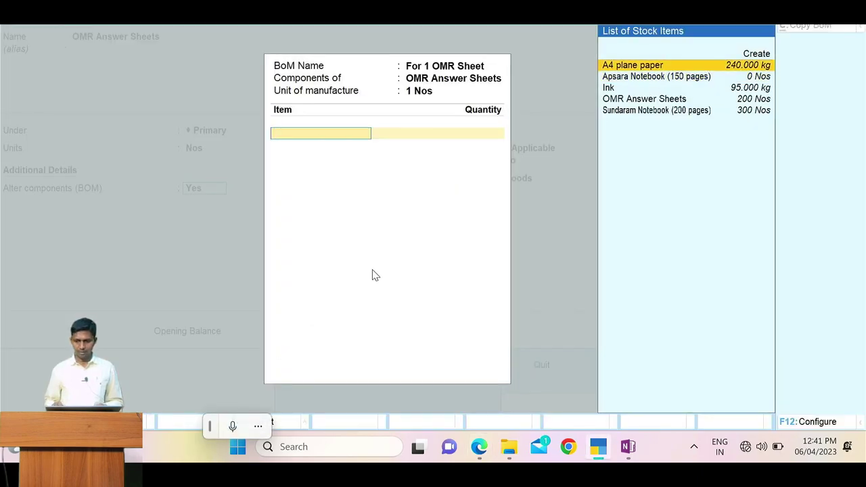
pyautogui.press('Return')
pyautogui.hotkey('alt', 'Tab')
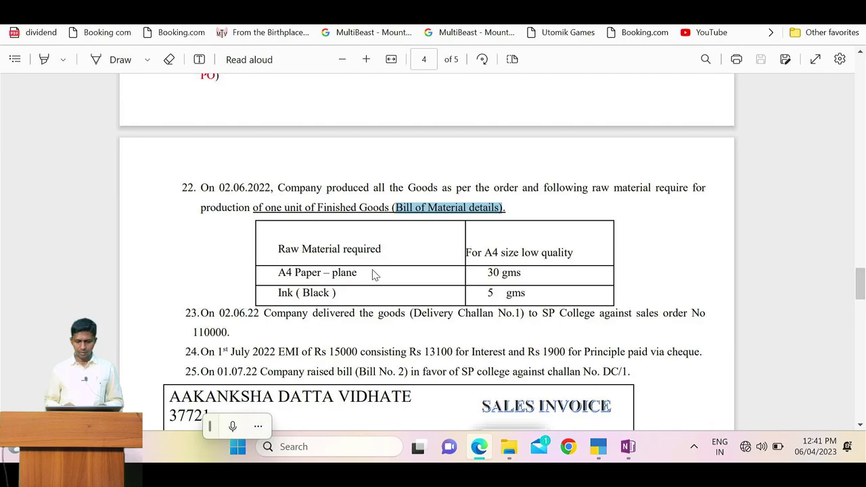
pyautogui.hotkey('alt', 'Tab')
pyautogui.write('0.030')
pyautogui.press('Return')
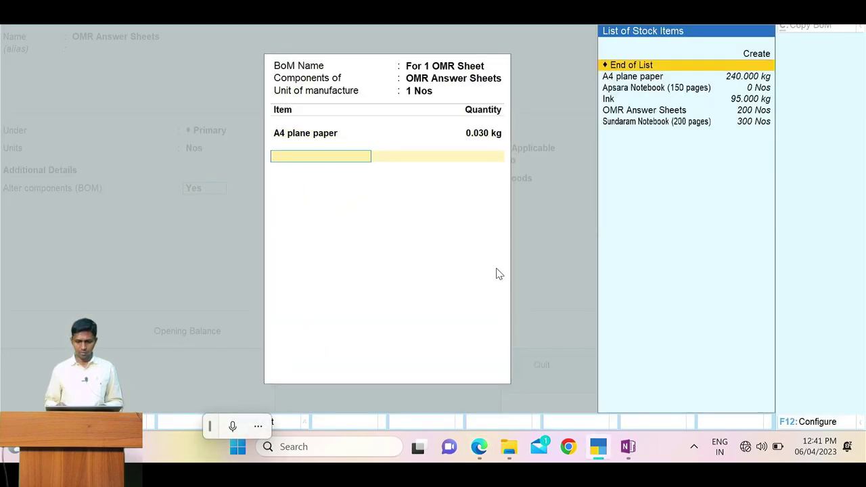
pyautogui.hotkey('alt', 'Tab')
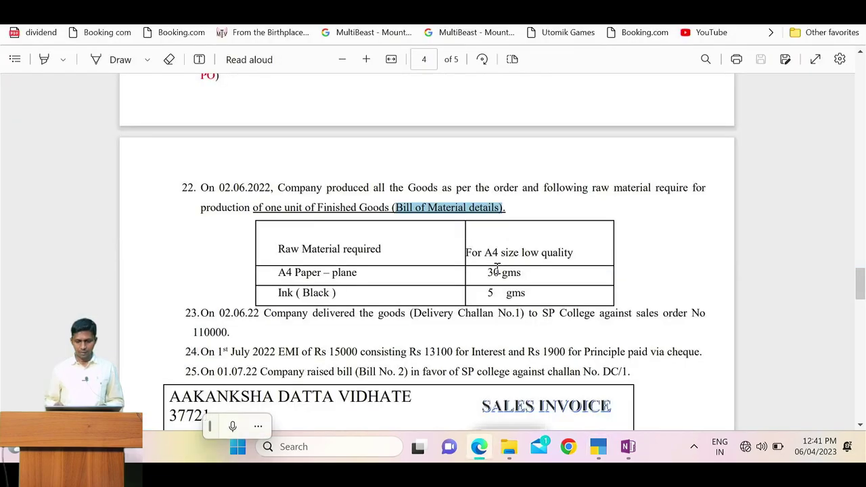
pyautogui.hotkey('alt', 'Tab')
pyautogui.write('Ink')
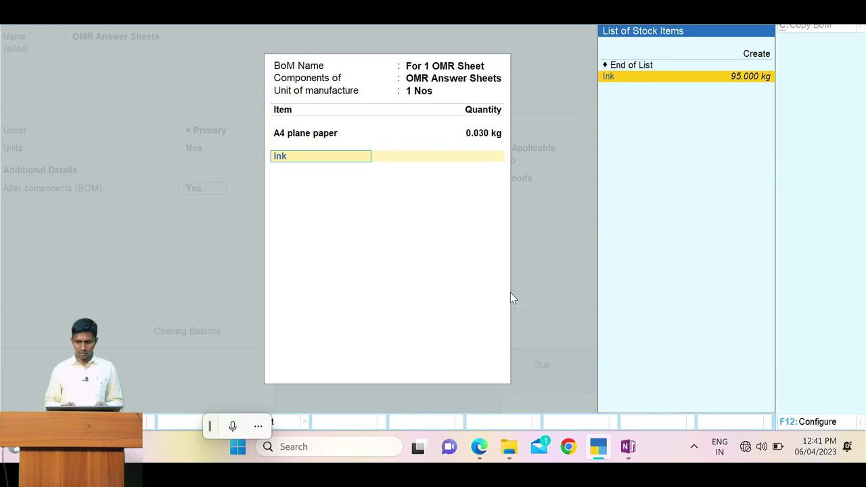
pyautogui.press('Return')
pyautogui.write('5')
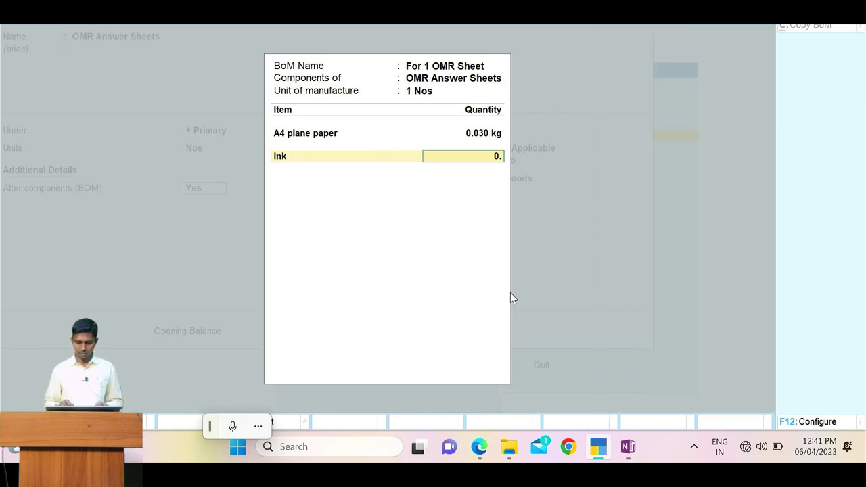
pyautogui.press('BackSpace')
pyautogui.write('0.005')
pyautogui.press('Return')
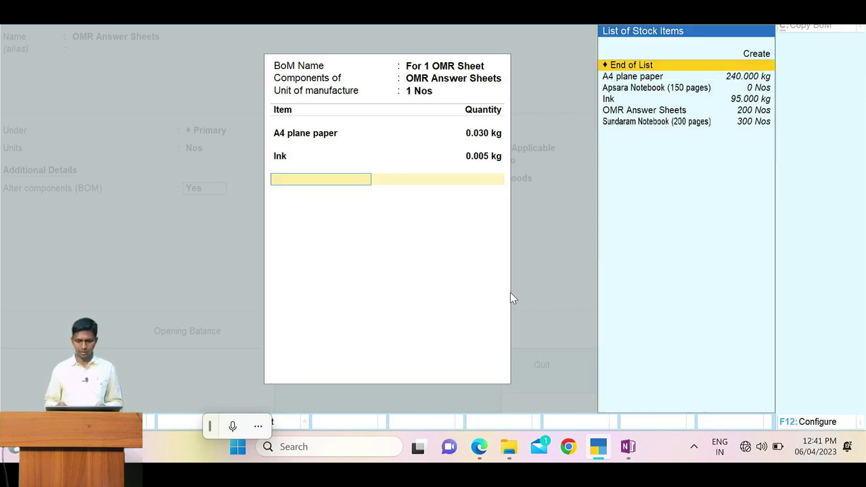
# Step: Verify the quantities against the PDF, finish the BoM and save OMR Answer Sheets
pyautogui.hotkey('alt', 'Tab')
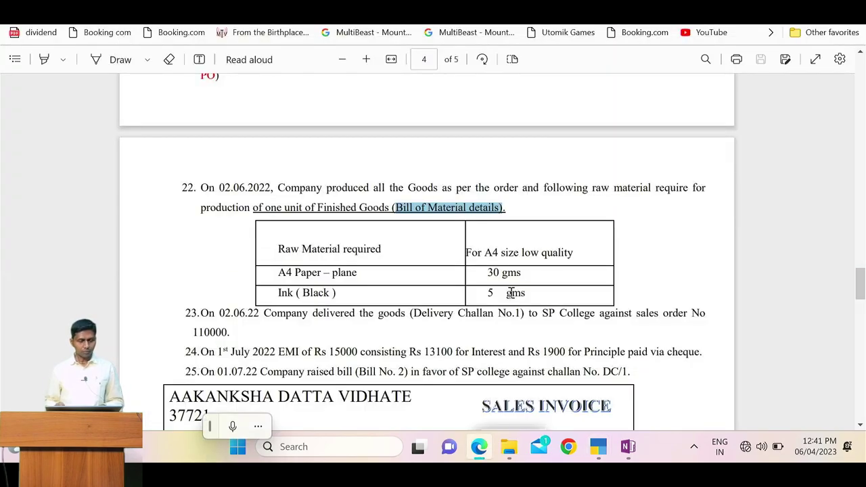
pyautogui.hotkey('alt', 'Tab')
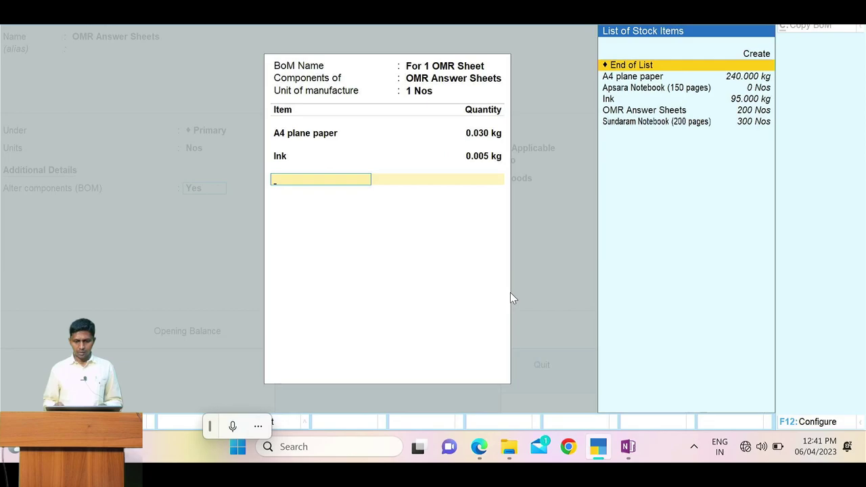
pyautogui.press('Return')
pyautogui.press('Return')
pyautogui.press('Return')
pyautogui.press('Return')
pyautogui.press('Return')
pyautogui.press('Return')
pyautogui.press('Return')
pyautogui.press('Return')
pyautogui.press('Return')
pyautogui.press('Return')
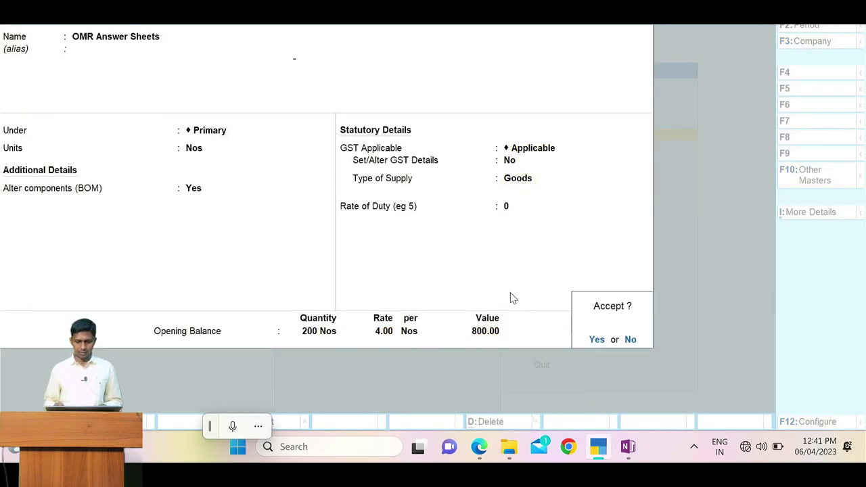
pyautogui.press('Return')
# Step: From the Gateway, go to voucher entry and pick Manufacturing Journal from the Stock Journal variants
pyautogui.press('Escape')
pyautogui.press('Escape')
pyautogui.press('Escape')
pyautogui.press('Escape')
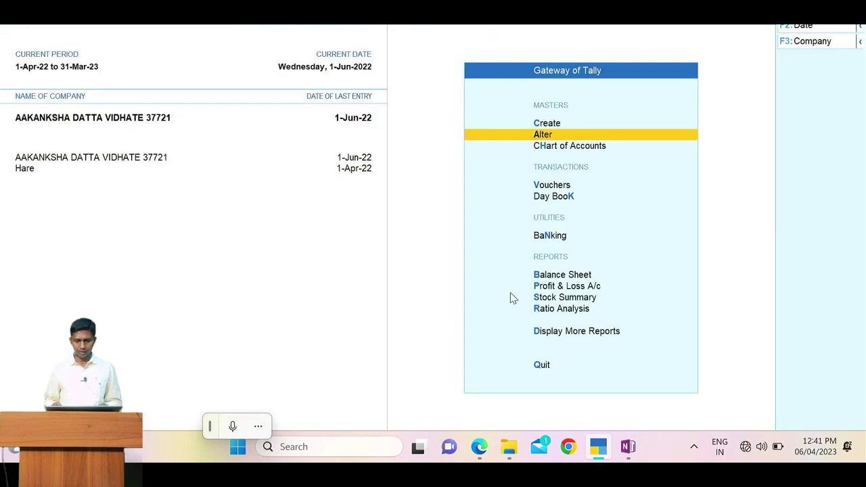
pyautogui.press('Down')
pyautogui.press('Down')
pyautogui.press('Down')
pyautogui.press('Down')
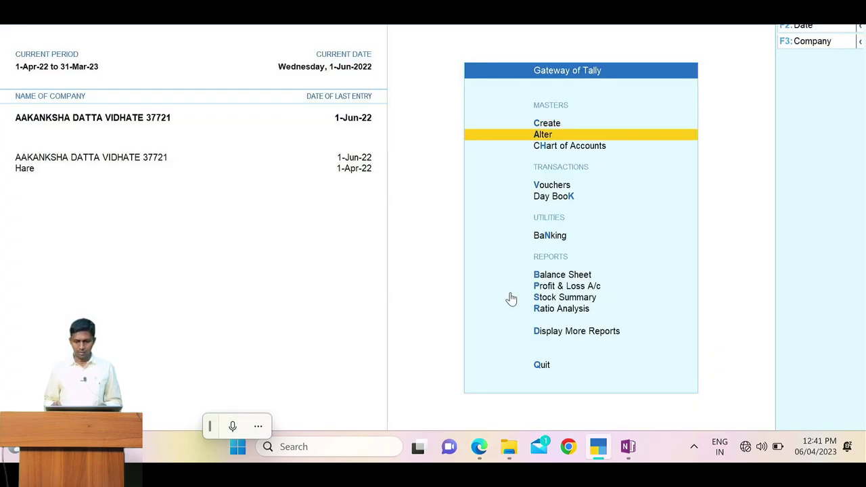
pyautogui.press('Up')
pyautogui.press('Return')
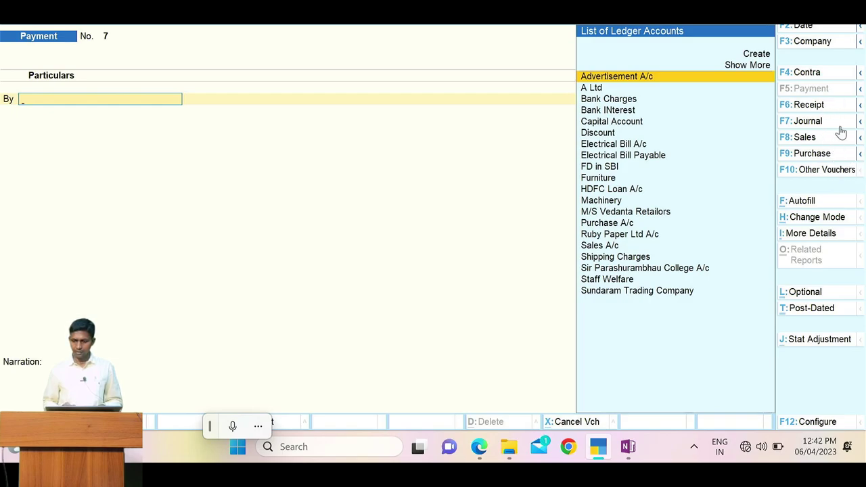
pyautogui.click(862, 124)
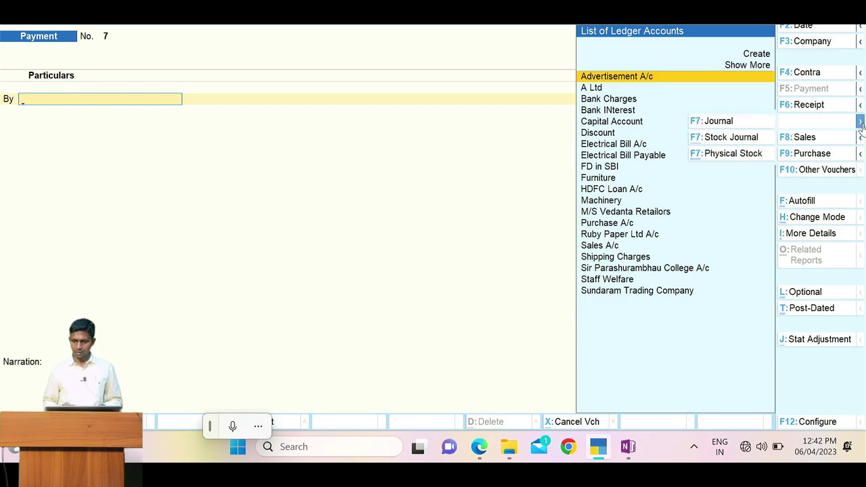
pyautogui.click(733, 138)
pyautogui.press('Up')
# Step: Start a new Manufacturing Journal voucher dated 2-6-2022
pyautogui.press('Return')
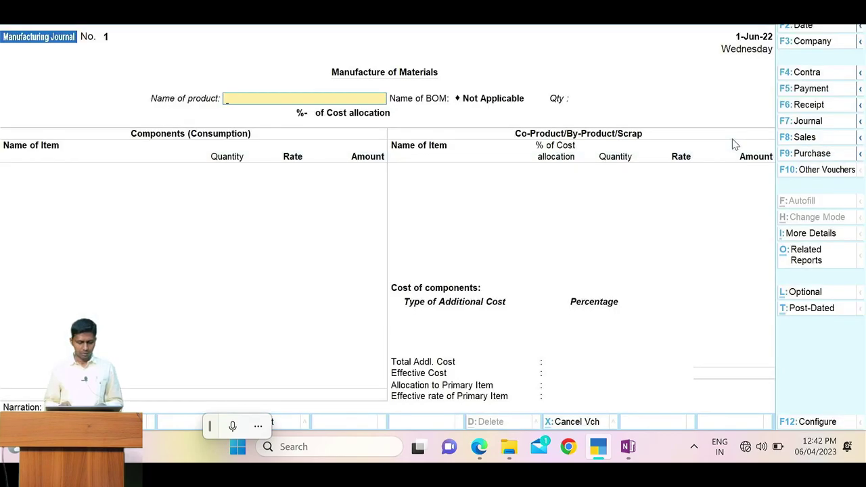
pyautogui.write('Om')
pyautogui.hotkey('alt', 'Tab')
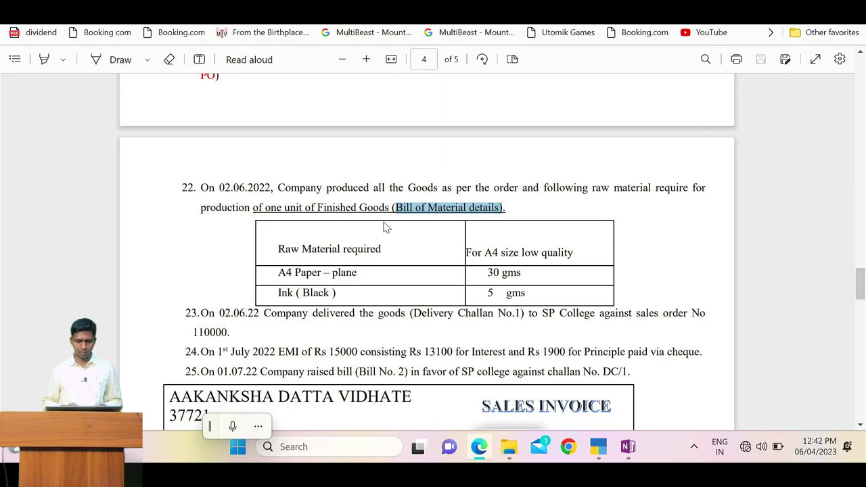
pyautogui.hotkey('alt', 'Tab')
pyautogui.press('F2')
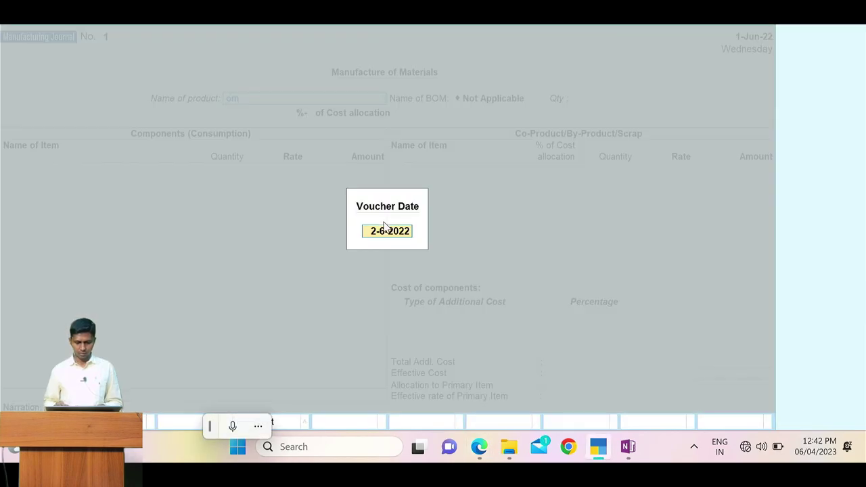
pyautogui.press('Escape')
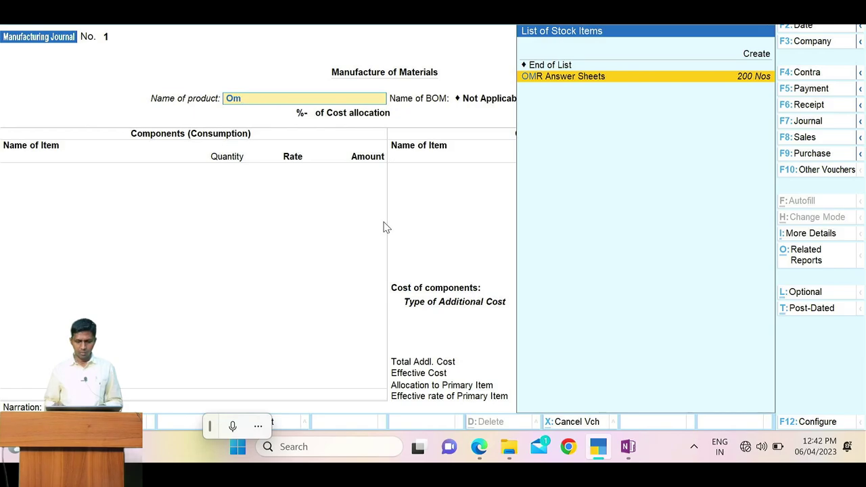
# Step: Select OMR Answer Sheets as the product and enter a production quantity of 7,000 Nos
pyautogui.press('Return')
pyautogui.press('Return')
pyautogui.hotkey('alt', 'Tab')
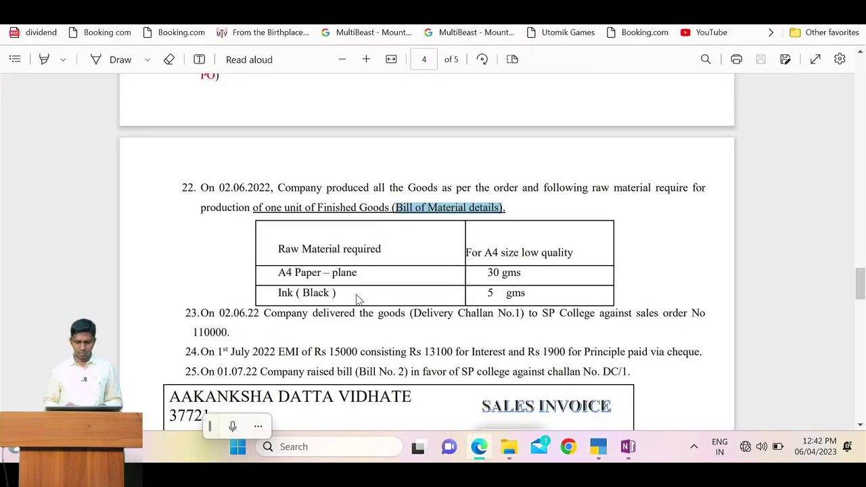
pyautogui.scroll(10, 392, 272)
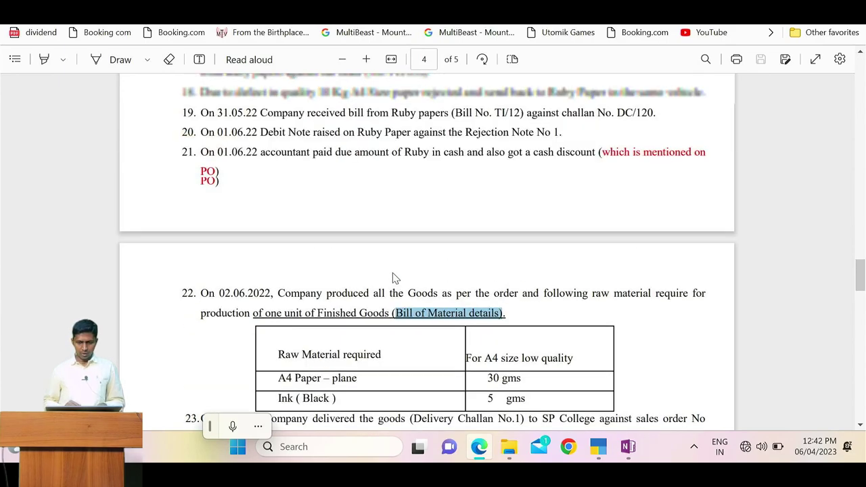
pyautogui.scroll(15, 392, 274)
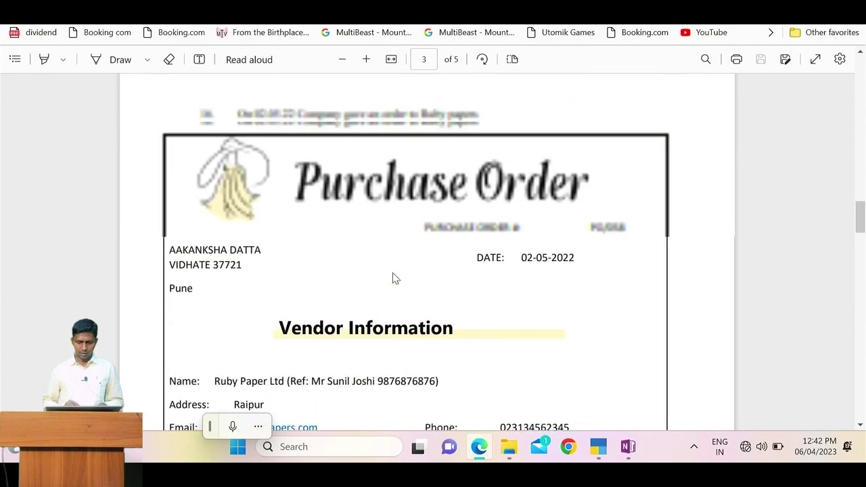
pyautogui.scroll(-4, 392, 274)
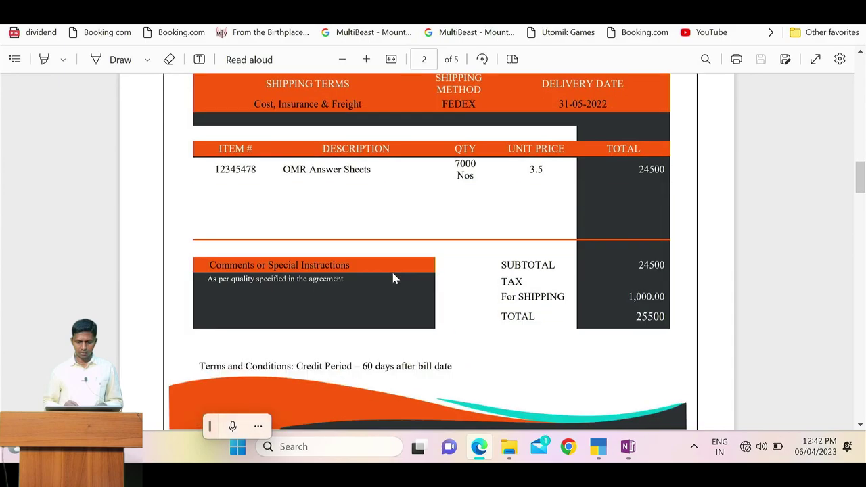
pyautogui.scroll(-5, 469, 169)
pyautogui.hotkey('alt', 'Tab')
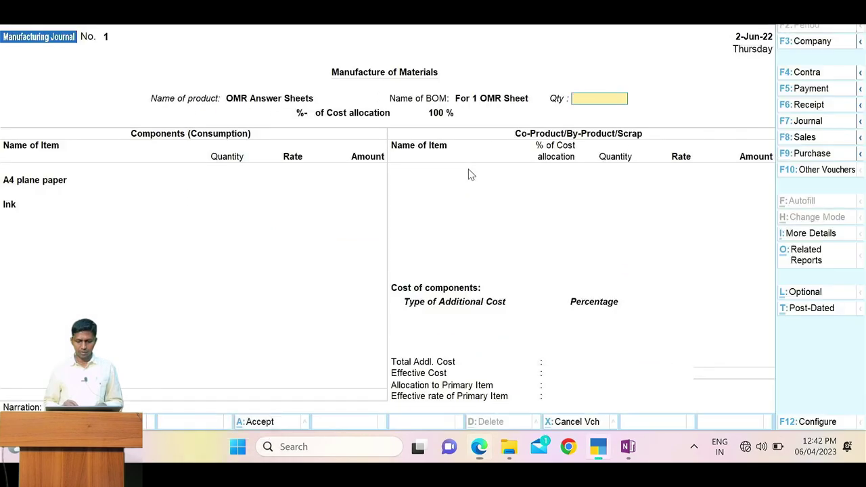
pyautogui.write('000')
pyautogui.press('Return')
# Step: Review question 22's per-unit paper and ink requirements in the assignment PDF
pyautogui.hotkey('alt', 'Tab')
pyautogui.scroll(-8, 469, 169)
pyautogui.scroll(4, 469, 169)
pyautogui.scroll(-5, 469, 169)
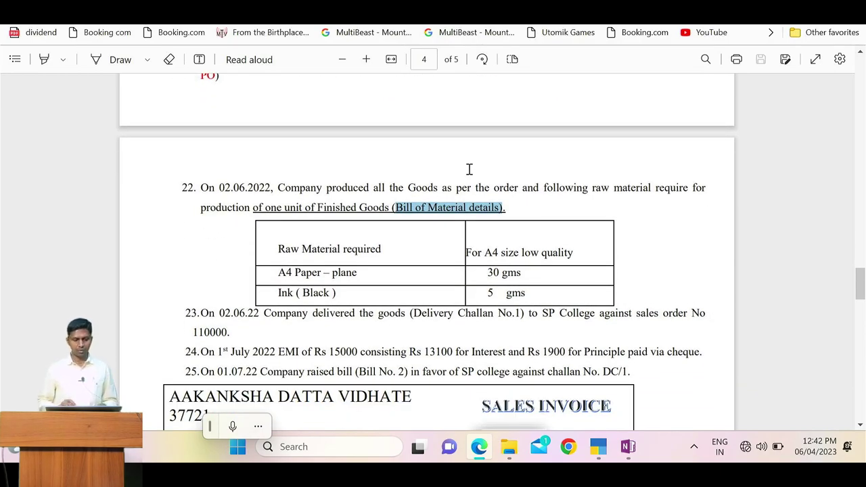
# Step: Accept the calculated A4 plane paper and Ink consumption lines and skip additional costs
pyautogui.hotkey('alt', 'Tab')
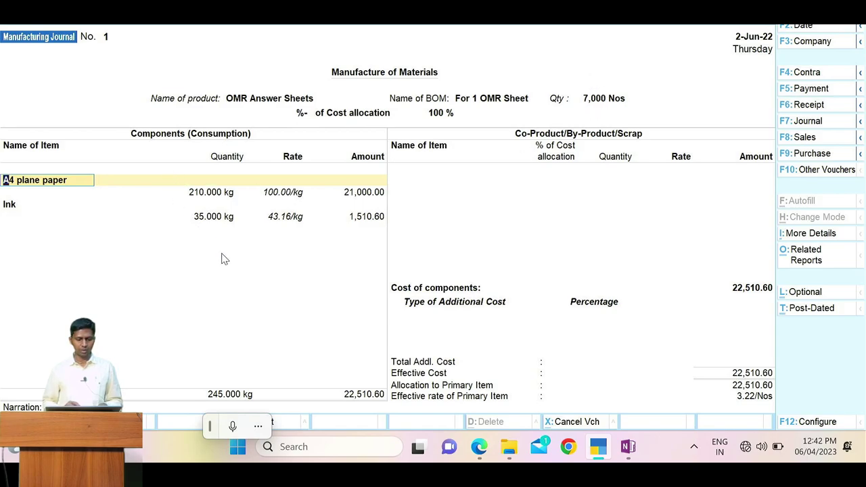
pyautogui.press('Return')
pyautogui.press('Return')
pyautogui.press('Return')
pyautogui.press('Return')
pyautogui.press('Return')
pyautogui.press('Return')
pyautogui.press('Return')
pyautogui.press('Return')
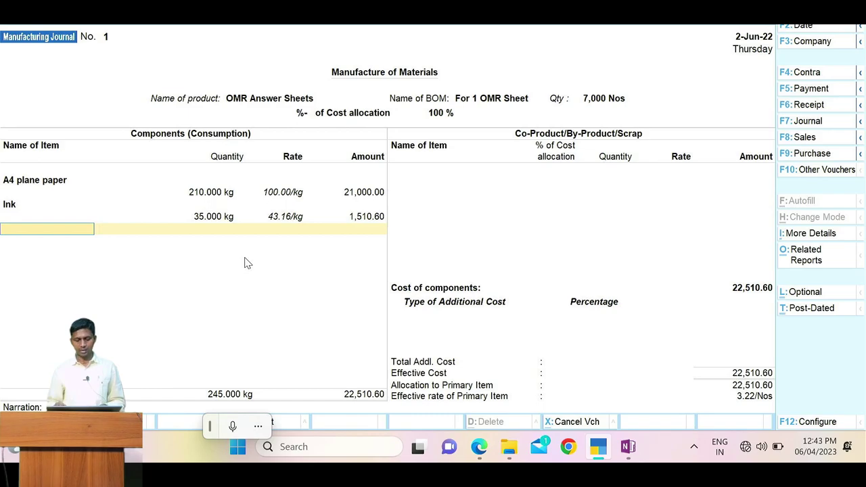
pyautogui.press('BackSpace')
pyautogui.press('BackSpace')
pyautogui.press('Return')
pyautogui.press('Return')
pyautogui.press('Return')
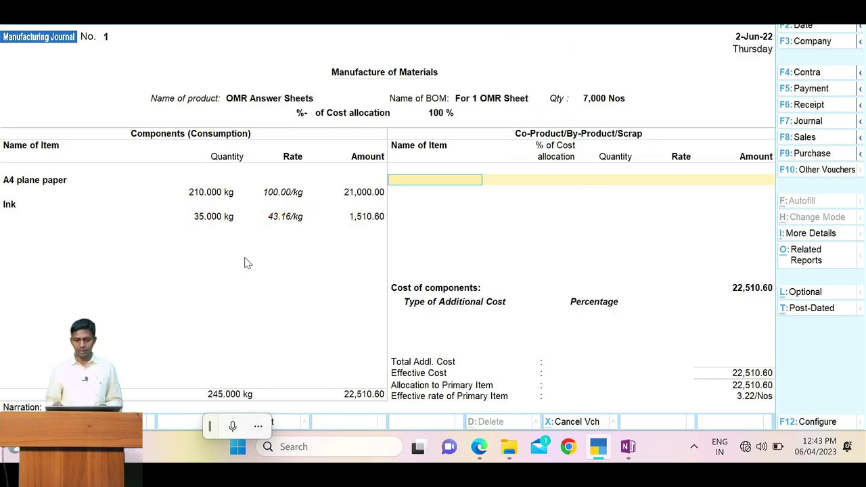
pyautogui.press('Return')
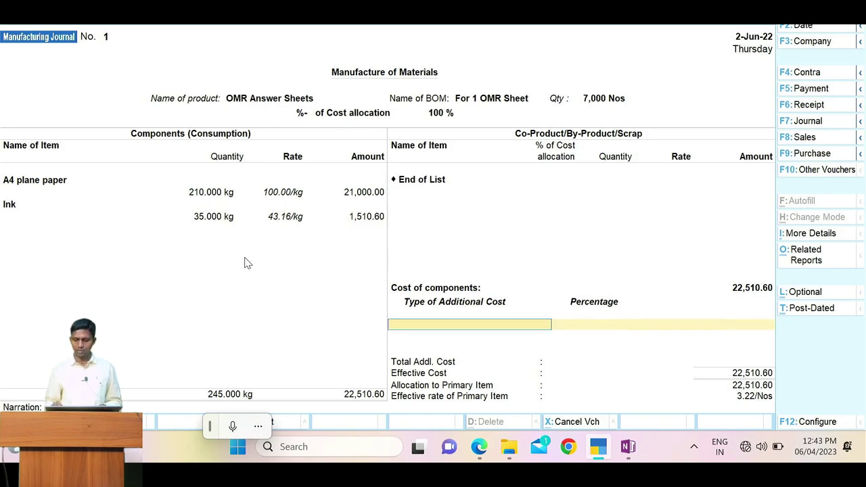
pyautogui.press('Return')
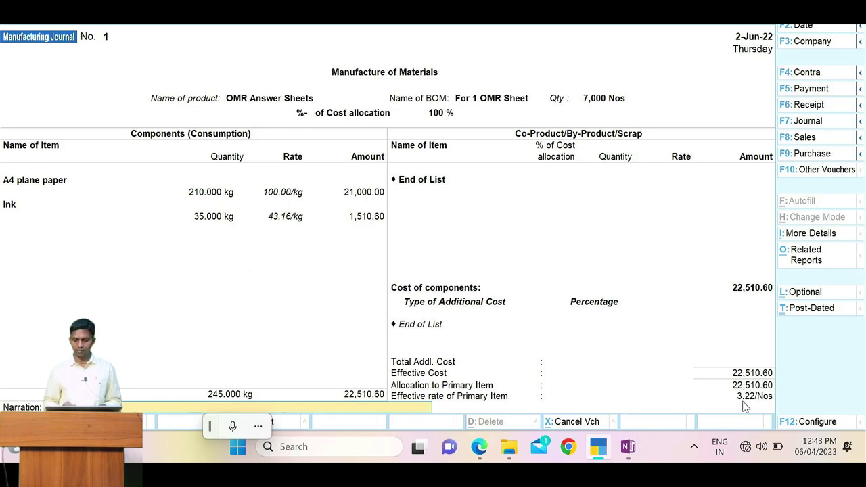
# Step: Recheck the question in the PDF, then accept Manufacturing Journal No. 1 with Ctrl+A
pyautogui.hotkey('alt', 'Tab')
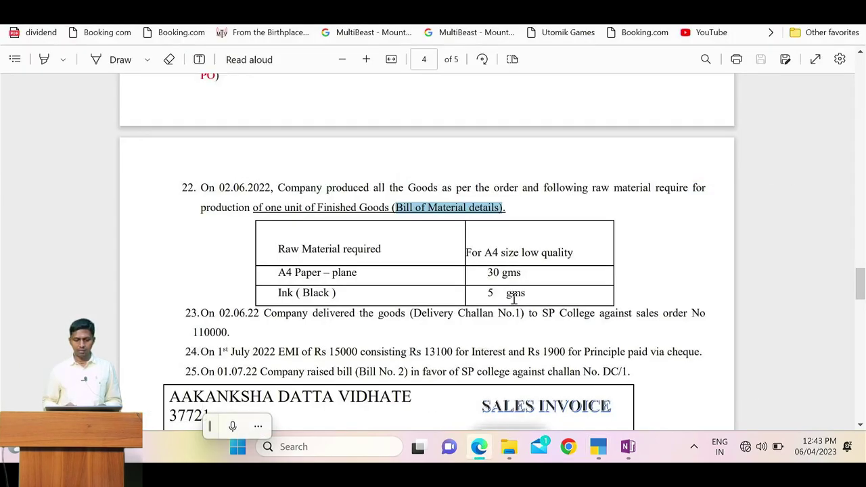
pyautogui.scroll(3, 514, 298)
pyautogui.scroll(-3, 514, 299)
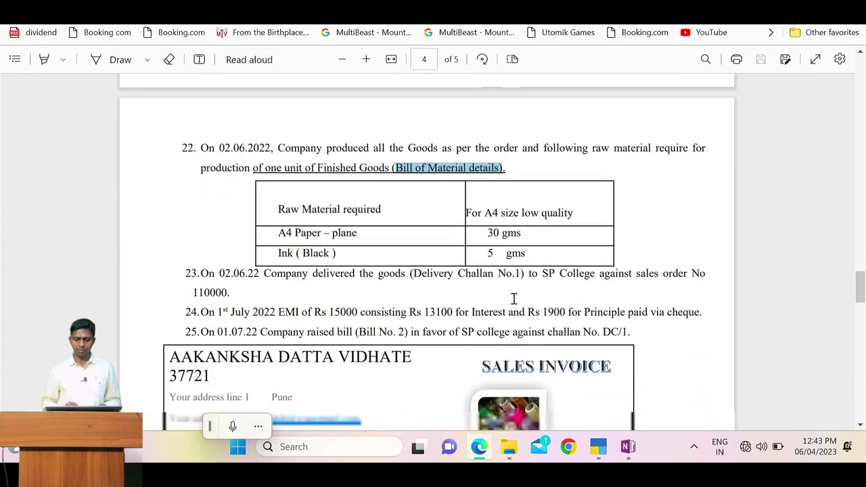
pyautogui.hotkey('alt', 'Tab')
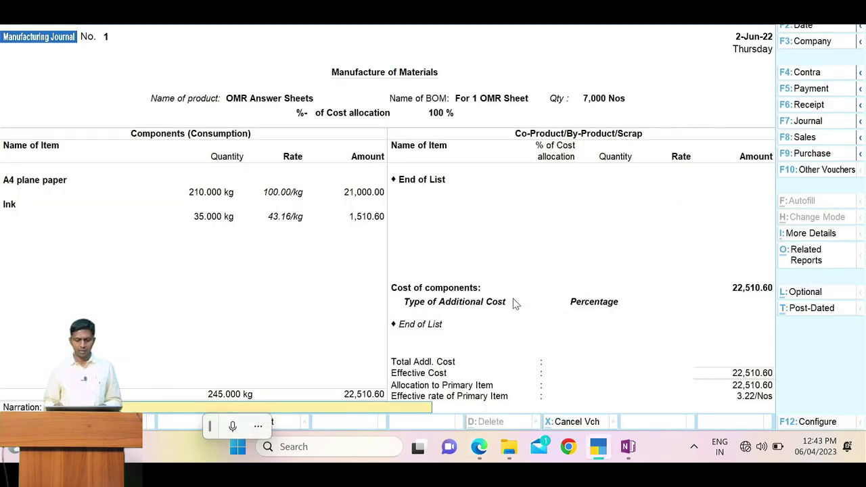
pyautogui.press('Return')
pyautogui.press('Escape')
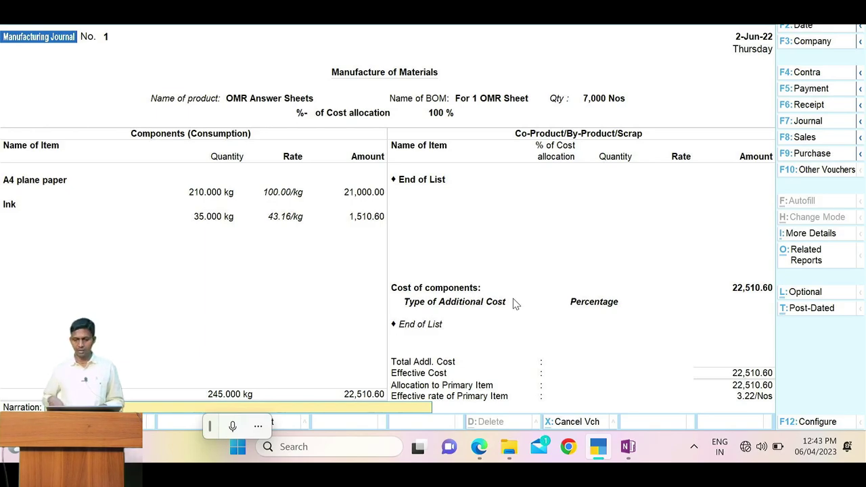
pyautogui.hotkey('alt', 'Tab')
pyautogui.hotkey('alt', 'Tab')
pyautogui.hotkey('ctrl', 'a')
pyautogui.hotkey('alt', 'Tab')
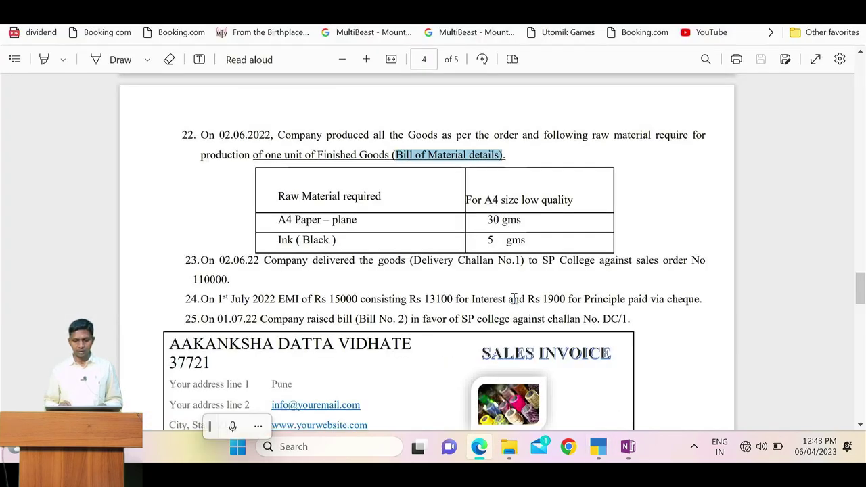
# Step: Highlight the Delivery Challan No.1 wording of question 23 in the PDF
pyautogui.scroll(-1, 514, 299)
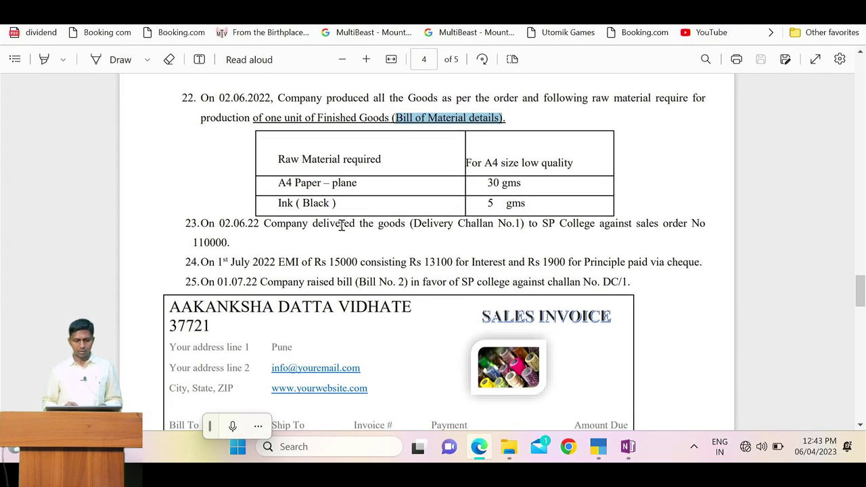
pyautogui.click(341, 225)
pyautogui.moveTo(340, 228); pyautogui.dragTo(452, 228)
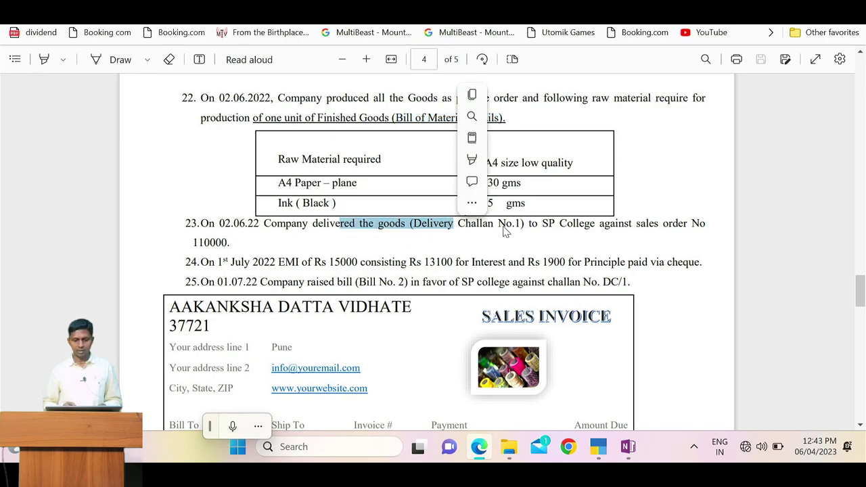
pyautogui.hotkey('alt', 'Tab')
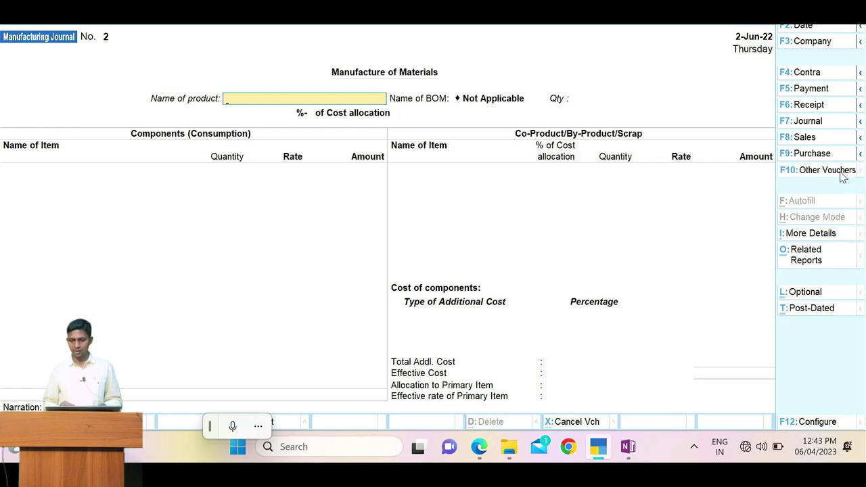
# Step: Activate the Delivery Note voucher type from the other-vouchers list, checking the delivery question in the PDF
pyautogui.click(817, 174)
pyautogui.press('Down')
pyautogui.press('Down')
pyautogui.press('Down')
pyautogui.press('Down')
pyautogui.press('Down')
pyautogui.press('Down')
pyautogui.press('Up')
pyautogui.press('Up')
pyautogui.press('Up')
pyautogui.press('Up')
pyautogui.press('Up')
pyautogui.press('Up')
pyautogui.press('Up')
pyautogui.press('Up')
pyautogui.press('Up')
pyautogui.press('Up')
pyautogui.press('Up')
pyautogui.press('Up')
pyautogui.press('Up')
pyautogui.press('Up')
pyautogui.press('Up')
pyautogui.press('Up')
pyautogui.press('Up')
pyautogui.press('Up')
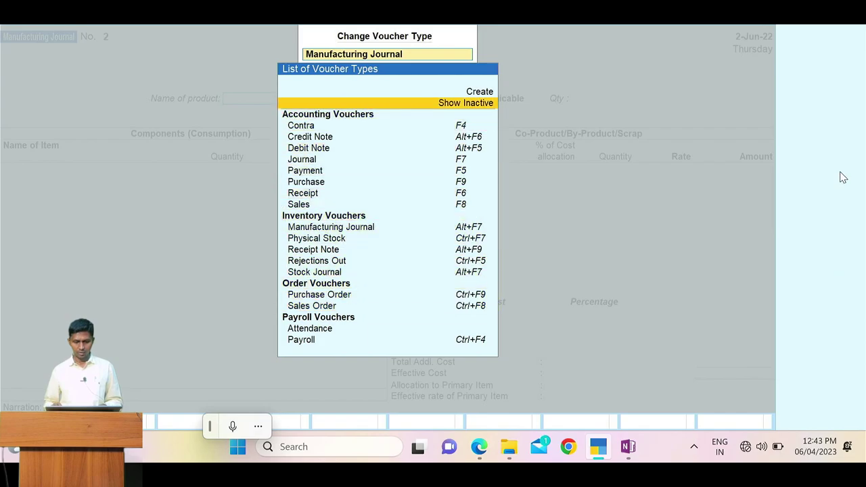
pyautogui.press('Return')
pyautogui.press('Down')
pyautogui.press('Down')
pyautogui.press('Down')
pyautogui.press('Down')
pyautogui.press('Down')
pyautogui.press('Down')
pyautogui.press('Down')
pyautogui.press('Down')
pyautogui.press('Down')
pyautogui.press('Down')
pyautogui.press('Down')
pyautogui.press('Down')
pyautogui.press('Down')
pyautogui.press('Down')
pyautogui.press('Down')
pyautogui.press('Down')
pyautogui.press('Down')
pyautogui.press('Down')
pyautogui.press('Down')
pyautogui.press('Up')
pyautogui.press('Up')
pyautogui.press('Up')
pyautogui.press('Up')
pyautogui.press('Up')
pyautogui.press('Up')
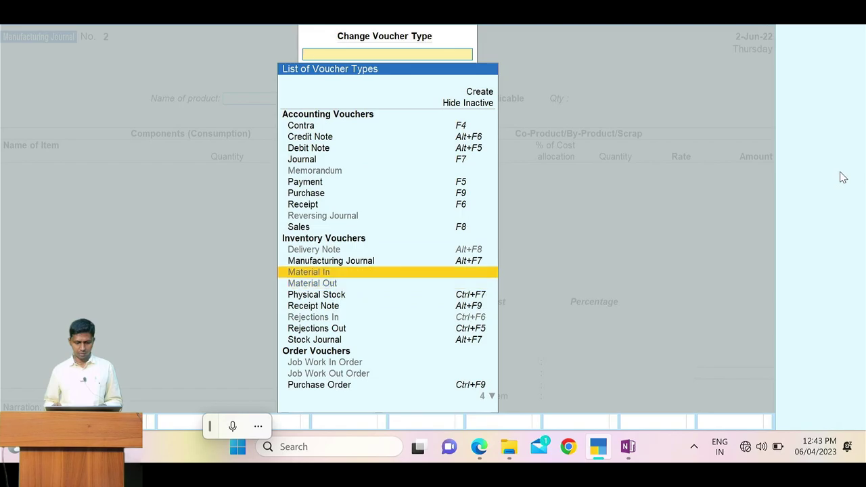
pyautogui.press('Return')
pyautogui.press('Return')
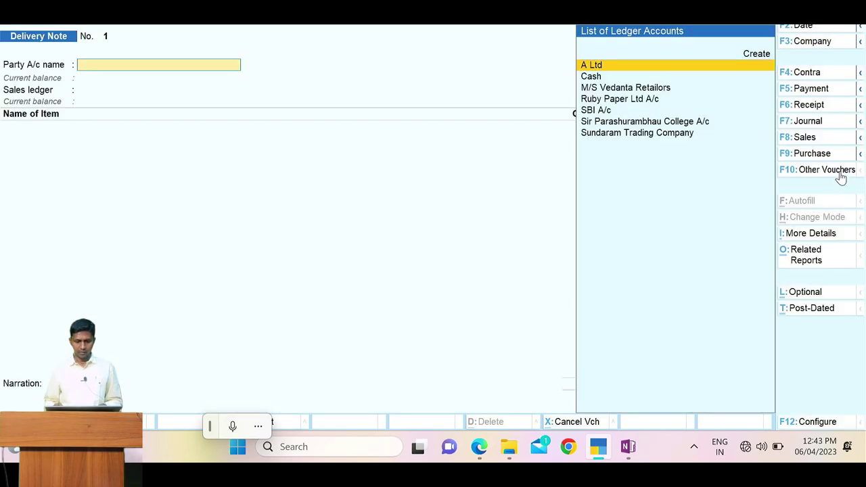
pyautogui.hotkey('alt', 'Tab')
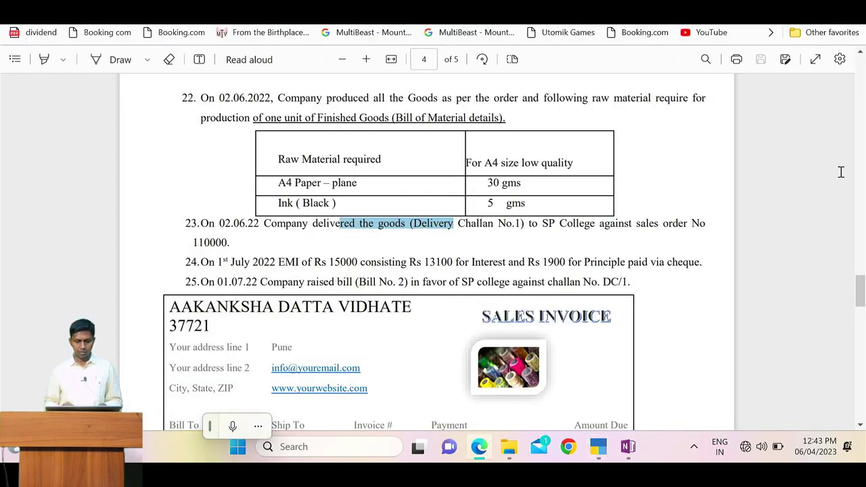
pyautogui.hotkey('alt', 'Tab')
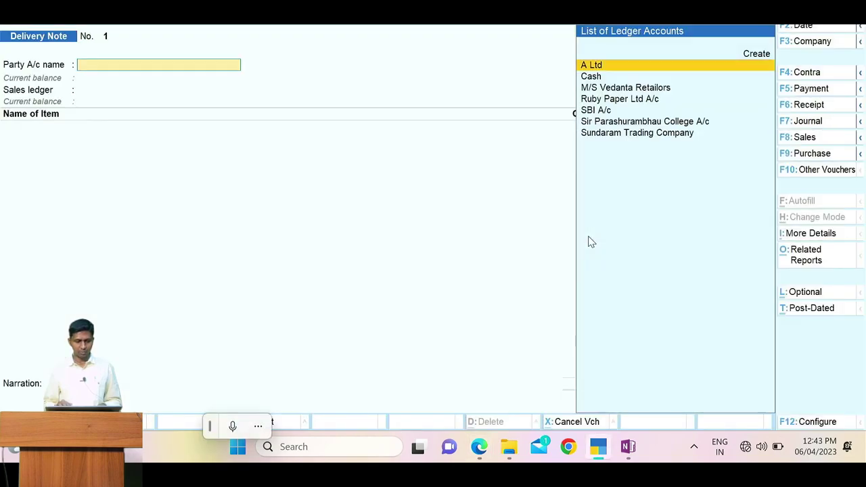
# Step: Pick Sir Parashurambhau College A/c as the party and link the delivery to order 1
pyautogui.write('Ss')
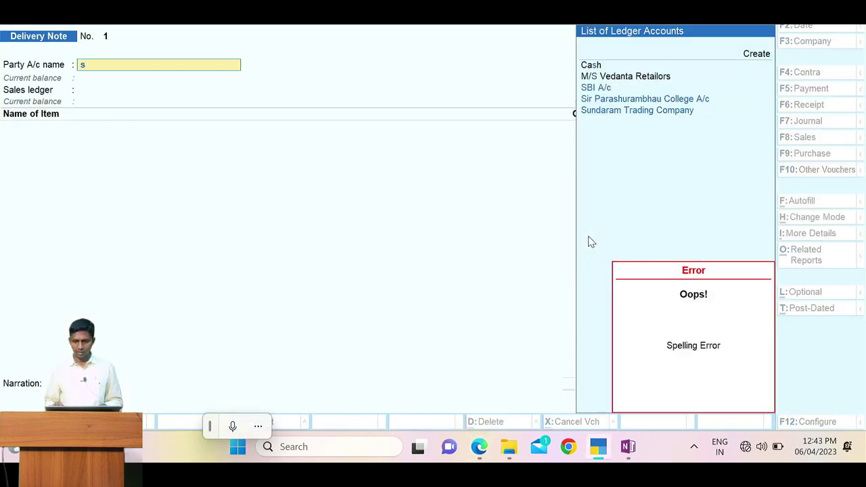
pyautogui.press('Down')
pyautogui.press('Down')
pyautogui.press('Return')
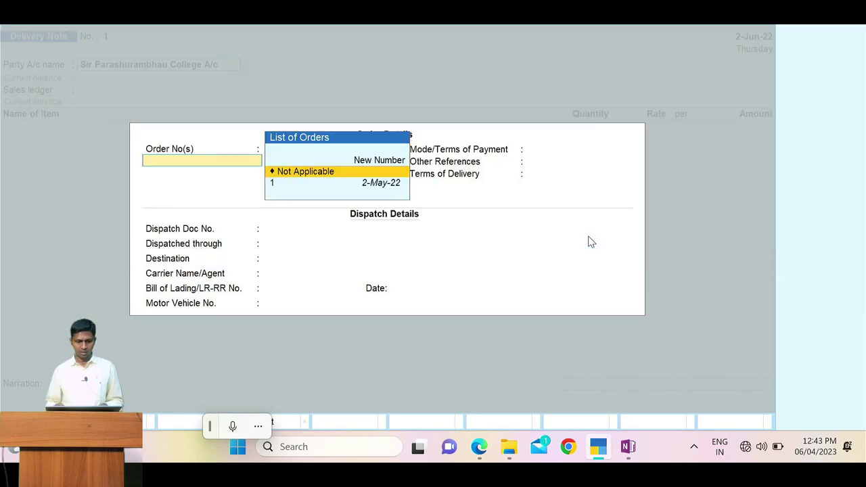
pyautogui.press('Down')
pyautogui.press('Return')
pyautogui.press('Return')
pyautogui.press('Return')
pyautogui.press('Return')
pyautogui.press('Return')
pyautogui.press('Return')
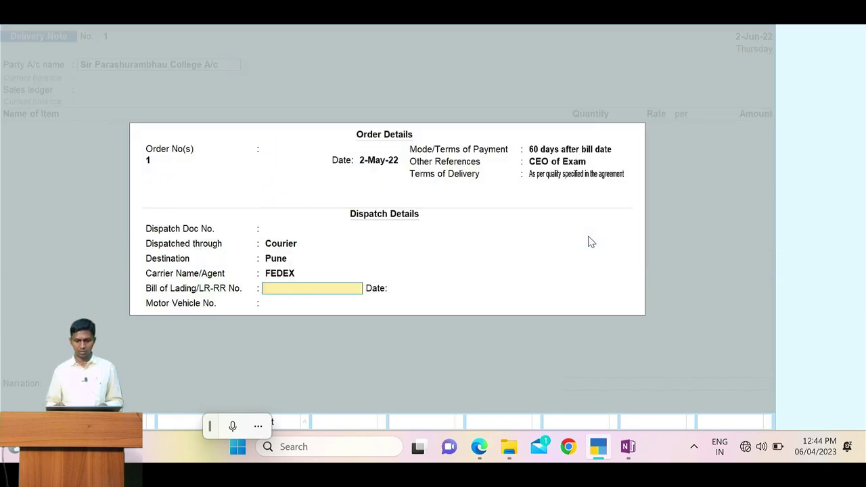
pyautogui.hotkey('alt', 'Tab')
# Step: Look up the challan number in the assignment PDF and go back to the order number field
pyautogui.moveTo(466, 224); pyautogui.dragTo(523, 226)
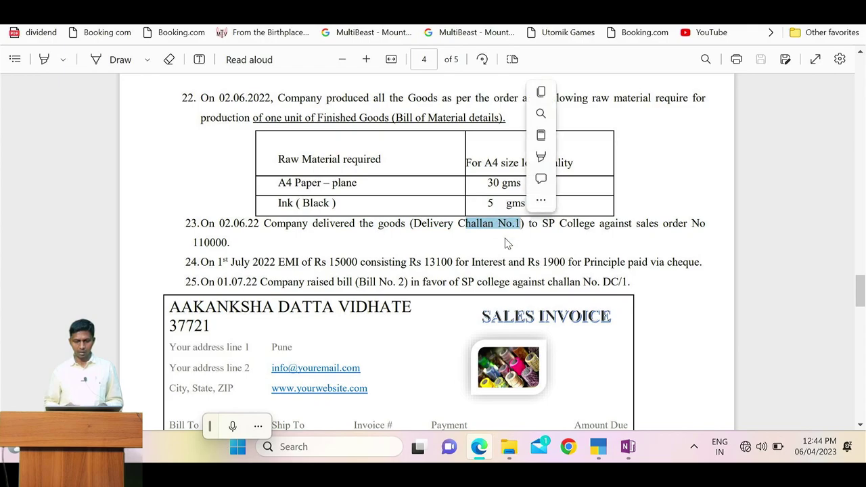
pyautogui.hotkey('ctrl', 'c')
pyautogui.click(209, 244)
pyautogui.hotkey('alt', 'Tab')
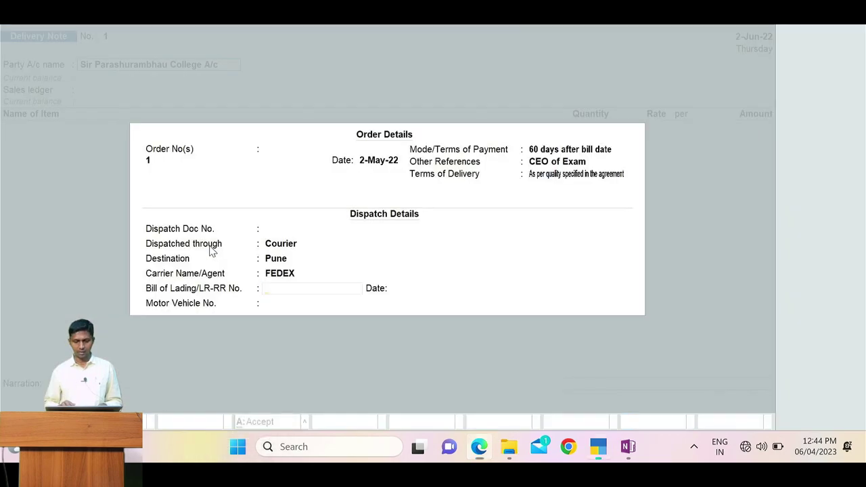
pyautogui.press('Up')
pyautogui.press('Up')
pyautogui.press('Up')
pyautogui.press('Up')
pyautogui.press('Up')
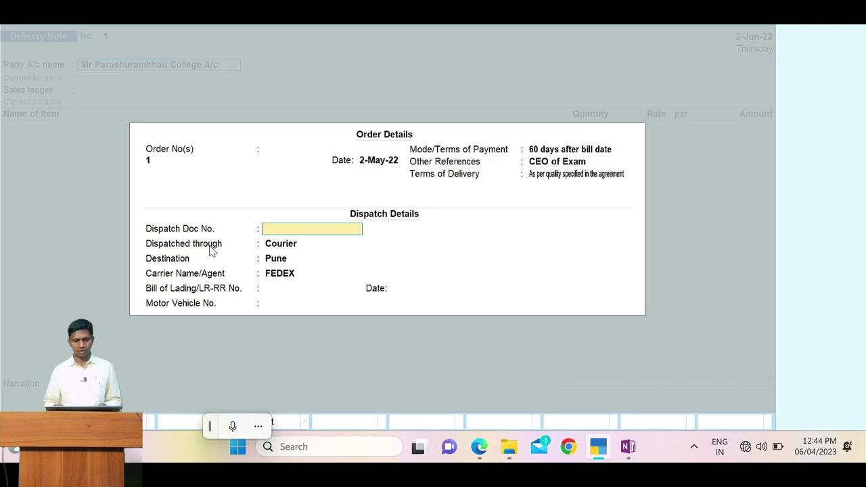
# Step: Check sales order number 110000 in the PDF and confirm order 1 for this delivery
pyautogui.hotkey('alt', 'Tab')
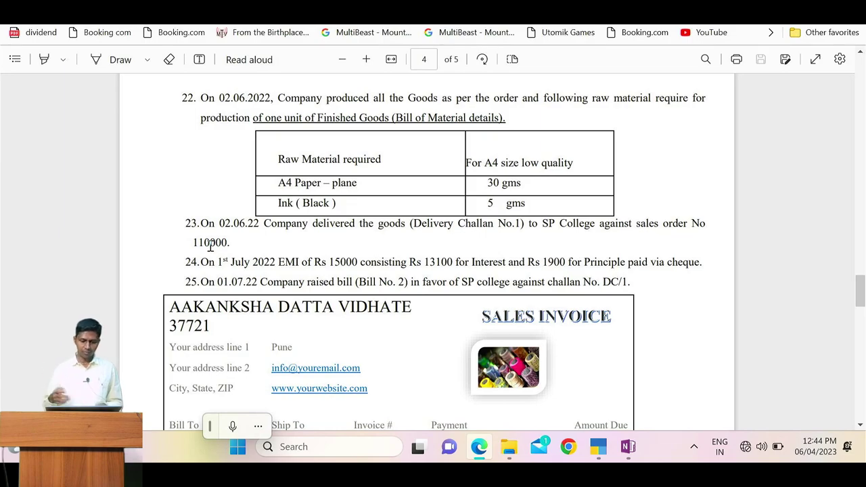
pyautogui.doubleClick(210, 247)
pyautogui.hotkey('alt', 'Tab')
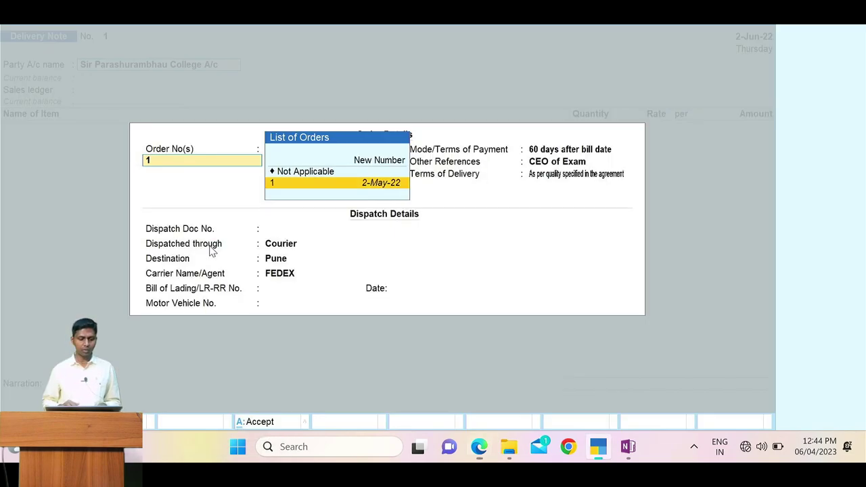
pyautogui.press('Return')
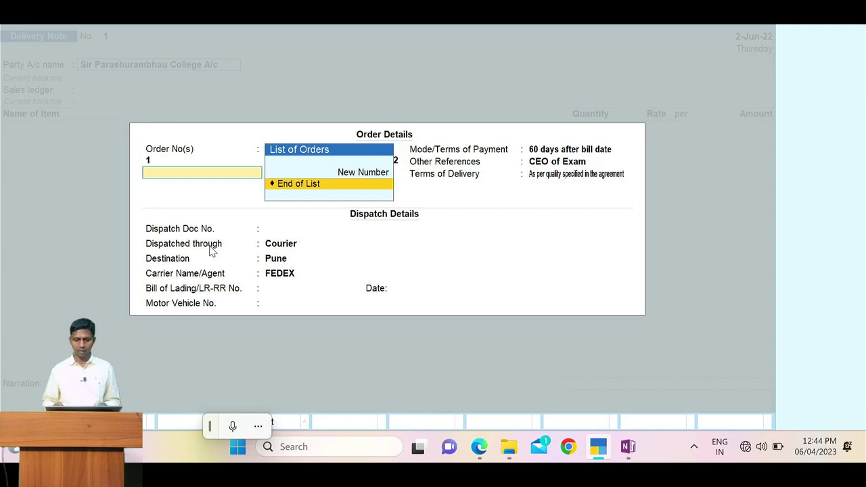
pyautogui.press('Return')
pyautogui.press('Return')
pyautogui.press('Return')
pyautogui.press('Return')
pyautogui.press('Return')
pyautogui.press('Return')
pyautogui.press('Return')
pyautogui.hotkey('alt', 'Tab')
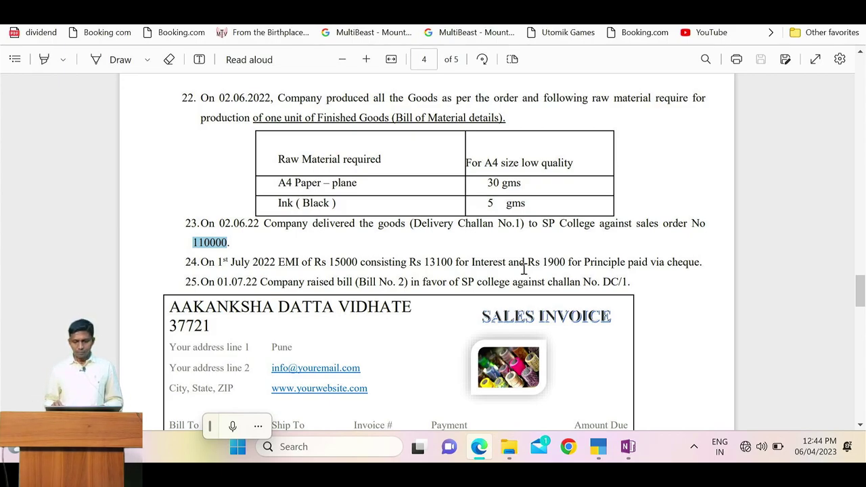
pyautogui.hotkey('alt', 'Tab')
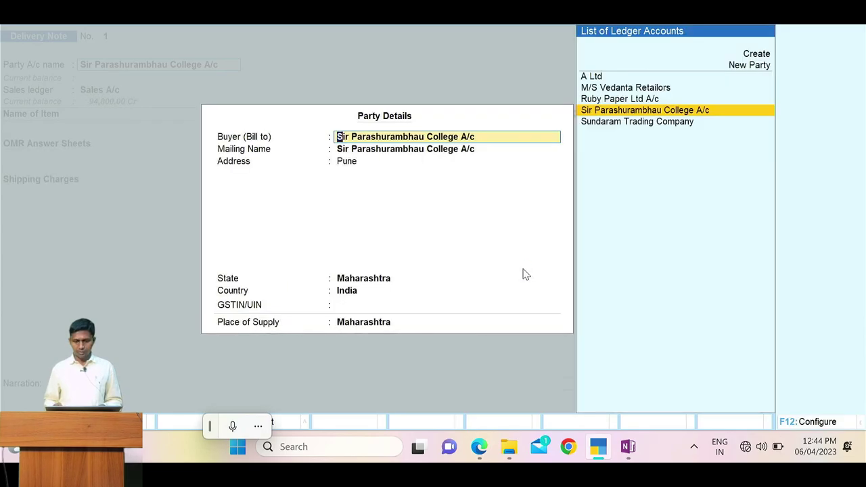
# Step: Accept the dispatch details and party details with Maharashtra as the state
pyautogui.press('Return')
pyautogui.press('Return')
pyautogui.press('Return')
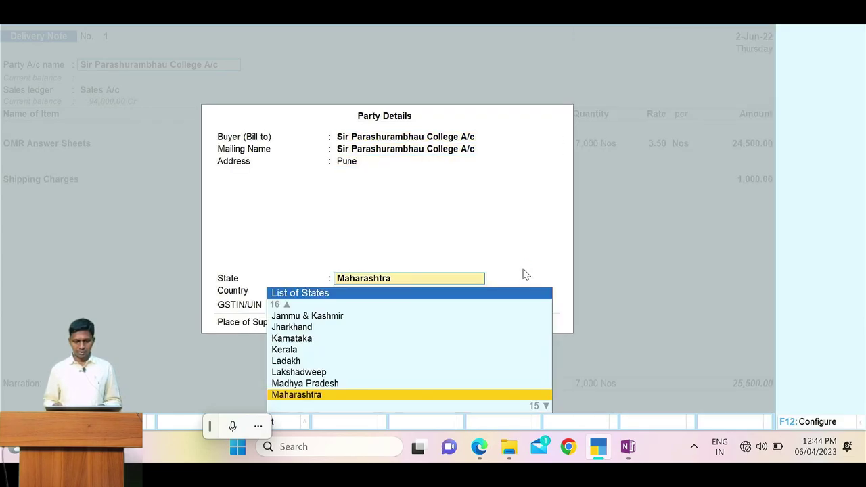
pyautogui.press('Return')
pyautogui.press('Return')
pyautogui.press('Return')
pyautogui.hotkey('alt', 'Tab')
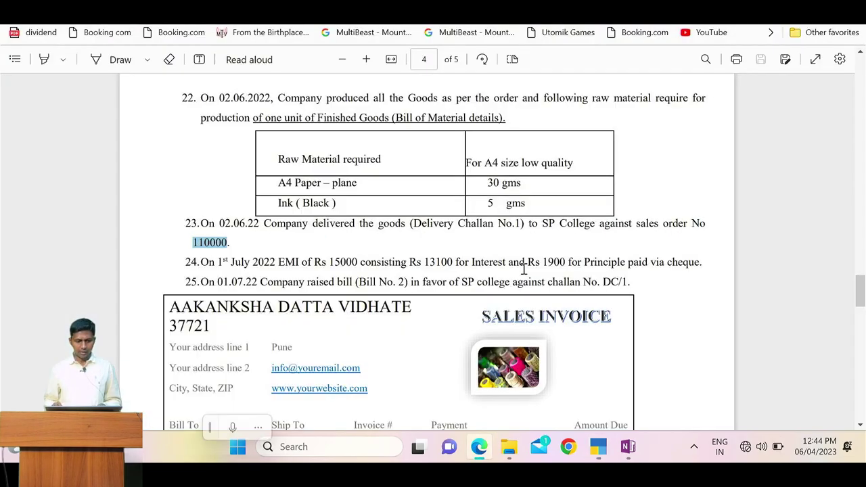
pyautogui.hotkey('alt', 'Tab')
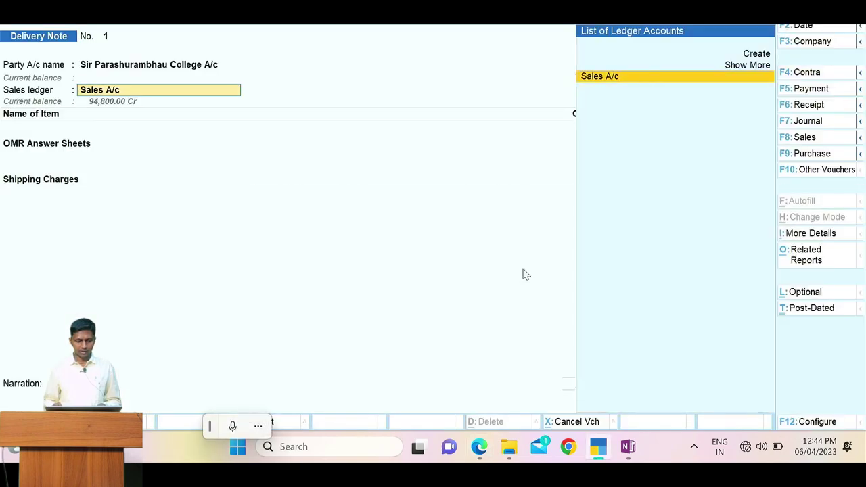
# Step: Set Sales A/c as the ledger and accept the OMR Answer Sheets and Shipping Charges amounts
pyautogui.press('Return')
pyautogui.press('Return')
pyautogui.press('Return')
pyautogui.press('Return')
pyautogui.press('Return')
pyautogui.press('Return')
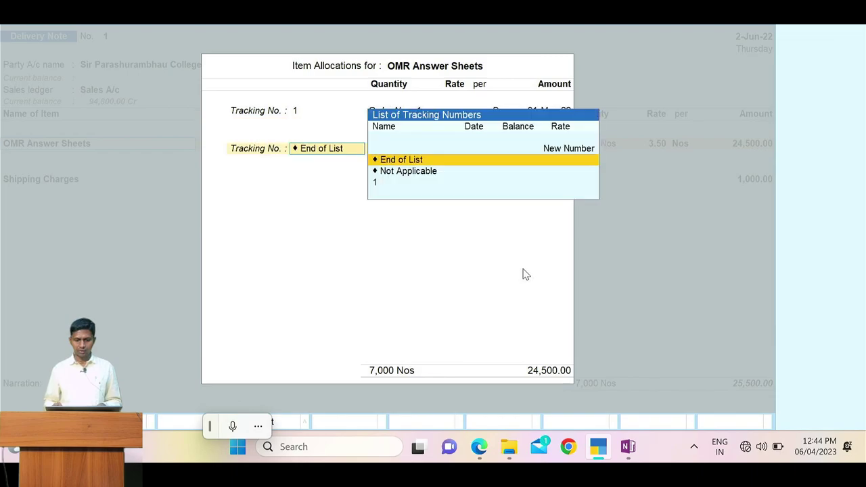
pyautogui.press('Return')
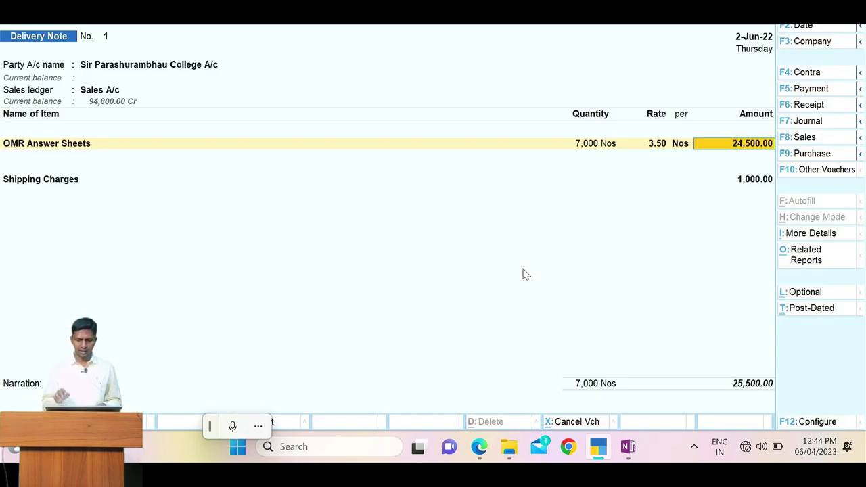
pyautogui.press('Return')
pyautogui.press('Return')
pyautogui.press('Return')
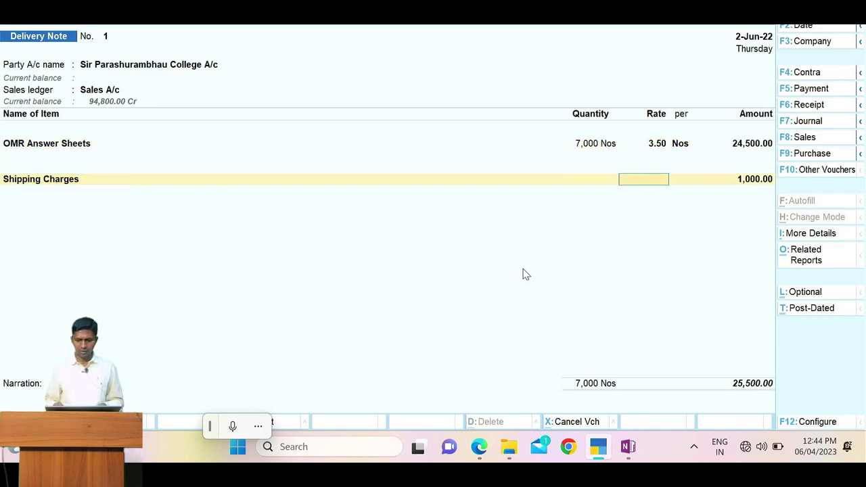
pyautogui.press('Return')
pyautogui.press('Return')
# Step: Verify the delivery note against the assignment PDF and accept it
pyautogui.hotkey('alt', 'Tab')
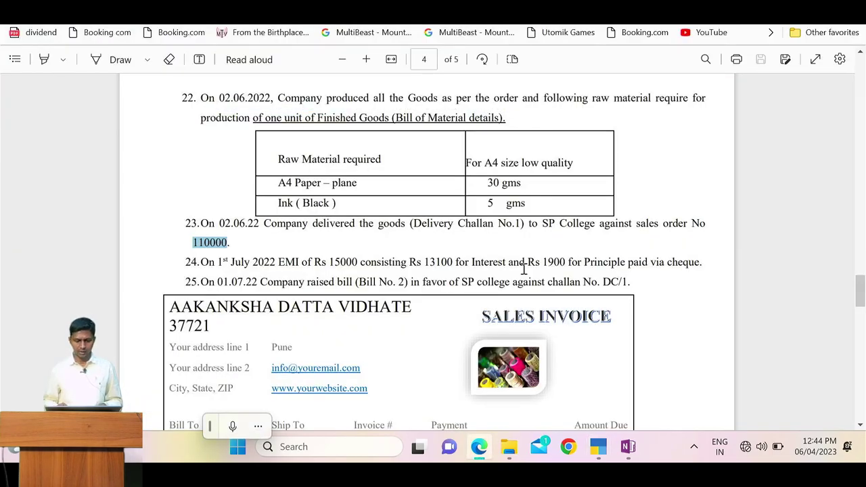
pyautogui.hotkey('alt', 'Tab')
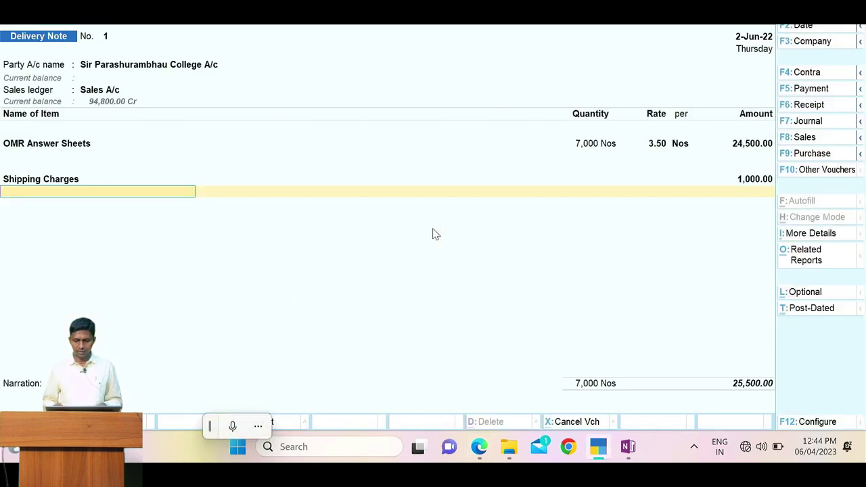
pyautogui.hotkey('alt', 'Tab')
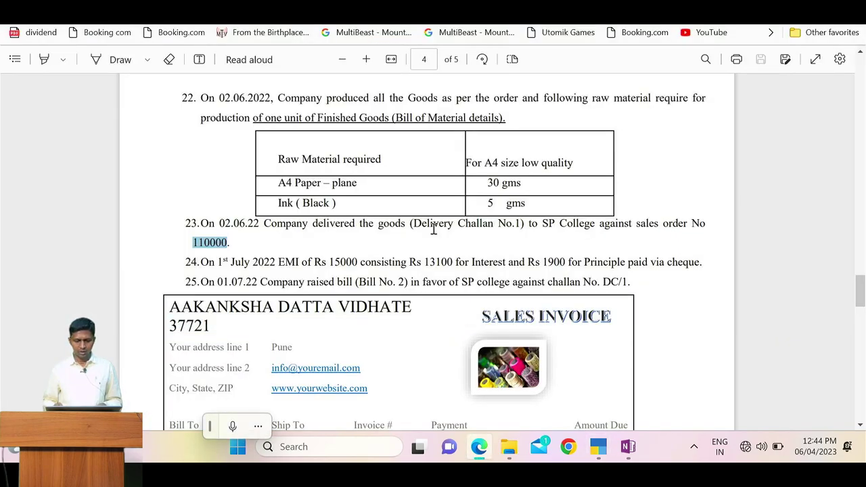
pyautogui.hotkey('alt', 'Tab')
pyautogui.press('Return')
pyautogui.press('Return')
pyautogui.press('Return')
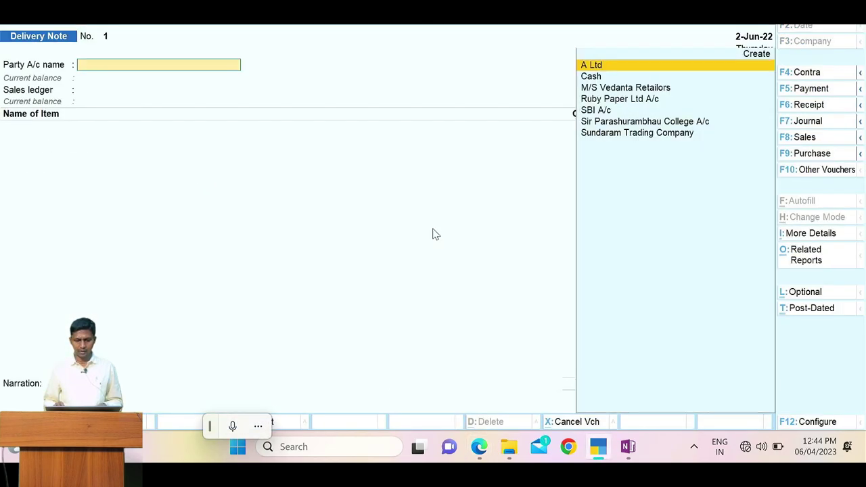
# Step: Set the voucher date to 1-Jul-22, as given in item 24 of the PDF
pyautogui.hotkey('alt', 'Tab')
pyautogui.moveTo(211, 262); pyautogui.dragTo(267, 265)
pyautogui.hotkey('alt', 'Tab')
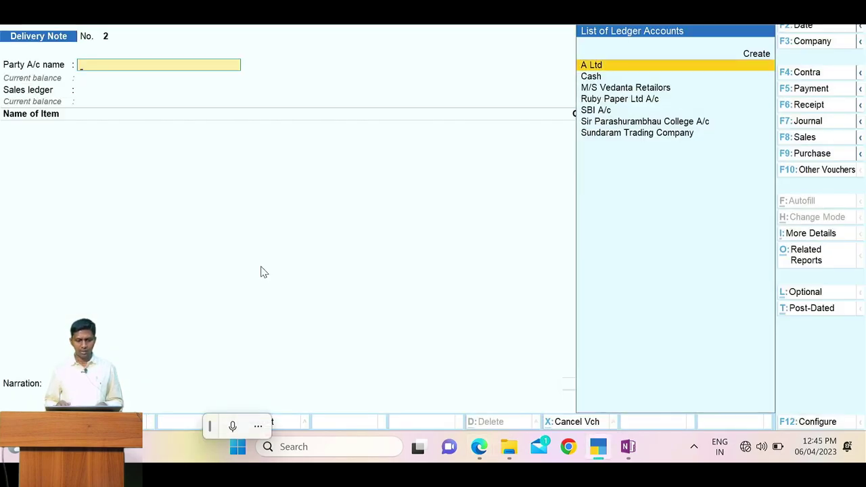
pyautogui.press('F2')
pyautogui.write('1.7')
pyautogui.press('Return')
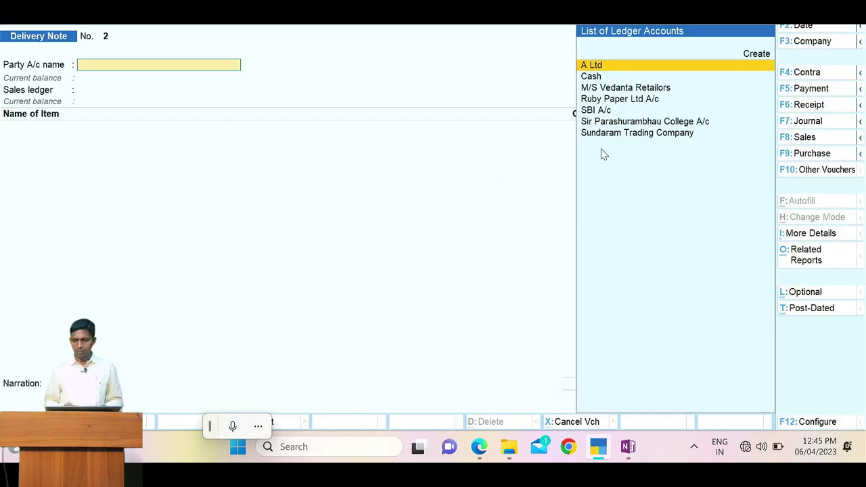
# Step: Start a Payment voucher and debit HDFC Loan A/c with the 1,900 principal
pyautogui.click(812, 90)
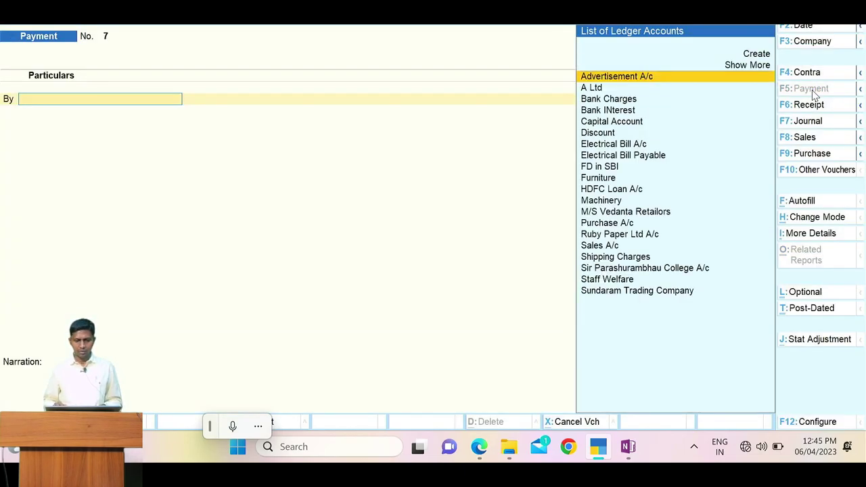
pyautogui.hotkey('alt', 'Tab')
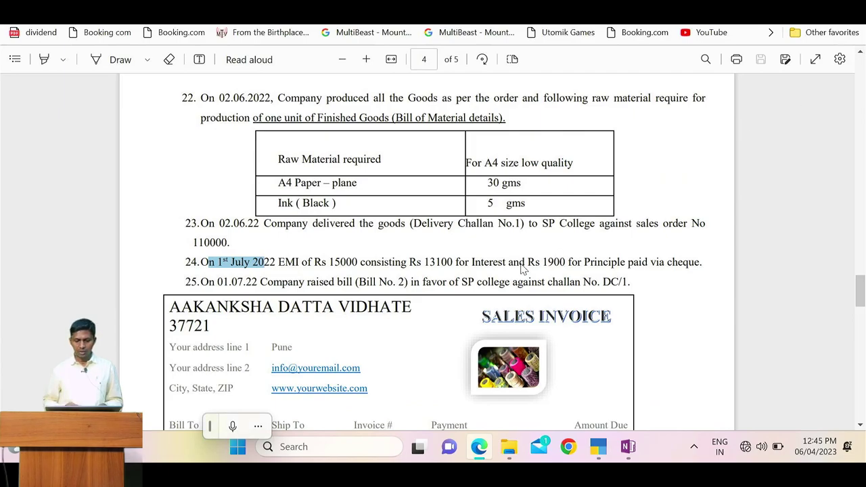
pyautogui.hotkey('alt', 'Tab')
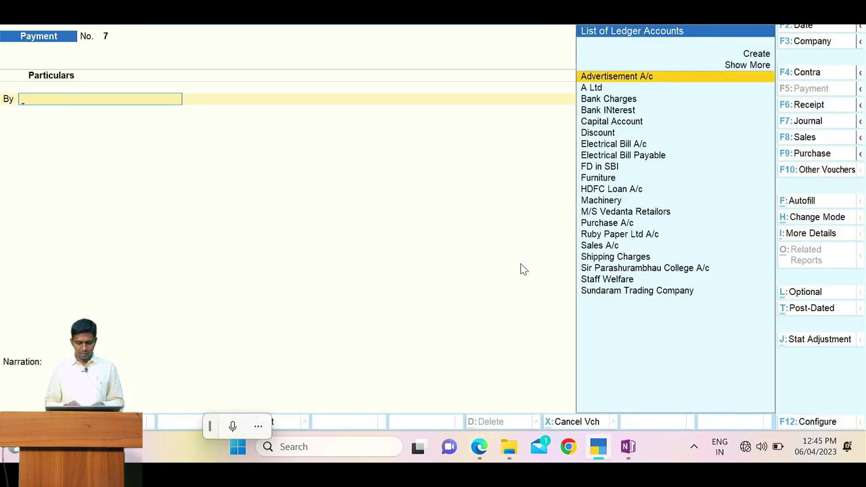
pyautogui.write('Hdfc')
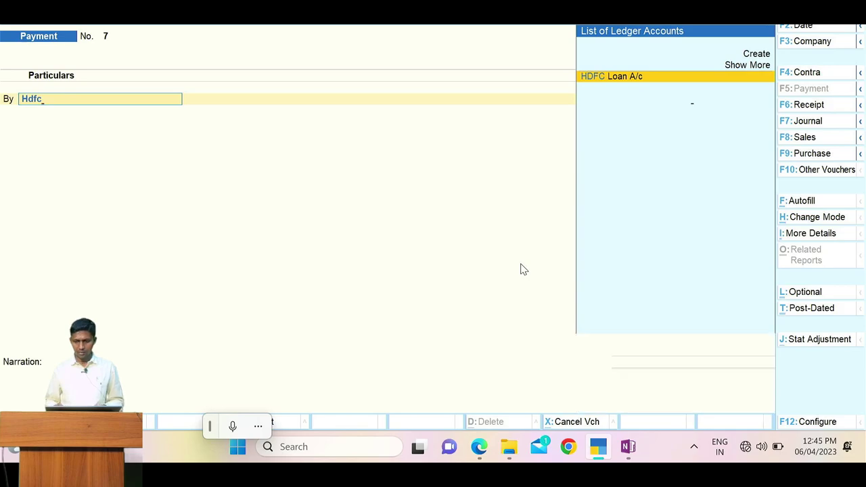
pyautogui.press('Return')
pyautogui.hotkey('alt', 'Tab')
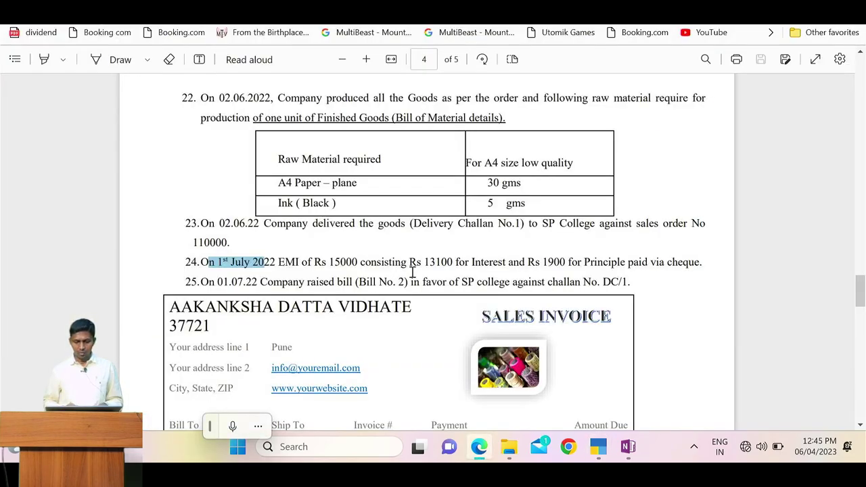
pyautogui.click(437, 262)
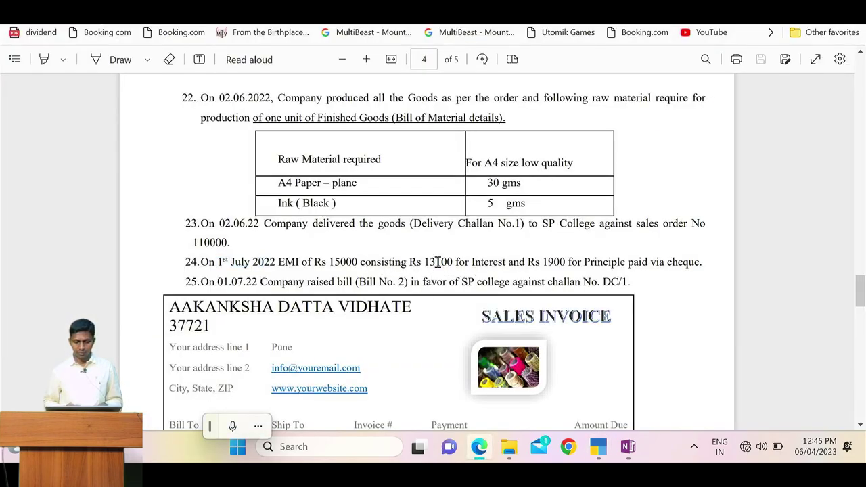
pyautogui.doubleClick(546, 262)
pyautogui.hotkey('alt', 'Tab')
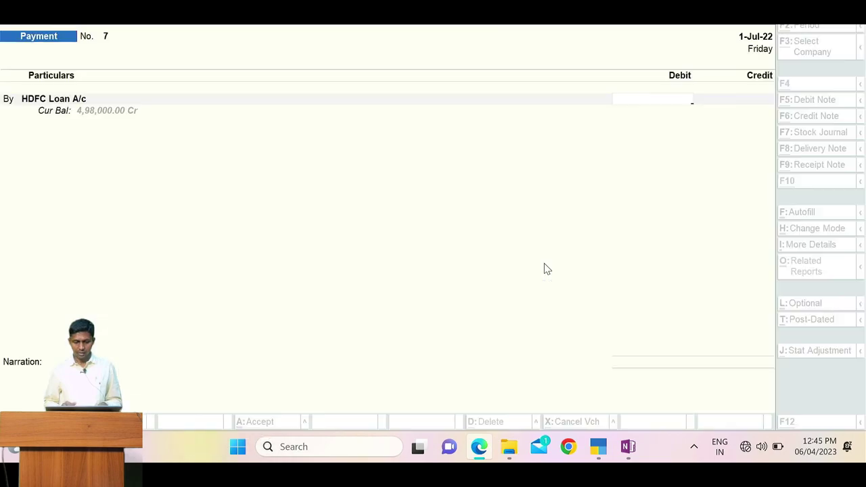
pyautogui.write('1,900')
pyautogui.press('Return')
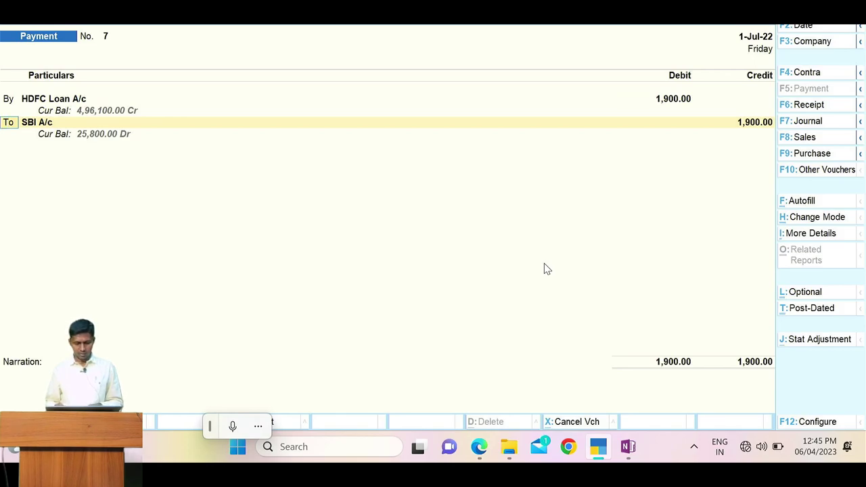
# Step: Add a second debit line to Bank INterest for 13,100
pyautogui.press('b')
pyautogui.press('Return')
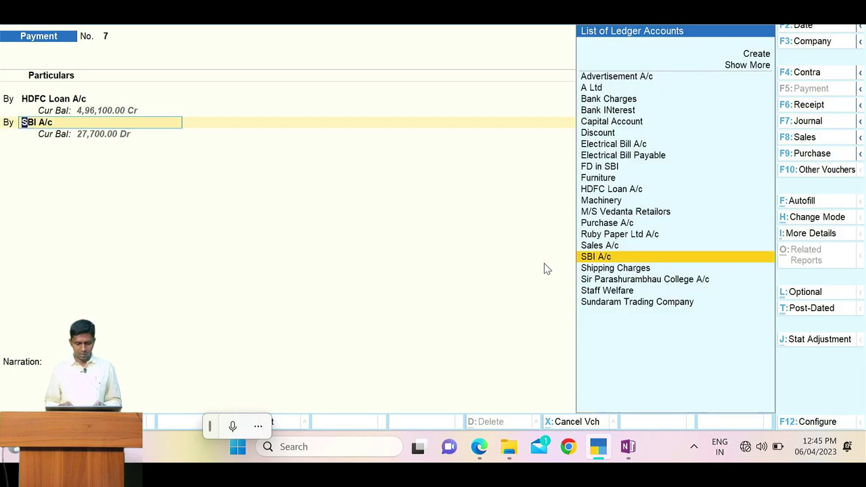
pyautogui.write('Ba')
pyautogui.press('Down')
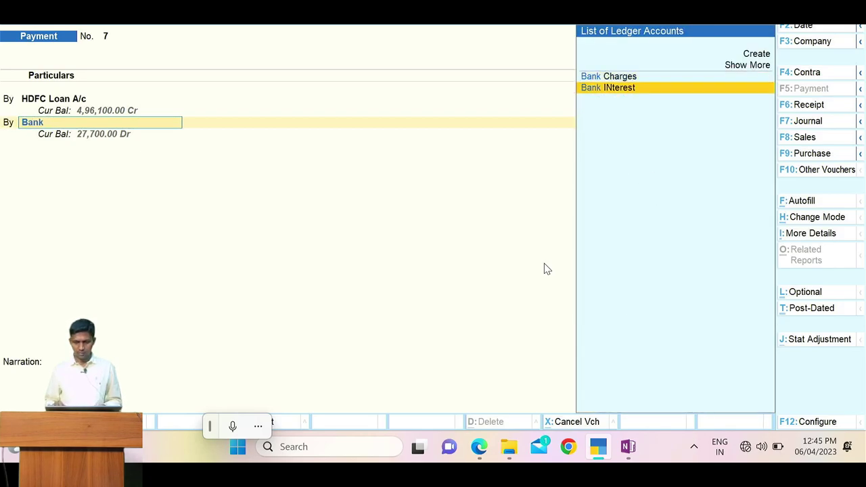
pyautogui.press('Return')
pyautogui.hotkey('alt', 'Tab')
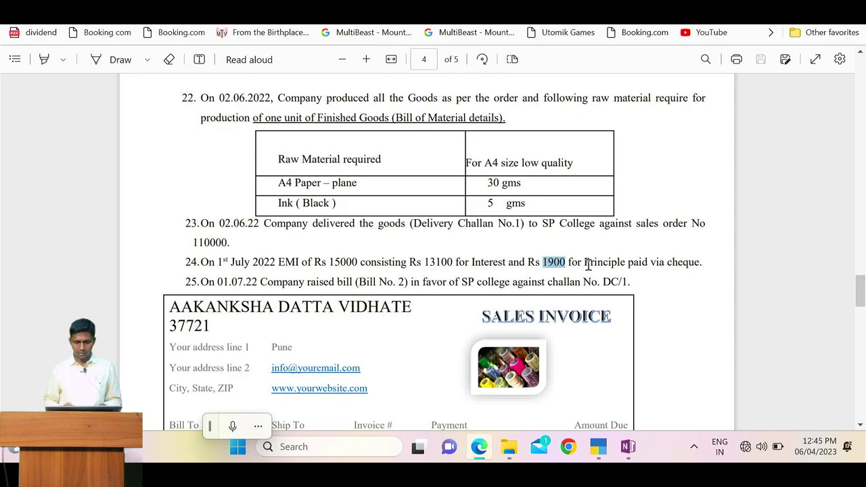
pyautogui.doubleClick(440, 264)
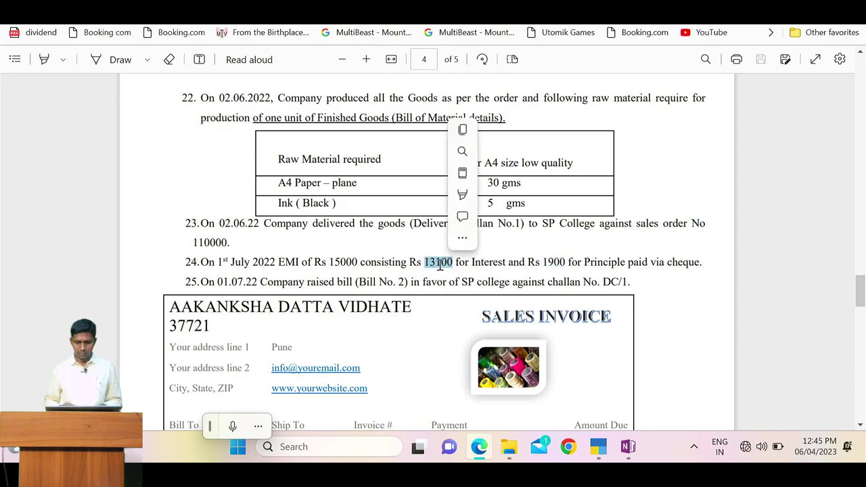
pyautogui.hotkey('alt', 'Tab')
pyautogui.write('100')
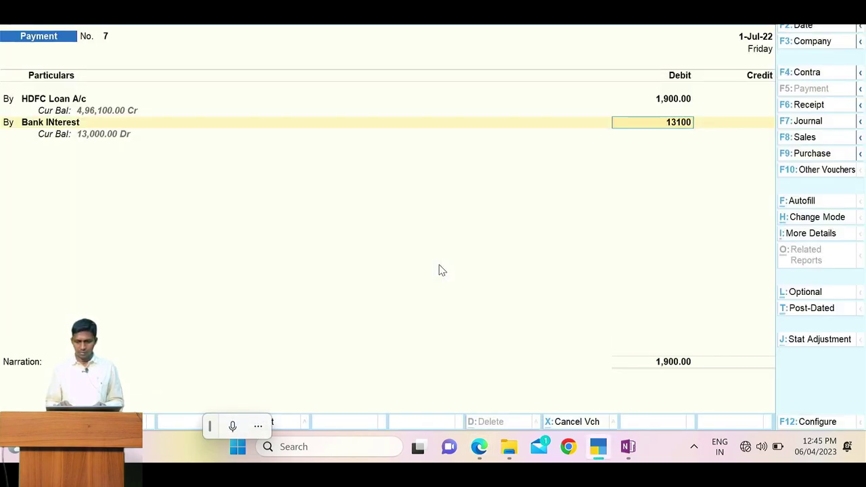
pyautogui.press('Return')
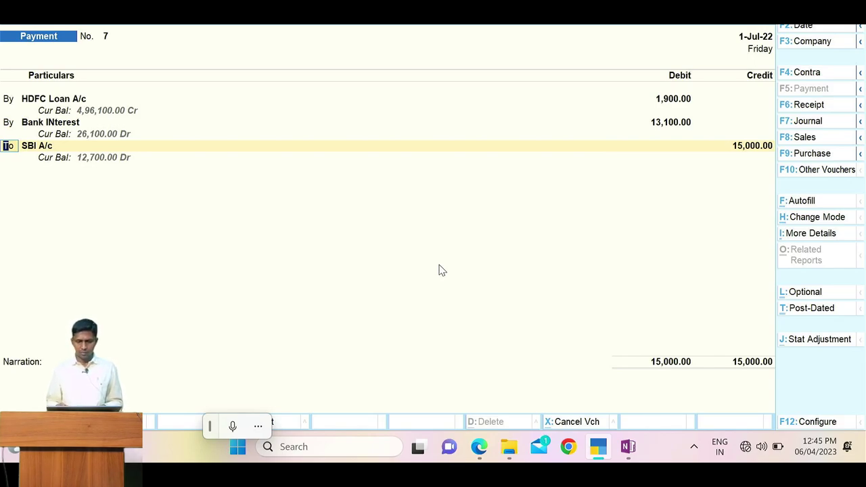
pyautogui.hotkey('alt', 'Tab')
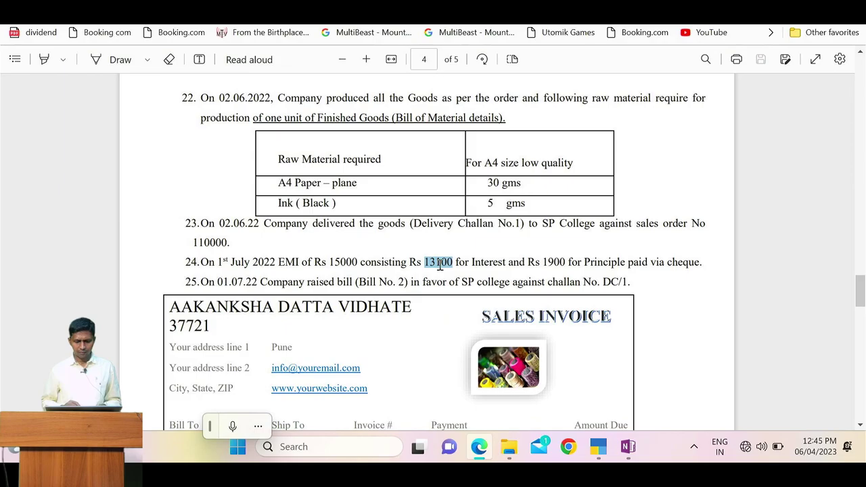
pyautogui.scroll(15, 440, 264)
pyautogui.scroll(3, 440, 264)
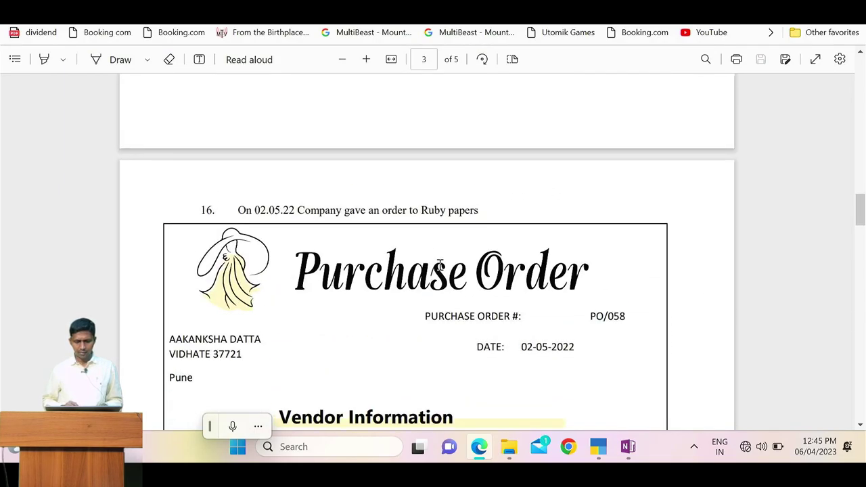
pyautogui.scroll(-10, 440, 264)
pyautogui.scroll(-5, 440, 265)
pyautogui.scroll(2, 440, 266)
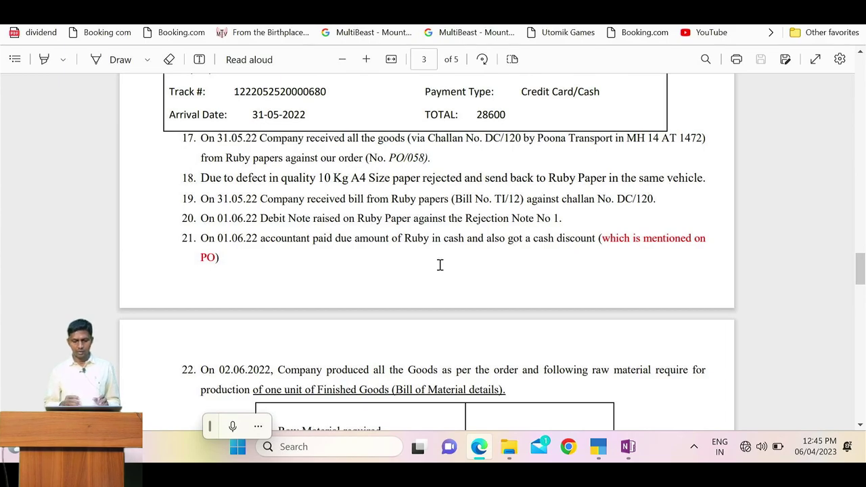
pyautogui.scroll(-4, 440, 265)
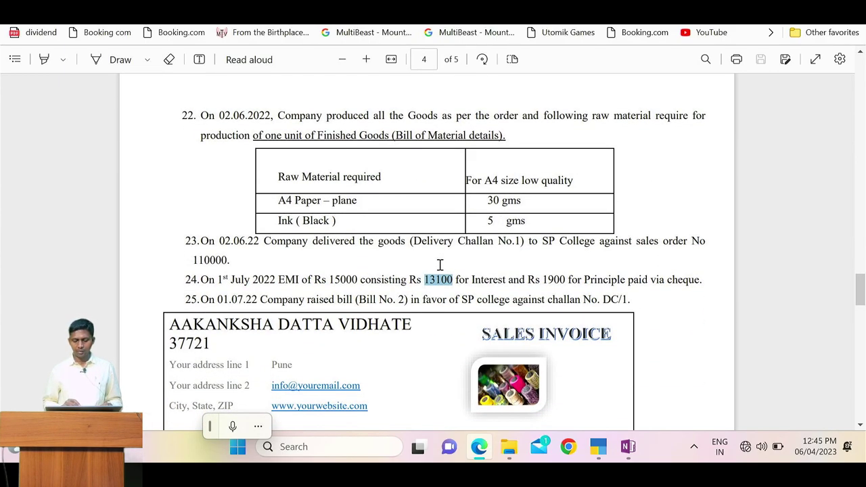
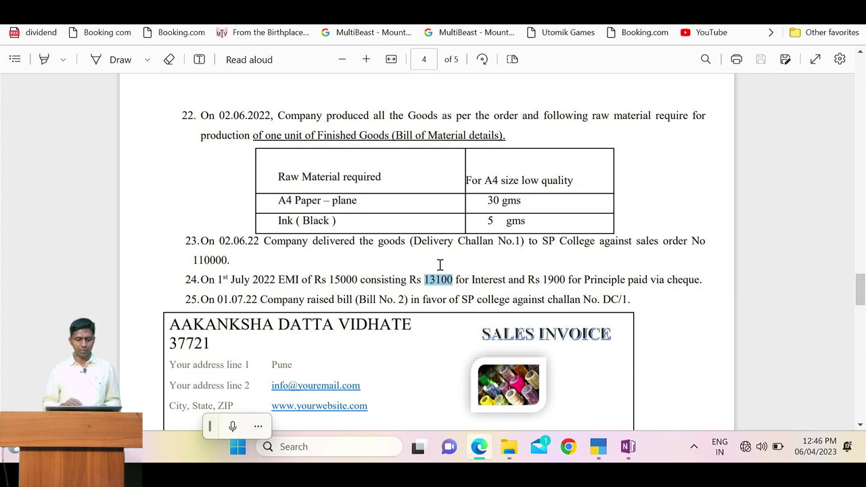
# Step: Complete the SBI A/c bank allocation and save Payment voucher No. 7 for the 15,000 EMI
pyautogui.scroll(-1, 440, 265)
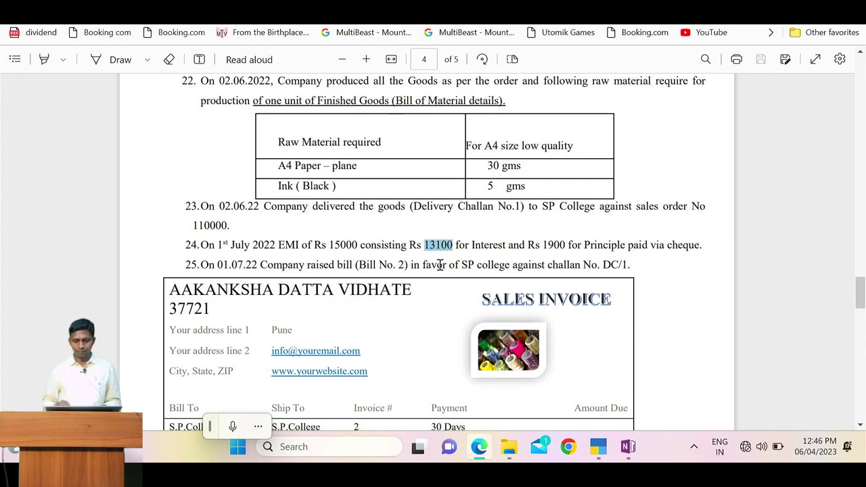
pyautogui.moveTo(252, 265); pyautogui.dragTo(276, 270)
pyautogui.press('pagedown')
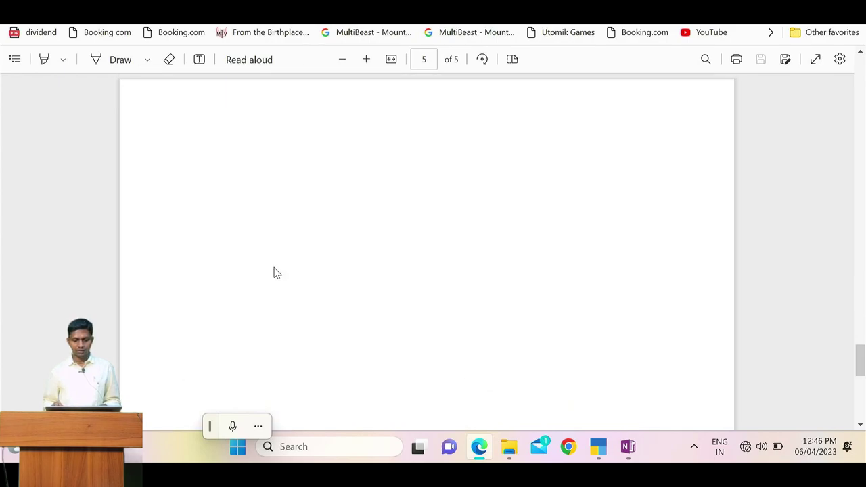
pyautogui.press('pageup')
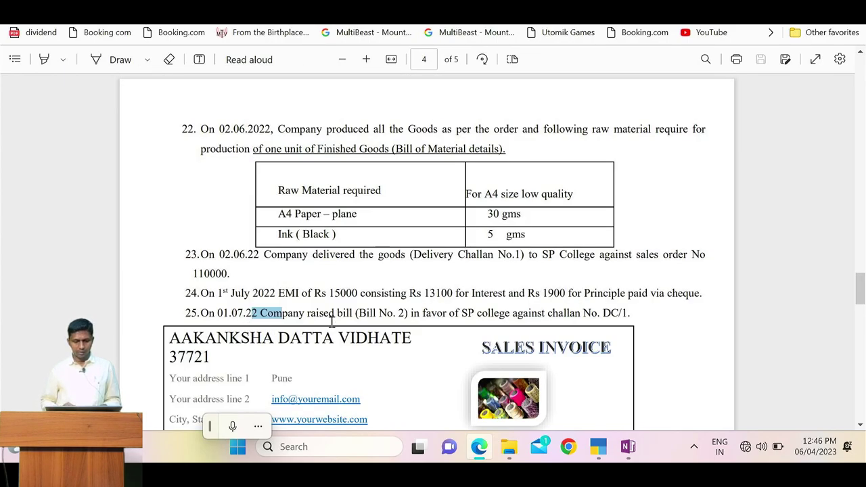
pyautogui.hotkey('alt', 'Tab')
pyautogui.press('Return')
pyautogui.press('Return')
pyautogui.press('Return')
pyautogui.press('Return')
pyautogui.press('Return')
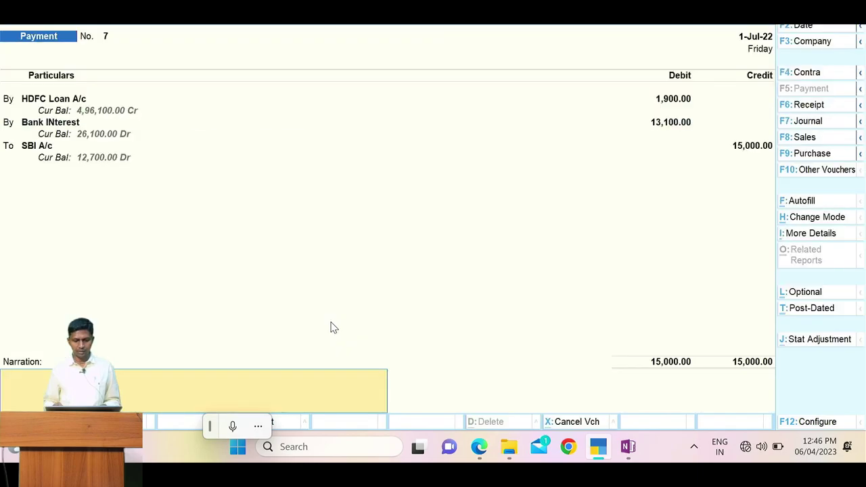
pyautogui.hotkey('alt', 'Tab')
pyautogui.hotkey('alt', 'Tab')
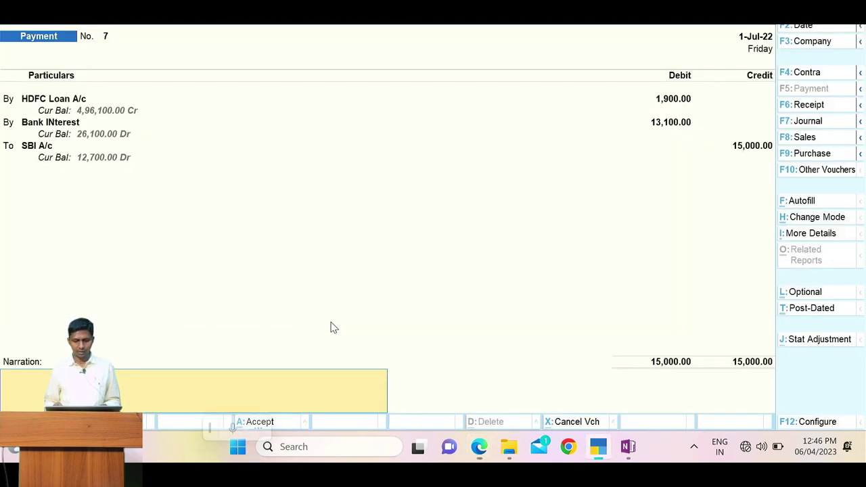
pyautogui.press('Return')
pyautogui.press('Return')
pyautogui.hotkey('alt', 'Tab')
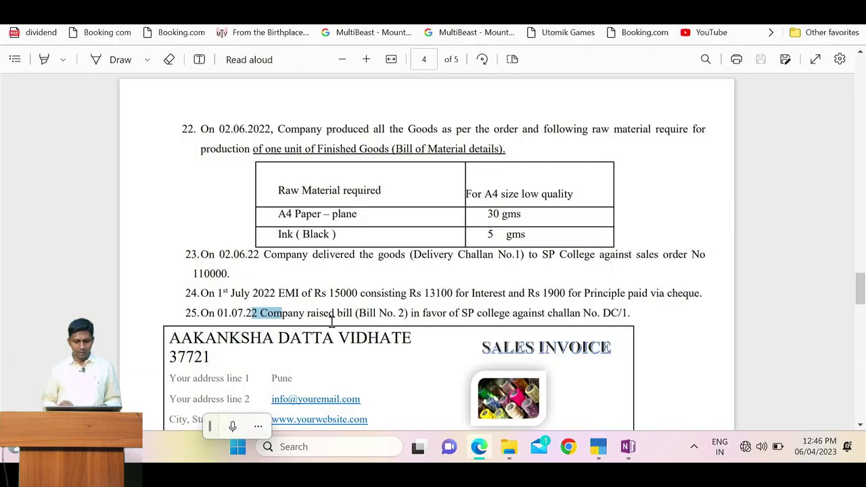
pyautogui.scroll(-1, 332, 322)
# Step: Switch to a Sales voucher and check the college invoice header in the PDF
pyautogui.moveTo(388, 217); pyautogui.dragTo(460, 220)
pyautogui.hotkey('alt', 'Tab')
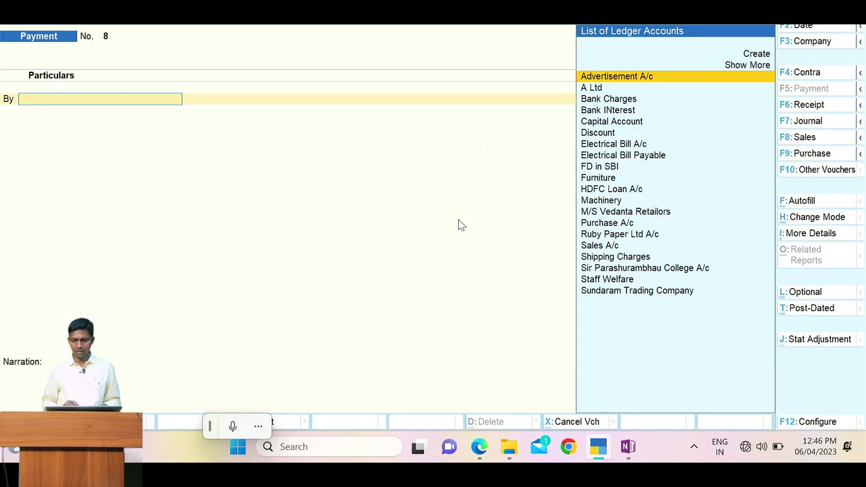
pyautogui.click(808, 140)
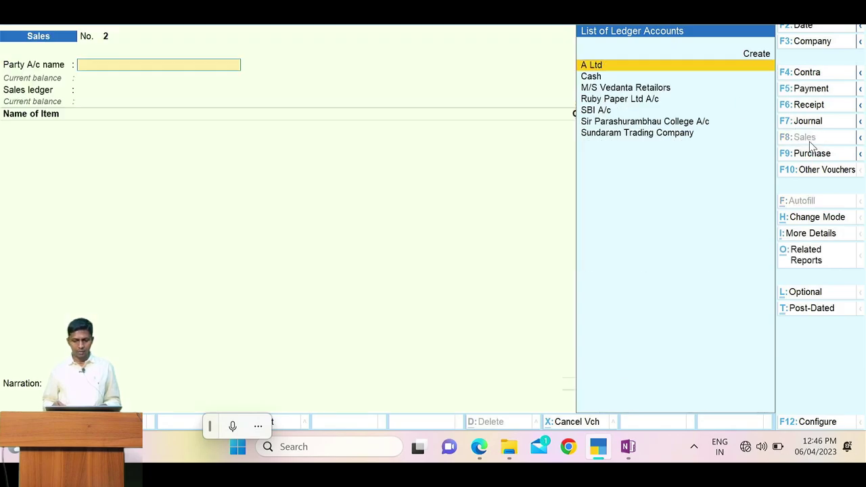
pyautogui.hotkey('alt', 'Tab')
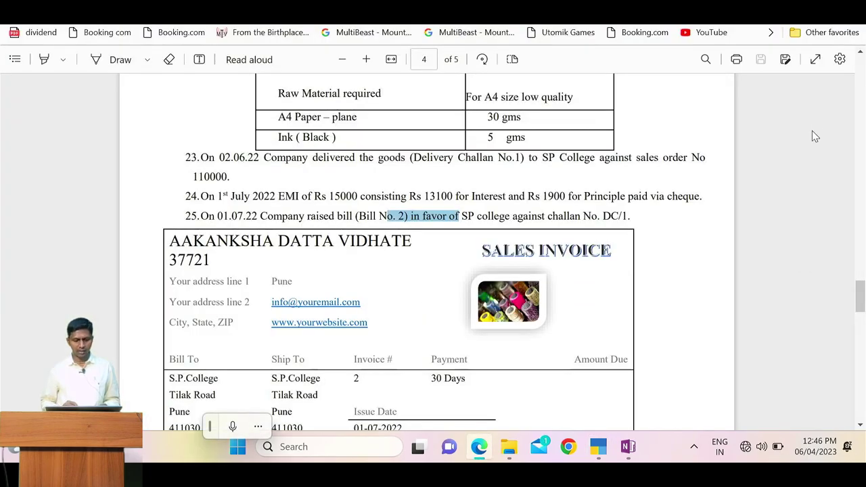
pyautogui.scroll(-1, 482, 273)
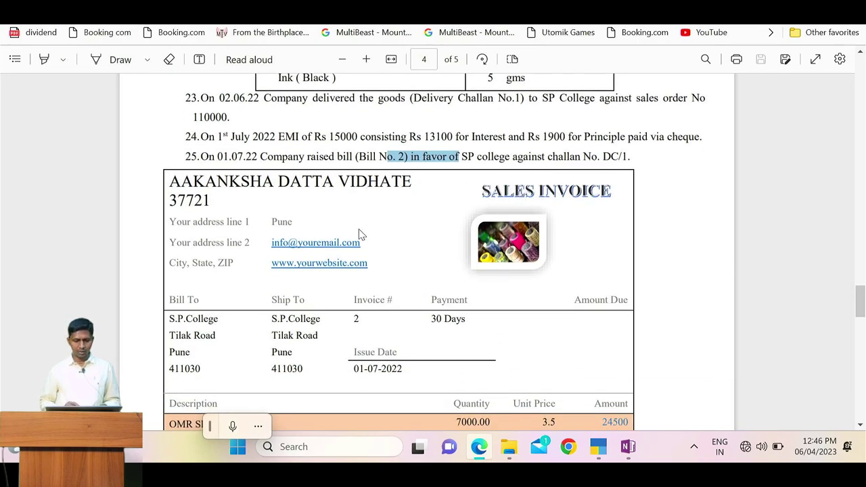
pyautogui.scroll(-2, 359, 234)
pyautogui.scroll(2, 379, 234)
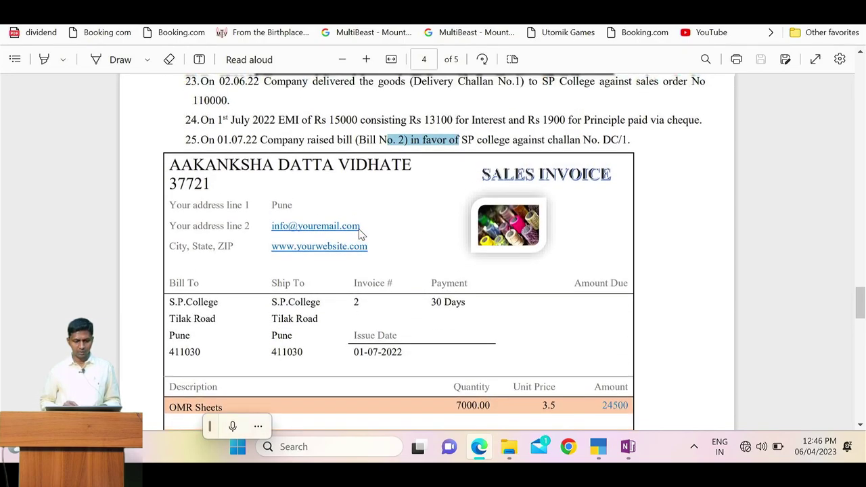
pyautogui.doubleClick(217, 163)
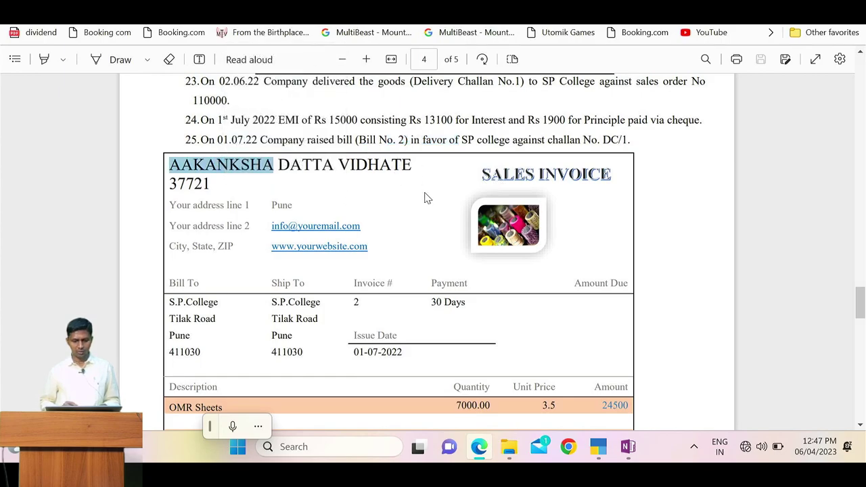
pyautogui.hotkey('alt', 'Tab')
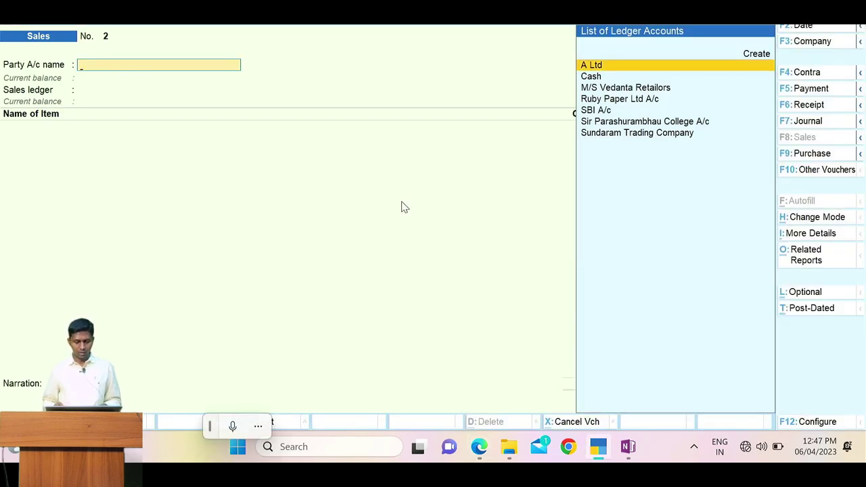
# Step: Select Sir Parashurambhau College A/c as party and attach delivery note 1 in Dispatch Details
pyautogui.write('Si')
pyautogui.press('Return')
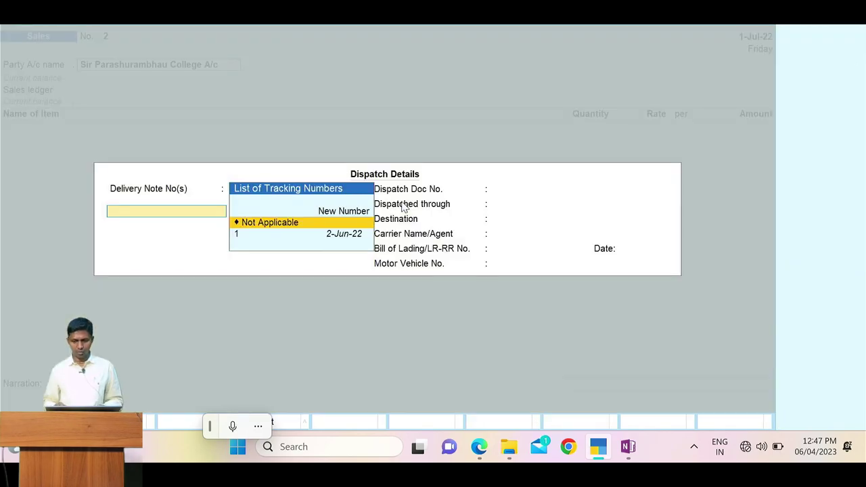
pyautogui.press('Down')
pyautogui.press('Return')
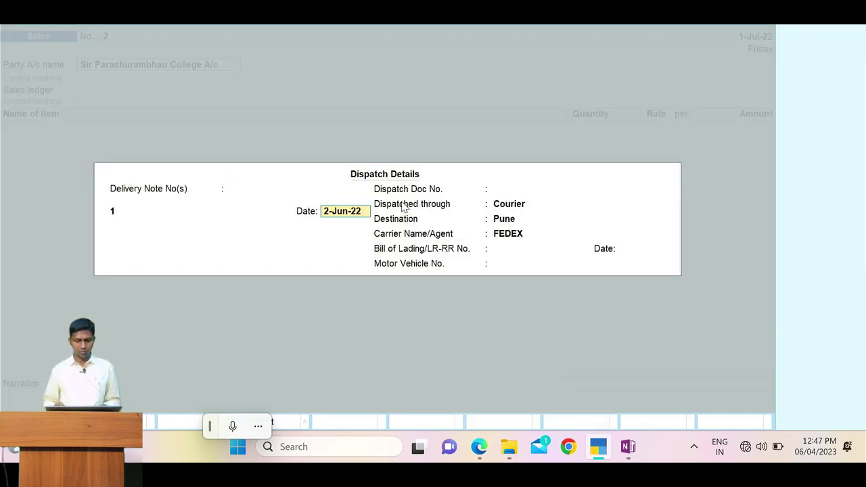
pyautogui.press('Return')
pyautogui.hotkey('alt', 'Tab')
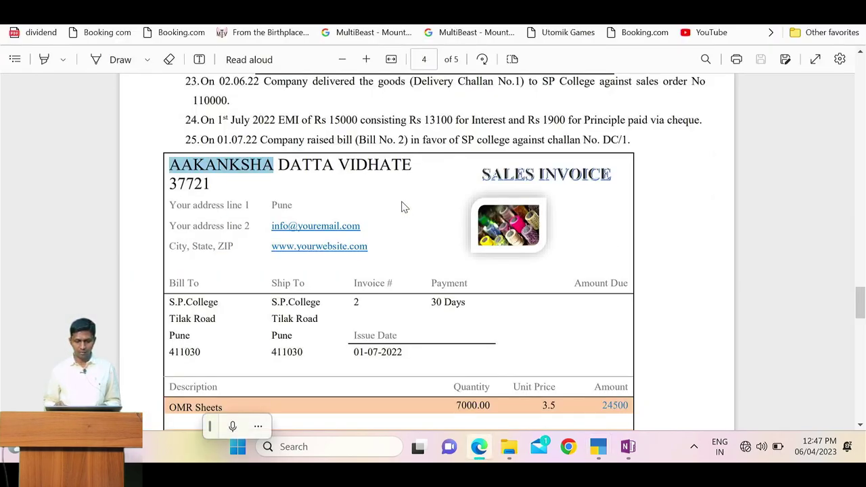
pyautogui.moveTo(487, 82); pyautogui.dragTo(519, 88)
pyautogui.hotkey('alt', 'Tab')
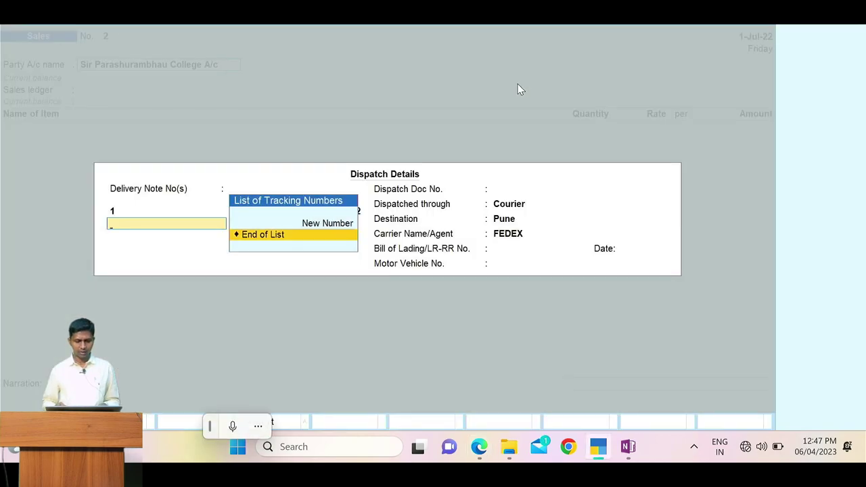
pyautogui.press('Return')
pyautogui.press('Return')
pyautogui.press('Return')
pyautogui.press('Return')
pyautogui.press('Return')
pyautogui.press('Return')
pyautogui.press('Return')
pyautogui.press('Return')
pyautogui.press('Return')
pyautogui.press('Return')
pyautogui.press('Return')
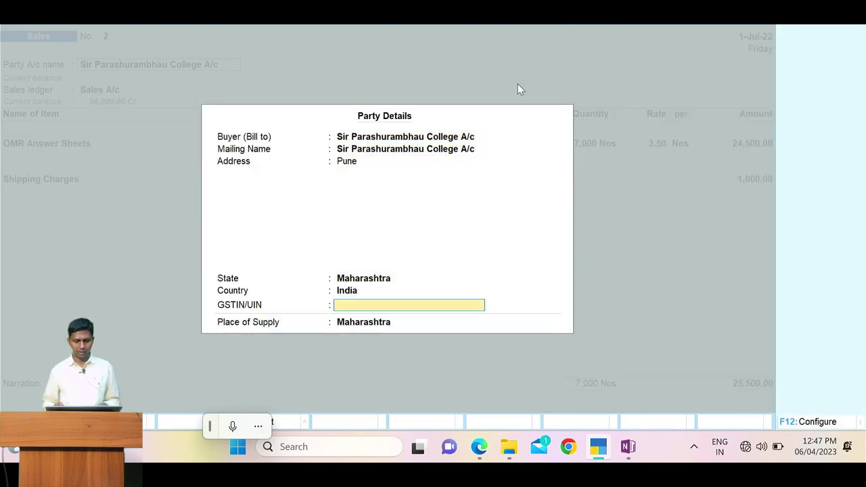
# Step: Enter 7,000 OMR Answer Sheets at 3.50 plus 1,000 shipping, matching the 25,500 invoice total
pyautogui.press('Return')
pyautogui.press('Return')
pyautogui.press('Return')
pyautogui.press('Return')
pyautogui.press('Return')
pyautogui.press('Return')
pyautogui.press('Return')
pyautogui.press('Return')
pyautogui.press('Return')
pyautogui.press('Return')
pyautogui.press('Return')
pyautogui.press('Return')
pyautogui.press('Return')
pyautogui.press('Return')
pyautogui.hotkey('alt', 'Tab')
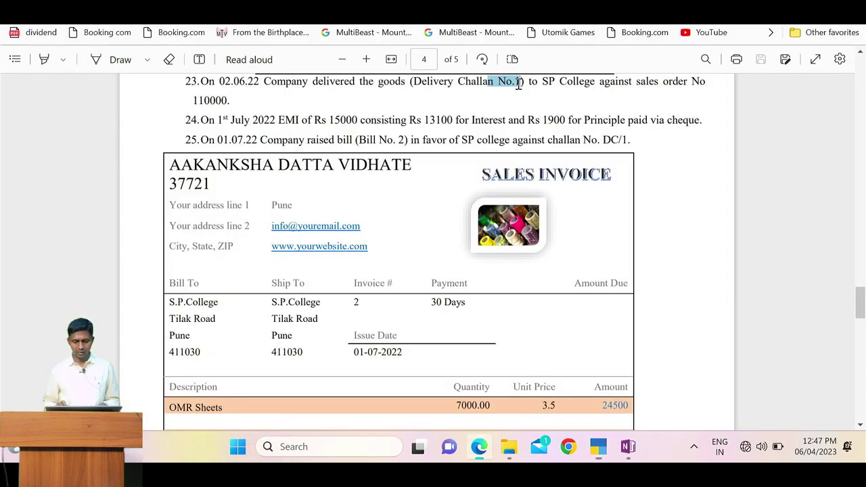
pyautogui.scroll(-3, 519, 83)
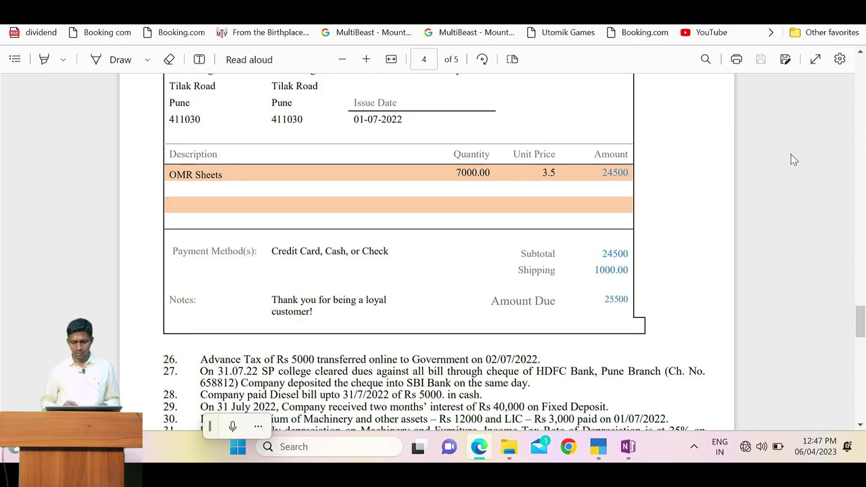
pyautogui.doubleClick(609, 300)
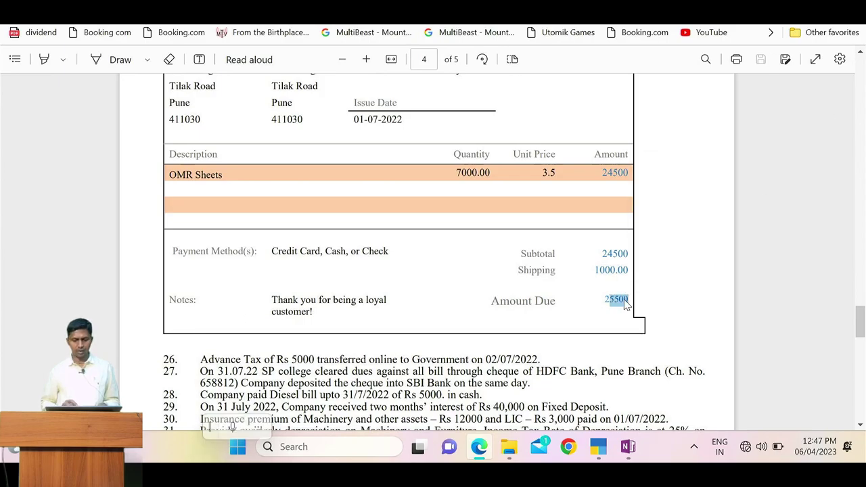
pyautogui.hotkey('alt', 'Tab')
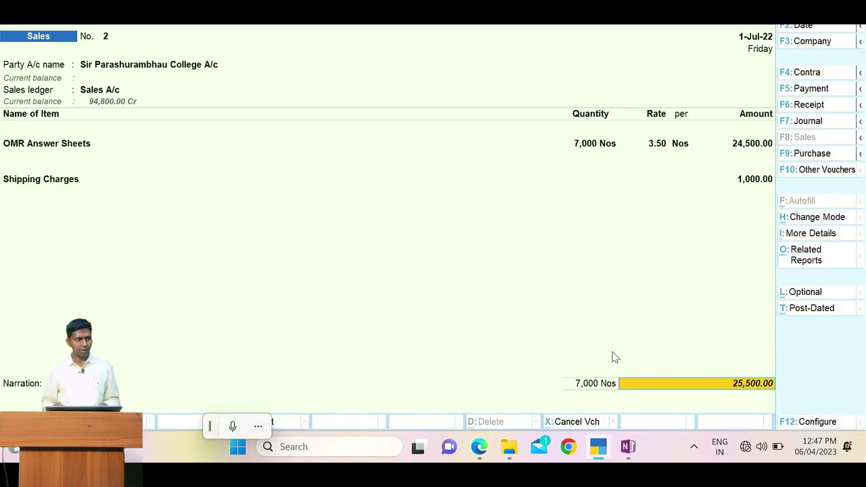
pyautogui.hotkey('alt', 'Tab')
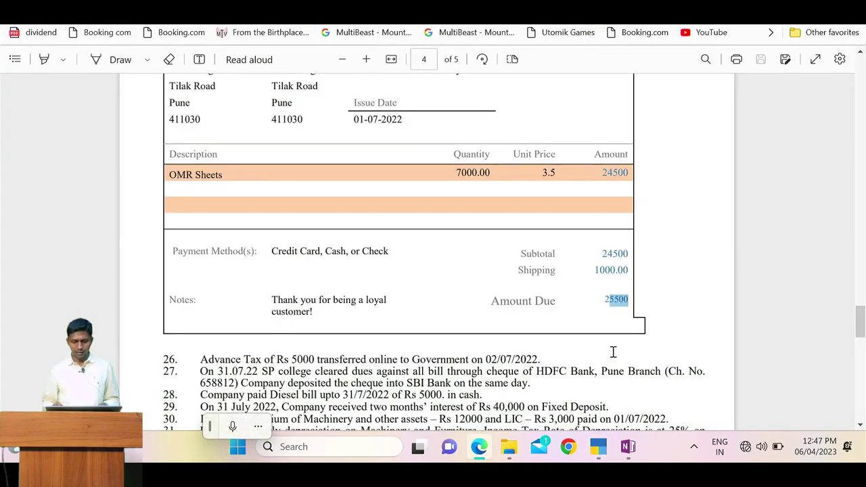
pyautogui.hotkey('alt', 'Tab')
pyautogui.press('Return')
pyautogui.press('Return')
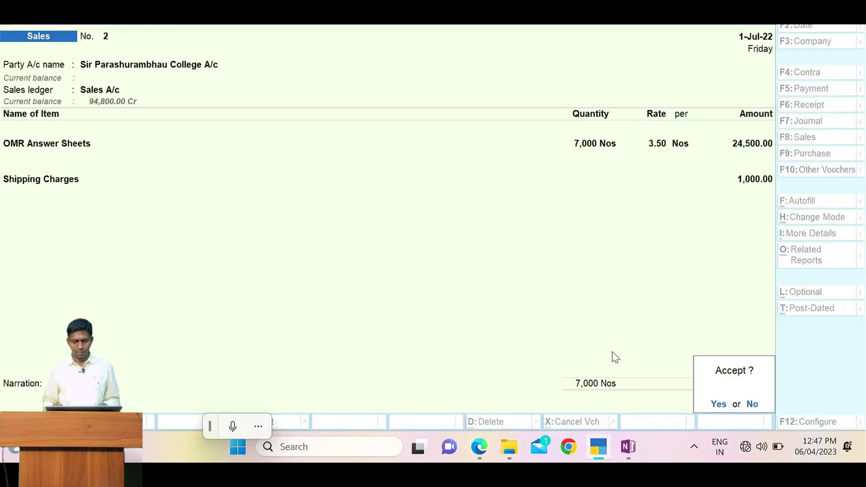
pyautogui.hotkey('alt', 'Tab')
pyautogui.scroll(5, 613, 351)
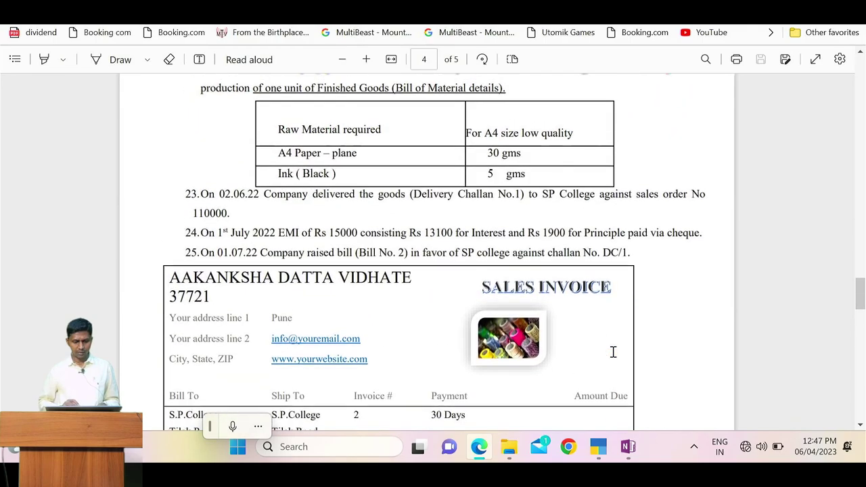
# Step: Save Sales voucher No. 2 and read the advance tax amount in PDF item 26
pyautogui.hotkey('alt', 'Tab')
pyautogui.press('Return')
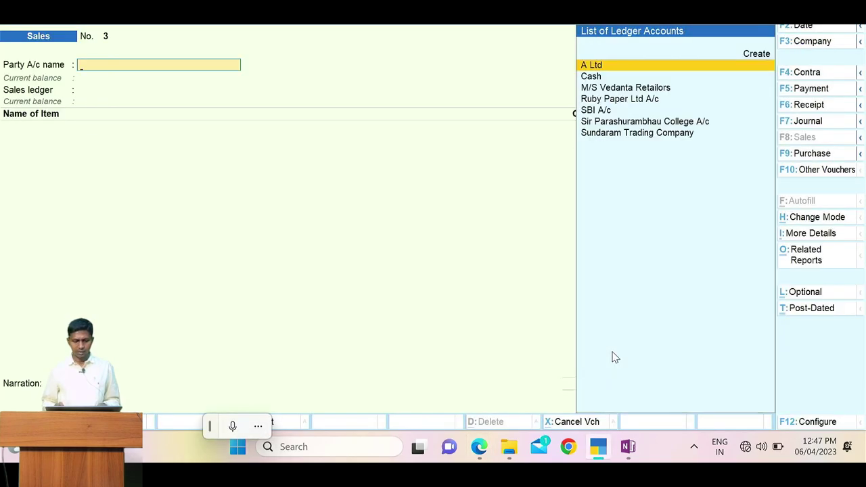
pyautogui.hotkey('alt', 'Tab')
pyautogui.scroll(-7, 612, 352)
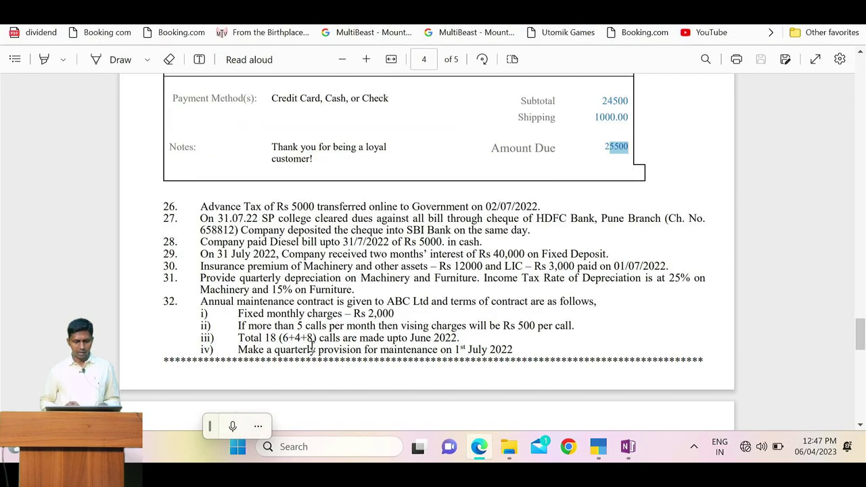
pyautogui.moveTo(277, 206); pyautogui.dragTo(395, 207)
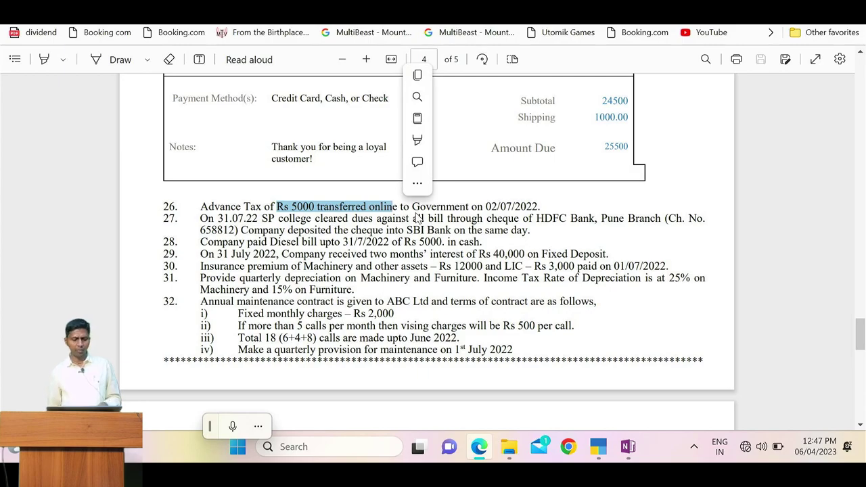
pyautogui.hotkey('alt', 'Tab')
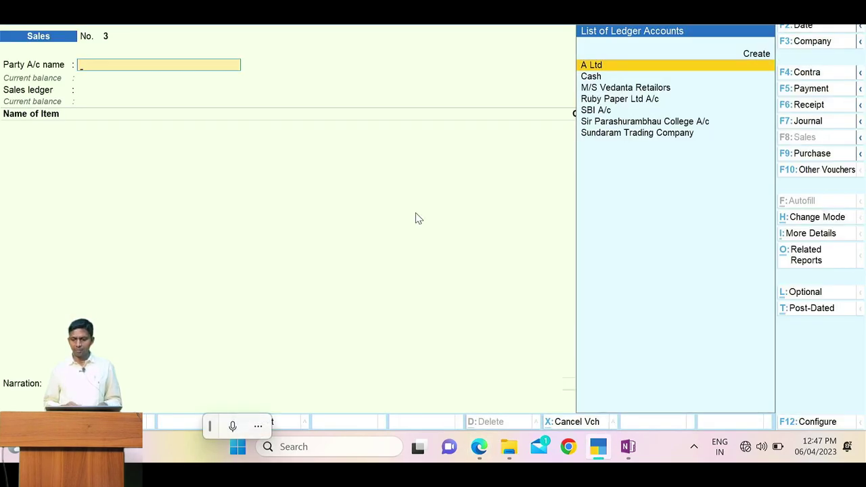
# Step: In a Payment voucher, create ledger 'Advance Tax' under Loans & Advances (Asset)
pyautogui.click(814, 90)
pyautogui.write('Ad')
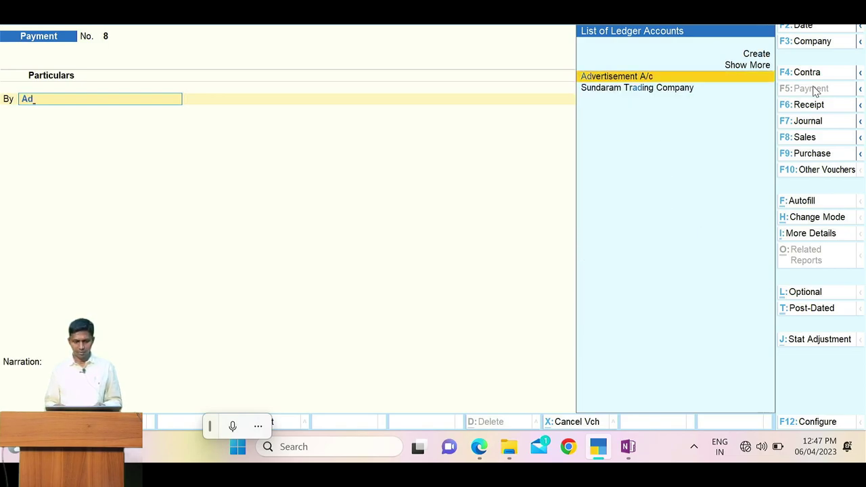
pyautogui.press('BackSpace')
pyautogui.press('BackSpace')
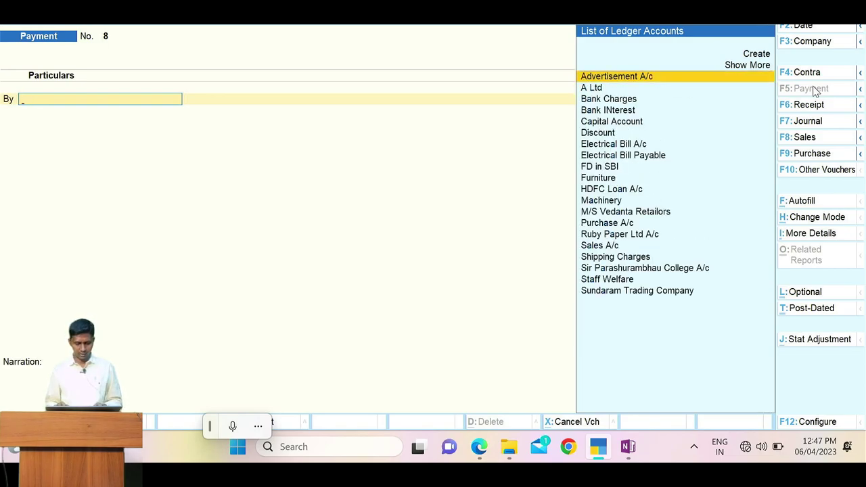
pyautogui.hotkey('alt', 'c')
pyautogui.write('Adva')
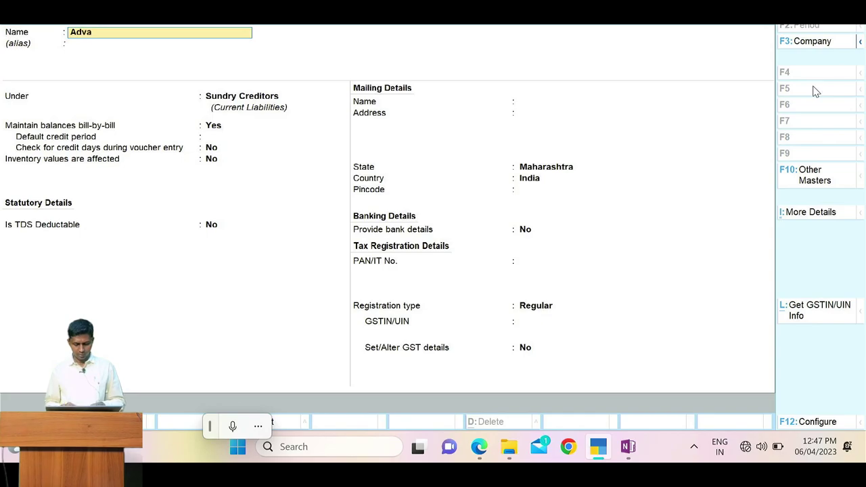
pyautogui.write('nce Tax')
pyautogui.press('Return')
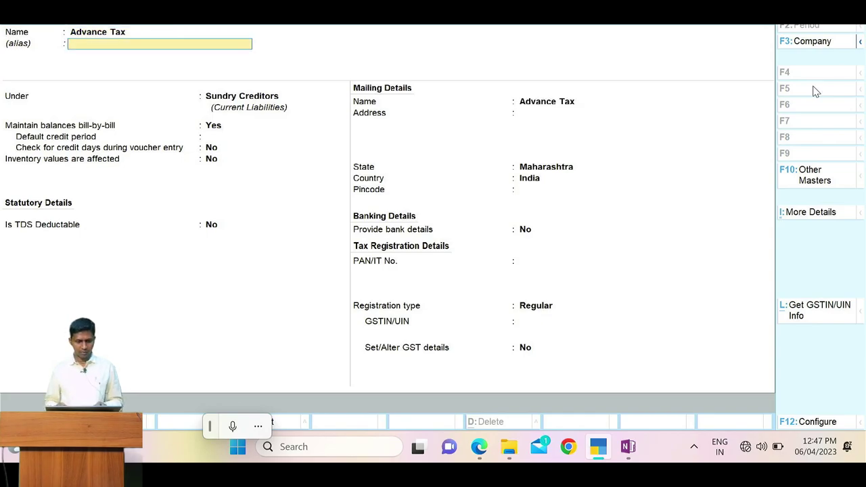
pyautogui.press('Return')
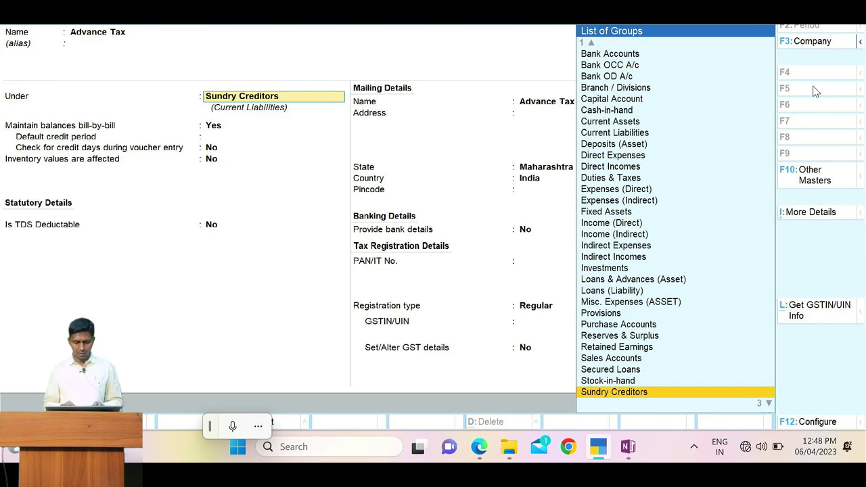
pyautogui.write('Loa')
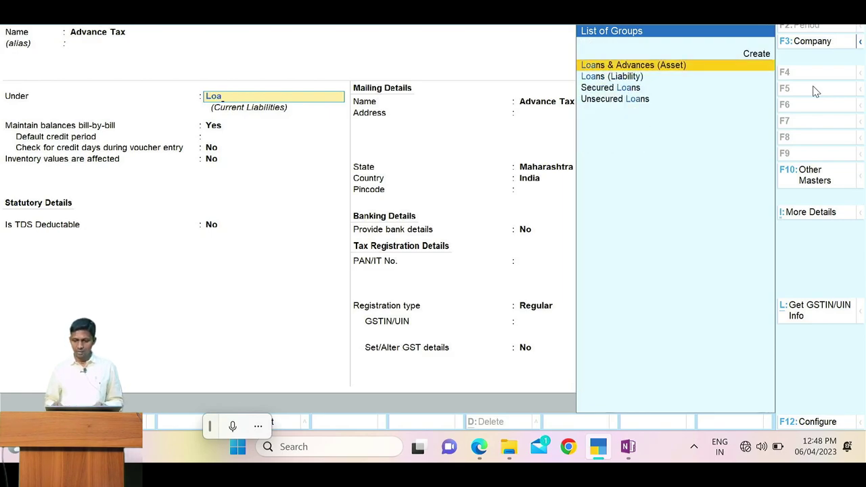
pyautogui.press('Return')
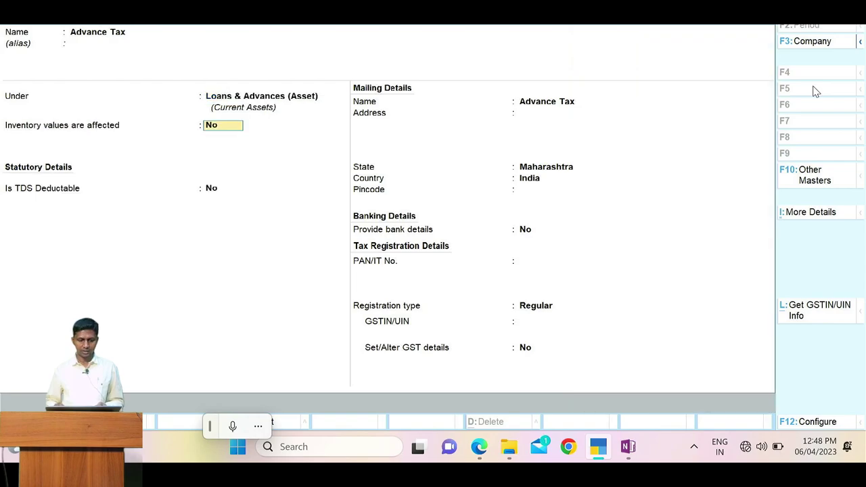
pyautogui.press('Return')
# Step: Save the Advance Tax ledger and pay it 5,000 from SBI A/c
pyautogui.hotkey('ctrl', 'a')
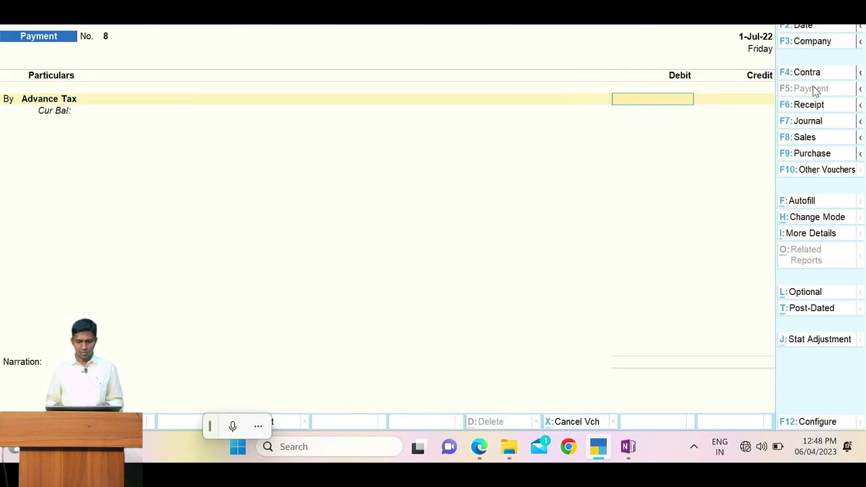
pyautogui.hotkey('alt', 'Tab')
pyautogui.hotkey('alt', 'Tab')
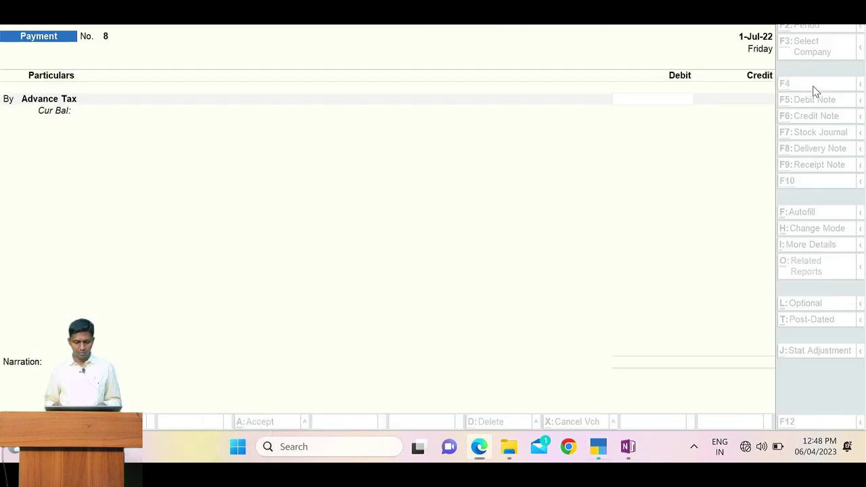
pyautogui.write('5000')
pyautogui.press('Return')
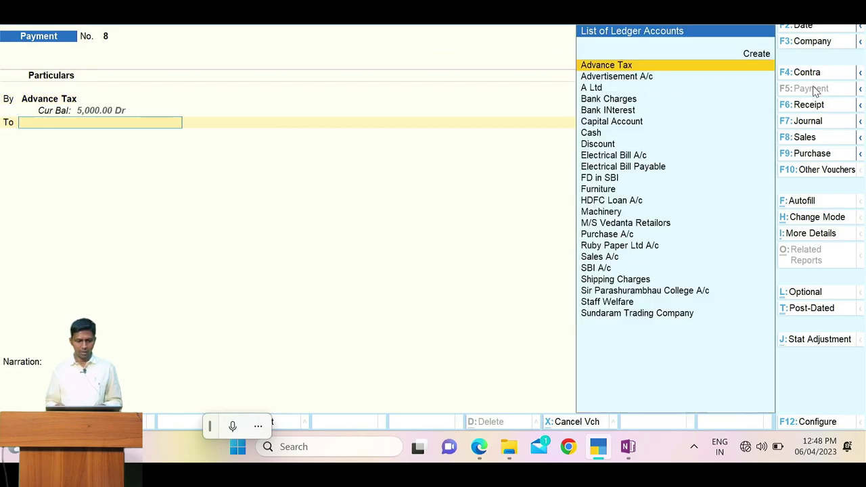
pyautogui.write('sb')
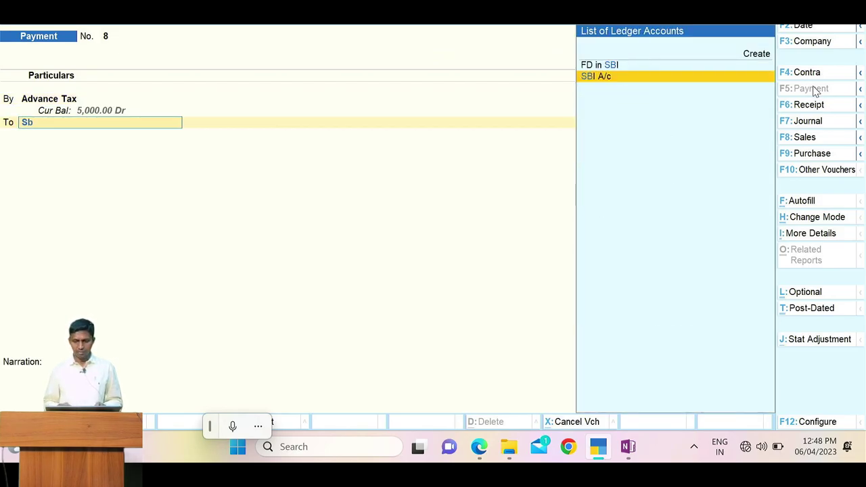
pyautogui.press('Return')
pyautogui.press('Return')
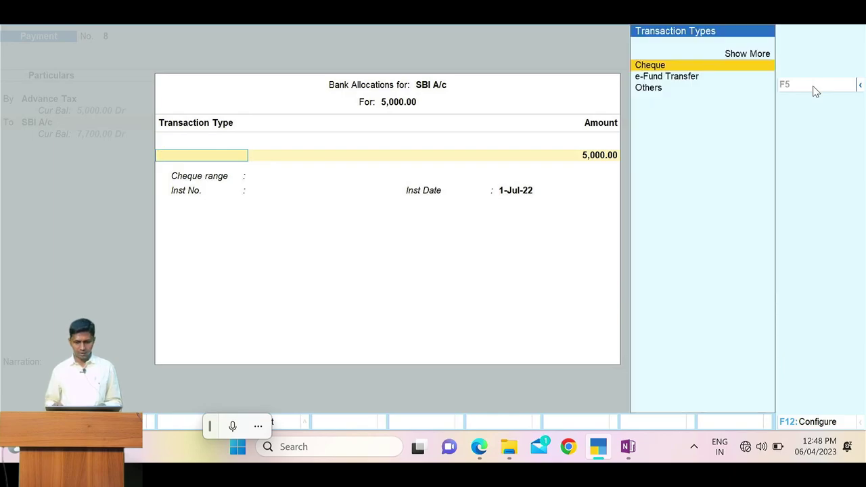
# Step: Set the SBI A/c bank allocation transaction type to e-Fund Transfer
pyautogui.press('Down')
pyautogui.press('Return')
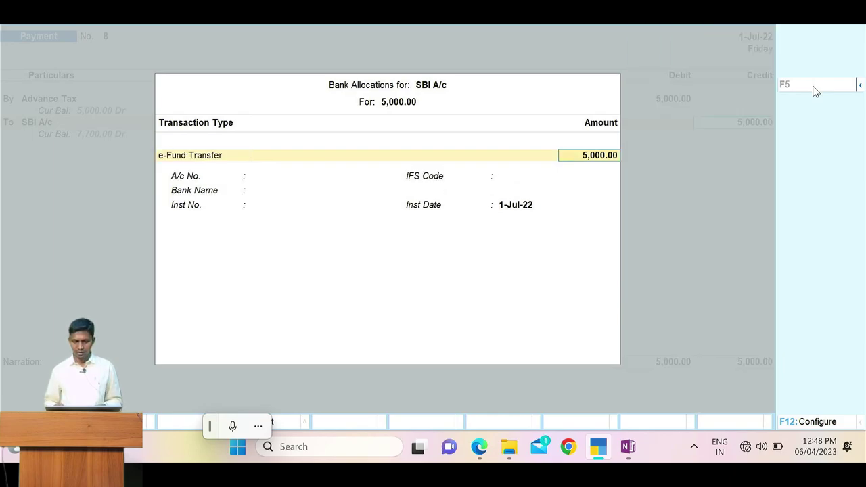
pyautogui.press('Return')
pyautogui.press('Return')
pyautogui.press('Return')
pyautogui.press('Return')
pyautogui.press('Return')
pyautogui.press('Return')
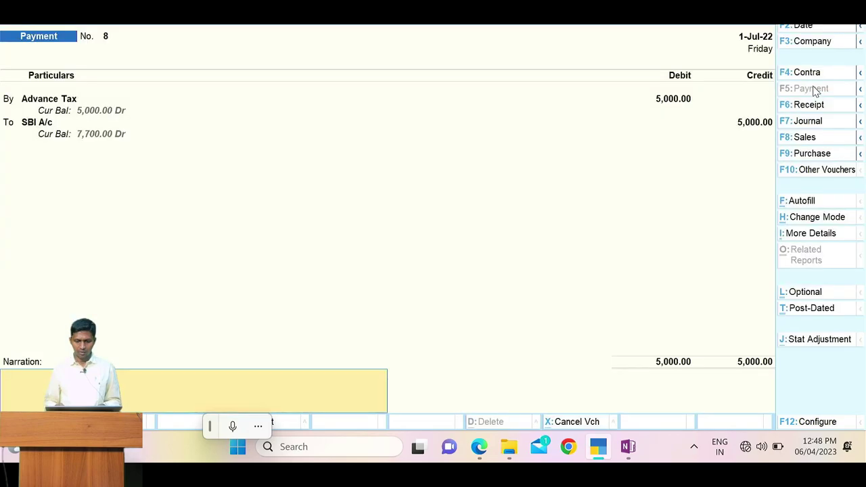
pyautogui.hotkey('alt', 'Tab')
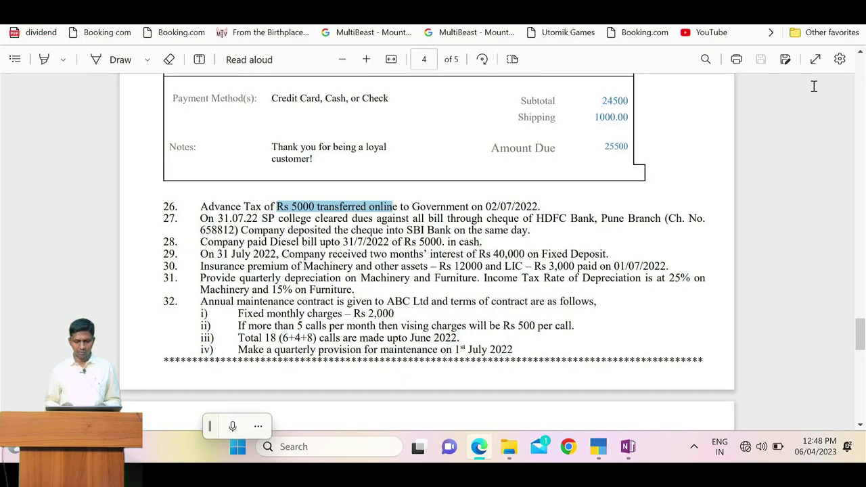
pyautogui.hotkey('alt', 'Tab')
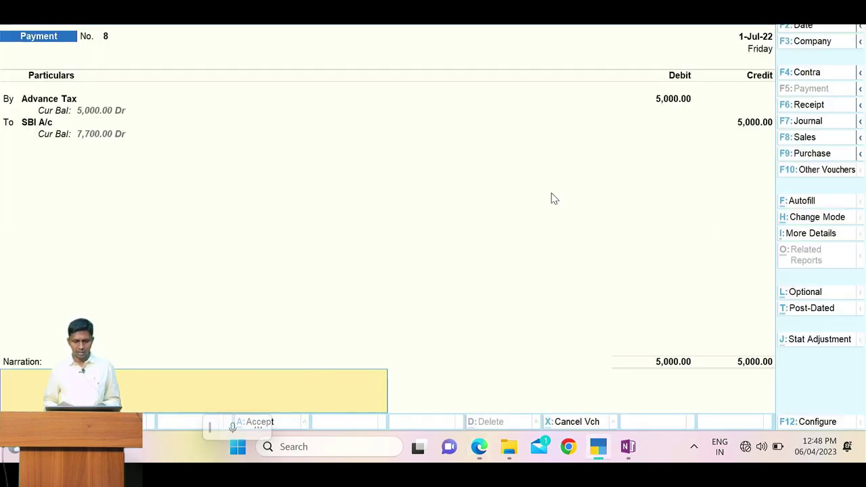
# Step: Date the payment voucher 2-Jul-22, recheck the bank allocation, and save it
pyautogui.press('F2')
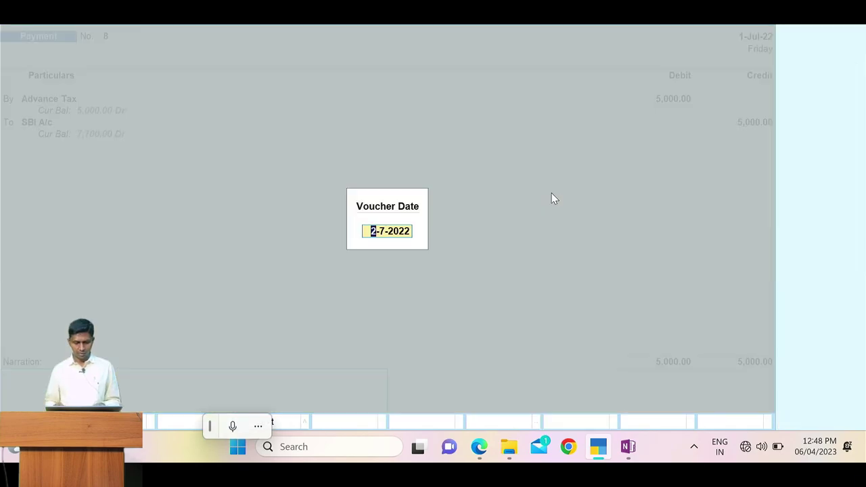
pyautogui.press('Return')
pyautogui.press('Return')
pyautogui.press('Escape')
pyautogui.press('BackSpace')
pyautogui.press('BackSpace')
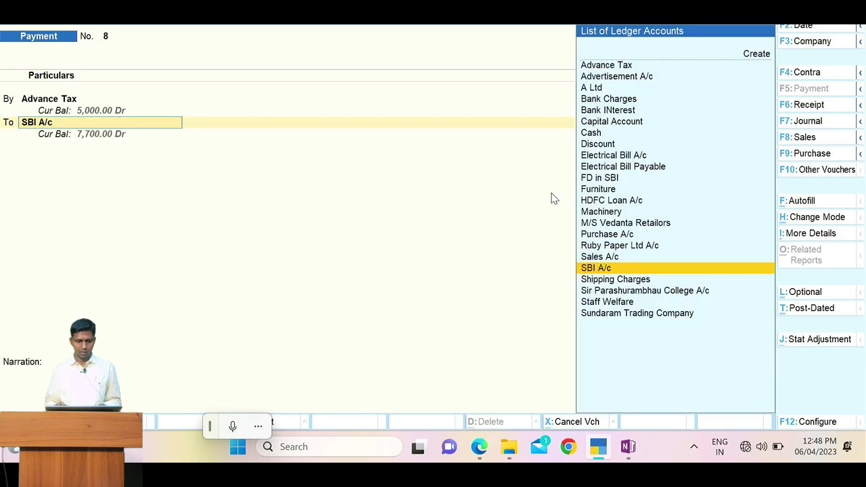
pyautogui.press('Return')
pyautogui.press('Return')
pyautogui.press('Return')
pyautogui.press('Return')
pyautogui.press('Return')
pyautogui.press('Return')
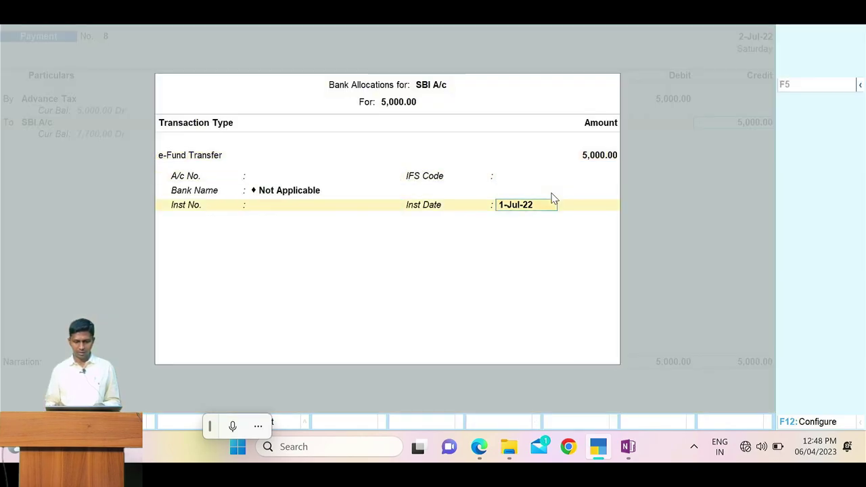
pyautogui.write('2.')
pyautogui.press('Return')
pyautogui.press('Return')
pyautogui.press('Return')
pyautogui.hotkey('alt', 'Tab')
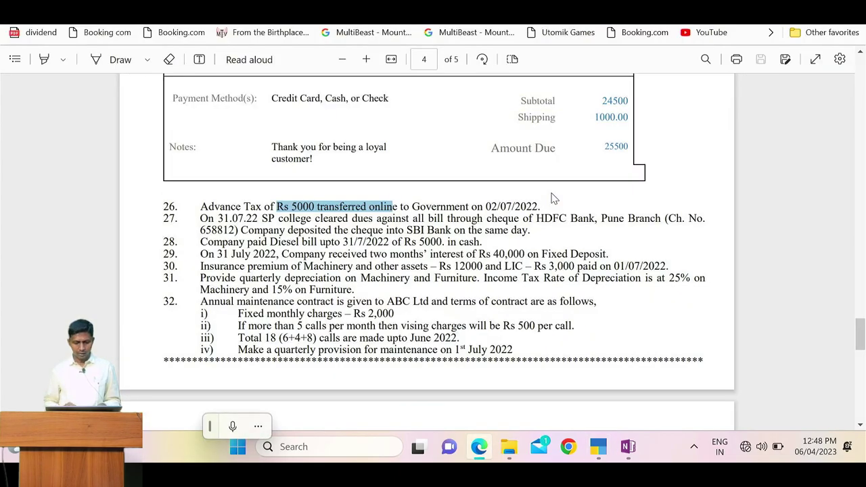
pyautogui.click(248, 218)
pyautogui.moveTo(229, 218); pyautogui.dragTo(347, 219)
pyautogui.click(438, 223)
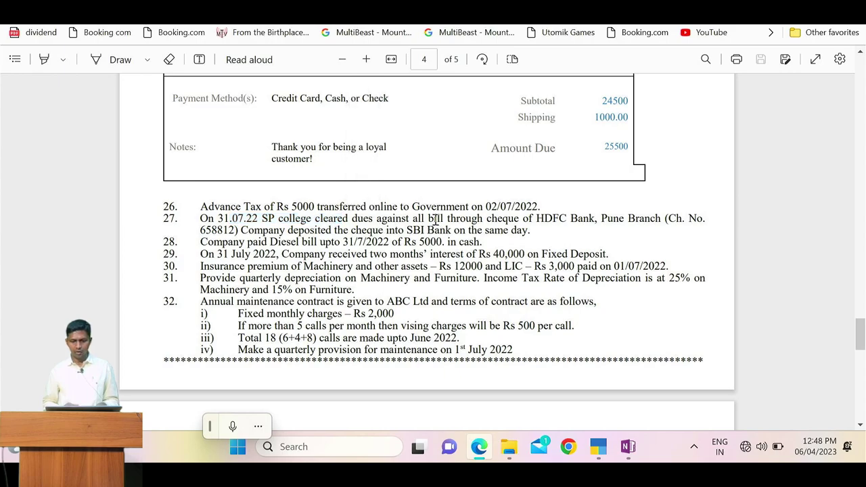
pyautogui.moveTo(537, 219); pyautogui.dragTo(573, 226)
pyautogui.moveTo(428, 218); pyautogui.dragTo(585, 224)
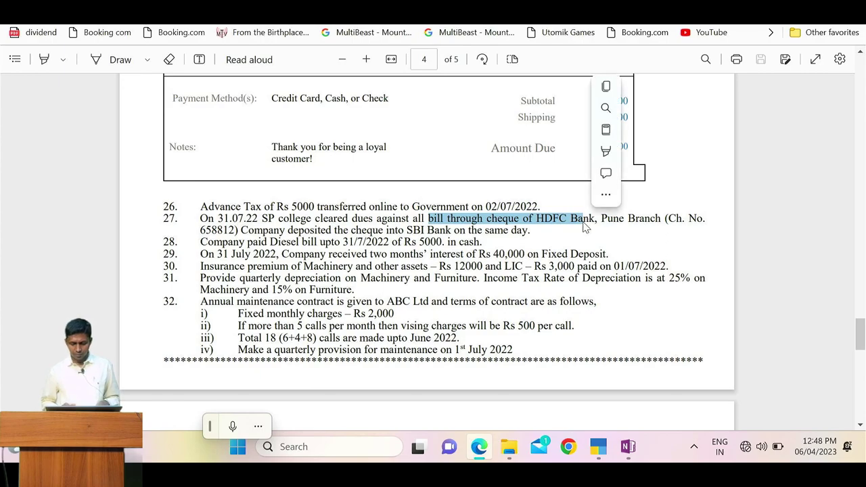
pyautogui.click(560, 212)
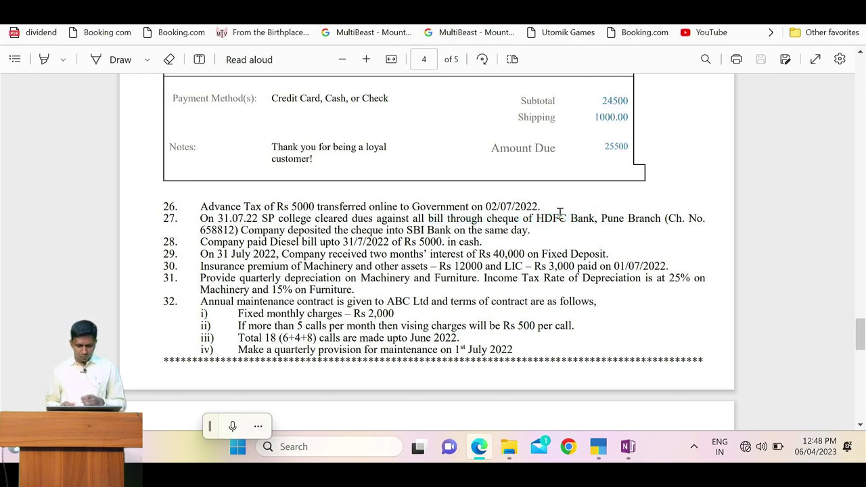
pyautogui.moveTo(304, 218); pyautogui.dragTo(572, 226)
pyautogui.click(565, 222)
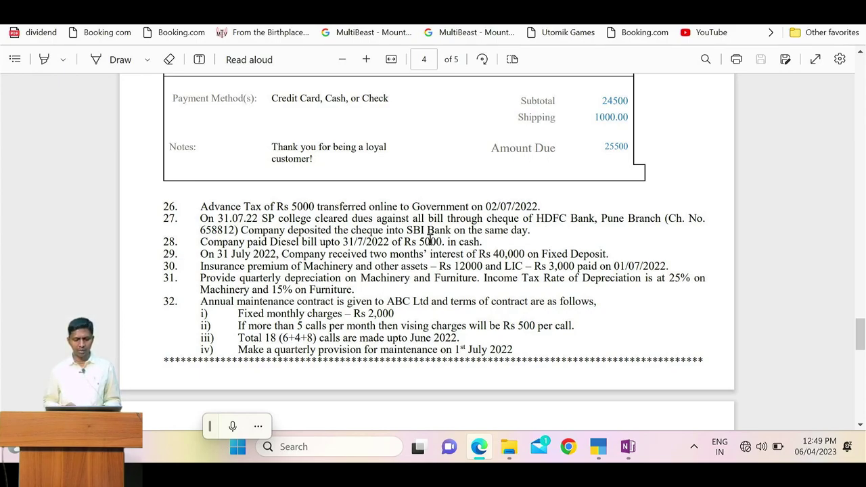
pyautogui.moveTo(407, 231); pyautogui.dragTo(446, 234)
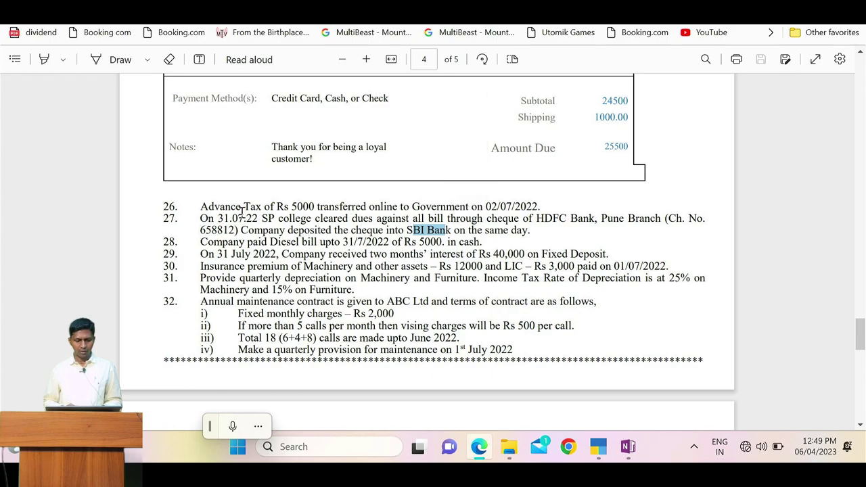
pyautogui.moveTo(237, 206); pyautogui.dragTo(265, 219)
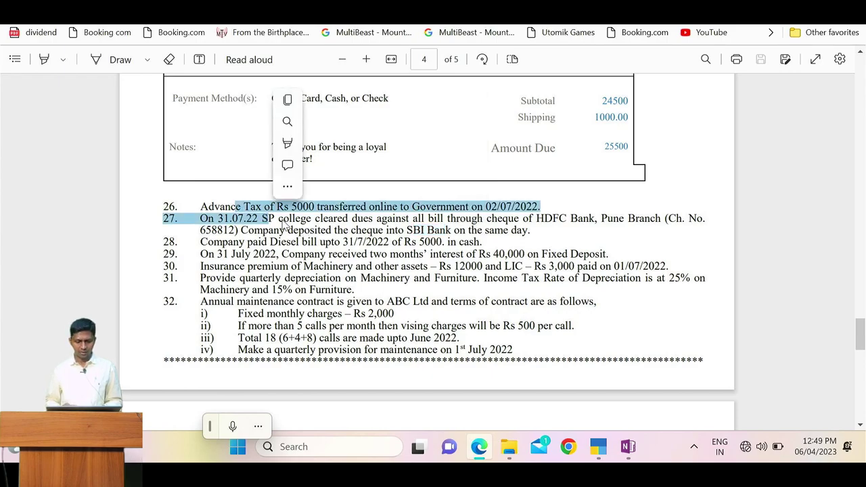
pyautogui.click(284, 225)
# Step: Date the voucher 31 July and enter Sir Parashurambhau College A/c, checking item 27
pyautogui.hotkey('alt', 'Tab')
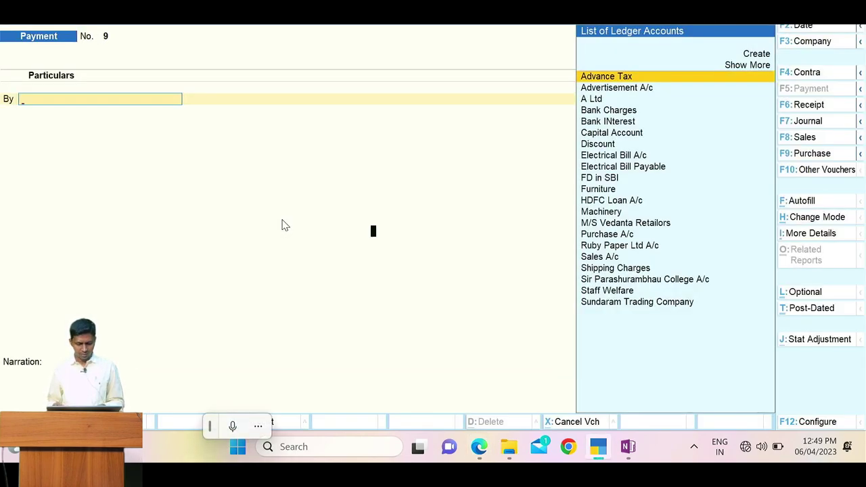
pyautogui.press('F2')
pyautogui.write('31.')
pyautogui.press('Return')
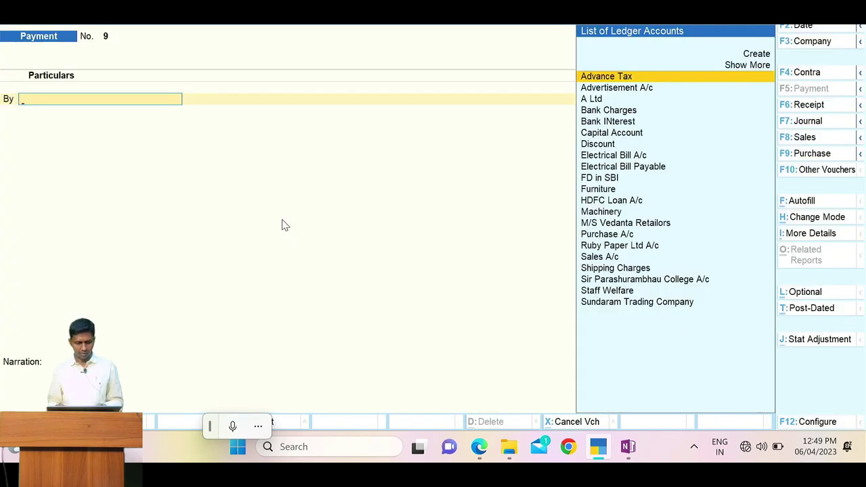
pyautogui.write('Sir')
pyautogui.press('Return')
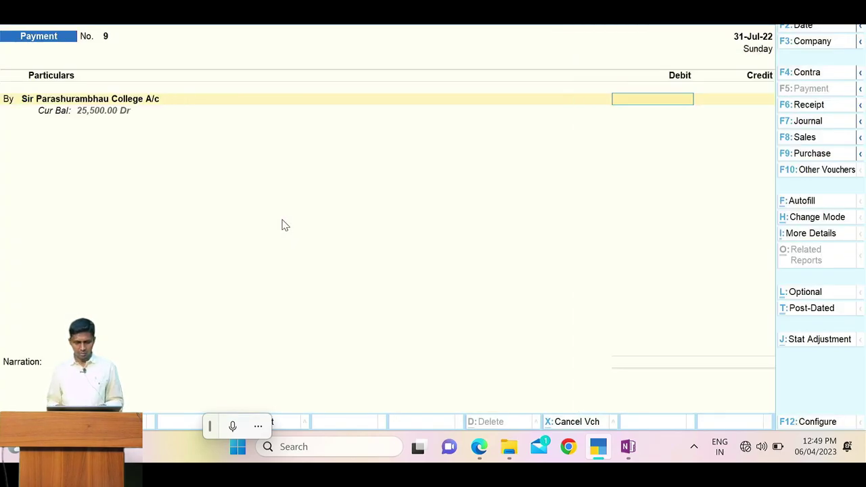
pyautogui.hotkey('alt', 'Tab')
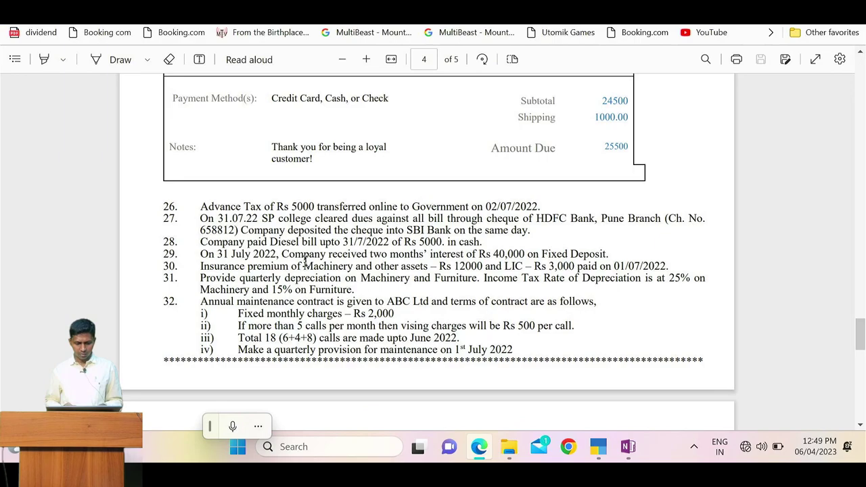
pyautogui.moveTo(315, 219); pyautogui.dragTo(435, 223)
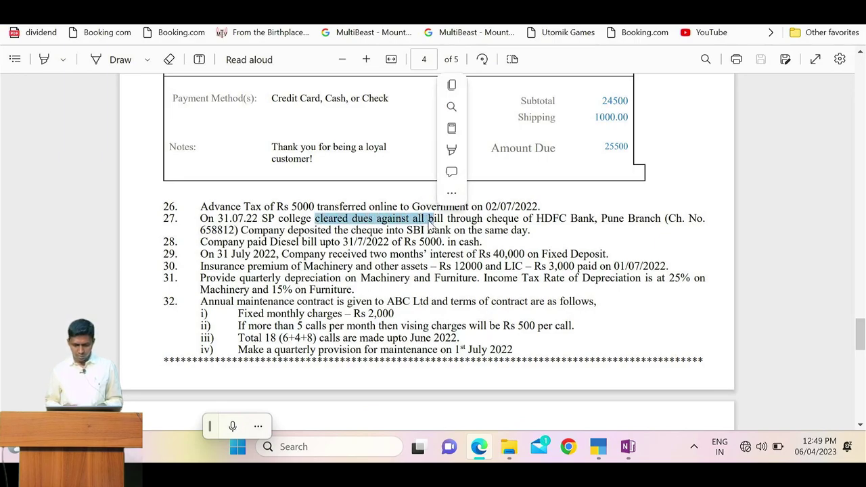
pyautogui.hotkey('alt', 'Tab')
# Step: Enter 25,500 against bill 2, then back out of the bill-wise details
pyautogui.write('25500')
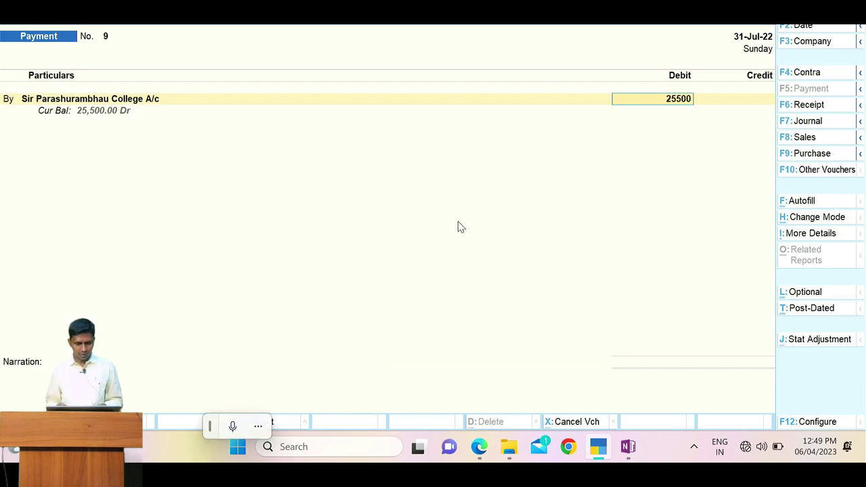
pyautogui.press('Return')
pyautogui.press('Return')
pyautogui.press('Return')
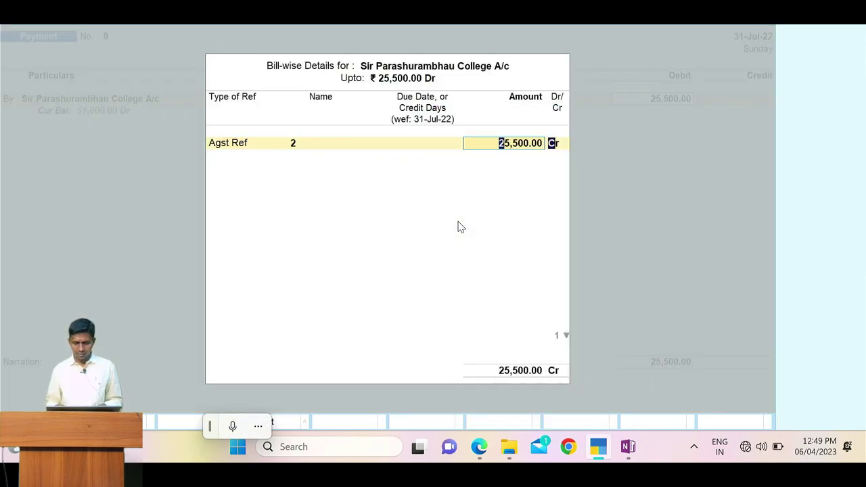
pyautogui.press('Return')
pyautogui.press('Return')
pyautogui.press('BackSpace')
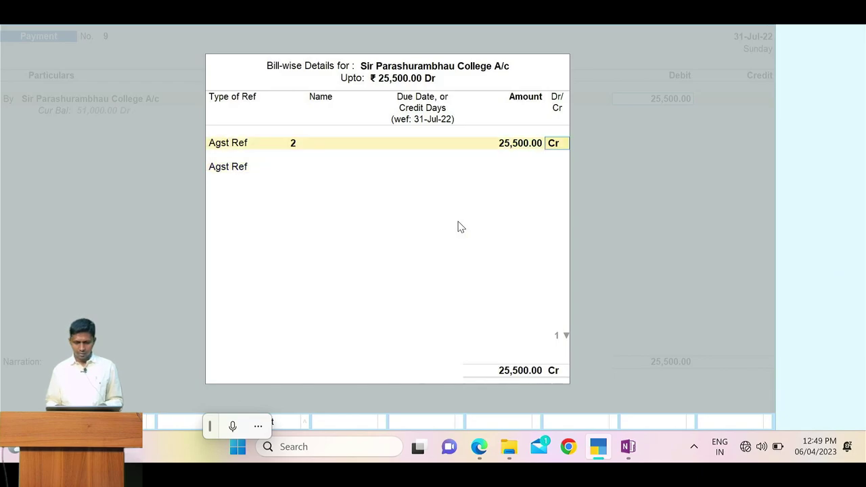
pyautogui.press('BackSpace')
pyautogui.press('BackSpace')
pyautogui.press('BackSpace')
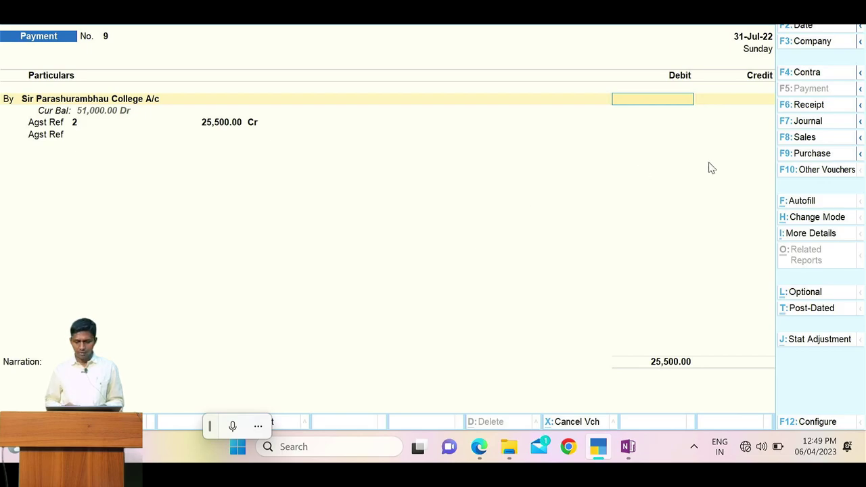
# Step: As a Receipt, credit the college 25,500 against bill 2 into SBI A/c by Cheque/DD
pyautogui.click(811, 107)
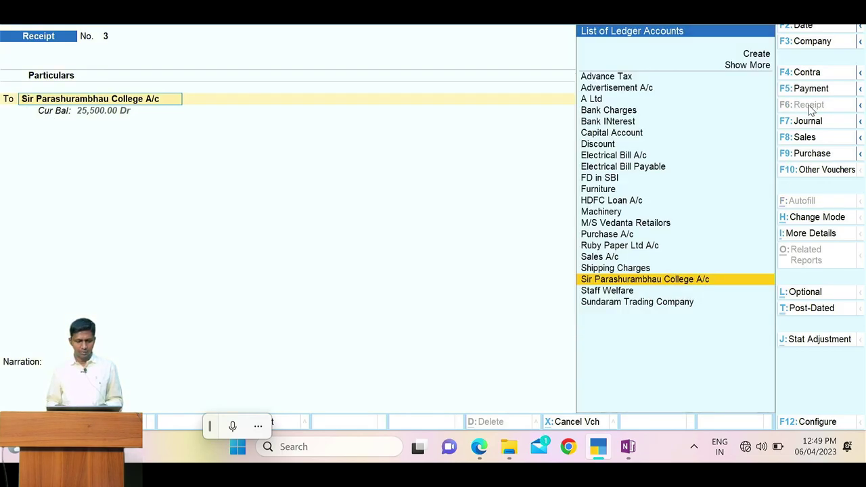
pyautogui.press('Return')
pyautogui.write('25500')
pyautogui.press('Return')
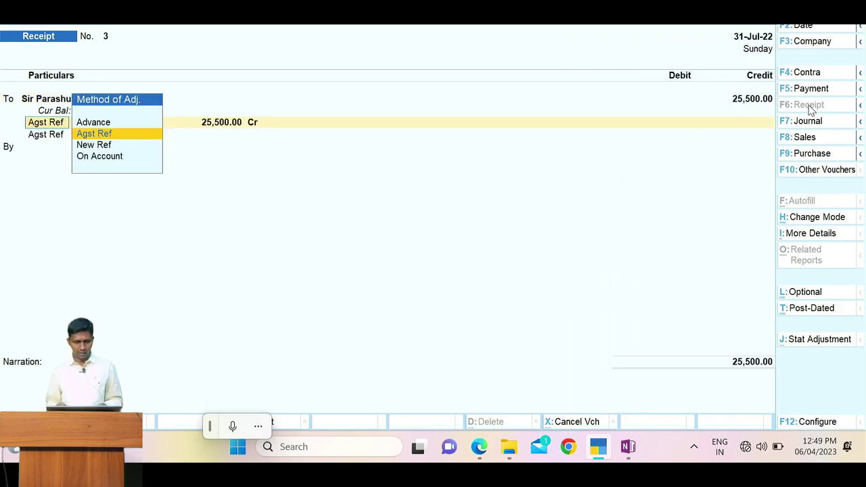
pyautogui.press('Return')
pyautogui.press('Return')
pyautogui.press('Return')
pyautogui.press('Return')
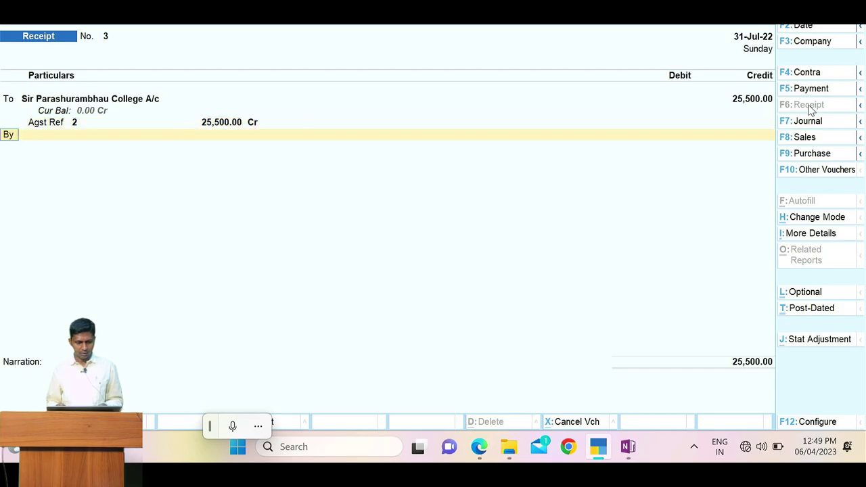
pyautogui.press('Return')
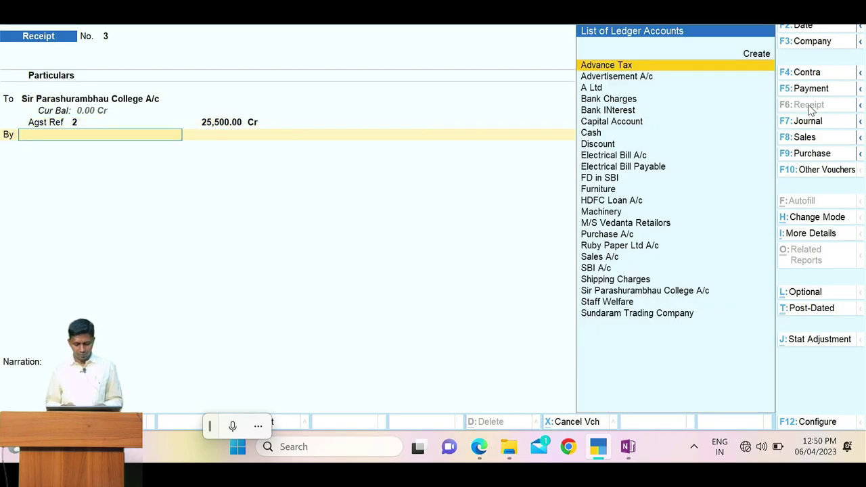
pyautogui.write('Sbi')
pyautogui.press('Return')
pyautogui.press('Return')
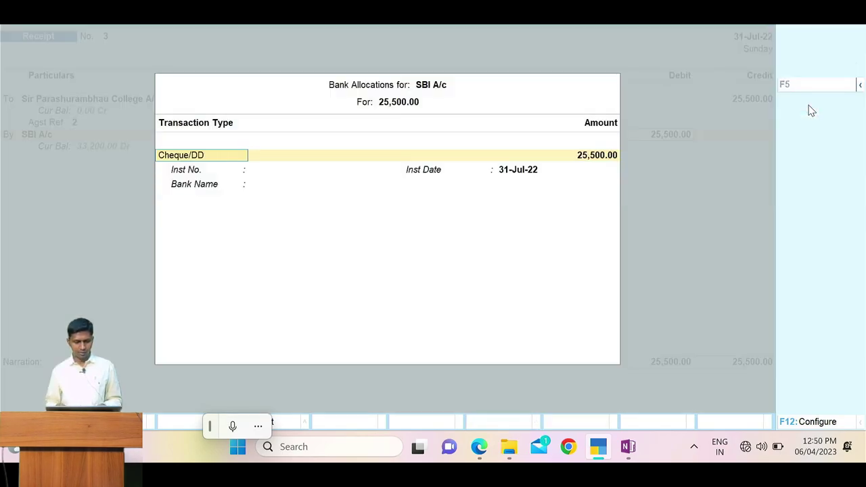
pyautogui.press('Return')
pyautogui.press('Return')
pyautogui.press('Return')
pyautogui.press('Return')
pyautogui.press('Return')
pyautogui.press('Return')
pyautogui.press('Return')
# Step: Read item 28's Rs 5000 diesel bill paid in cash in the assignment PDF
pyautogui.hotkey('alt', 'Tab')
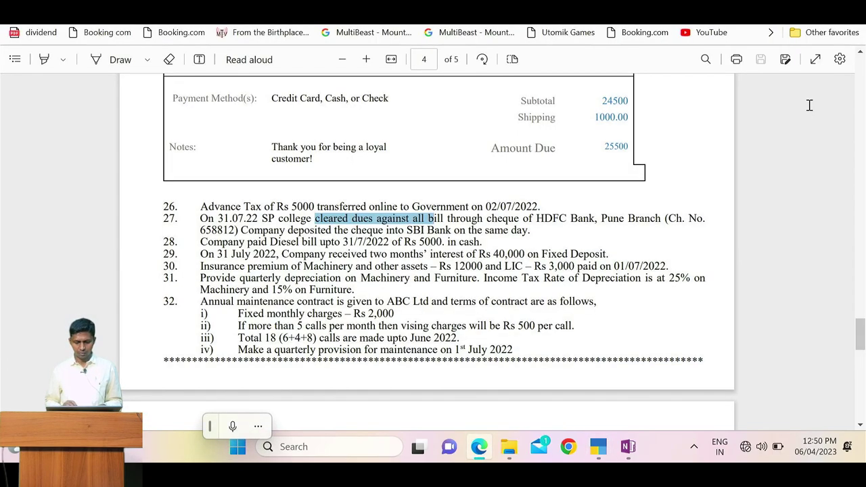
pyautogui.moveTo(287, 241); pyautogui.dragTo(318, 241)
pyautogui.click(275, 245)
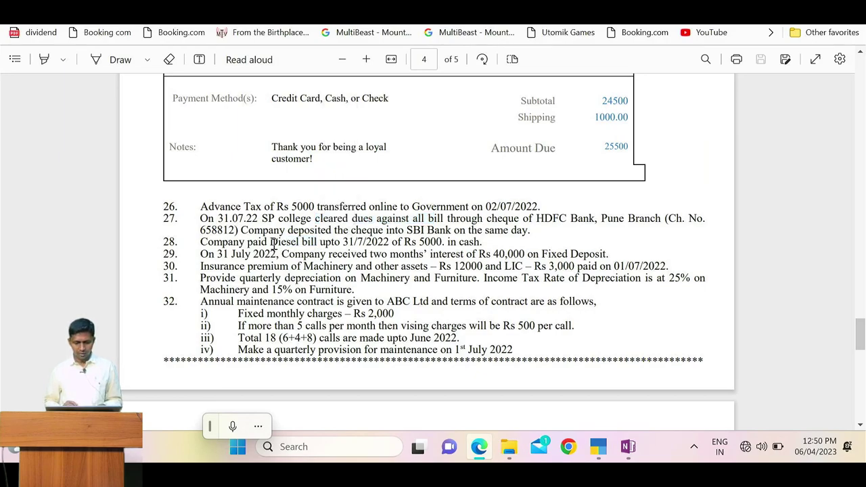
pyautogui.hotkey('alt', 'Tab')
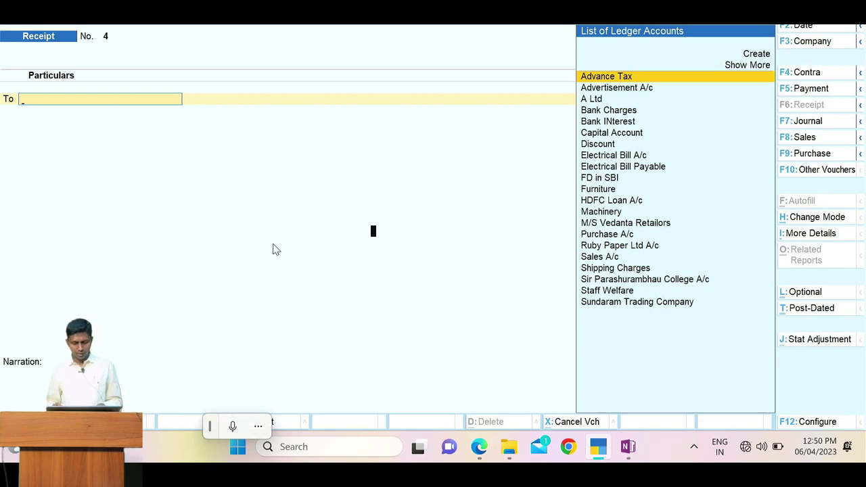
# Step: Set the receipt voucher date to 31-Jul-22
pyautogui.press('F2')
pyautogui.write('31.7')
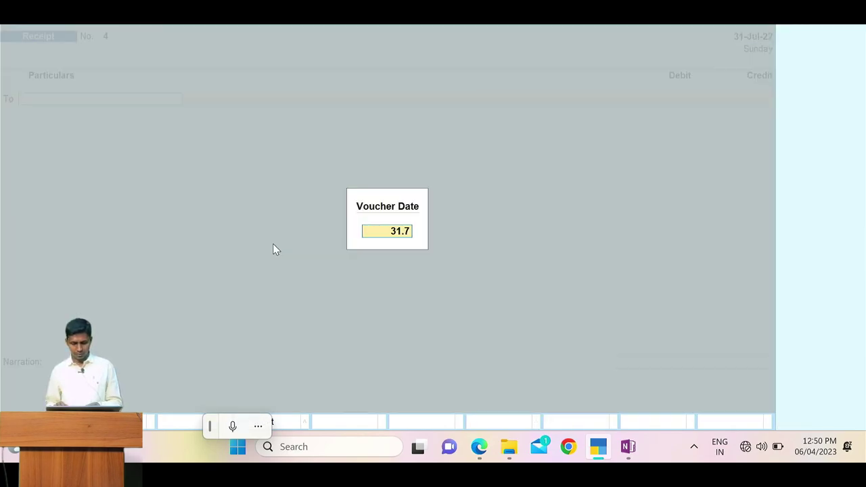
pyautogui.press('Return')
# Step: Create ledger 'Transportation Bill A/c' under Indirect Expenses
pyautogui.hotkey('alt', 'c')
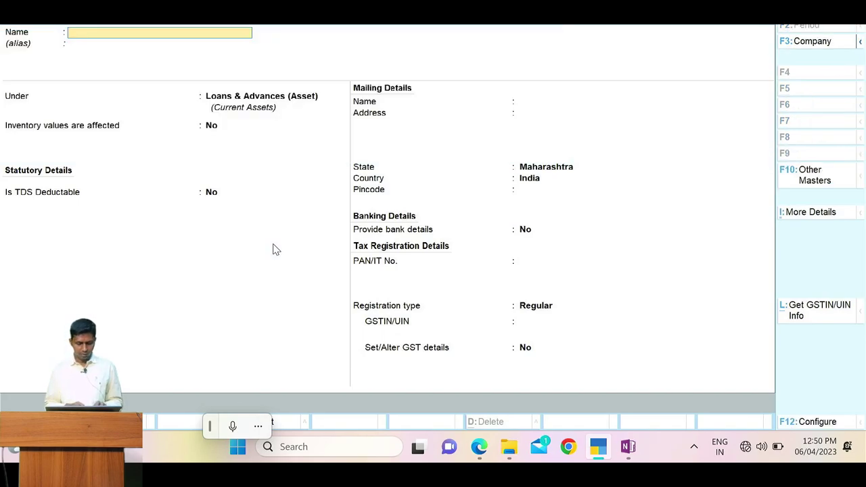
pyautogui.write('Transportation')
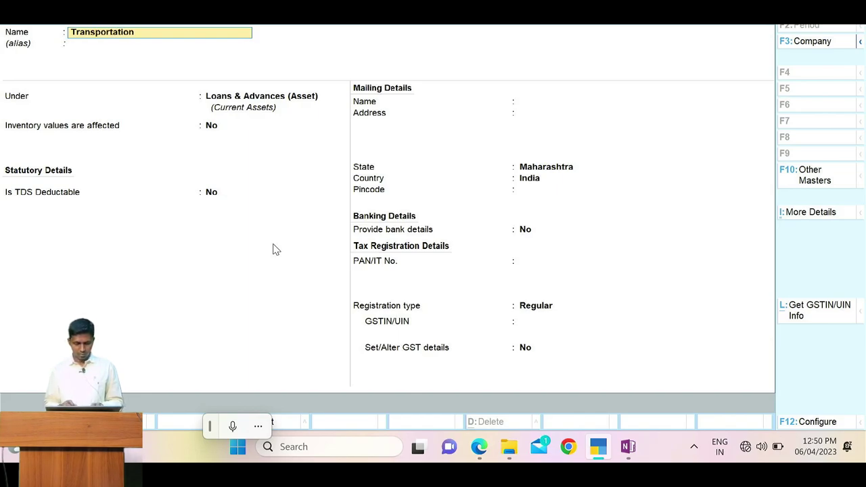
pyautogui.write(' Bill A/c')
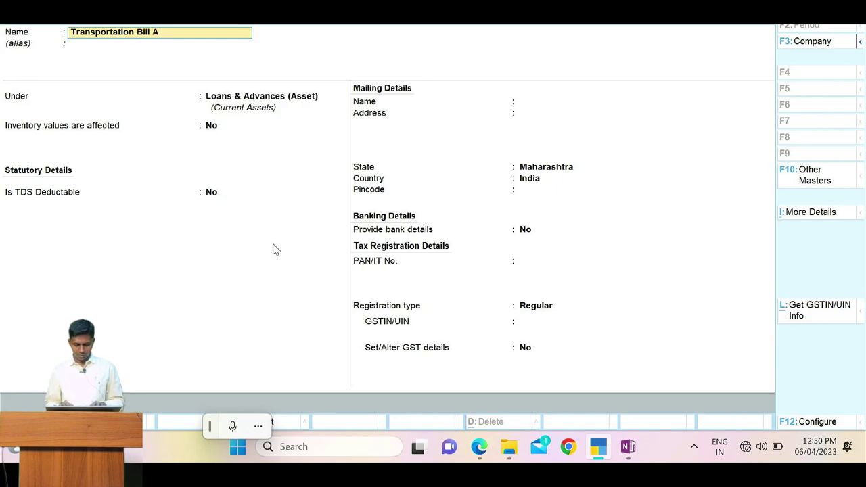
pyautogui.press('BackSpace')
pyautogui.write('c')
pyautogui.press('BackSpace')
pyautogui.write('c')
pyautogui.press('Return')
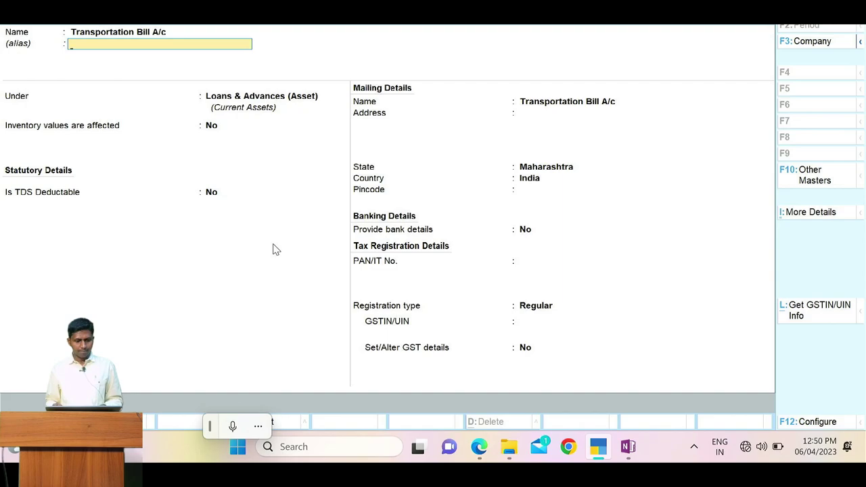
pyautogui.press('Return')
pyautogui.write('Ind')
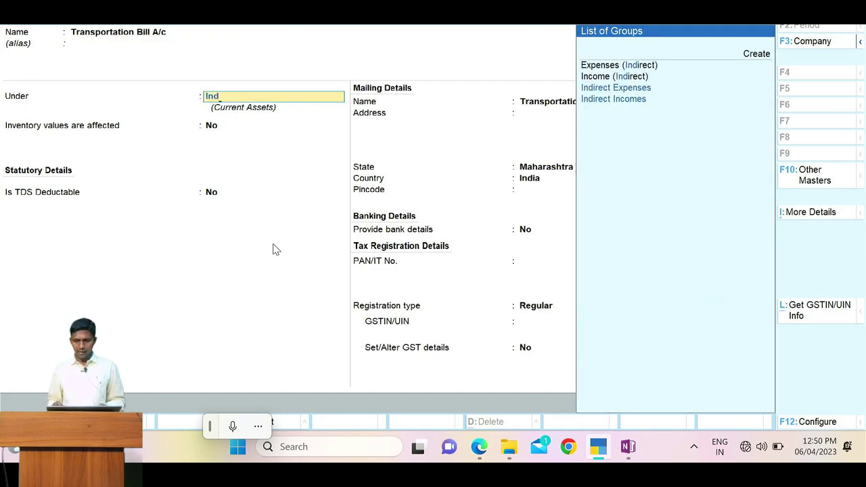
pyautogui.press('Return')
pyautogui.press('Return')
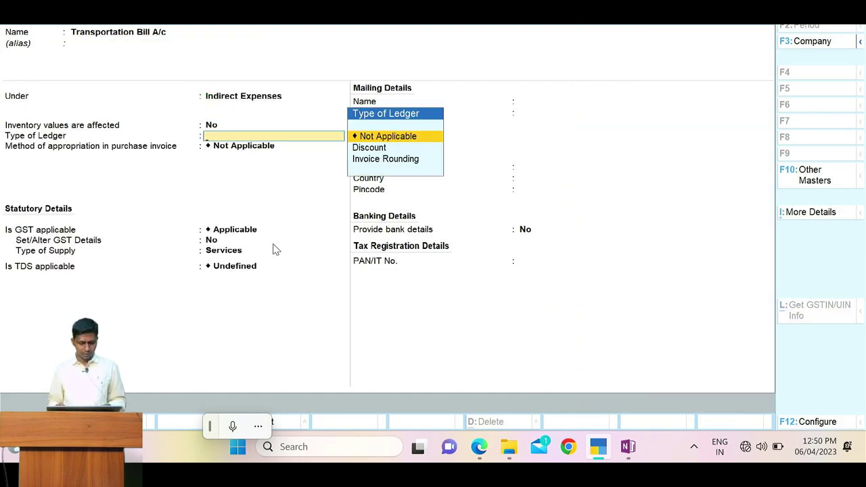
pyautogui.hotkey('ctrl', 'a')
# Step: Credit Transportation Bill A/c 5,000 against Cash and save receipt No. 4
pyautogui.hotkey('alt', 'Tab')
pyautogui.hotkey('alt', 'Tab')
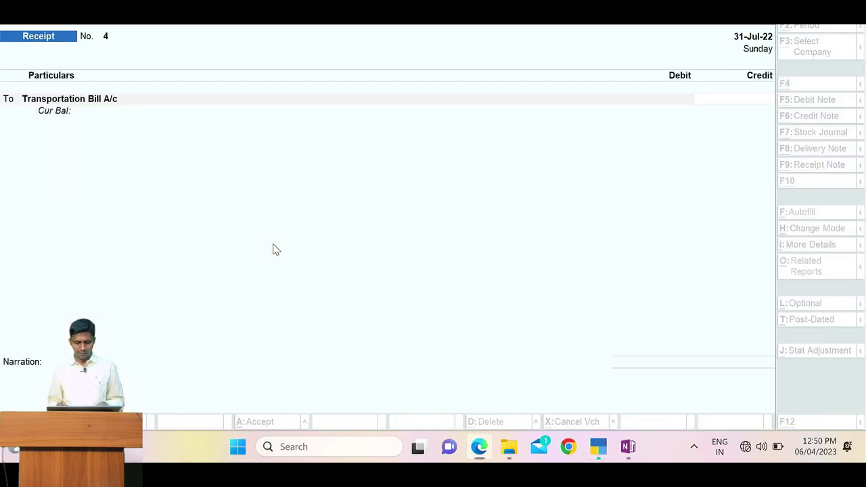
pyautogui.write('5000')
pyautogui.press('Return')
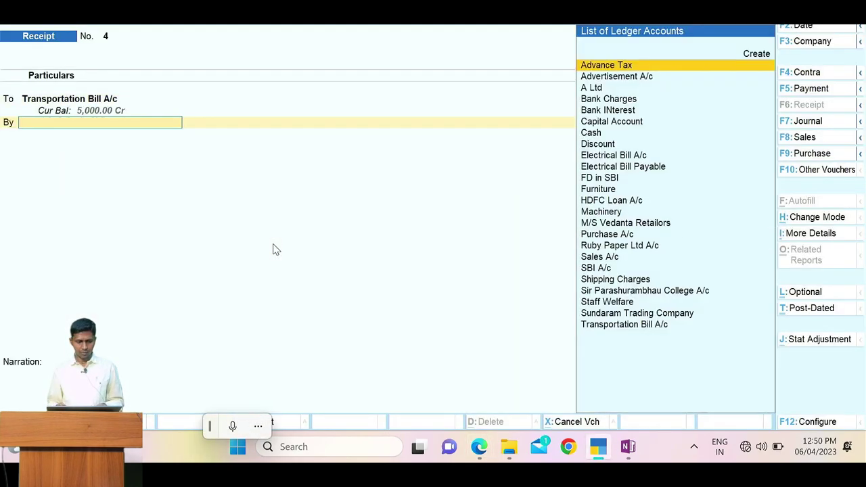
pyautogui.write('Cash')
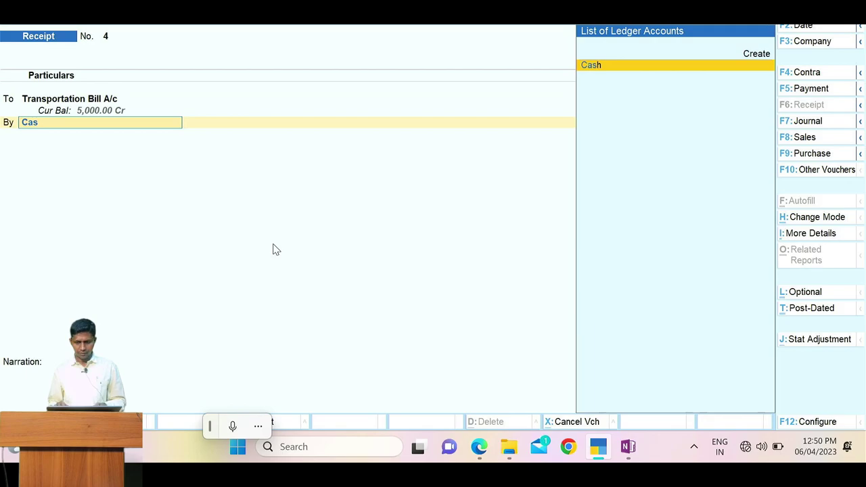
pyautogui.press('Return')
pyautogui.press('Return')
pyautogui.press('Return')
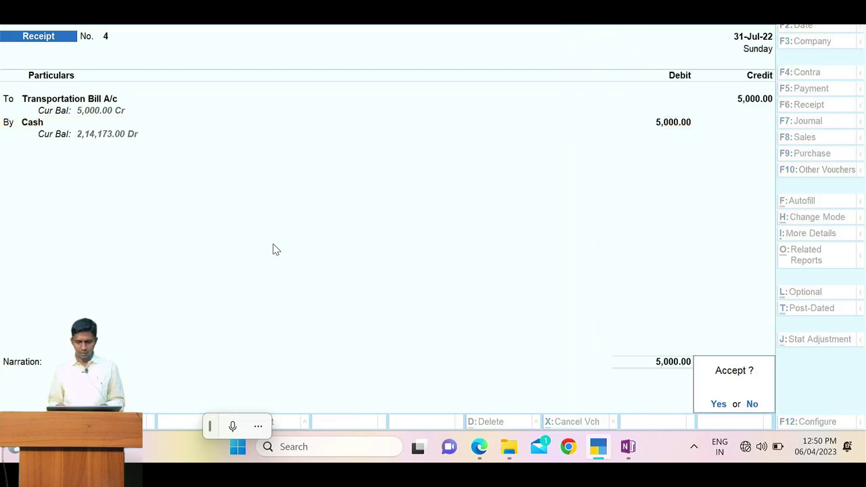
pyautogui.press('Return')
pyautogui.hotkey('alt', 'Tab')
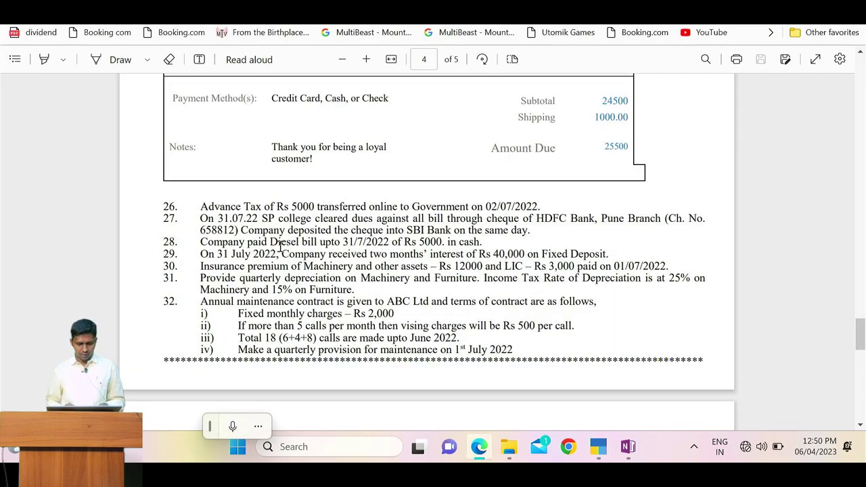
# Step: Highlight item 29's July 2022 fixed-deposit interest date in the PDF
pyautogui.moveTo(236, 254); pyautogui.dragTo(277, 255)
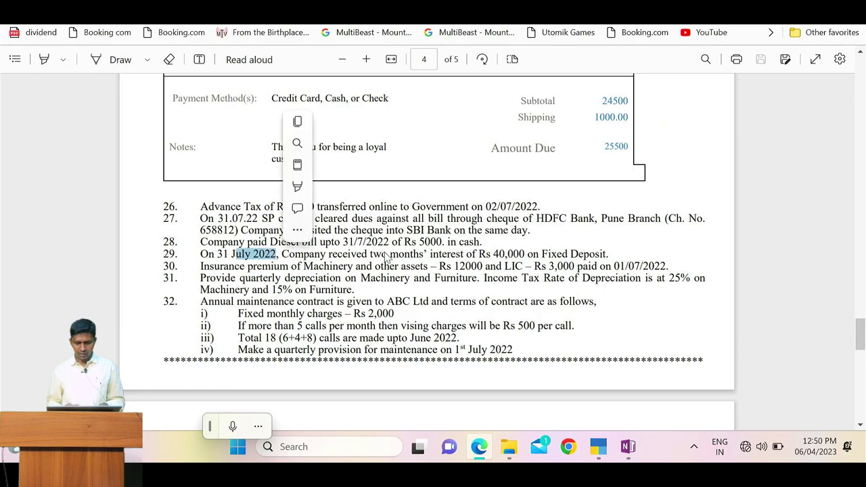
pyautogui.hotkey('alt', 'Tab')
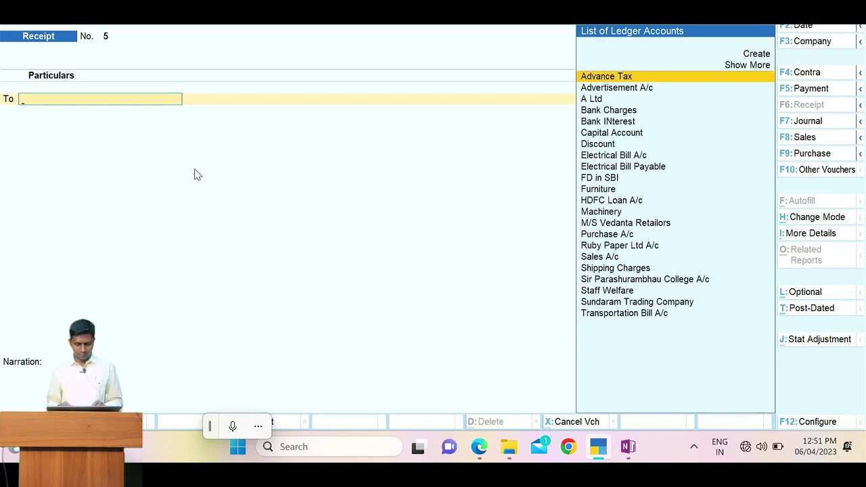
# Step: Credit FD in SBI with 40,000 on the receipt voucher
pyautogui.write('FD in SBI')
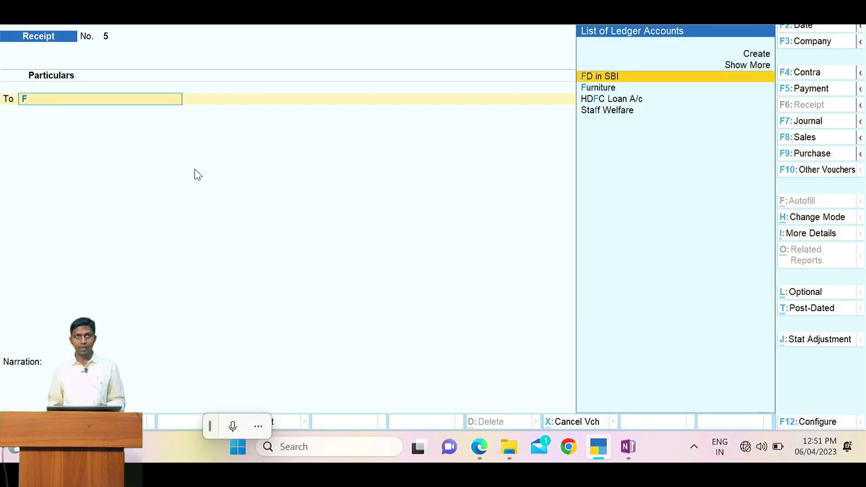
pyautogui.press('Return')
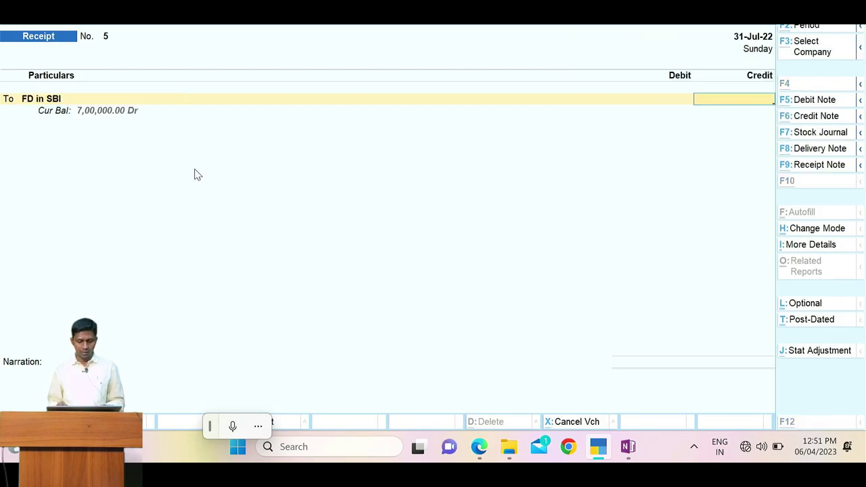
pyautogui.hotkey('alt', 'Tab')
pyautogui.hotkey('alt', 'Tab')
pyautogui.write('40000')
pyautogui.press('Return')
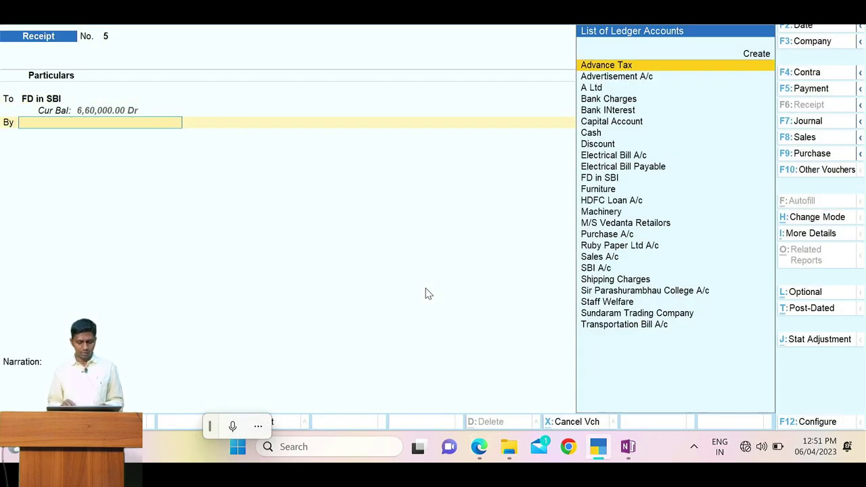
pyautogui.hotkey('alt', 'Tab')
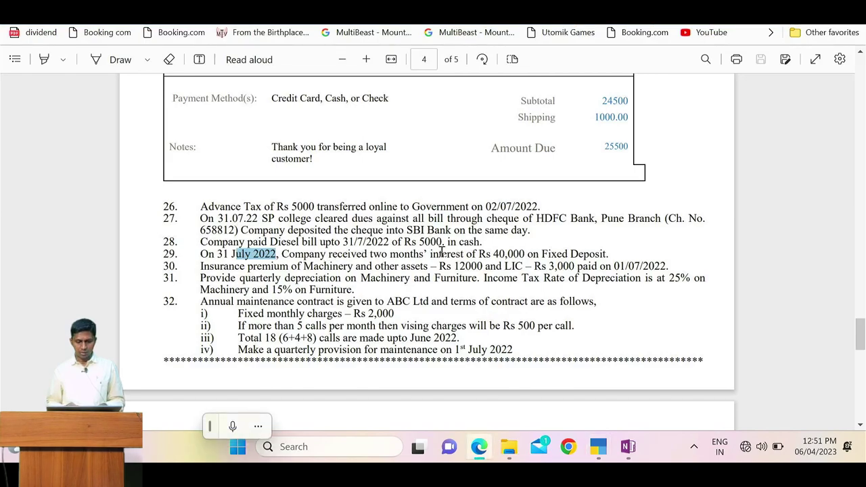
pyautogui.hotkey('alt', 'Tab')
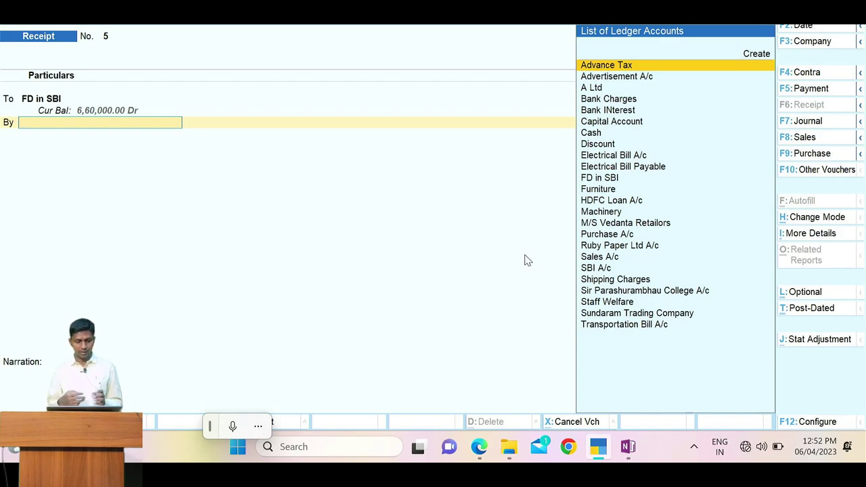
# Step: Debit SBI A/c with Cheque/DD allocation and save receipt No. 5
pyautogui.write('SBI')
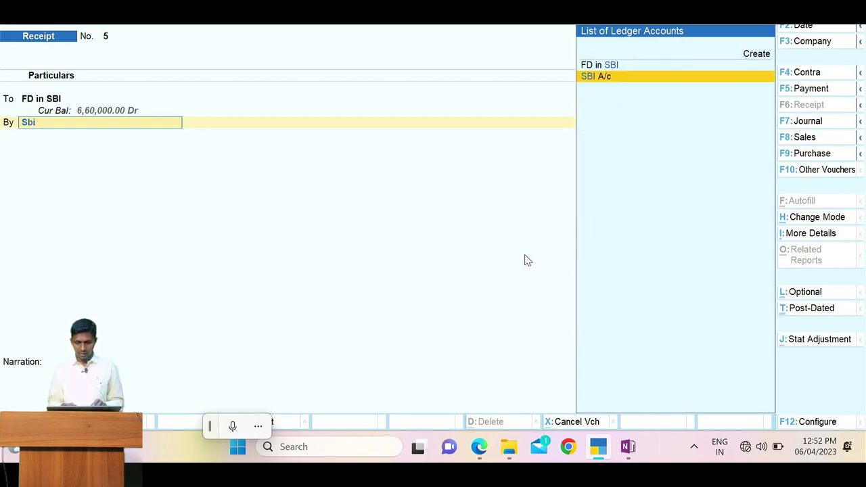
pyautogui.press('Return')
pyautogui.press('Return')
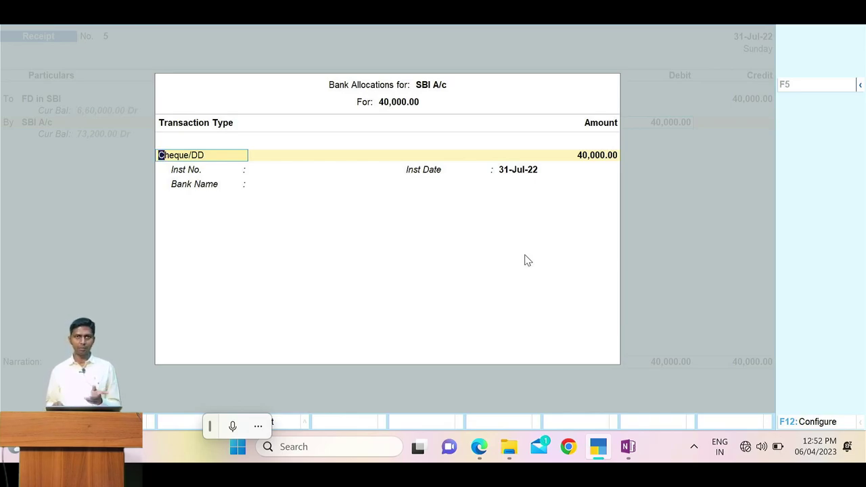
pyautogui.press('Return')
pyautogui.press('Return')
pyautogui.press('Return')
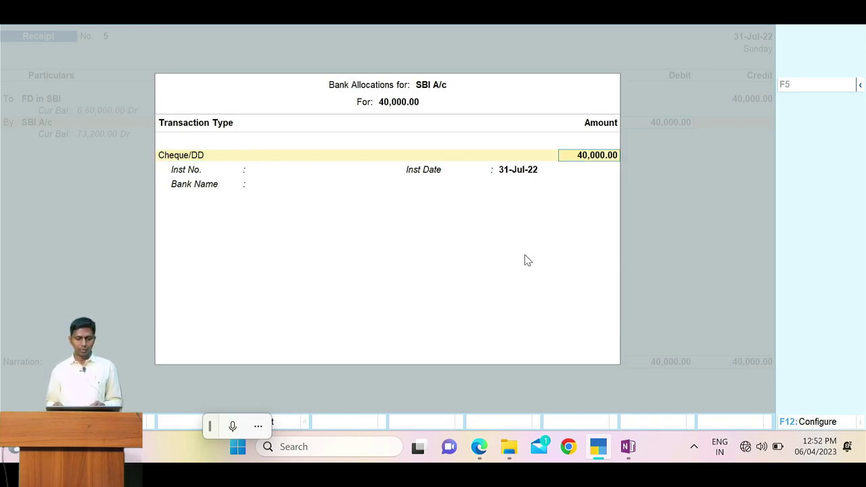
pyautogui.press('Return')
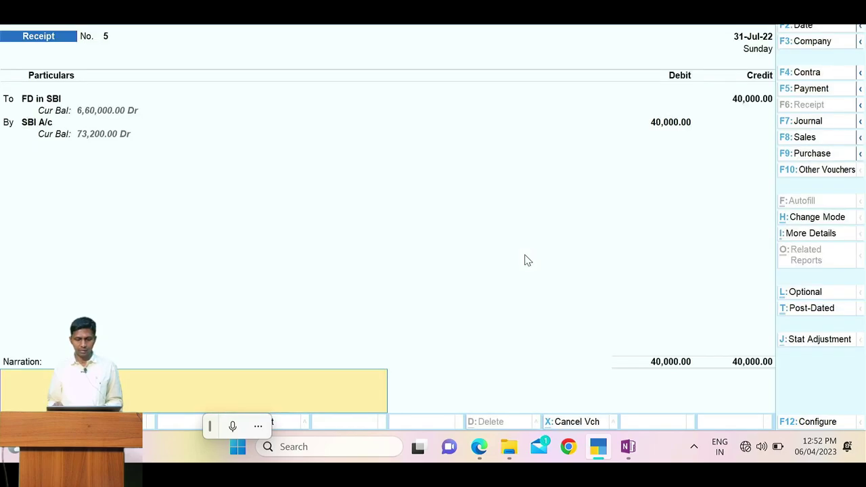
pyautogui.press('Return')
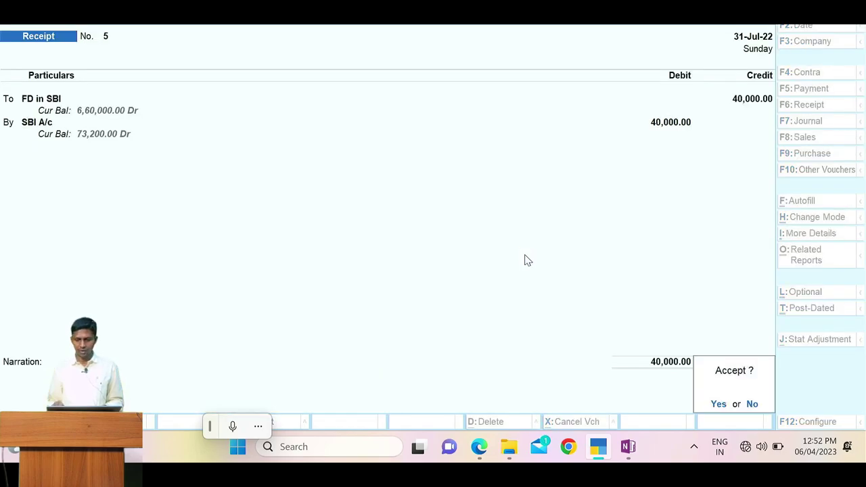
pyautogui.press('Return')
pyautogui.hotkey('alt', 'Tab')
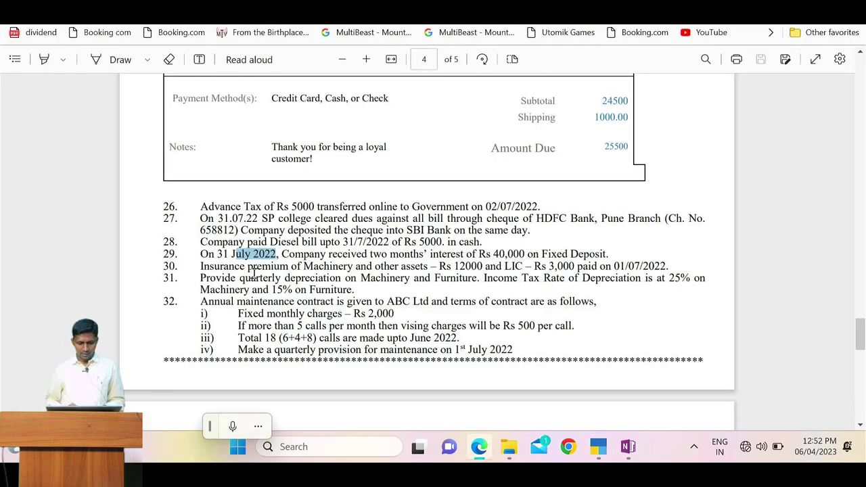
# Step: Start a Payment voucher dated 1 July 2022 for the item 30 insurance premium
pyautogui.moveTo(234, 266); pyautogui.dragTo(372, 270)
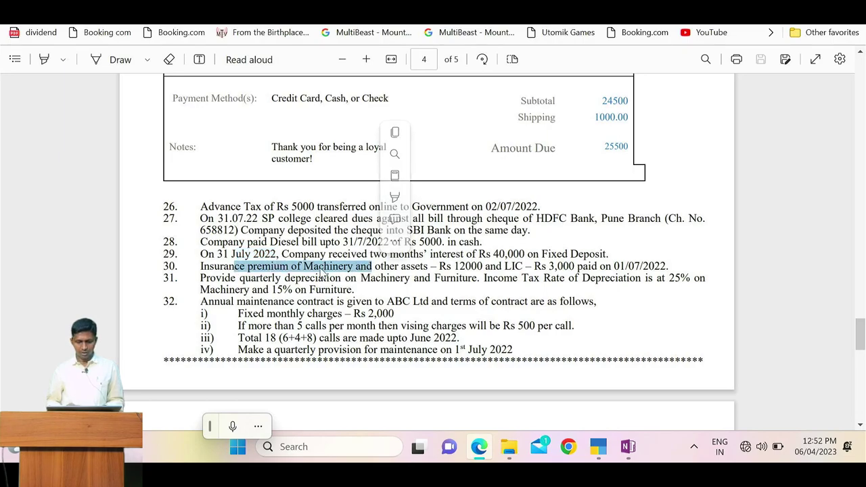
pyautogui.click(369, 269)
pyautogui.moveTo(201, 269); pyautogui.dragTo(289, 270)
pyautogui.hotkey('alt', 'Tab')
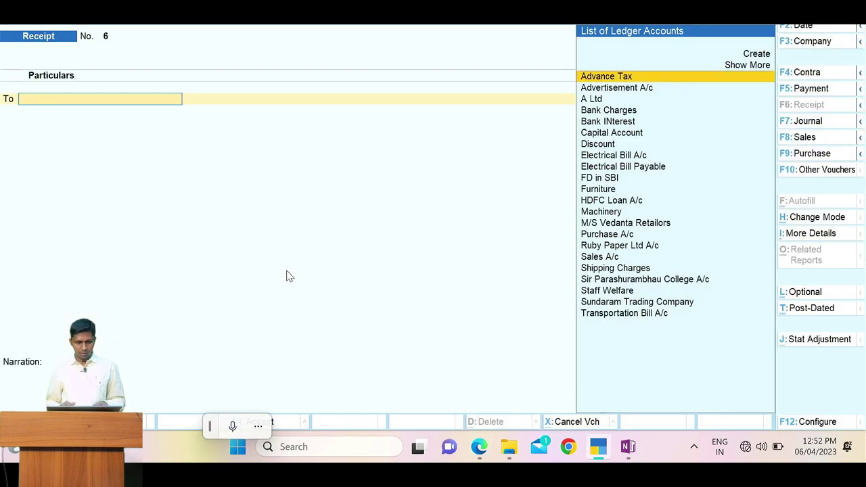
pyautogui.click(830, 90)
pyautogui.hotkey('alt', 'Tab')
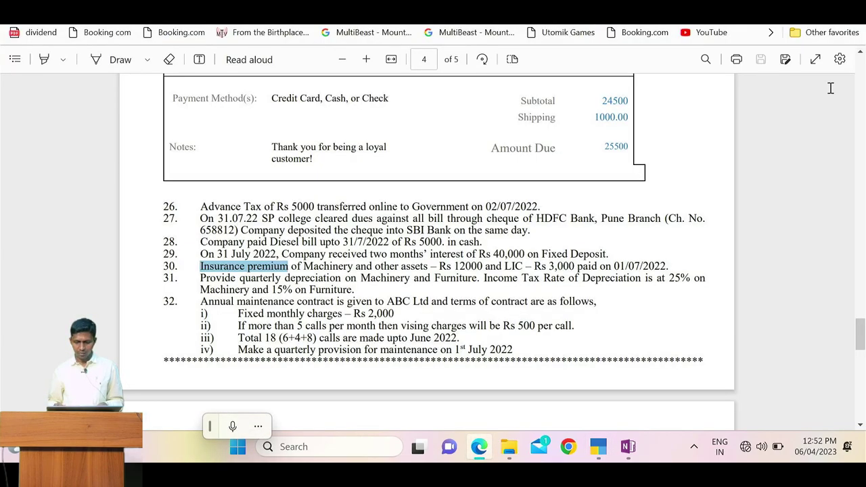
pyautogui.hotkey('alt', 'Tab')
pyautogui.press('F2')
pyautogui.write('1.')
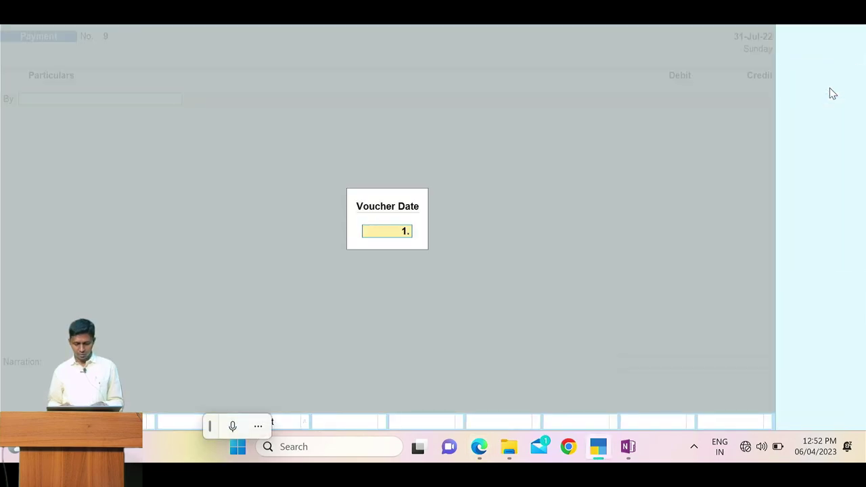
pyautogui.press('Return')
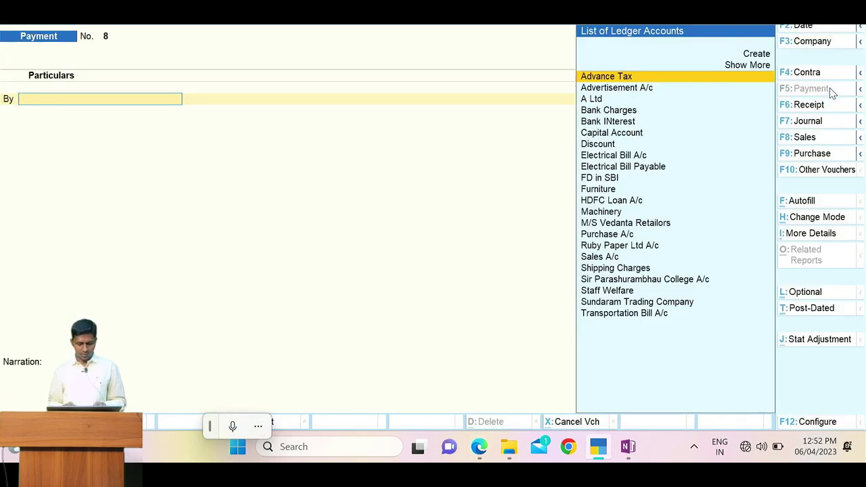
# Step: Create the Insurance premium A/c ledger under Indirect Expenses as the voucher's first entry
pyautogui.hotkey('alt', 'c')
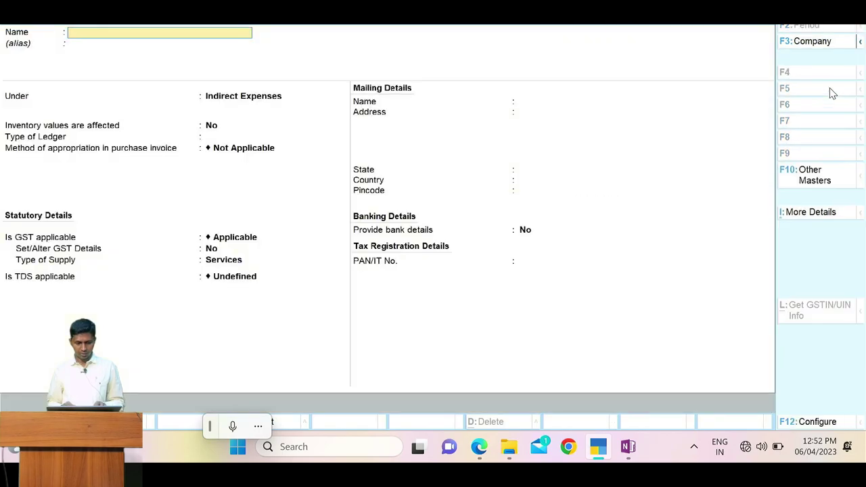
pyautogui.write('Insurance premium')
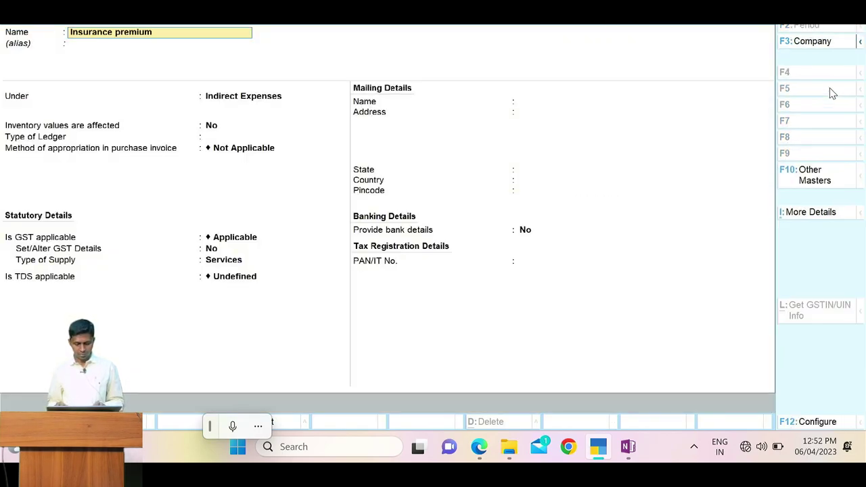
pyautogui.write(' A/c')
pyautogui.press('Return')
pyautogui.press('Return')
pyautogui.press('Return')
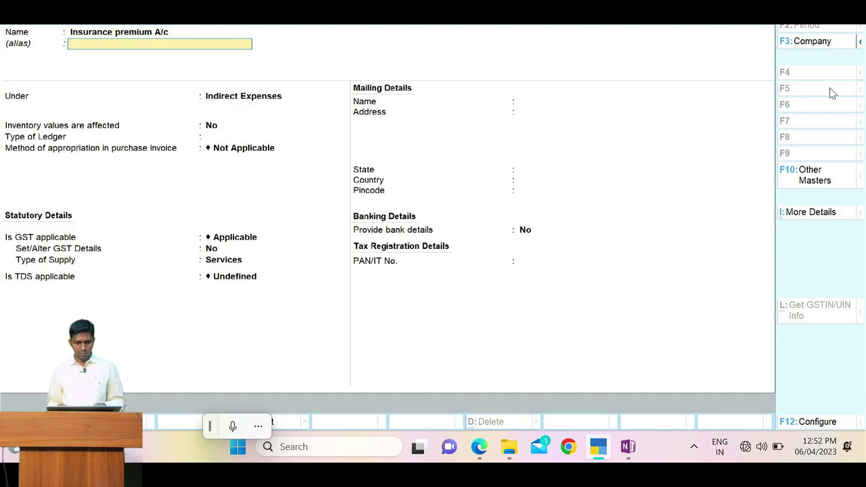
pyautogui.hotkey('ctrl', 'a')
pyautogui.press('Return')
pyautogui.hotkey('alt', 'Tab')
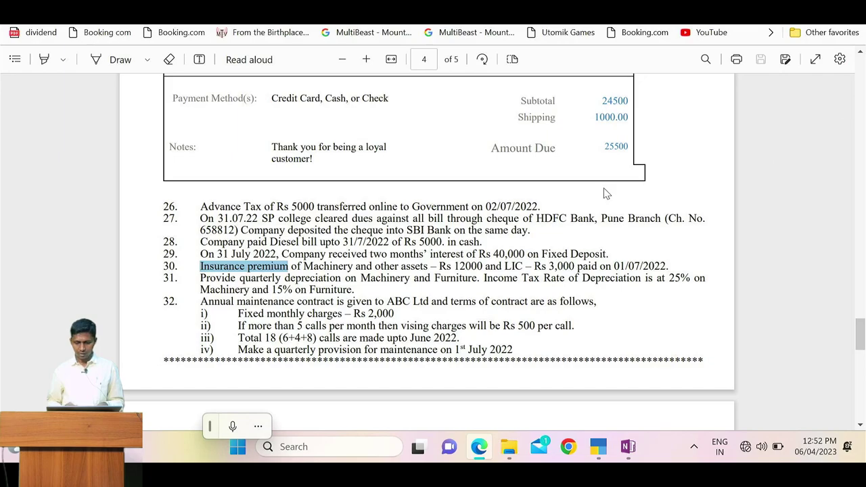
# Step: Work out 12000 ÷ 12 = 1,000 in Calculator, the monthly share of the premium
pyautogui.doubleClick(472, 266)
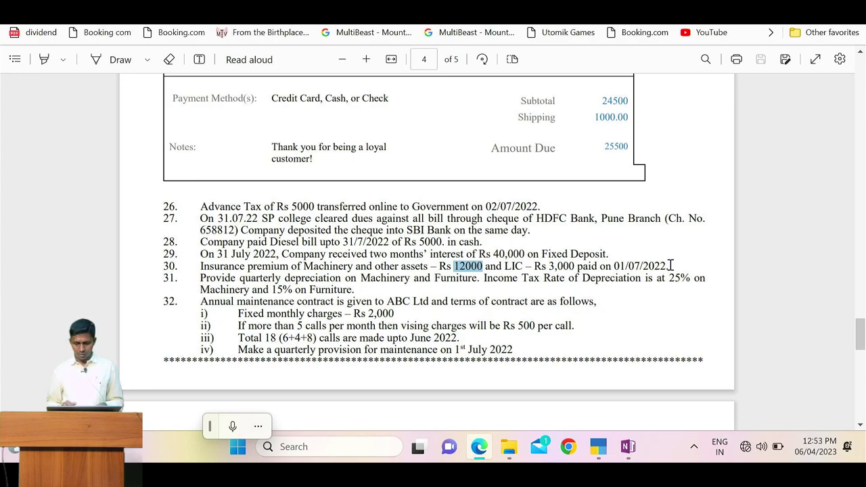
pyautogui.press('super')
pyautogui.write('cal')
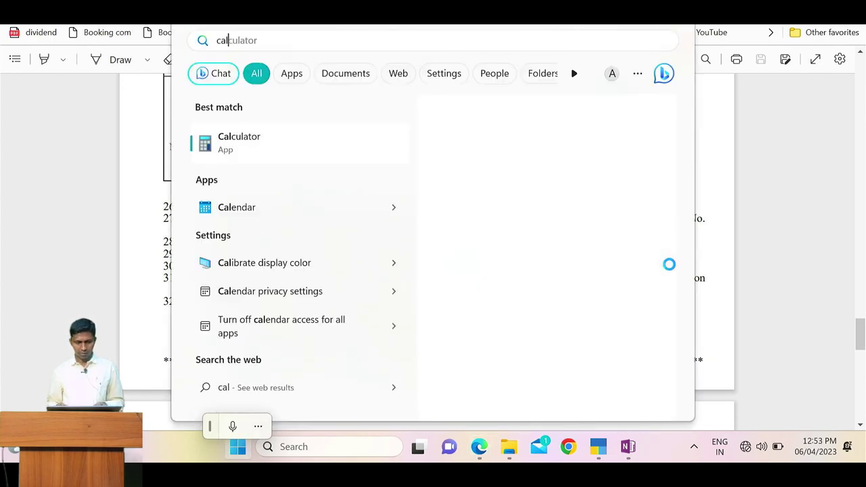
pyautogui.press('Return')
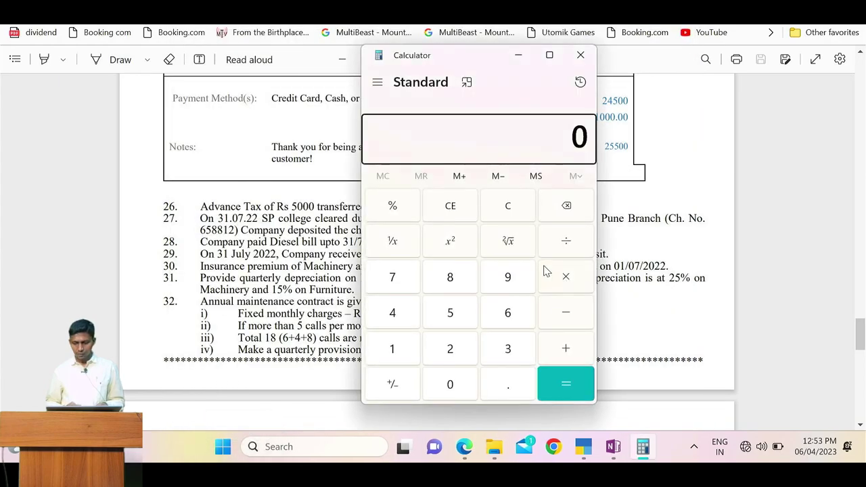
pyautogui.moveTo(476, 62); pyautogui.dragTo(313, 70)
pyautogui.write('12000')
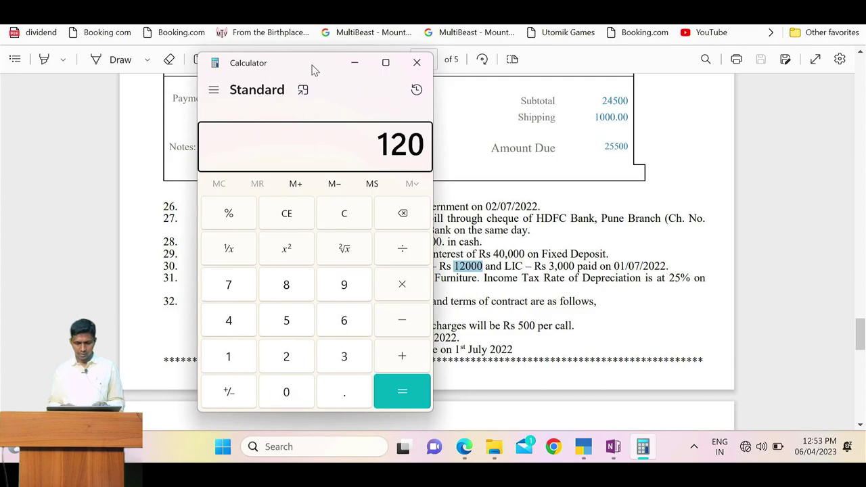
pyautogui.write('/12')
pyautogui.press('Return')
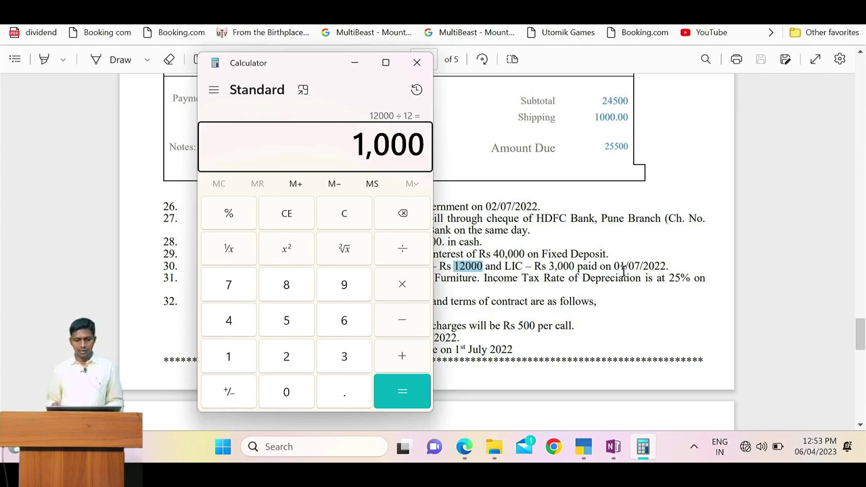
pyautogui.press('Escape')
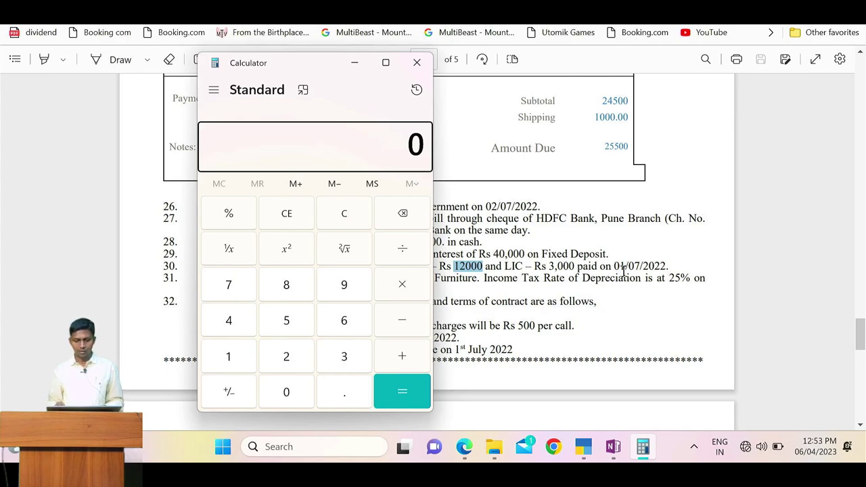
pyautogui.click(355, 62)
pyautogui.hotkey('alt', 'Tab')
pyautogui.hotkey('alt', 'Tab')
pyautogui.hotkey('alt', 'Tab')
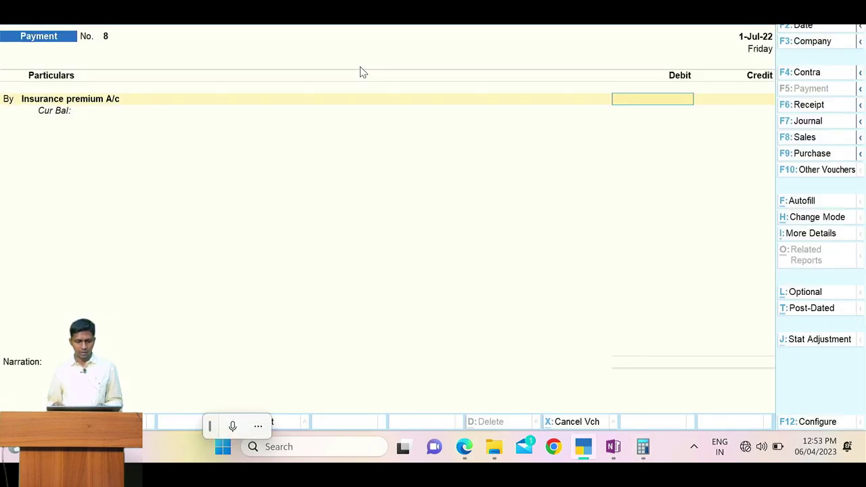
# Step: Debit Insurance premium A/c 9,000 and add another By line
pyautogui.write('9000')
pyautogui.press('Return')
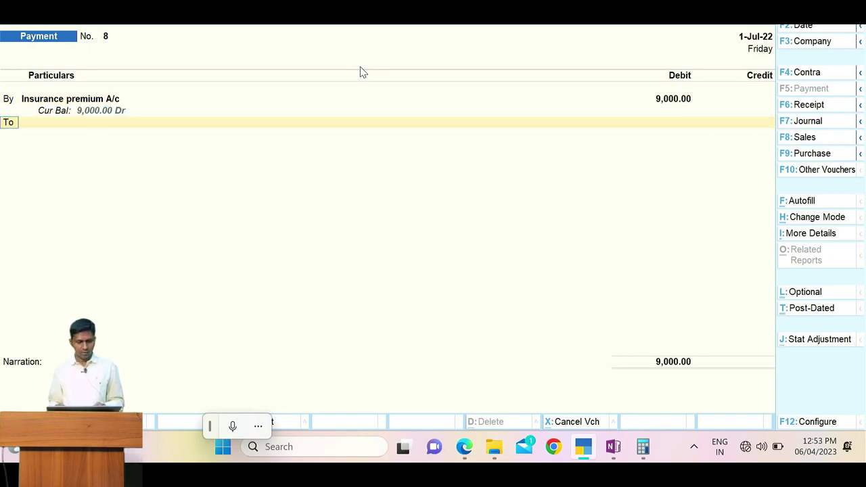
pyautogui.write('b')
pyautogui.press('Return')
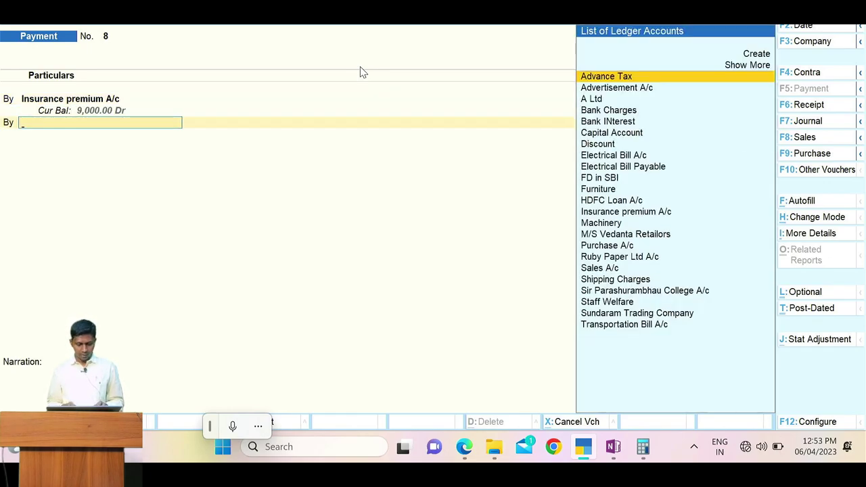
# Step: Create a Prepaid Insurance premium ledger under Loans & Advances (Asset)
pyautogui.hotkey('alt', 'c')
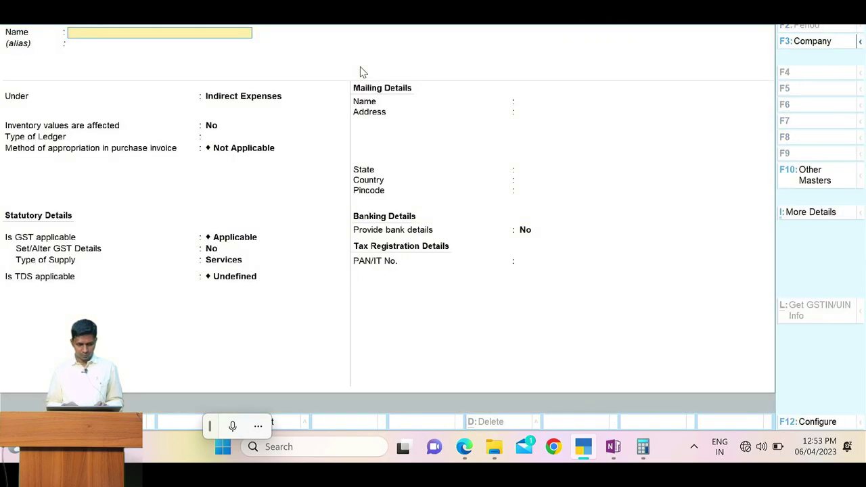
pyautogui.write('Prep')
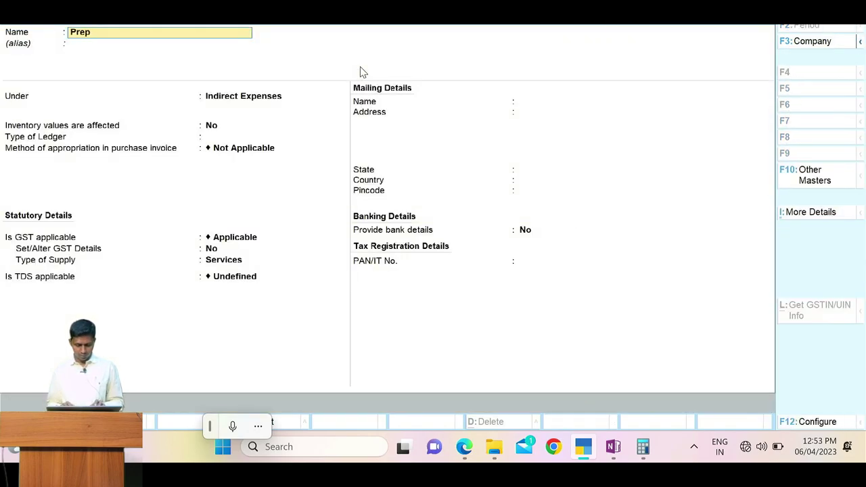
pyautogui.write('aid')
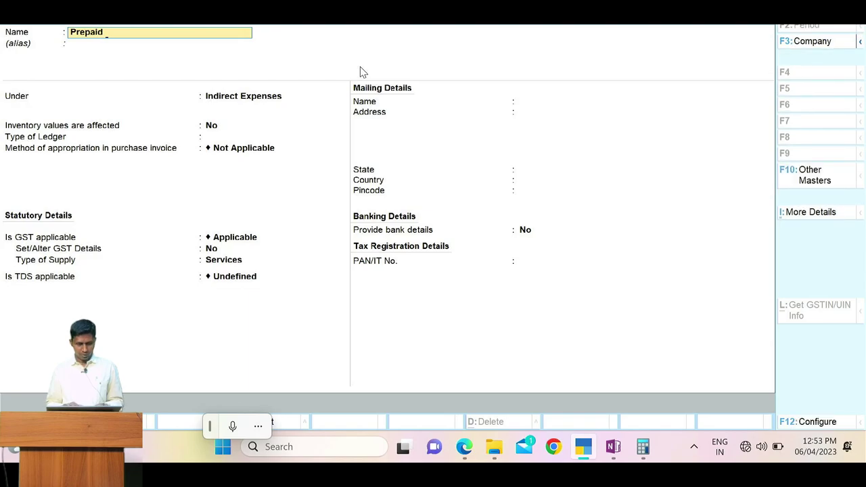
pyautogui.write(' Insurance premium')
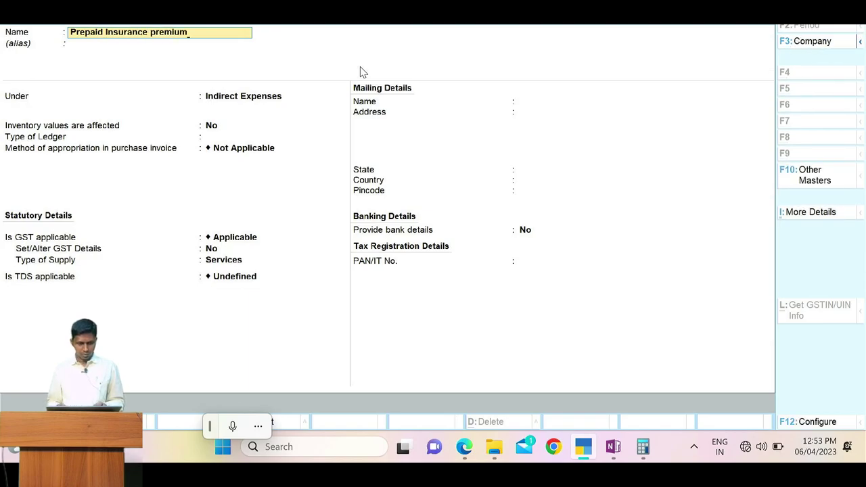
pyautogui.press('Return')
pyautogui.press('Return')
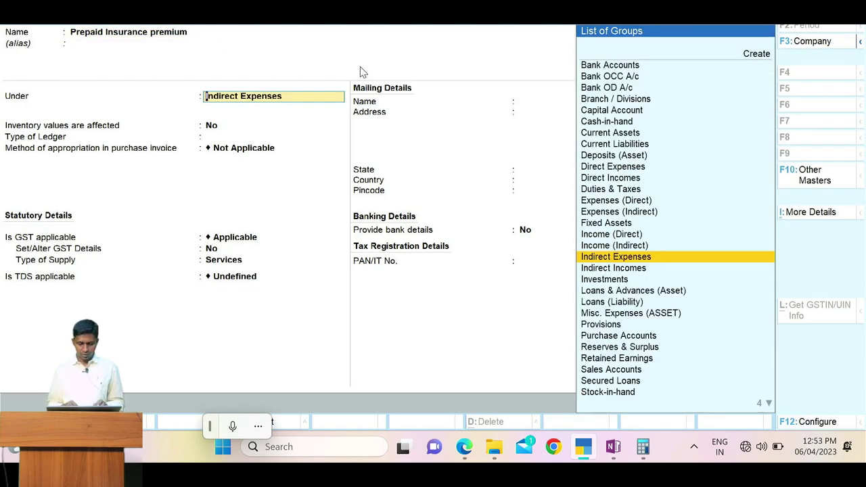
pyautogui.write('Loa')
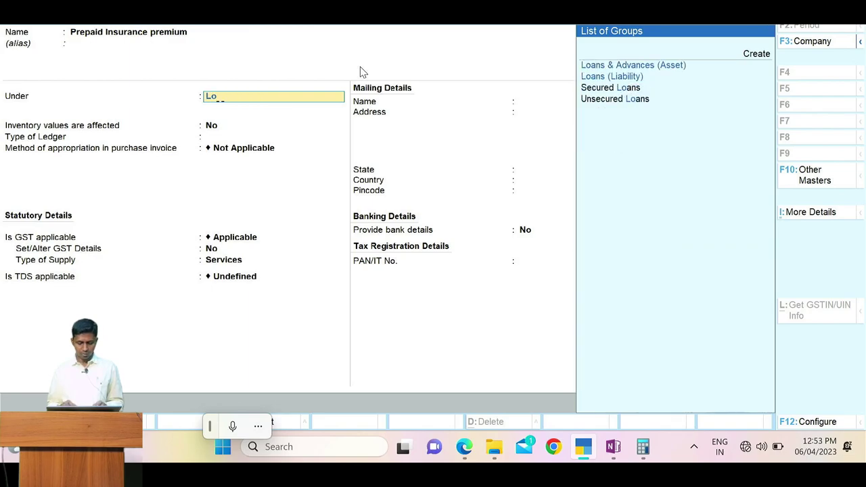
pyautogui.press('BackSpace')
pyautogui.press('BackSpace')
pyautogui.press('BackSpace')
pyautogui.write('Pr')
pyautogui.press('BackSpace')
pyautogui.press('BackSpace')
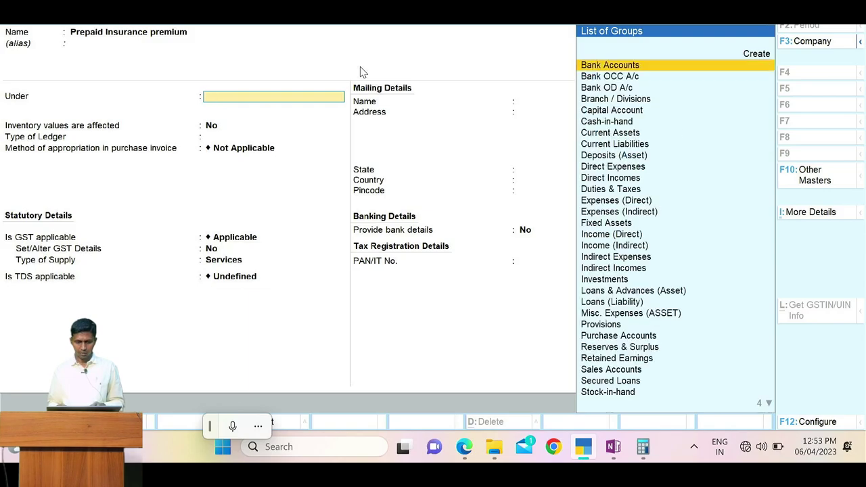
pyautogui.write('Loa')
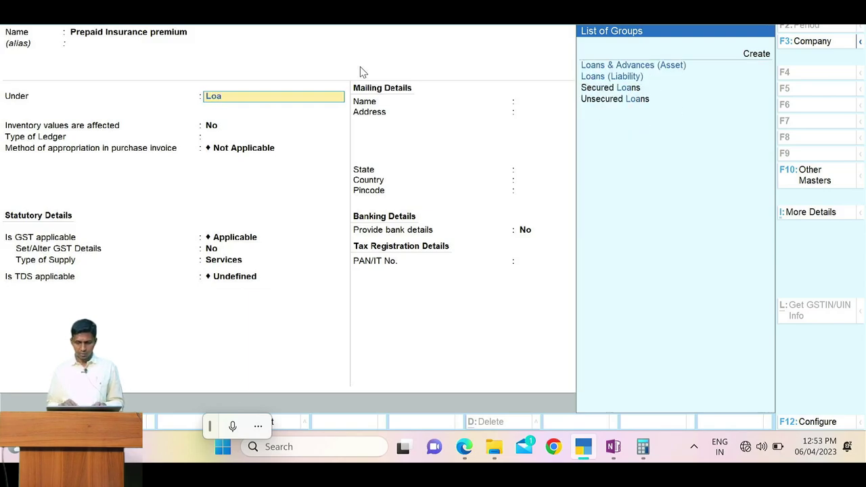
pyautogui.press('Return')
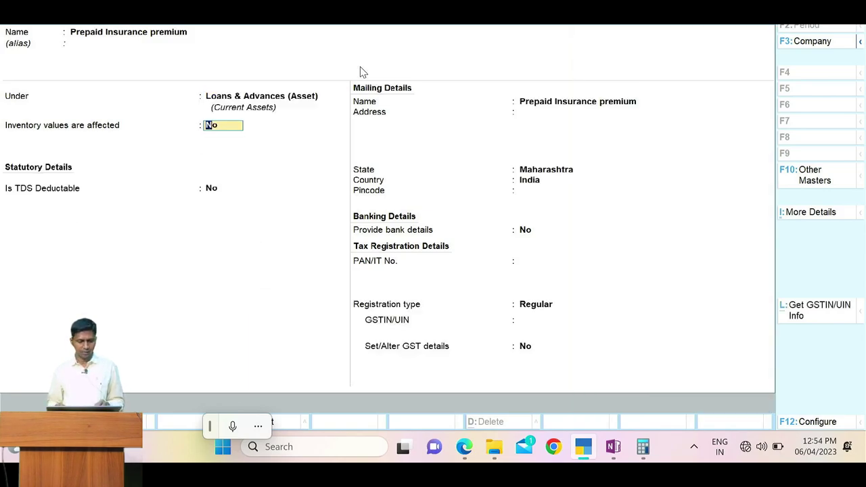
pyautogui.press('Return')
pyautogui.press('Return')
pyautogui.hotkey('ctrl', 'a')
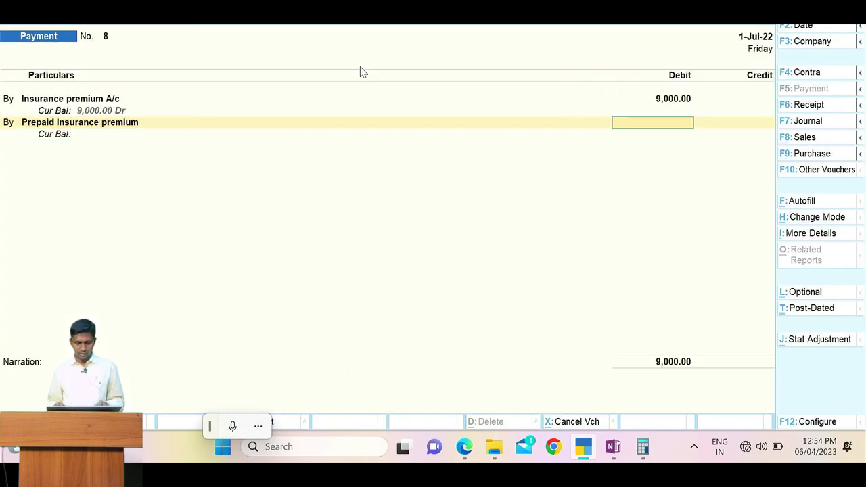
# Step: Debit Prepaid Insurance premium 3,000 and move to the next voucher line
pyautogui.write('3000')
pyautogui.press('Return')
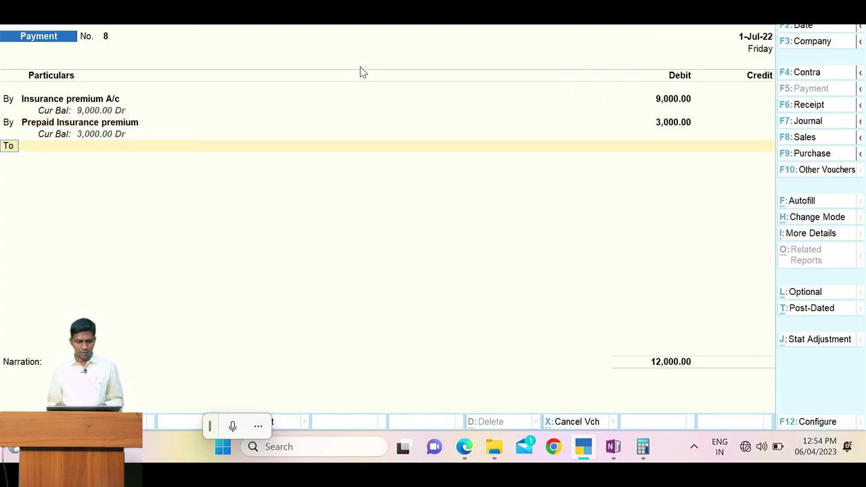
pyautogui.press('Return')
pyautogui.press('XF86Calculator')
# Step: Create a Drawings ledger under Capital Account
pyautogui.click(360, 67)
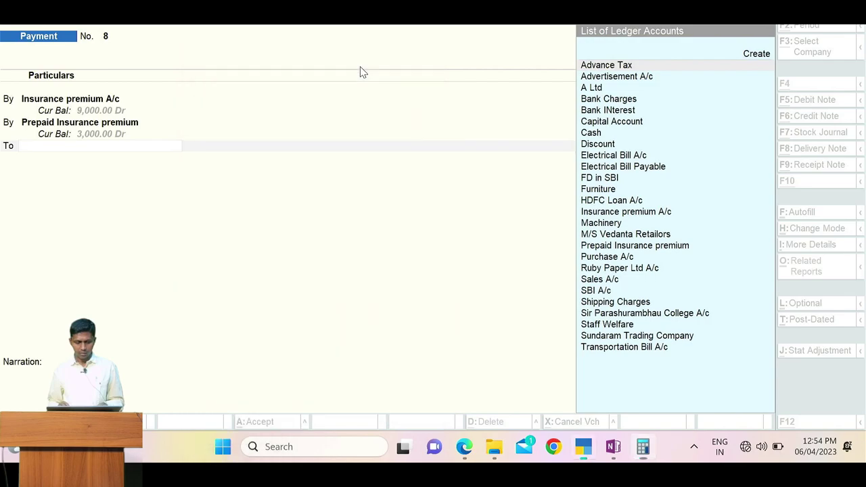
pyautogui.hotkey('alt', 'Tab')
pyautogui.press('Tab')
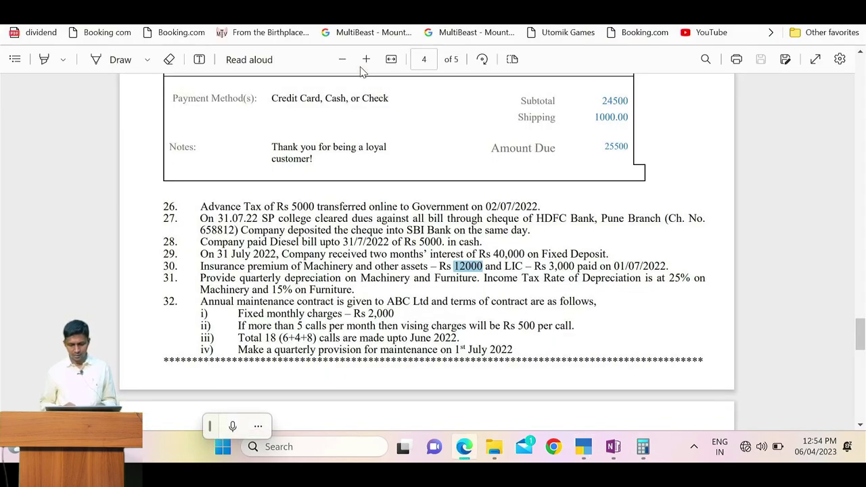
pyautogui.doubleClick(515, 268)
pyautogui.hotkey('alt', 'Tab')
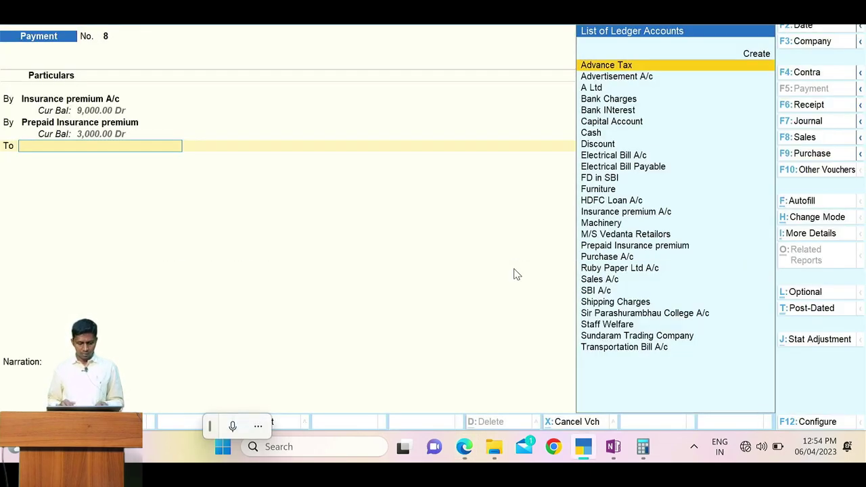
pyautogui.hotkey('alt', 'c')
pyautogui.write('Drawings')
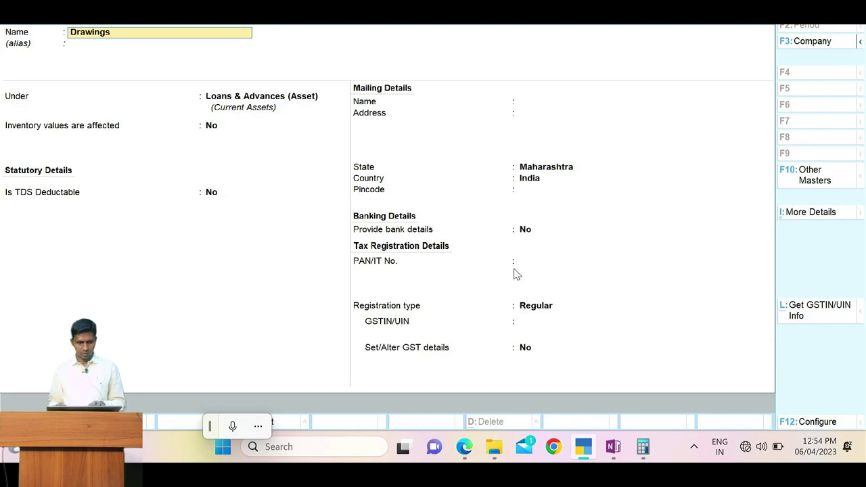
pyautogui.press('Return')
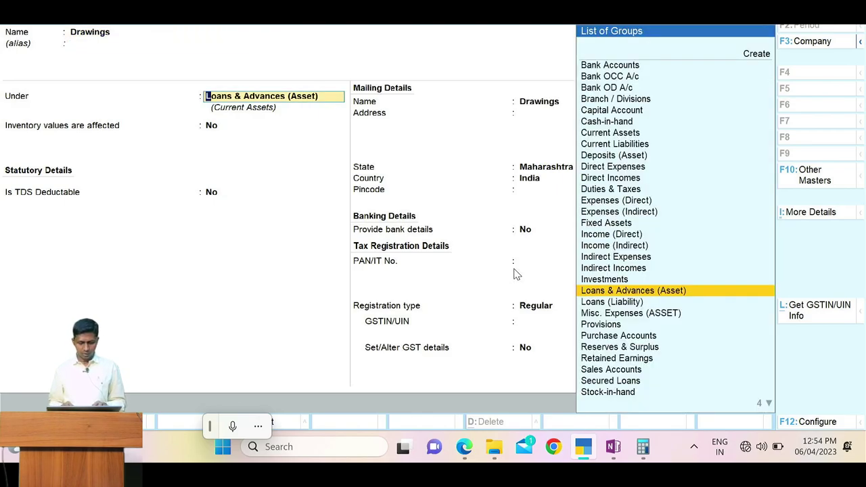
pyautogui.write('Cap')
pyautogui.press('Return')
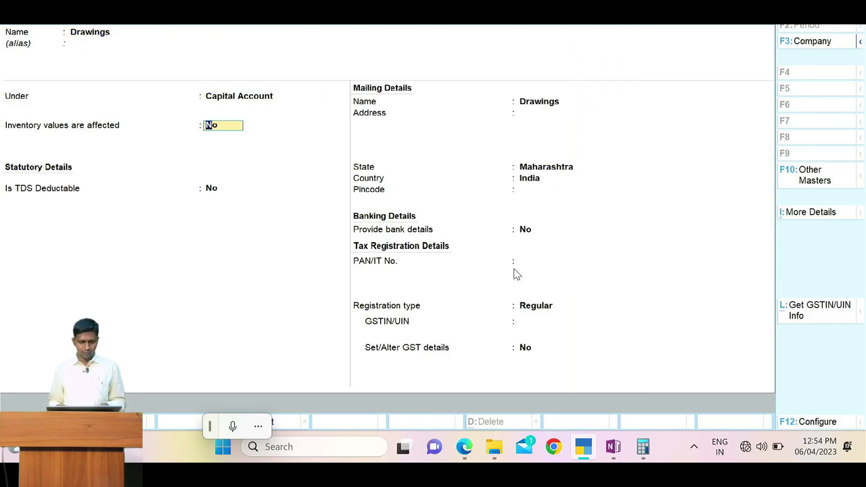
pyautogui.press('Return')
pyautogui.hotkey('ctrl', 'a')
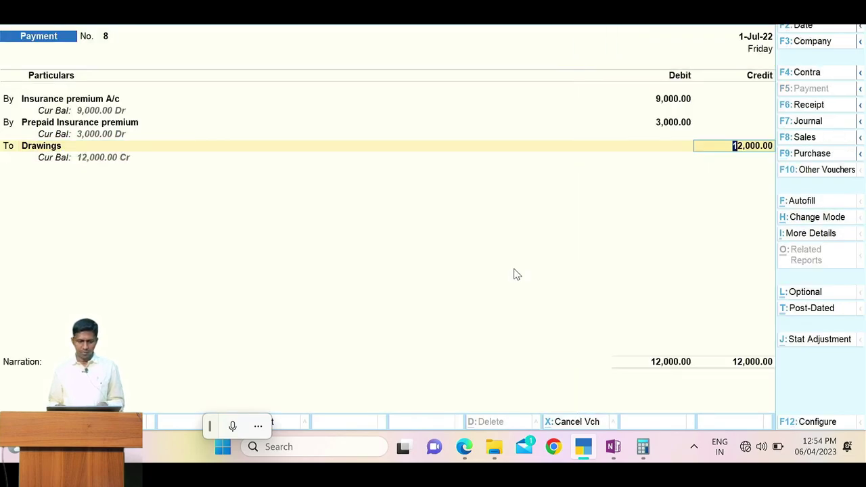
# Step: Put Drawings on the debit side with an amount of 3,000
pyautogui.hotkey('shift', 'Tab')
pyautogui.hotkey('shift', 'Tab')
pyautogui.press('b')
pyautogui.press('Return')
pyautogui.press('Return')
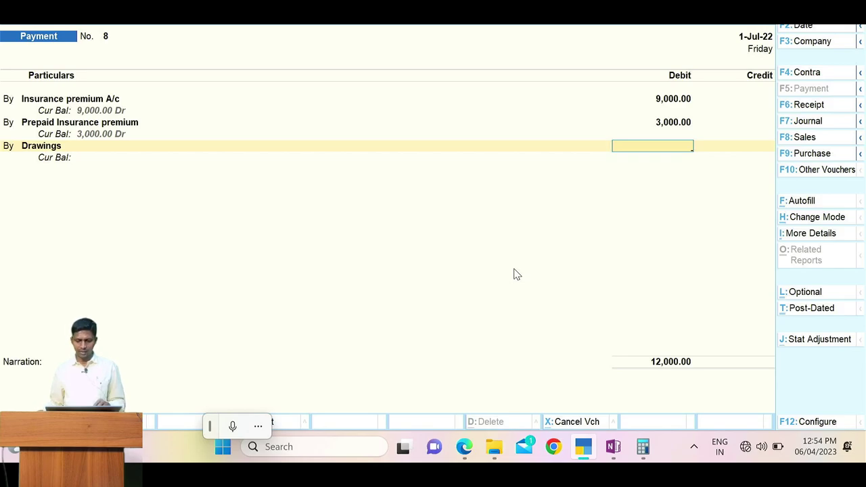
pyautogui.hotkey('alt', 'Tab')
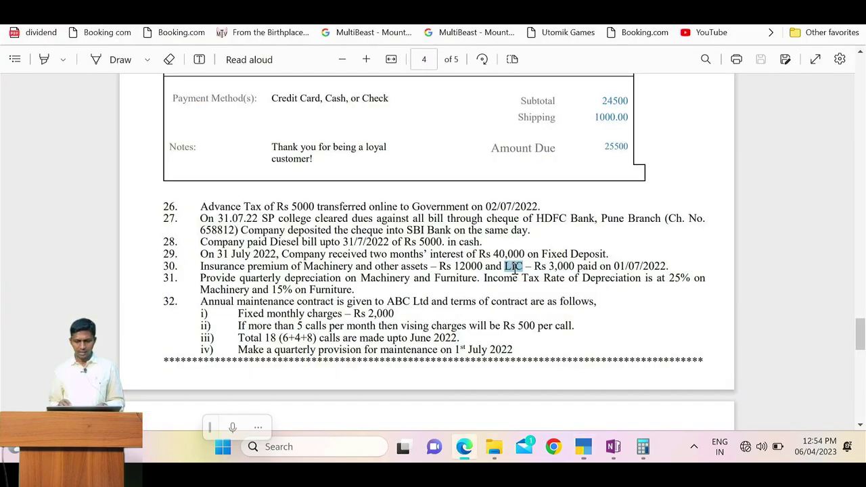
pyautogui.click(510, 269)
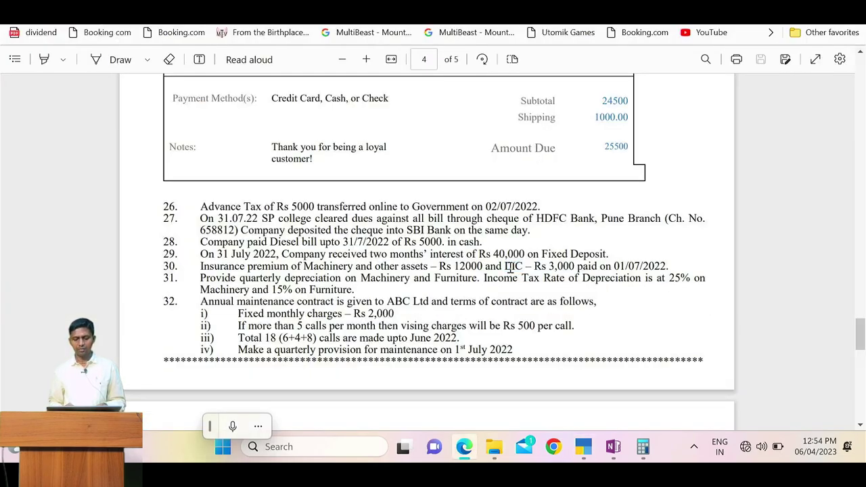
pyautogui.doubleClick(511, 268)
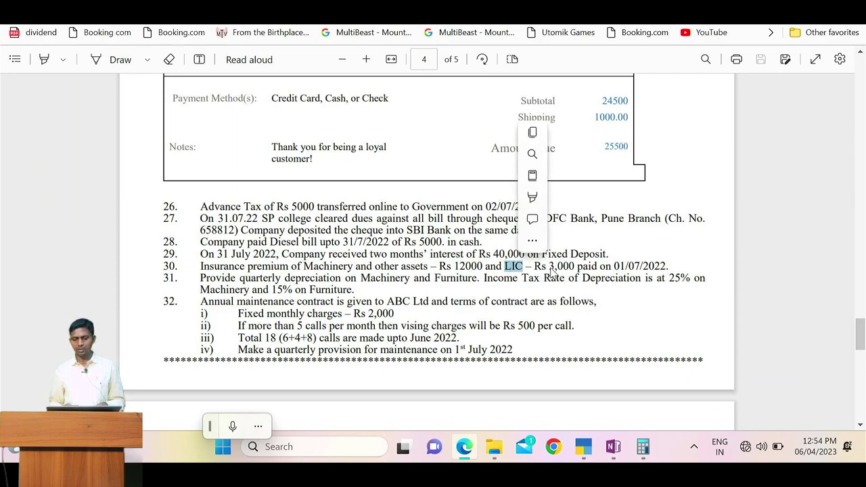
pyautogui.hotkey('alt', 'Tab')
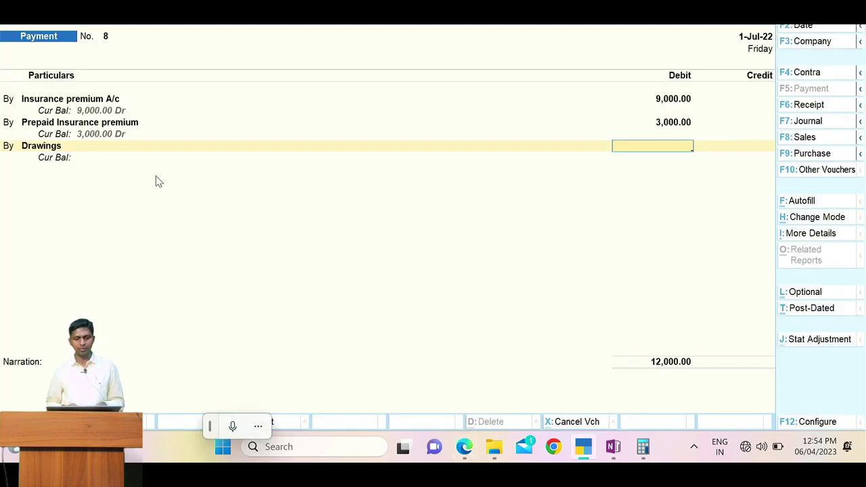
pyautogui.hotkey('alt', 'Tab')
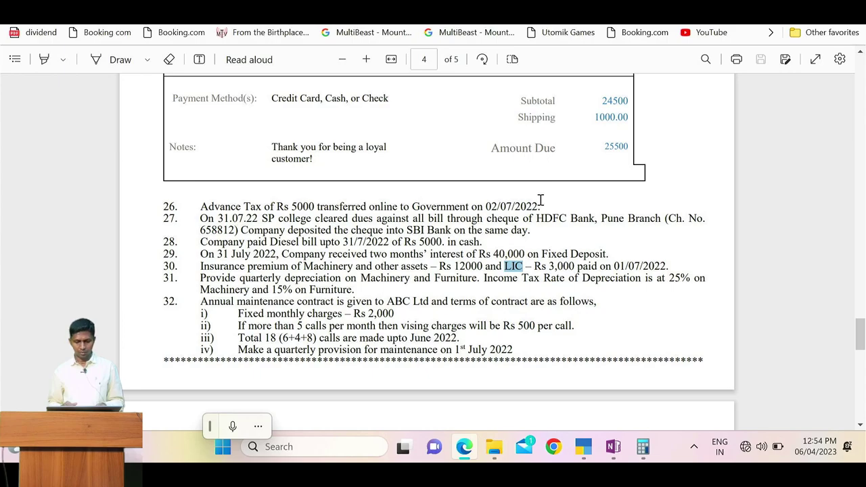
pyautogui.hotkey('alt', 'Tab')
pyautogui.write('3000')
pyautogui.press('Return')
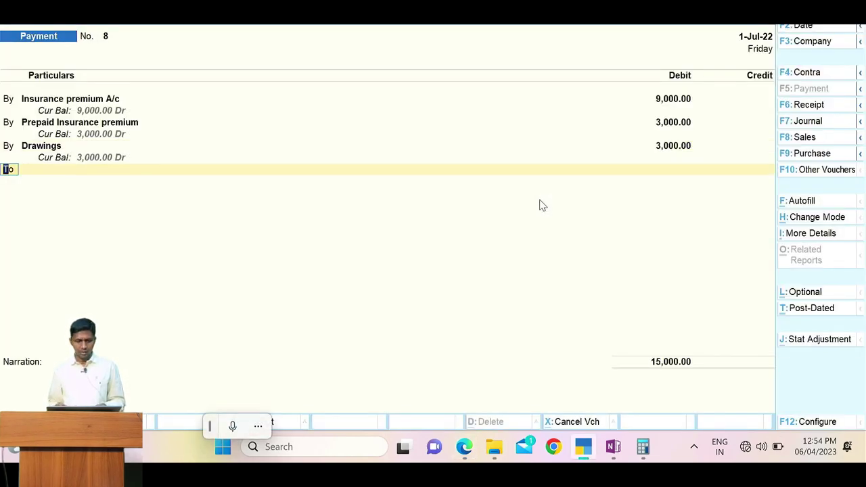
# Step: Credit SBI A/c 15,000 and save Payment voucher 8
pyautogui.hotkey('alt', 'Tab')
pyautogui.moveTo(461, 270); pyautogui.dragTo(577, 271)
pyautogui.hotkey('alt', 'Tab')
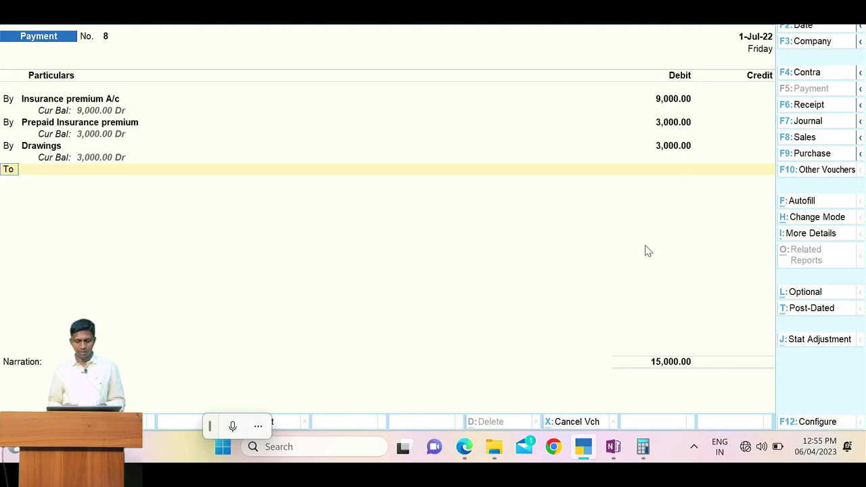
pyautogui.hotkey('alt', 'Tab')
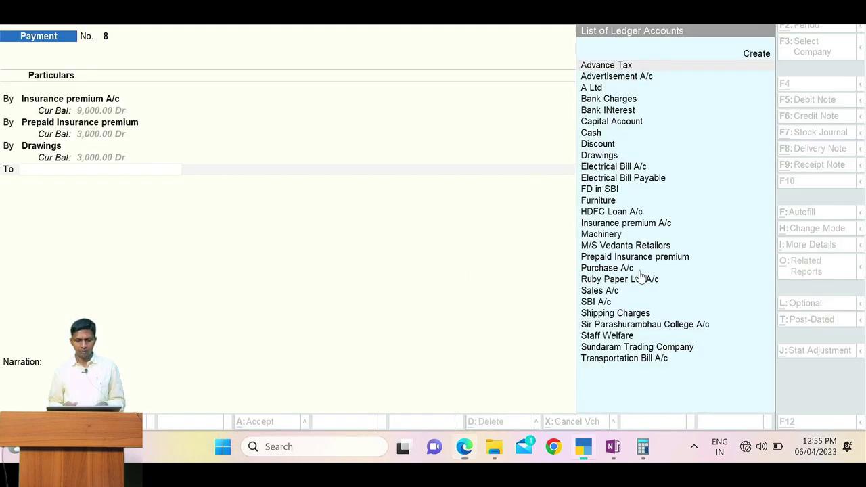
pyautogui.hotkey('alt', 'Tab')
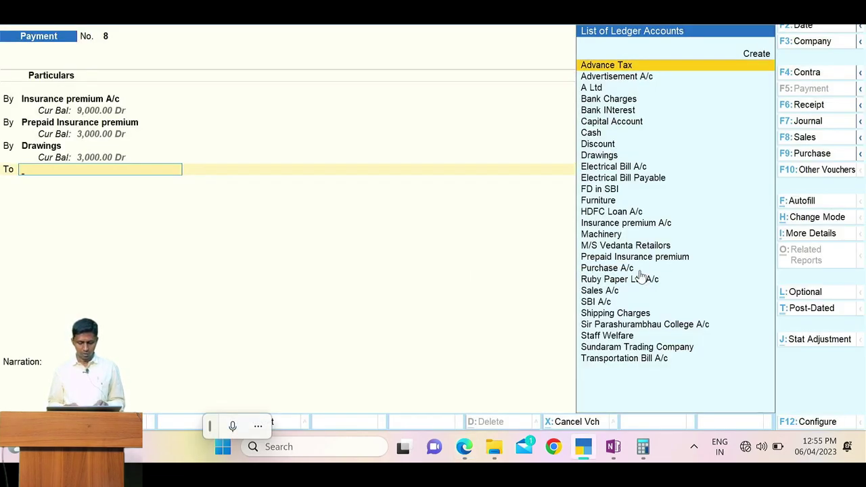
pyautogui.write('Sb')
pyautogui.press('Return')
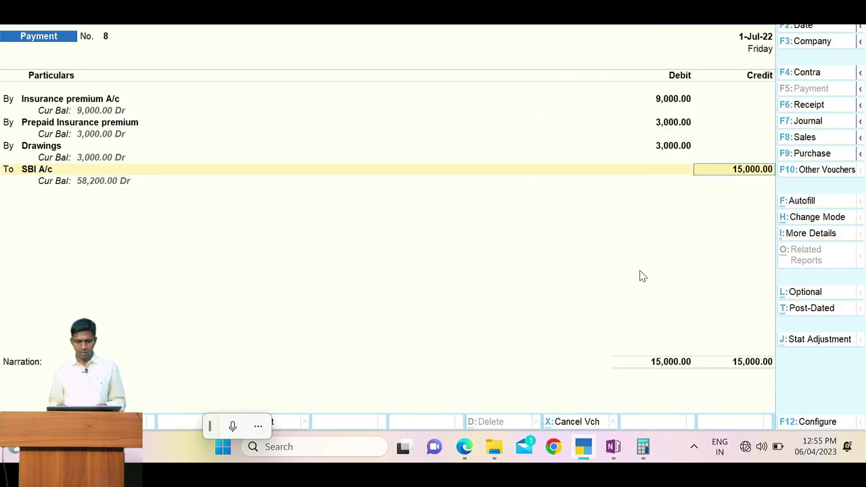
pyautogui.press('Return')
pyautogui.press('Return')
pyautogui.press('Return')
pyautogui.press('Return')
pyautogui.press('Return')
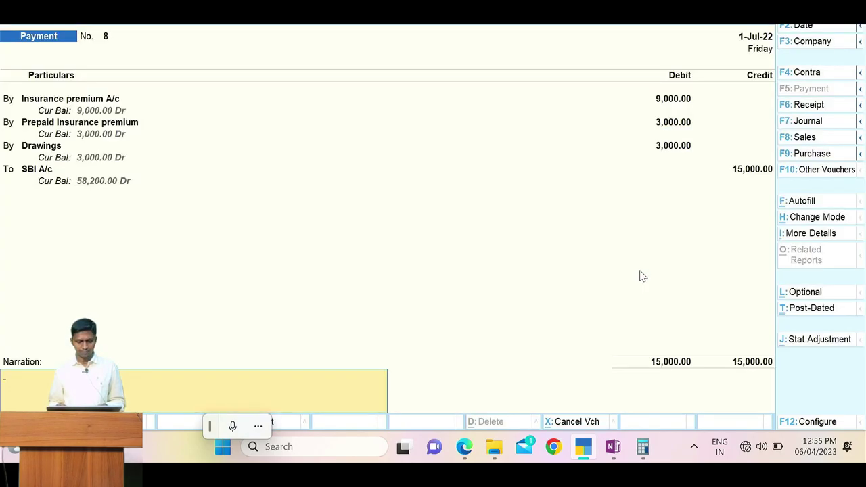
pyautogui.press('Return')
pyautogui.press('Return')
pyautogui.hotkey('alt', 'Tab')
# Step: Date the new voucher 1 July after reviewing item 31's depreciation instruction
pyautogui.moveTo(240, 280); pyautogui.dragTo(352, 288)
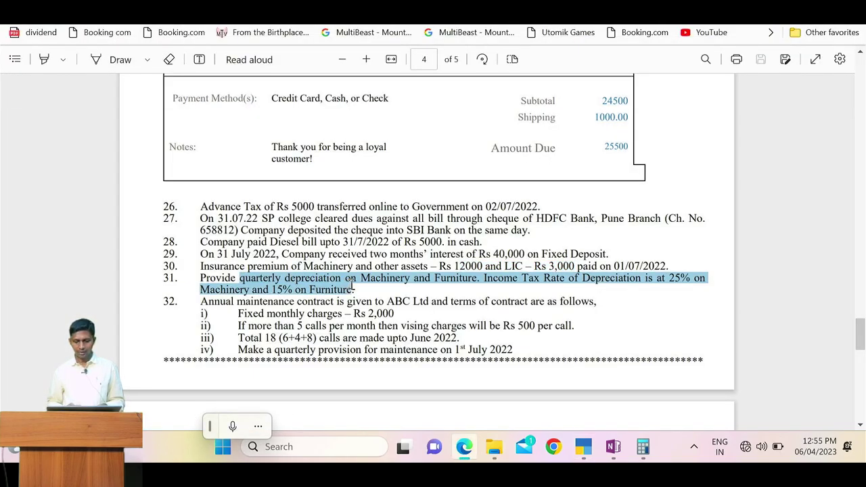
pyautogui.click(303, 290)
pyautogui.hotkey('alt', 'Tab')
pyautogui.press('F2')
pyautogui.write('30.6')
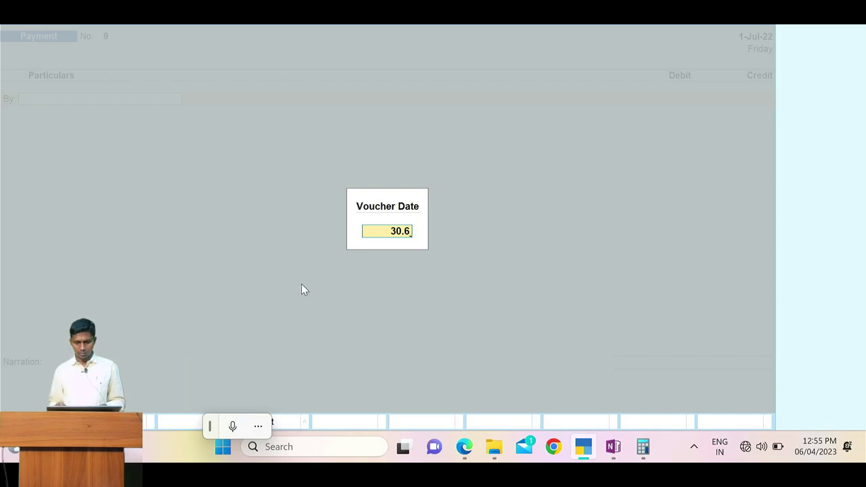
pyautogui.press('BackSpace')
pyautogui.press('BackSpace')
pyautogui.press('BackSpace')
pyautogui.press('BackSpace')
pyautogui.hotkey('alt', 'Tab')
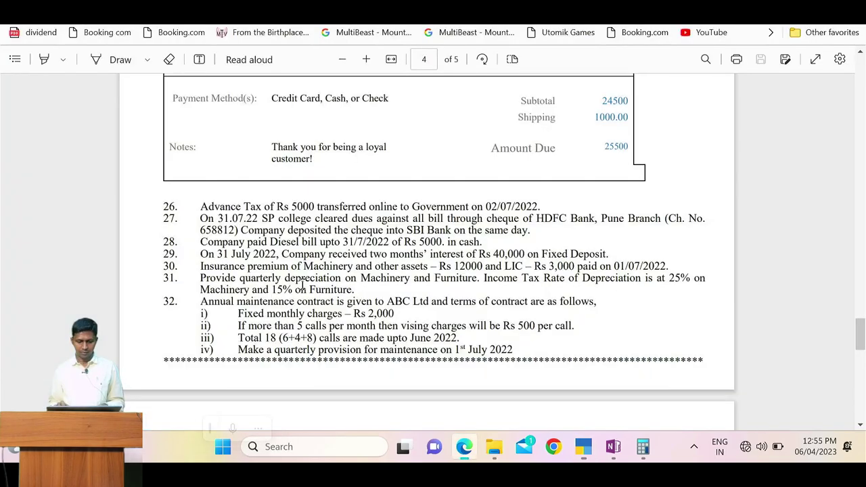
pyautogui.moveTo(251, 279); pyautogui.dragTo(354, 291)
pyautogui.click(354, 291)
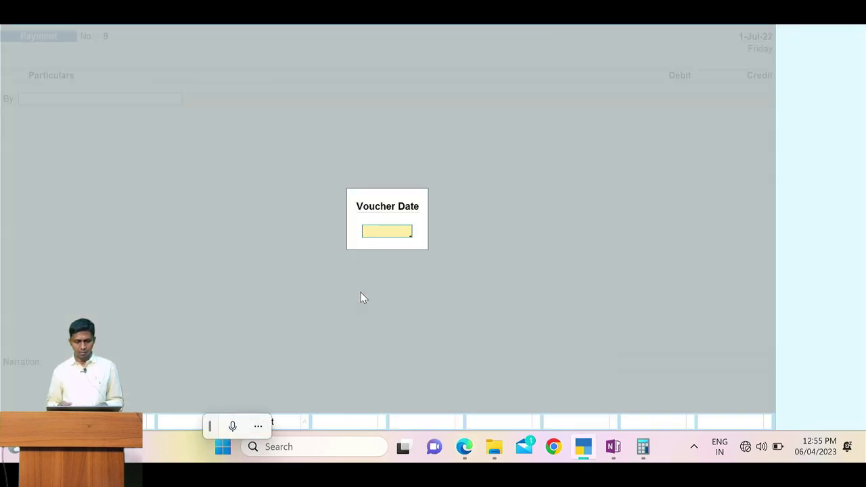
pyautogui.write('1.7')
pyautogui.press('Return')
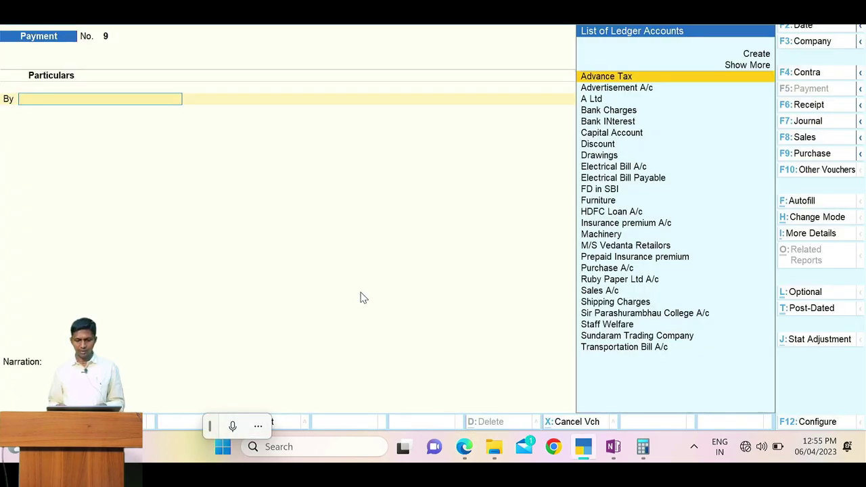
# Step: Switch the voucher type to Journal for the depreciation entry
pyautogui.hotkey('alt', 'Tab')
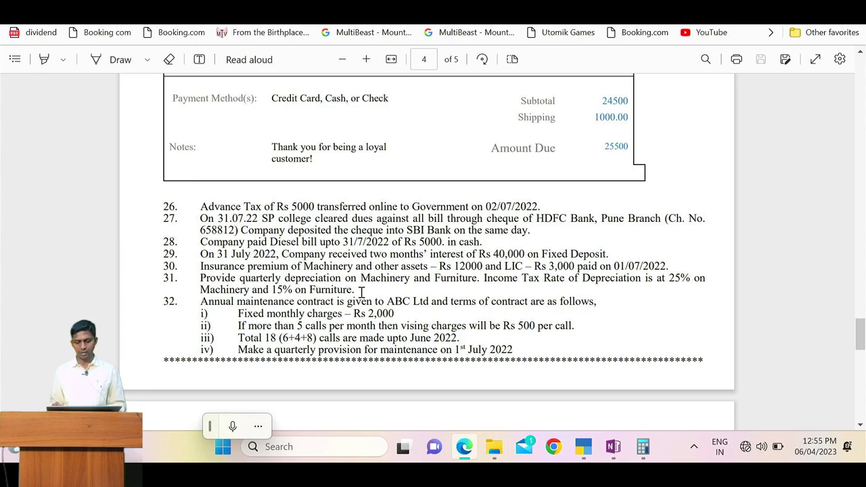
pyautogui.moveTo(269, 278); pyautogui.dragTo(353, 289)
pyautogui.hotkey('alt', 'Tab')
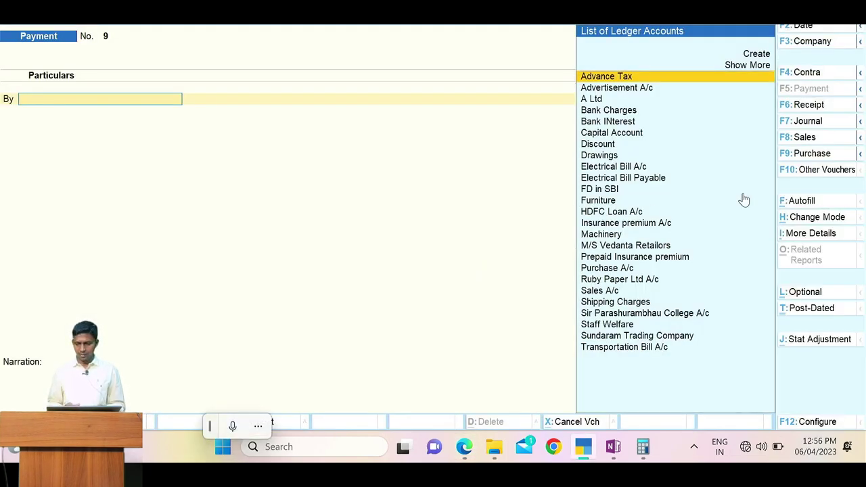
pyautogui.click(812, 128)
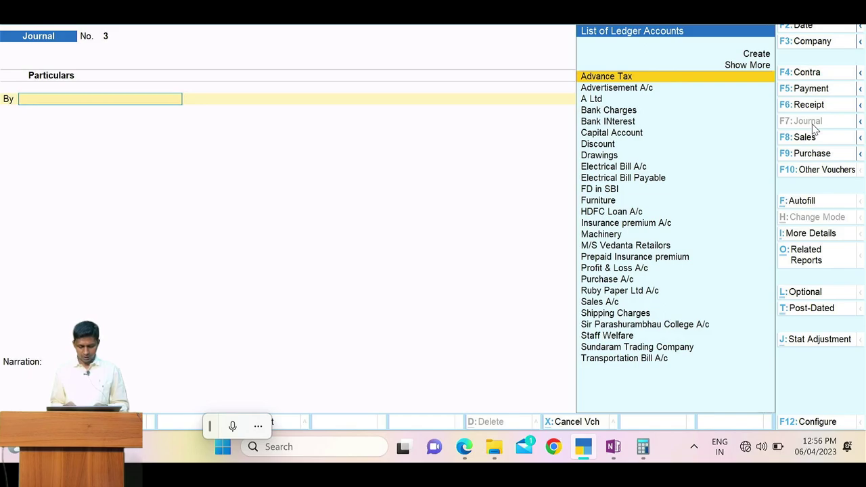
# Step: Create a Depreciation A/c ledger under Indirect Expenses, name copied from item 31
pyautogui.hotkey('alt', 'c')
pyautogui.hotkey('alt', 'Tab')
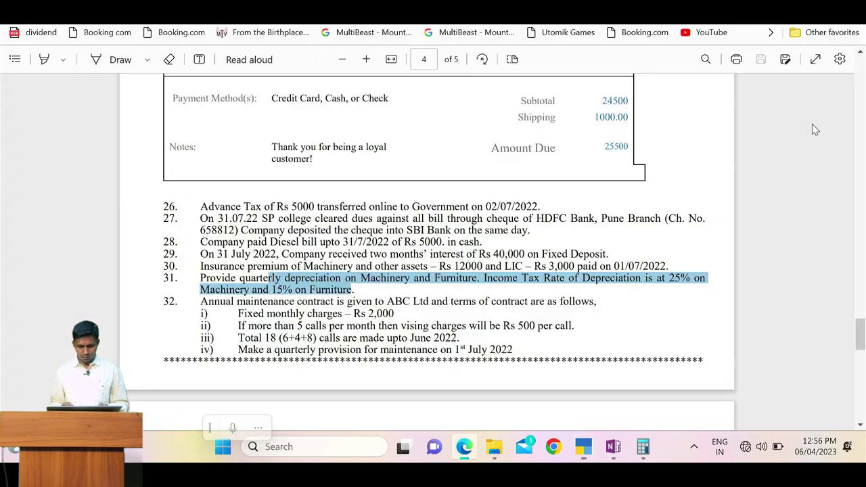
pyautogui.click(316, 272)
pyautogui.doubleClick(316, 276)
pyautogui.hotkey('ctrl', 'c')
pyautogui.hotkey('alt', 'Tab')
pyautogui.hotkey('ctrl', 'alt', 'v')
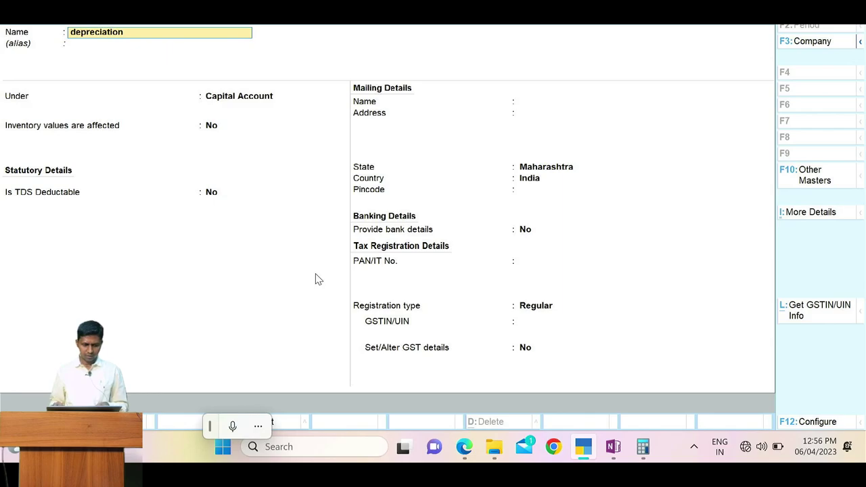
pyautogui.press('Home')
pyautogui.press('Delete')
pyautogui.write('D')
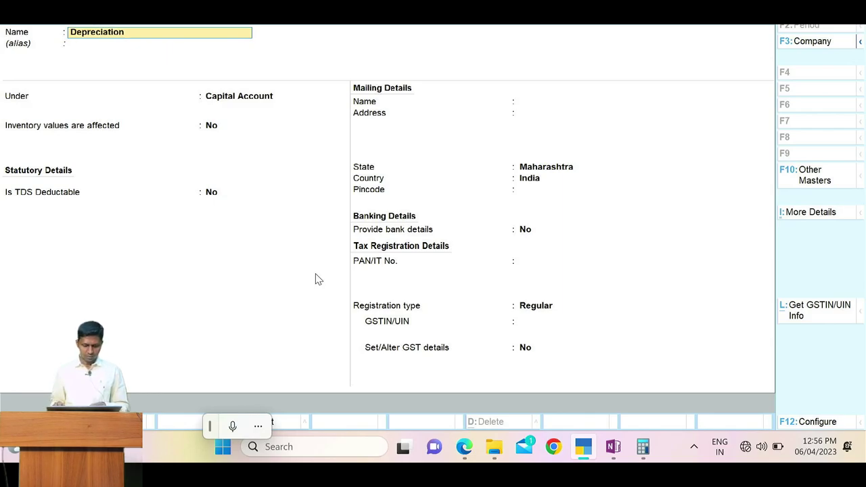
pyautogui.write(' A/c')
pyautogui.press('Return')
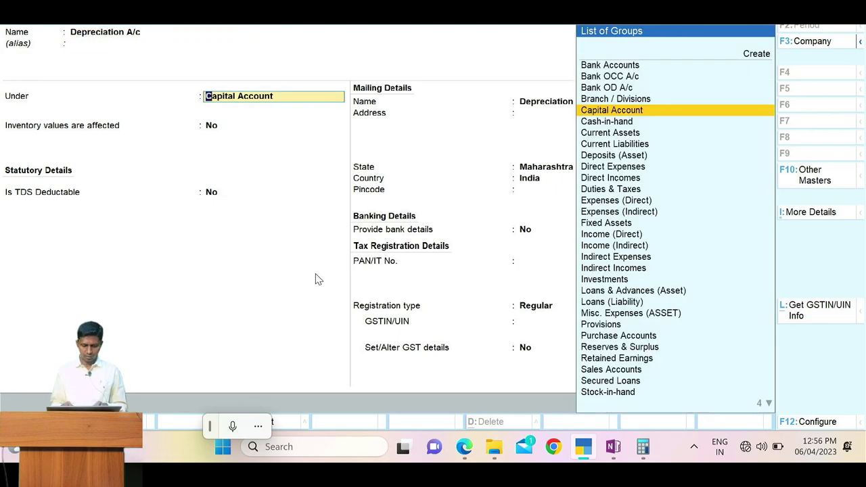
pyautogui.write('ind')
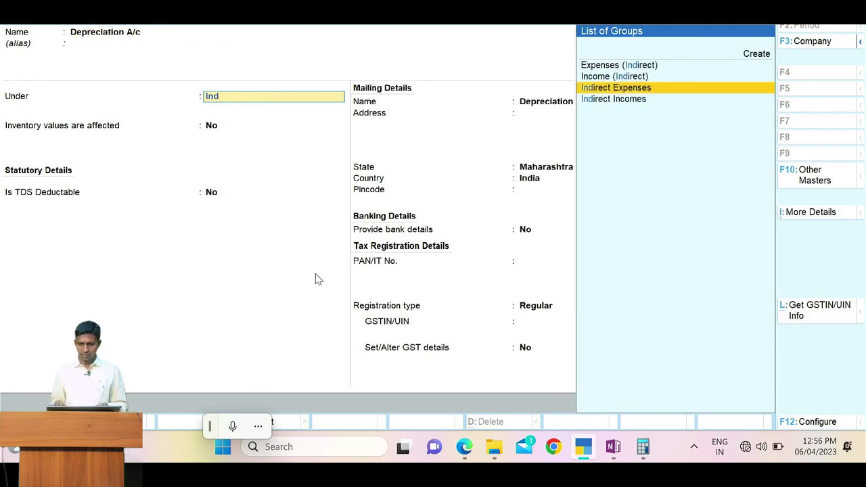
pyautogui.press('Return')
pyautogui.hotkey('ctrl', 'a')
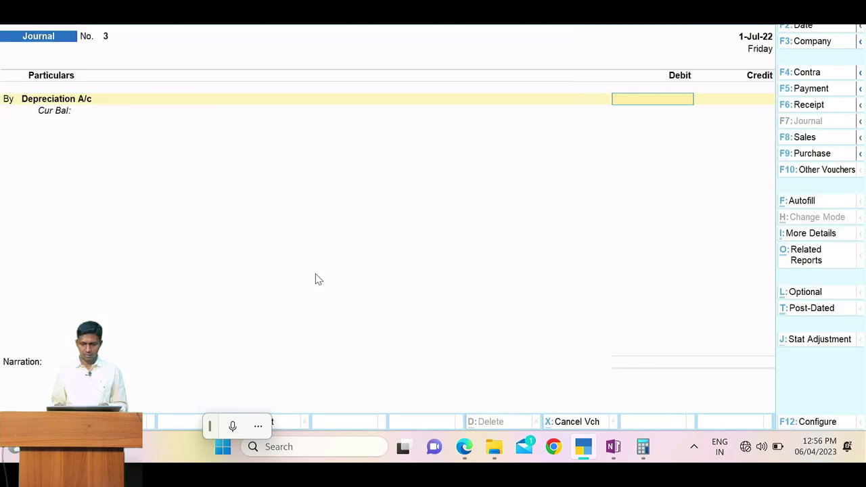
pyautogui.hotkey('alt', 'Tab')
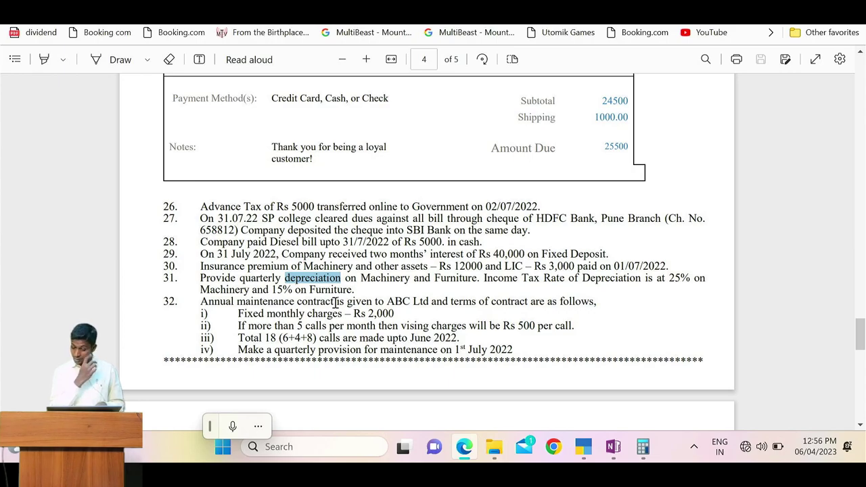
# Step: Launch Microsoft Excel with a blank workbook
pyautogui.press('super')
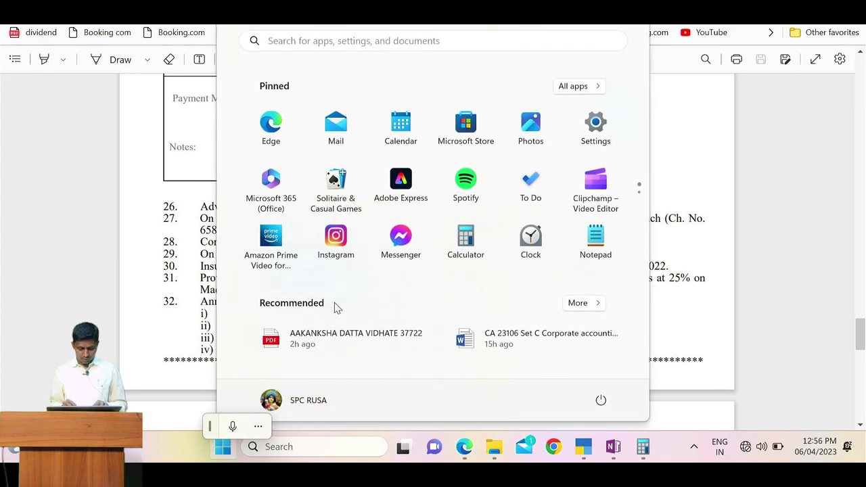
pyautogui.write('exce')
pyautogui.press('Return')
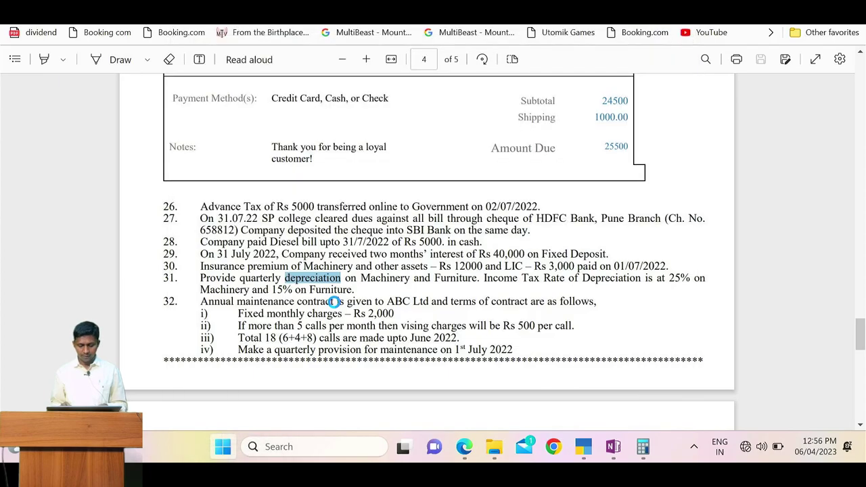
pyautogui.press('Escape')
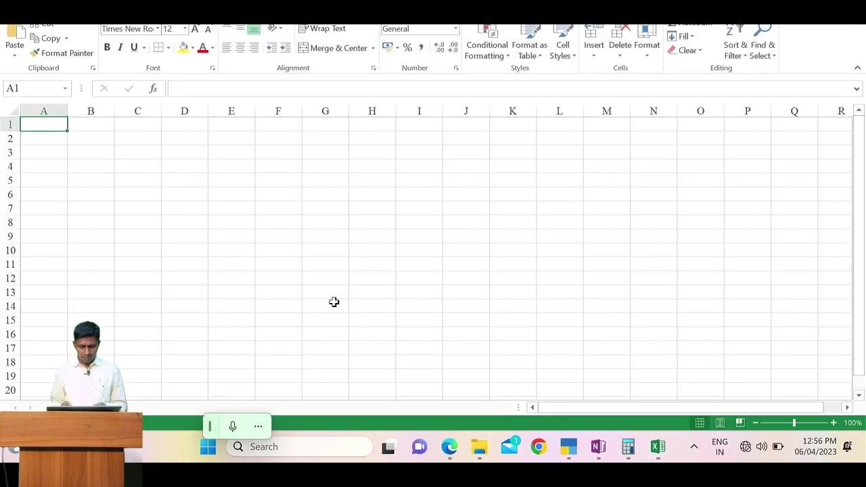
# Step: Enter Mach and Fur in A1:A2 with asset values 50000 and 10000 in B1:B2
pyautogui.write('Mach')
pyautogui.press('Return')
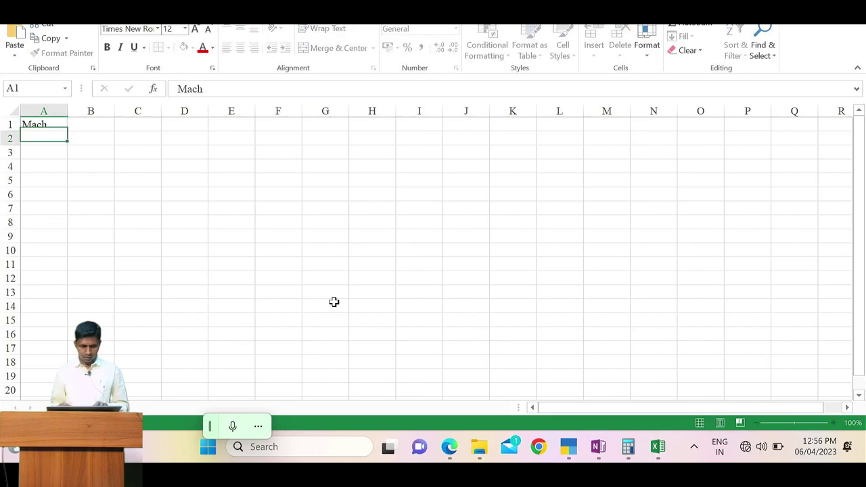
pyautogui.write('Fur')
pyautogui.press('Return')
pyautogui.press('Up')
pyautogui.press('Up')
pyautogui.press('Right')
pyautogui.write('50000')
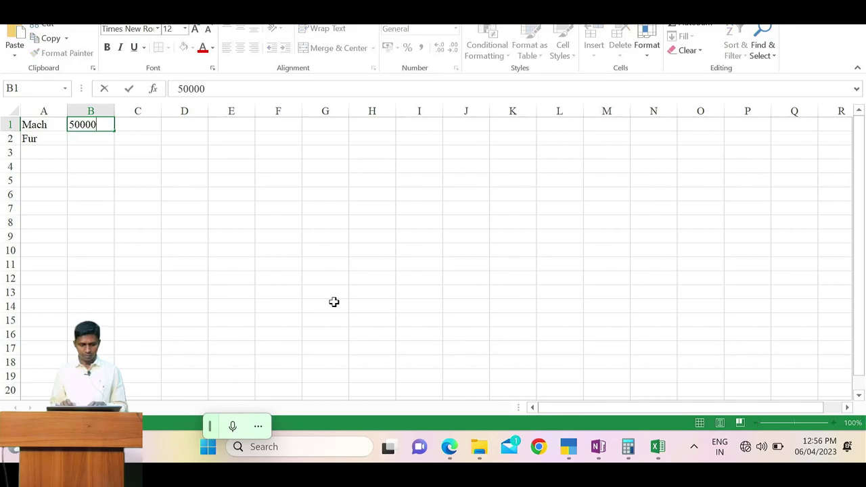
pyautogui.press('Return')
pyautogui.write('10000')
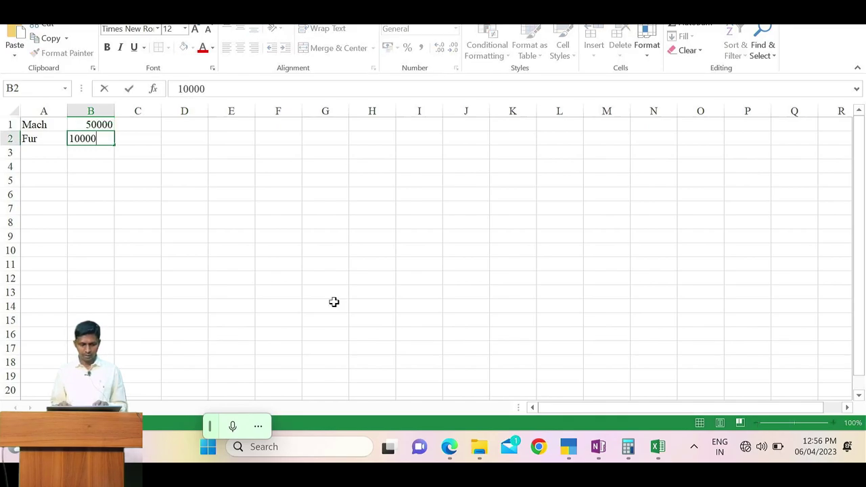
pyautogui.press('Return')
# Step: Enter depreciation rates 25 and 15 in C1:C2, checked against the PDF
pyautogui.press('Up')
pyautogui.press('Up')
pyautogui.press('Right')
pyautogui.hotkey('alt', 'Tab')
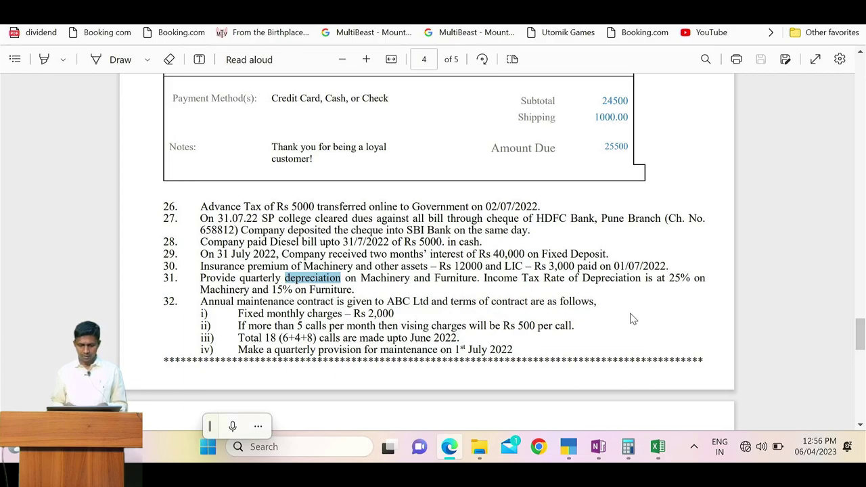
pyautogui.hotkey('alt', 'Tab')
pyautogui.write('25')
pyautogui.press('Return')
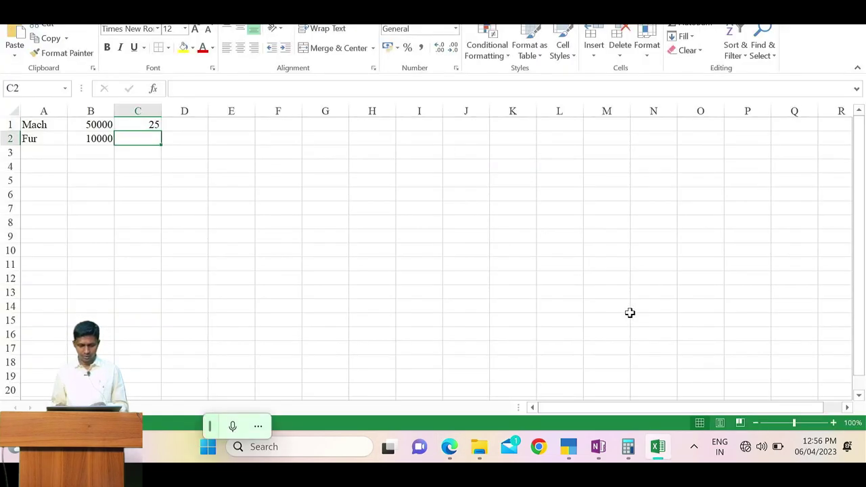
pyautogui.write('15')
pyautogui.press('Return')
pyautogui.press('Up')
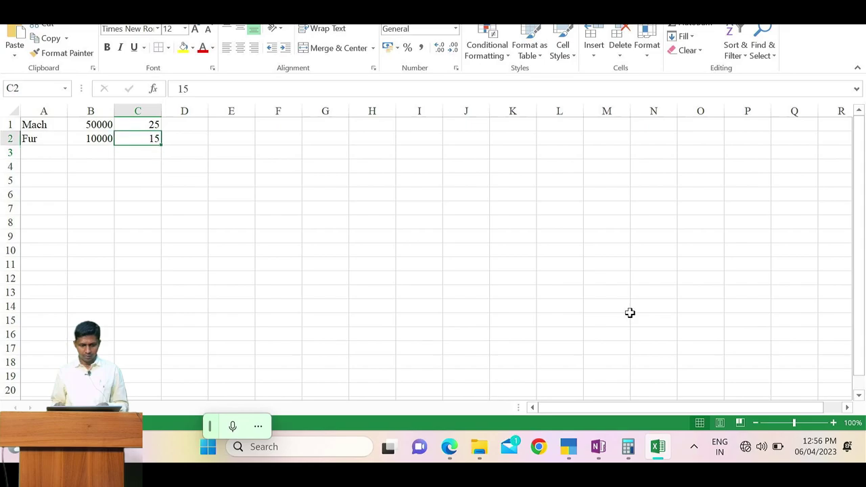
pyautogui.press('Up')
pyautogui.press('Right')
# Step: Compute annual depreciation in D1 as =B1*C1% and copy it to D2
pyautogui.write('=')
pyautogui.press('Left')
pyautogui.press('Left')
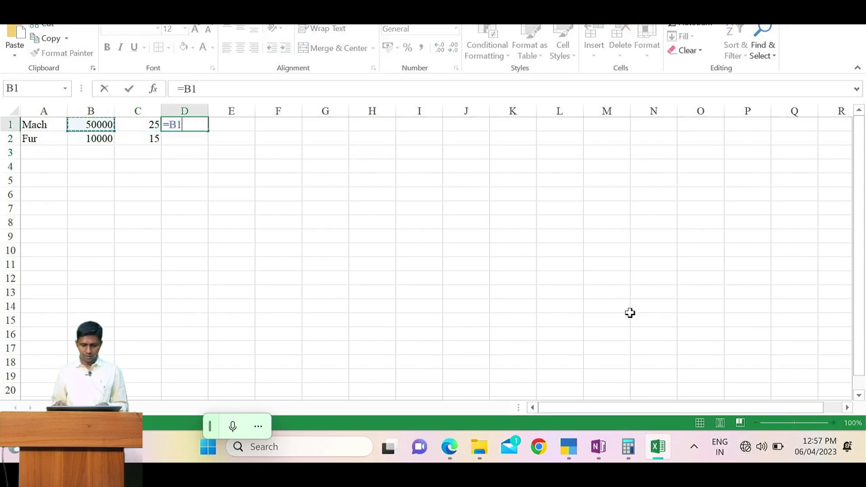
pyautogui.write('*')
pyautogui.press('Left')
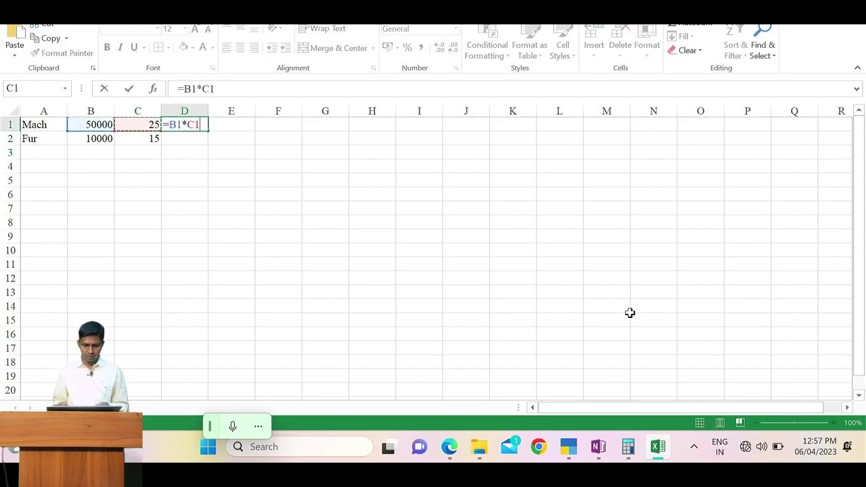
pyautogui.write('%')
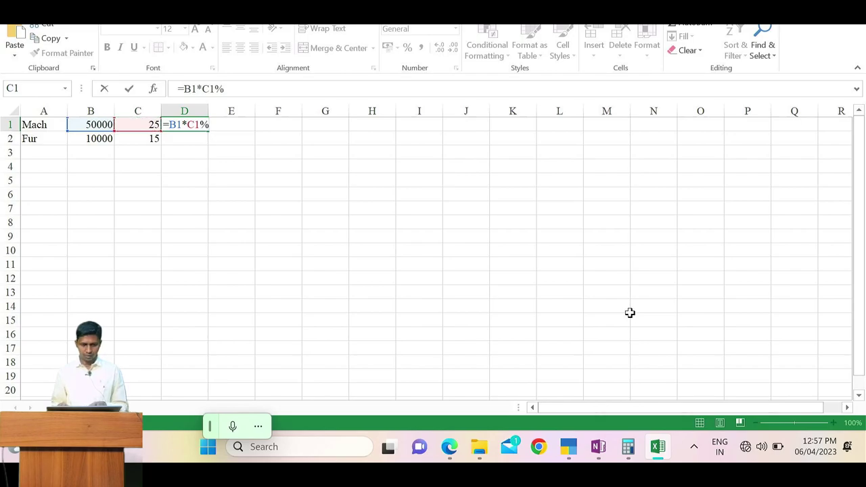
pyautogui.press('Return')
pyautogui.press('Up')
pyautogui.hotkey('ctrl', 'c')
pyautogui.press('Down')
pyautogui.hotkey('ctrl', 'v')
pyautogui.press('Up')
pyautogui.press('Escape')
# Step: Compute quarterly depreciation in E1 as =D1/12*3 and copy it to E2
pyautogui.press('Right')
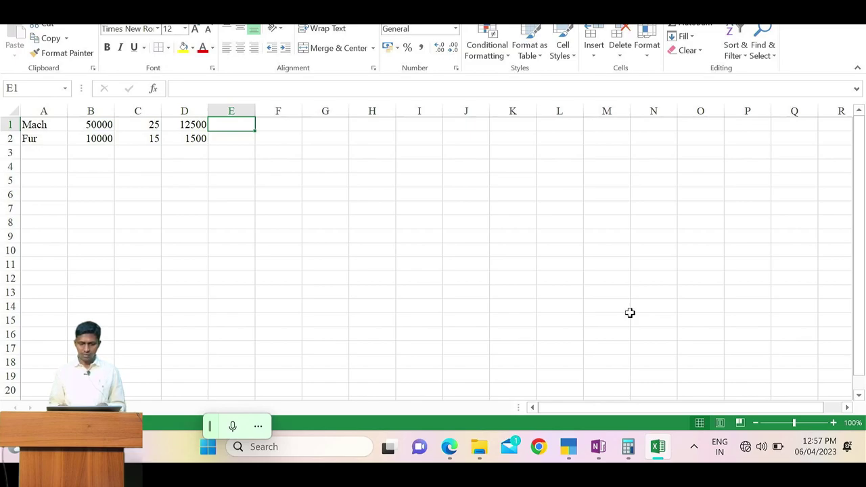
pyautogui.write('=')
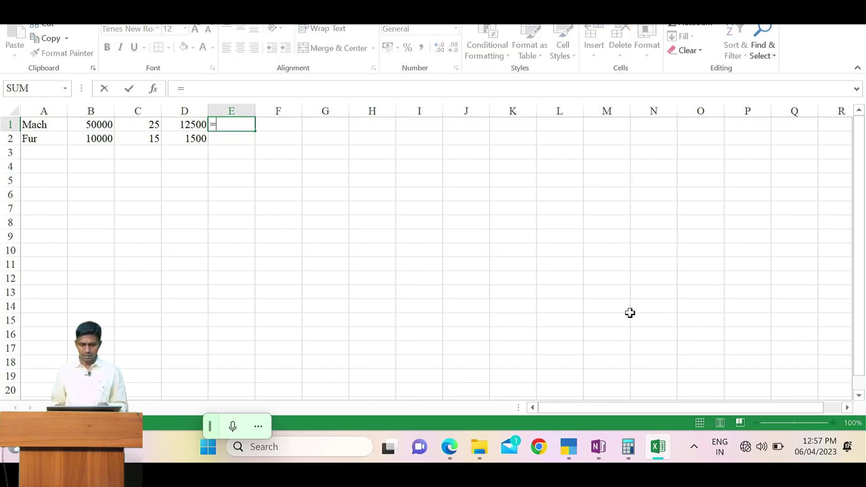
pyautogui.press('Left')
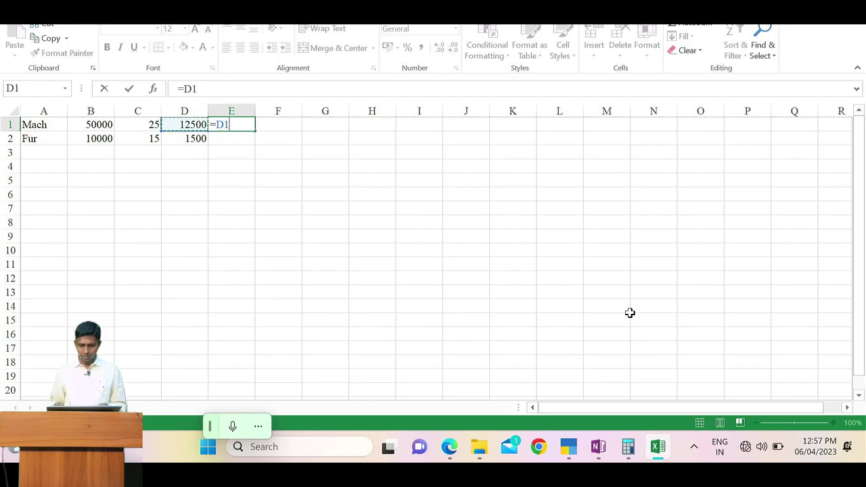
pyautogui.write('/')
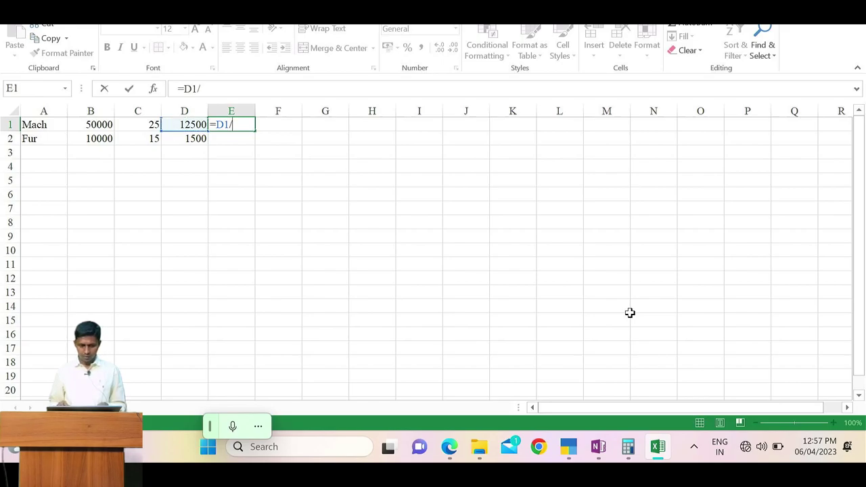
pyautogui.write('12*')
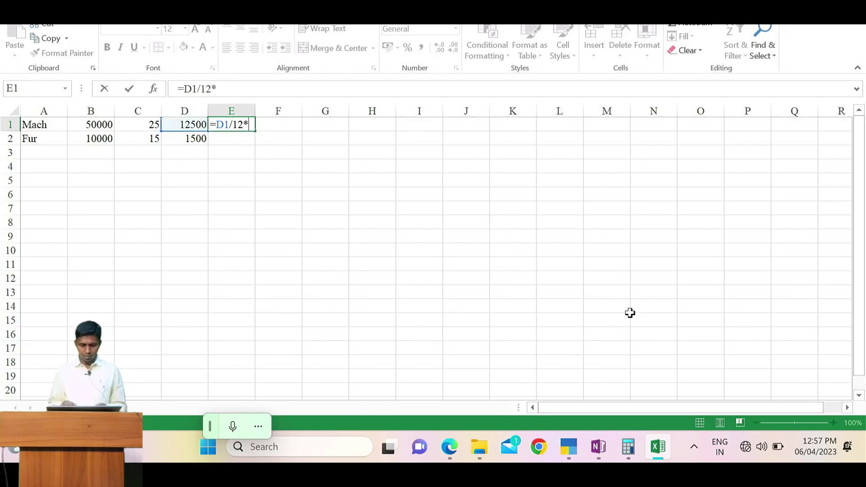
pyautogui.write('3')
pyautogui.press('Return')
pyautogui.press('Up')
pyautogui.hotkey('ctrl', 'c')
pyautogui.press('Down')
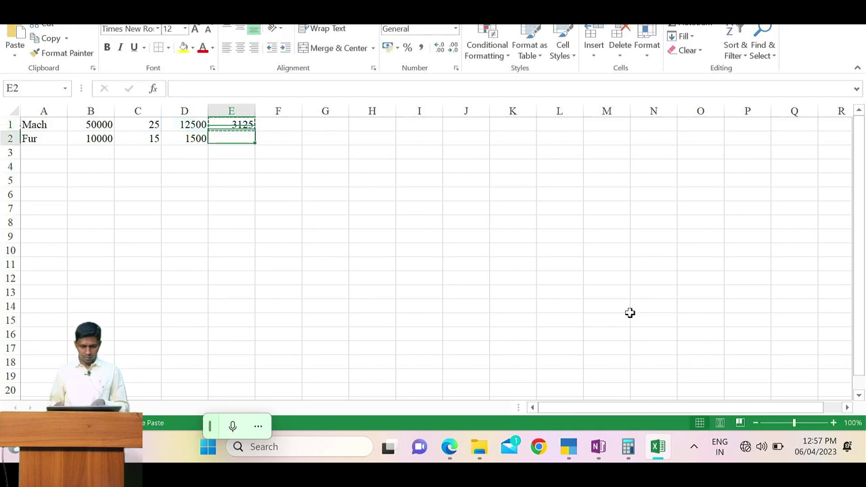
pyautogui.hotkey('ctrl', 'v')
pyautogui.press('Down')
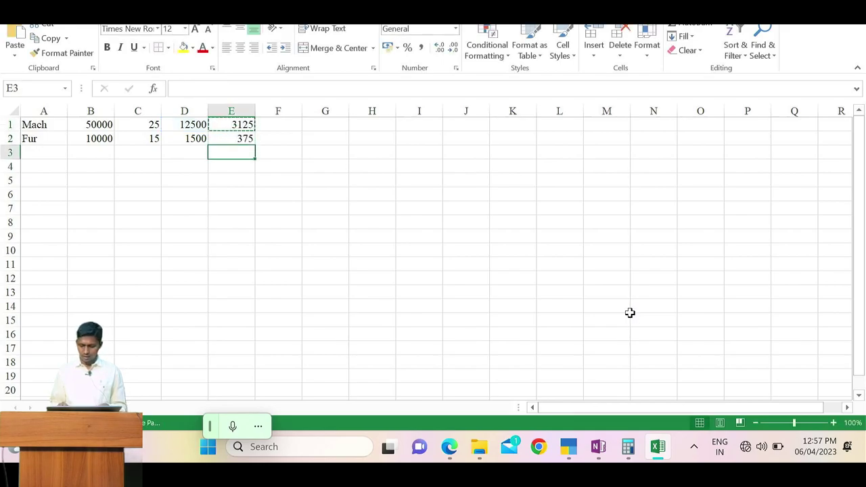
# Step: Total E1 and E2 in E3 to get 3,500, then return to TallyPrime
pyautogui.write('=')
pyautogui.press('Up')
pyautogui.press('Up')
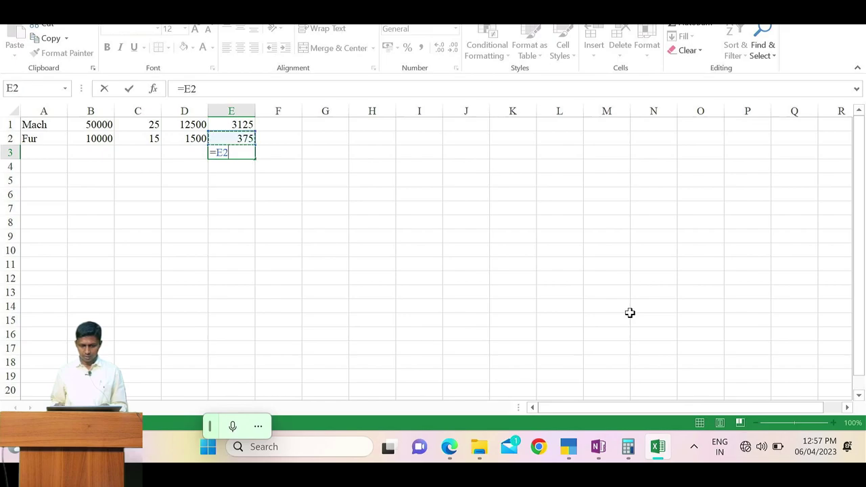
pyautogui.write('+')
pyautogui.press('Up')
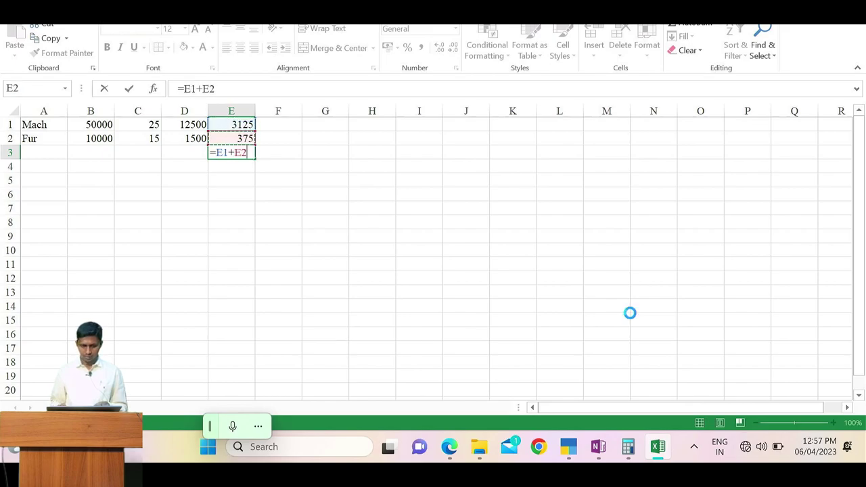
pyautogui.press('Return')
pyautogui.press('Up')
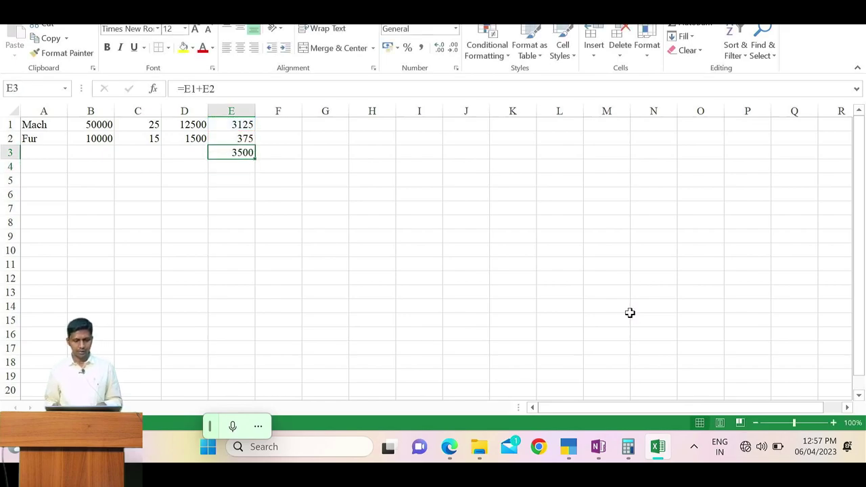
pyautogui.hotkey('alt', 'Tab')
pyautogui.hotkey('alt', 'Tab')
pyautogui.hotkey('alt', 'Tab')
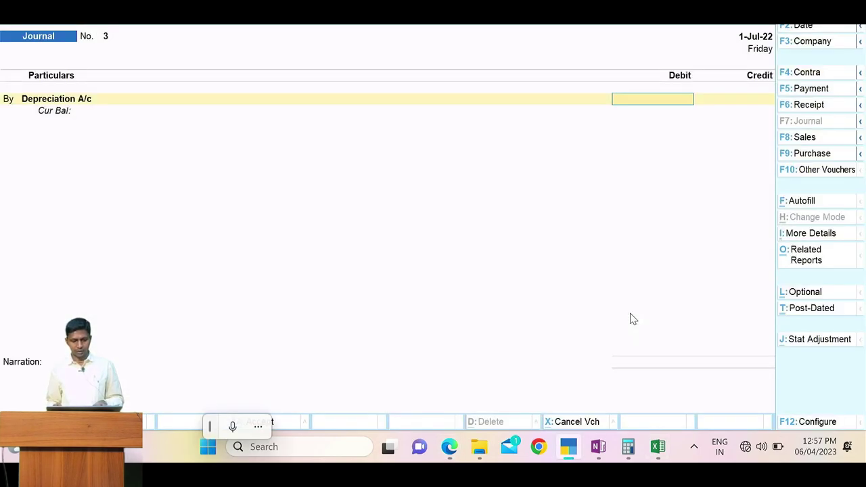
# Step: Debit Depreciation A/c 3,500 and select Machinery as the credit ledger
pyautogui.write('3500')
pyautogui.press('Return')
pyautogui.hotkey('alt', 'Tab')
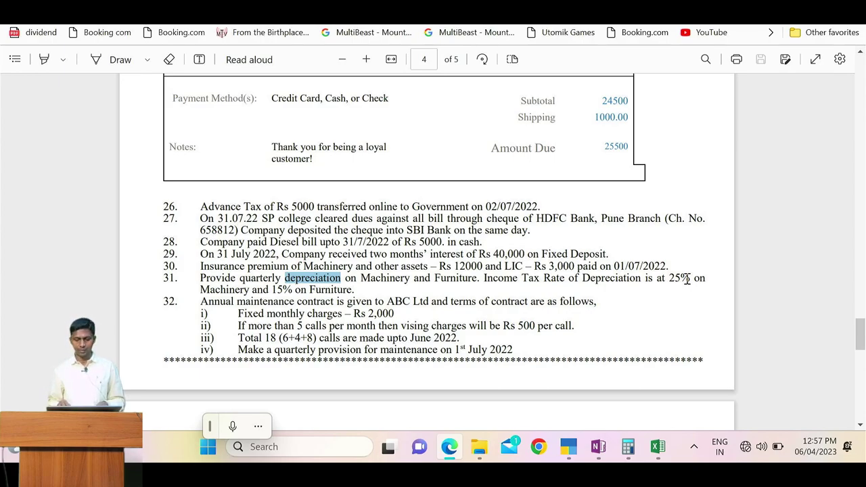
pyautogui.hotkey('alt', 'Tab')
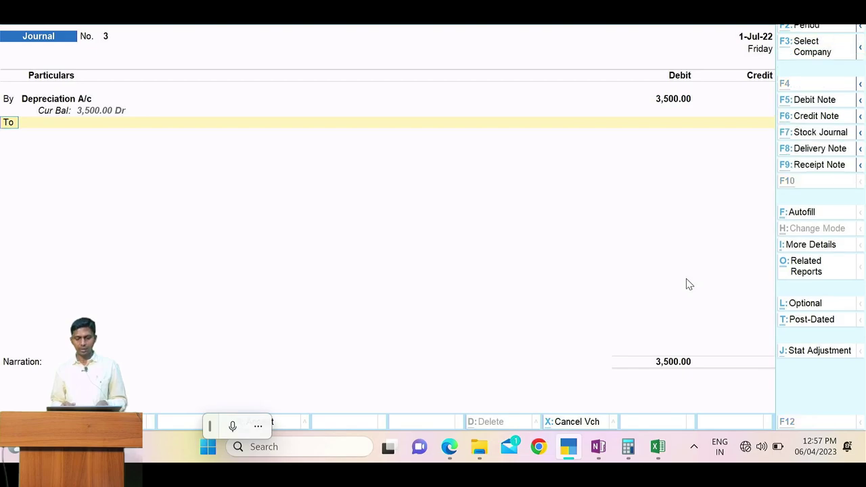
pyautogui.hotkey('alt', 'Tab')
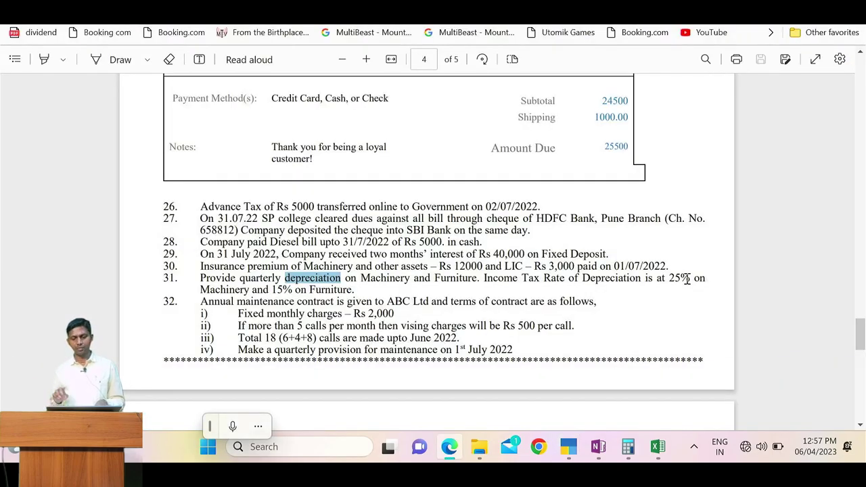
pyautogui.hotkey('alt', 'Tab')
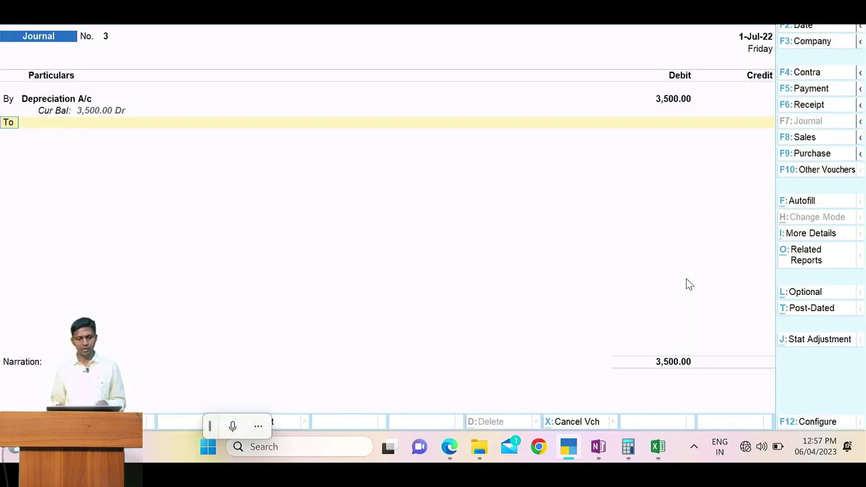
pyautogui.write('Mac')
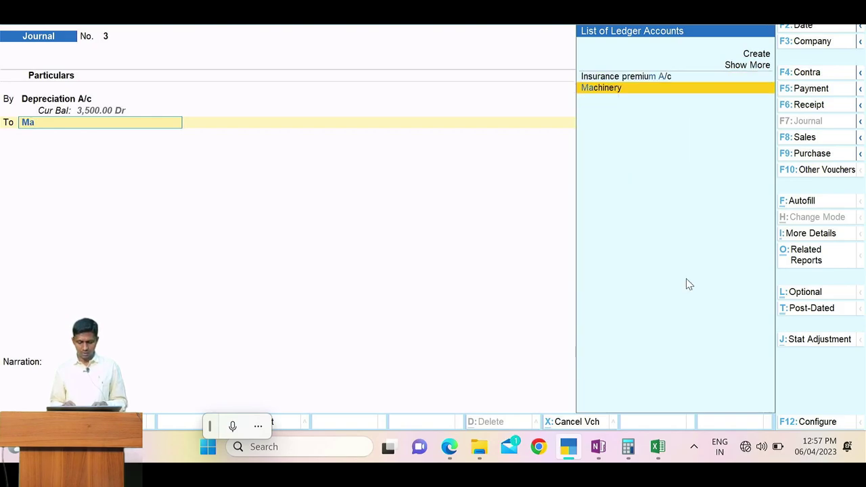
pyautogui.press('Return')
# Step: Credit Machinery 3,125 and Furniture 375, checking figures in the Excel sheet
pyautogui.hotkey('alt', 'Tab')
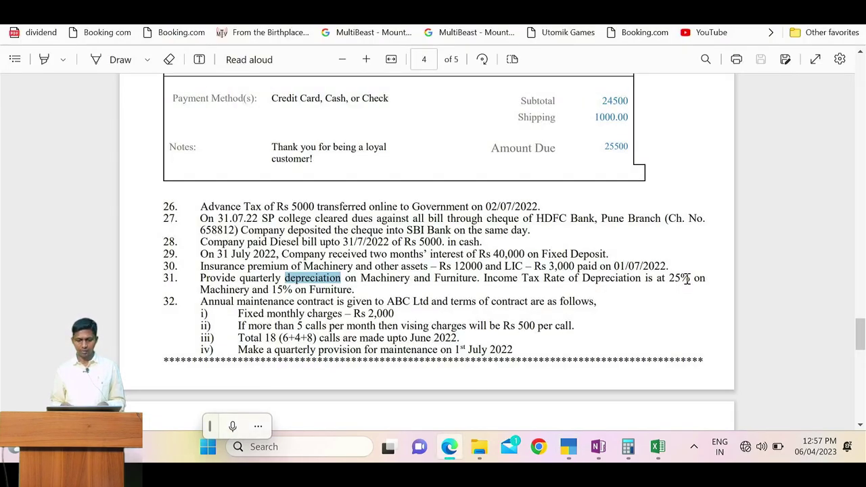
pyautogui.hotkey('alt', 'Tab')
pyautogui.press('Tab')
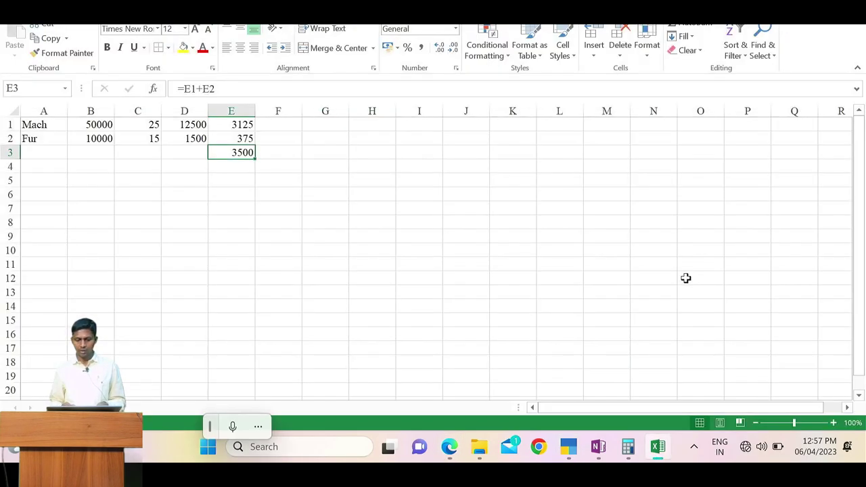
pyautogui.click(238, 128)
pyautogui.hotkey('alt', 'Tab')
pyautogui.press('Tab')
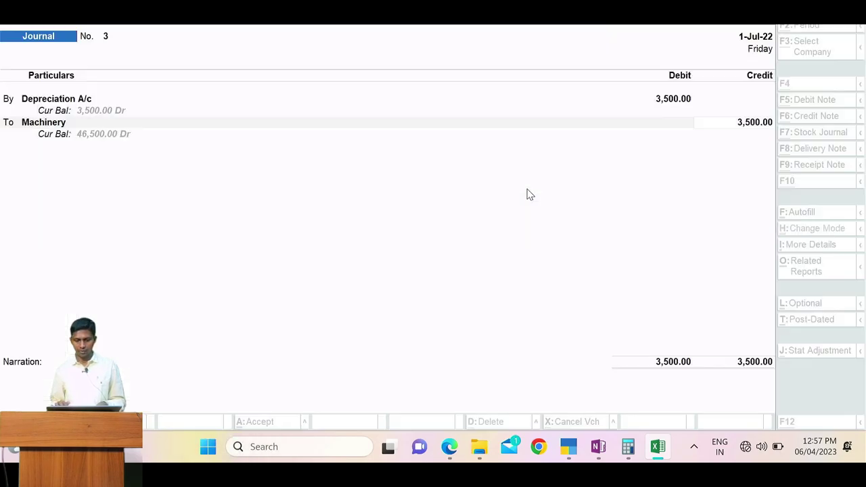
pyautogui.write('3125')
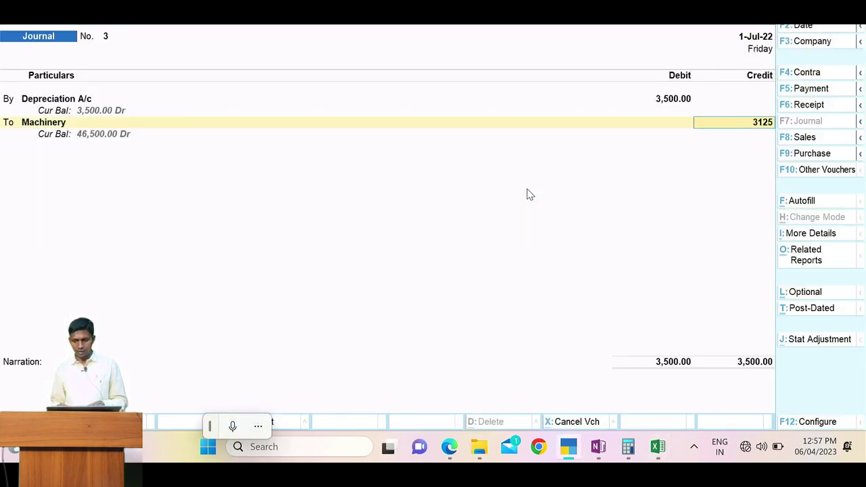
pyautogui.press('Return')
pyautogui.press('Return')
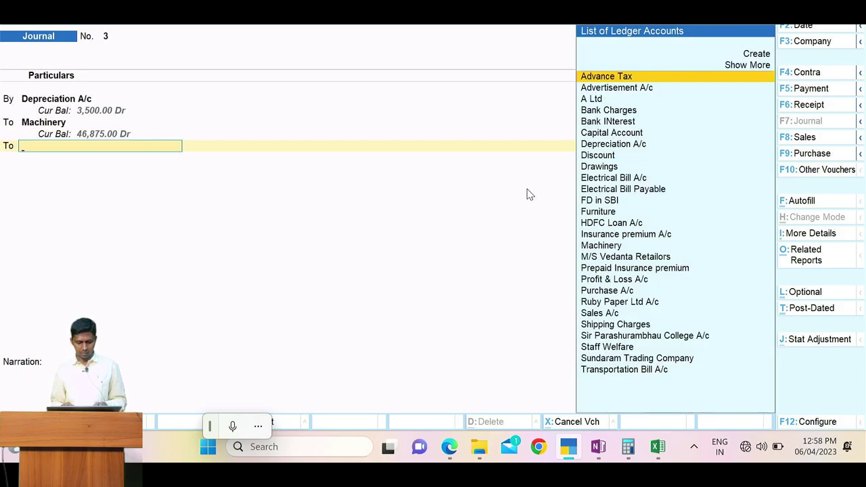
pyautogui.write('Fu')
pyautogui.press('Return')
pyautogui.hotkey('alt', 'Tab')
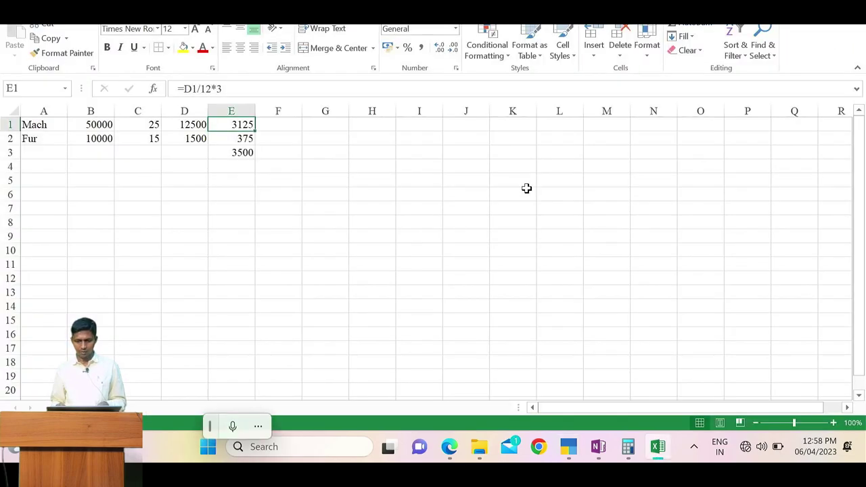
pyautogui.hotkey('alt', 'Tab')
pyautogui.press('Return')
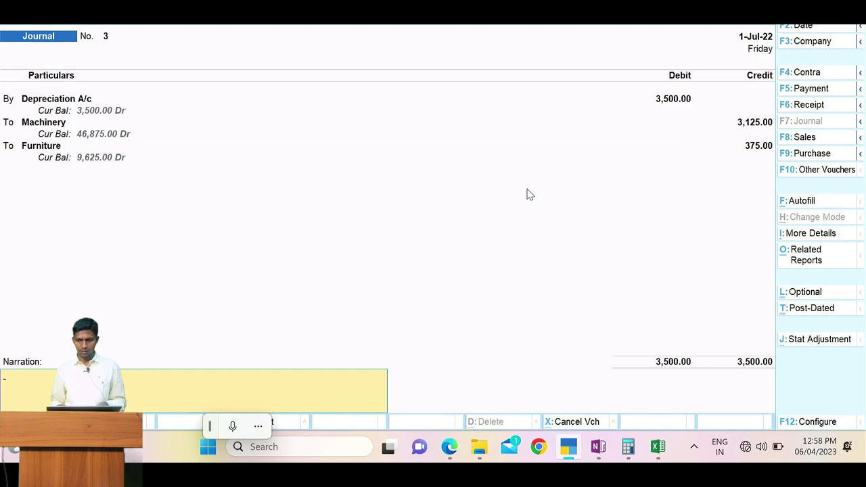
# Step: Skip the narration and save Journal No. 3
pyautogui.hotkey('alt', 'Tab')
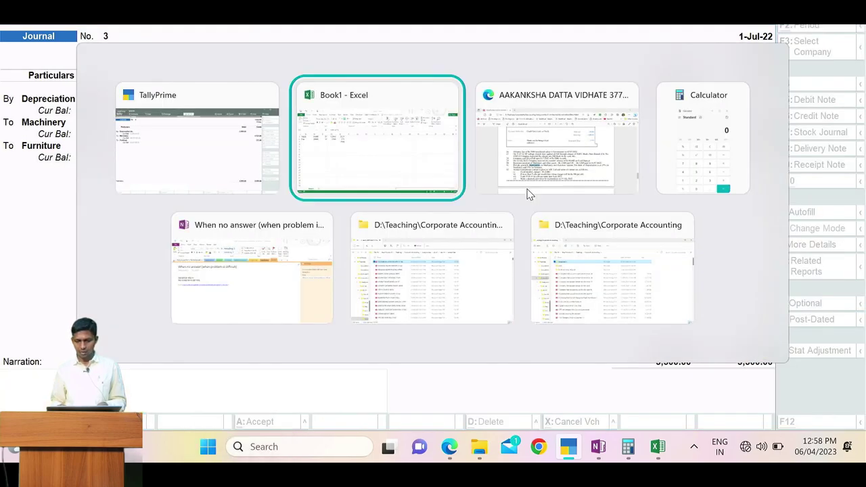
pyautogui.hotkey('alt', 'Tab')
pyautogui.hotkey('alt', 'Tab')
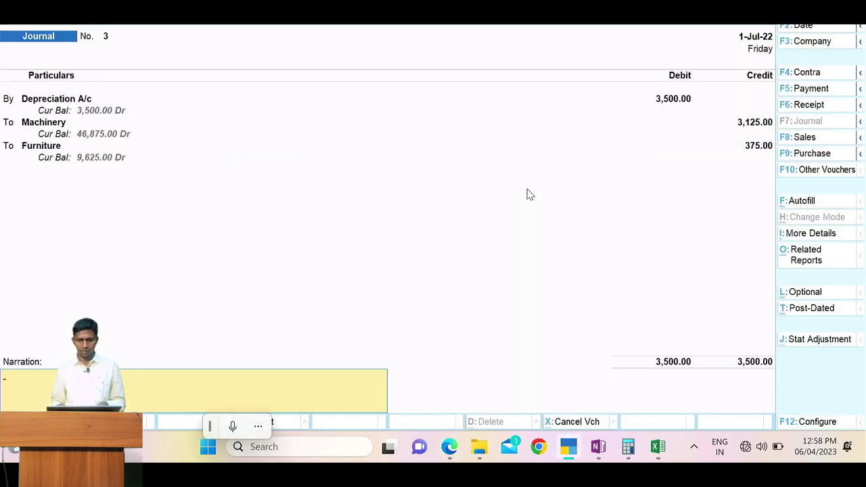
pyautogui.press('Return')
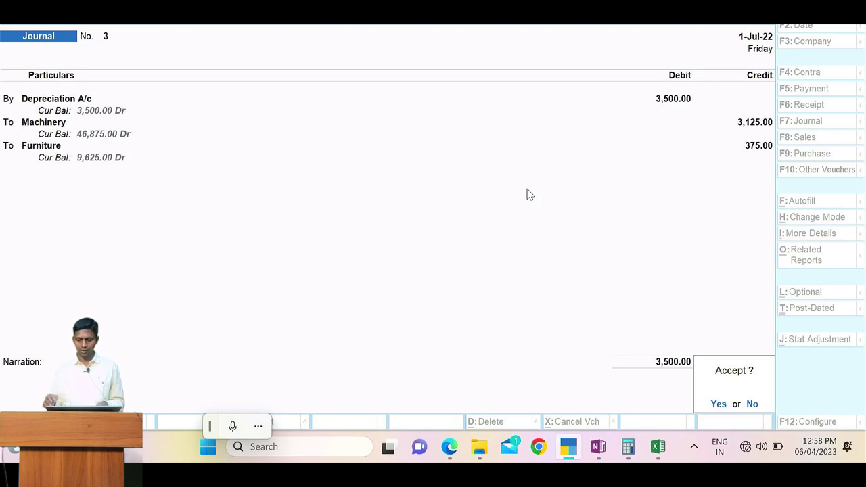
pyautogui.press('Return')
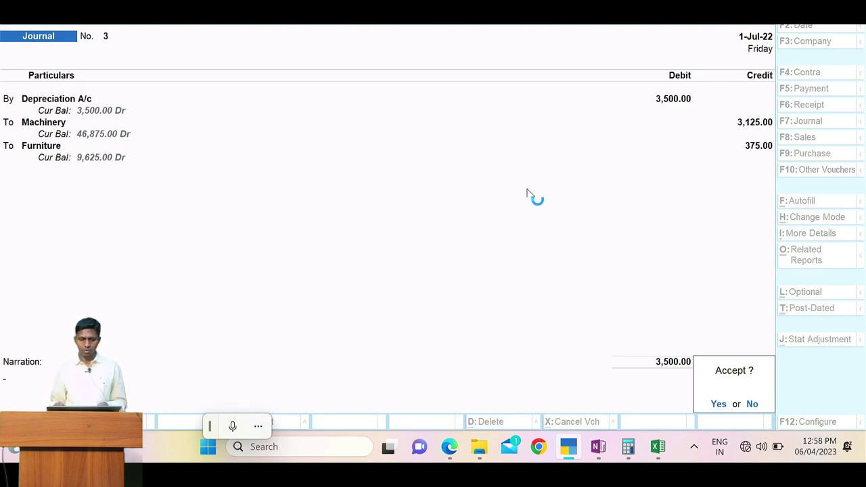
pyautogui.hotkey('alt', 'Tab')
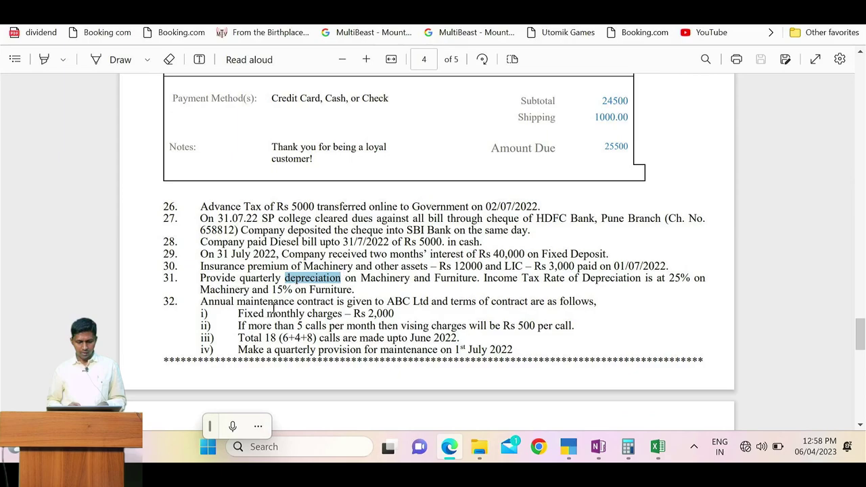
# Step: Select the ABC Ltd maintenance contract terms in item 32 of the PDF
pyautogui.moveTo(271, 302); pyautogui.dragTo(422, 330)
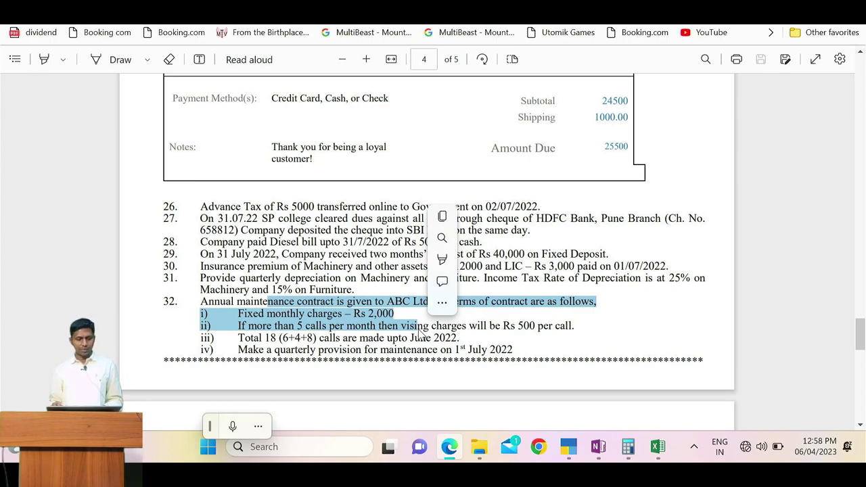
pyautogui.hotkey('alt', 'Tab')
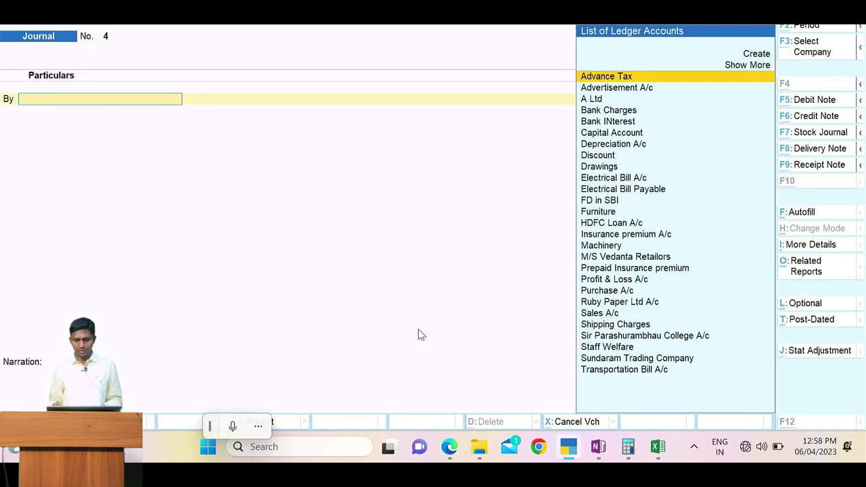
pyautogui.hotkey('alt', 'Tab')
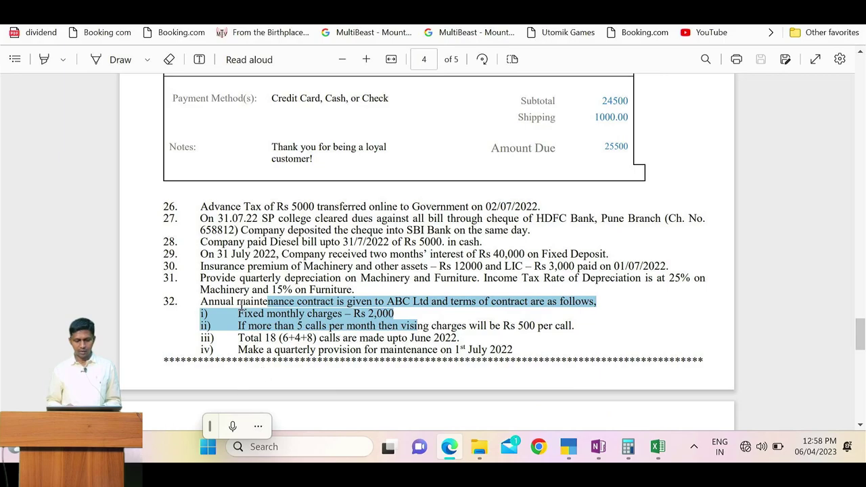
pyautogui.moveTo(237, 303); pyautogui.dragTo(293, 306)
# Step: Start a ledger name in Journal No. 4's By field, then clear it
pyautogui.hotkey('alt', 'Tab')
pyautogui.write('Re')
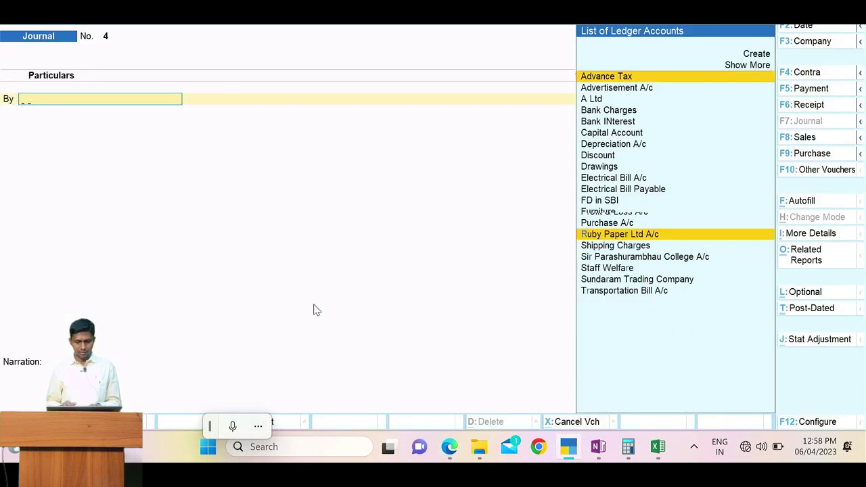
pyautogui.press('BackSpace')
pyautogui.press('BackSpace')
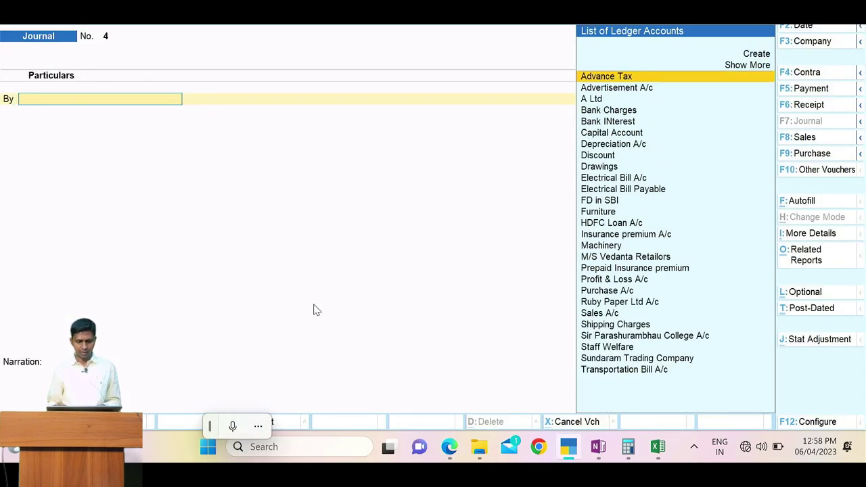
pyautogui.hotkey('alt', 'Tab')
pyautogui.hotkey('alt', 'Tab')
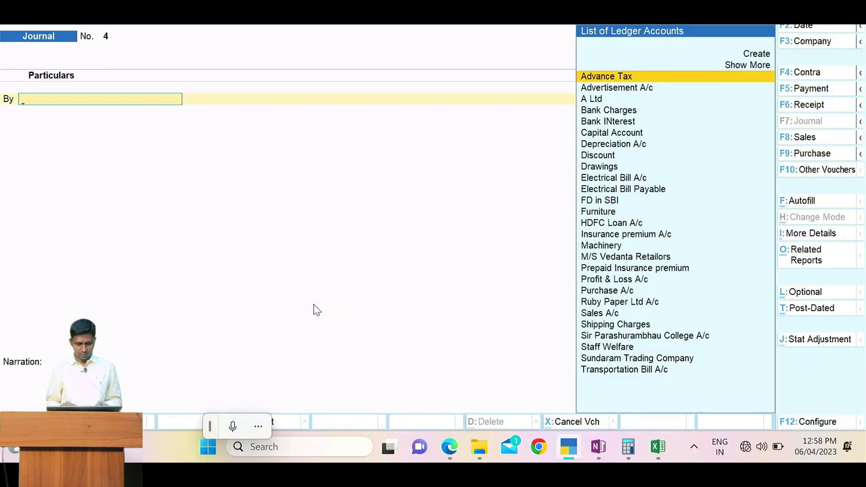
# Step: Create a 'Repaire and Maintenance' ledger under Indirect Expenses from Journal No. 4
pyautogui.hotkey('alt', 'c')
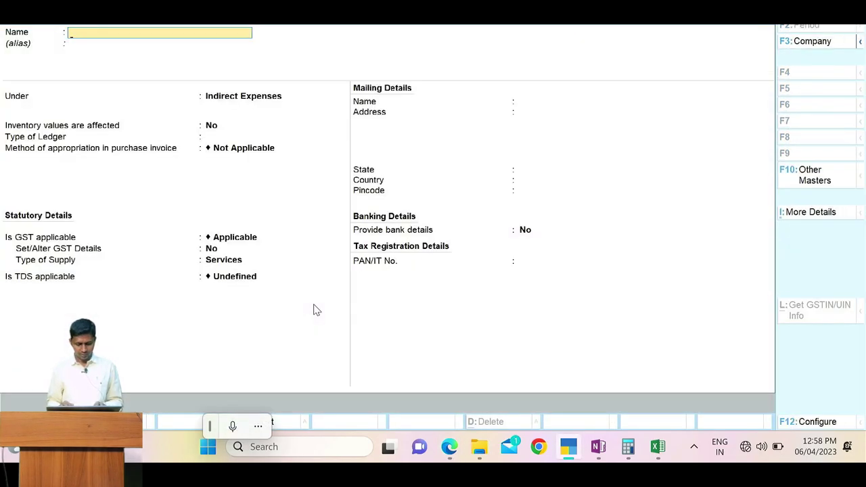
pyautogui.press('Escape')
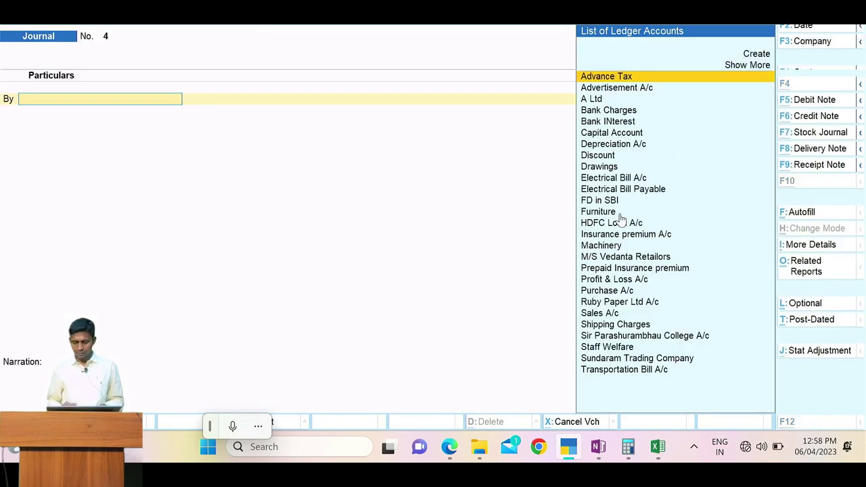
pyautogui.hotkey('alt', 'Tab')
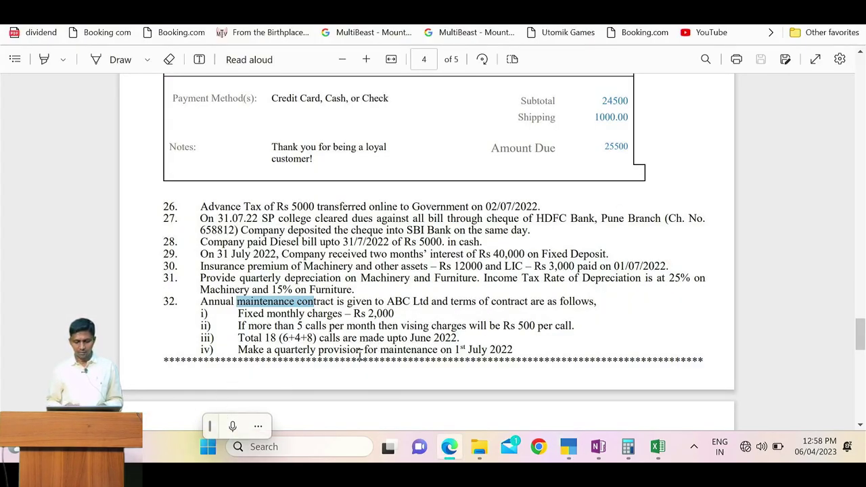
pyautogui.hotkey('alt', 'Tab')
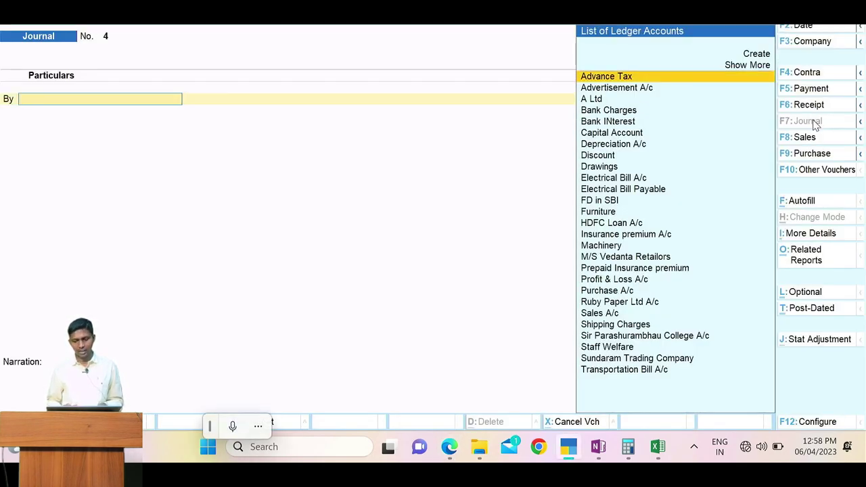
pyautogui.hotkey('alt', 'c')
pyautogui.write('Repaire')
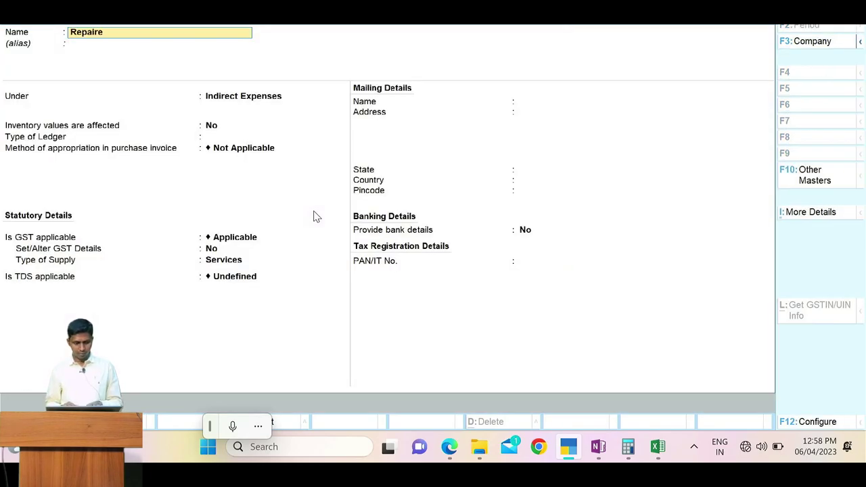
pyautogui.write(' and Maintenance')
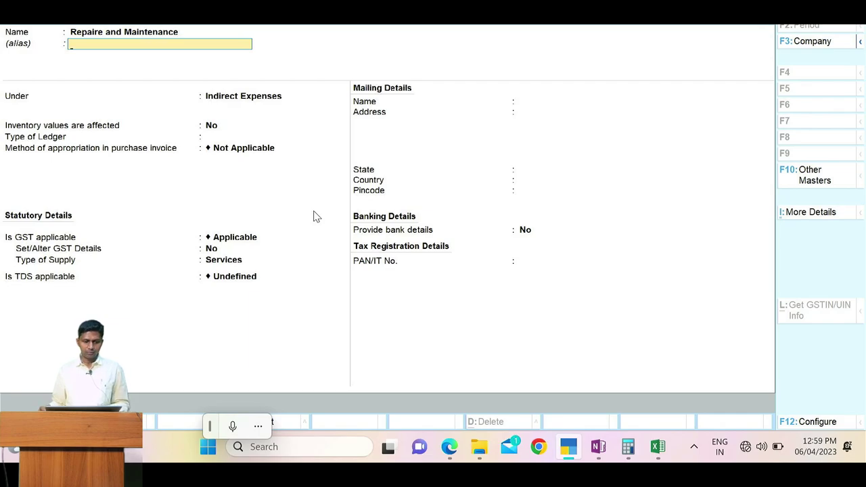
pyautogui.hotkey('alt', 'Tab')
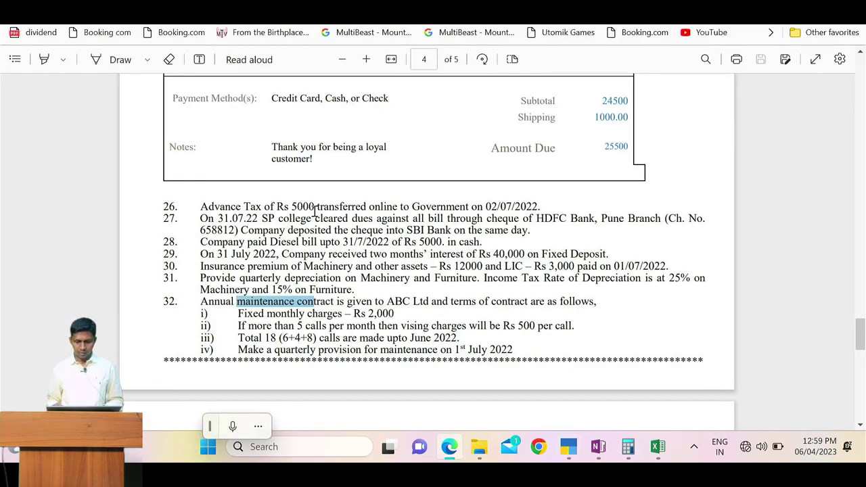
pyautogui.hotkey('alt', 'Tab')
pyautogui.press('Return')
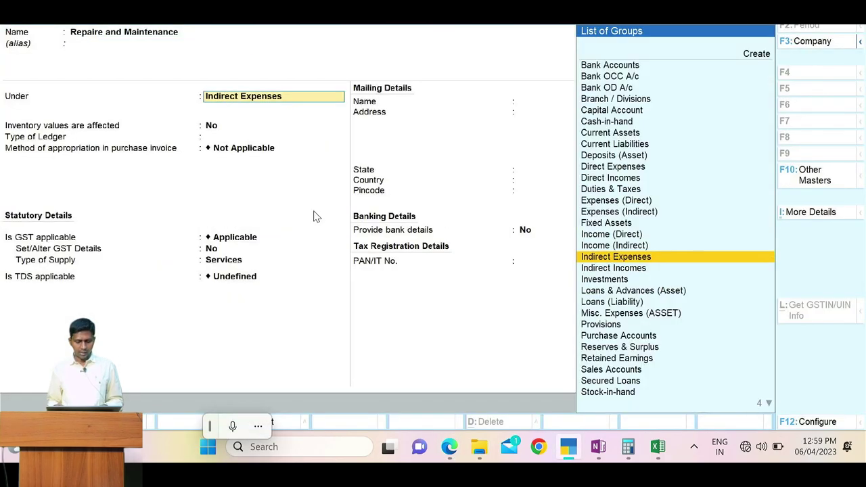
pyautogui.hotkey('ctrl', 'a')
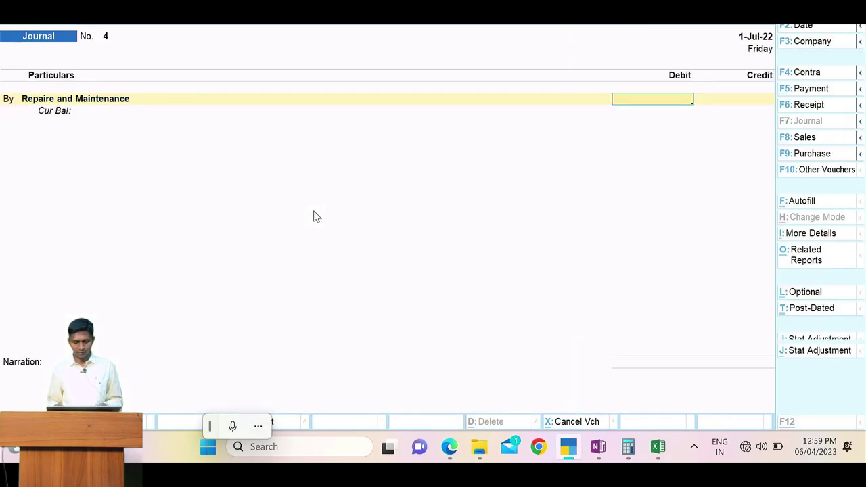
pyautogui.hotkey('alt', 'Tab')
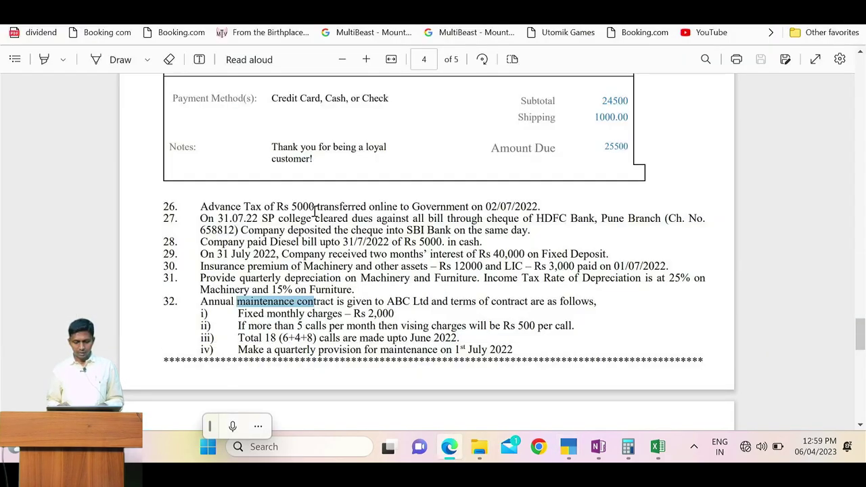
# Step: Enter the monthly maintenance charge of 2000 in Excel cell B6
pyautogui.click(369, 318)
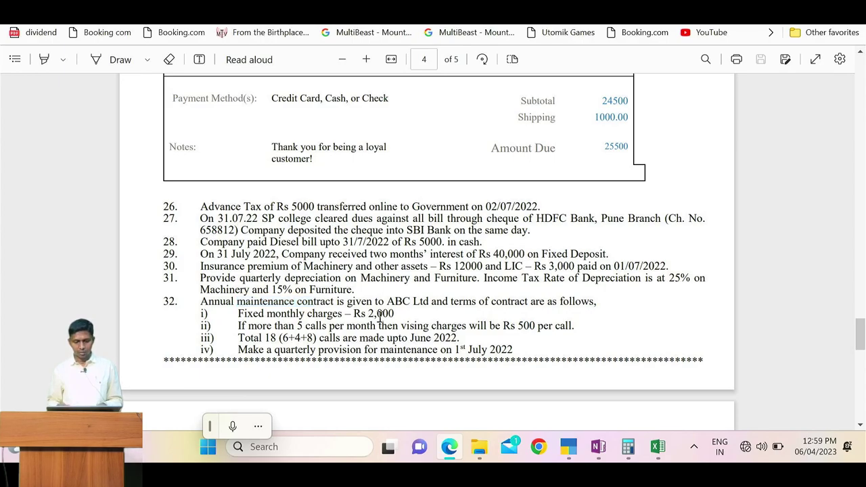
pyautogui.hotkey('alt', 'Tab')
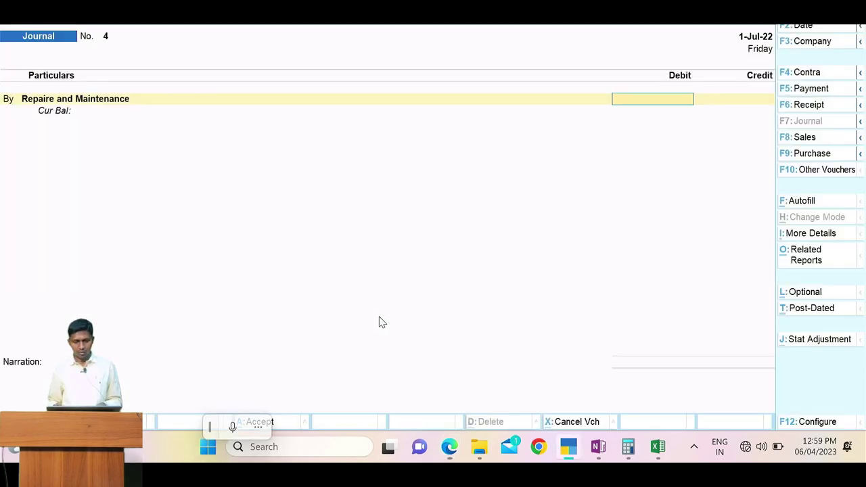
pyautogui.hotkey('alt', 'Tab')
pyautogui.press('Tab')
pyautogui.press('Down')
pyautogui.press('Down')
pyautogui.press('Down')
pyautogui.press('Down')
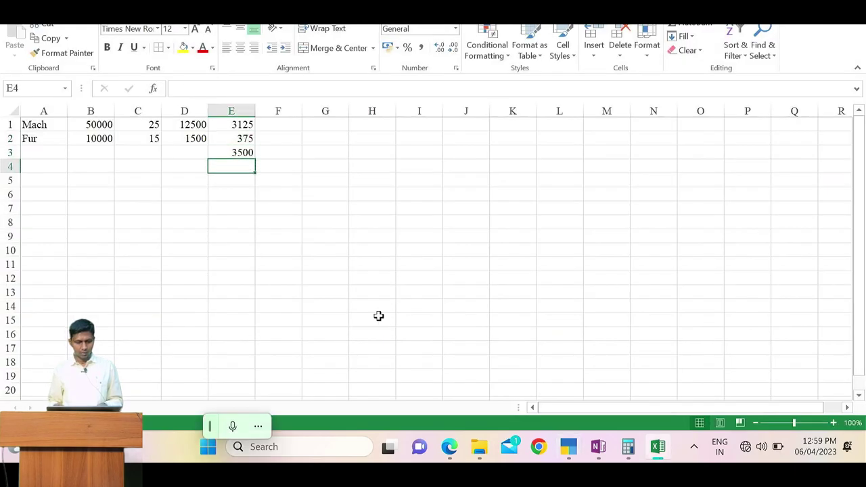
pyautogui.press('Left')
pyautogui.press('Left')
pyautogui.press('Left')
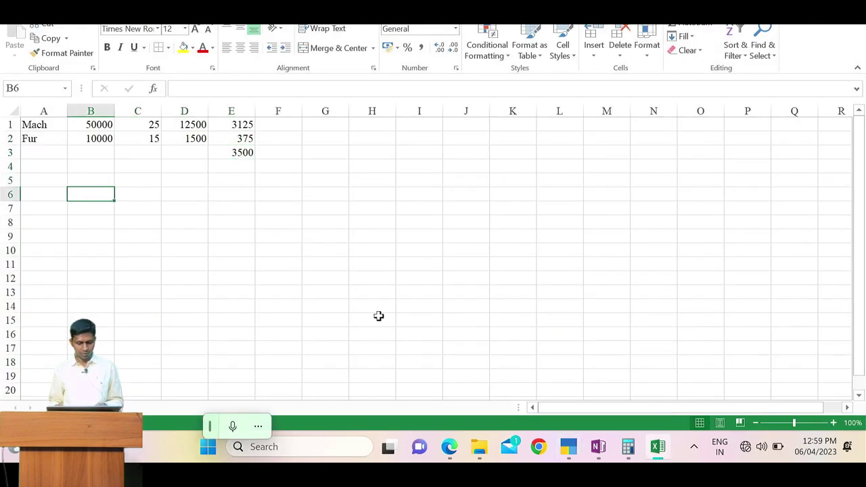
pyautogui.write('2000')
pyautogui.press('Return')
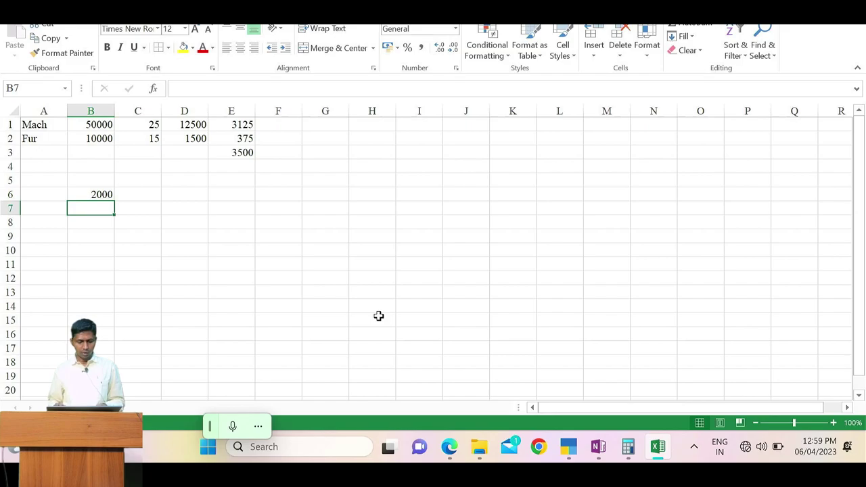
# Step: After checking the assignment PDF, enter 3 months in cell B7
pyautogui.press('Up')
pyautogui.press('Down')
pyautogui.press('Left')
pyautogui.press('Right')
pyautogui.hotkey('alt', 'Tab')
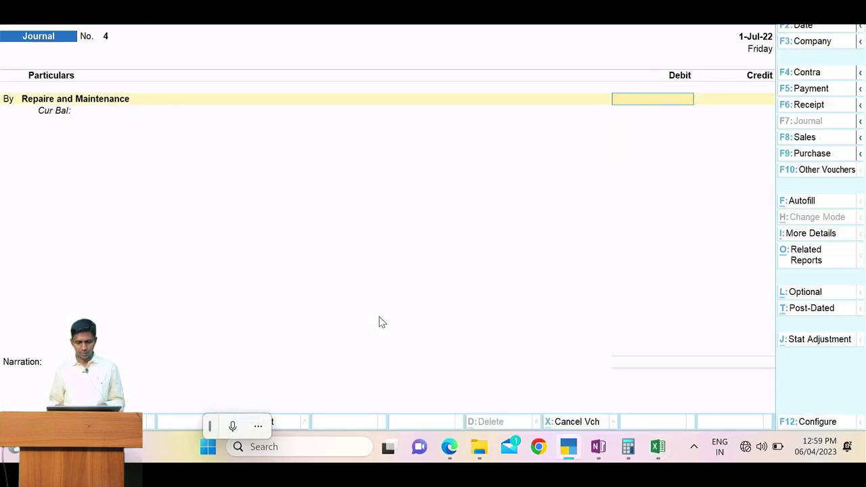
pyautogui.hotkey('alt', 'Tab')
pyautogui.press('Tab')
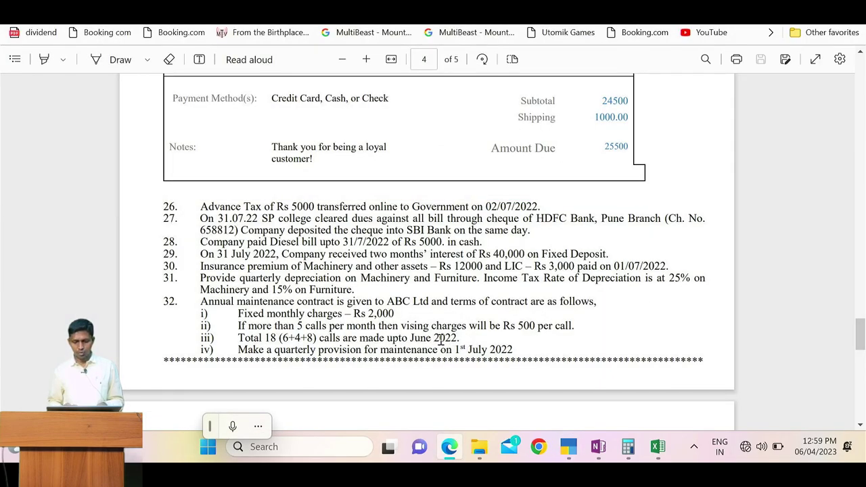
pyautogui.hotkey('alt', 'Tab')
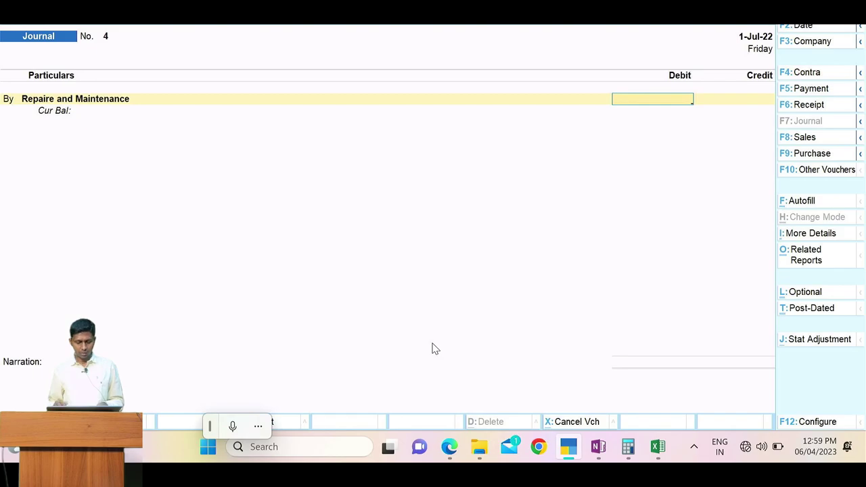
pyautogui.hotkey('alt', 'Tab')
pyautogui.hotkey('alt', 'Tab')
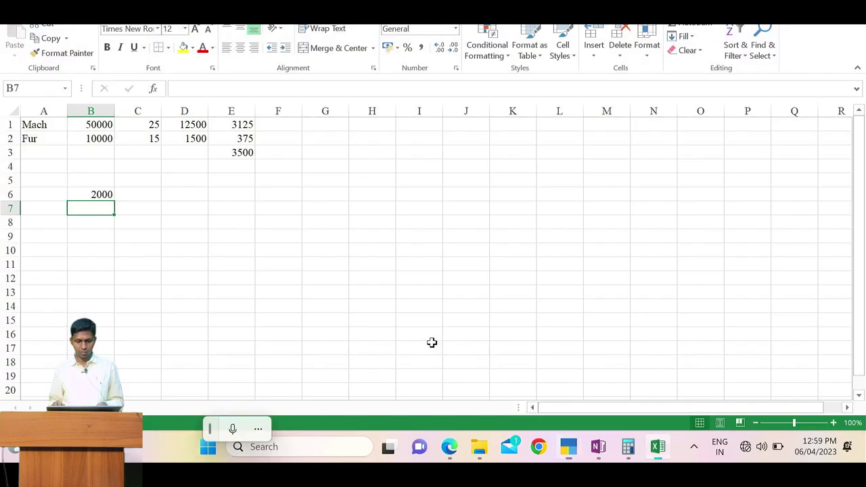
pyautogui.write('3')
pyautogui.press('Return')
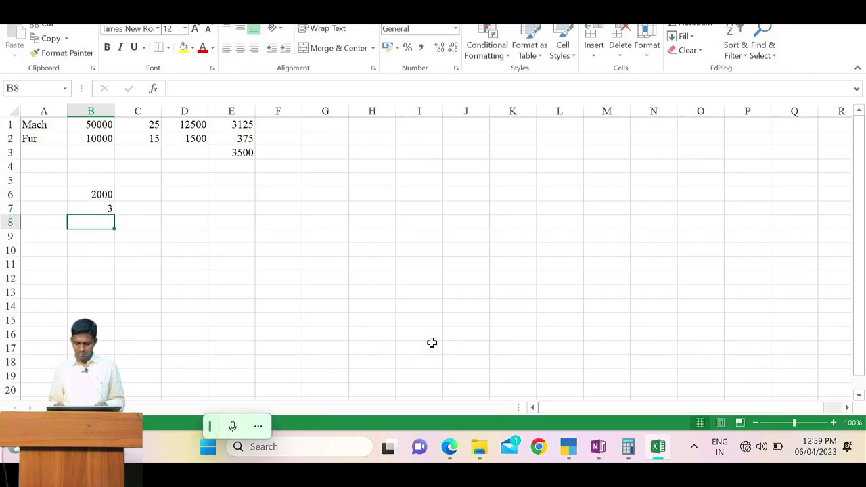
# Step: Compute fixed charges of 6000 in B8 with the formula =B6*B7
pyautogui.write('=')
pyautogui.press('Up')
pyautogui.press('Up')
pyautogui.write('*')
pyautogui.press('Up')
pyautogui.press('Return')
# Step: Read the extra-visit terms in the PDF and enter =500*4 (2000) in B9
pyautogui.hotkey('alt', 'Tab')
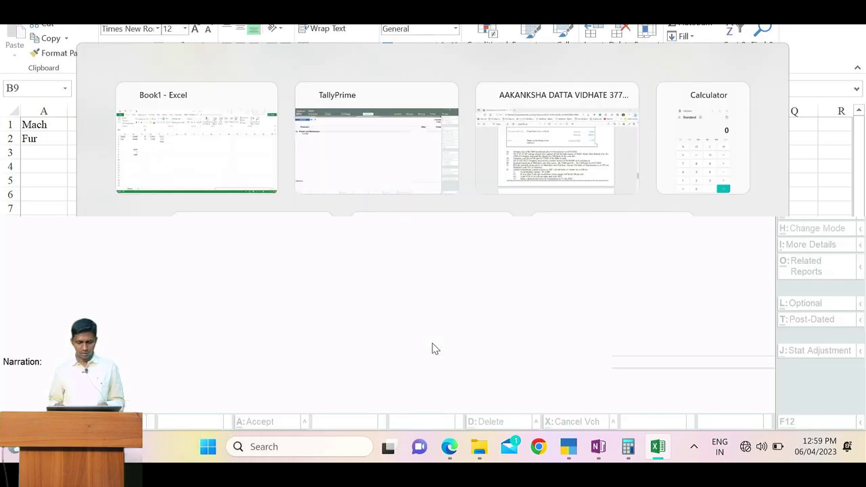
pyautogui.hotkey('alt', 'Tab')
pyautogui.hotkey('alt', 'Tab')
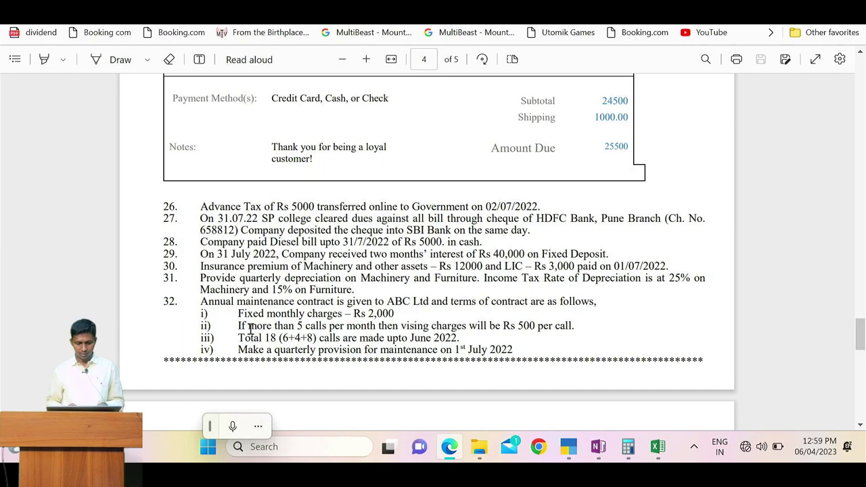
pyautogui.moveTo(249, 328); pyautogui.dragTo(533, 329)
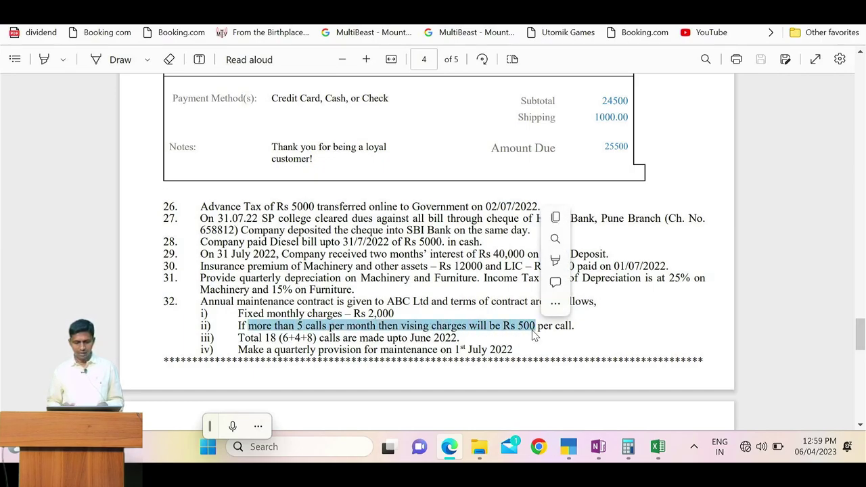
pyautogui.click(285, 333)
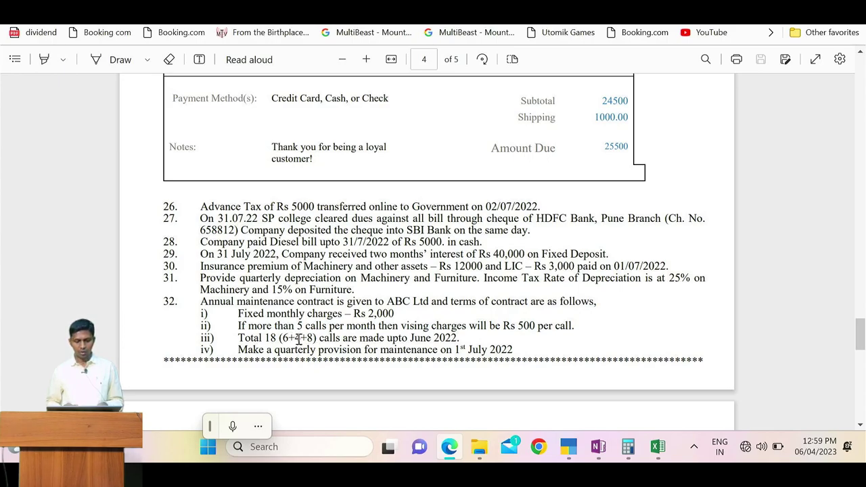
pyautogui.moveTo(282, 338); pyautogui.dragTo(315, 339)
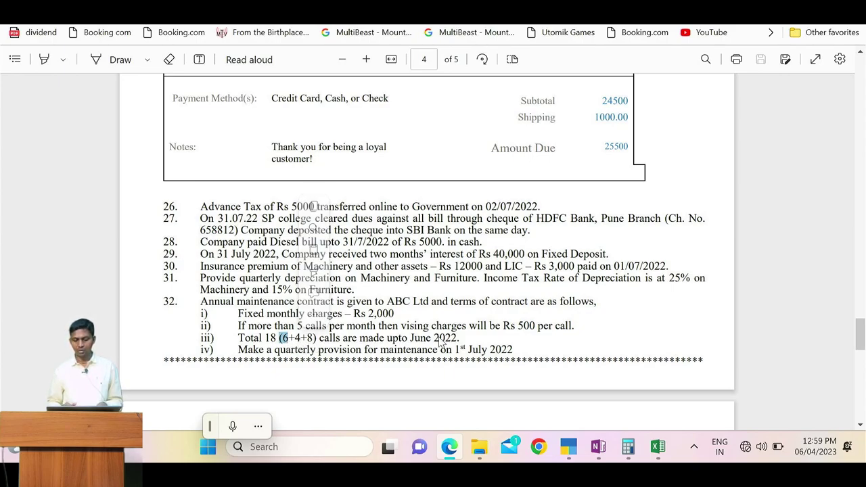
pyautogui.hotkey('alt', 'Tab')
pyautogui.hotkey('alt', 'Tab')
pyautogui.hotkey('alt', 'Tab')
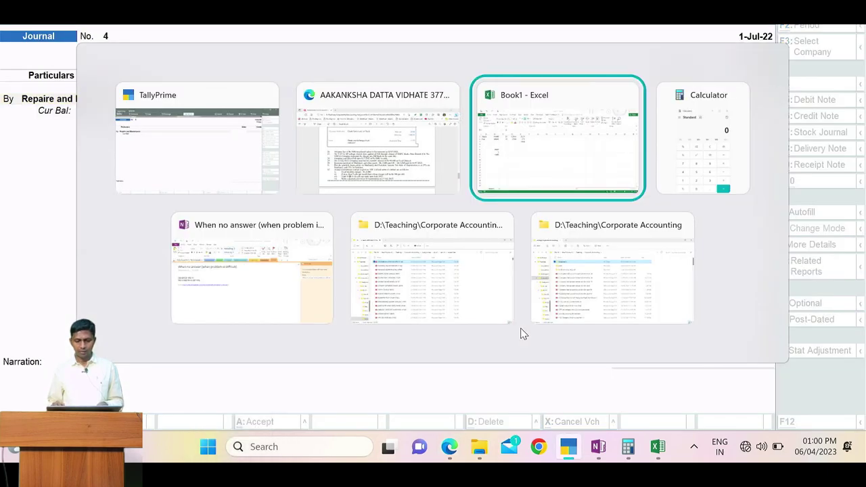
pyautogui.write('=50')
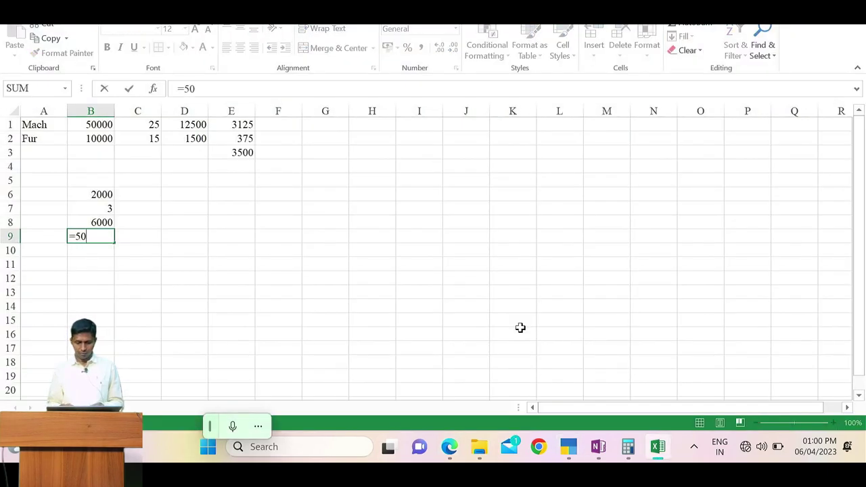
pyautogui.write('0*4')
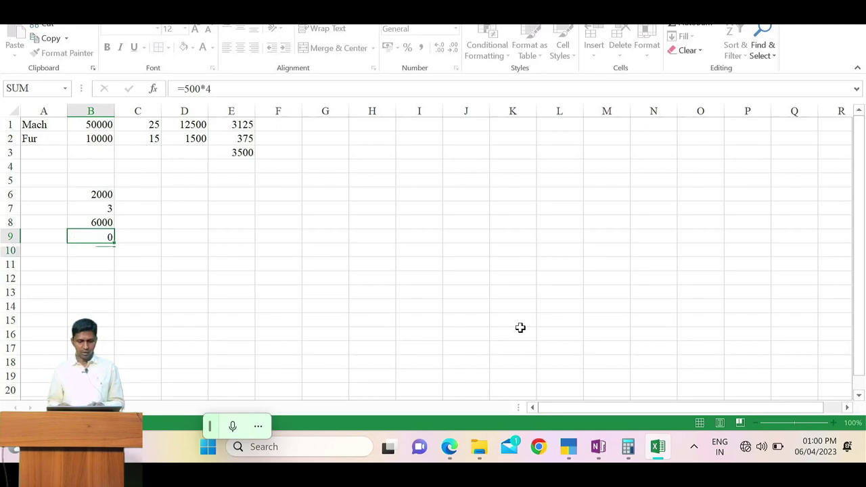
pyautogui.press('Return')
# Step: Total the provision to 8000 in B10 with =B8+B9 and return to Journal No. 4
pyautogui.hotkey('alt', 'Tab')
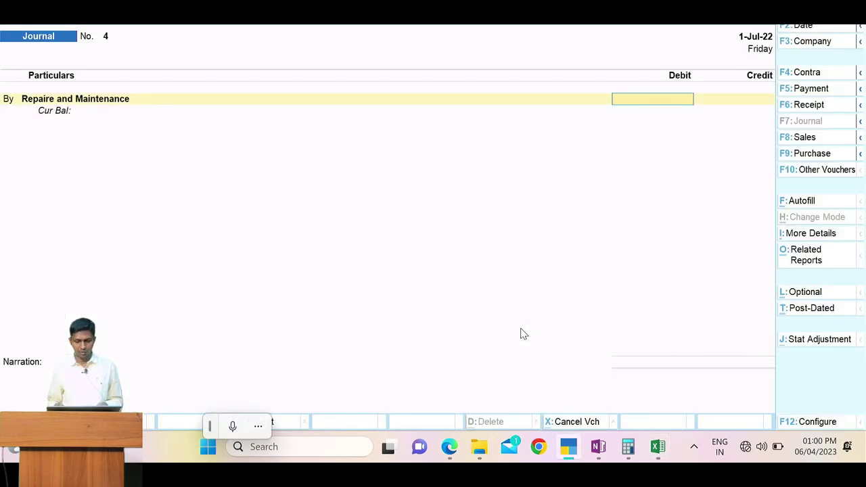
pyautogui.hotkey('alt', 'Tab')
pyautogui.hotkey('alt', 'Tab')
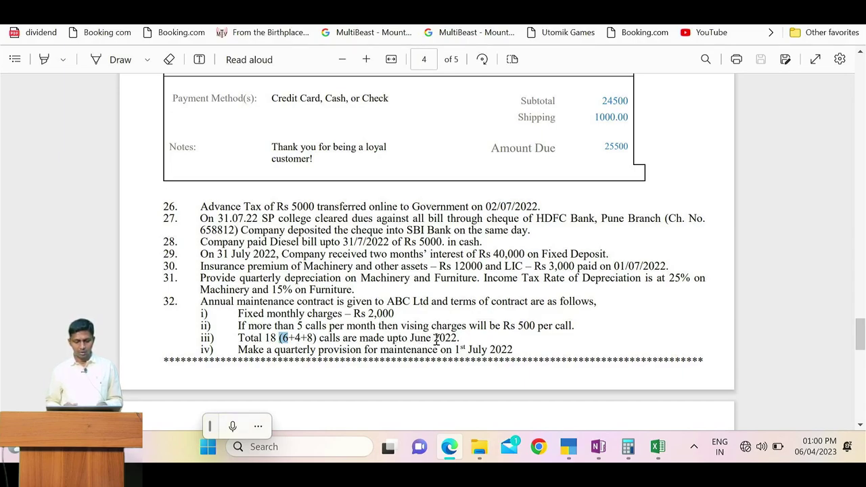
pyautogui.hotkey('alt', 'Tab')
pyautogui.hotkey('alt', 'Tab')
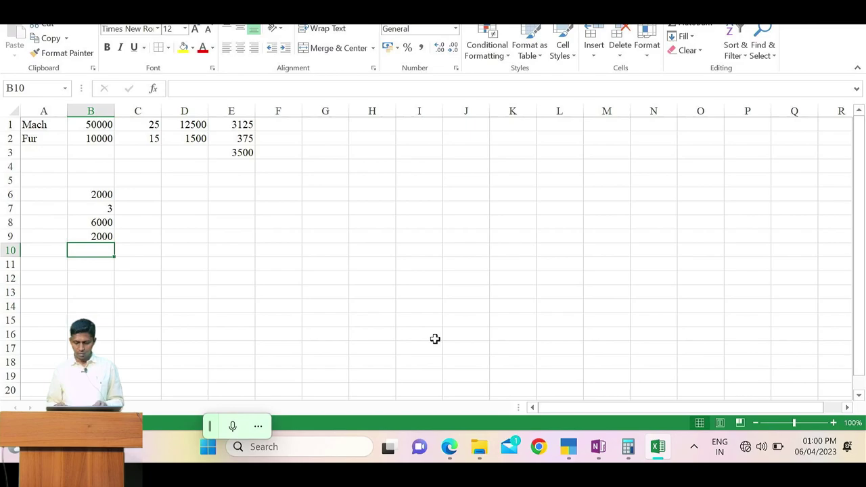
pyautogui.write('=')
pyautogui.press('Up')
pyautogui.press('Up')
pyautogui.write('+')
pyautogui.press('Up')
pyautogui.press('Return')
pyautogui.press('Up')
pyautogui.hotkey('alt', 'Tab')
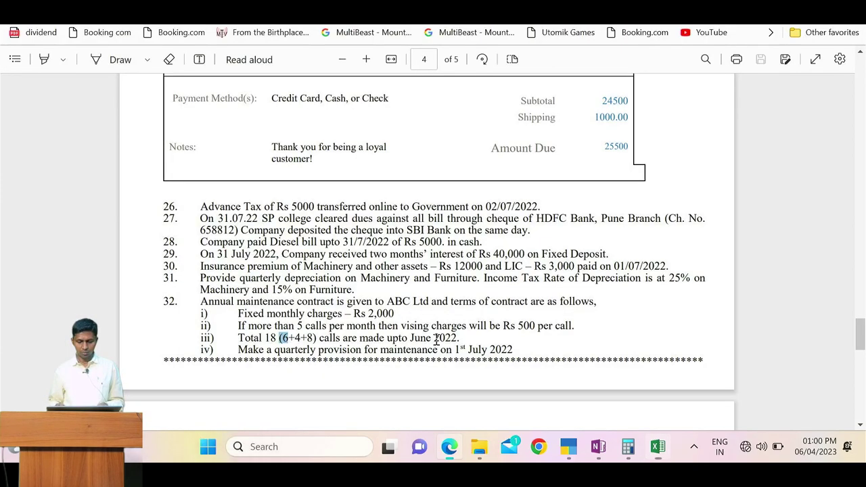
pyautogui.hotkey('alt', 'Tab')
pyautogui.hotkey('alt', 'Tab')
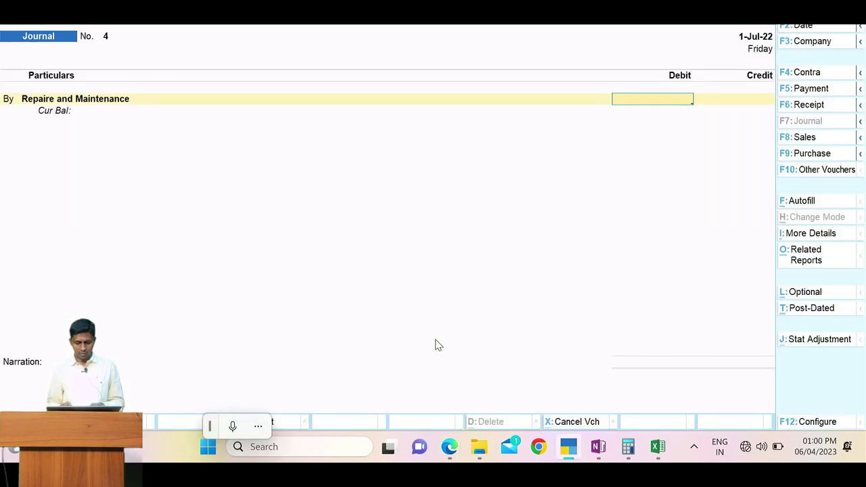
# Step: Debit Repair and Maintenance 8000 and check the creditor name ABC Ltd in the PDF
pyautogui.write('8000')
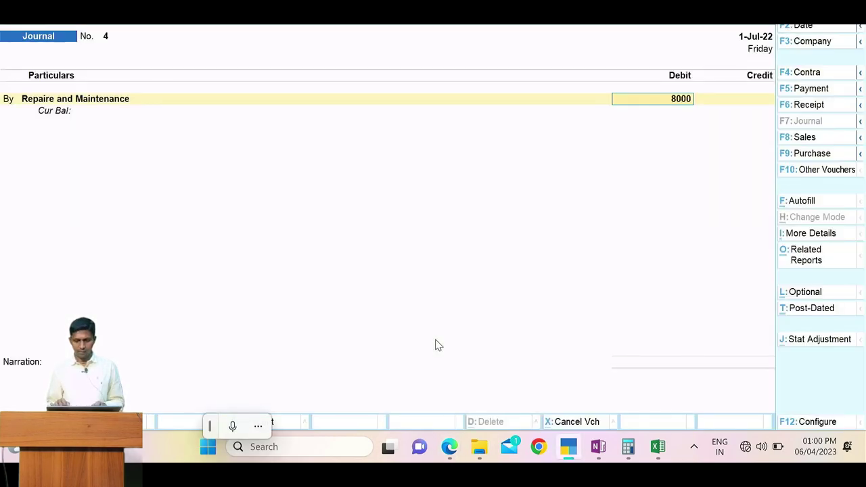
pyautogui.press('Return')
pyautogui.hotkey('alt', 'Tab')
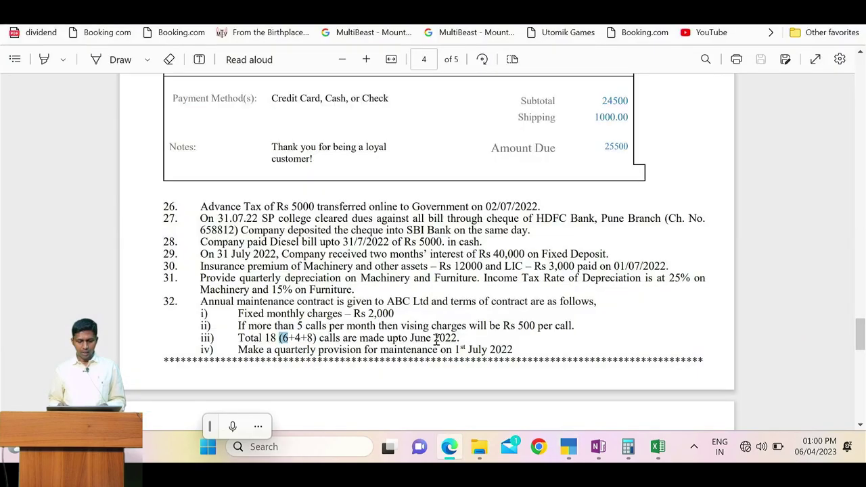
pyautogui.hotkey('alt', 'Tab')
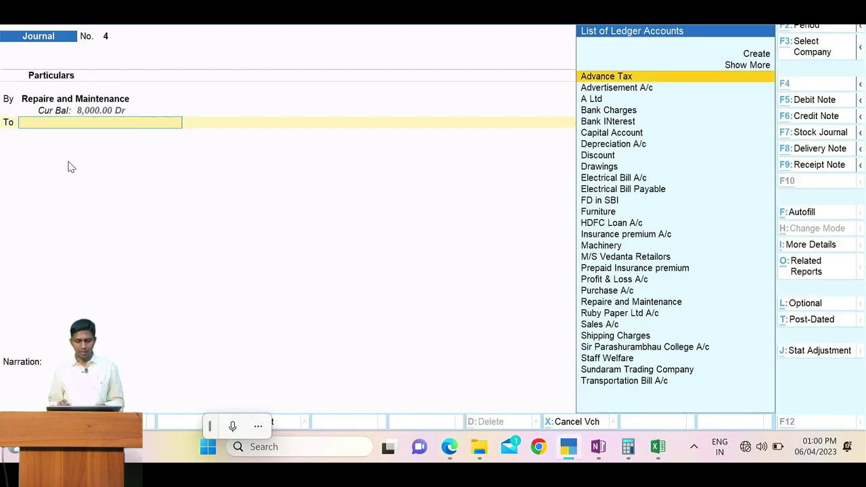
pyautogui.hotkey('alt', 'Tab')
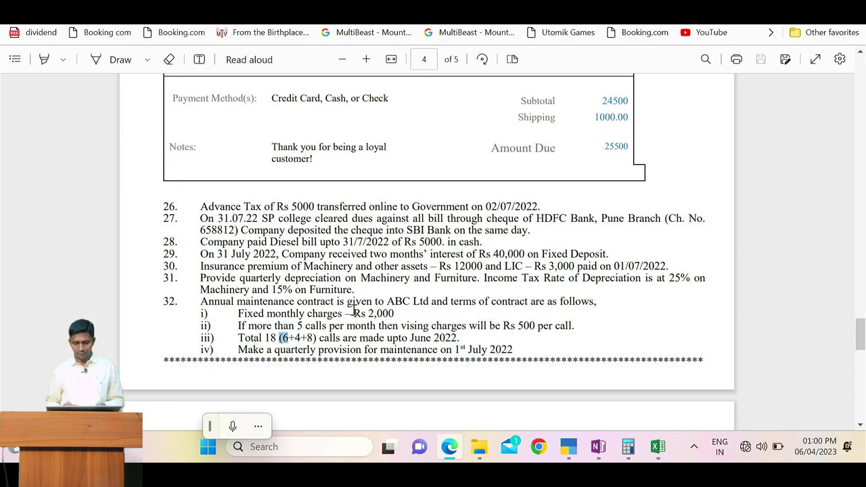
pyautogui.moveTo(387, 302); pyautogui.dragTo(430, 303)
pyautogui.hotkey('alt', 'Tab')
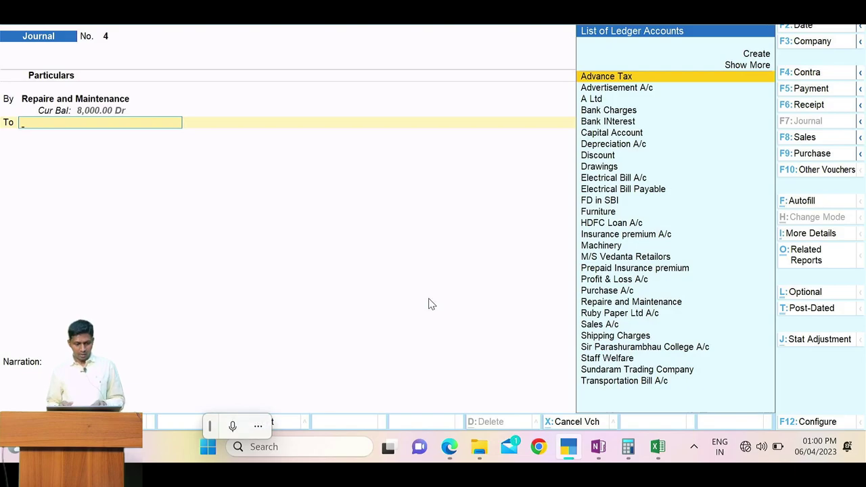
# Step: Create a new ledger 'ABC Ltd' under Sundry Creditors
pyautogui.write('ab')
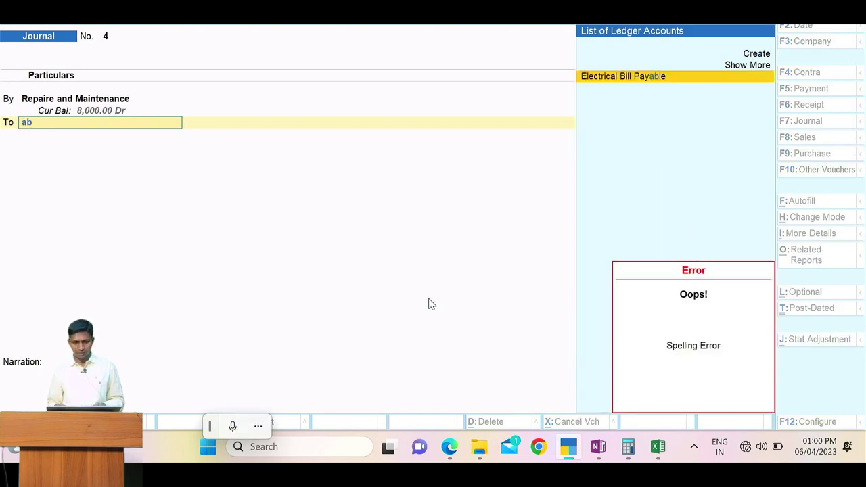
pyautogui.press('BackSpace')
pyautogui.press('BackSpace')
pyautogui.hotkey('alt', 'c')
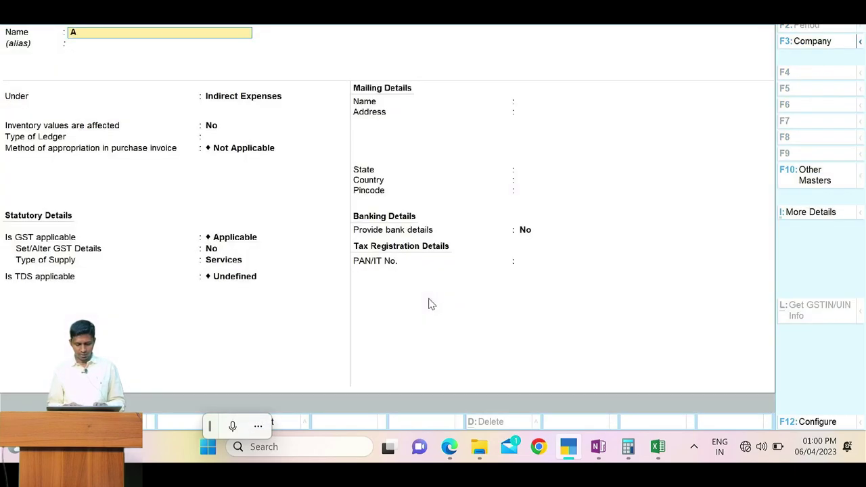
pyautogui.write('ABC')
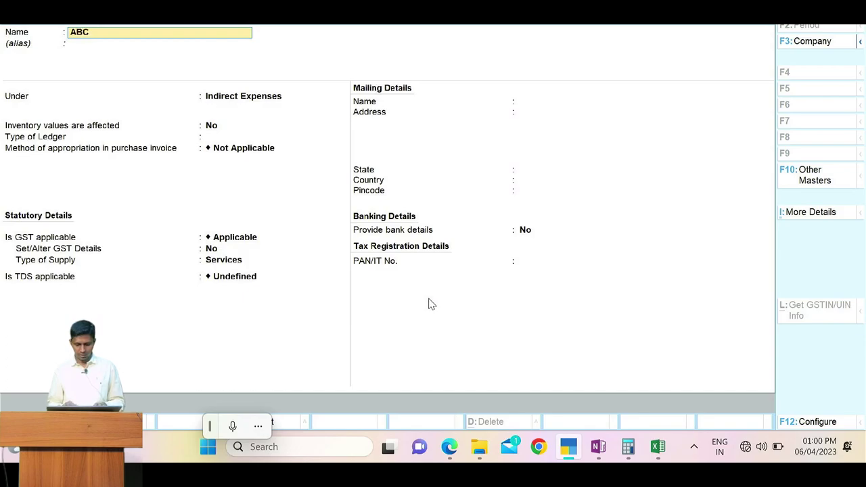
pyautogui.write(' Ltd')
pyautogui.press('Return')
pyautogui.write('In')
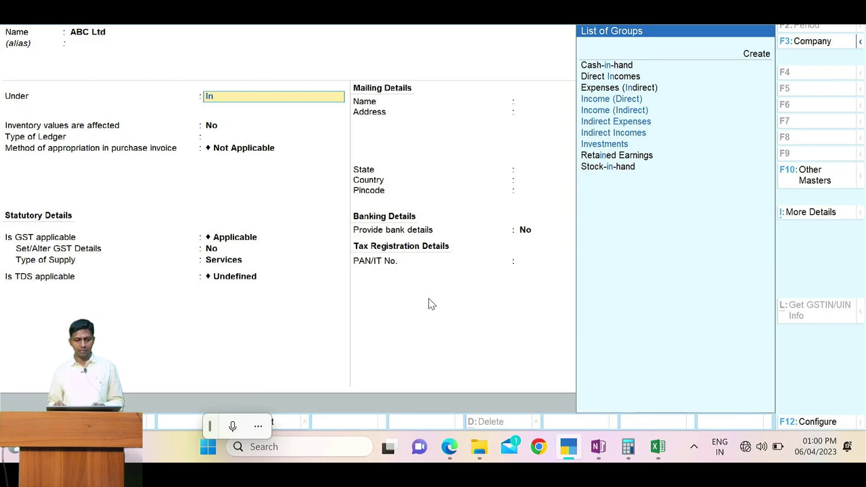
pyautogui.press('Down')
pyautogui.press('Down')
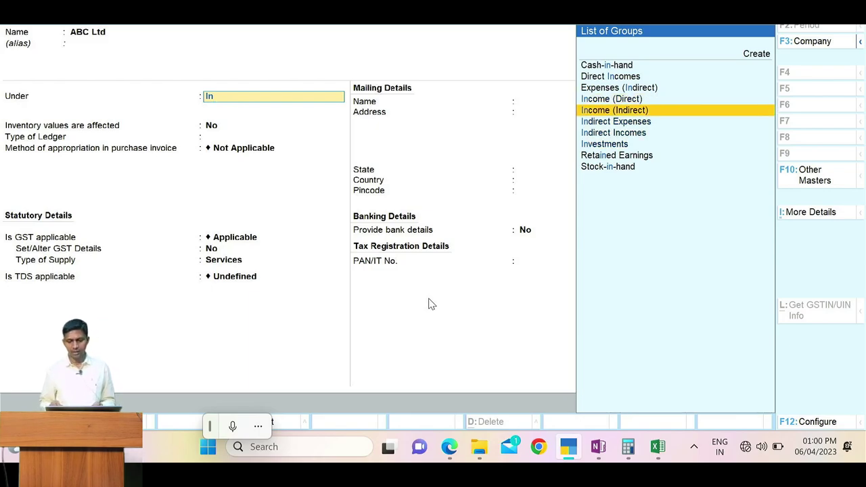
pyautogui.press('Up')
pyautogui.press('Up')
pyautogui.press('BackSpace')
pyautogui.press('BackSpace')
pyautogui.write('Sun')
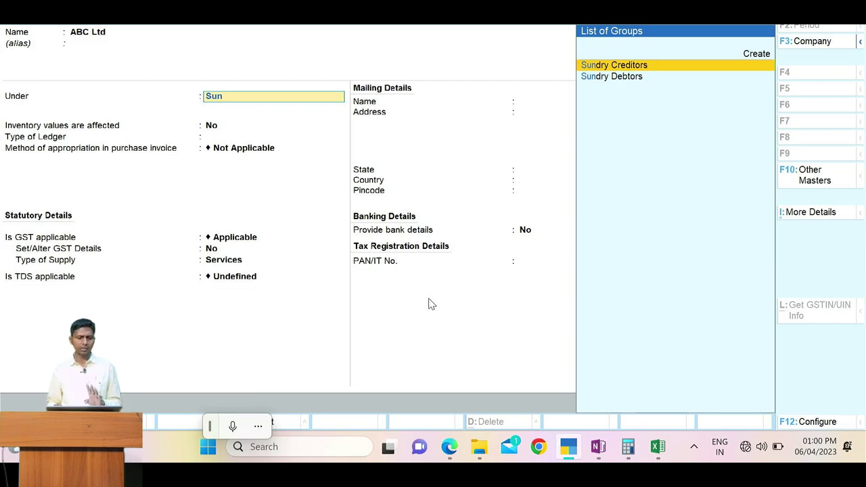
pyautogui.press('Return')
pyautogui.press('Return')
pyautogui.press('Return')
pyautogui.press('Return')
pyautogui.press('Return')
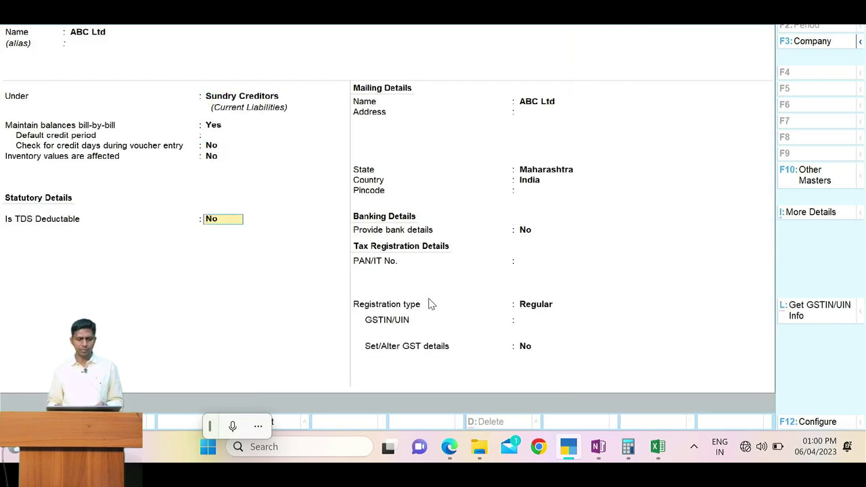
pyautogui.press('Return')
pyautogui.press('Return')
pyautogui.press('Return')
pyautogui.press('Return')
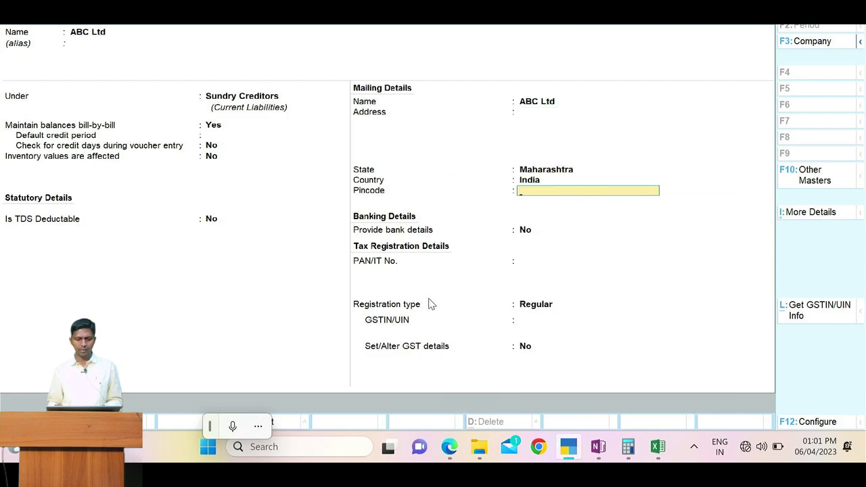
pyautogui.press('Return')
pyautogui.press('Return')
pyautogui.press('Return')
pyautogui.press('Return')
pyautogui.press('Return')
pyautogui.press('Return')
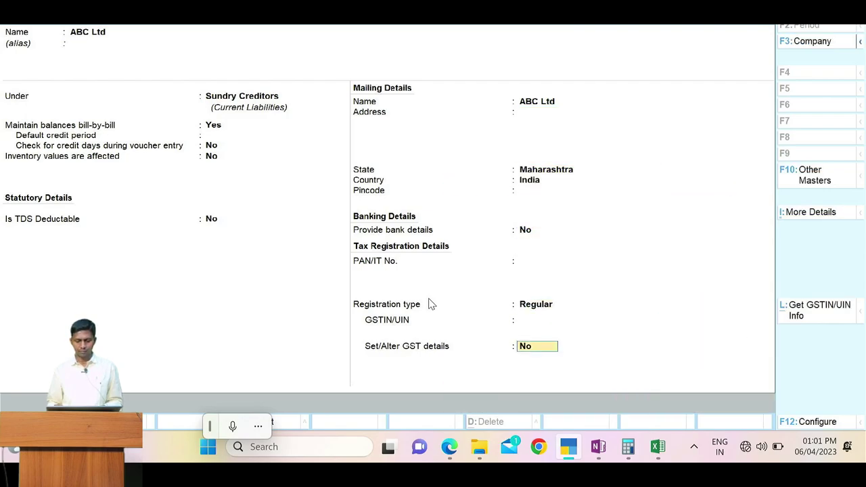
pyautogui.press('Return')
pyautogui.press('Return')
# Step: Credit ABC Ltd 8,000 as New Ref 4 and save Journal No. 4
pyautogui.press('Return')
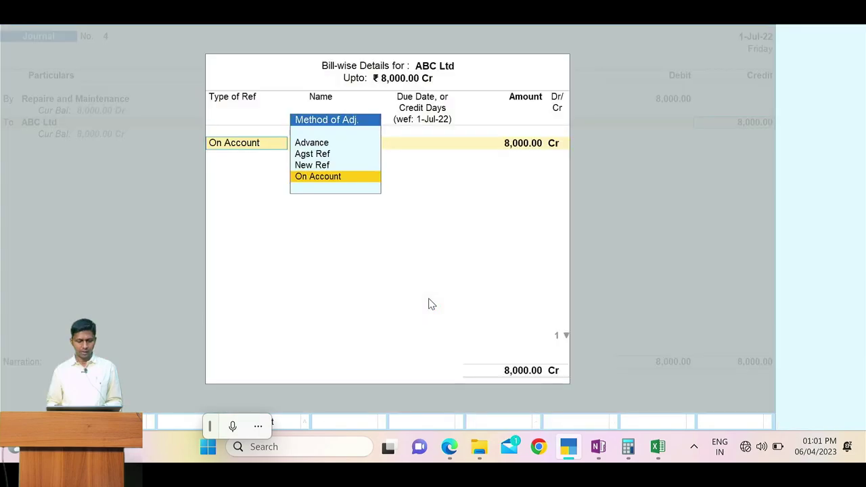
pyautogui.press('Up')
pyautogui.press('Return')
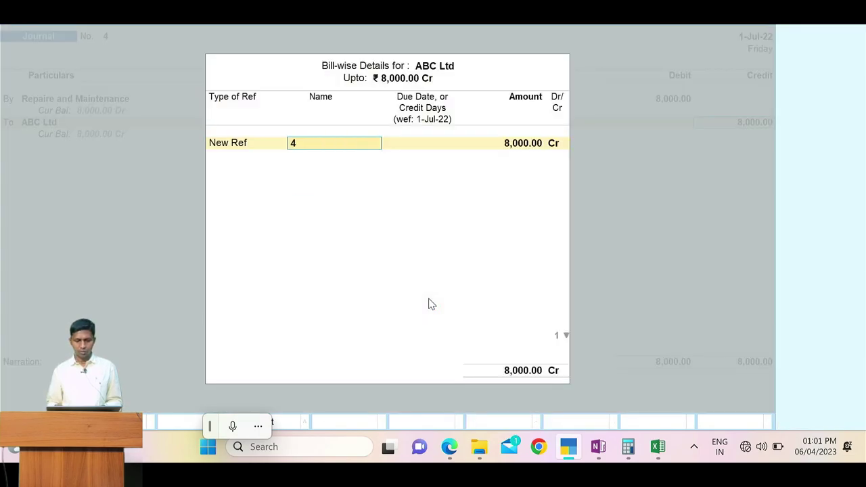
pyautogui.press('Return')
pyautogui.press('Return')
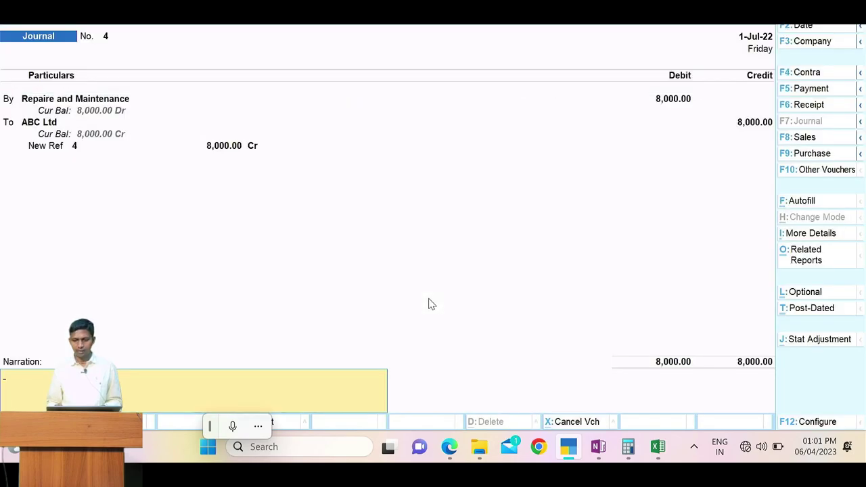
pyautogui.press('Return')
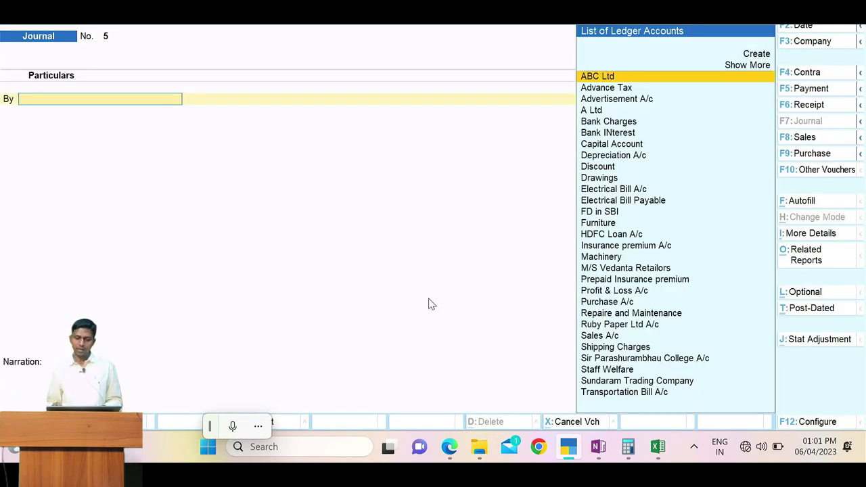
# Step: Quit the blank Journal No. 5 and view the Balance Sheet in detailed mode
pyautogui.press('Escape')
pyautogui.press('y')
pyautogui.press('Escape')
pyautogui.press('n')
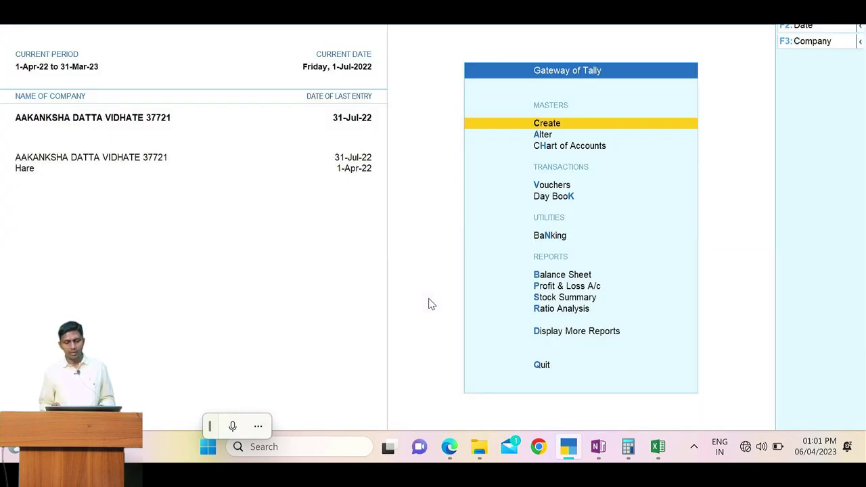
pyautogui.press('Down')
pyautogui.press('Down')
pyautogui.press('Down')
pyautogui.press('Down')
pyautogui.press('Down')
pyautogui.press('Down')
pyautogui.press('Down')
pyautogui.press('Up')
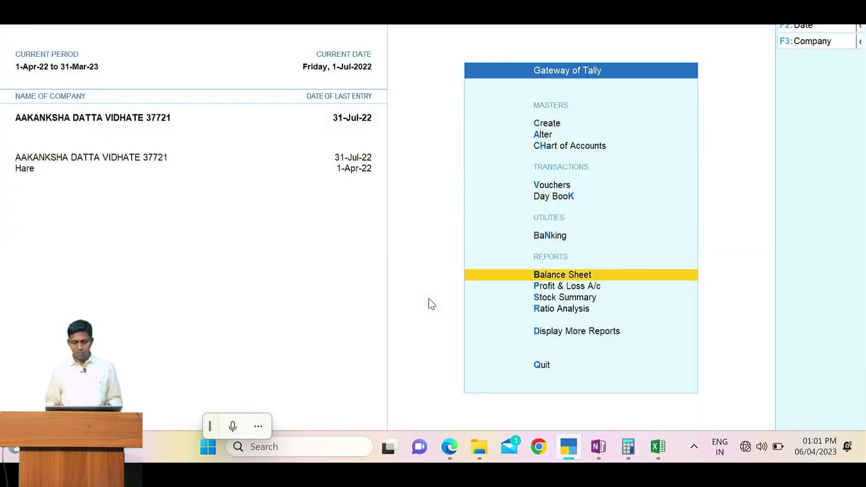
pyautogui.press('Return')
pyautogui.hotkey('alt', 'F5')
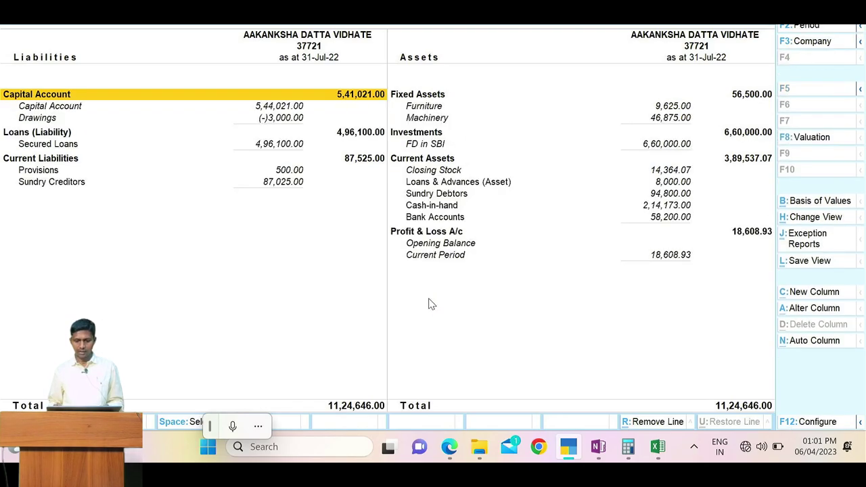
# Step: In Profit & Loss, trace Transportation Bill A/c's 5,000 to its receipt voucher
pyautogui.press('Escape')
pyautogui.press('Down')
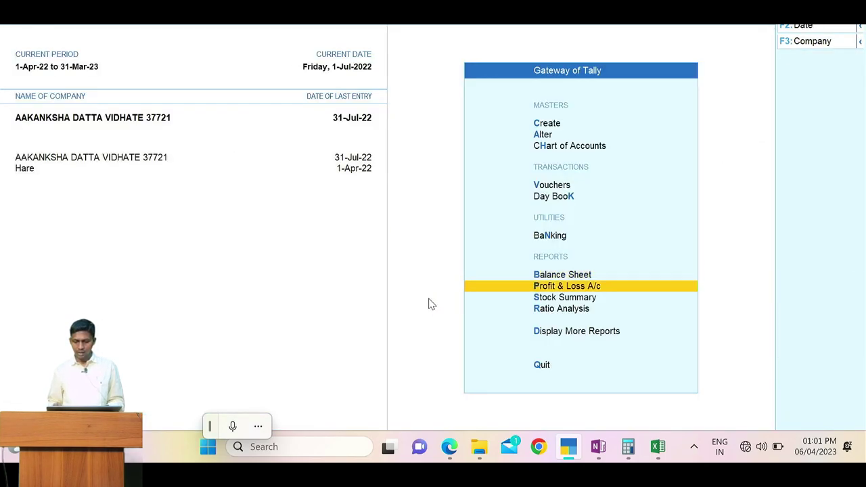
pyautogui.press('Return')
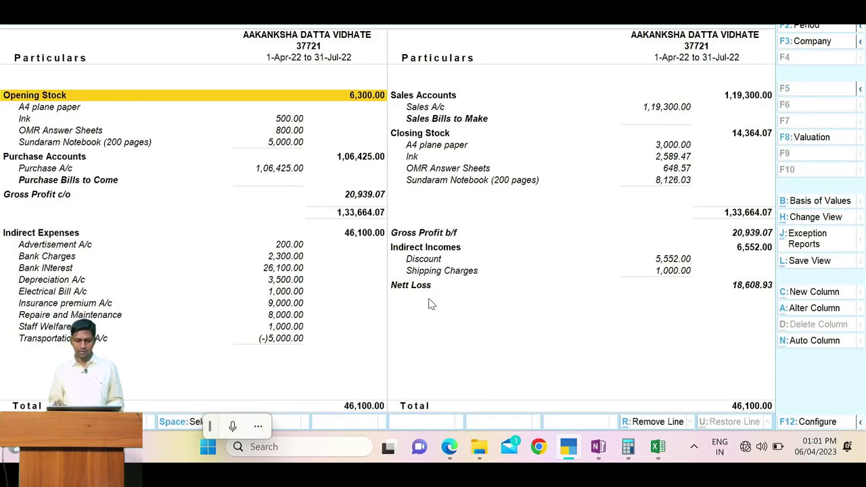
pyautogui.press('Down')
pyautogui.press('Down')
pyautogui.press('Down')
pyautogui.press('Down')
pyautogui.press('Down')
pyautogui.press('Down')
pyautogui.press('Down')
pyautogui.press('Down')
pyautogui.press('Down')
pyautogui.press('Down')
pyautogui.press('Down')
pyautogui.press('Down')
pyautogui.press('Down')
pyautogui.press('Down')
pyautogui.press('Down')
pyautogui.press('Down')
pyautogui.press('Down')
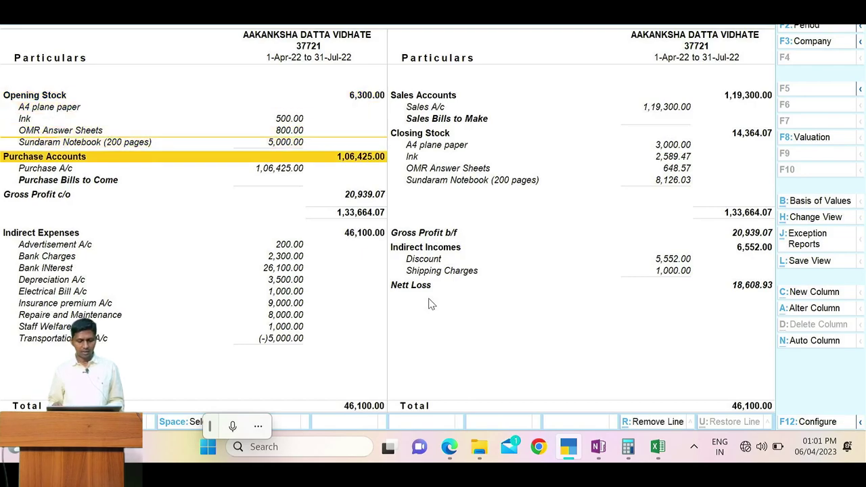
pyautogui.press('Return')
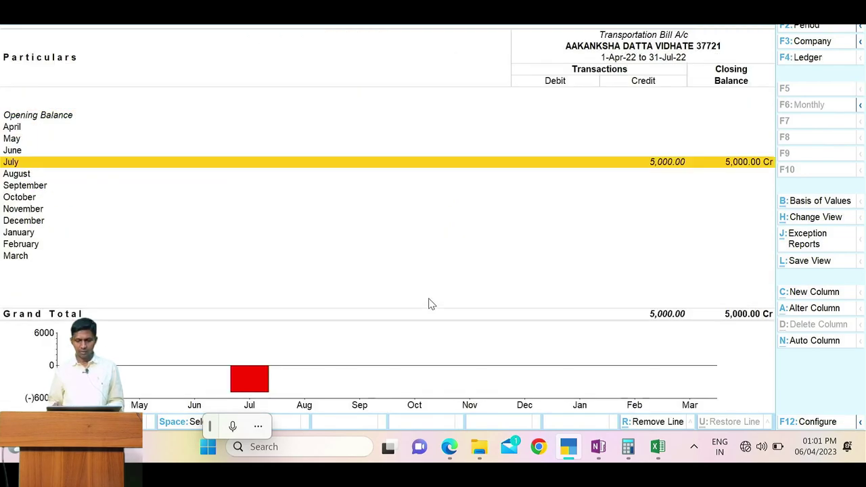
pyautogui.press('Return')
pyautogui.press('Return')
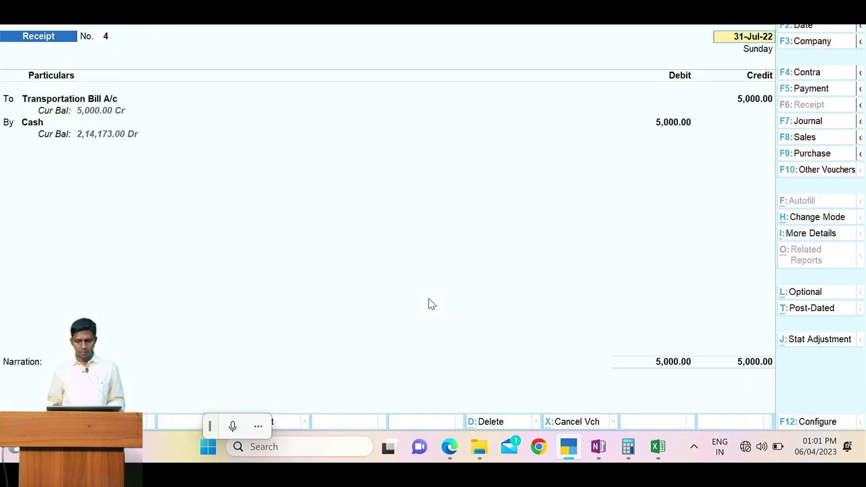
pyautogui.press('BackSpace')
pyautogui.press('Escape')
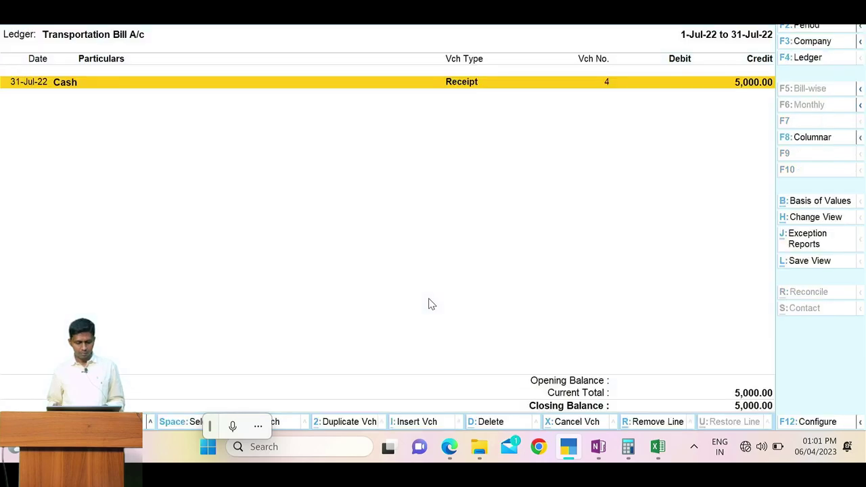
# Step: Highlight item 28's Rs 5000 diesel bill paid in cash in the assignment PDF
pyautogui.hotkey('alt', 'Tab')
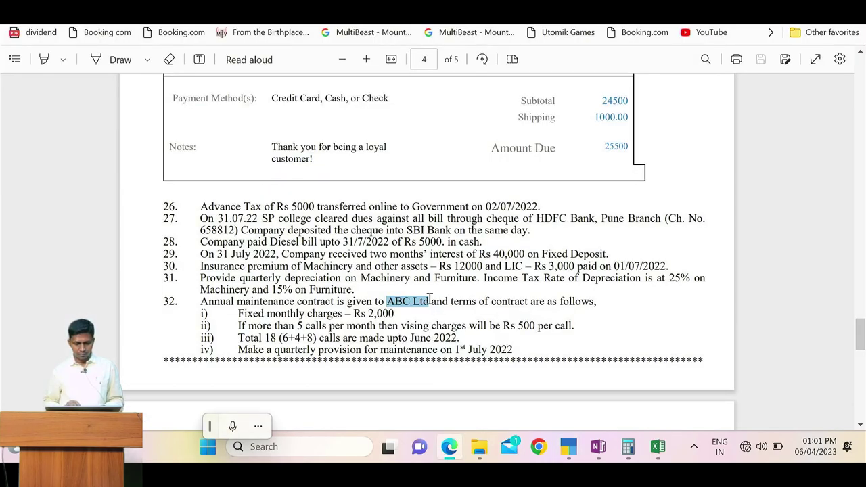
pyautogui.scroll(1, 429, 300)
pyautogui.moveTo(270, 260); pyautogui.dragTo(491, 261)
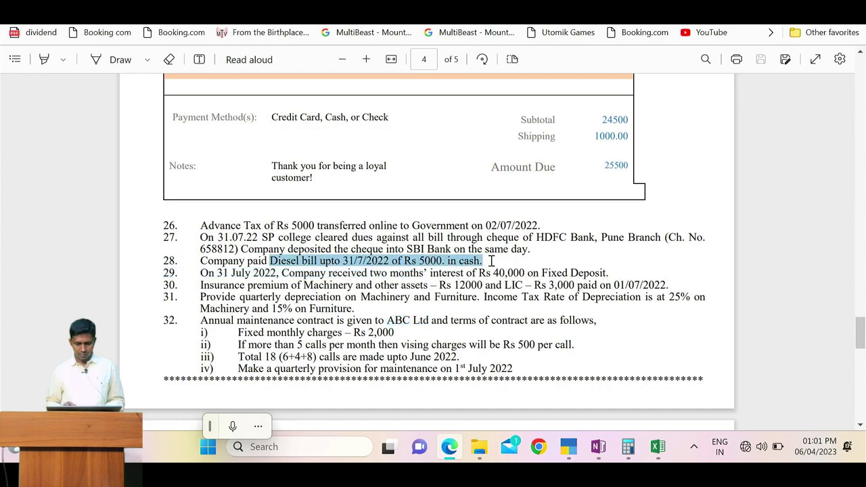